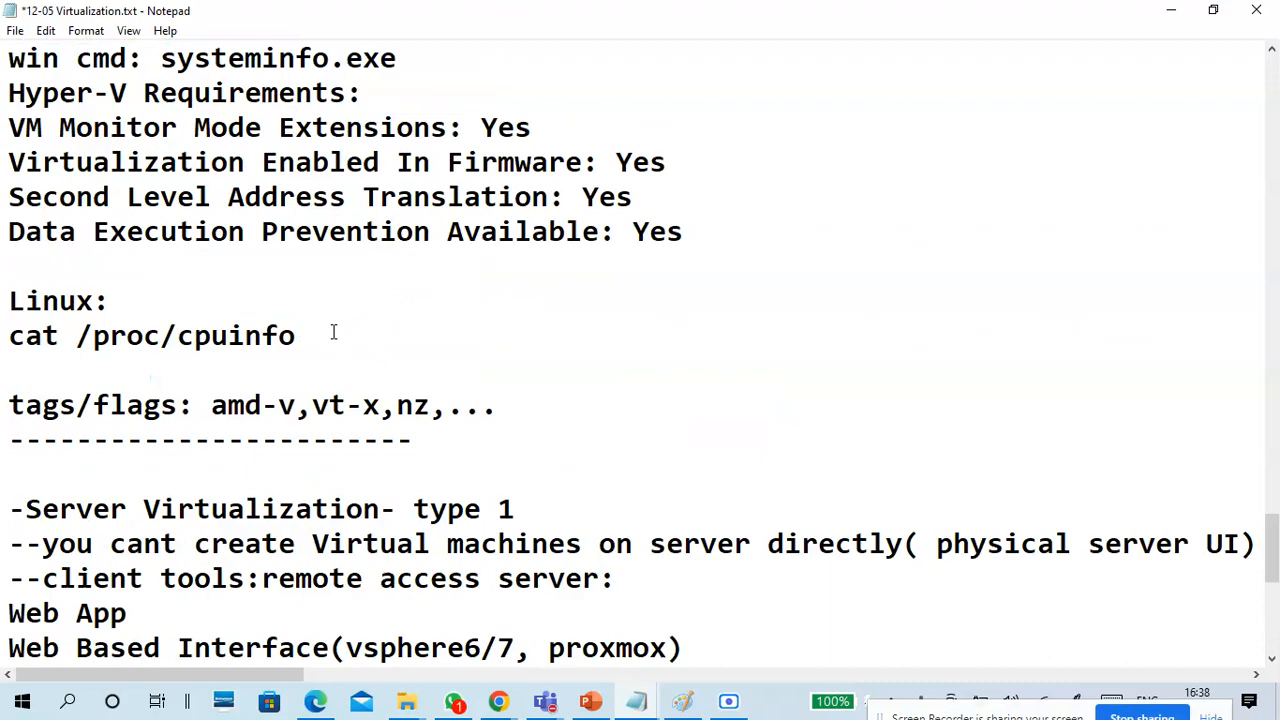
# Review the virtualization notes from the Server Virtualization type 1 section back up to the Hypervisors list.
pyautogui.moveTo(26, 301); pyautogui.dragTo(386, 304)
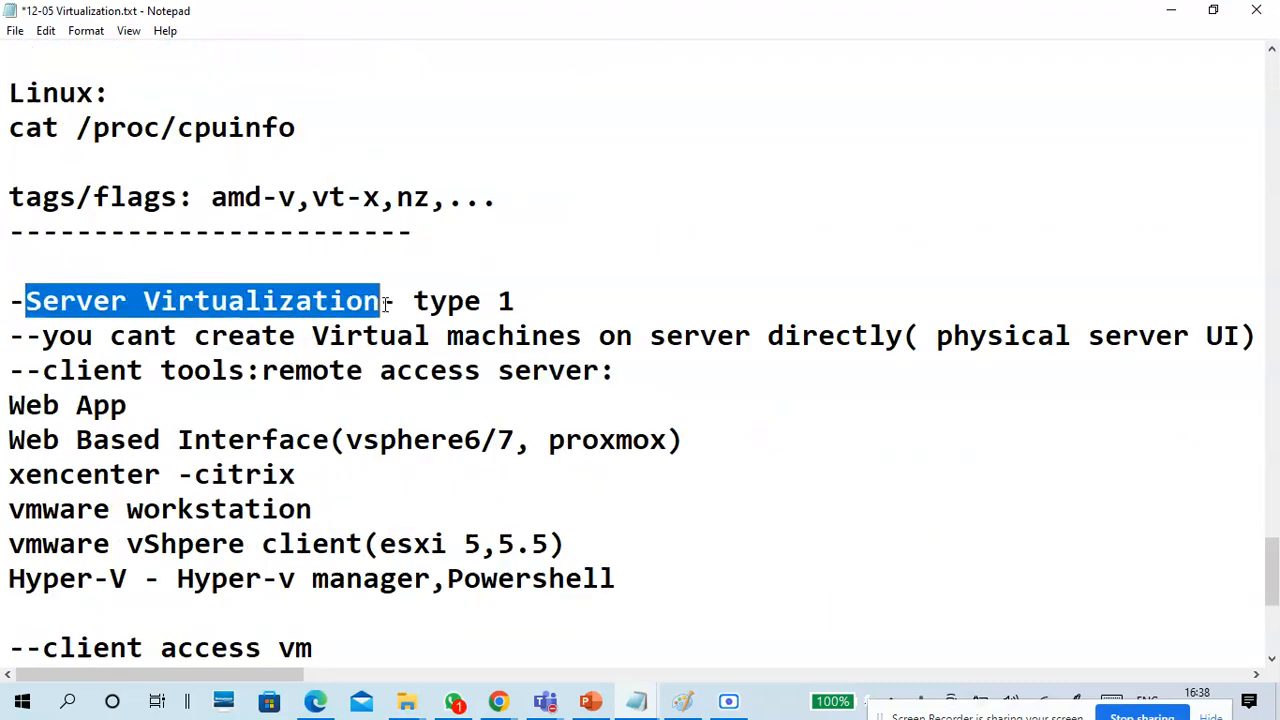
pyautogui.scroll(6, 390, 310)
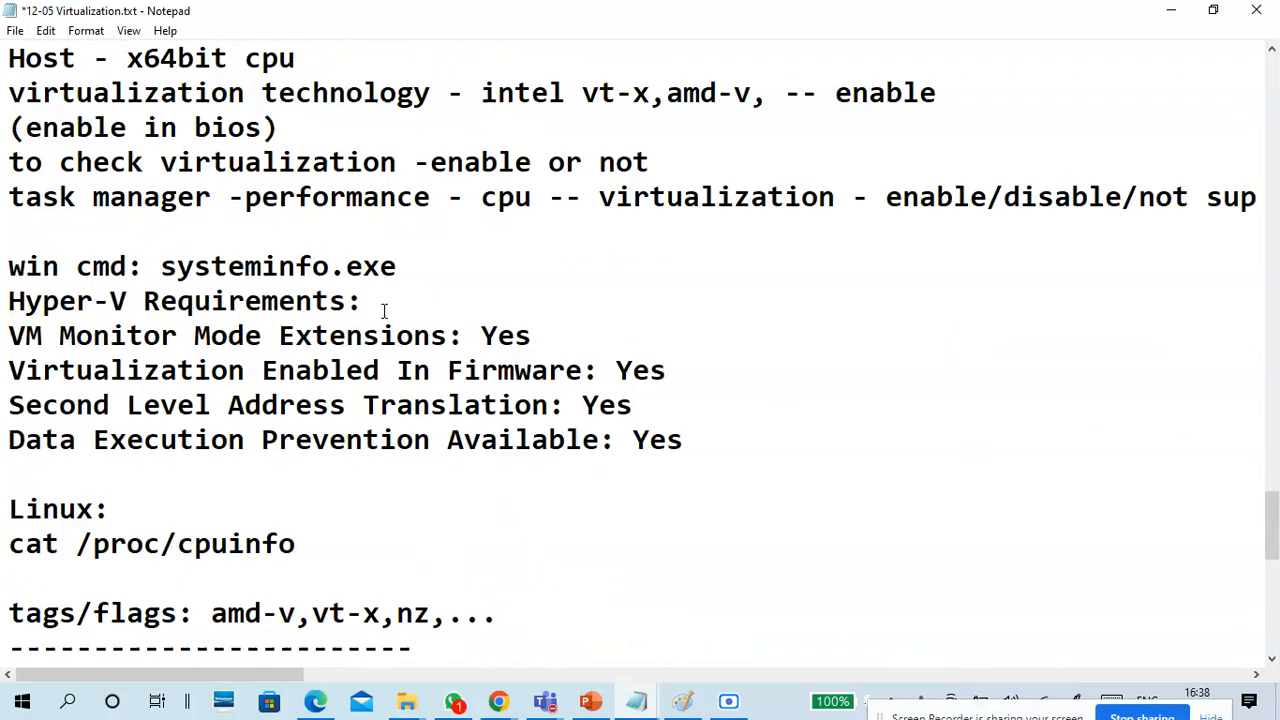
pyautogui.scroll(5, 240, 320)
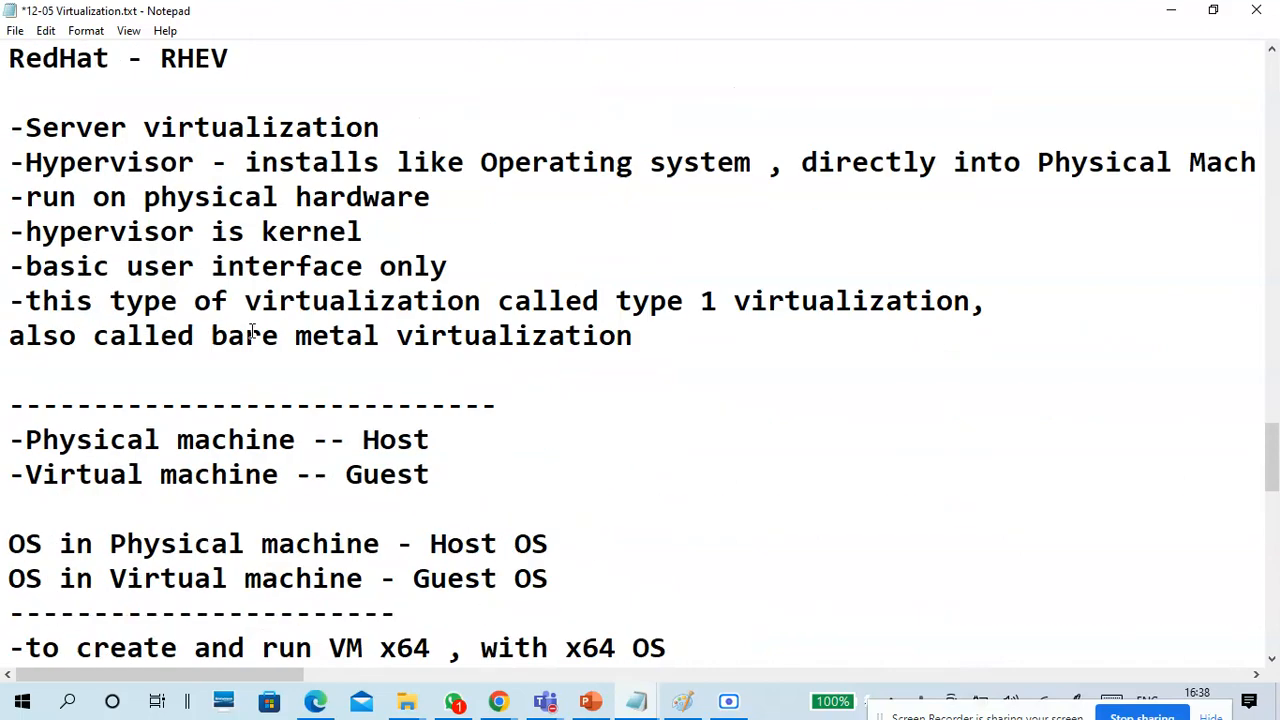
pyautogui.scroll(2, 252, 333)
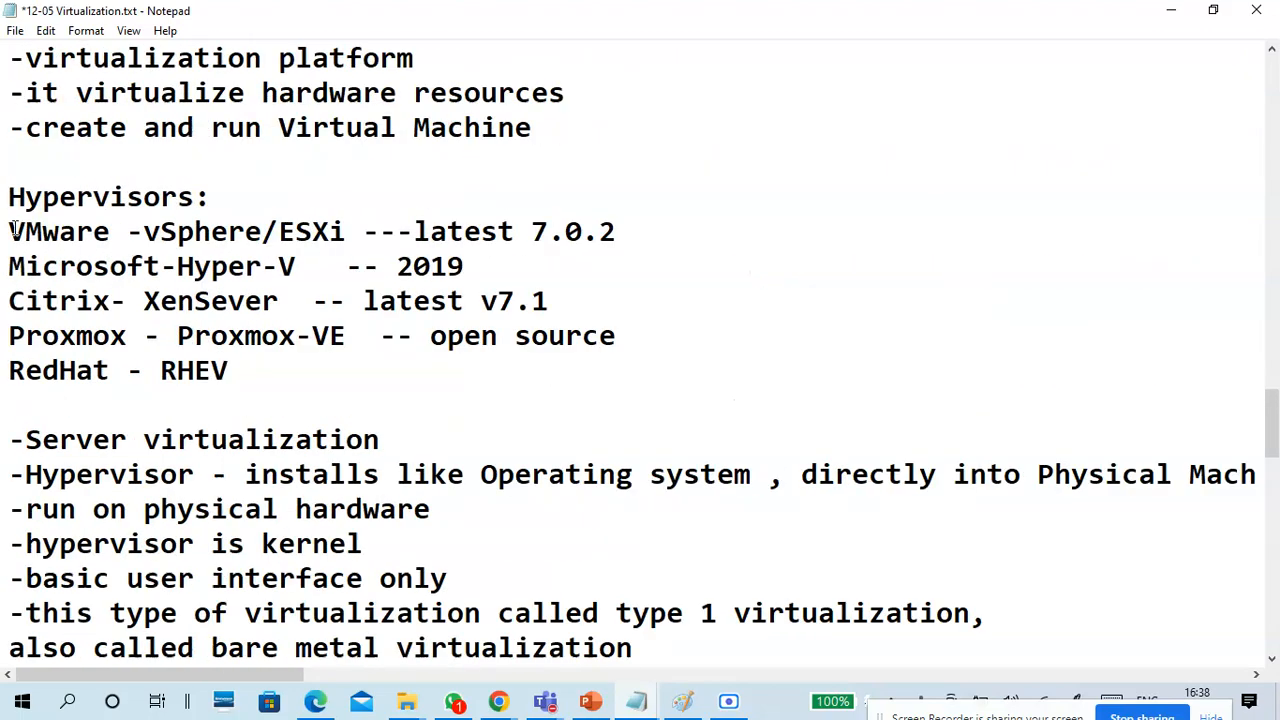
# Highlight the vendors and products in the Hypervisors list in turn, including VMware, Citrix, Proxmox, Hyper-V and vSphere/ESXi.
pyautogui.moveTo(10, 231); pyautogui.dragTo(250, 232)
pyautogui.click(350, 212)
pyautogui.click(307, 266)
pyautogui.moveTo(307, 266); pyautogui.dragTo(25, 266)
pyautogui.moveTo(110, 300); pyautogui.dragTo(9, 301)
pyautogui.moveTo(126, 336); pyautogui.dragTo(5, 368)
pyautogui.click(97, 370)
pyautogui.moveTo(145, 231); pyautogui.dragTo(358, 245)
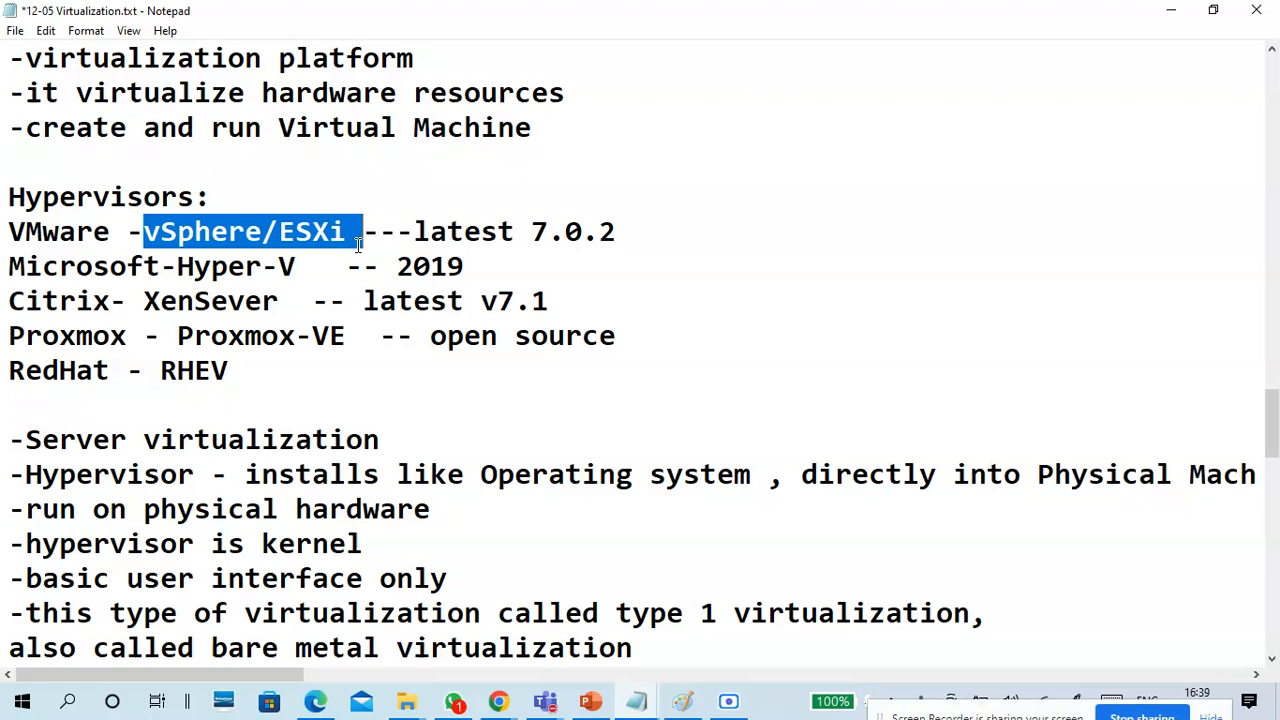
pyautogui.moveTo(296, 266); pyautogui.dragTo(179, 264)
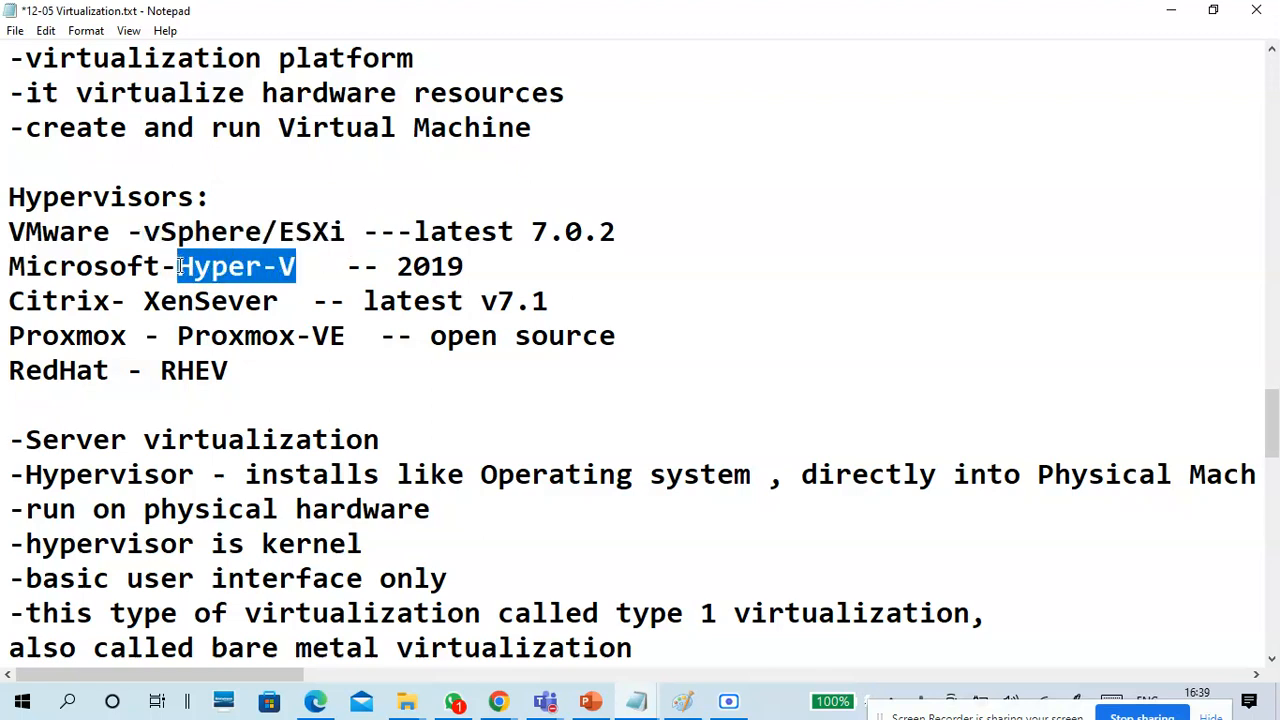
pyautogui.moveTo(346, 232); pyautogui.dragTo(145, 232)
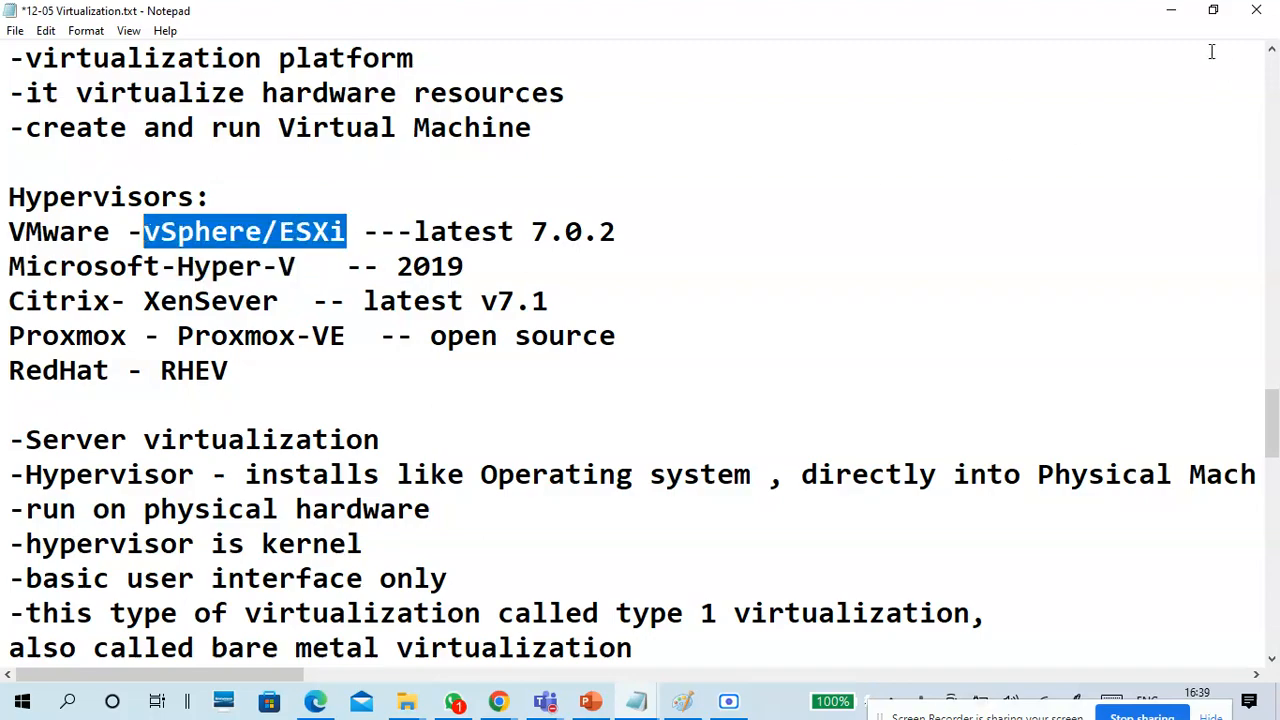
# Minimize the notes and launch VMware Workstation Pro from the desktop.
pyautogui.click(1167, 14)
pyautogui.click(1167, 14)
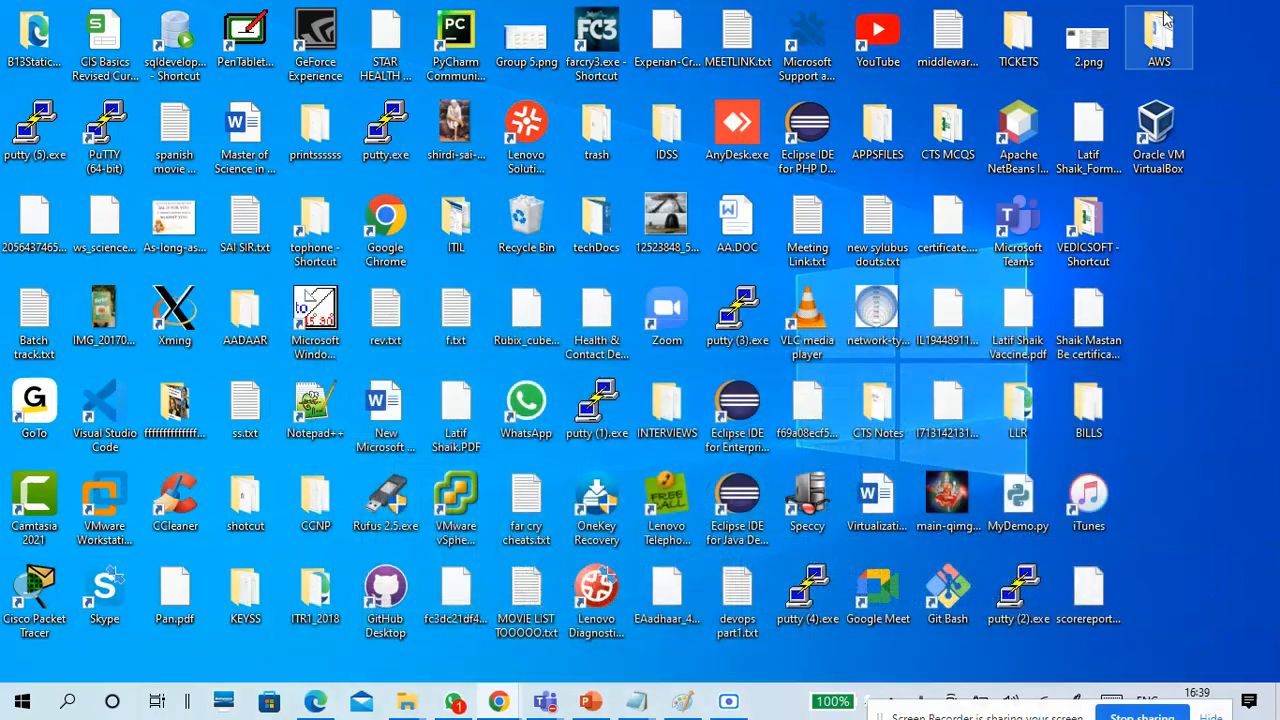
pyautogui.click(128, 486)
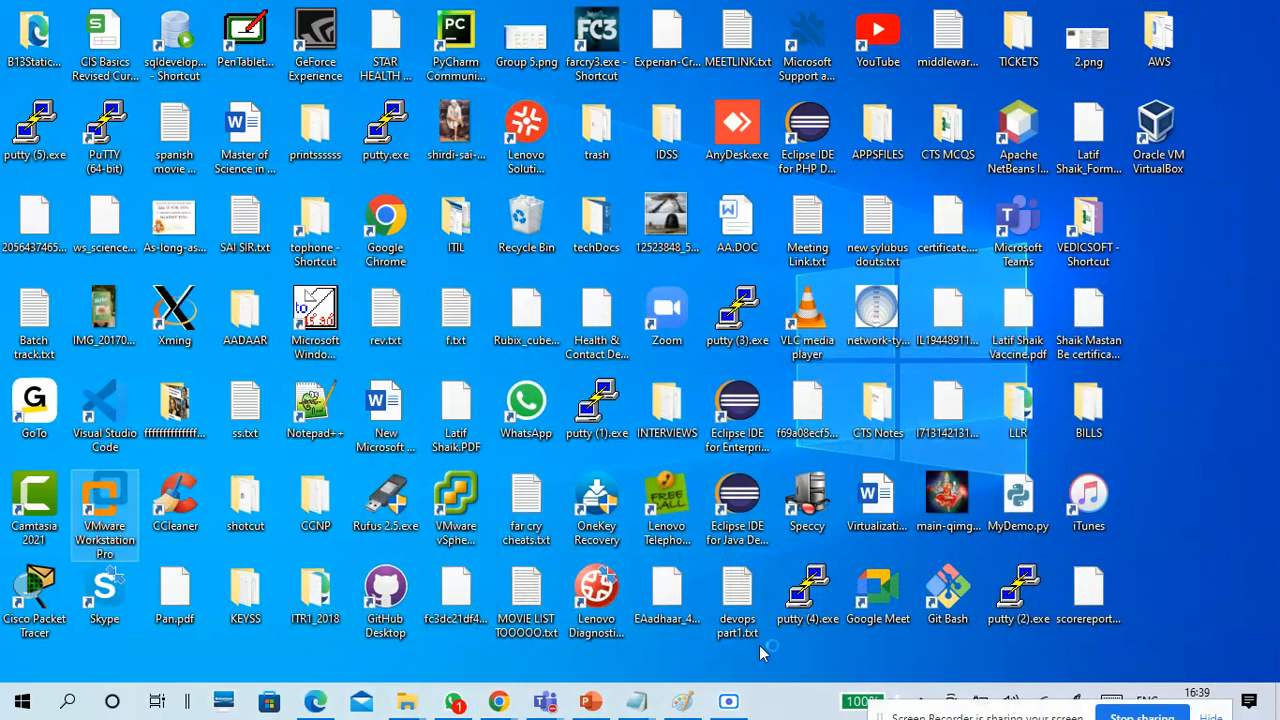
# Open Task Manager and examine the computer's CPU and memory performance.
pyautogui.rightClick(776, 702)
pyautogui.click(833, 602)
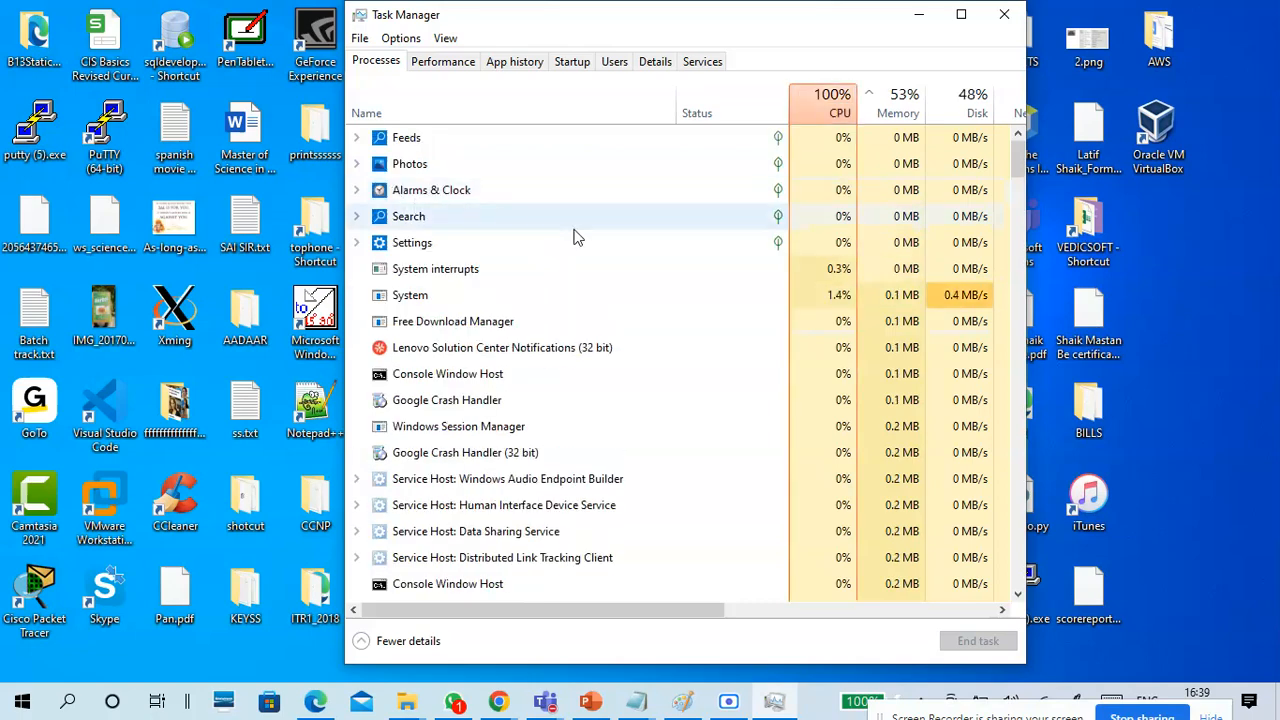
pyautogui.click(449, 66)
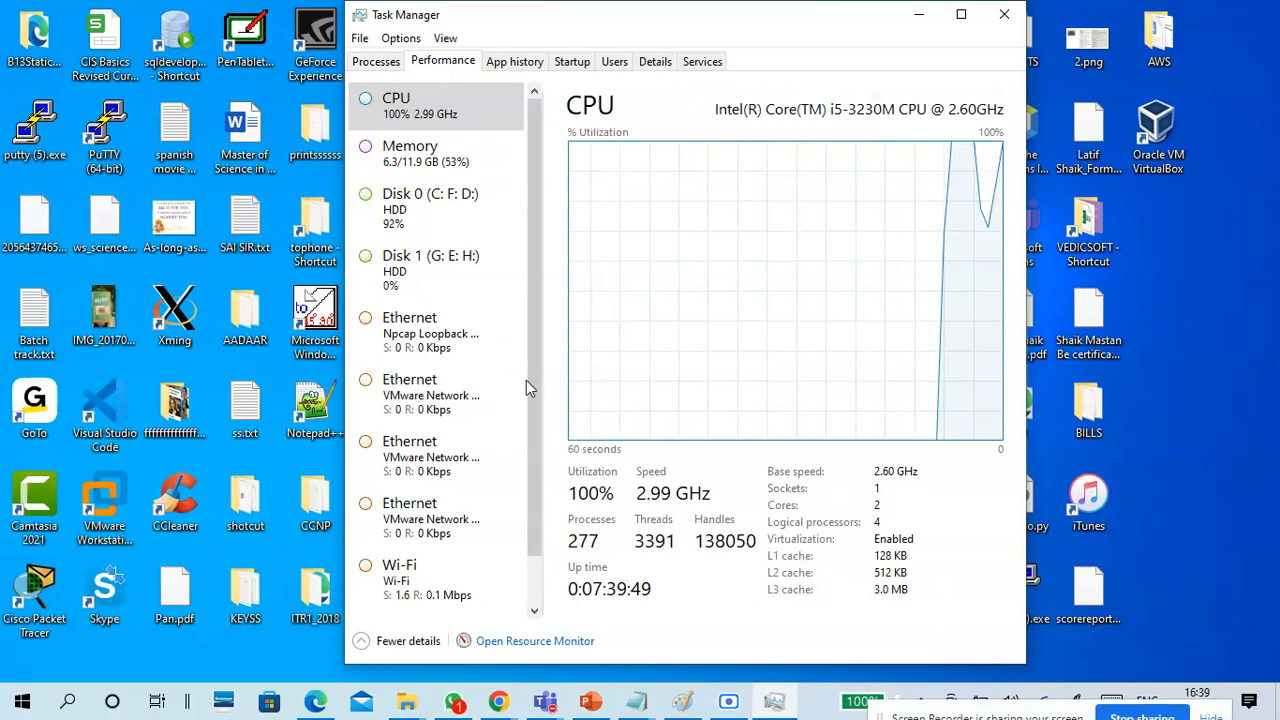
pyautogui.click(428, 162)
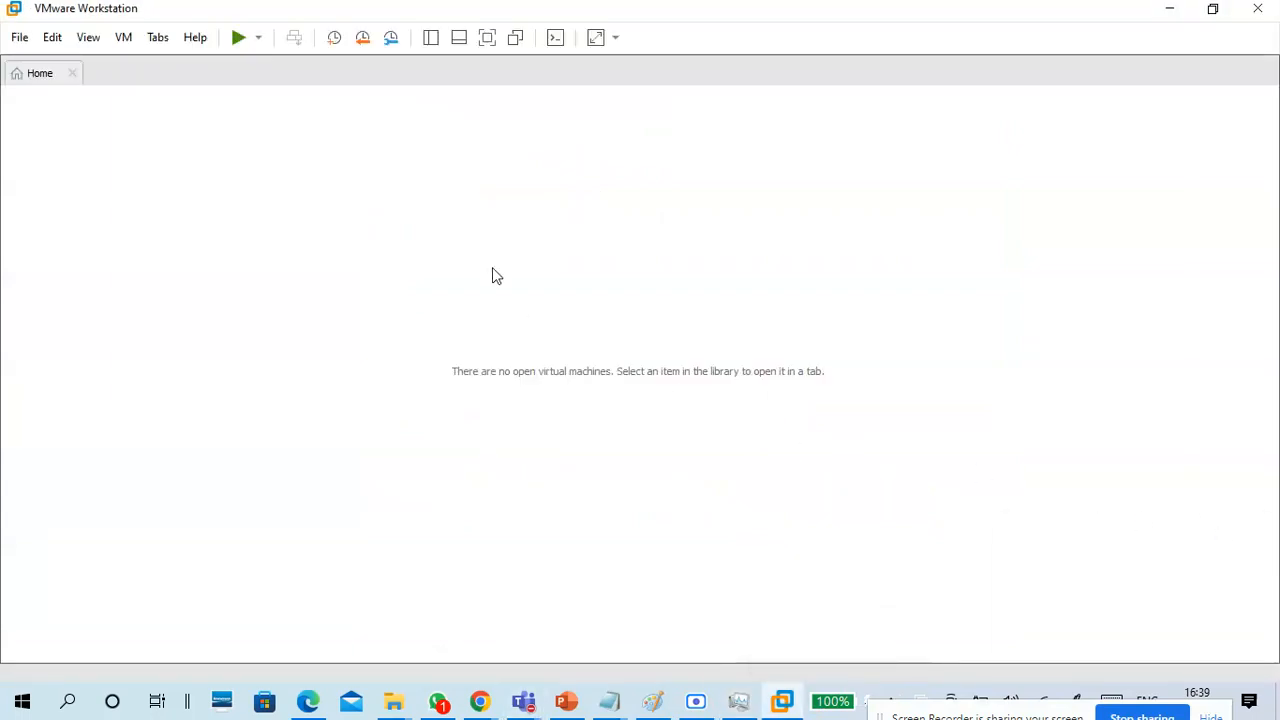
# Open the CTS7-vSphere1 virtual machine from the library, close the other two virtual machine tabs, and hide the library.
pyautogui.click(435, 43)
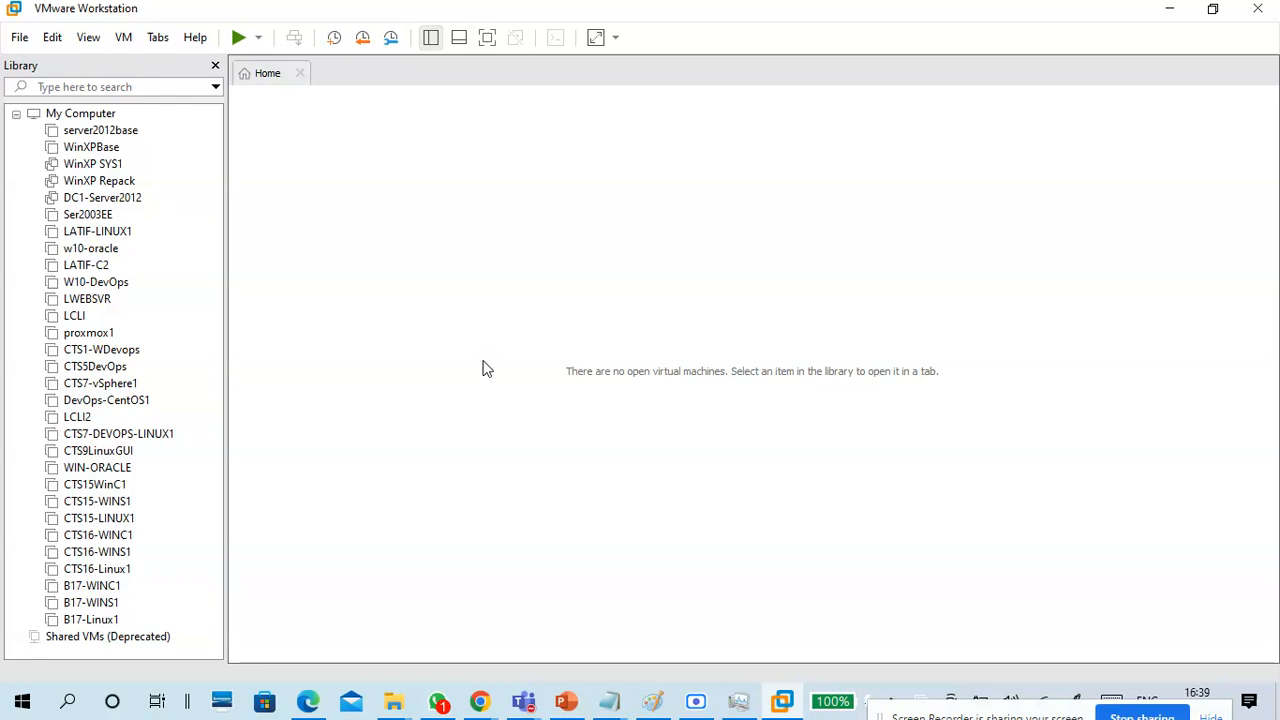
pyautogui.click(114, 392)
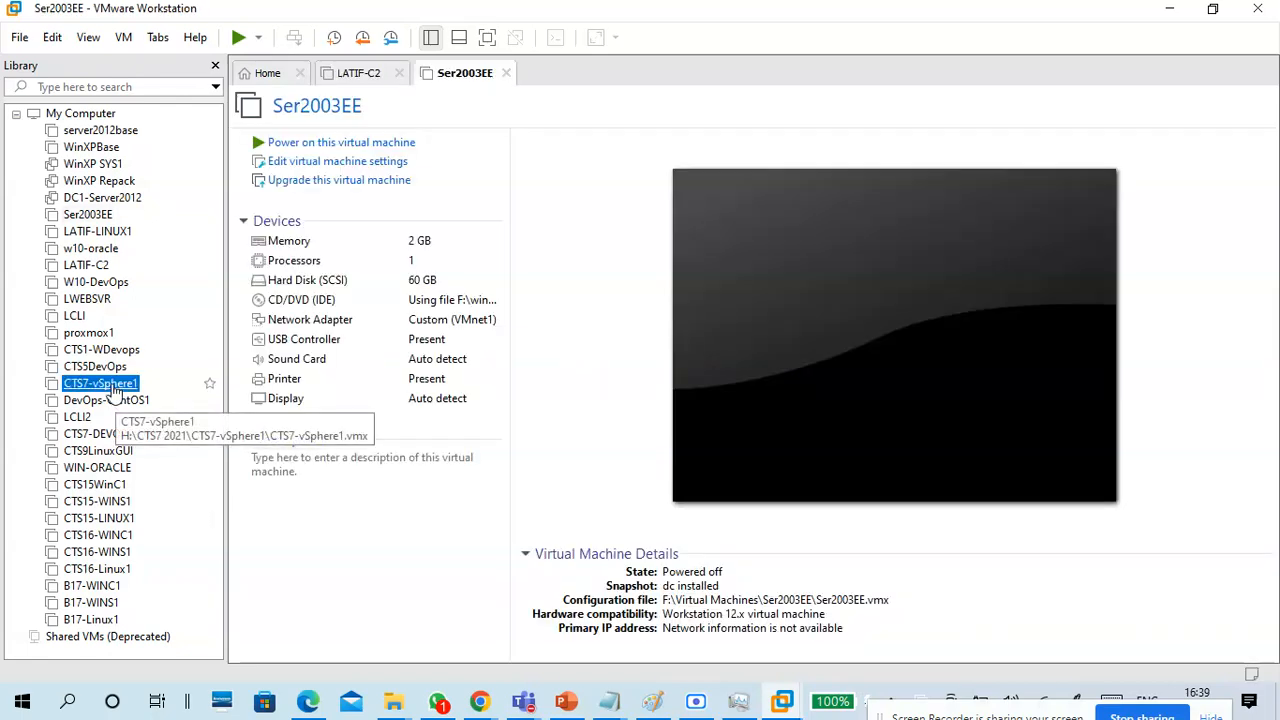
pyautogui.click(507, 73)
pyautogui.click(399, 74)
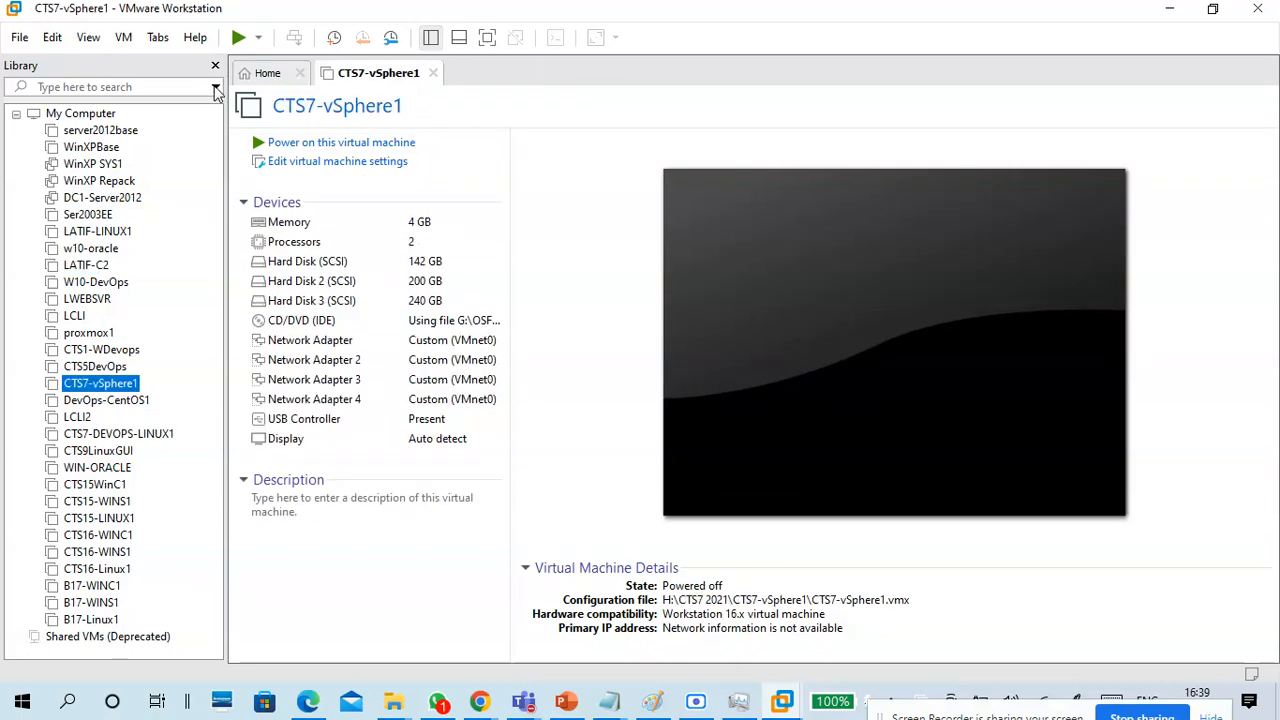
pyautogui.click(215, 65)
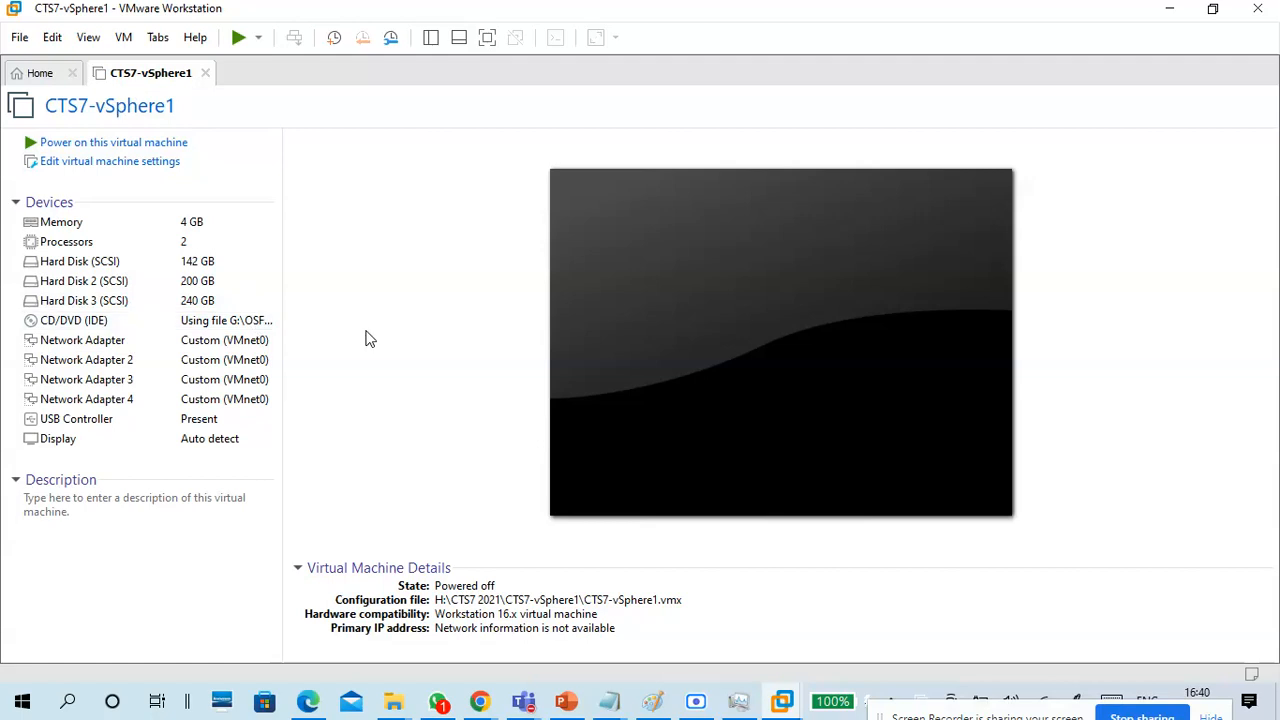
# Start a new virtual machine with the Typical configuration and the option to install the operating system later.
pyautogui.click(40, 72)
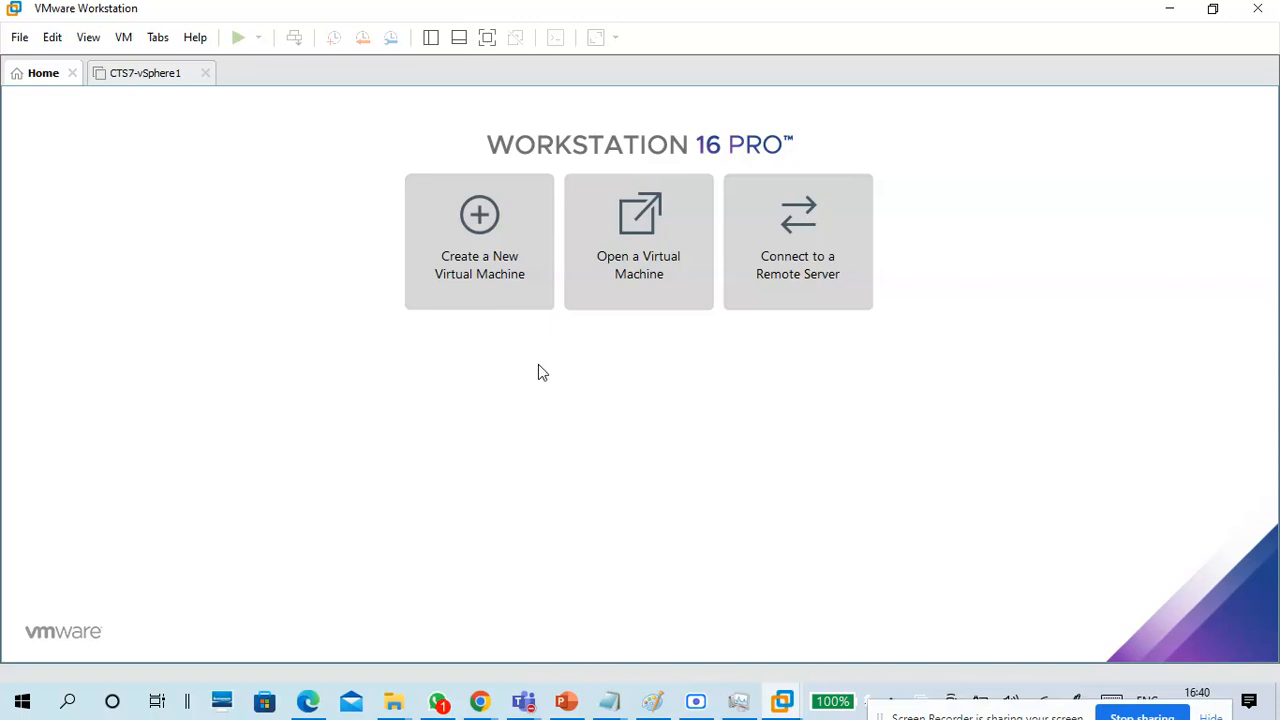
pyautogui.click(477, 251)
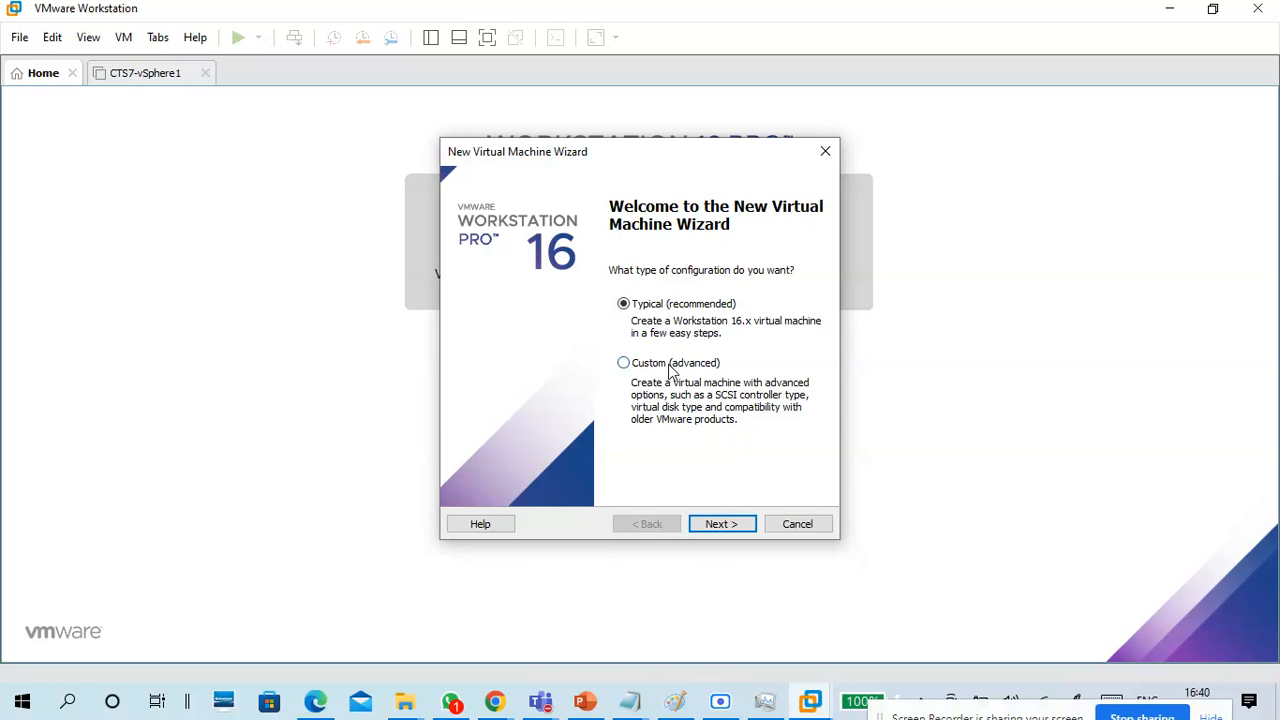
pyautogui.click(728, 530)
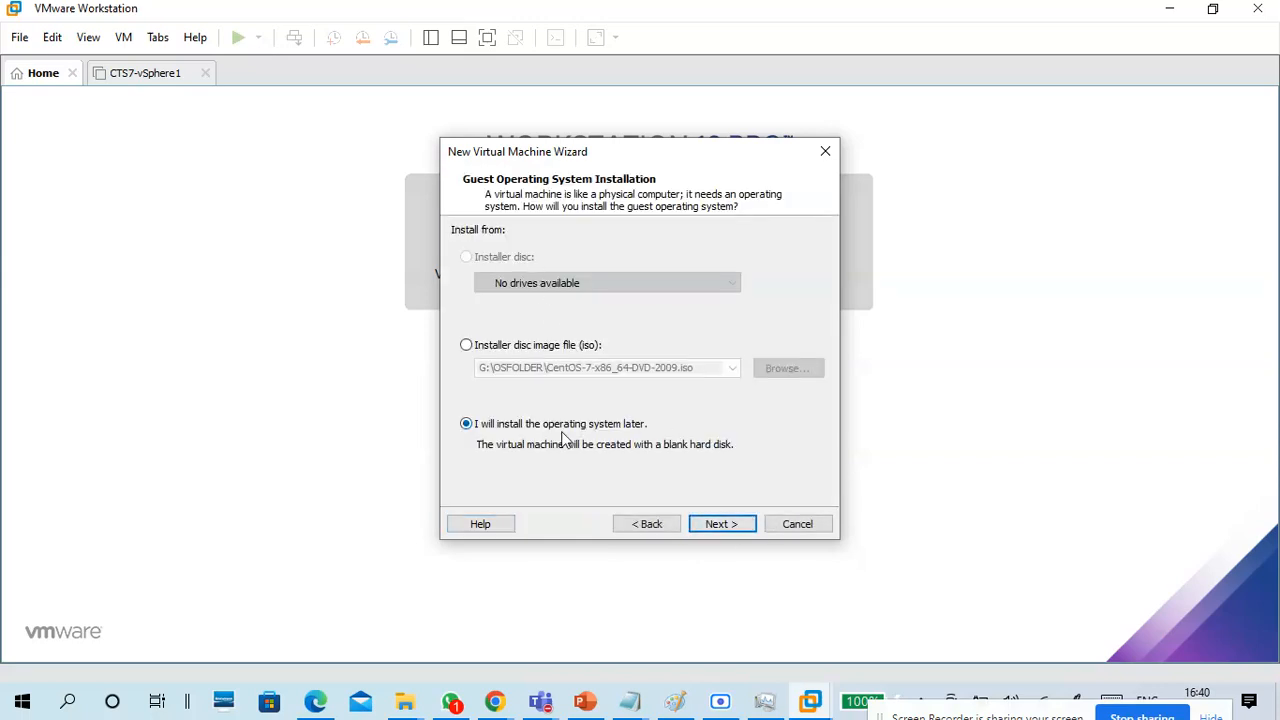
pyautogui.click(722, 524)
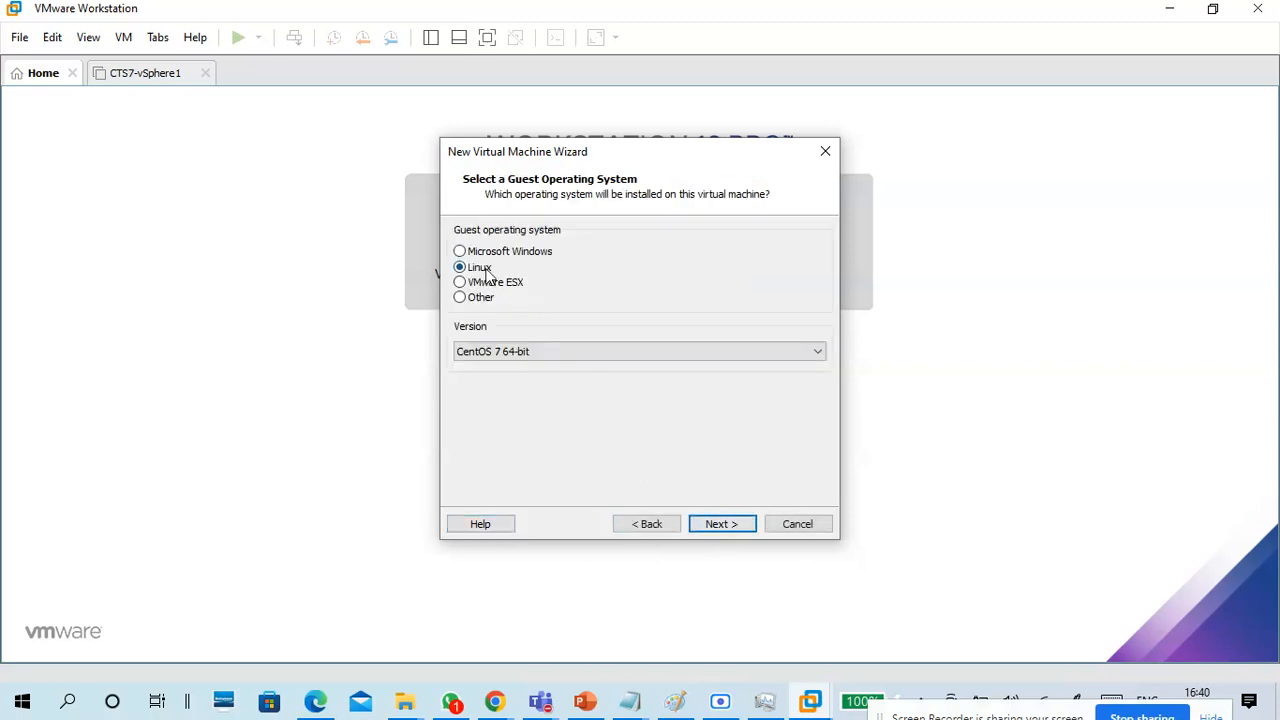
# Select VMware ESX as the guest operating system and look through its available versions.
pyautogui.click(493, 284)
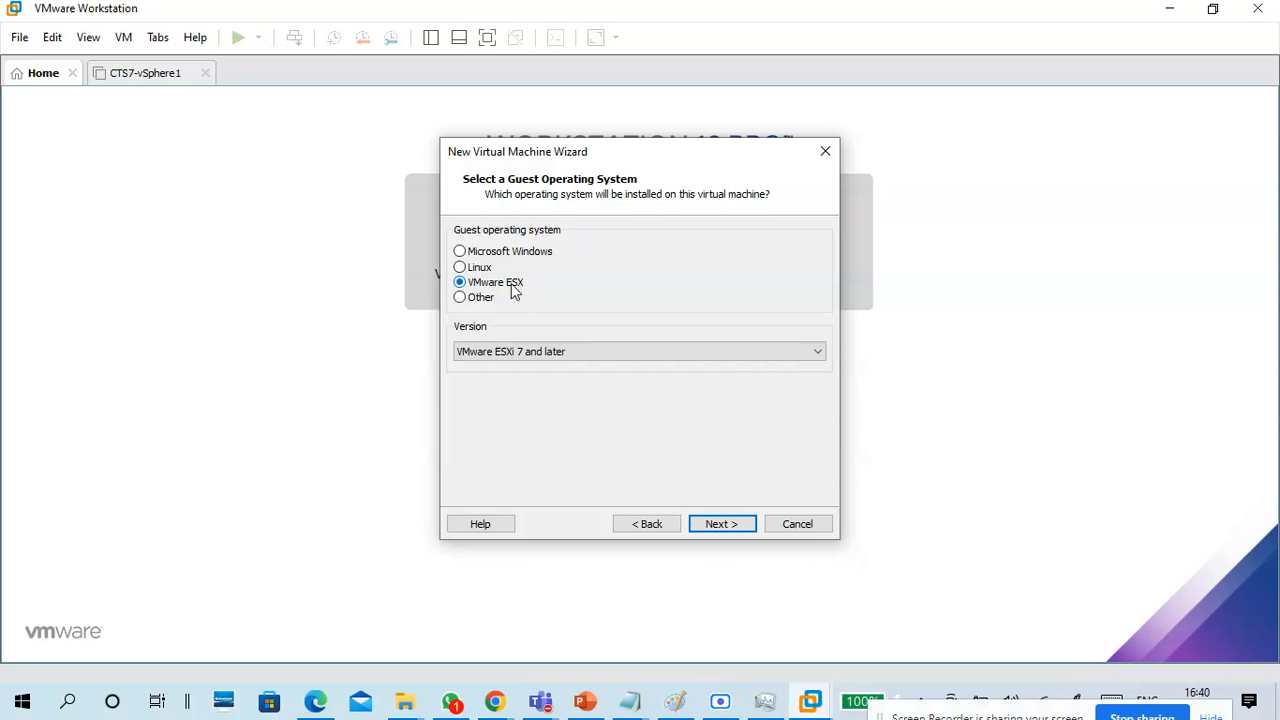
pyautogui.click(536, 358)
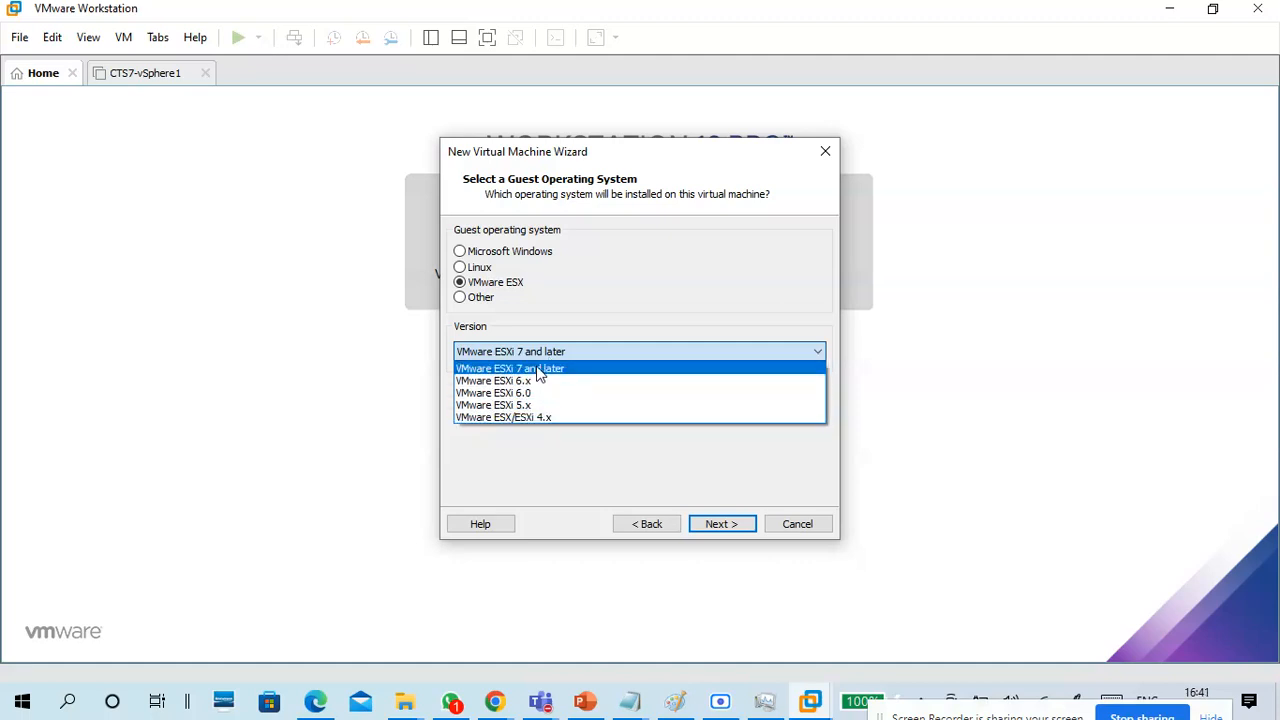
pyautogui.click(551, 298)
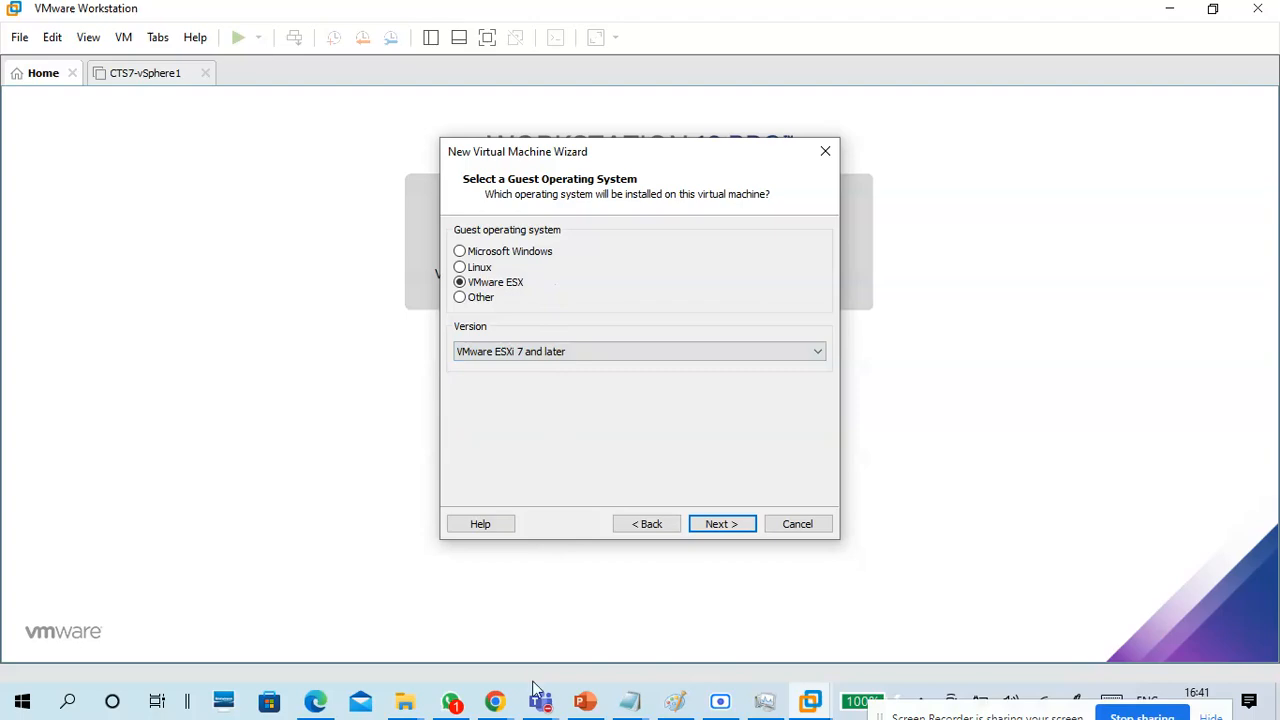
# Switch to WhatsApp, look at the B17 - CTS NSD group chat, and return to the virtual machine wizard.
pyautogui.click(451, 701)
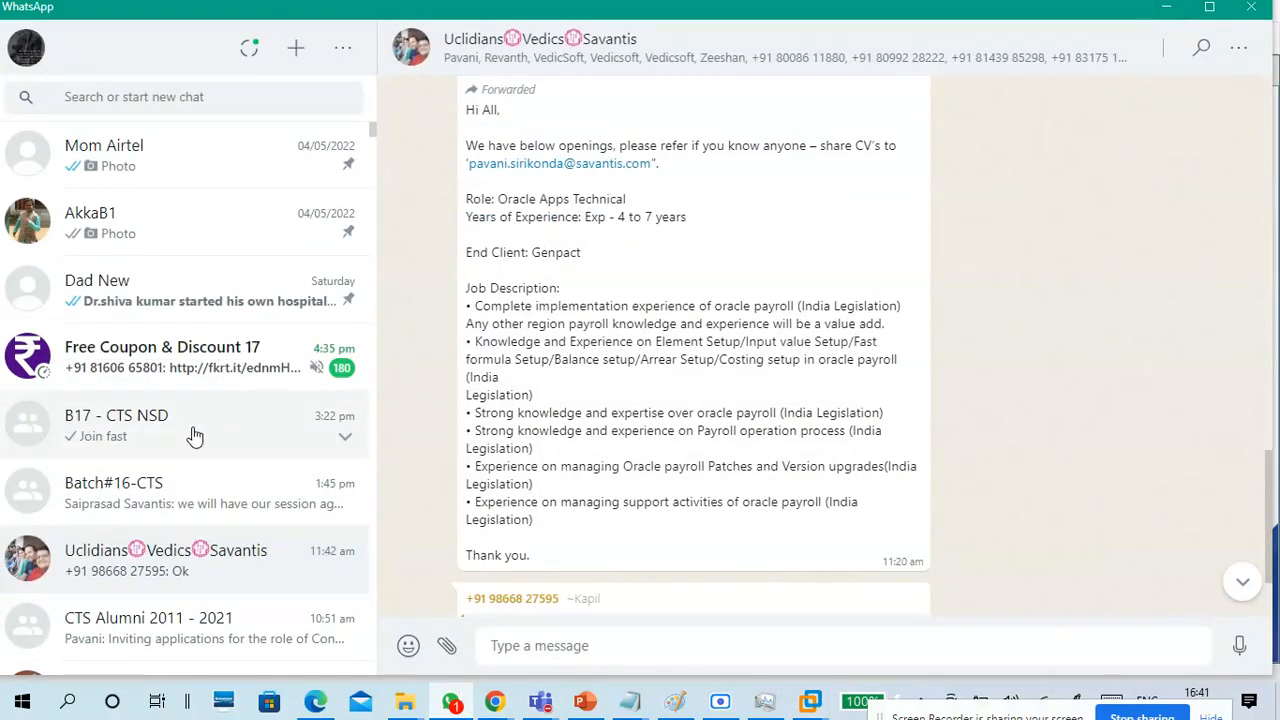
pyautogui.click(191, 432)
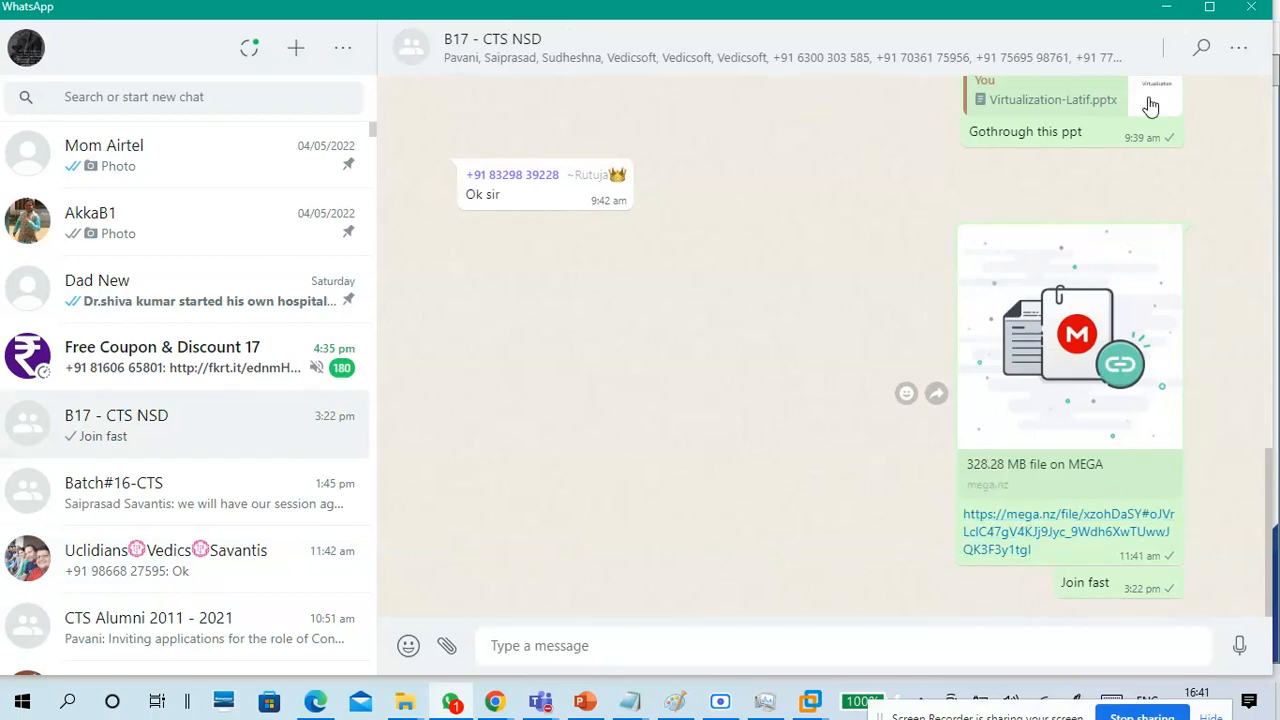
pyautogui.click(1164, 12)
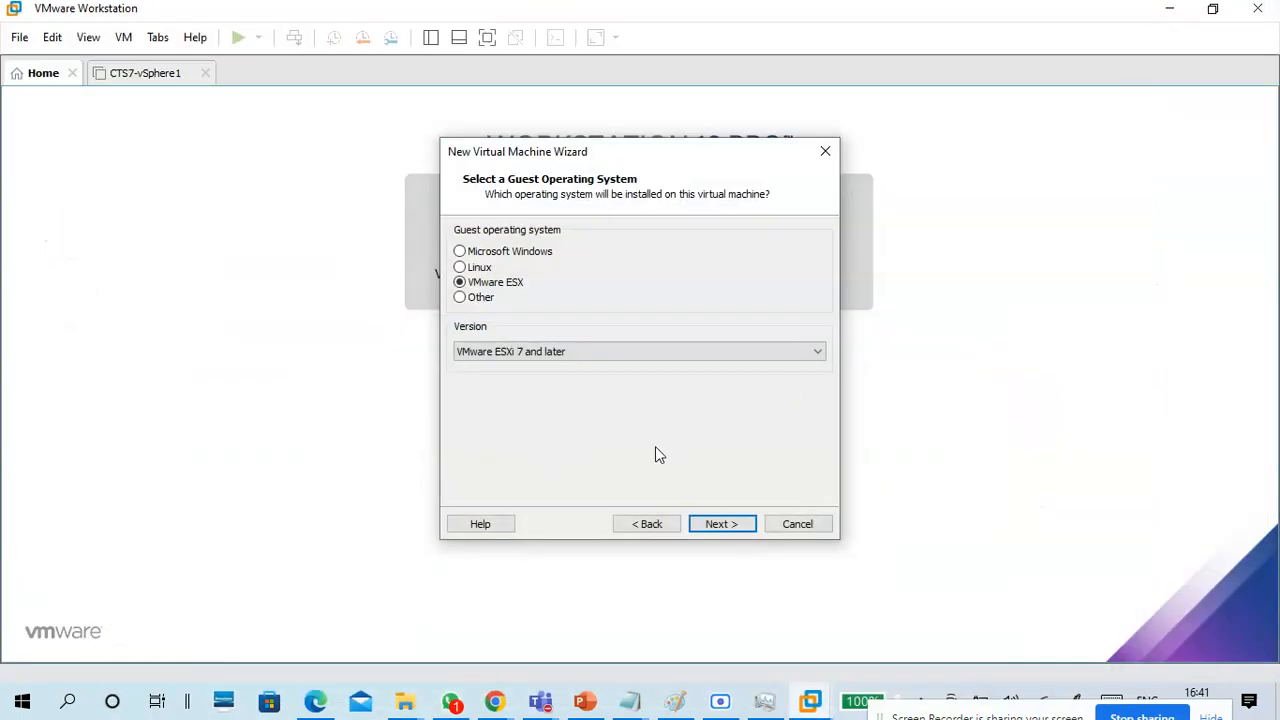
# Try VMware ESXi 6.x as the guest version, set it to VMware ESXi 7 and later, and continue.
pyautogui.click(555, 352)
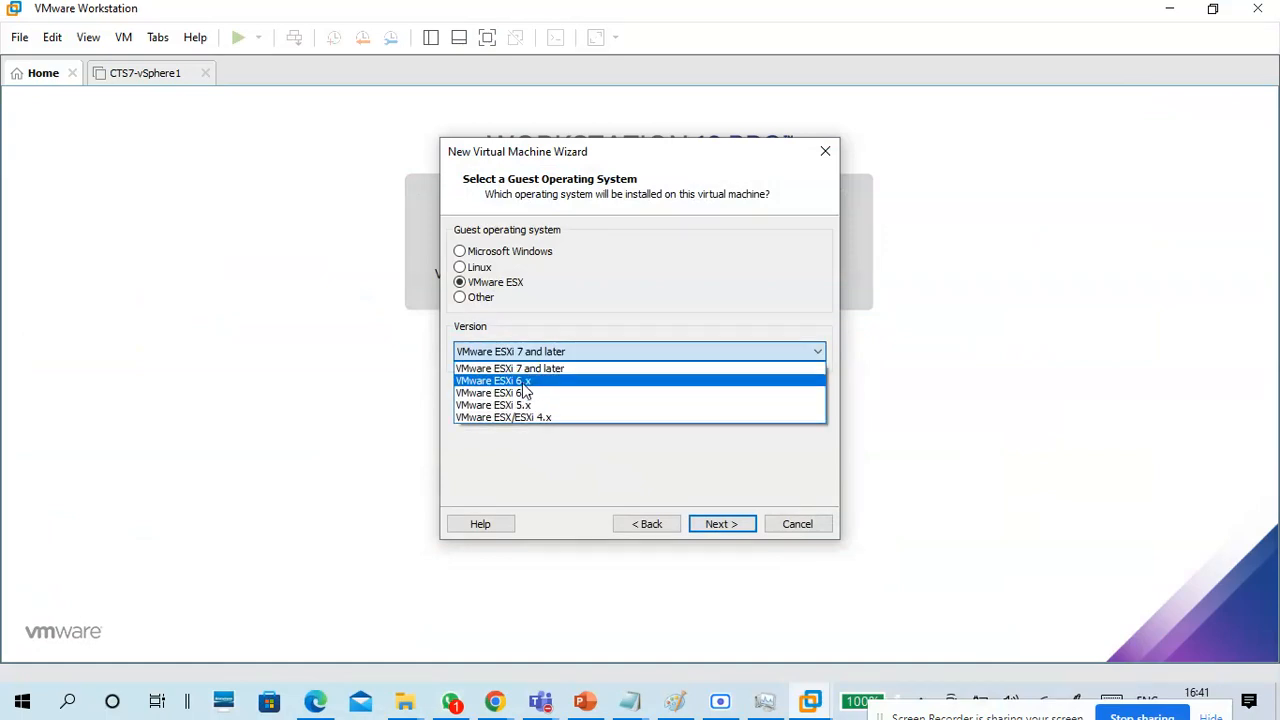
pyautogui.click(523, 386)
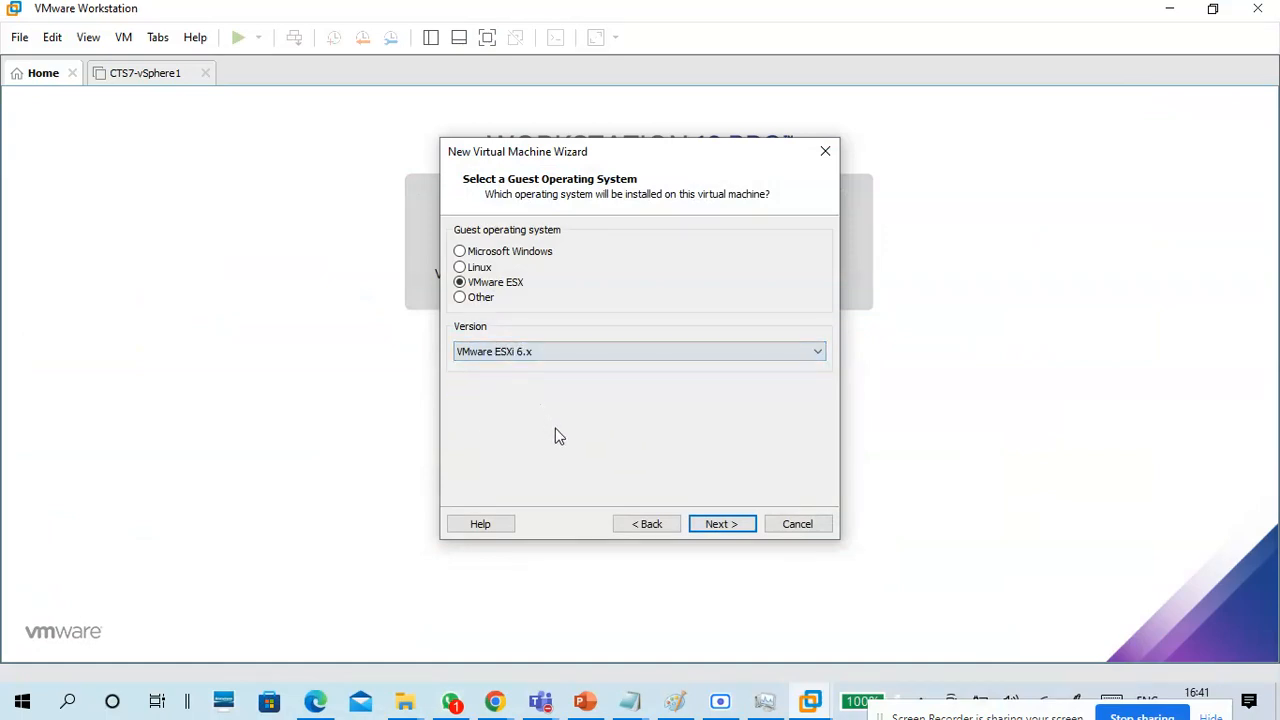
pyautogui.click(550, 356)
pyautogui.click(543, 372)
pyautogui.click(722, 525)
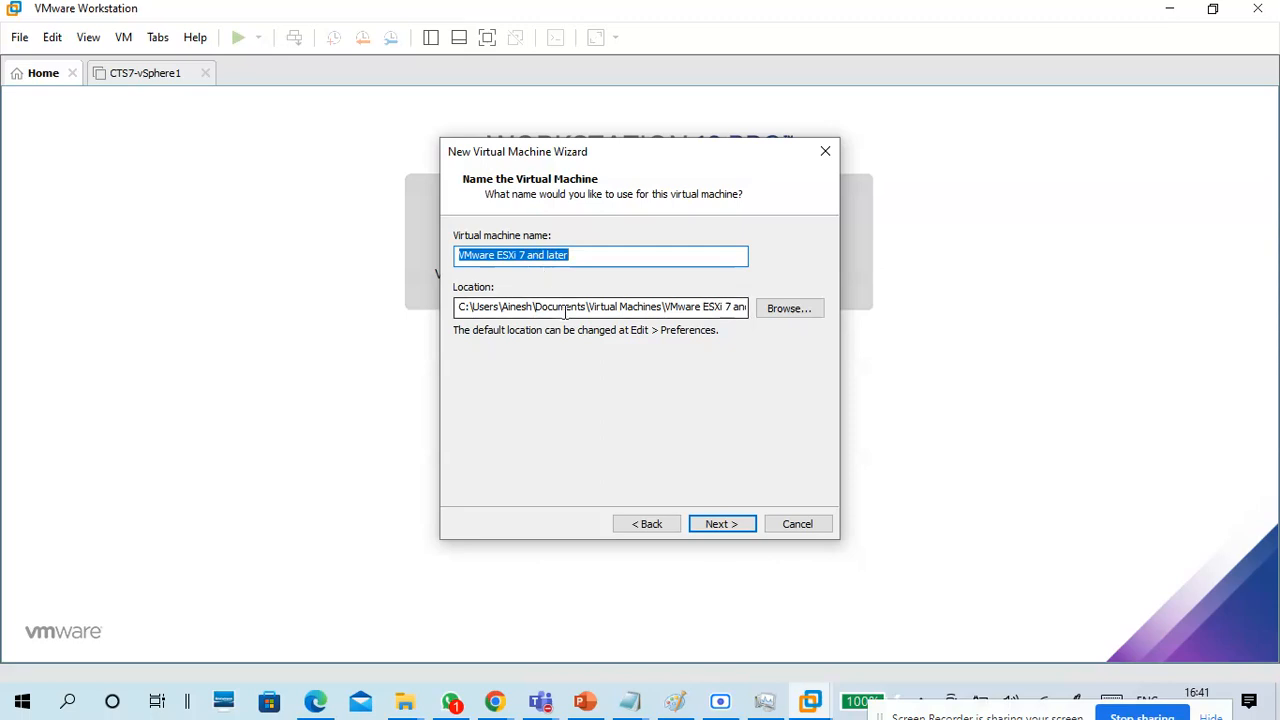
# Accept the default virtual machine name and location, and choose to store the virtual disk as a single file.
pyautogui.click(716, 523)
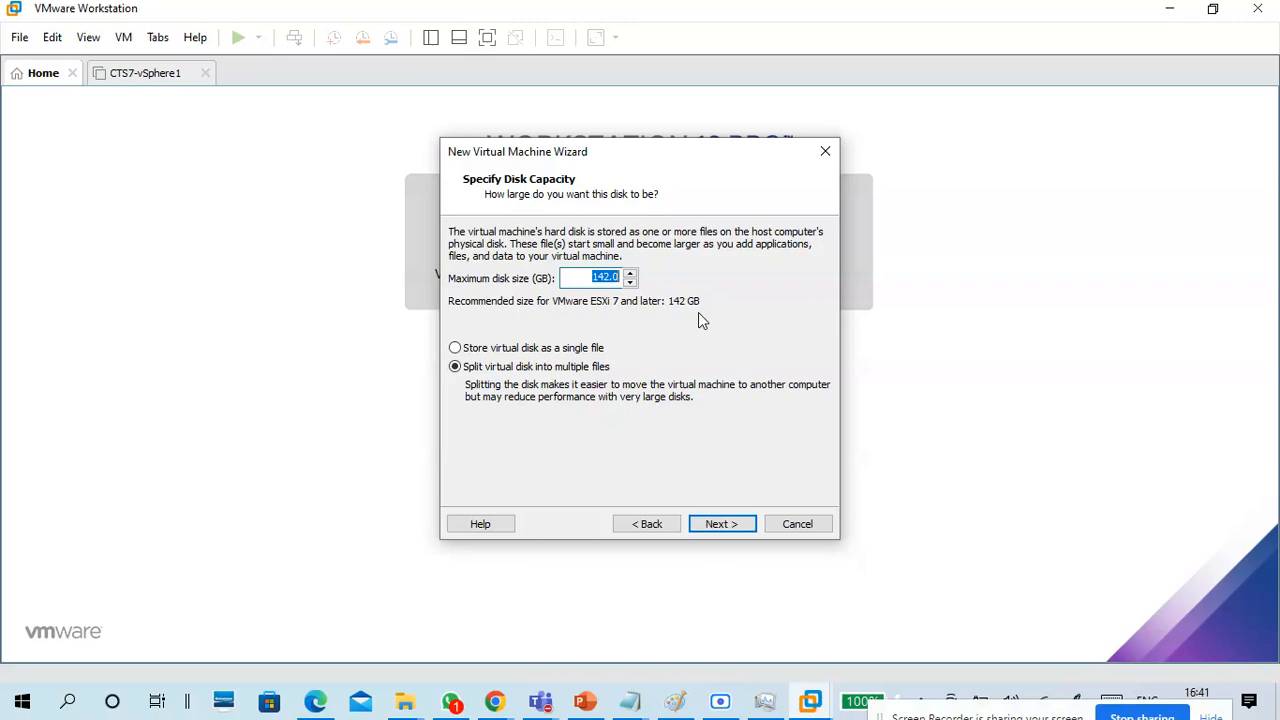
pyautogui.click(558, 349)
# Switch to the CTS Classes Test 1 meeting in Microsoft Teams and share the entire screen.
pyautogui.moveTo(540, 700)
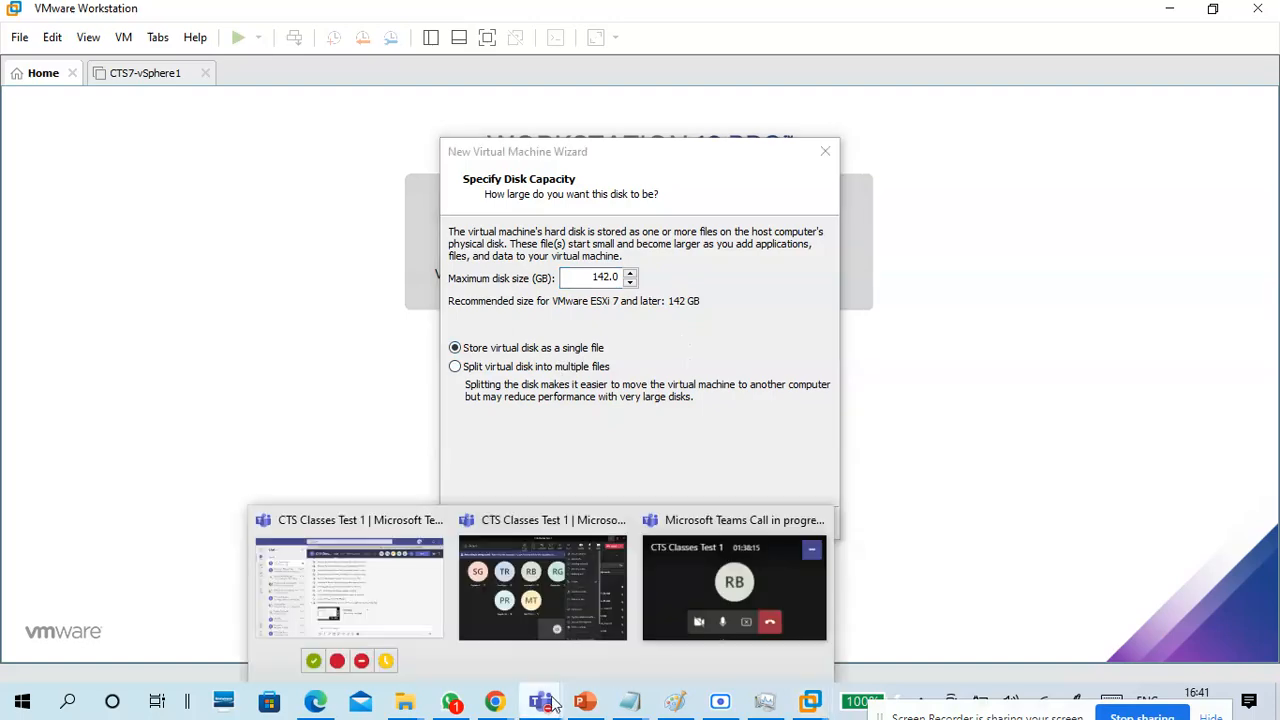
pyautogui.click(543, 590)
pyautogui.click(1080, 60)
pyautogui.click(1080, 68)
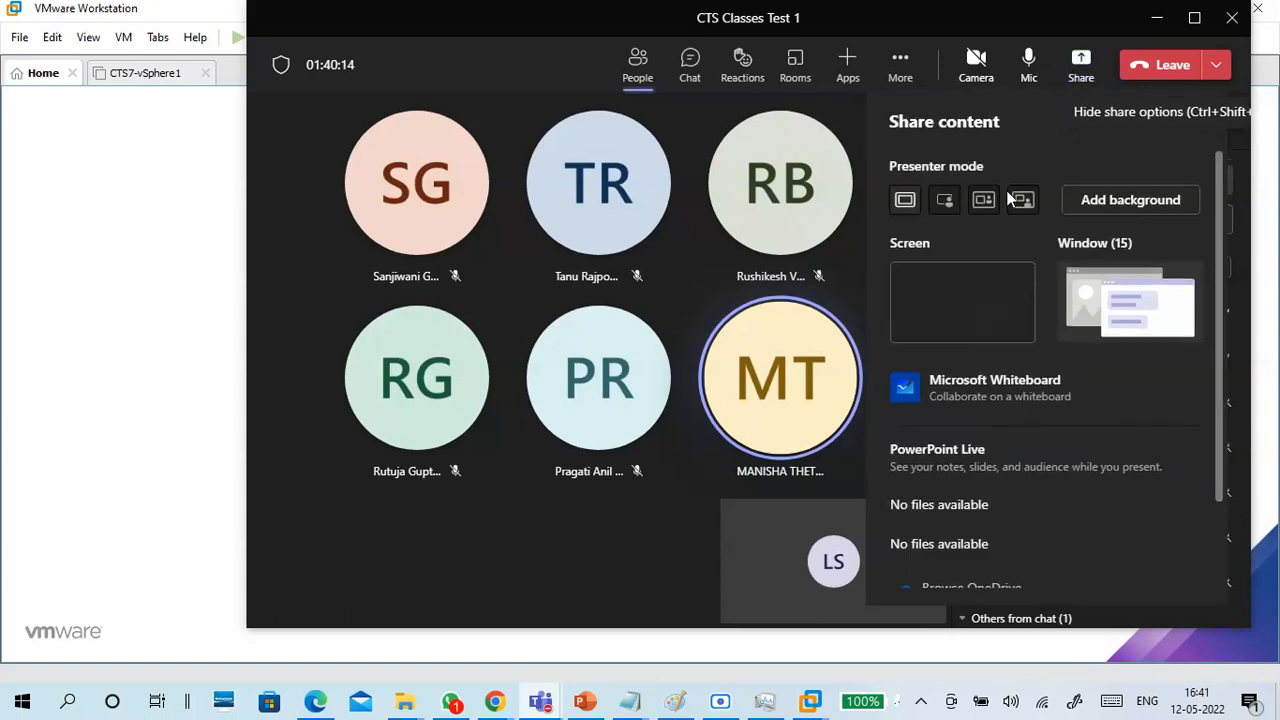
pyautogui.click(957, 325)
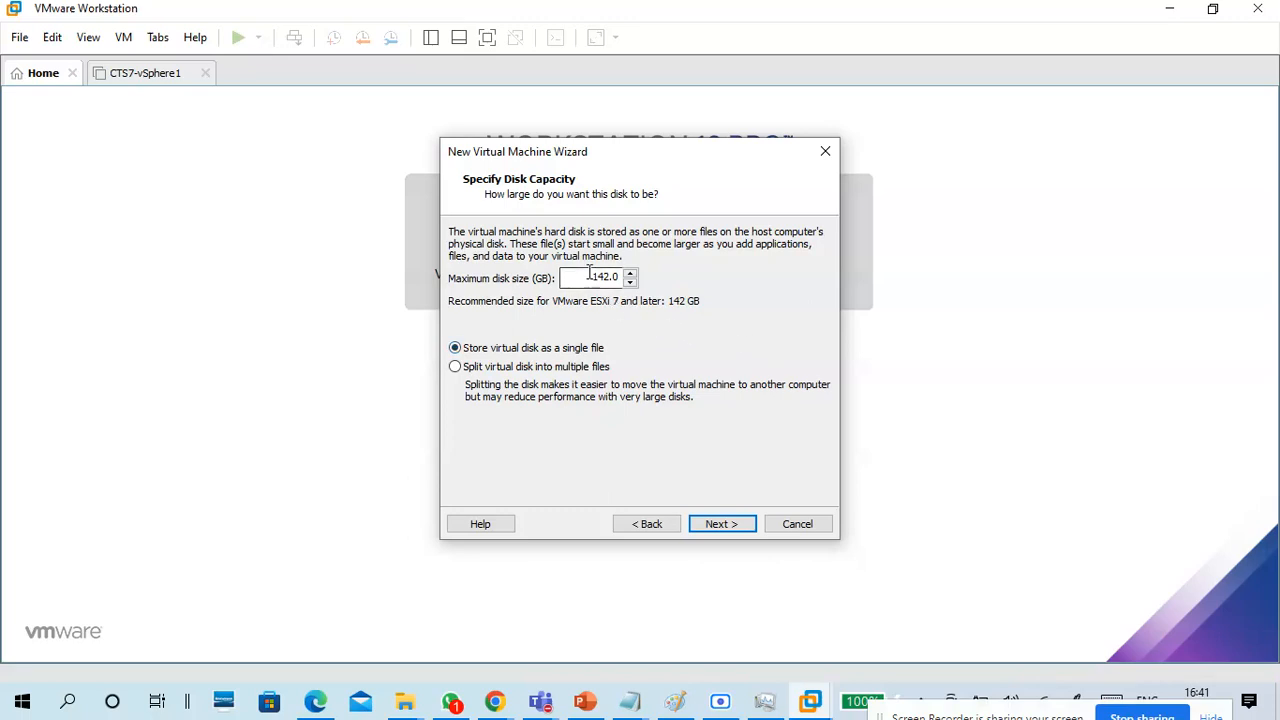
# Keep the maximum disk size at 142 GB, continue to the summary, and open the hardware customization.
pyautogui.moveTo(590, 275); pyautogui.dragTo(634, 277)
pyautogui.click(720, 522)
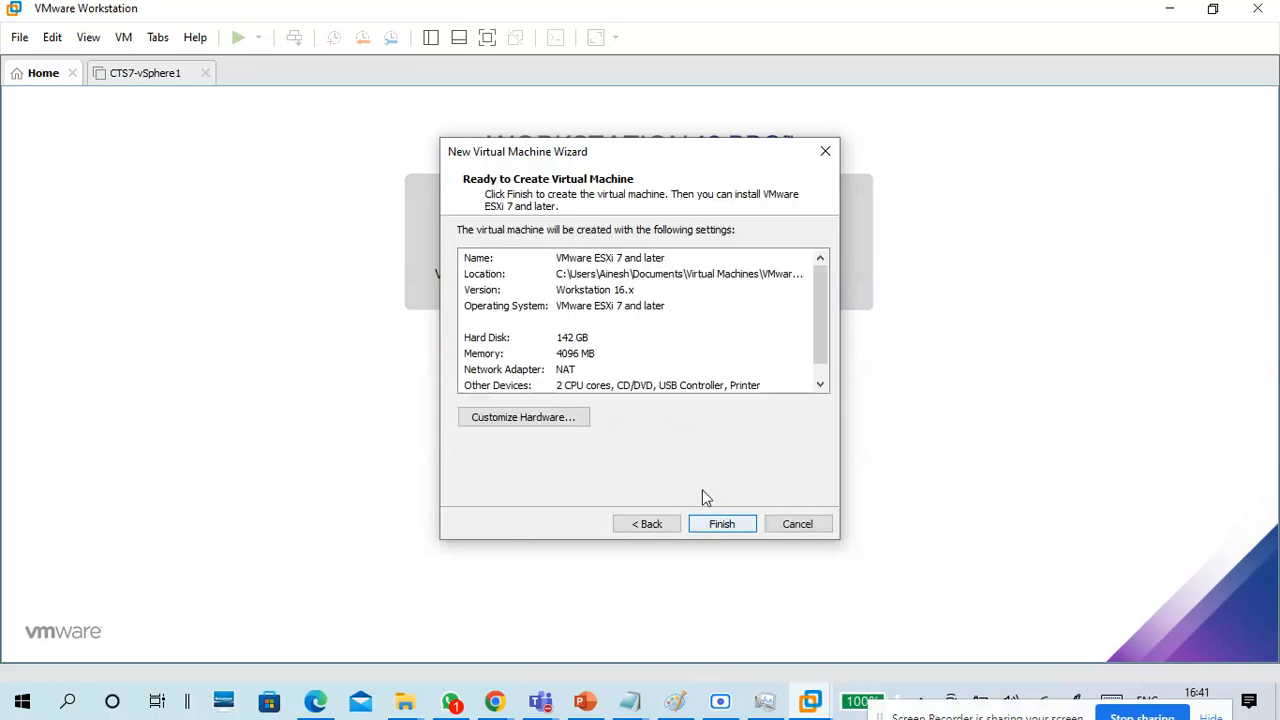
pyautogui.click(576, 424)
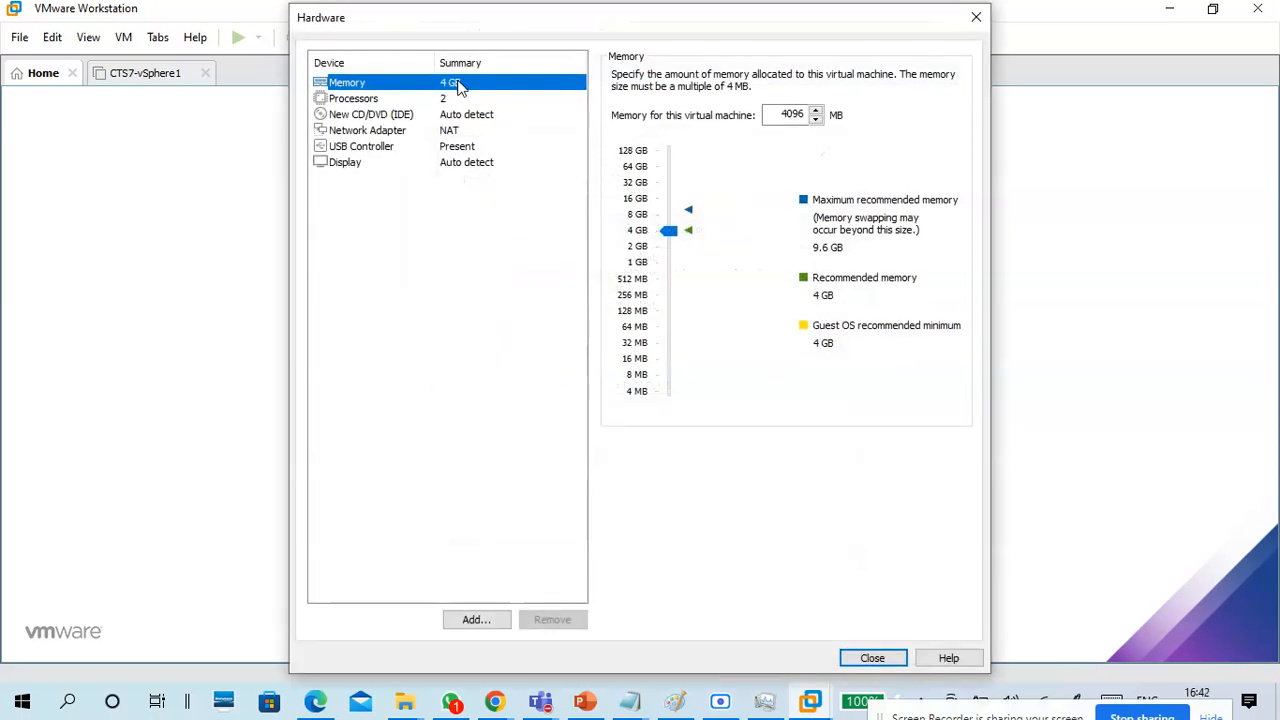
# Check the host computer's available memory in Task Manager before deciding the new virtual machine's memory allocation.
pyautogui.doubleClick(781, 113)
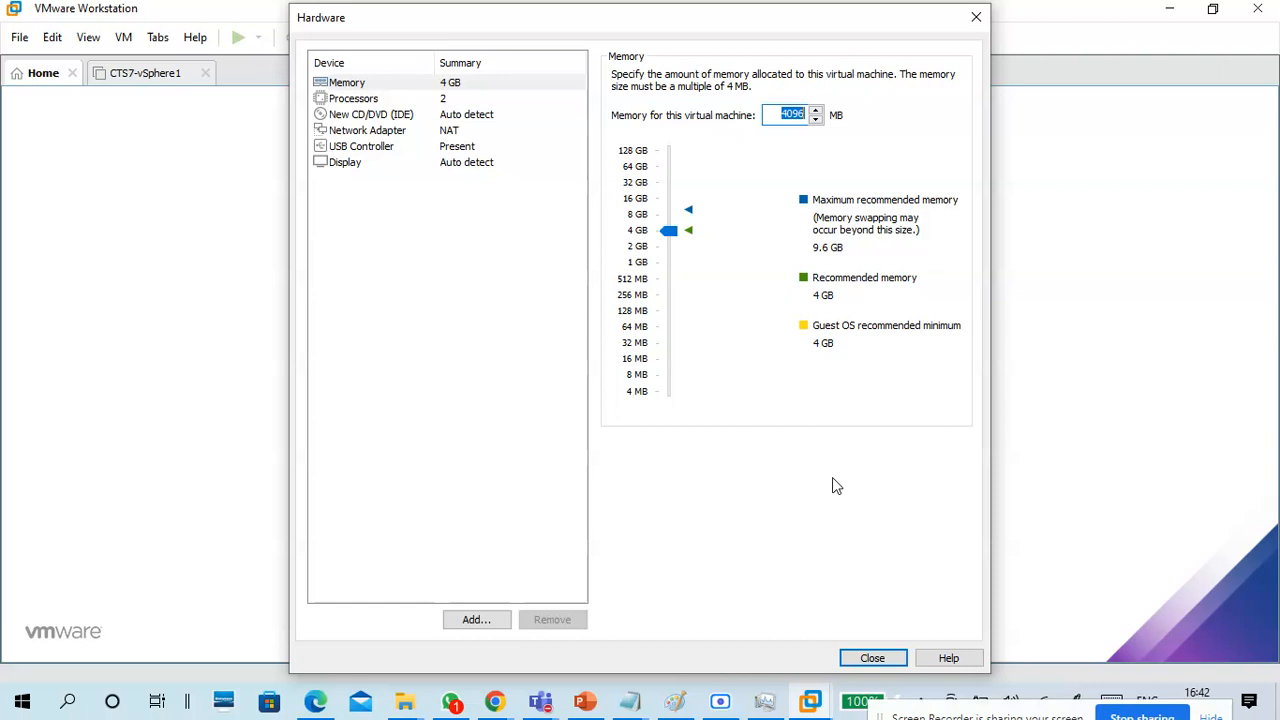
pyautogui.click(764, 700)
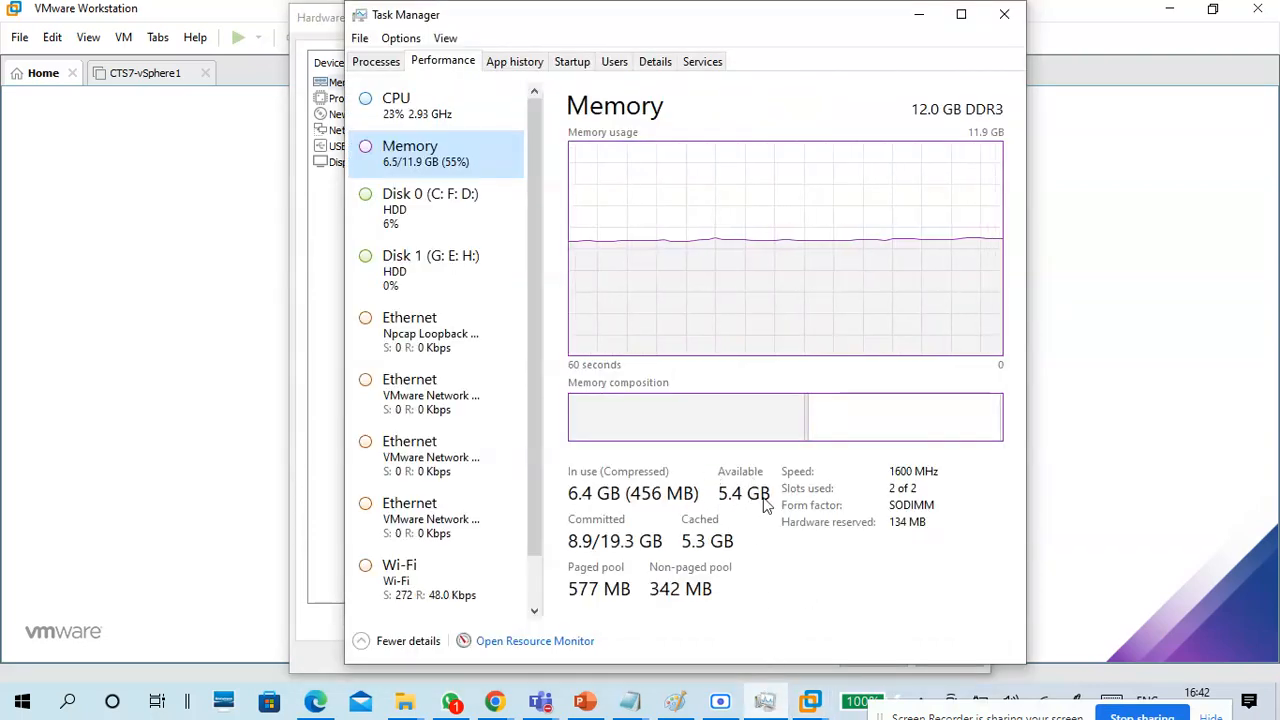
pyautogui.click(1004, 14)
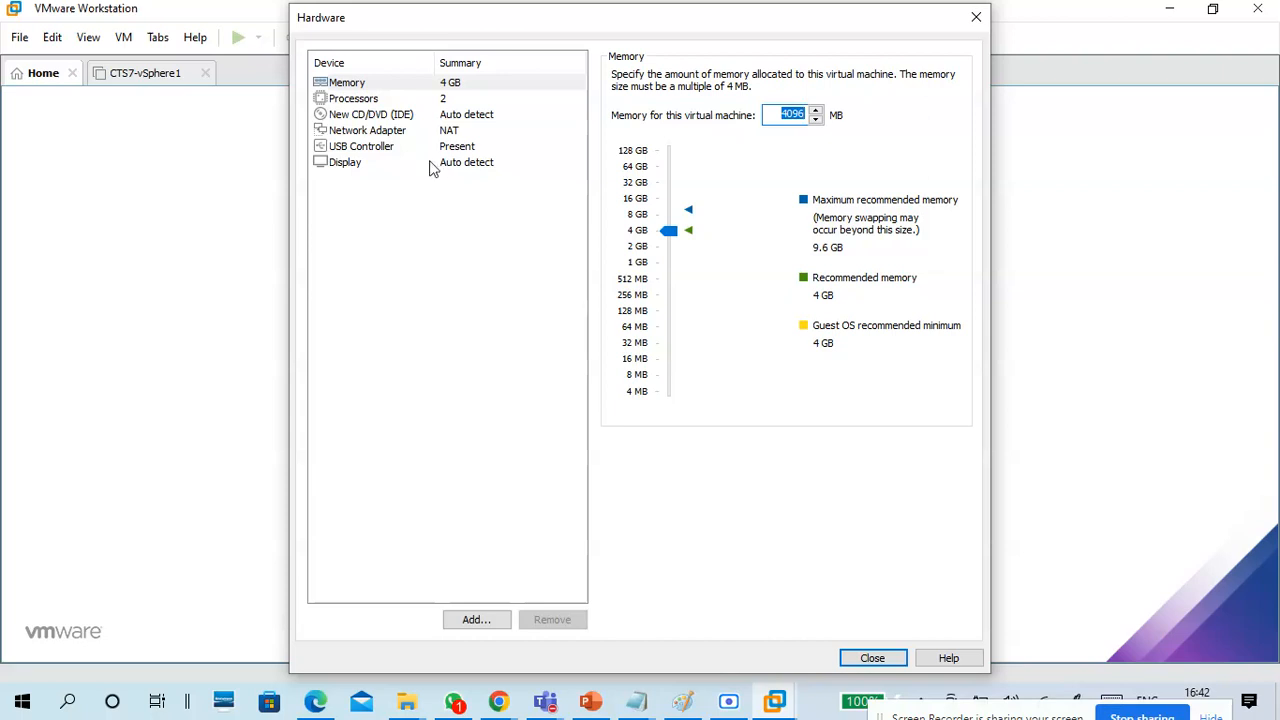
# Review the processor settings, try the custom VMnet0 network for the network adapter, and cancel the new virtual machine wizard.
pyautogui.click(386, 101)
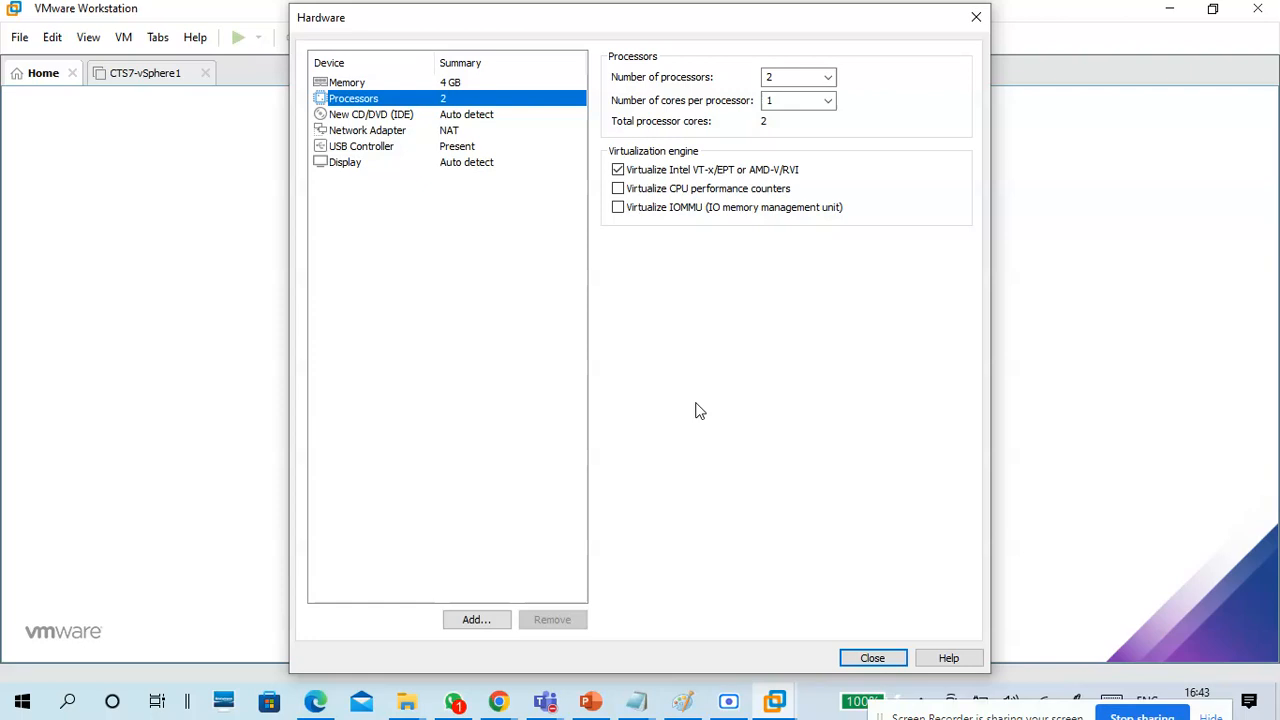
pyautogui.click(336, 131)
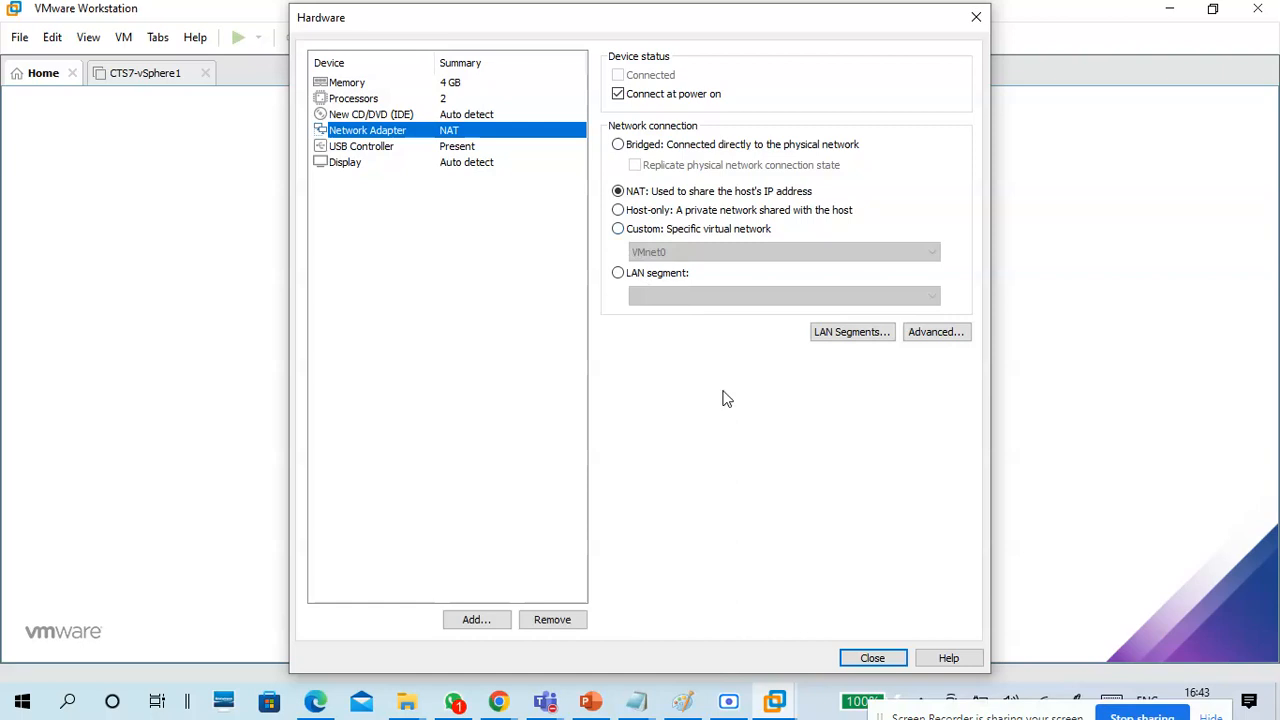
pyautogui.click(664, 230)
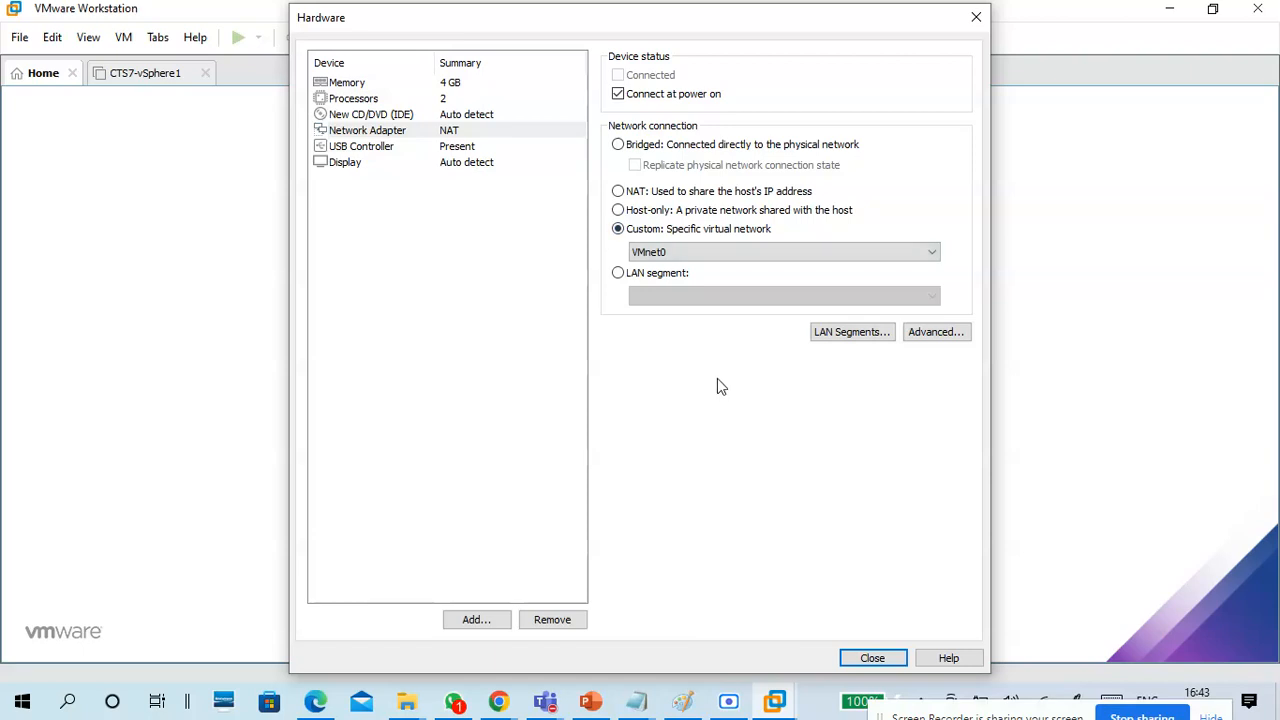
pyautogui.click(383, 115)
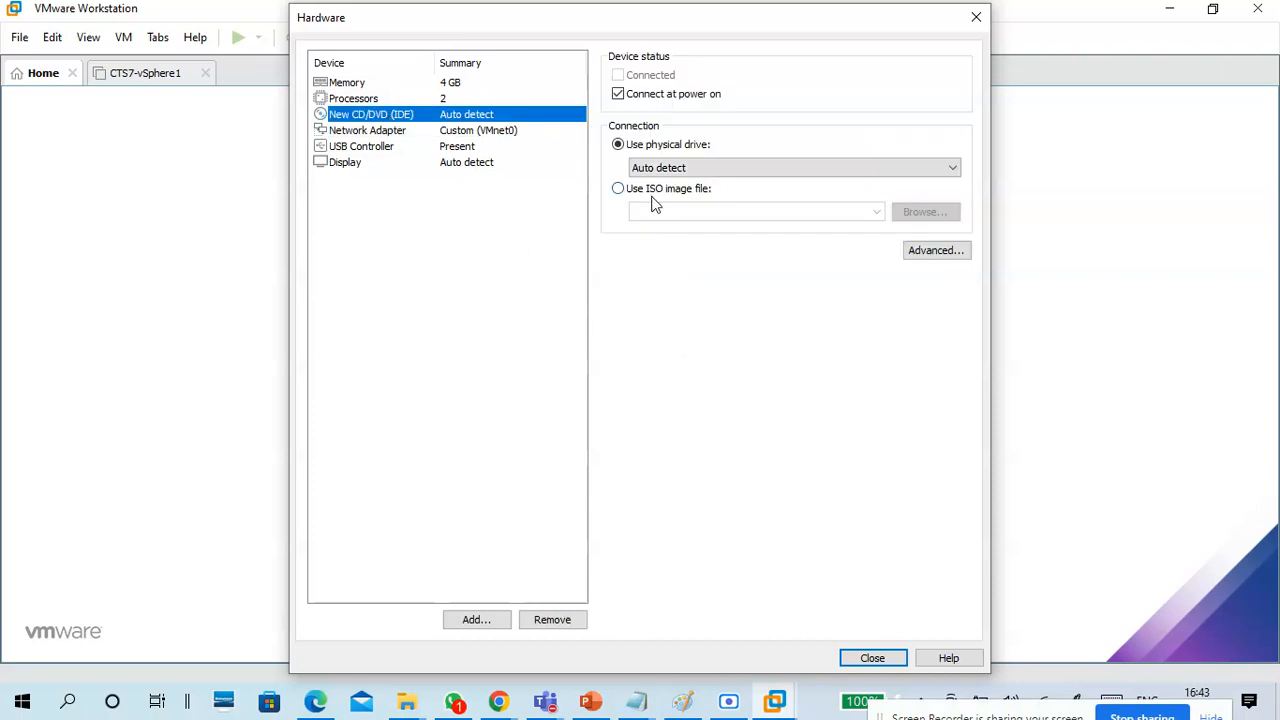
pyautogui.click(885, 657)
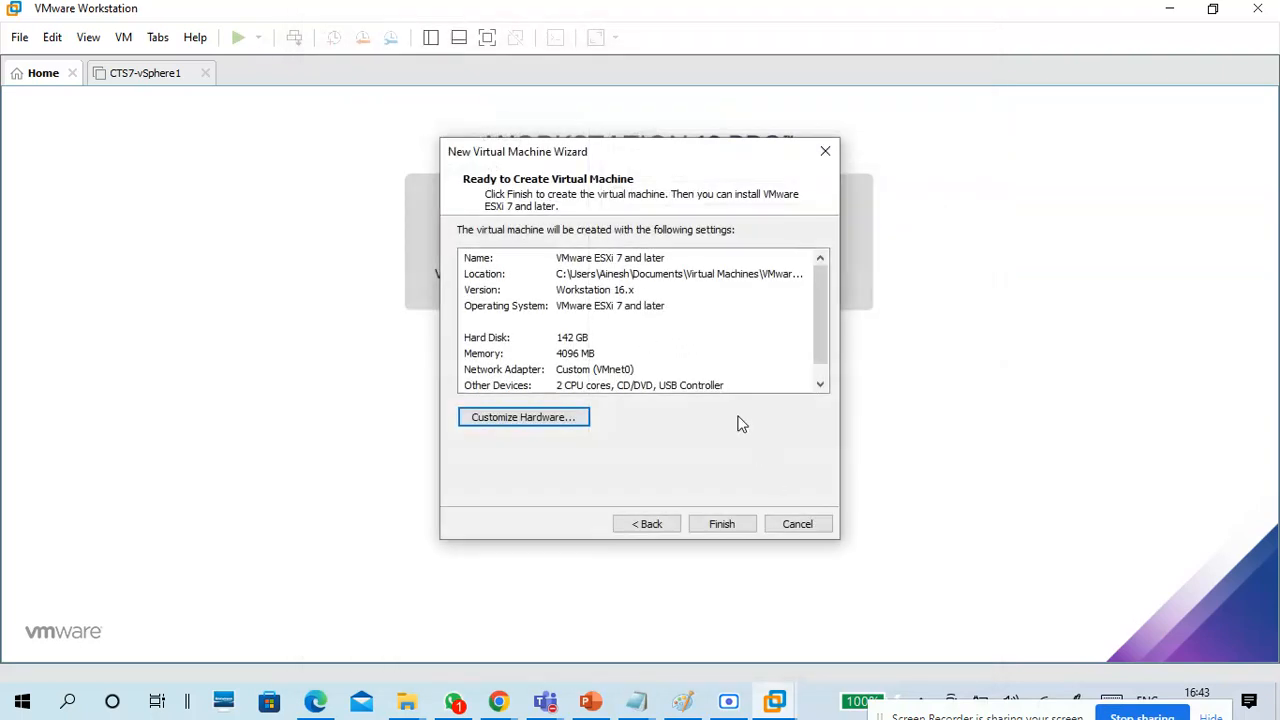
pyautogui.click(797, 525)
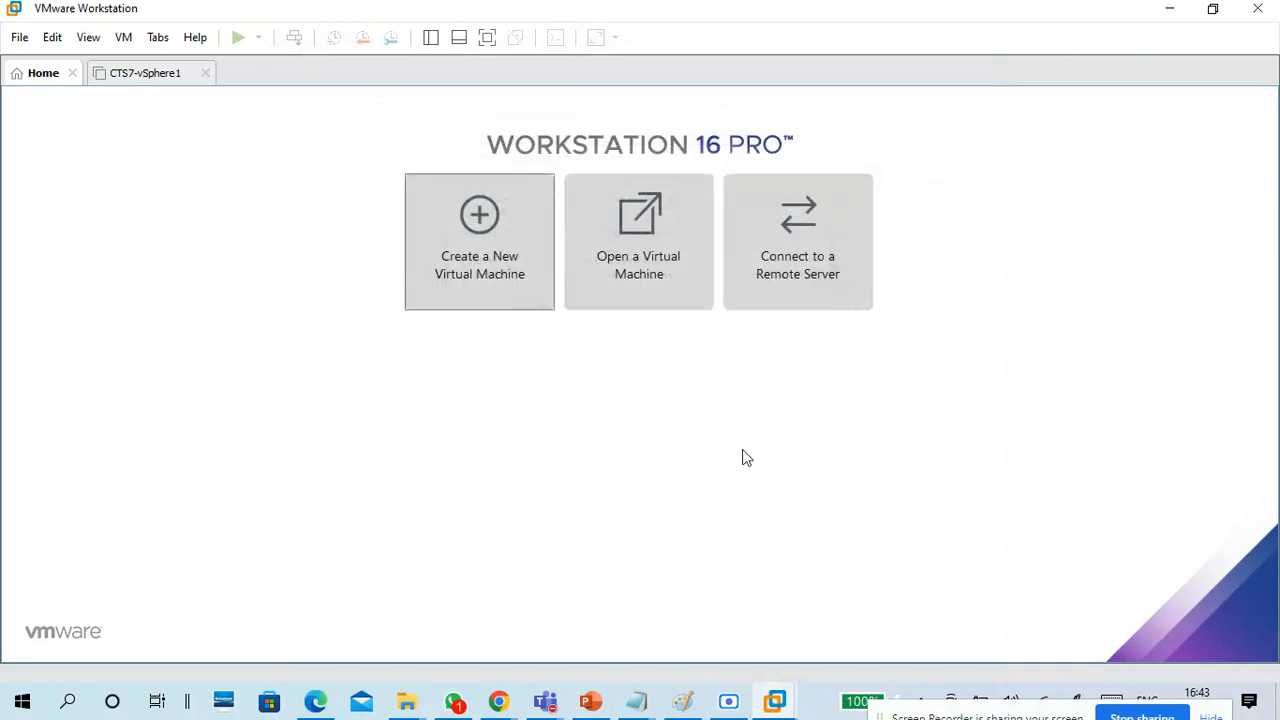
# Open the settings of the CTS7-vSphere1 virtual machine and examine its processors and three hard disks.
pyautogui.click(157, 76)
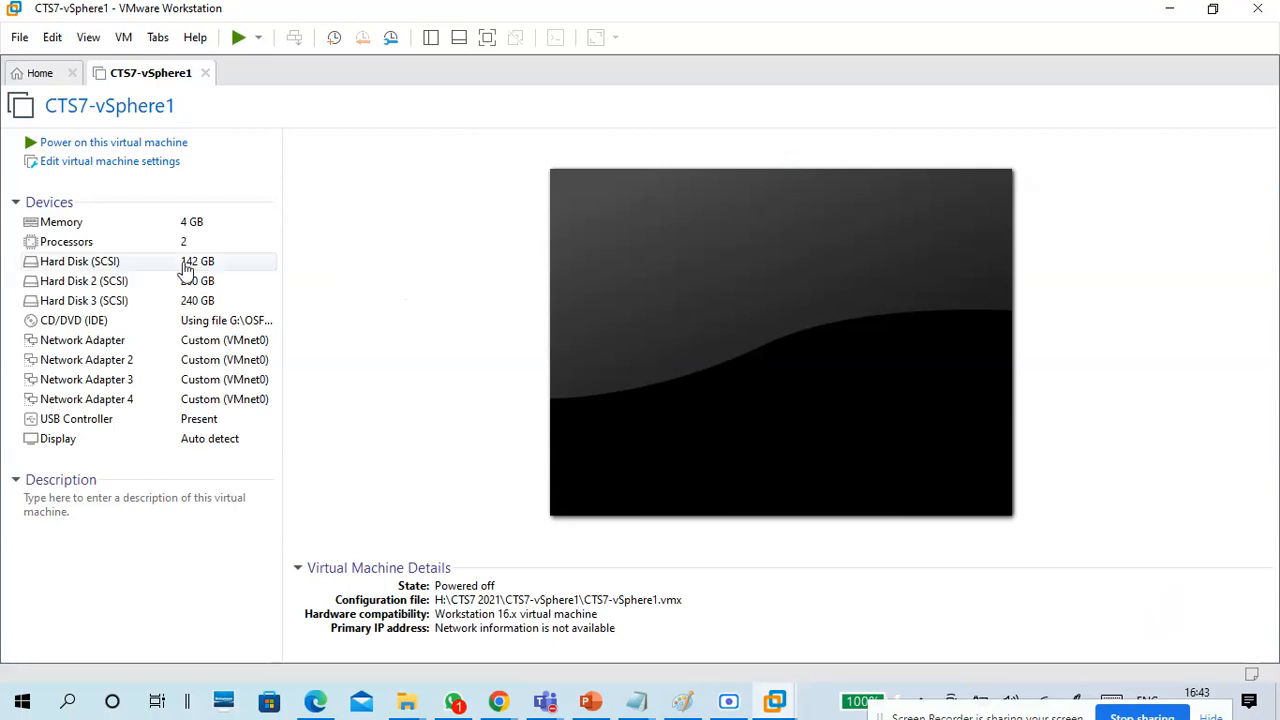
pyautogui.click(122, 164)
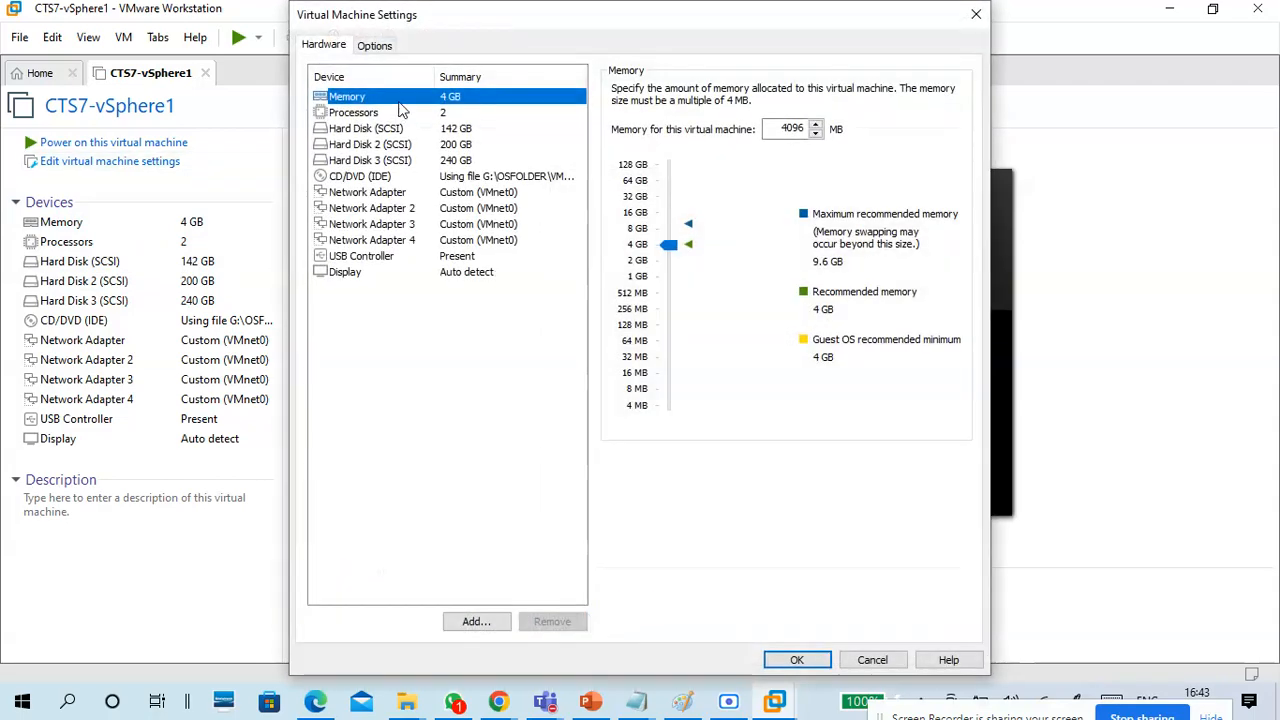
pyautogui.click(400, 128)
pyautogui.click(400, 113)
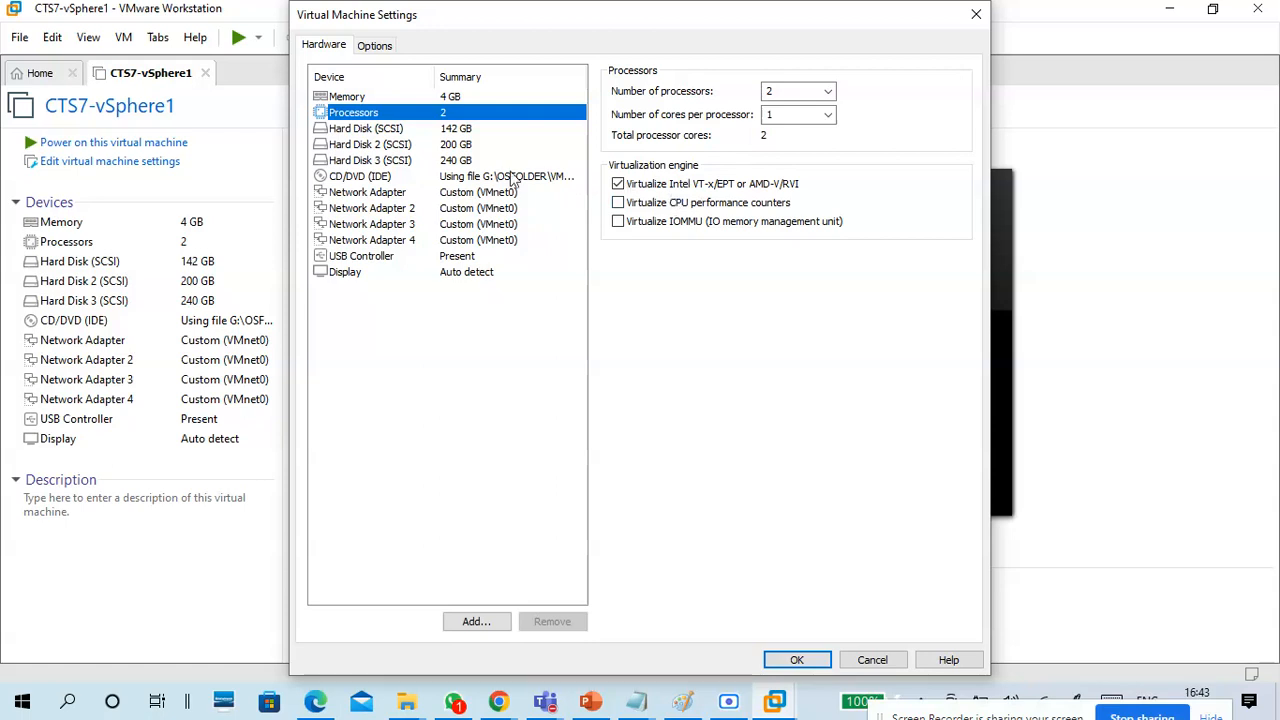
pyautogui.click(388, 134)
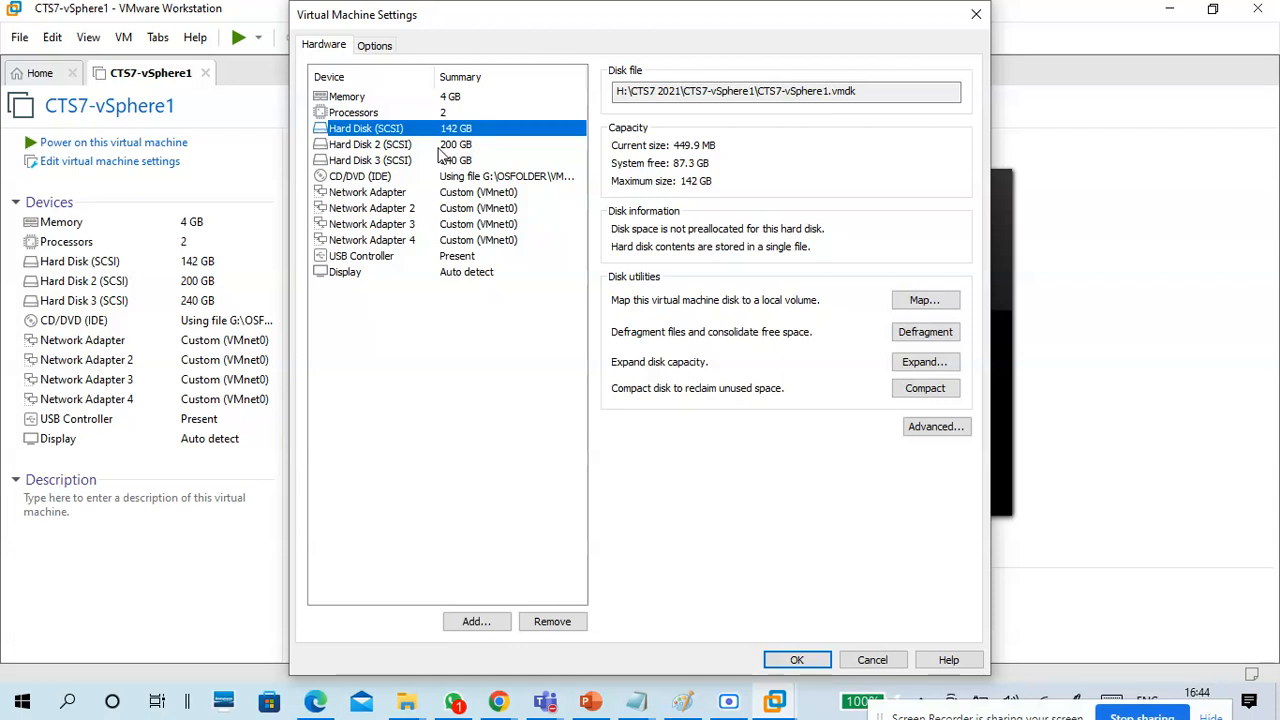
pyautogui.click(442, 147)
pyautogui.click(448, 162)
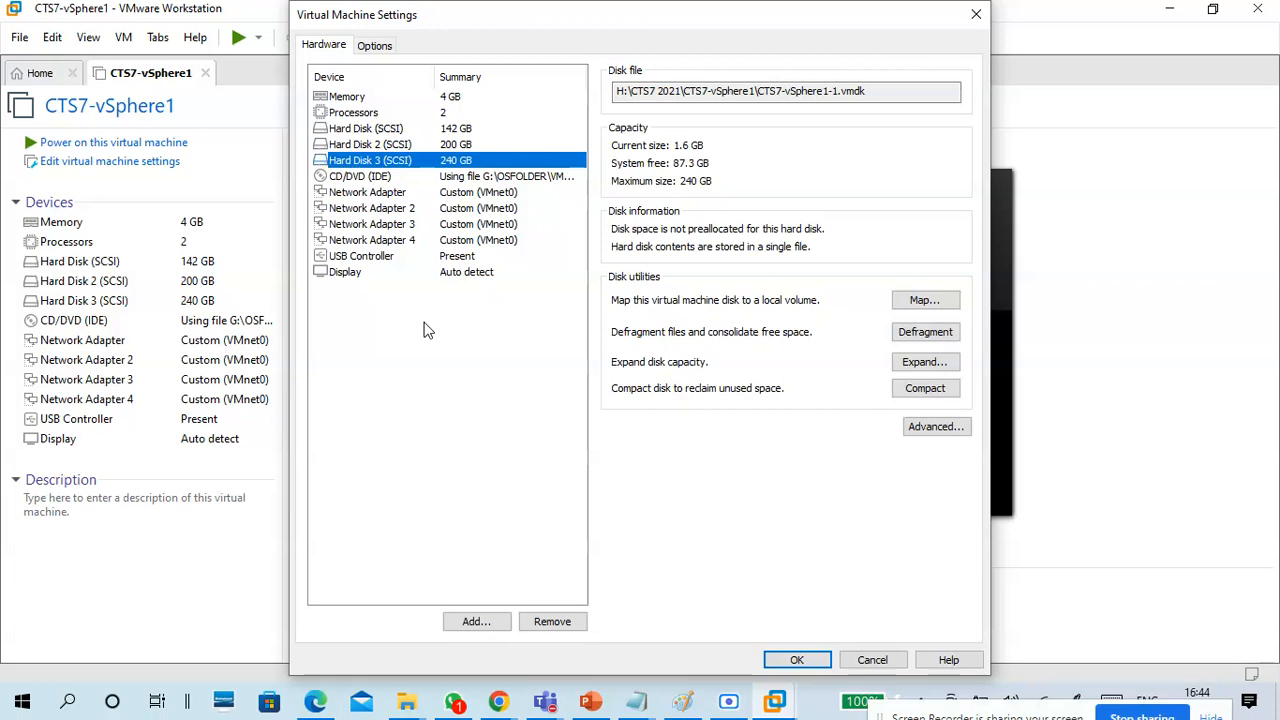
# Examine the CD/DVD drive's ISO image and the network connection of each of the four network adapters.
pyautogui.click(366, 180)
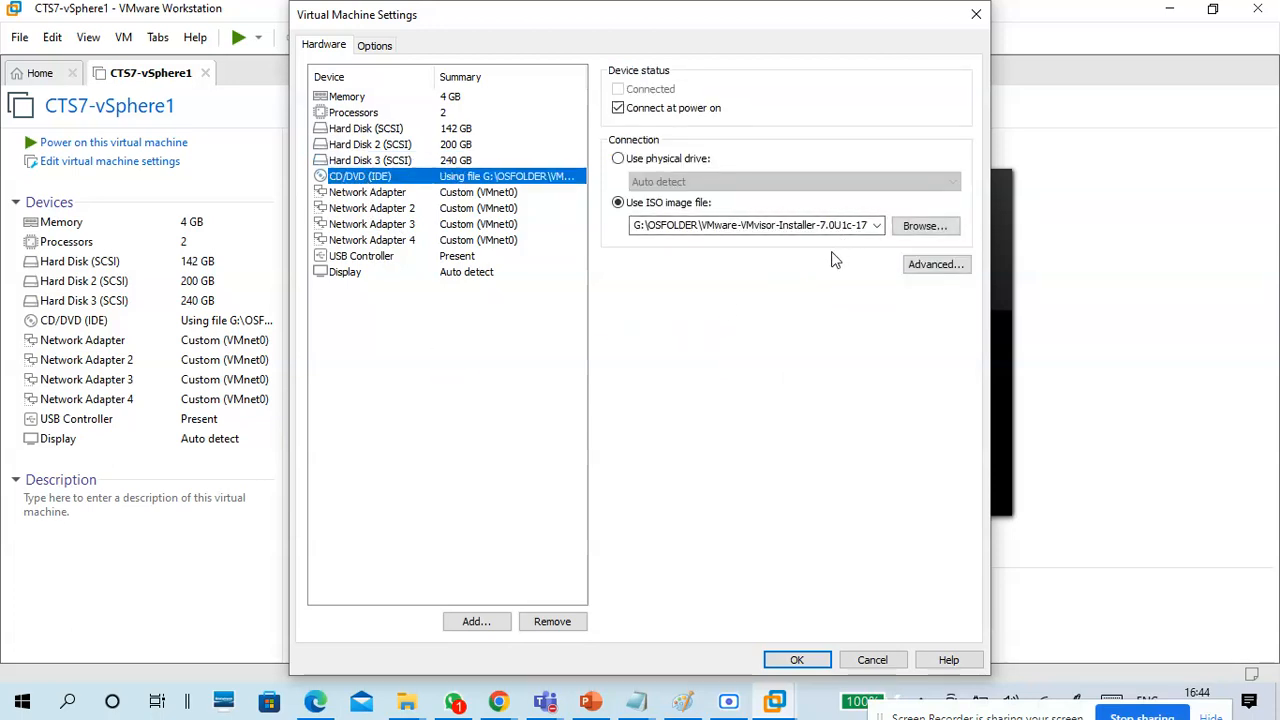
pyautogui.click(472, 195)
pyautogui.click(478, 208)
pyautogui.click(483, 224)
pyautogui.click(487, 241)
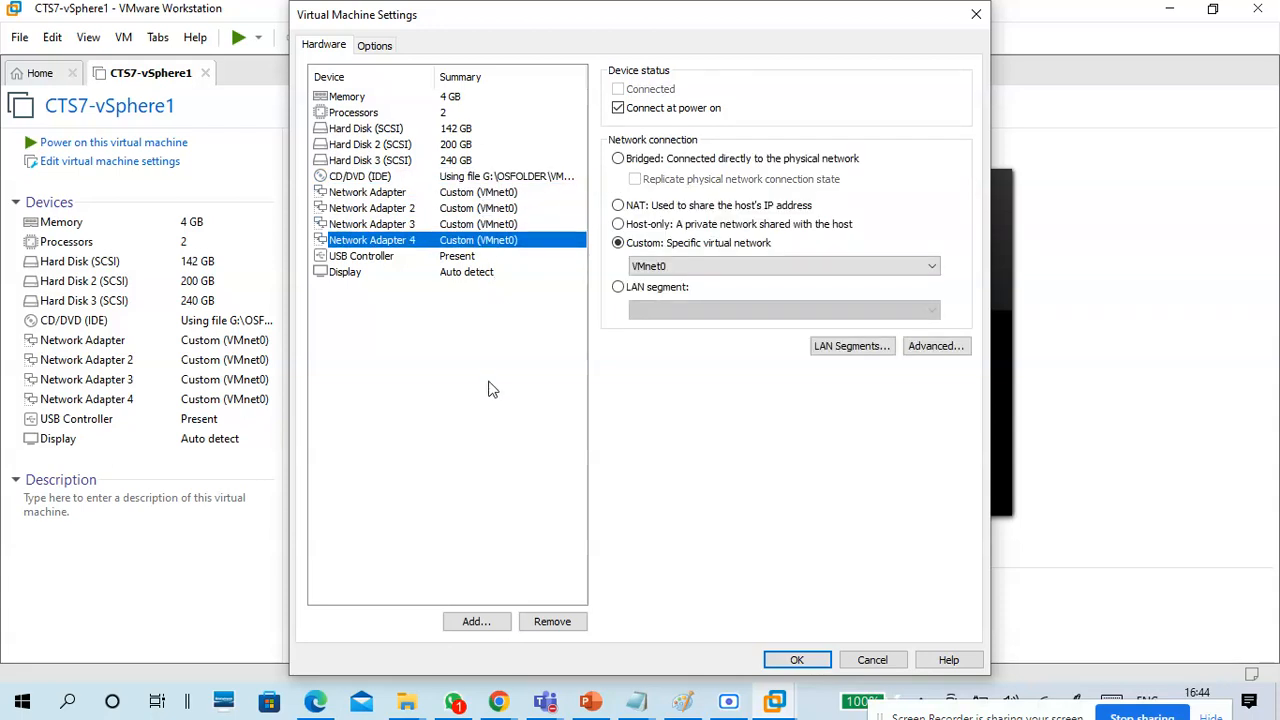
pyautogui.click(476, 195)
pyautogui.click(482, 208)
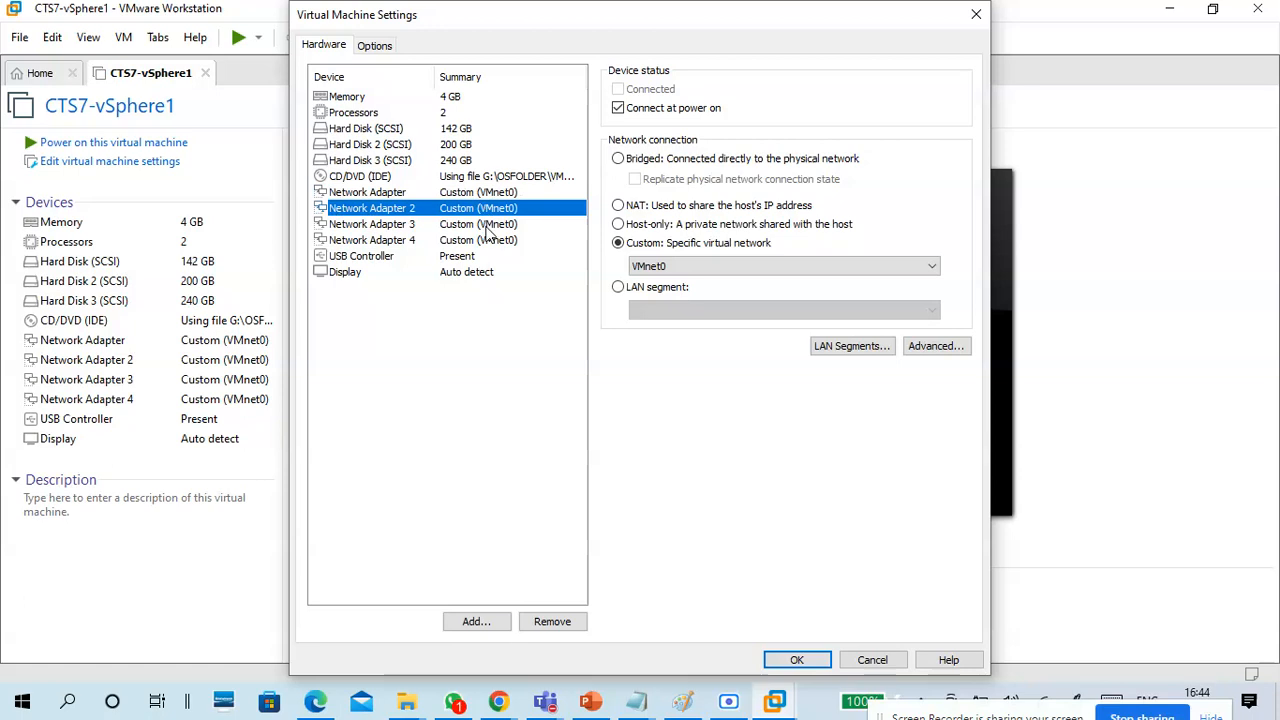
pyautogui.click(485, 224)
pyautogui.click(489, 241)
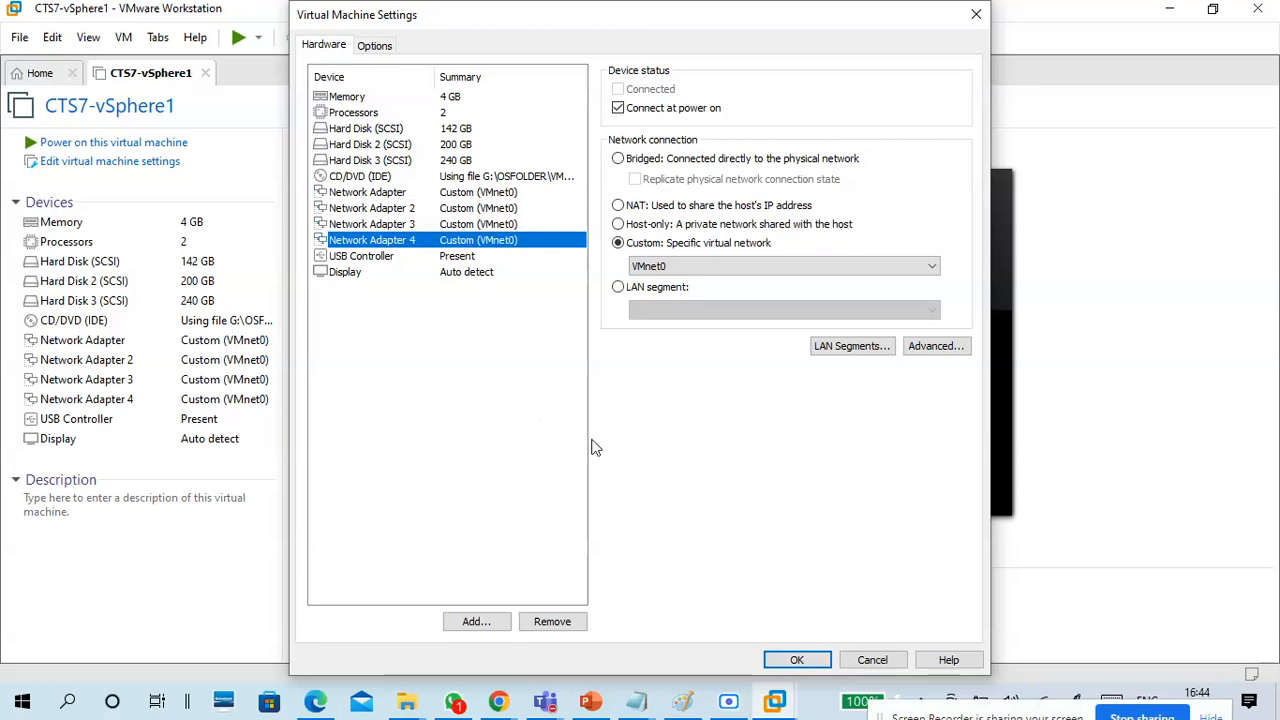
# Review the virtual machine's general, advanced and VMware Tools options, and leave the settings without changes.
pyautogui.click(386, 45)
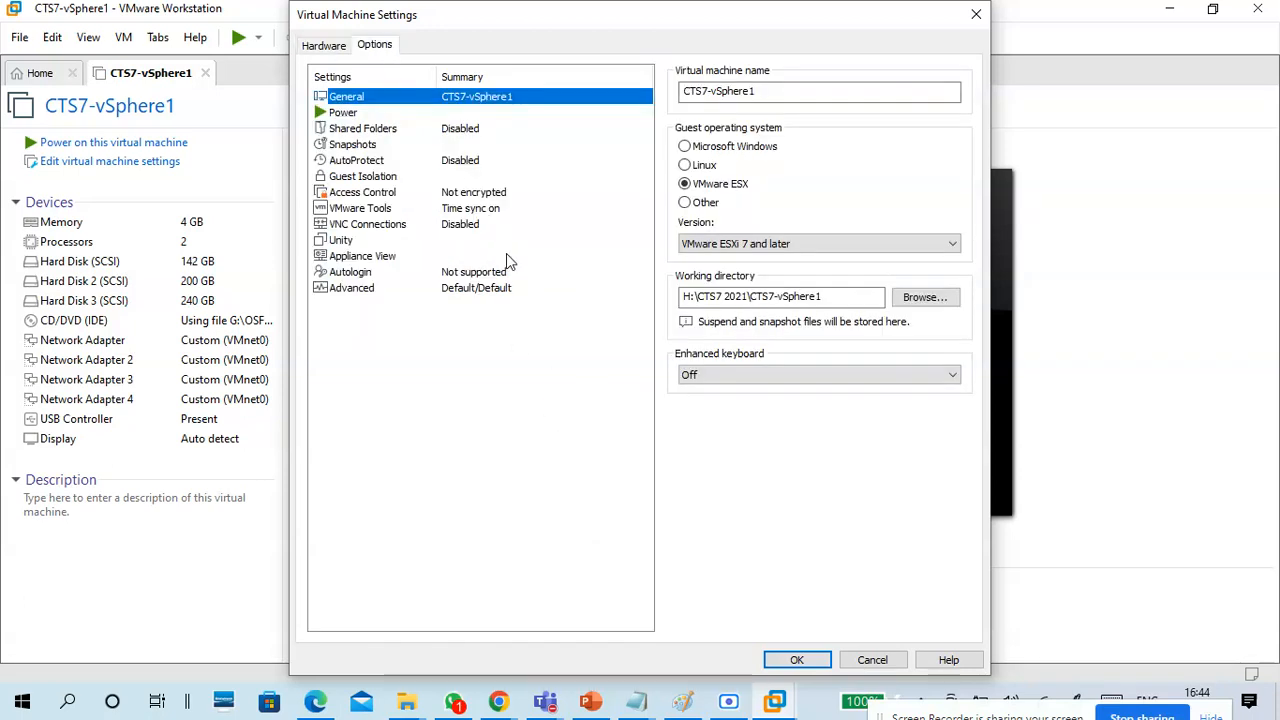
pyautogui.click(492, 289)
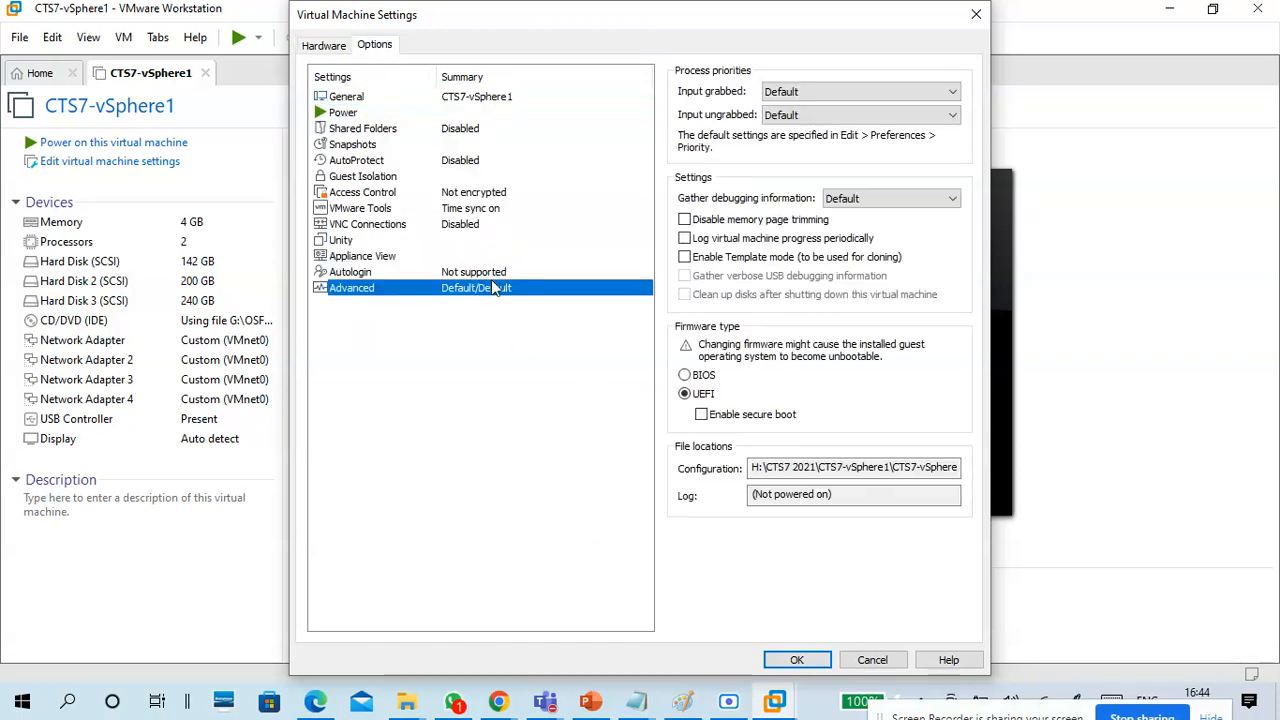
pyautogui.click(490, 209)
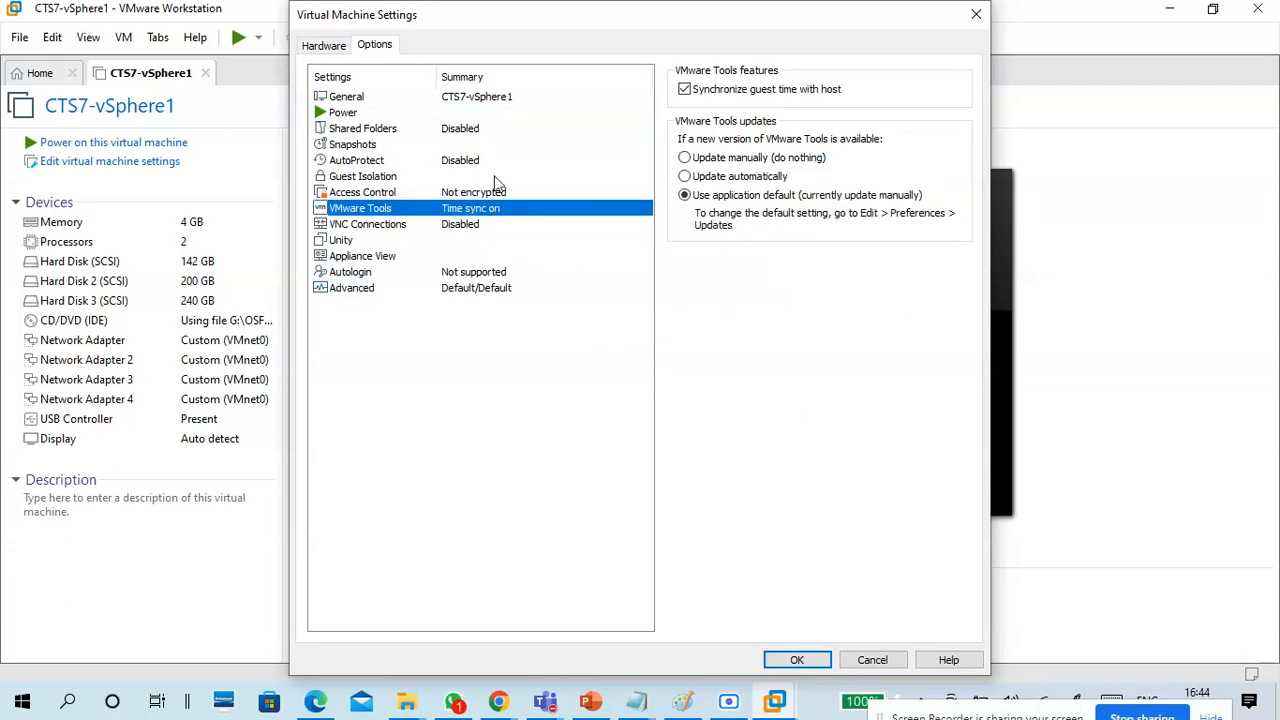
pyautogui.click(338, 44)
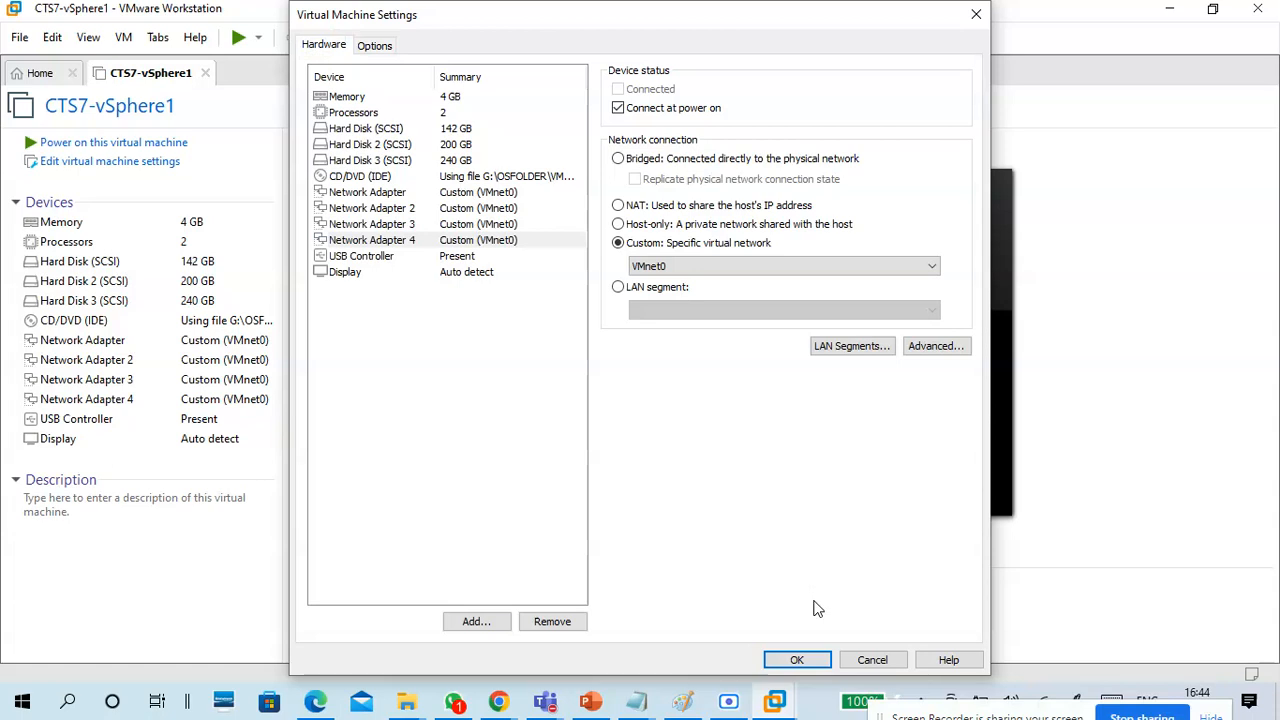
pyautogui.click(871, 659)
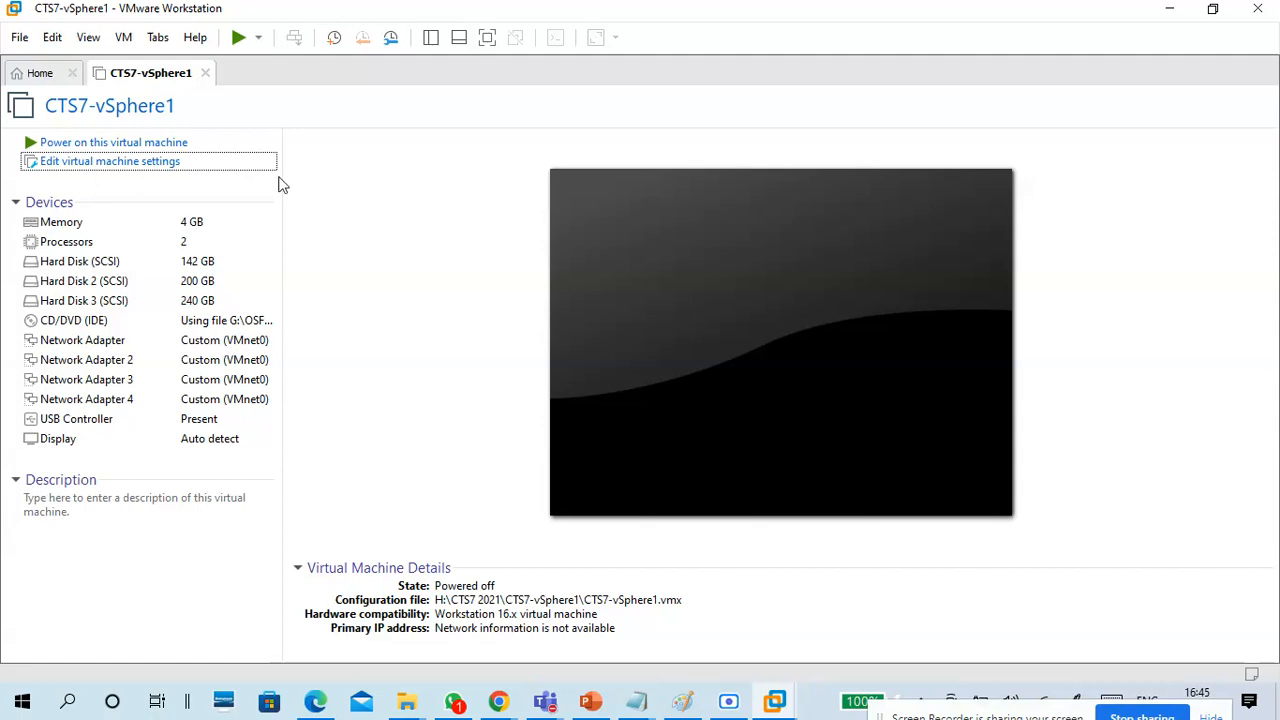
# Power on the CTS7-vSphere1 virtual machine and switch to the 12-05 Virtualization.txt notes in Notepad.
pyautogui.click(183, 145)
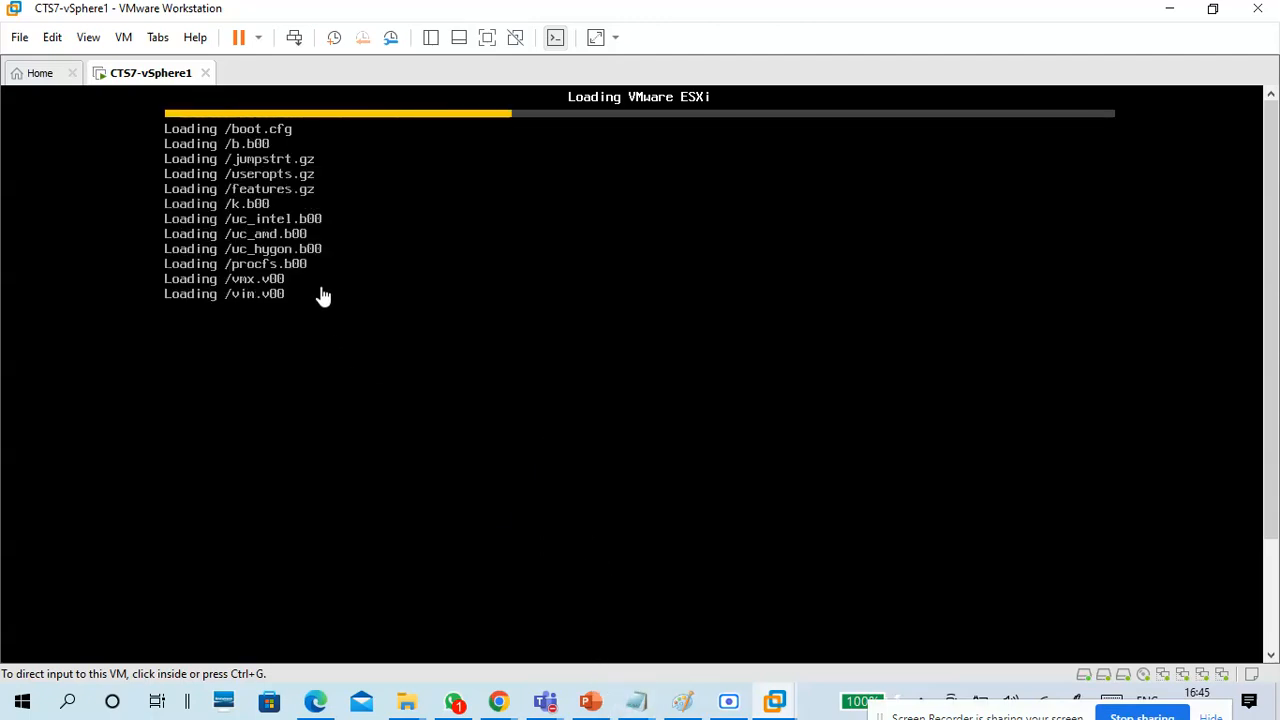
pyautogui.moveTo(640, 705)
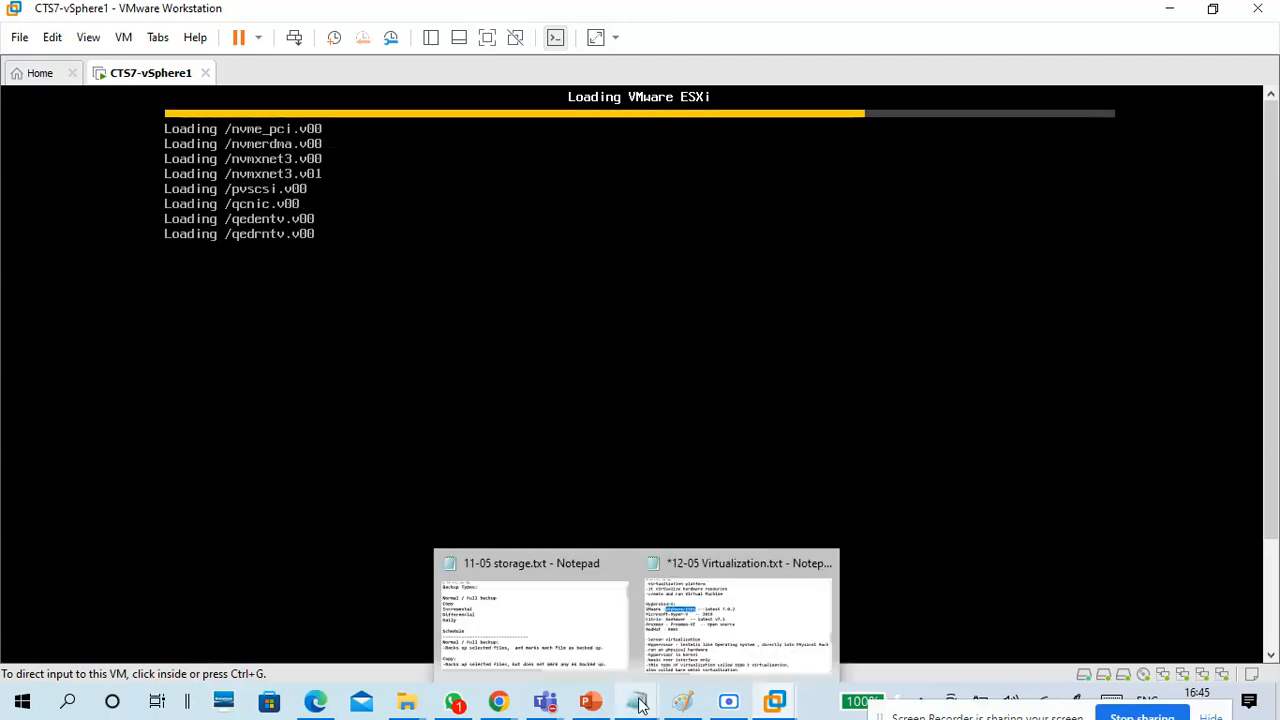
pyautogui.click(691, 619)
# Add the heading "Server Virtualization with Vmware vSphere 7" at the end of the notes, below the dashed line.
pyautogui.scroll(-4, 585, 375)
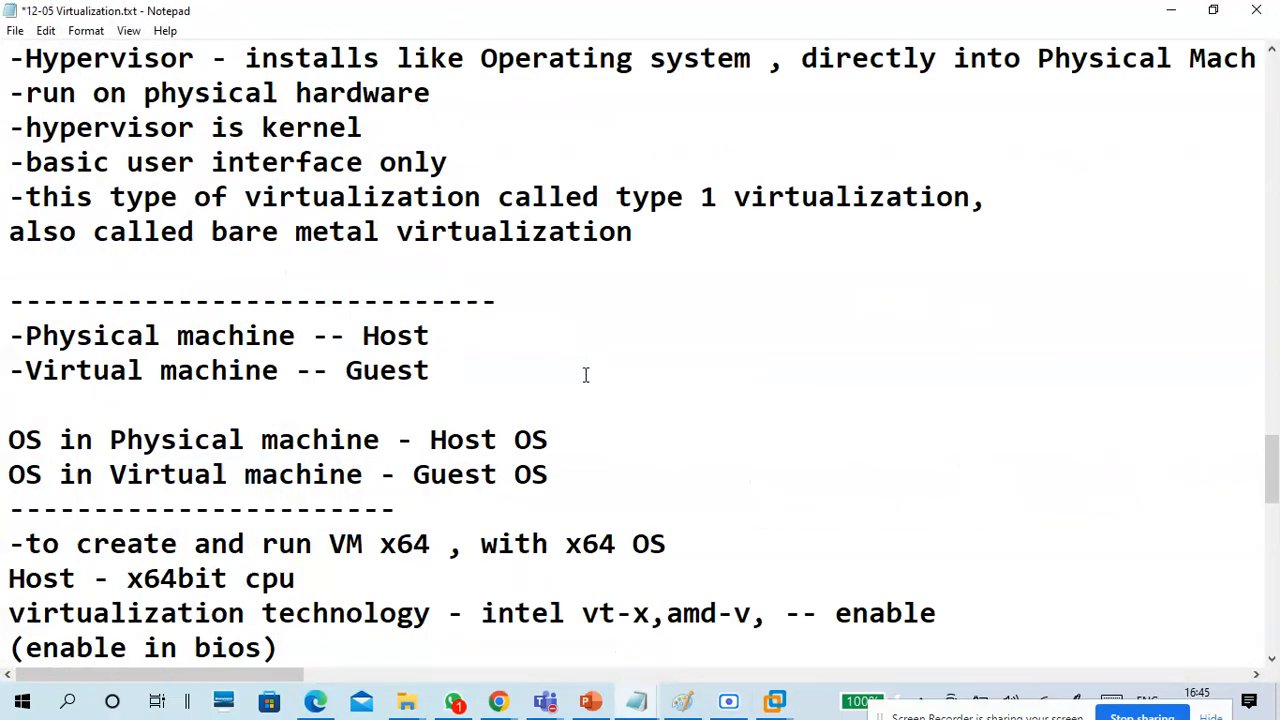
pyautogui.scroll(-10, 585, 375)
pyautogui.click(474, 470)
pyautogui.write('Serv')
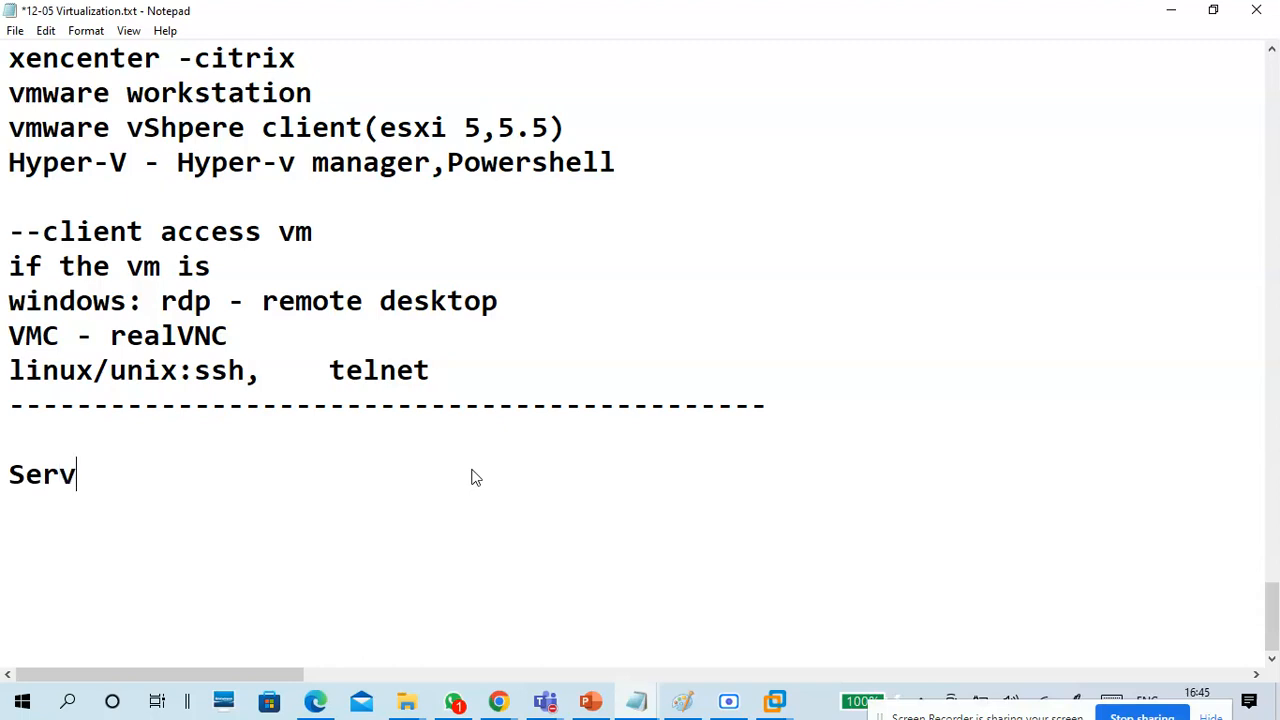
pyautogui.write('er Virtuali')
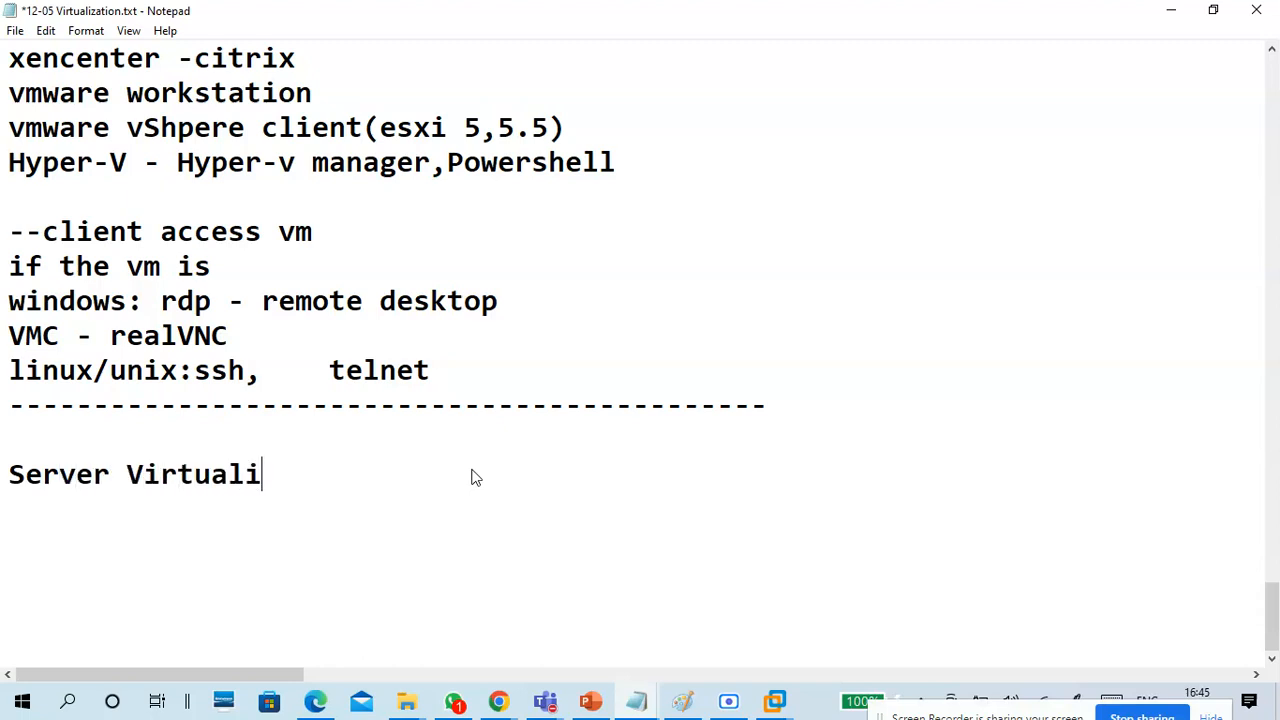
pyautogui.write('zation wi')
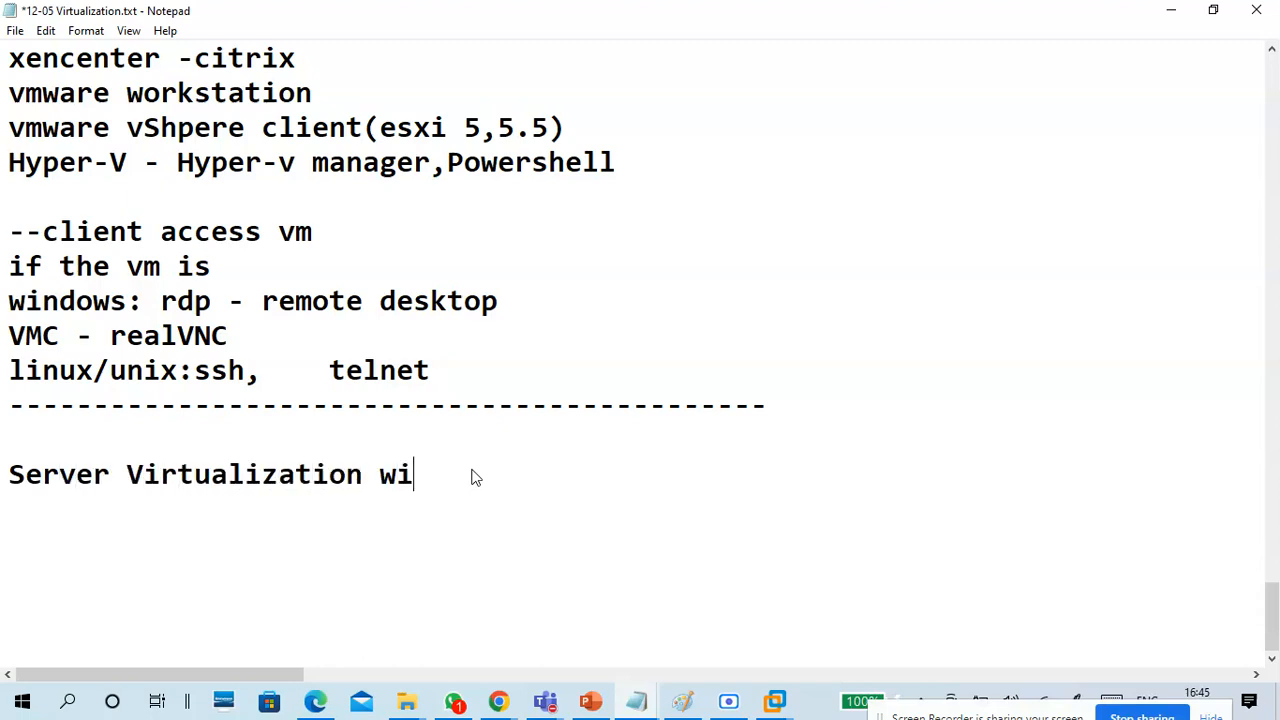
pyautogui.write('th Vmware V')
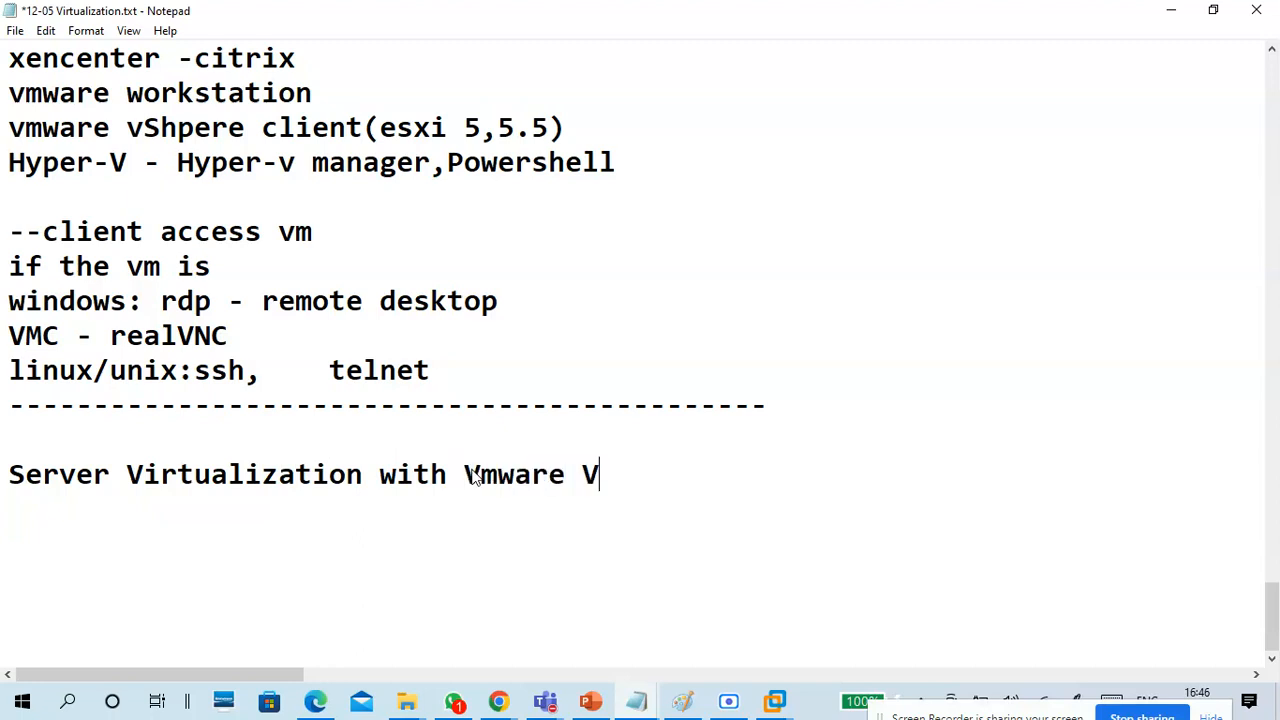
pyautogui.press('BackSpace')
pyautogui.write('vShp')
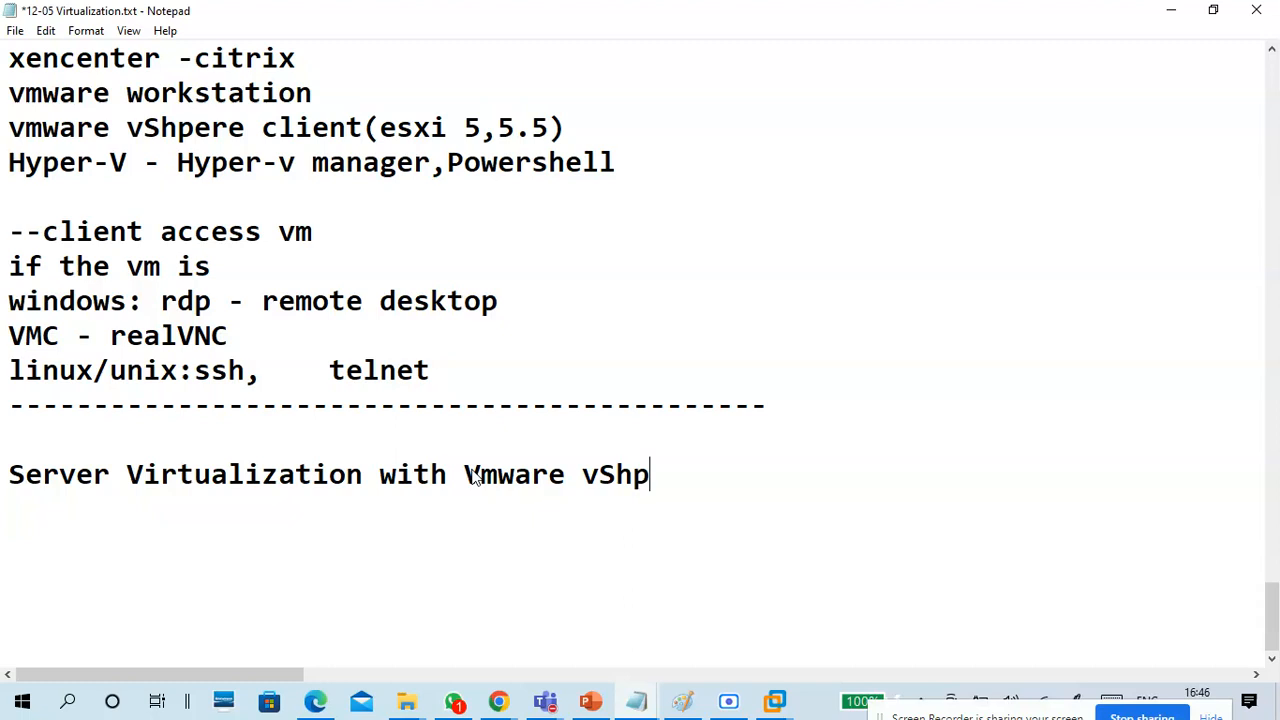
pyautogui.press('BackSpace')
pyautogui.press('BackSpace')
pyautogui.write('phere')
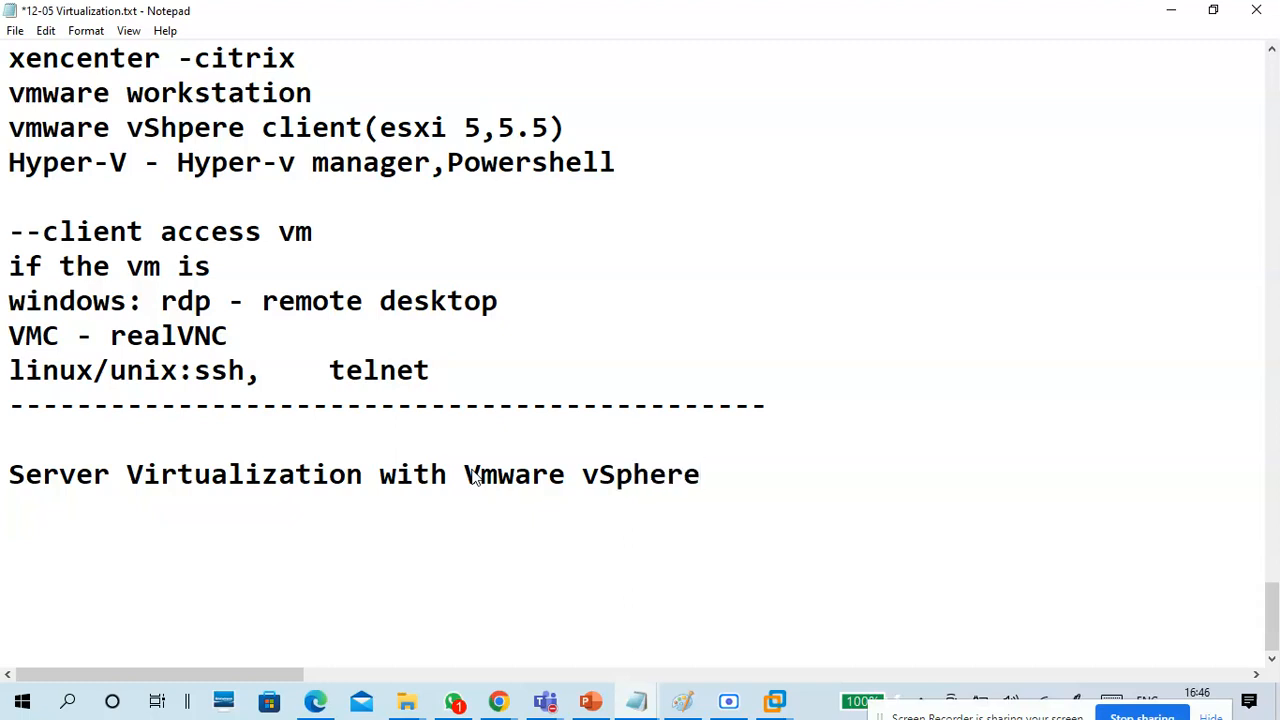
pyautogui.press('Return')
pyautogui.press('Return')
pyautogui.scroll(-1, 490, 460)
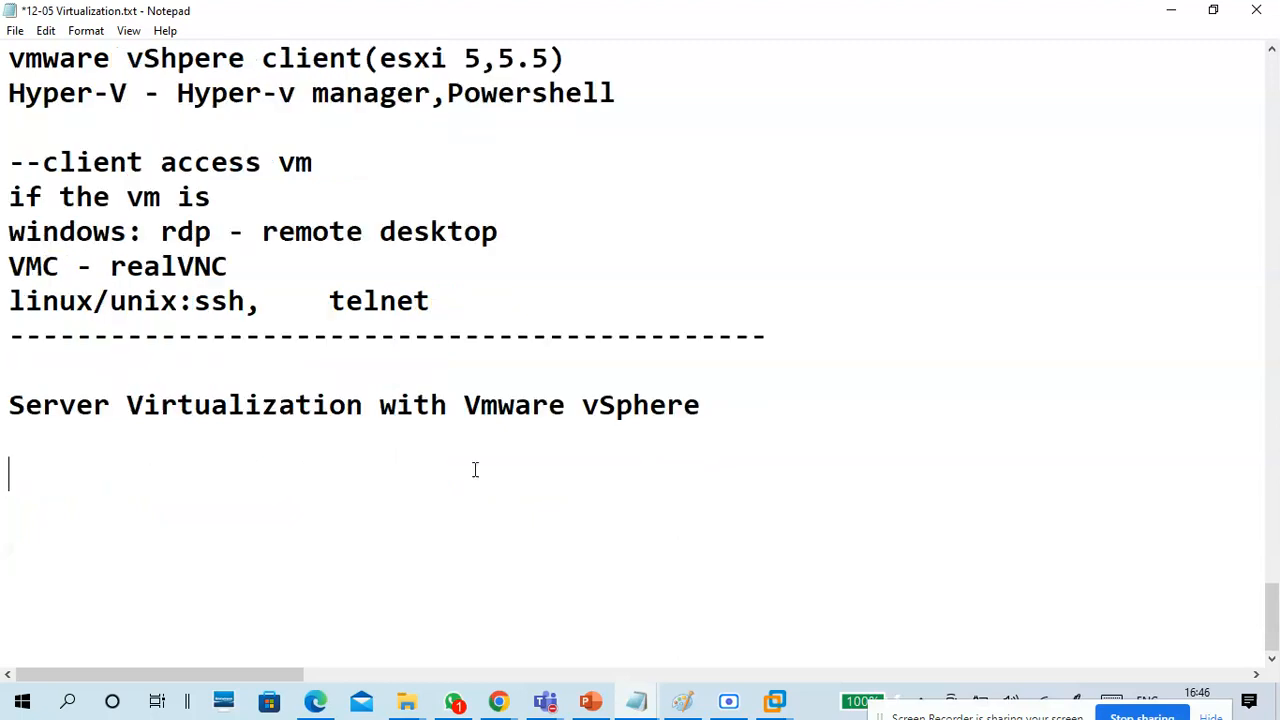
pyautogui.click(744, 411)
pyautogui.write('7')
# Add blank lines below the heading and enter the CPU requirement "CPU: 2 cores" beneath it.
pyautogui.press('Return')
pyautogui.press('Return')
pyautogui.press('Return')
pyautogui.press('Return')
pyautogui.press('Return')
pyautogui.press('Return')
pyautogui.press('Return')
pyautogui.press('Return')
pyautogui.press('Return')
pyautogui.press('Return')
pyautogui.press('Return')
pyautogui.press('Return')
pyautogui.press('Return')
pyautogui.press('Return')
pyautogui.press('Return')
pyautogui.press('Return')
pyautogui.click(86, 161)
pyautogui.write('CPU:')
pyautogui.press('BackSpace')
pyautogui.write(': 2 cores')
pyautogui.press('Return')
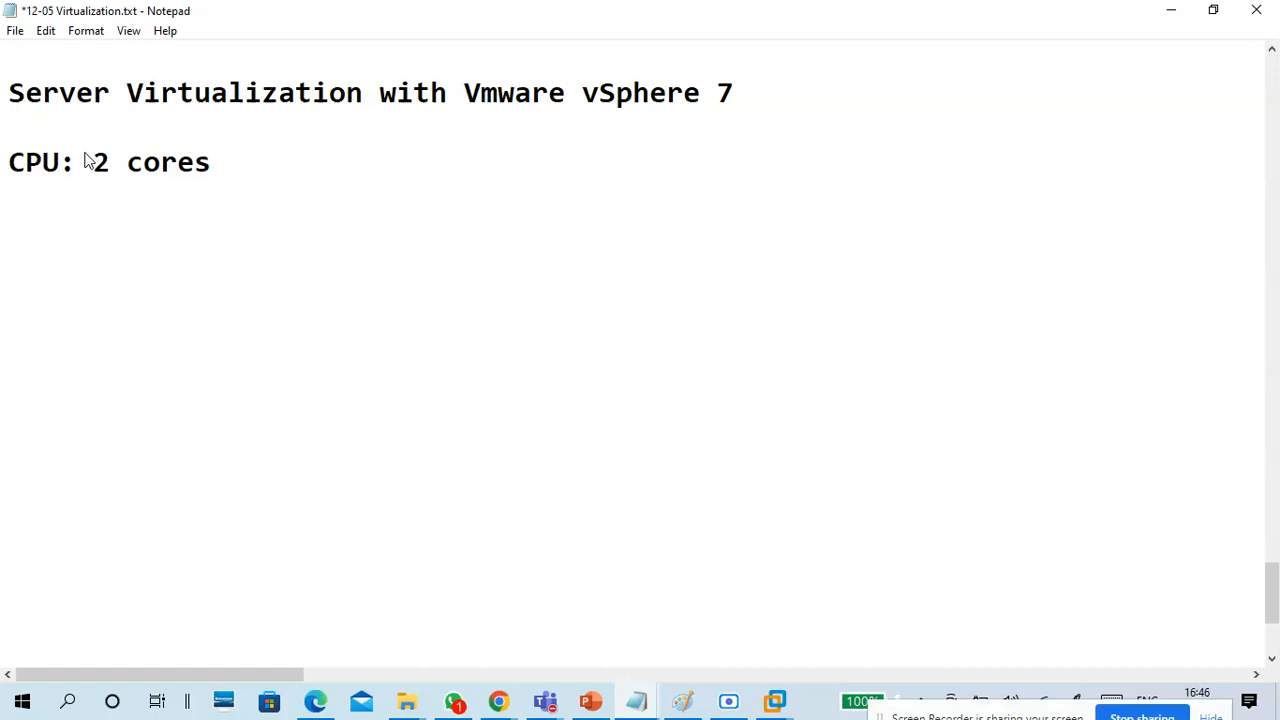
# Enter the memory requirement "RAM:4GB" on the line below the CPU requirement.
pyautogui.write('RAM')
pyautogui.press('BackSpace')
pyautogui.write(':4GB')
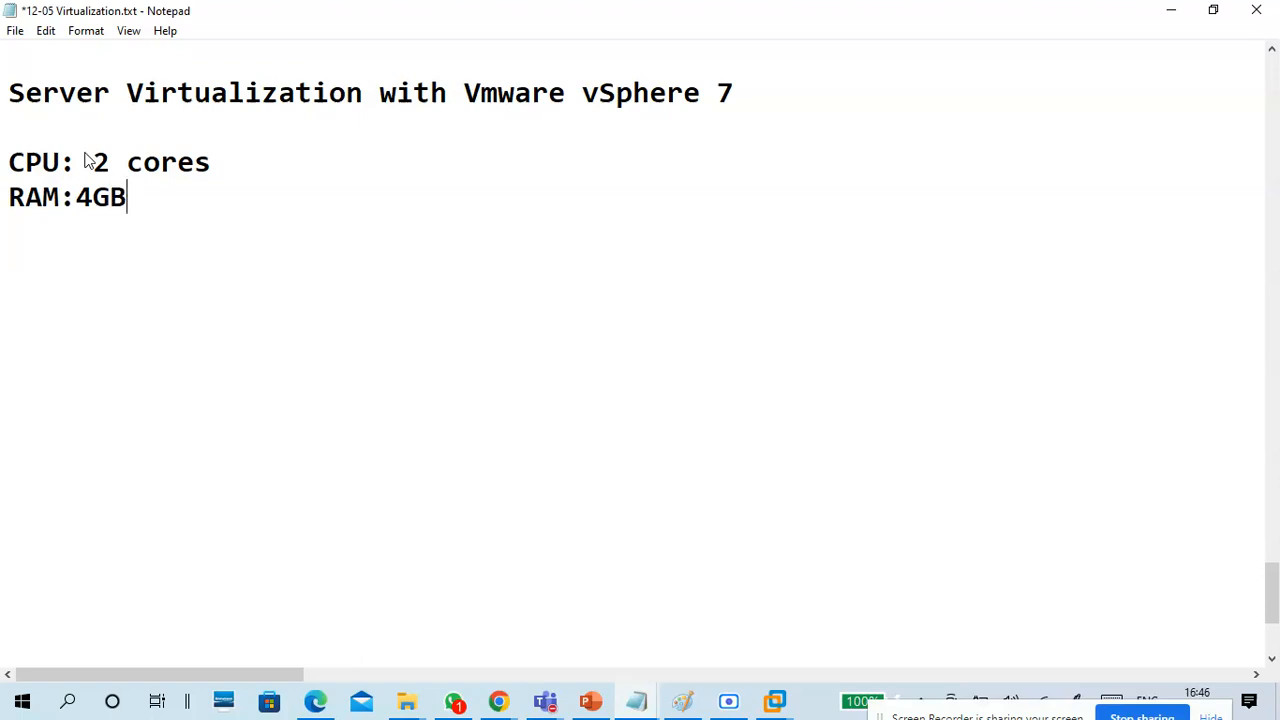
# Enter the storage requirement "HDD: 142GB" on the line below the memory requirement.
pyautogui.press('Return')
pyautogui.write('HDD')
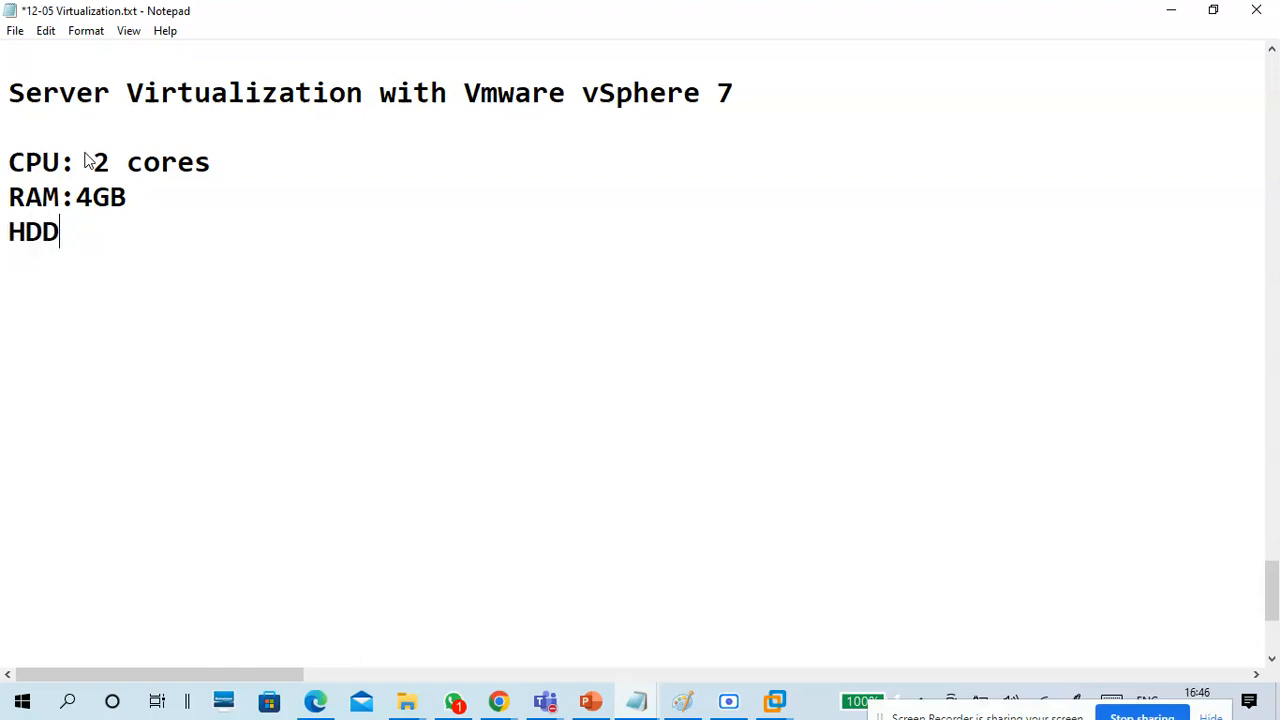
pyautogui.write(': 142GB')
pyautogui.press('Return')
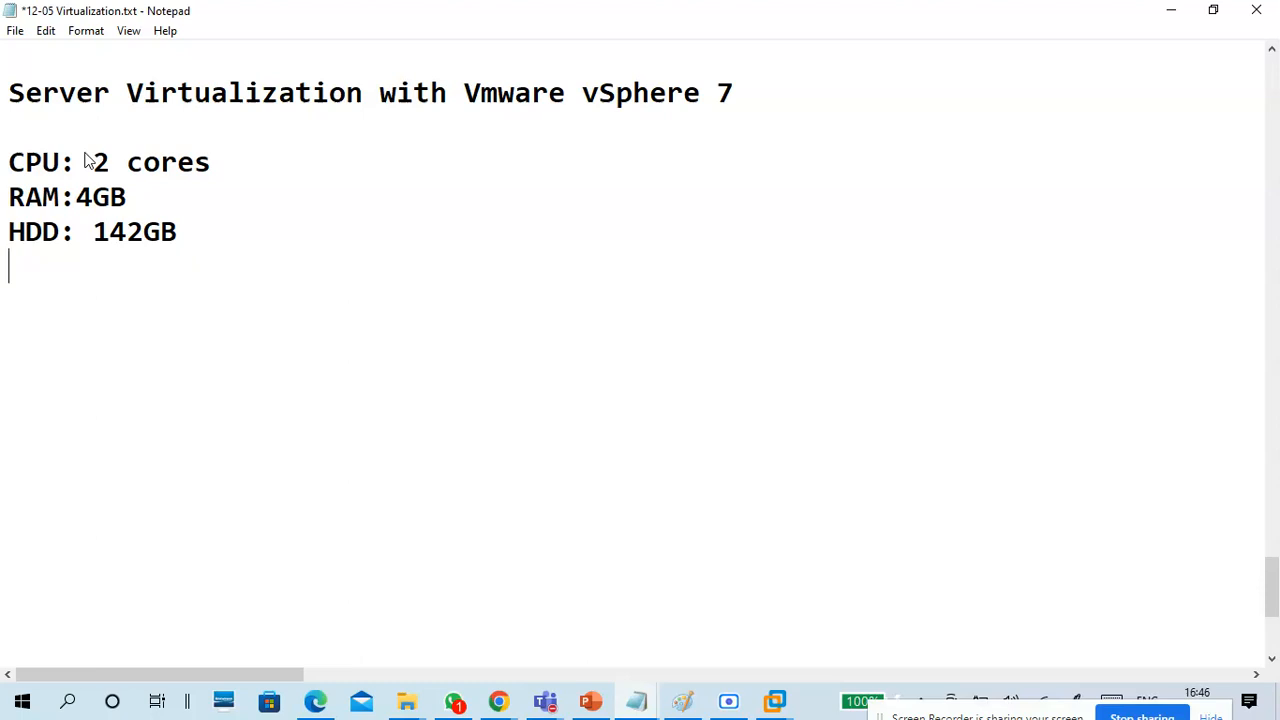
# Enter the network requirement "NIC:1Gbps" on the line below the storage requirement.
pyautogui.write('NIC')
pyautogui.press('BackSpace')
pyautogui.write(':')
pyautogui.press('Return')
pyautogui.press('BackSpace')
pyautogui.write('1Gbps')
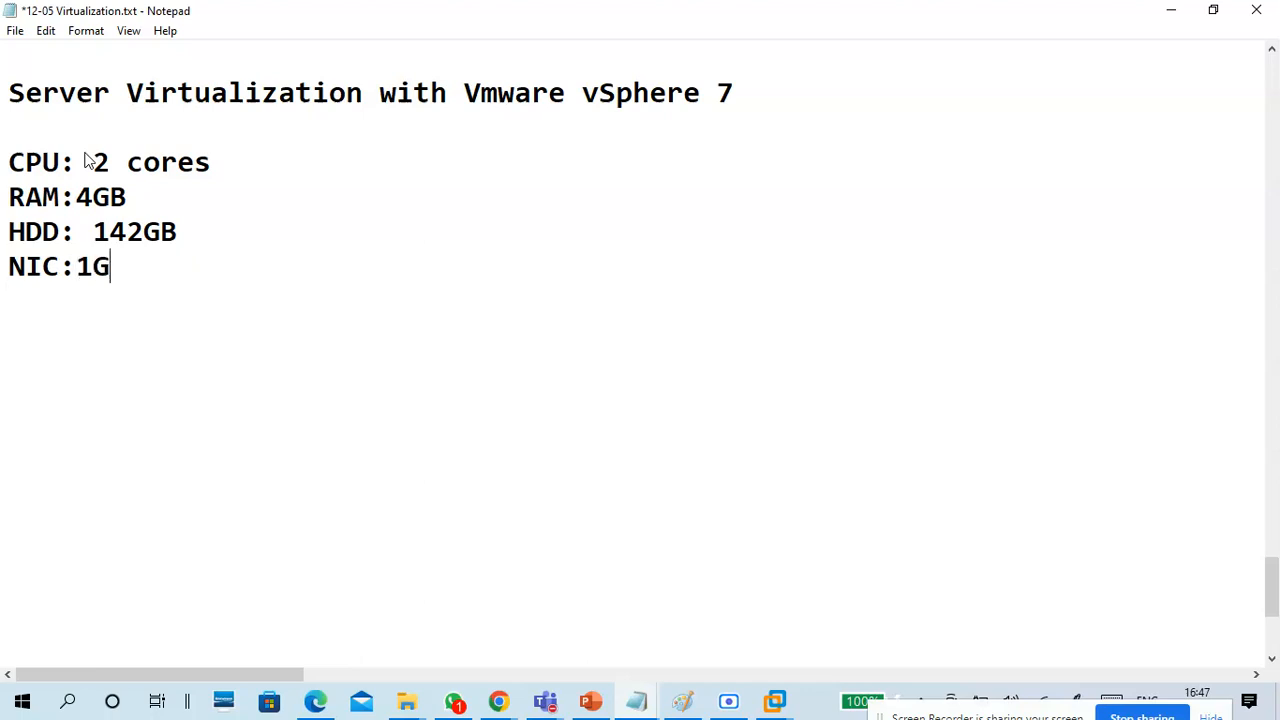
pyautogui.press('Return')
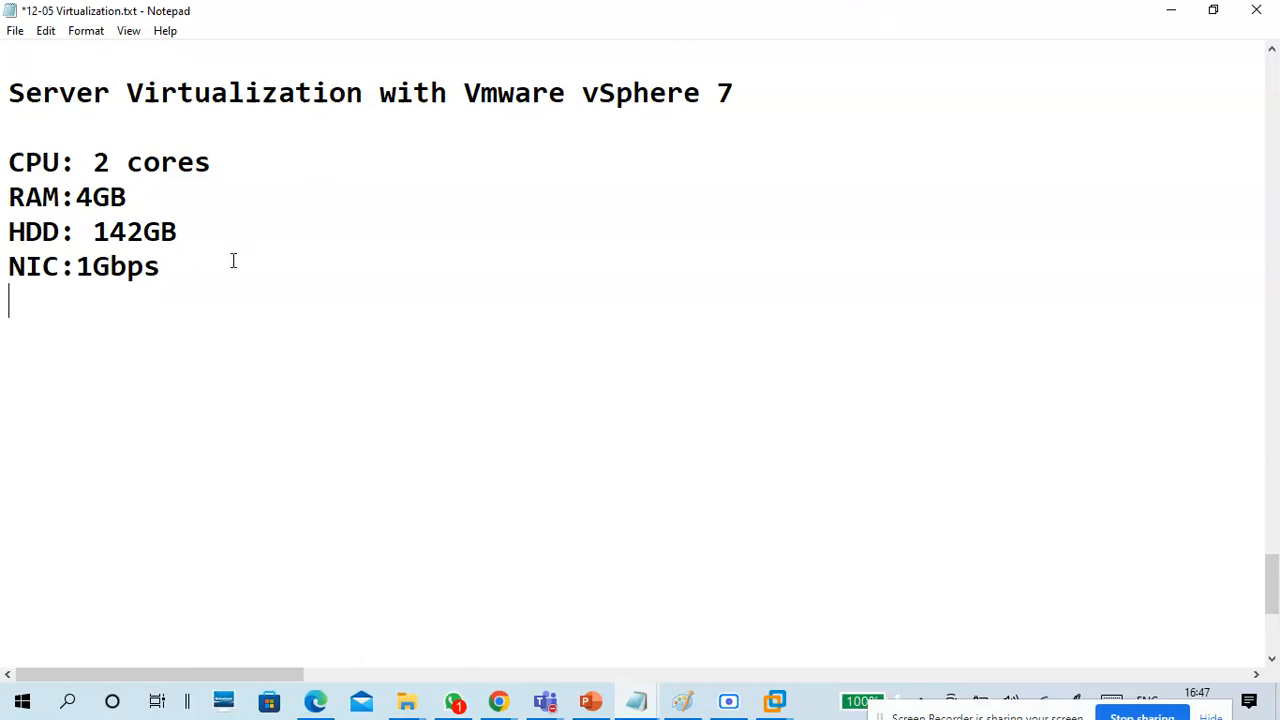
# Highlight the four hardware requirement lines from CPU to NIC for review, and clear the selection.
pyautogui.moveTo(233, 260); pyautogui.dragTo(3, 155)
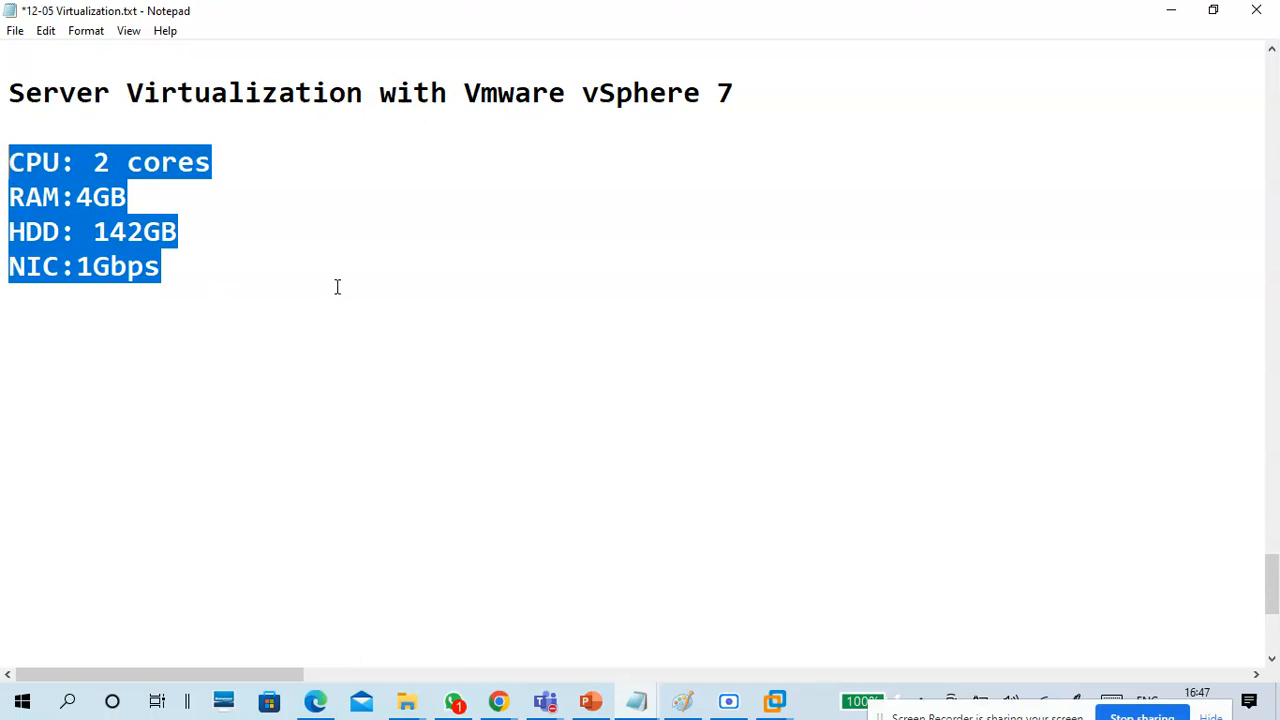
pyautogui.moveTo(170, 290); pyautogui.dragTo(3, 155)
pyautogui.click(187, 319)
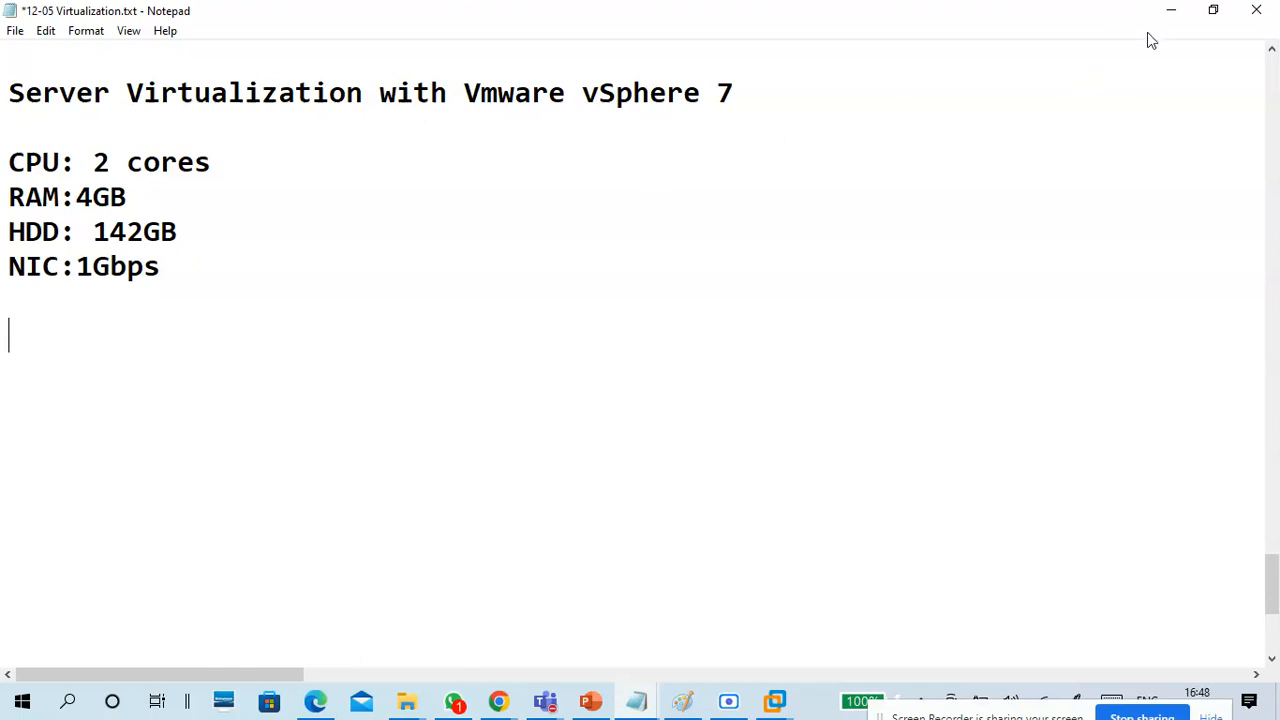
# Switch to the CTS7-vSphere1 console in VMware Workstation and view the host's management addresses and console options.
pyautogui.click(1170, 18)
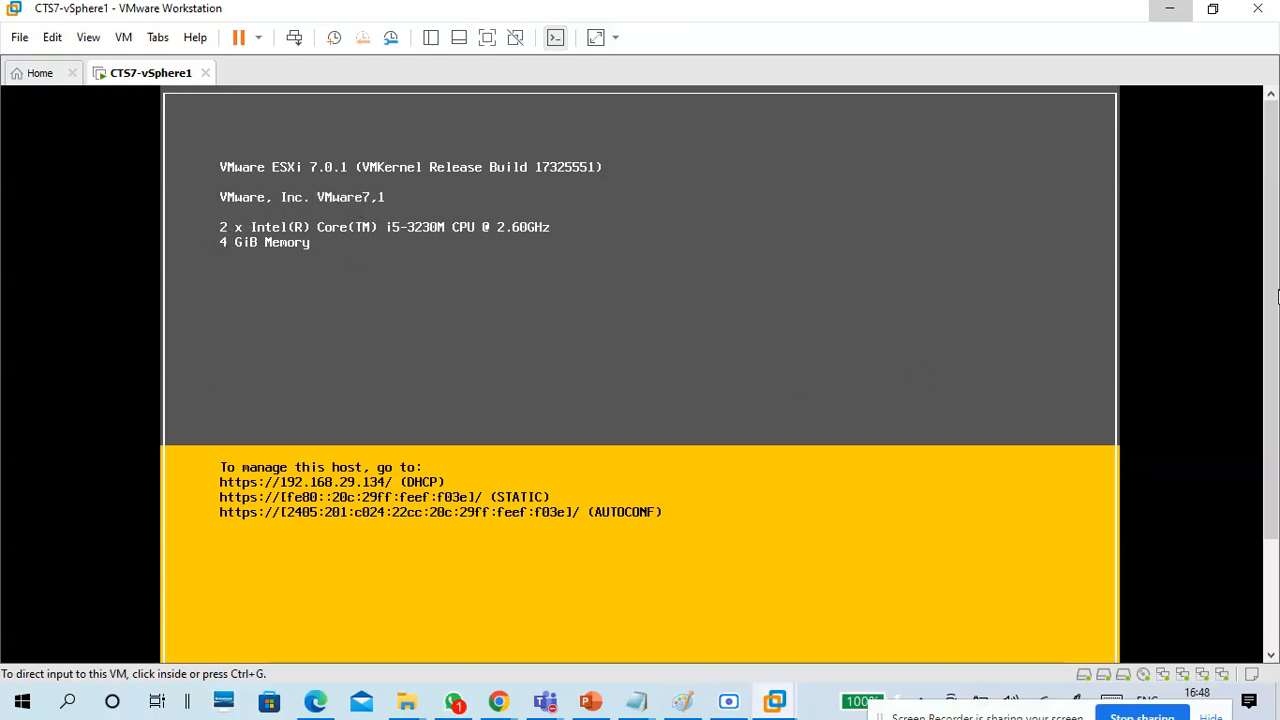
pyautogui.moveTo(1270, 268); pyautogui.dragTo(1278, 392)
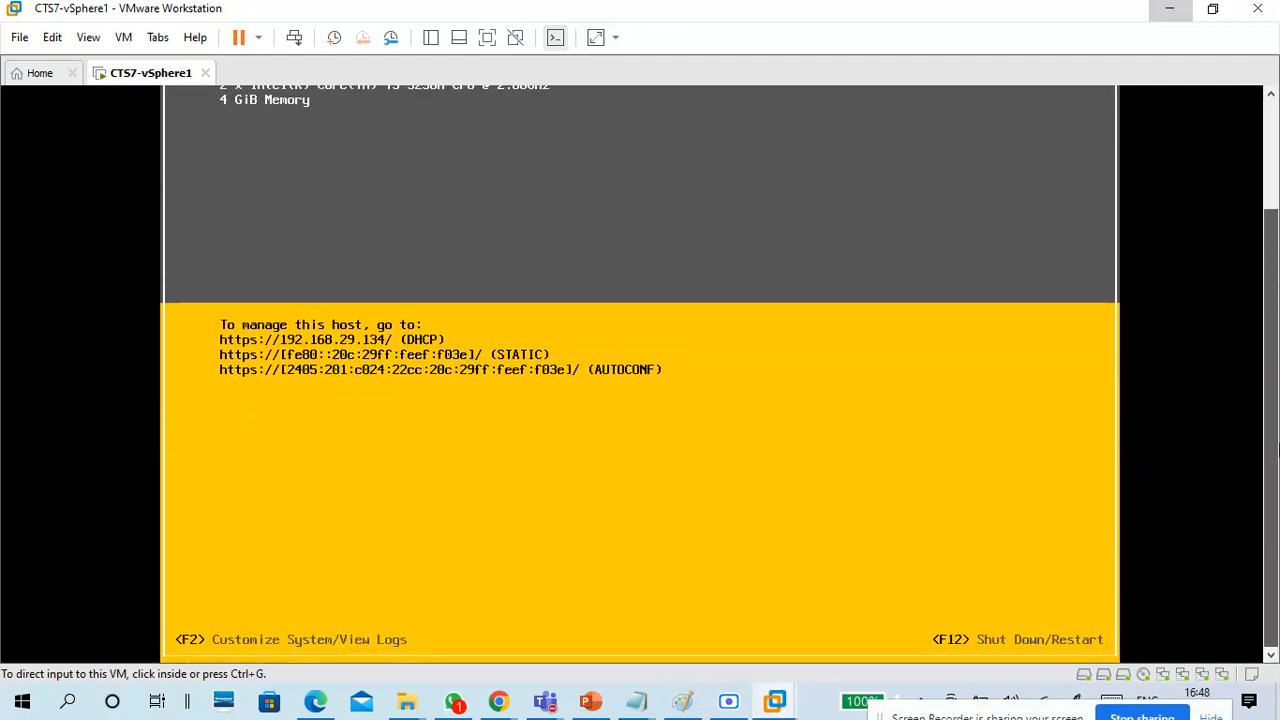
pyautogui.press('F2')
pyautogui.moveTo(1277, 420); pyautogui.dragTo(1236, 234)
pyautogui.click(545, 378)
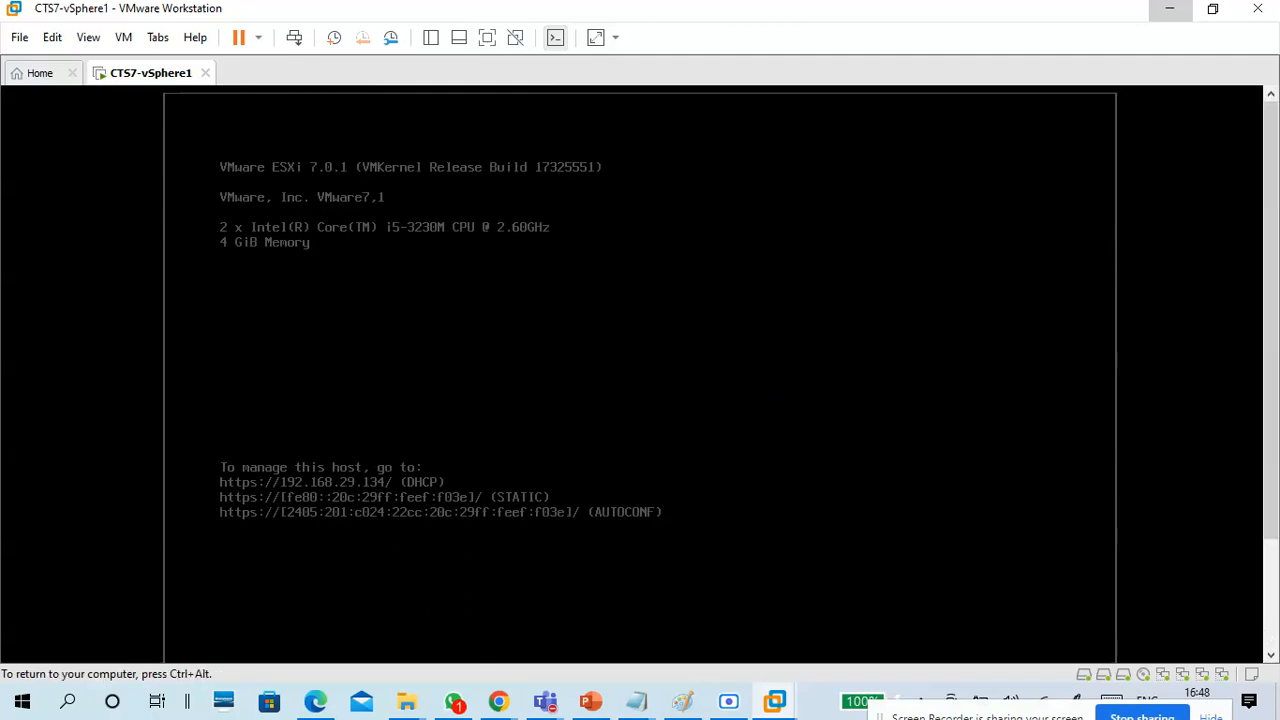
pyautogui.press('F2')
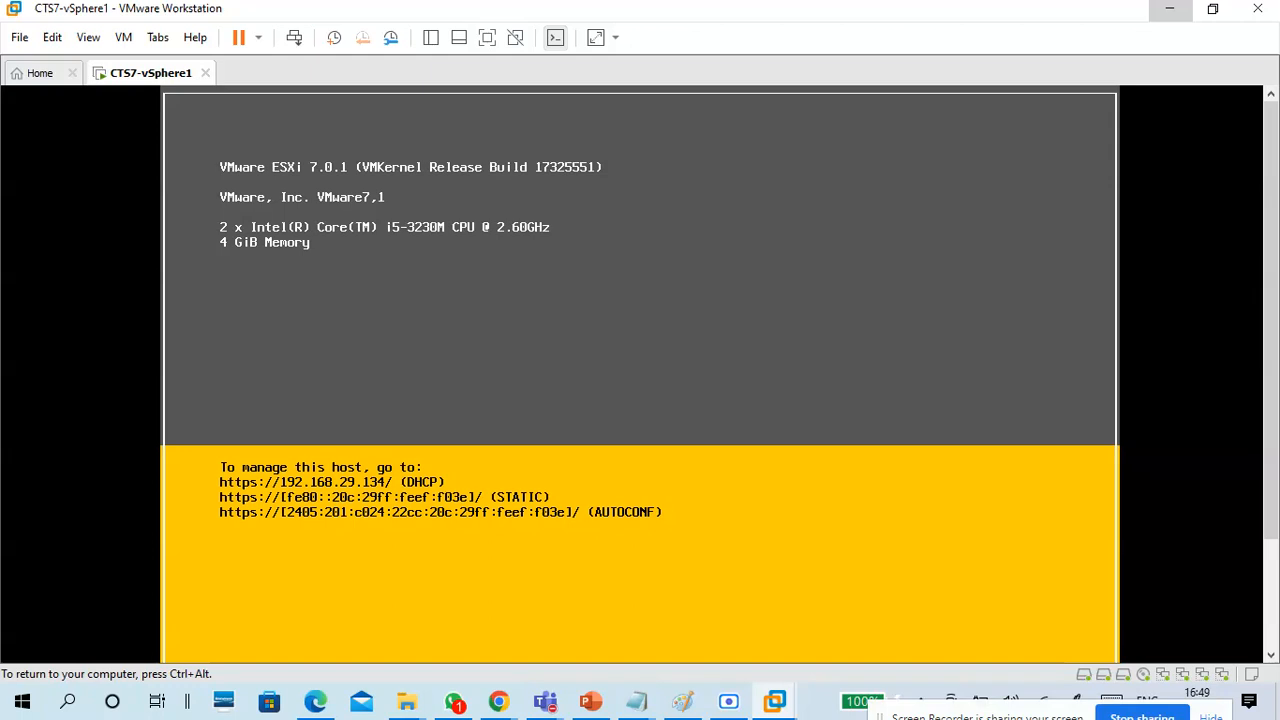
pyautogui.hotkey('ctrl', 'alt')
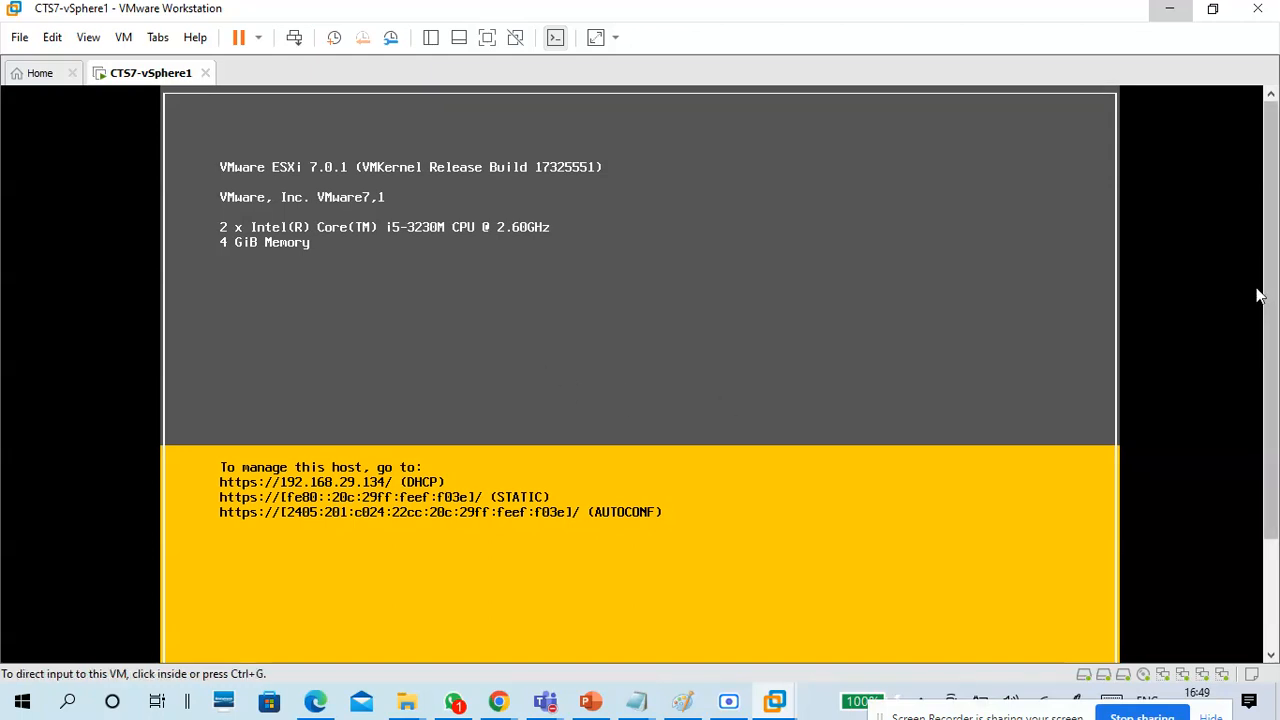
# Open the ESXi host's system customization and log in as root with the account password.
pyautogui.moveTo(1272, 268); pyautogui.dragTo(1261, 312)
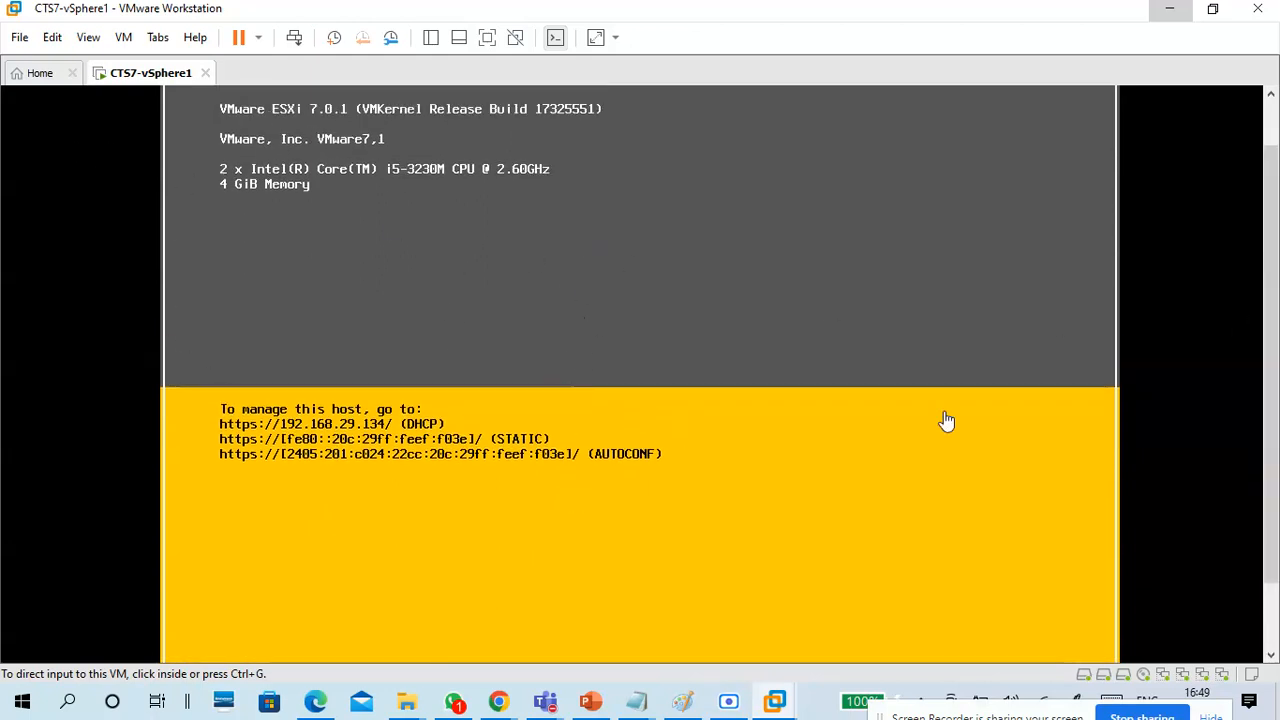
pyautogui.moveTo(1272, 330); pyautogui.dragTo(1268, 440)
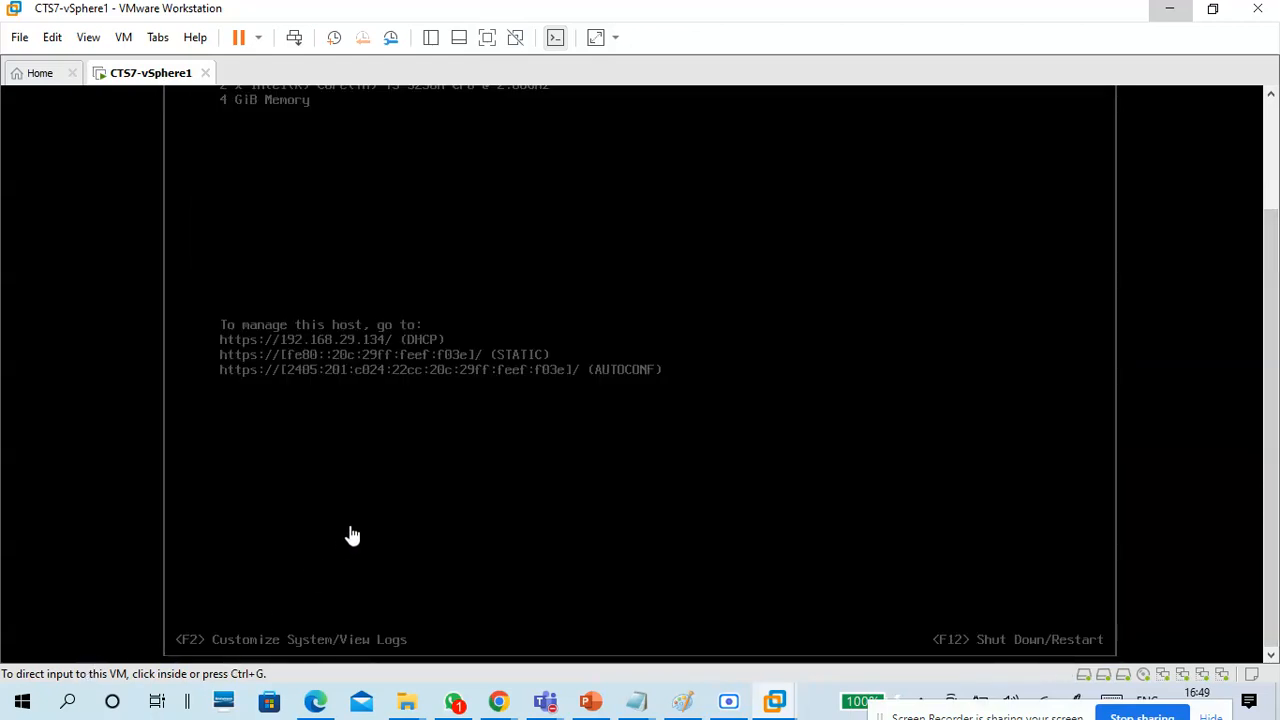
pyautogui.click(352, 536)
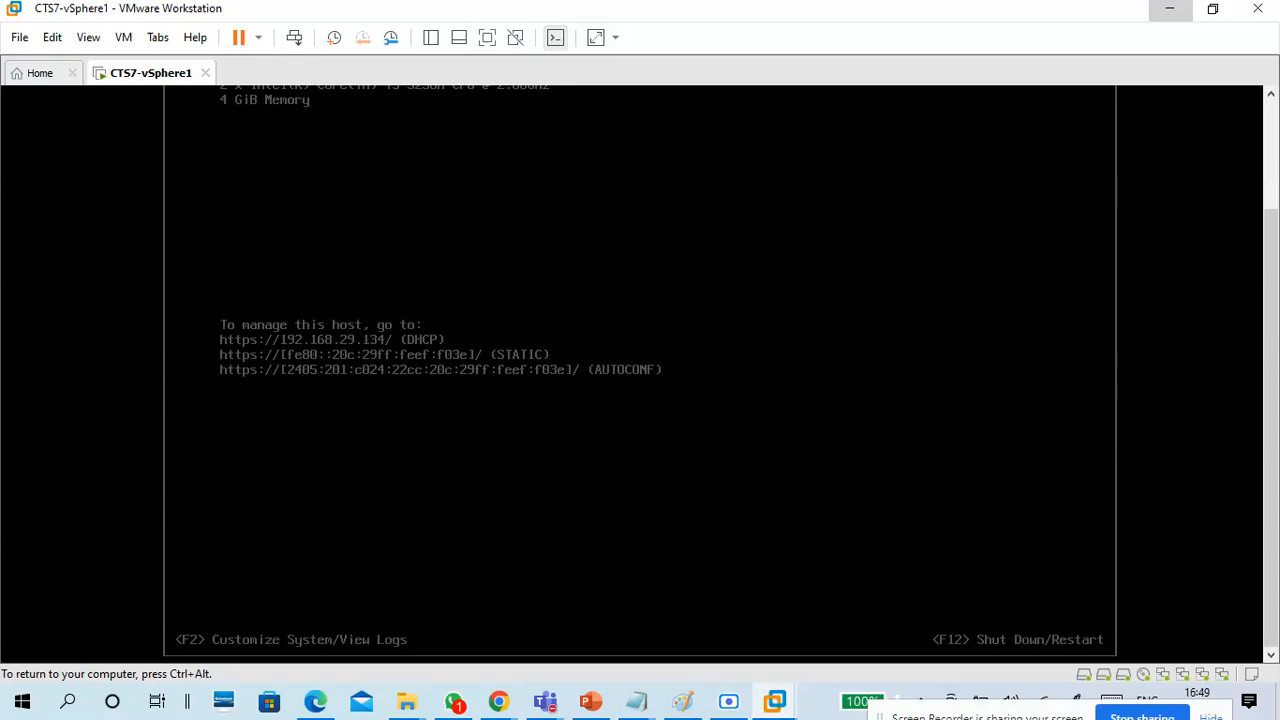
pyautogui.press('F2')
pyautogui.press('Tab')
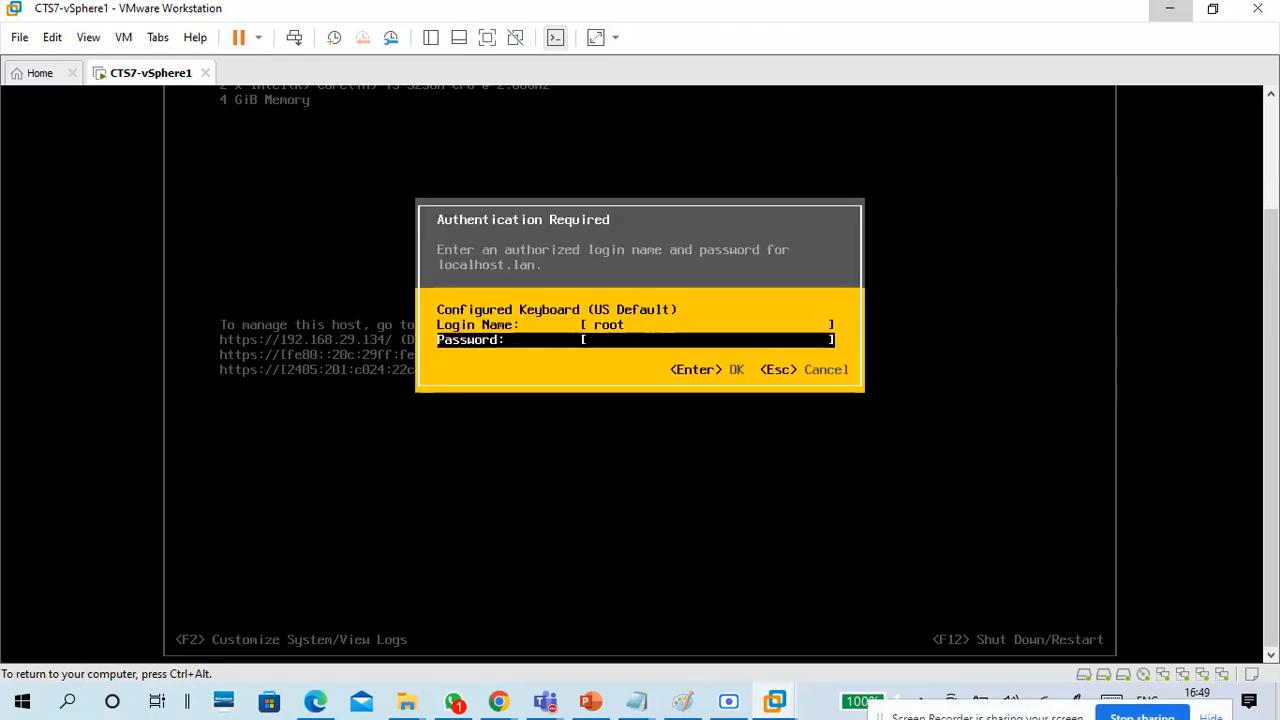
pyautogui.write('********')
pyautogui.press('Return')
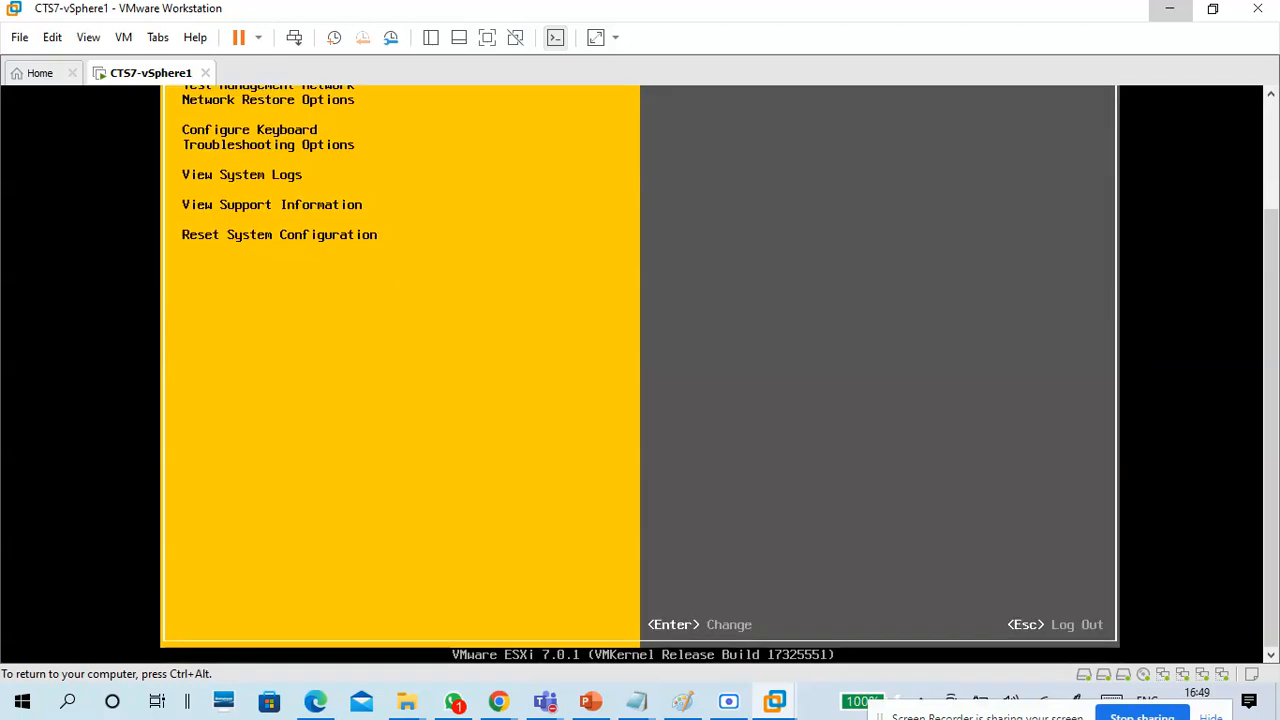
# Examine the System Customization entries one by one from Configure Password to Reset System Configuration, and return to Configure Password.
pyautogui.hotkey('ctrl', 'alt')
pyautogui.scroll(3, 1268, 160)
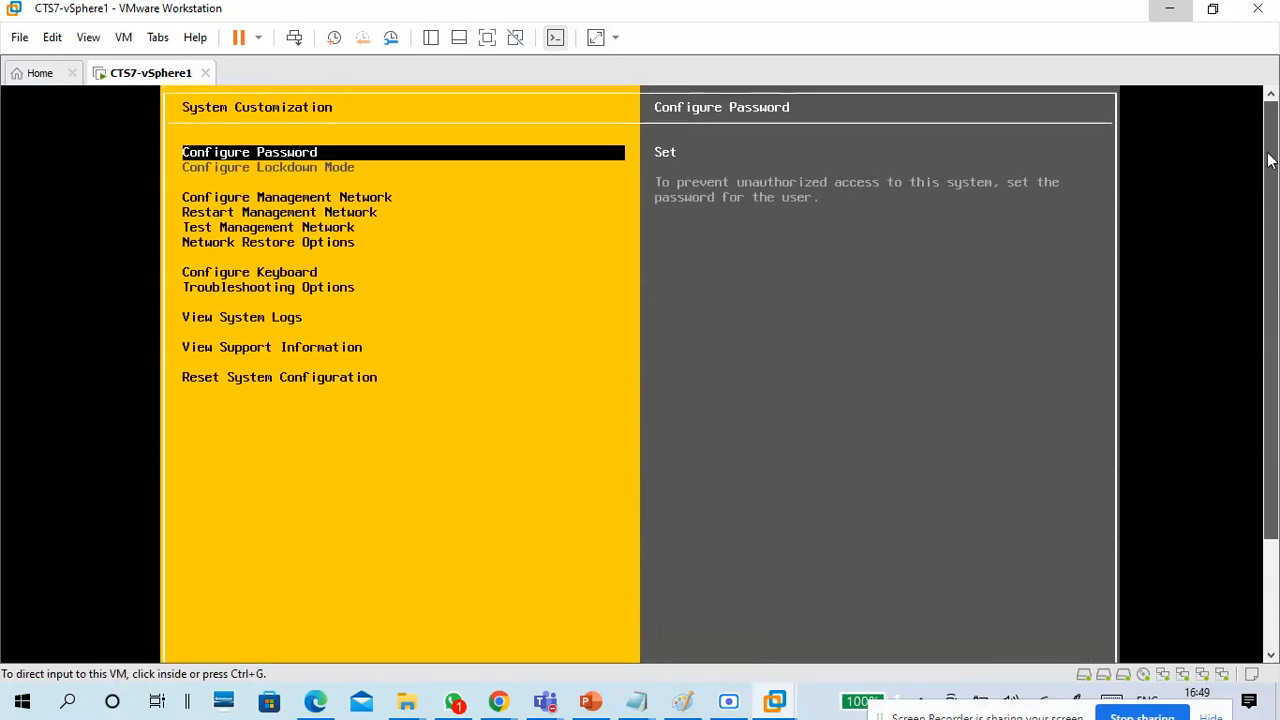
pyautogui.click(238, 168)
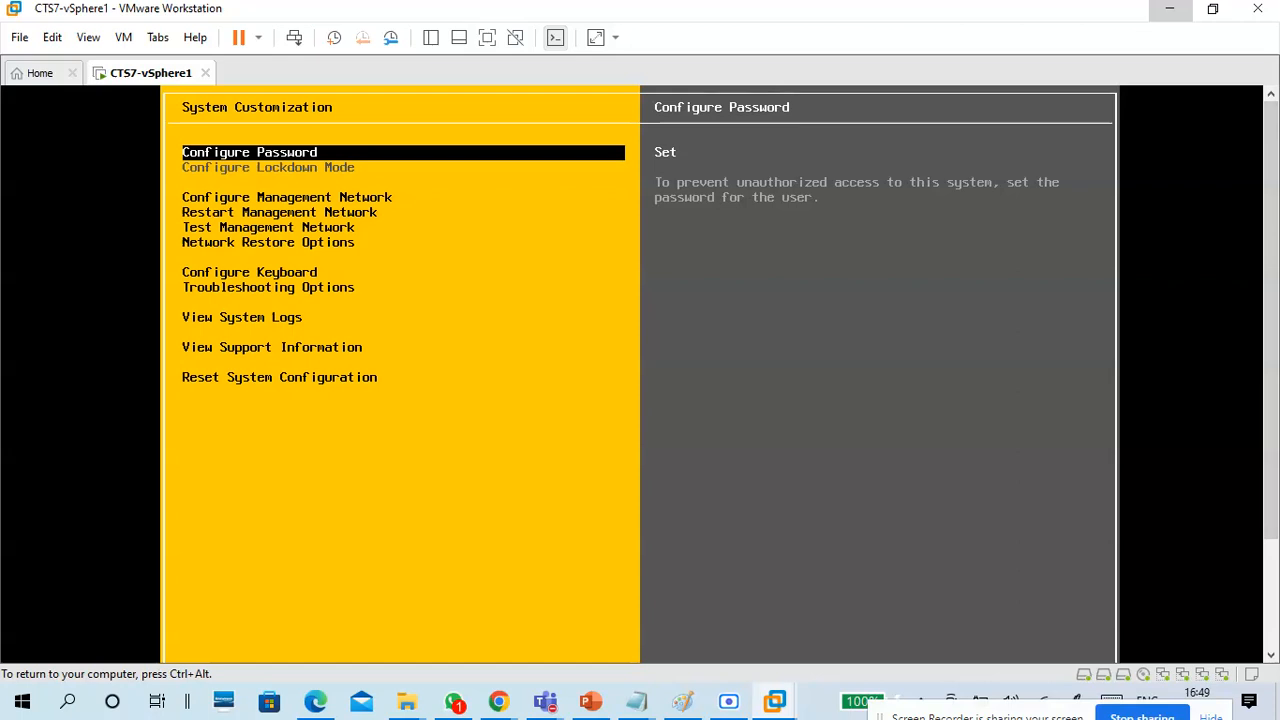
pyautogui.press('Down')
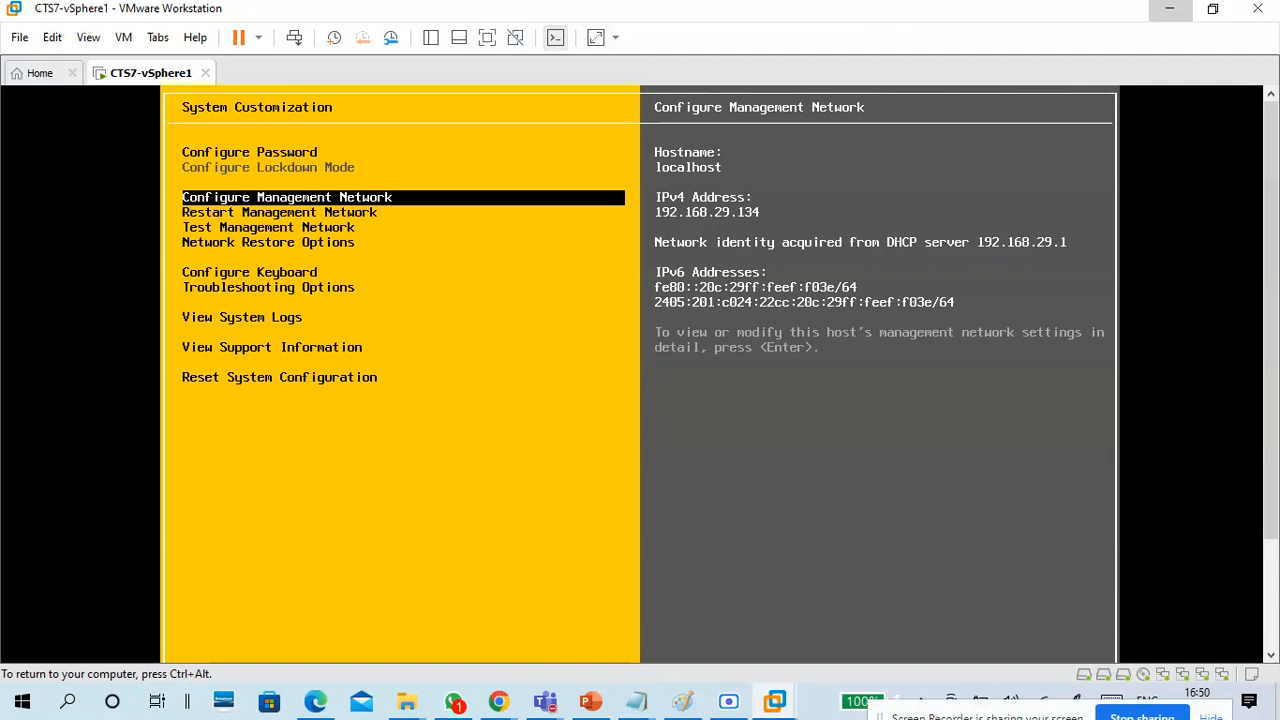
pyautogui.press('Down')
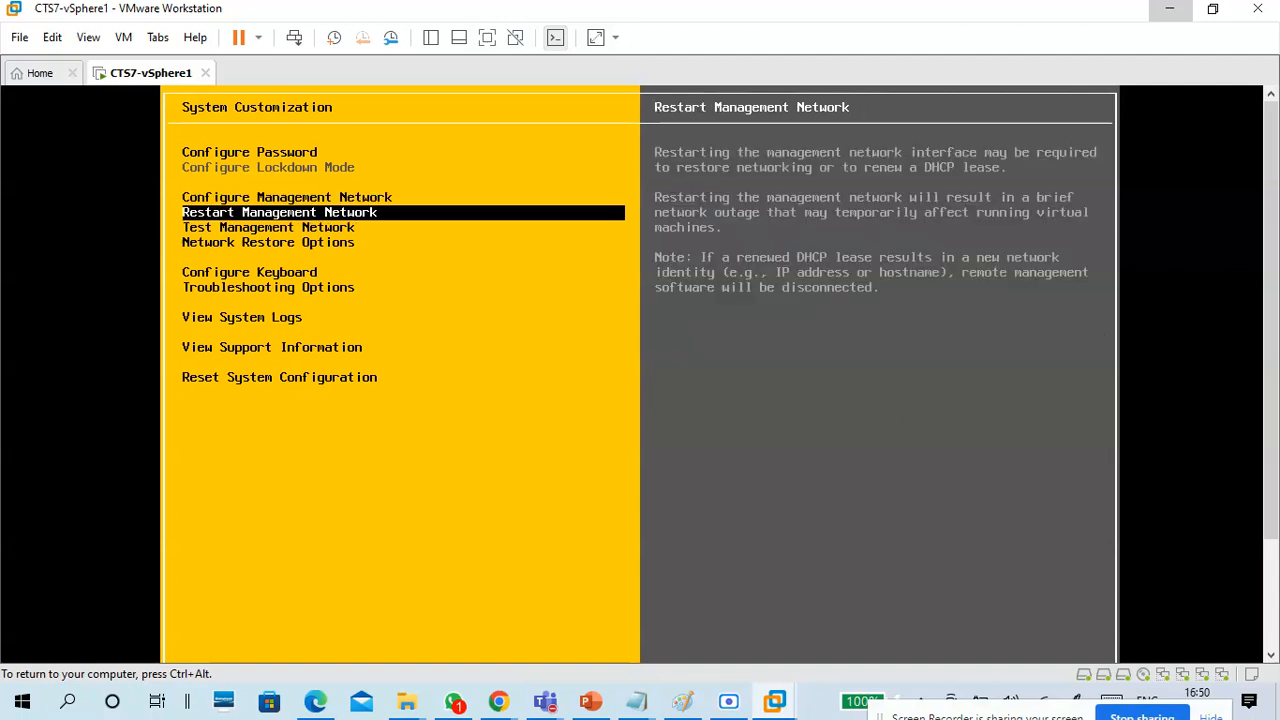
pyautogui.press('Down')
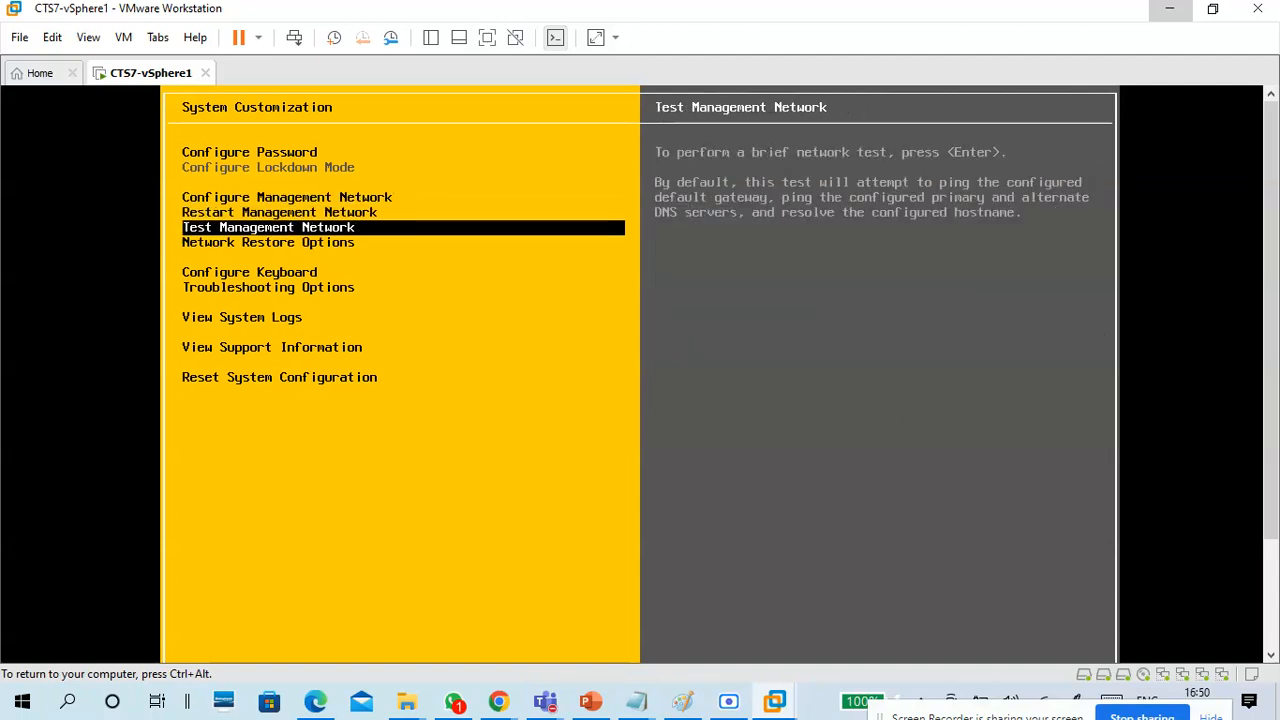
pyautogui.press('Down')
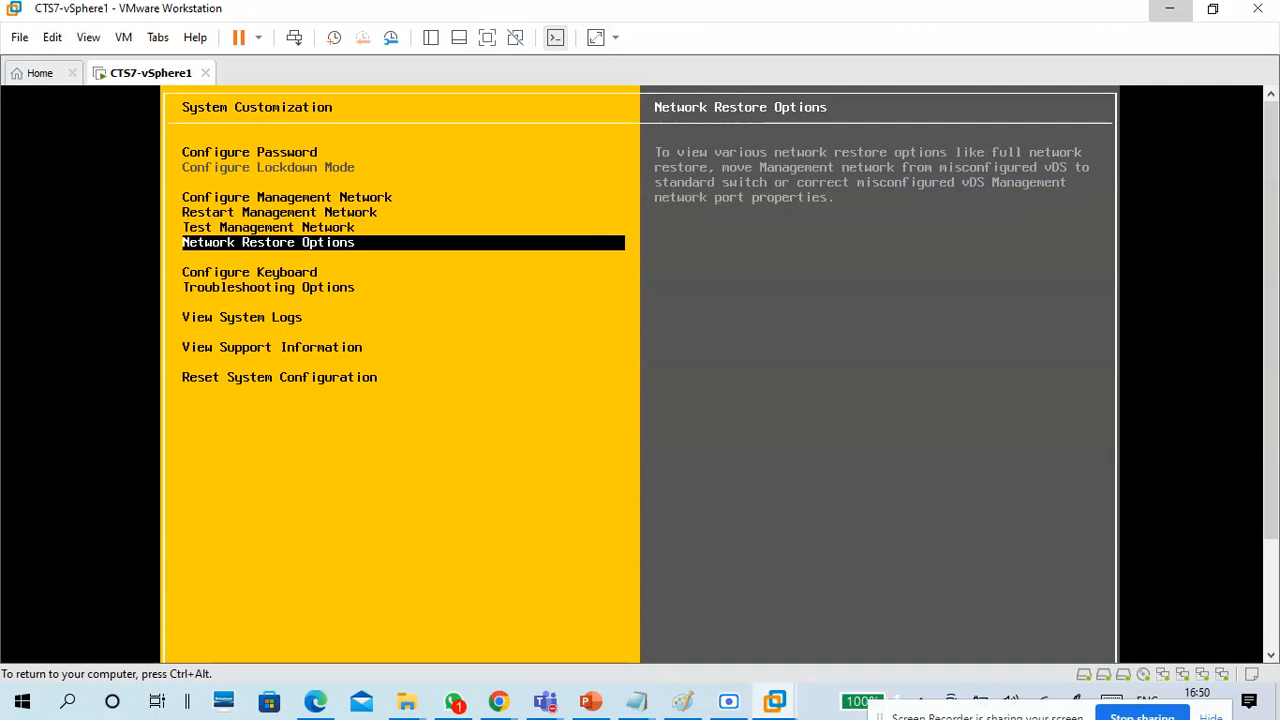
pyautogui.press('Down')
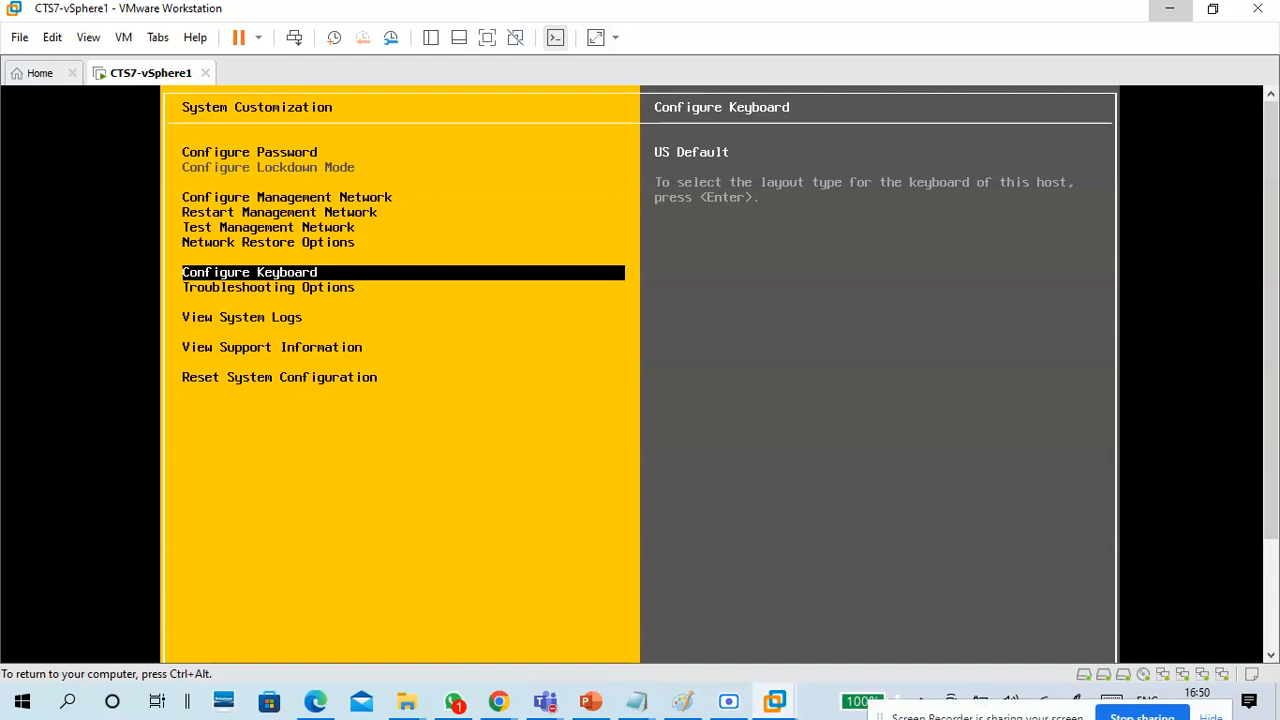
pyautogui.press('Down')
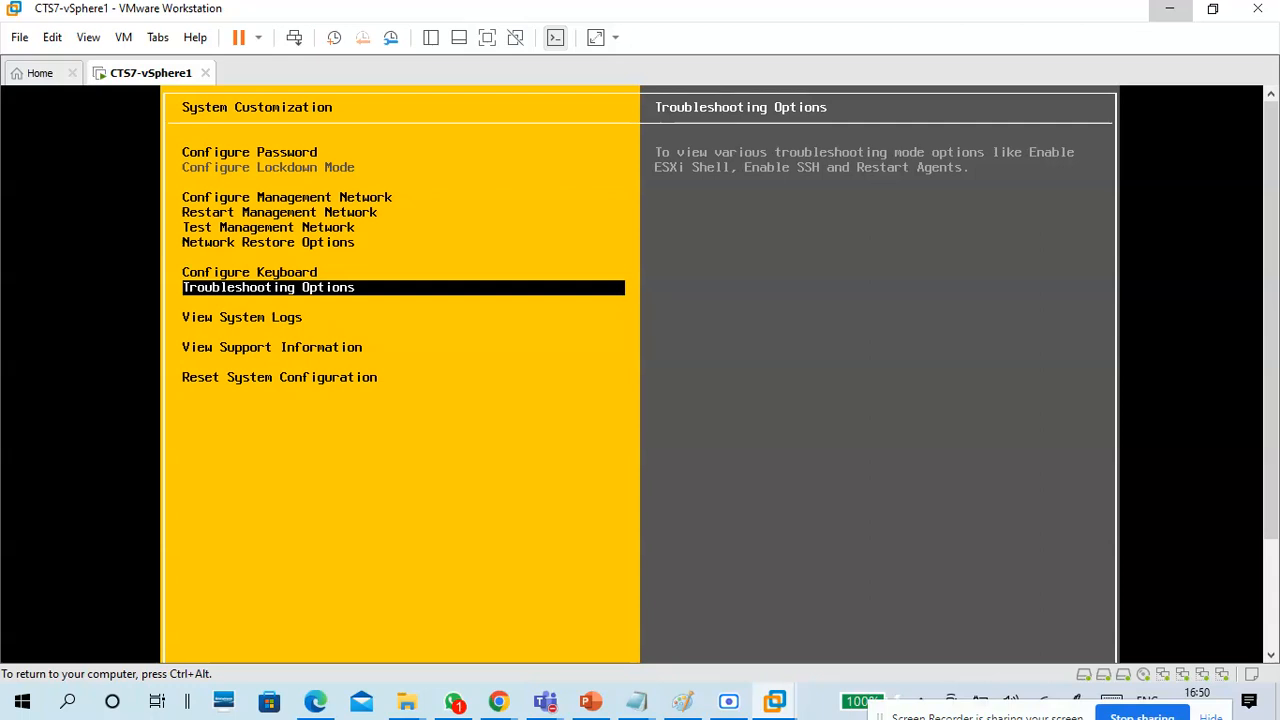
pyautogui.press('Down')
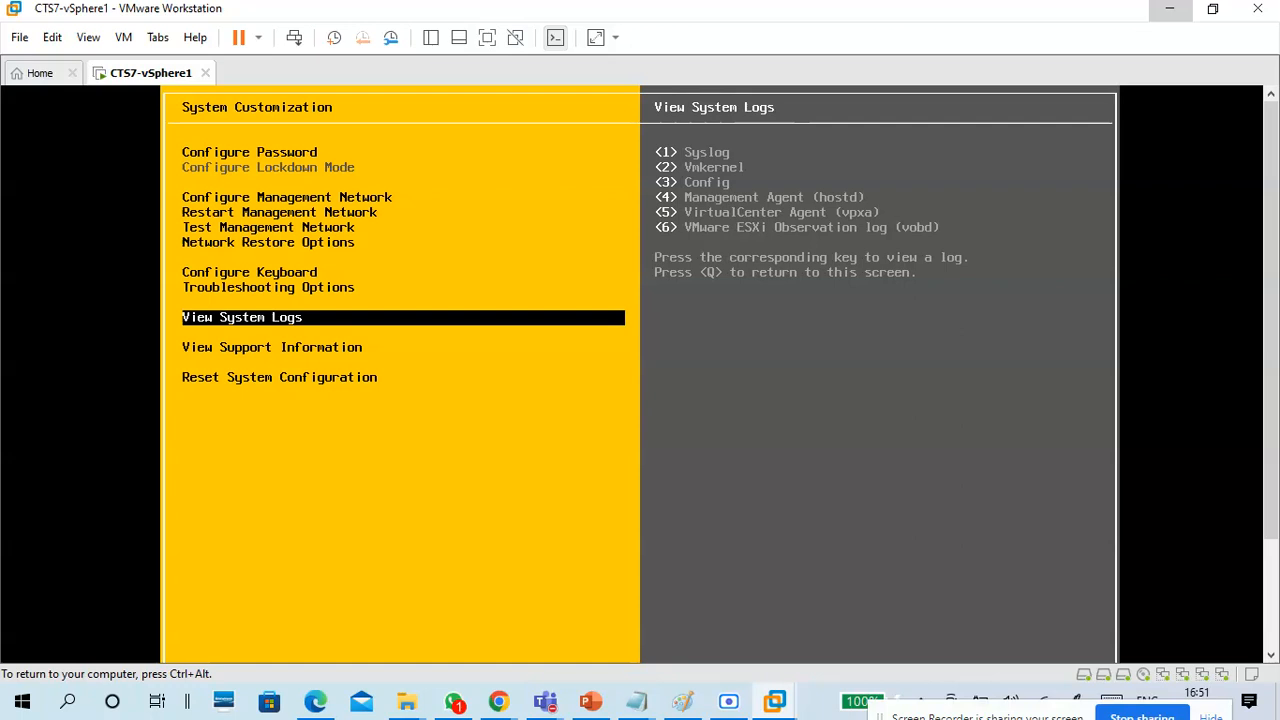
pyautogui.press('Down')
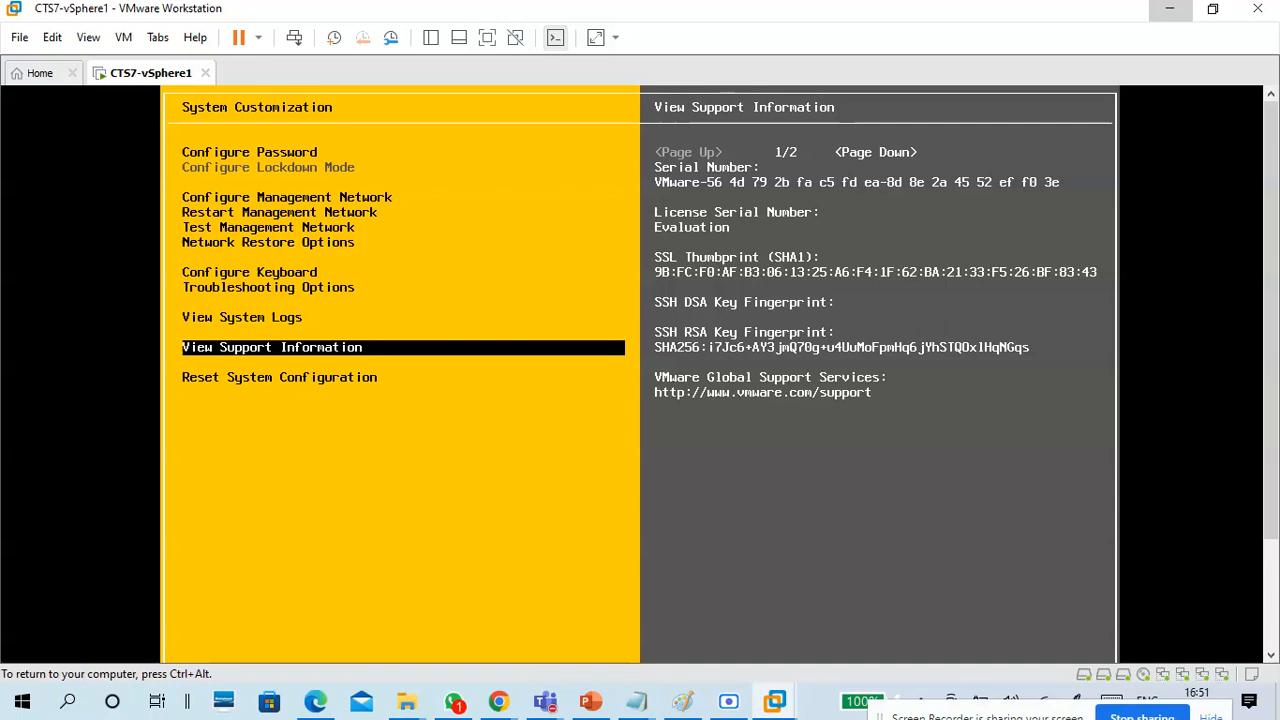
pyautogui.press('Down')
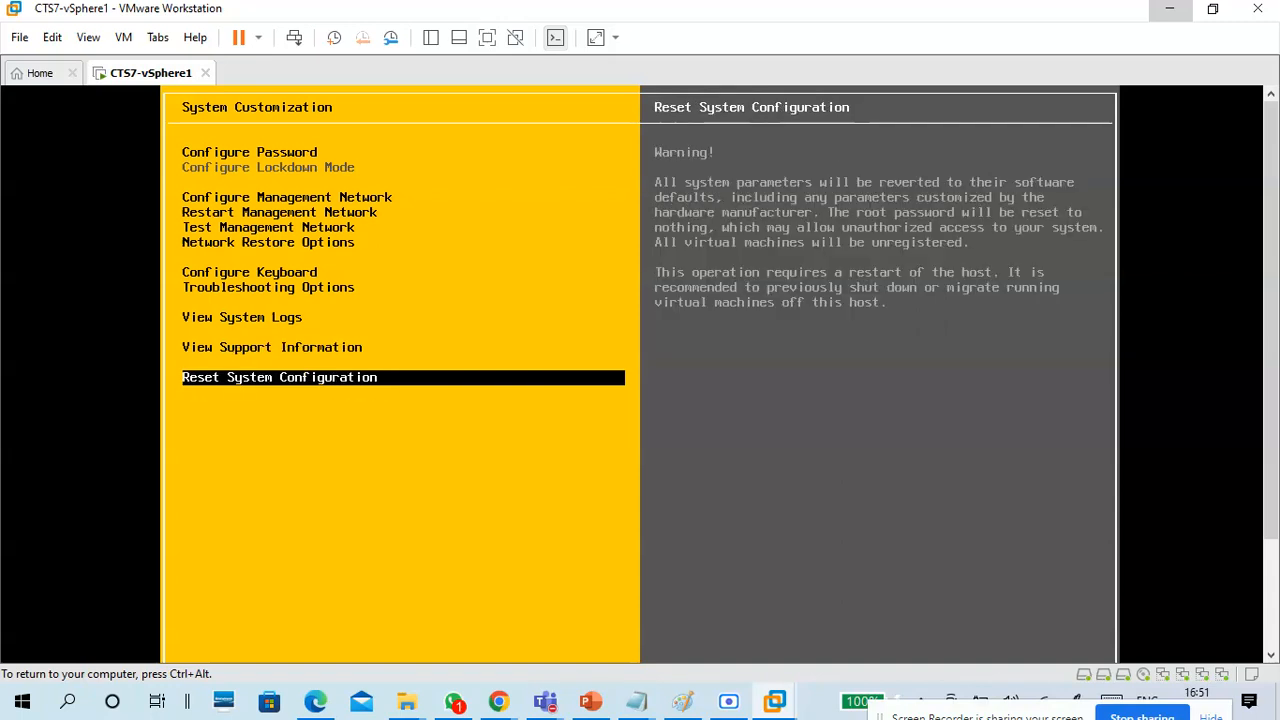
pyautogui.press('Up')
pyautogui.press('Up')
pyautogui.press('Up')
pyautogui.press('Up')
pyautogui.press('Up')
pyautogui.press('Up')
pyautogui.press('Up')
pyautogui.press('Up')
pyautogui.press('Up')
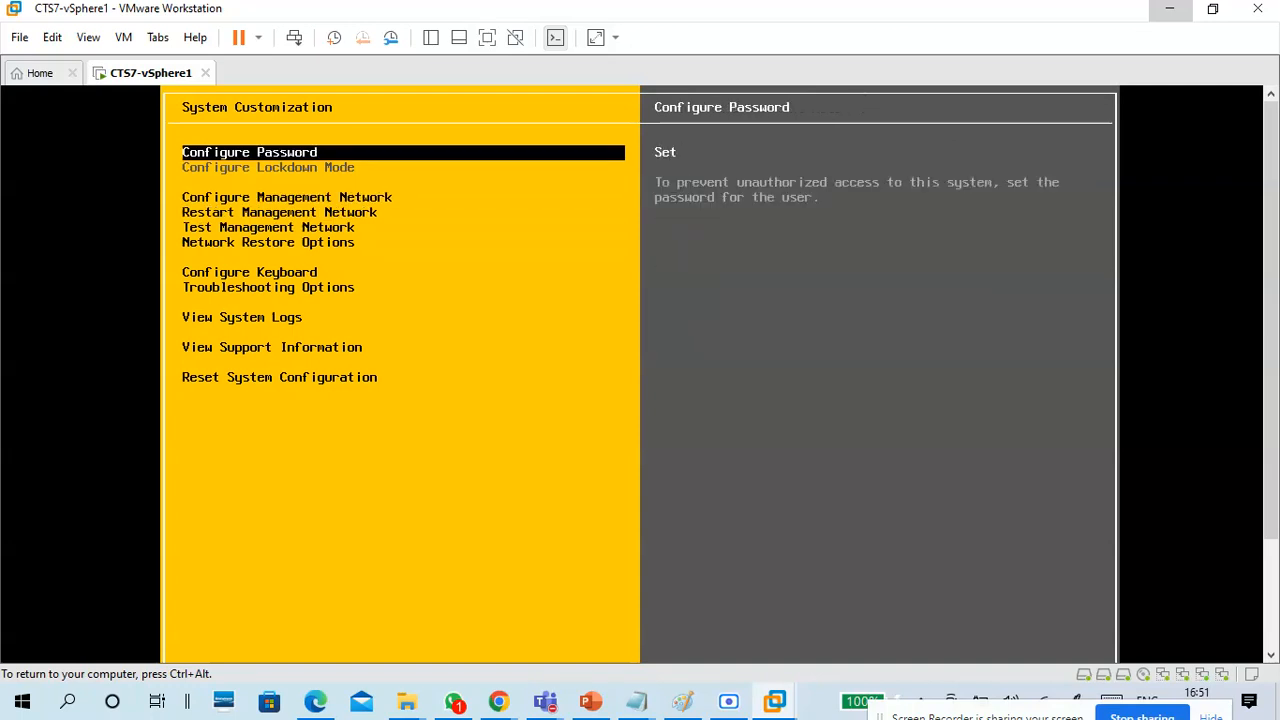
# Log out of the ESXi System Customization screen.
pyautogui.hotkey('ctrl', 'alt')
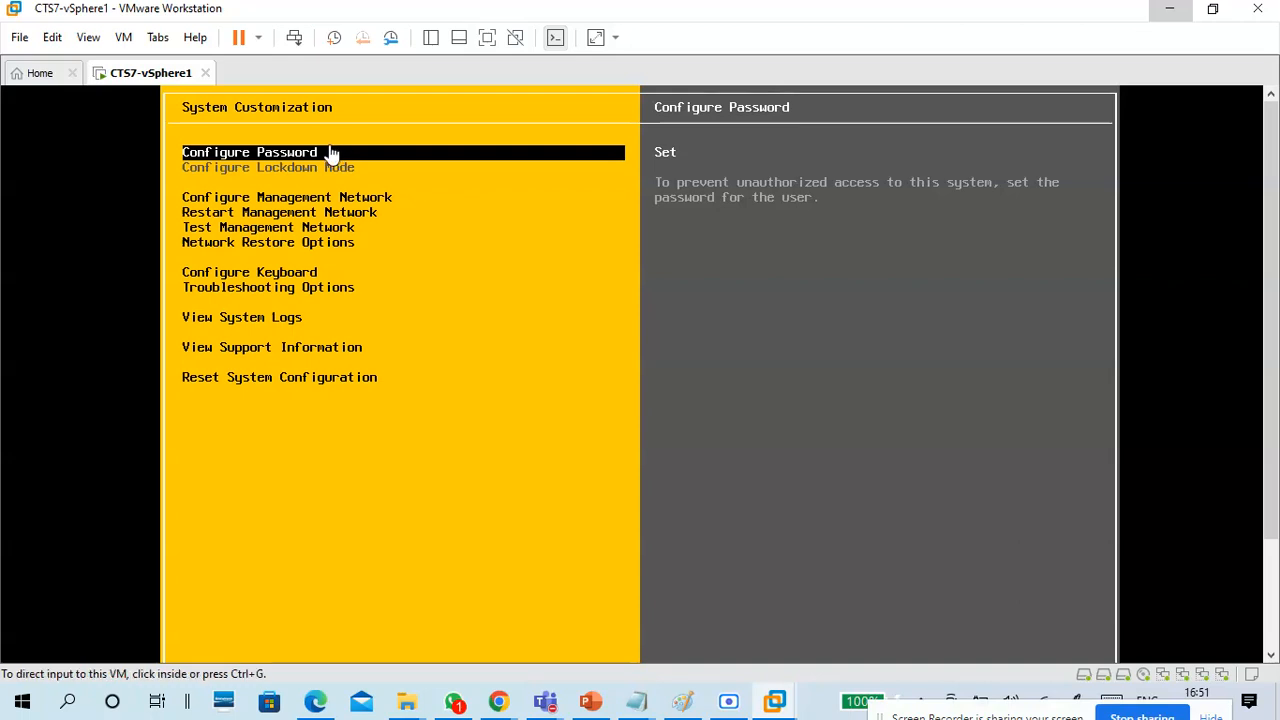
pyautogui.moveTo(1273, 204); pyautogui.dragTo(1266, 386)
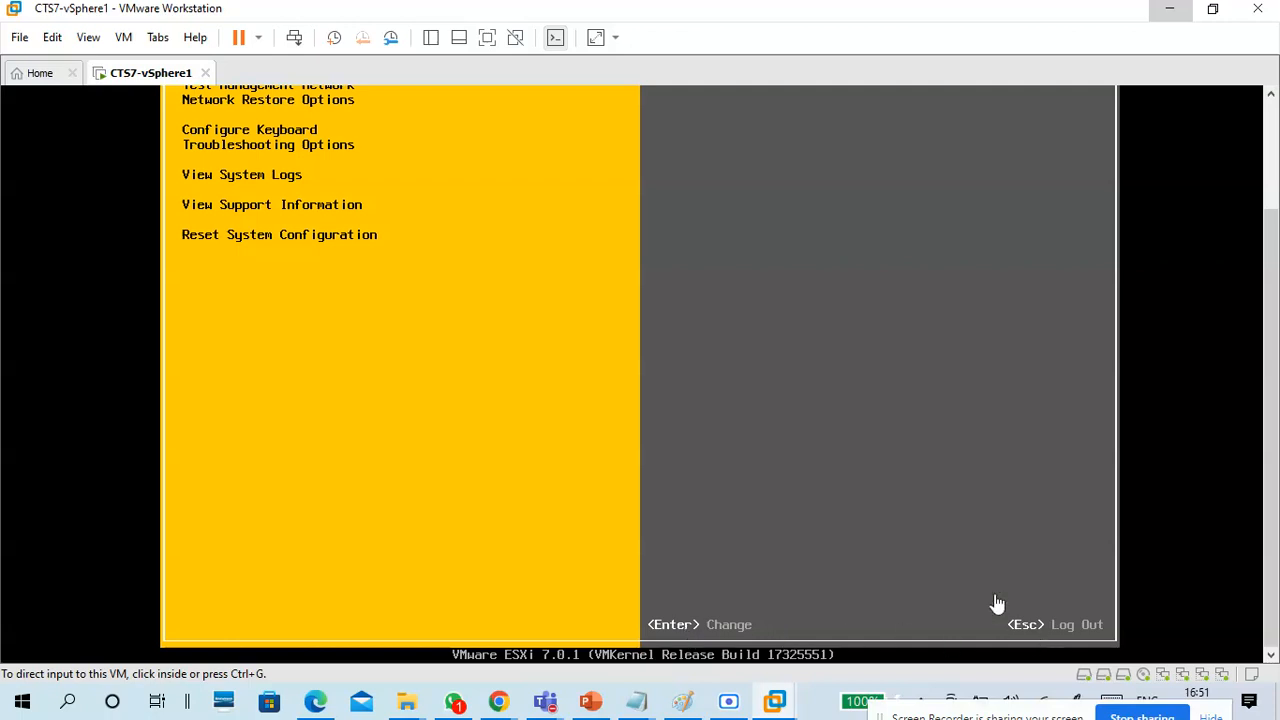
pyautogui.click(842, 348)
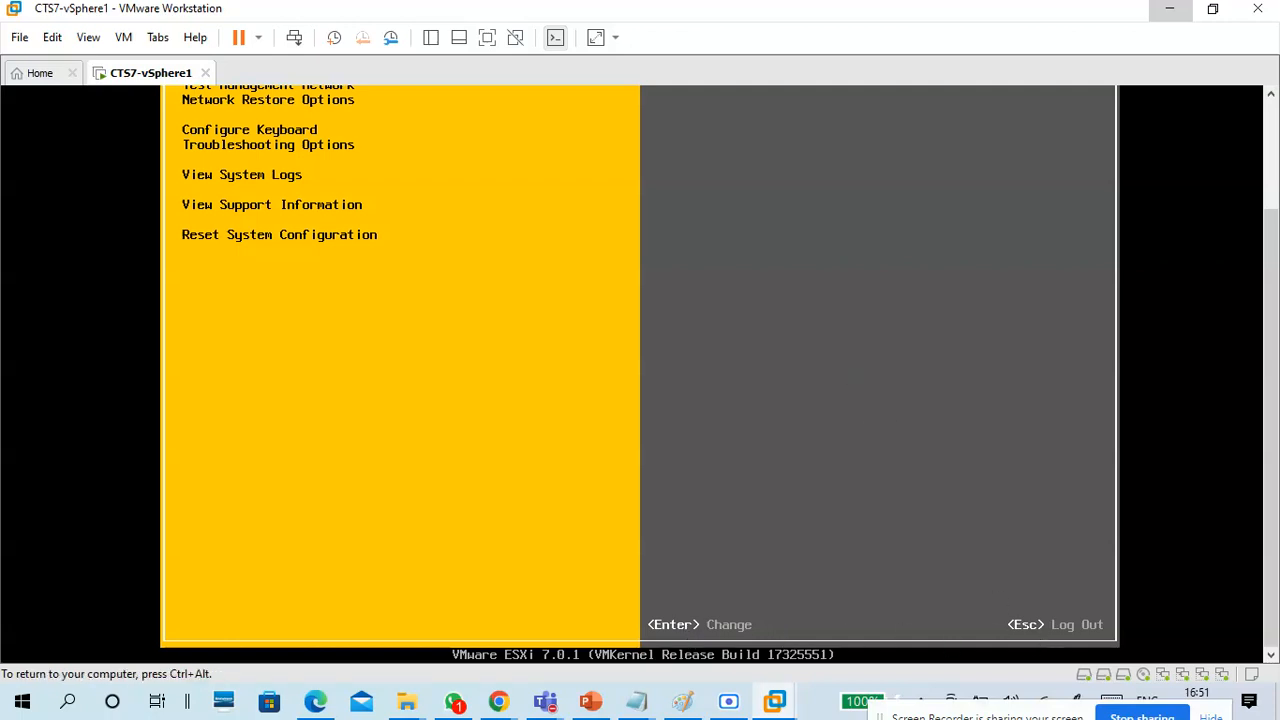
pyautogui.press('Escape')
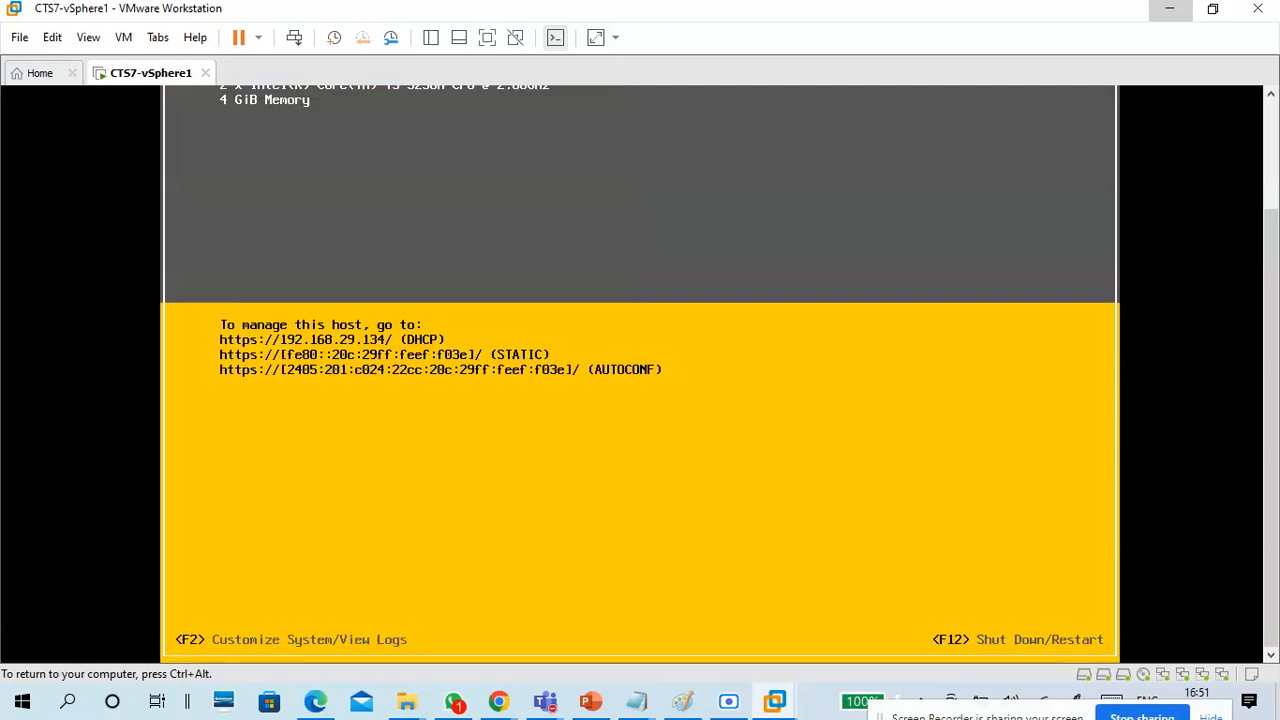
# Release input from the virtual machine and switch to the 12-05 Virtualization.txt notes in Notepad.
pyautogui.hotkey('ctrl', 'alt')
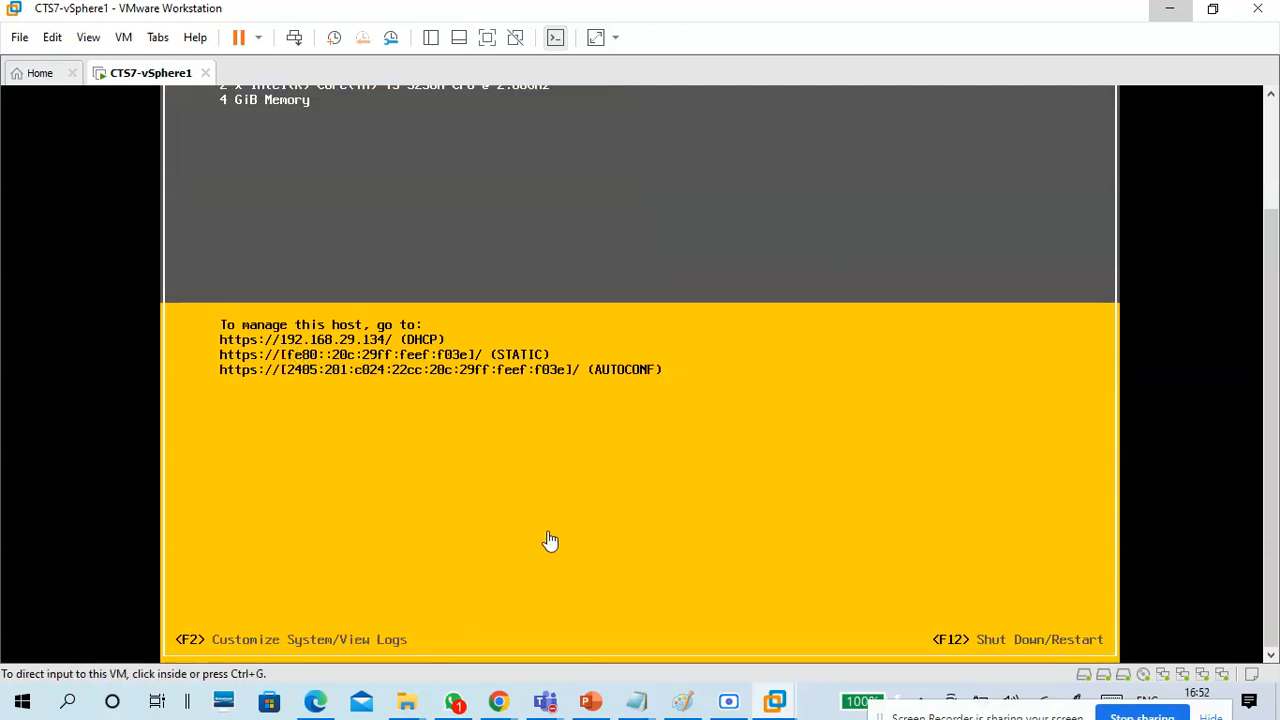
pyautogui.scroll(2, 1265, 290)
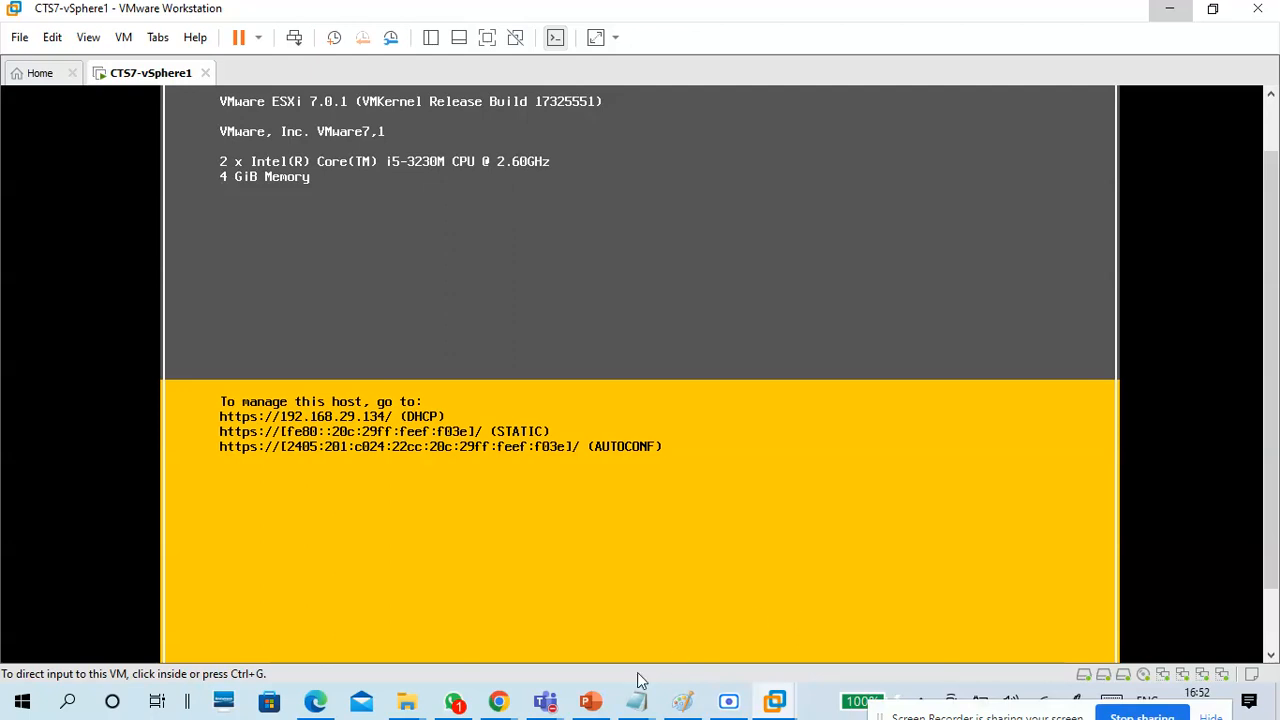
pyautogui.moveTo(637, 705)
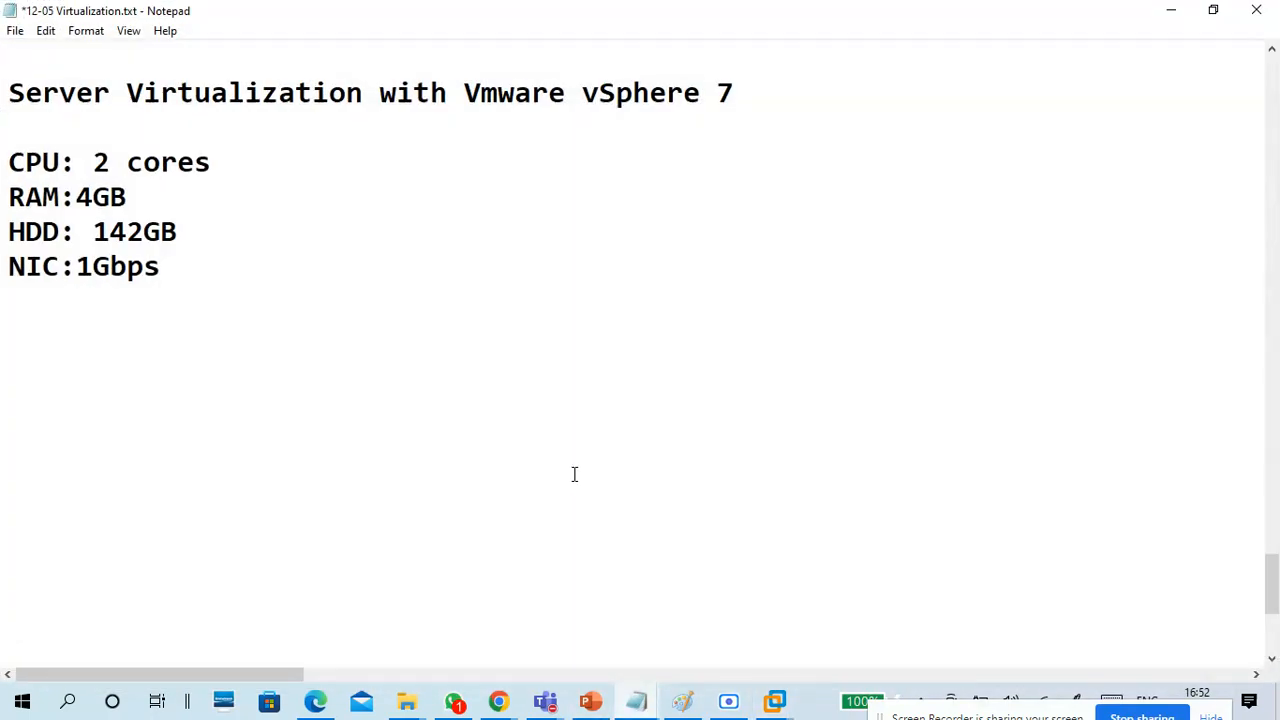
# Add the line "60day evelution version" below the NIC requirement, leaving a blank line before it.
pyautogui.write('60day')
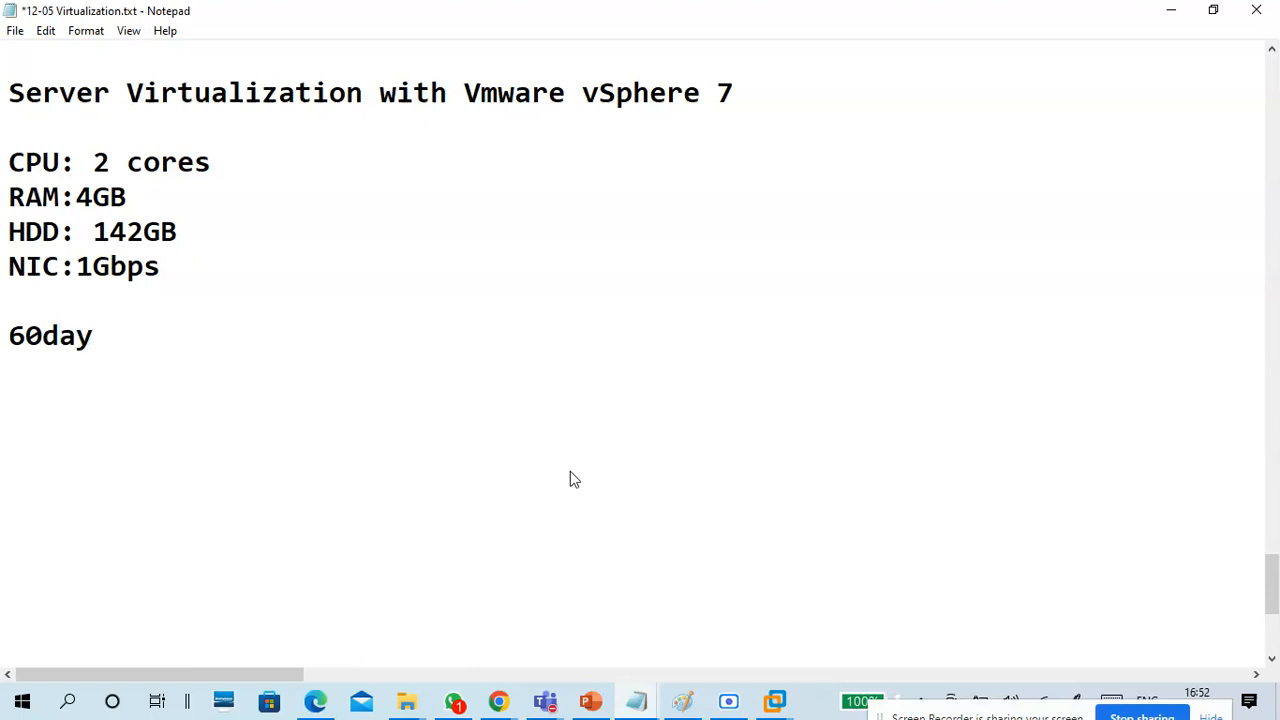
pyautogui.write(' evelo')
pyautogui.press('BackSpace')
pyautogui.write('a')
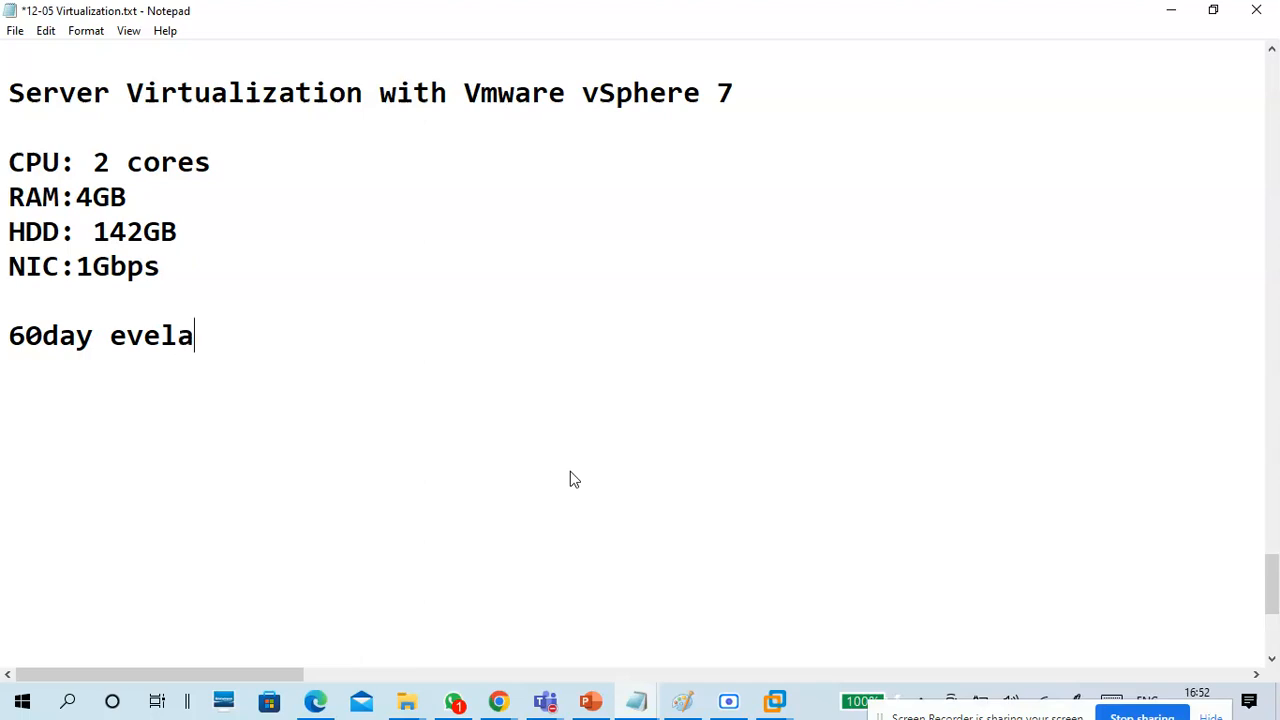
pyautogui.press('BackSpace')
pyautogui.press('BackSpace')
pyautogui.write('lution version')
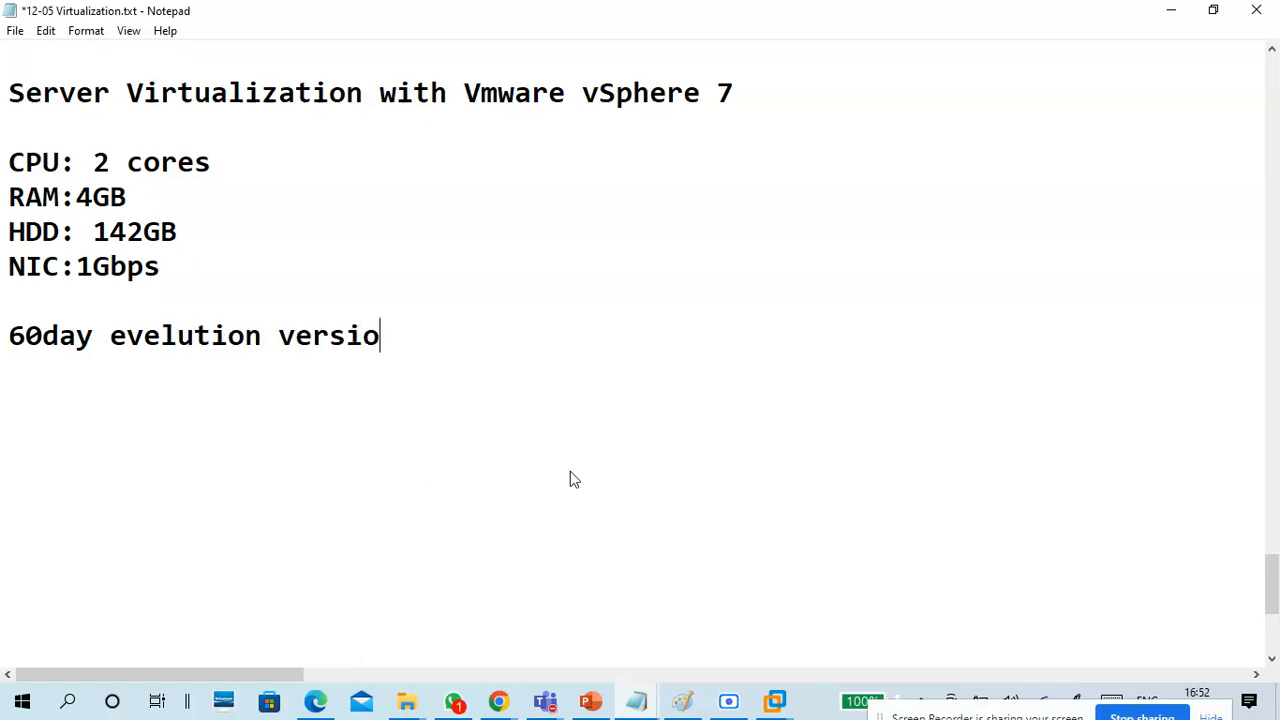
pyautogui.press('Return')
pyautogui.press('Return')
# Replace "evelution version" with "trail version" in the 60day line and start a new paragraph below it.
pyautogui.click(110, 340)
pyautogui.moveTo(134, 338); pyautogui.dragTo(428, 325)
pyautogui.write('tra')
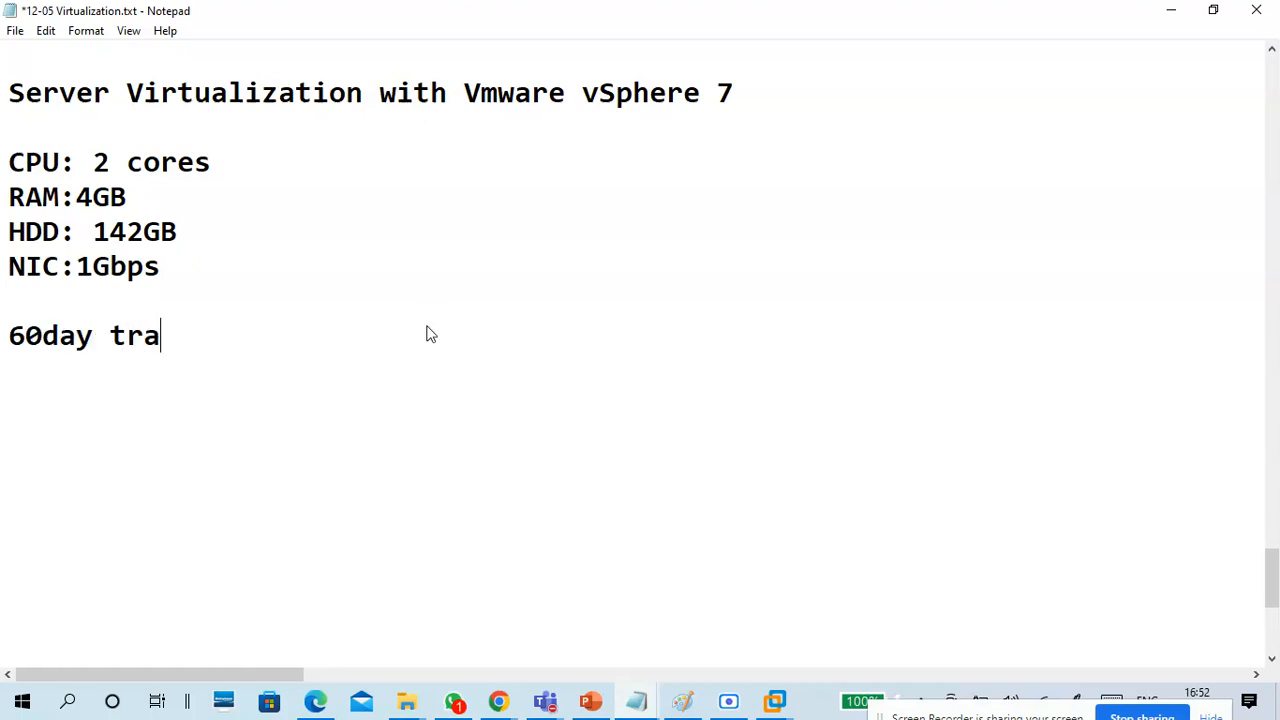
pyautogui.write('il version')
pyautogui.press('Return')
pyautogui.press('Return')
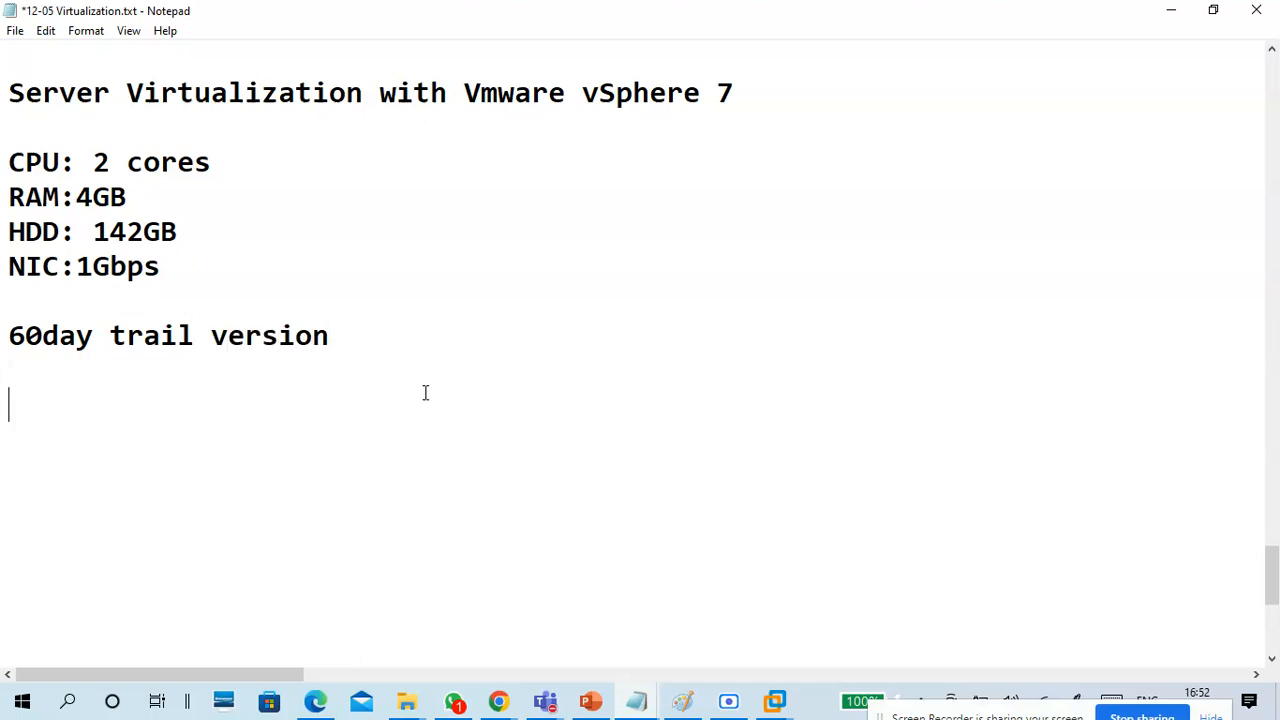
# Switch to the CTS7-vSphere1 console to check the ESXi host's management address, and return to the Notepad notes.
pyautogui.click(1168, 12)
pyautogui.click(543, 449)
pyautogui.hotkey('ctrl', 'alt')
pyautogui.moveTo(655, 700)
pyautogui.click(736, 633)
pyautogui.write('https://192.168.29.134')
pyautogui.moveTo(716, 22); pyautogui.dragTo(746, 57)
pyautogui.write('--')
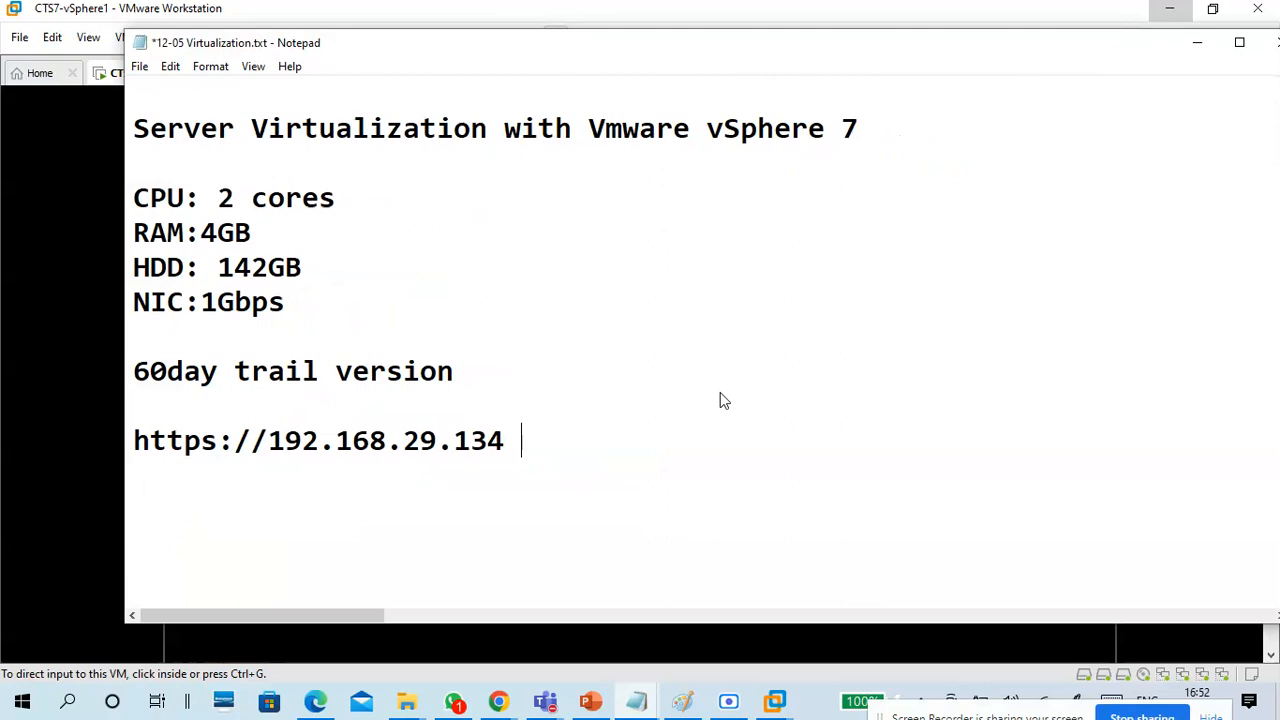
pyautogui.press('Home')
pyautogui.write('web')
pyautogui.press('BackSpace')
pyautogui.press('BackSpace')
pyautogui.press('BackSpace')
pyautogui.press('BackSpace')
# Complete the host address line with the remark "open in web browsers".
pyautogui.click(640, 430)
pyautogui.write('web')
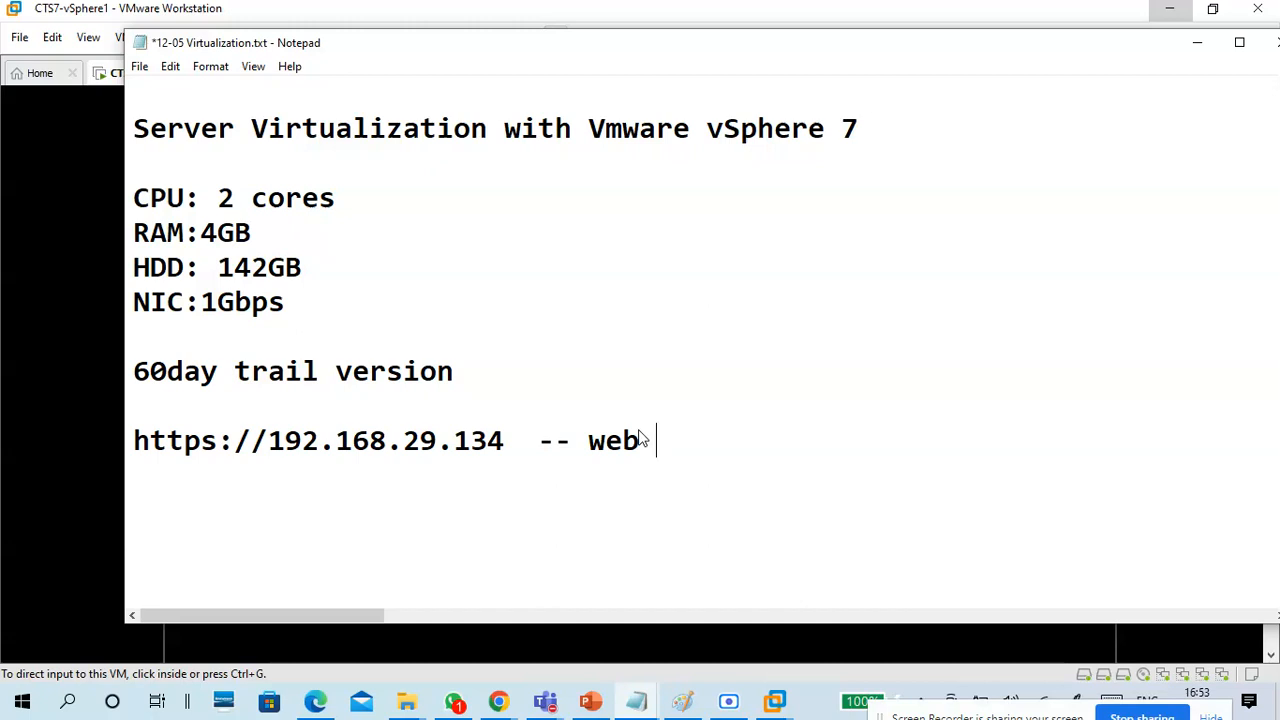
pyautogui.press('BackSpace')
pyautogui.press('BackSpace')
pyautogui.press('BackSpace')
pyautogui.write('open in')
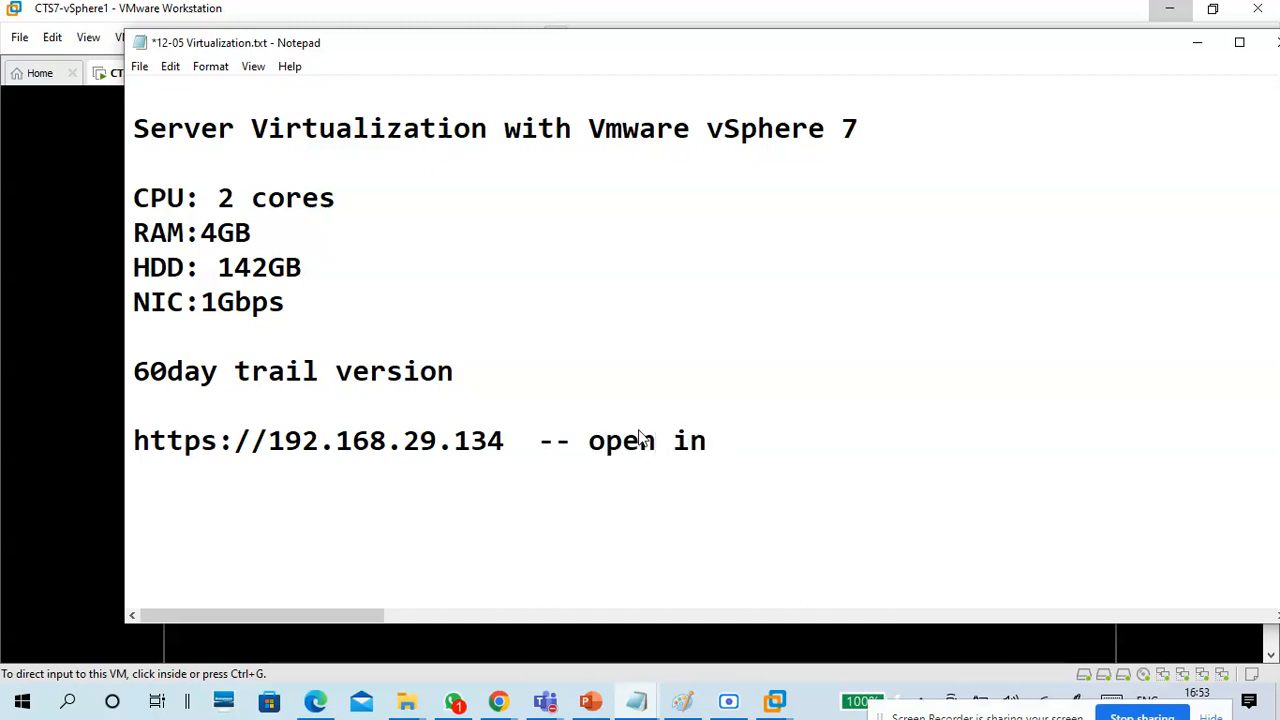
pyautogui.write(' web br')
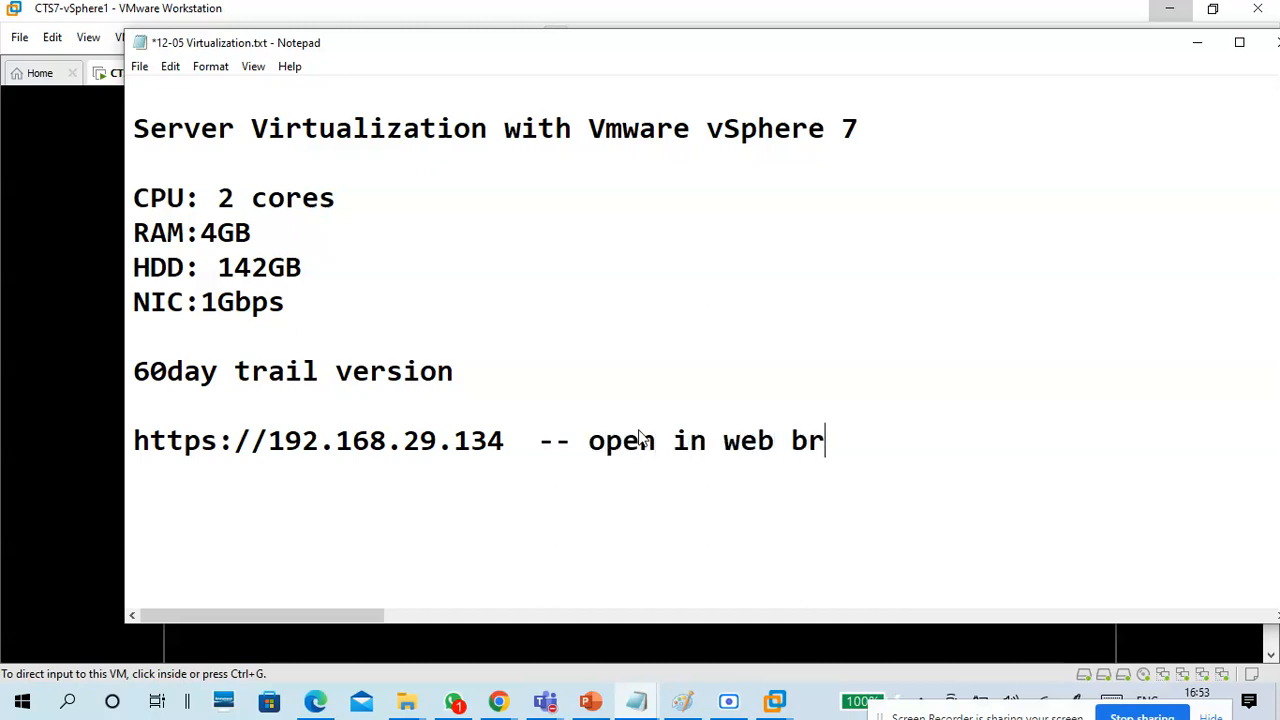
pyautogui.write('owsers')
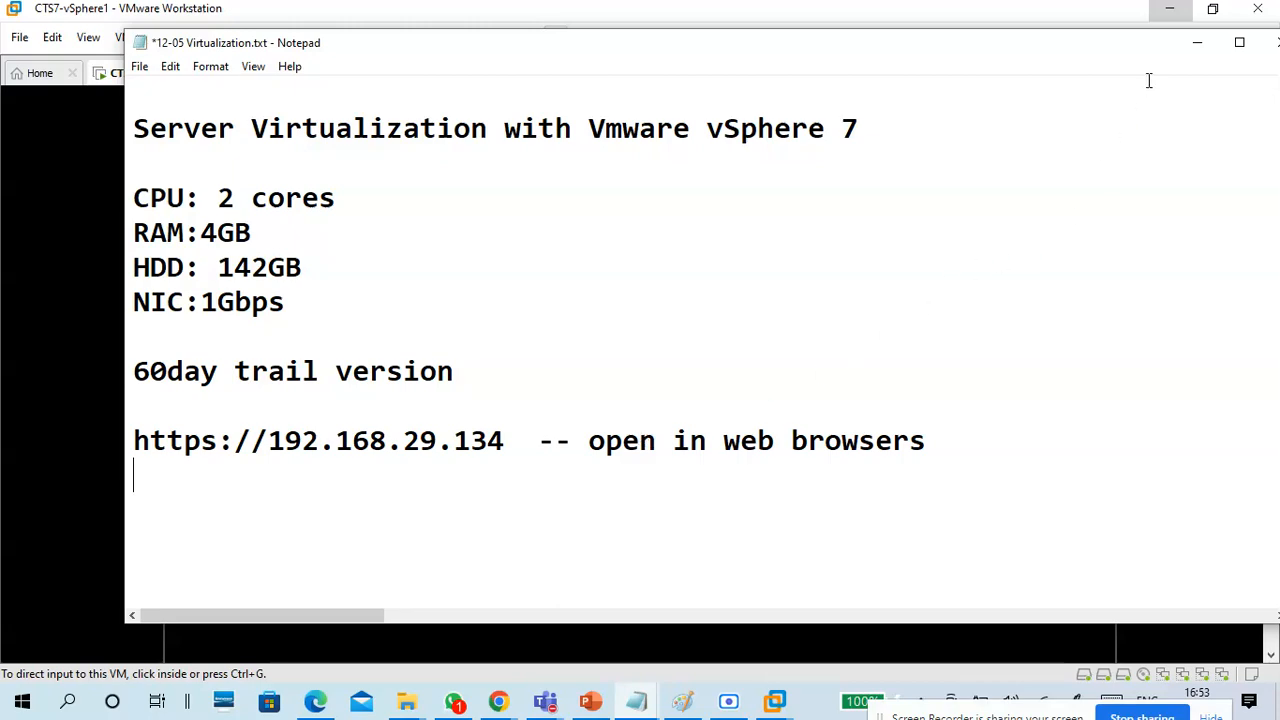
# Minimize the notes and VMware Workstation, switch to Chrome and open a new tab.
pyautogui.click(1197, 44)
pyautogui.click(1176, 18)
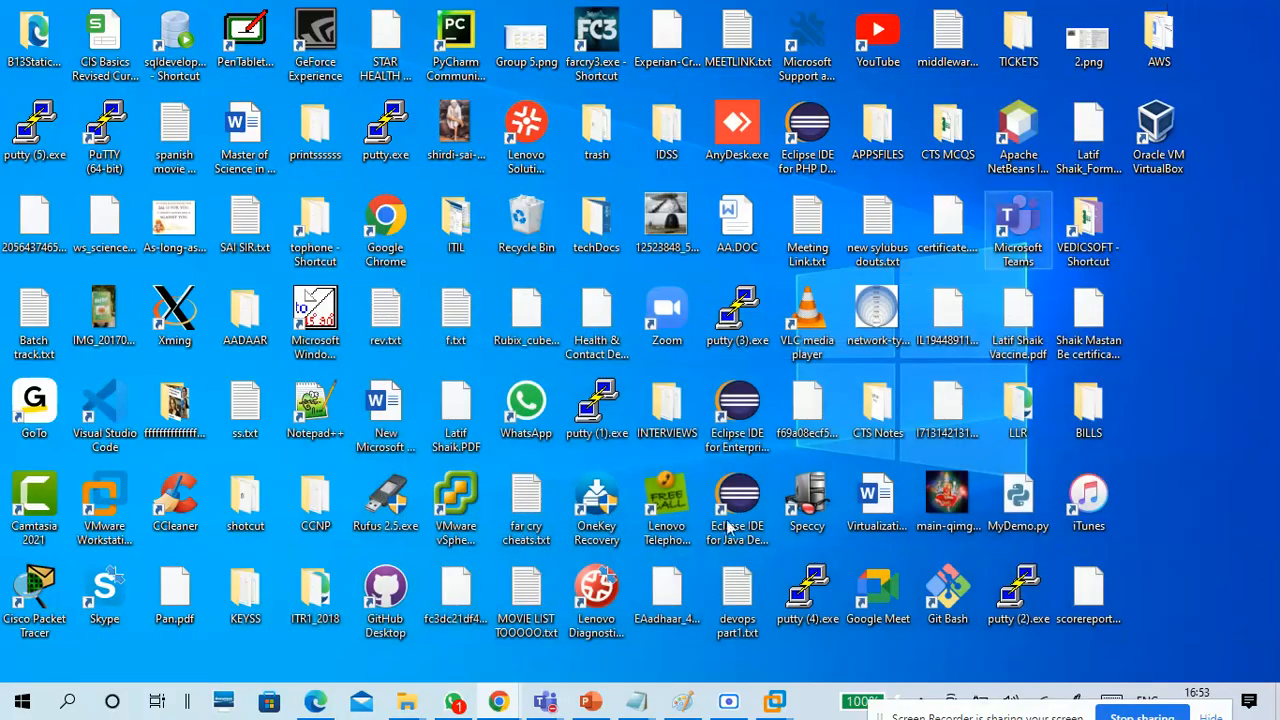
pyautogui.click(505, 688)
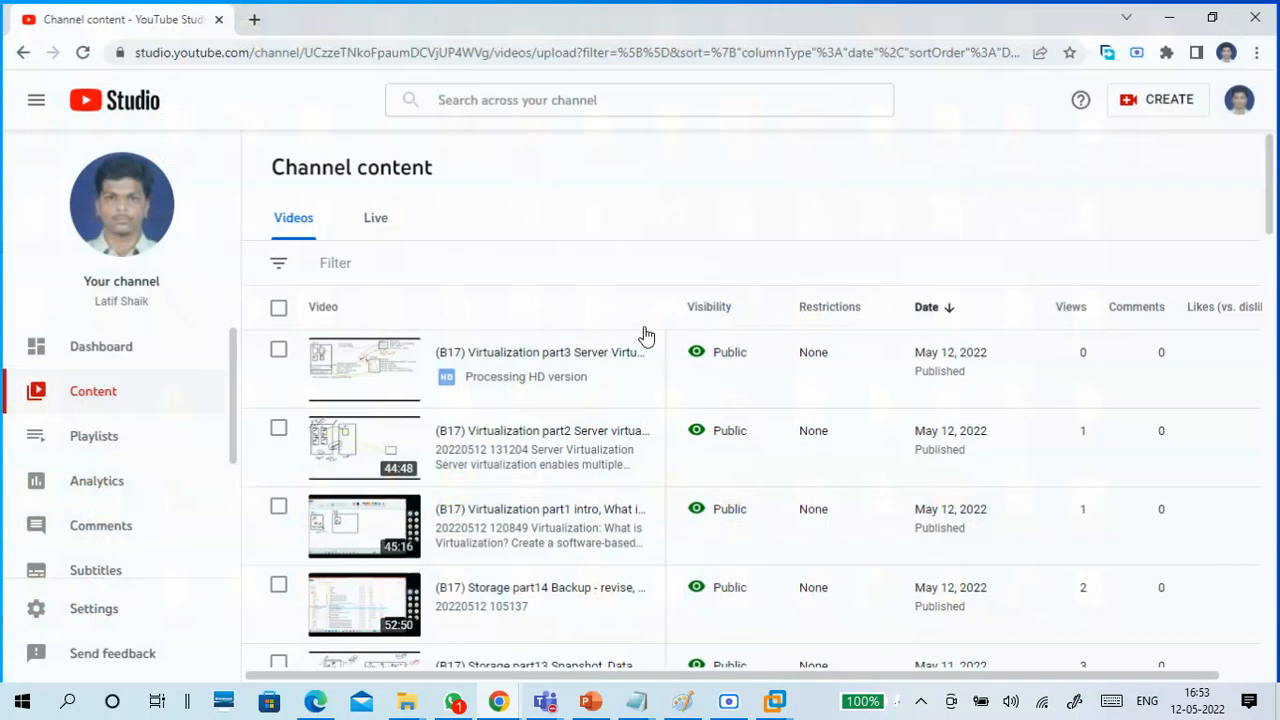
pyautogui.click(253, 15)
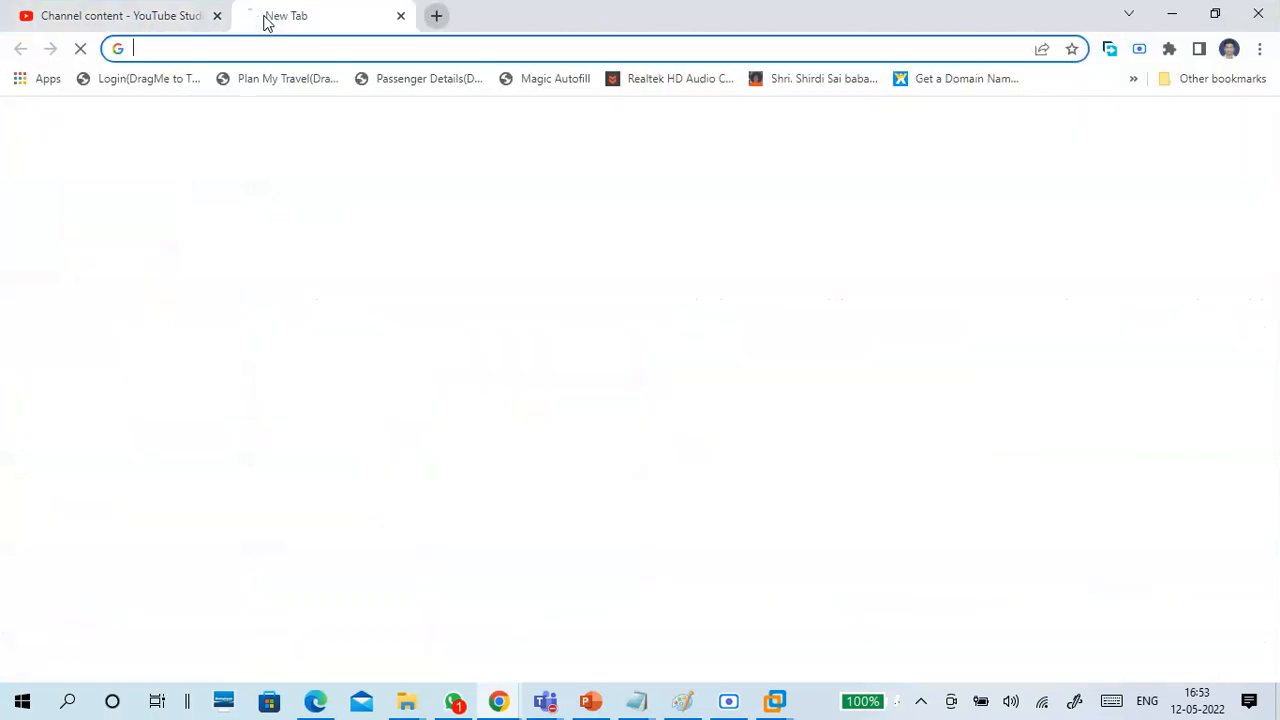
pyautogui.click(296, 46)
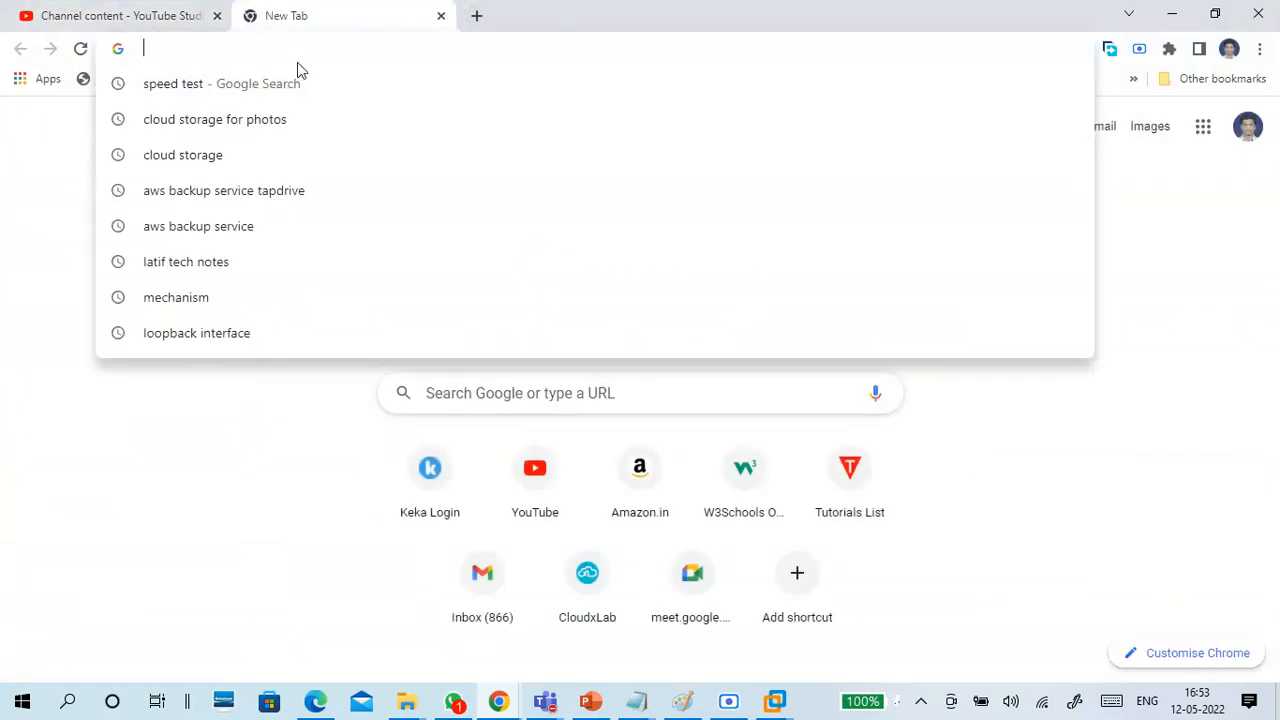
pyautogui.write('htt')
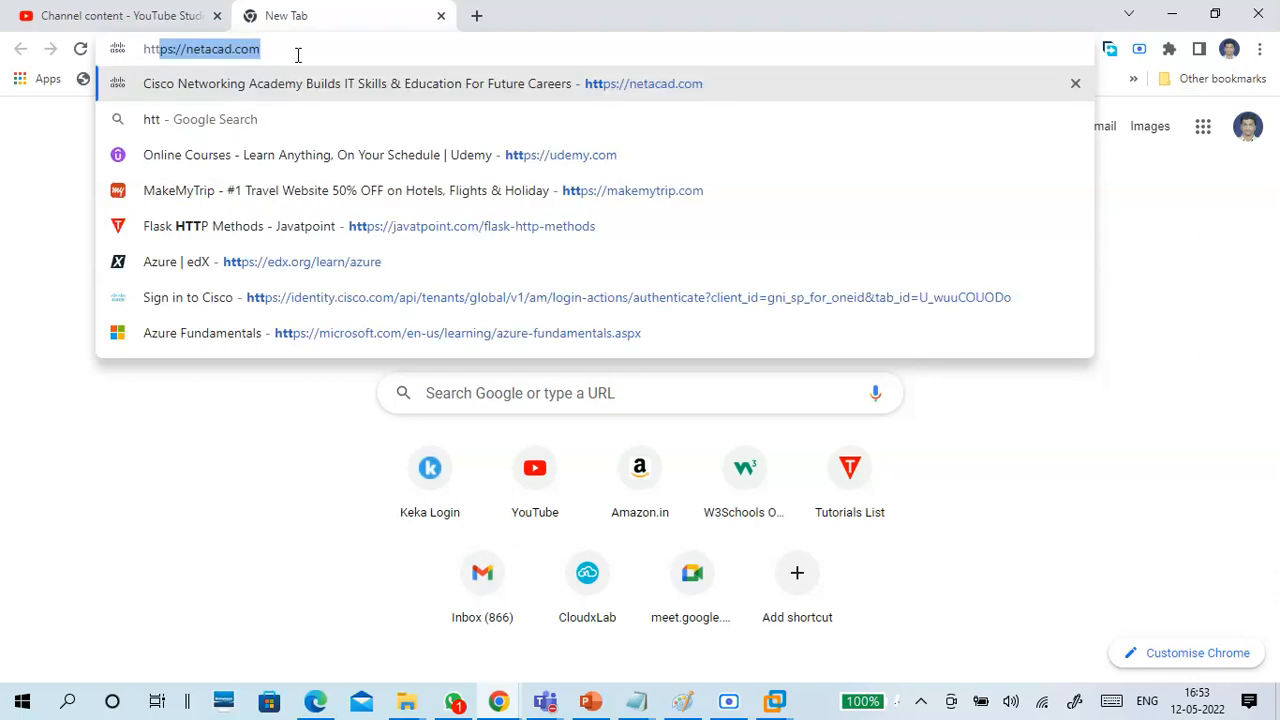
pyautogui.write('ps:/')
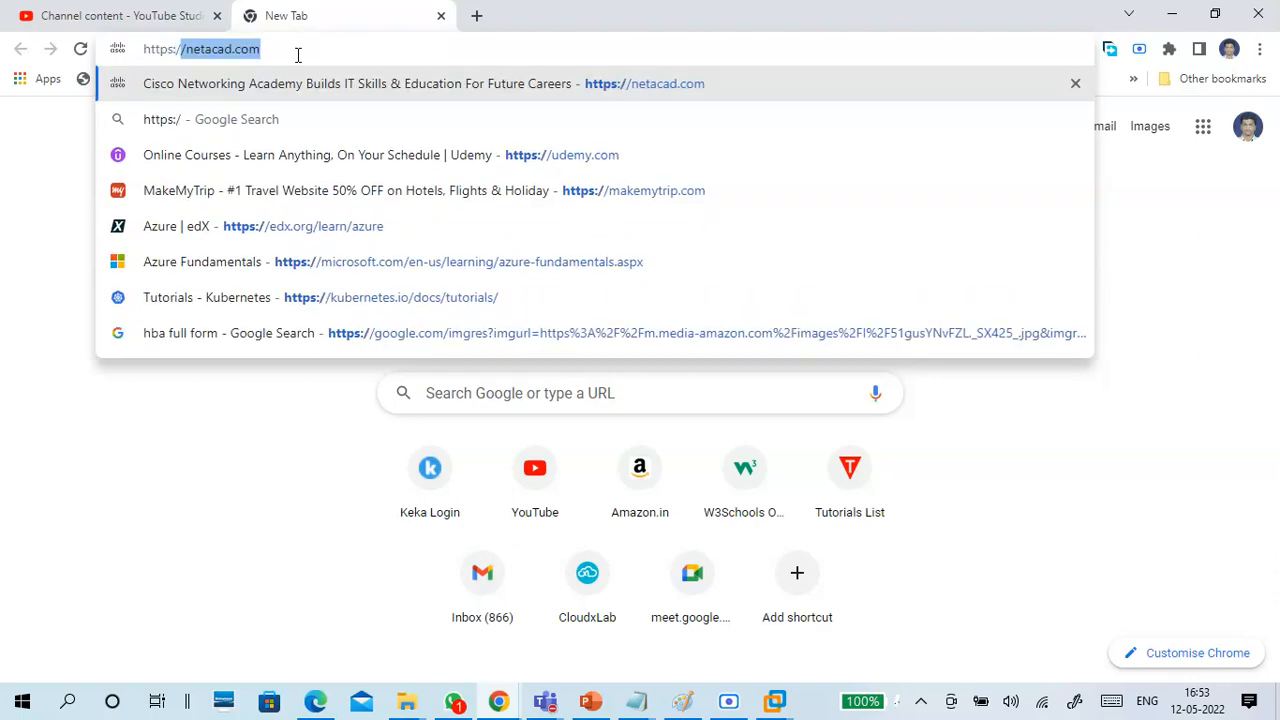
pyautogui.write('/192.')
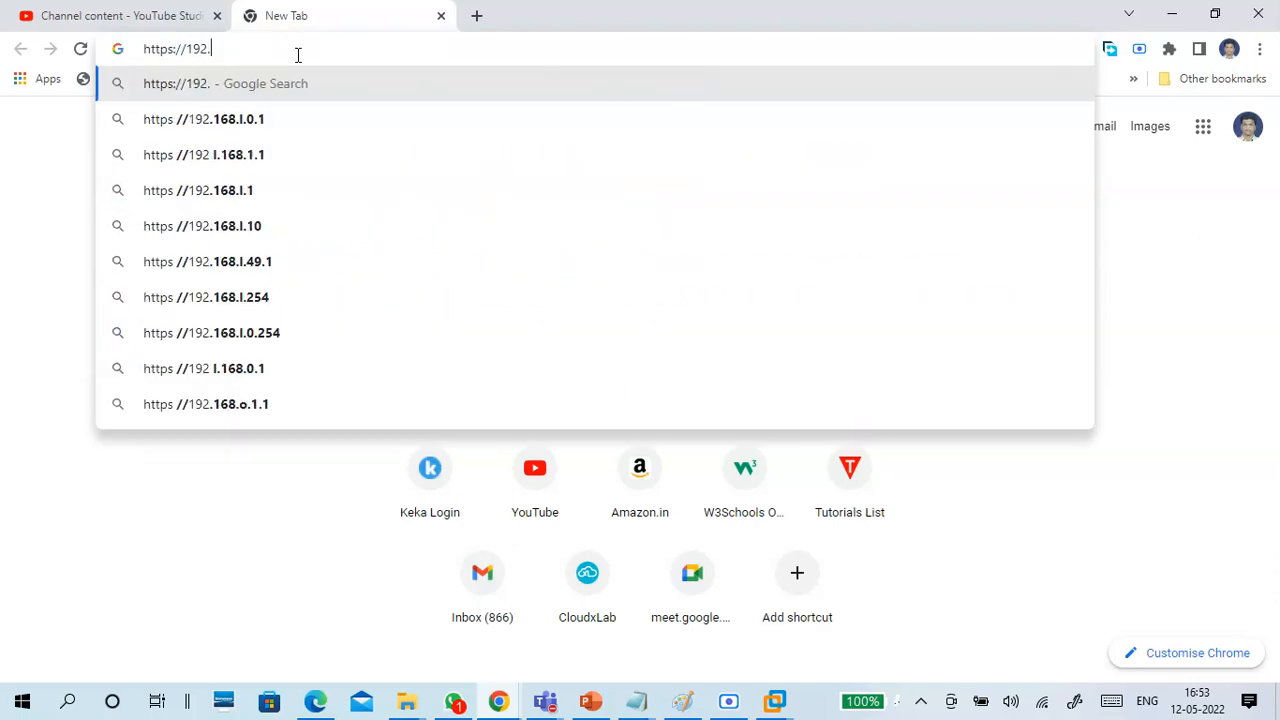
pyautogui.write('168.2')
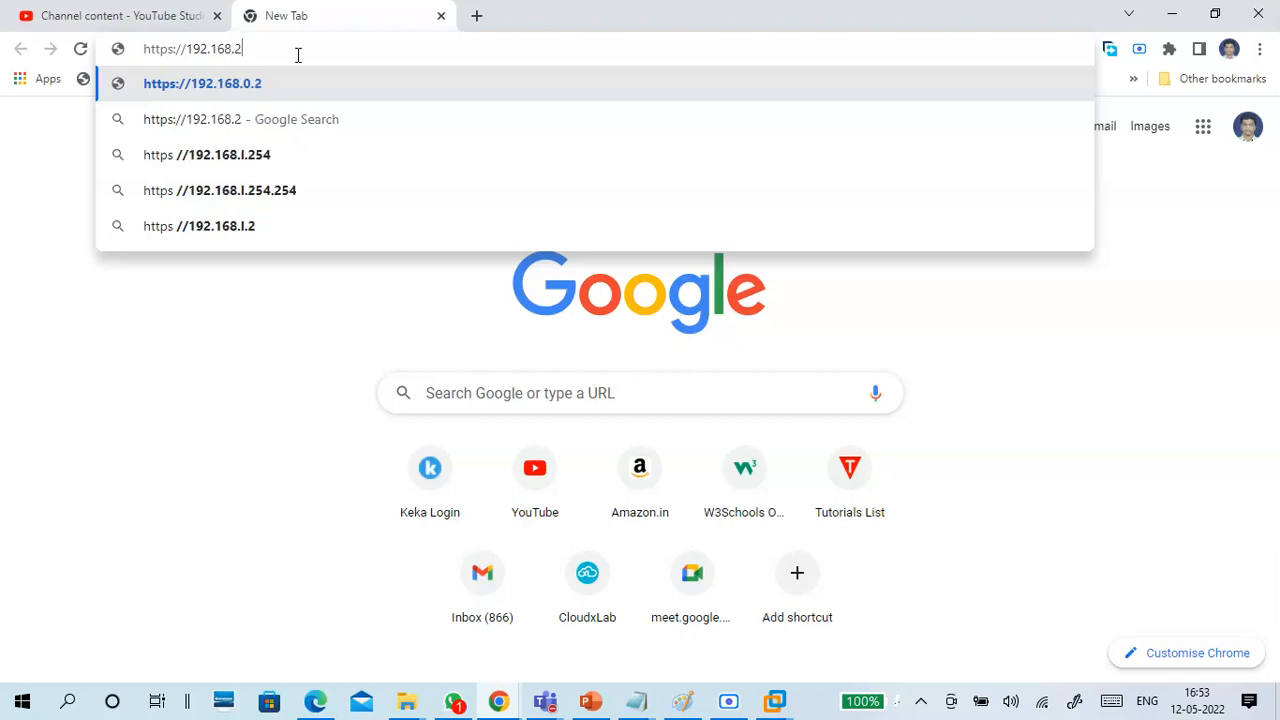
pyautogui.write('9.2')
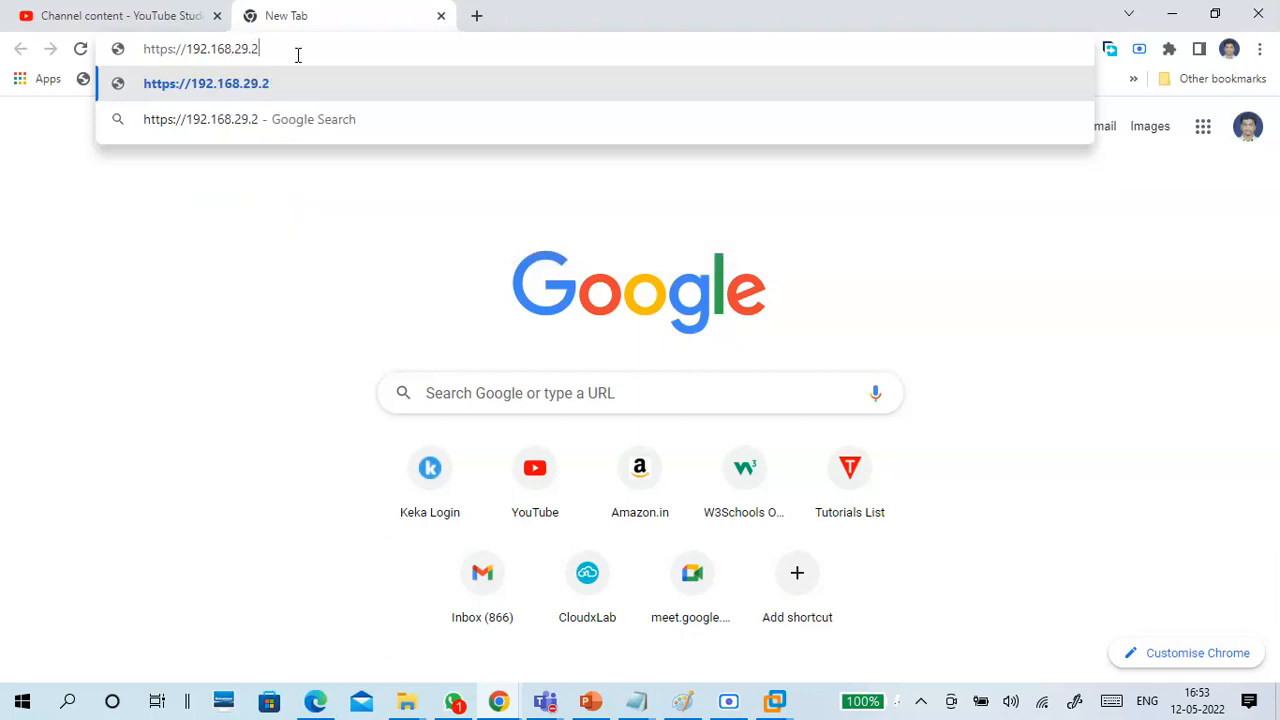
pyautogui.write('34')
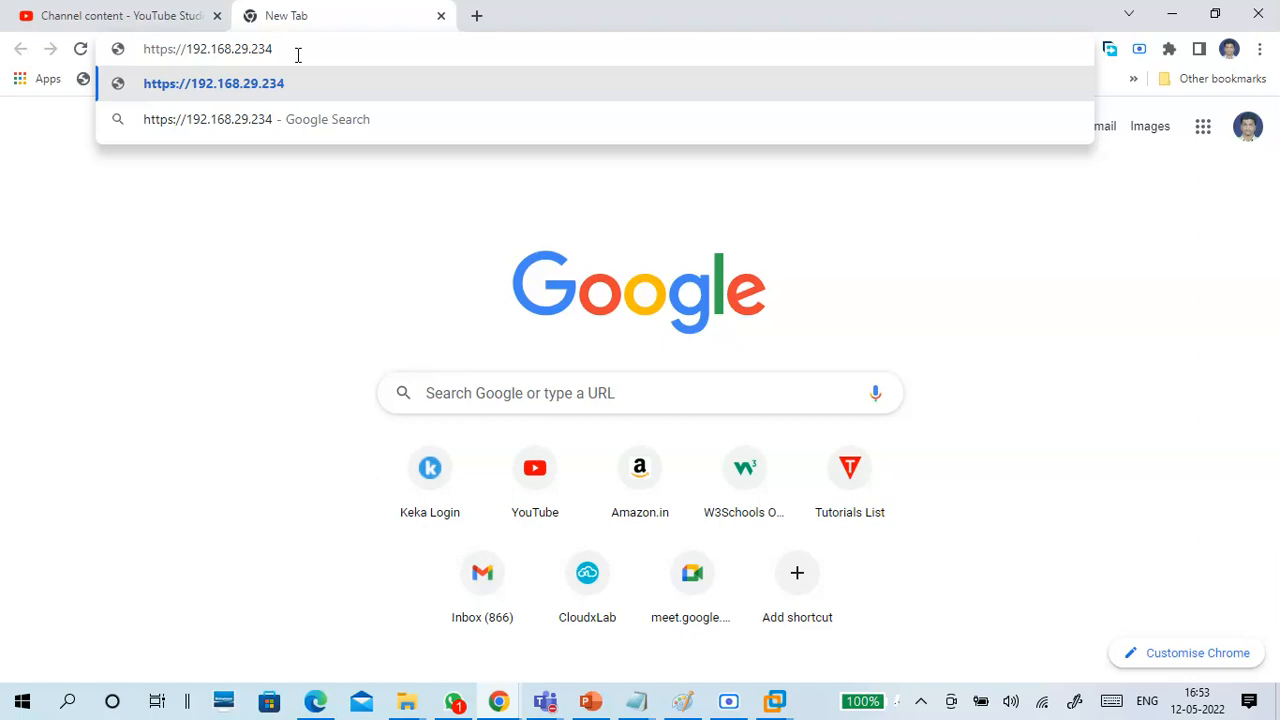
pyautogui.press('BackSpace')
pyautogui.press('BackSpace')
pyautogui.press('BackSpace')
pyautogui.press('BackSpace')
pyautogui.write('.134')
pyautogui.press('Return')
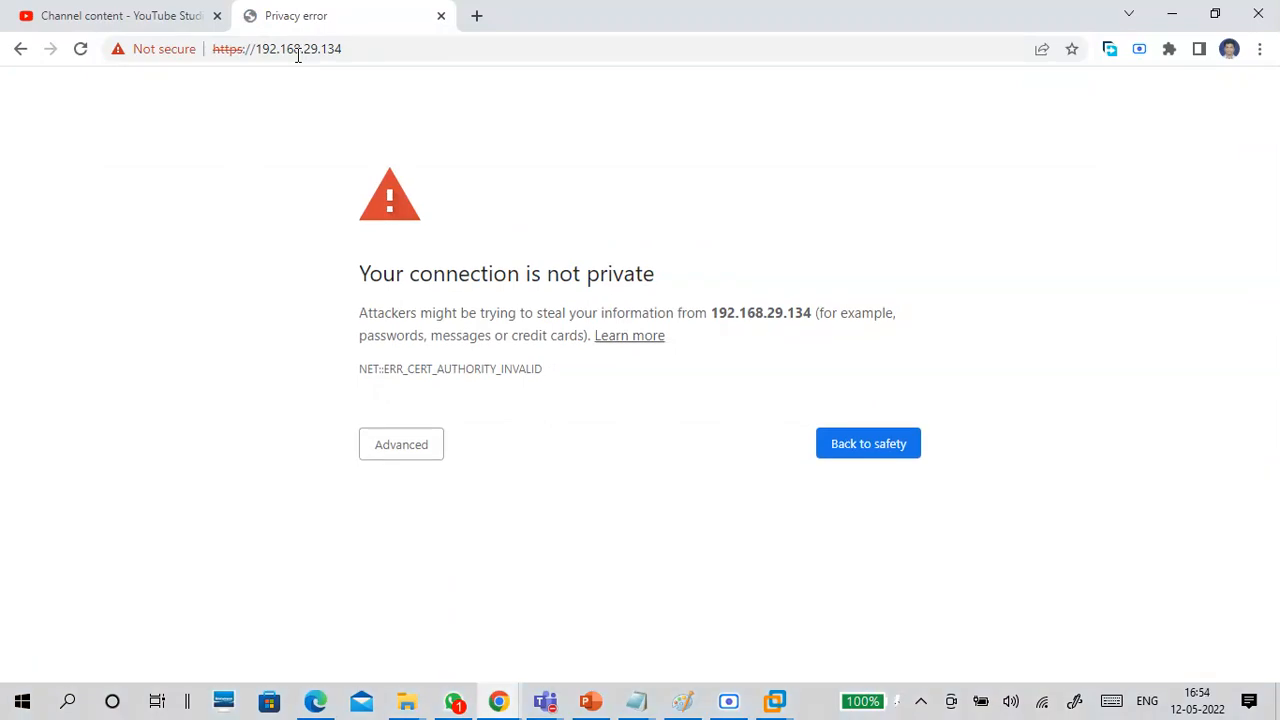
pyautogui.click(404, 446)
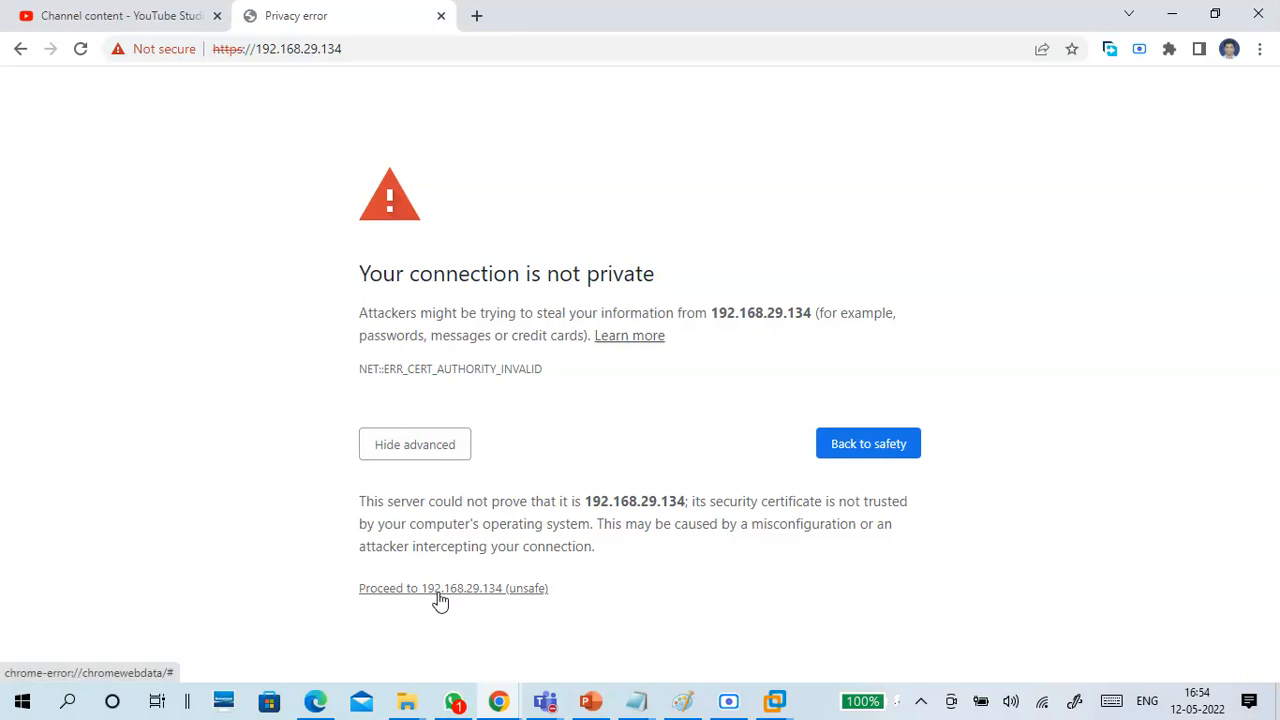
pyautogui.click(484, 592)
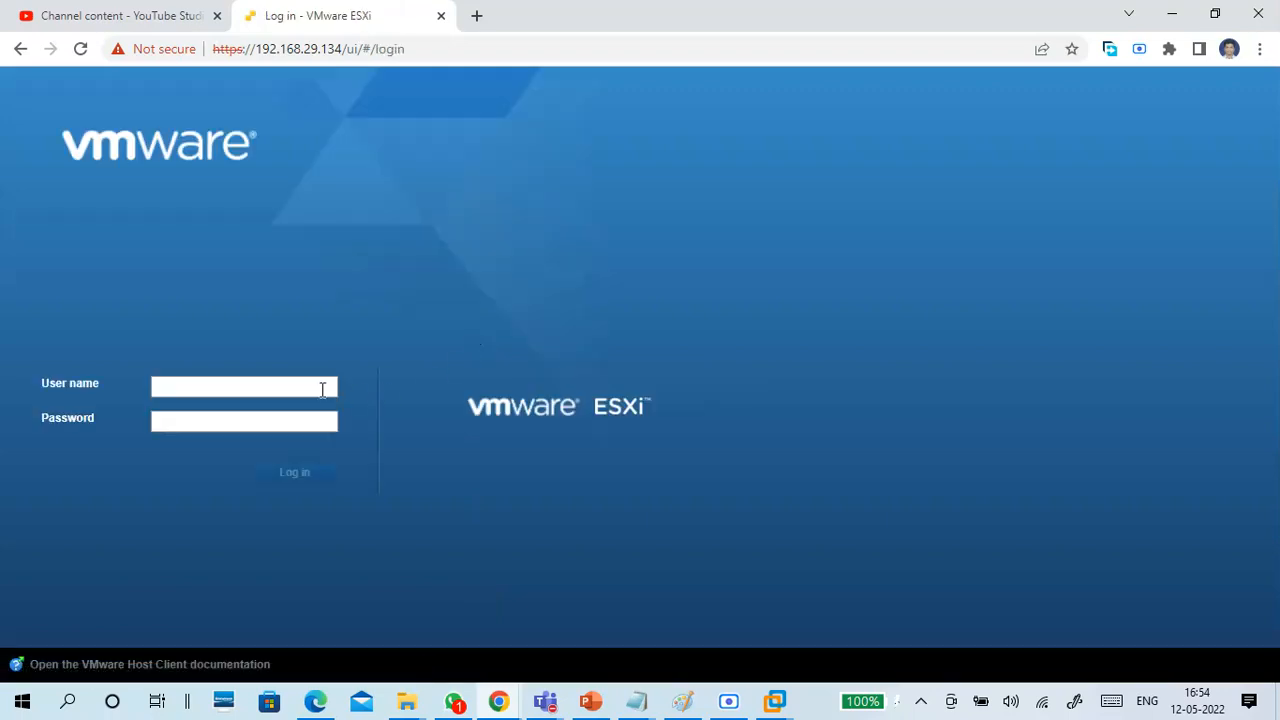
# Log in to the ESXi host client as root with the account password.
pyautogui.click(316, 388)
pyautogui.click(300, 422)
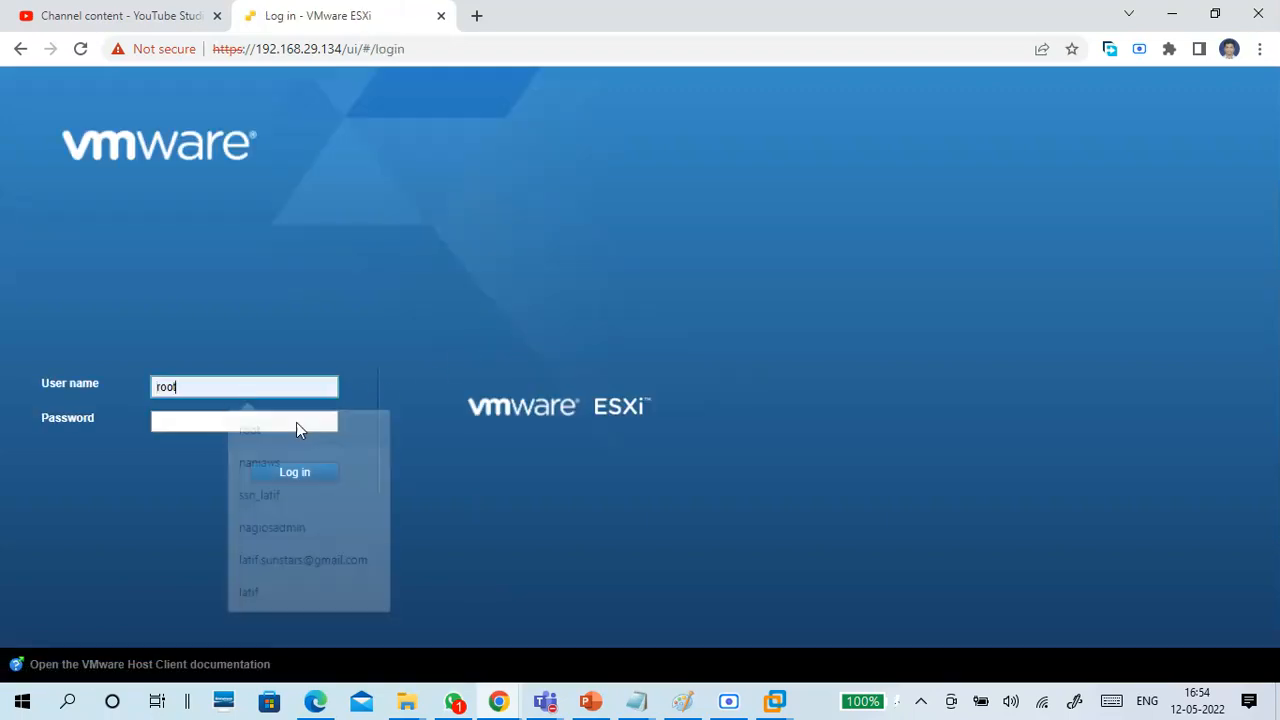
pyautogui.write('********')
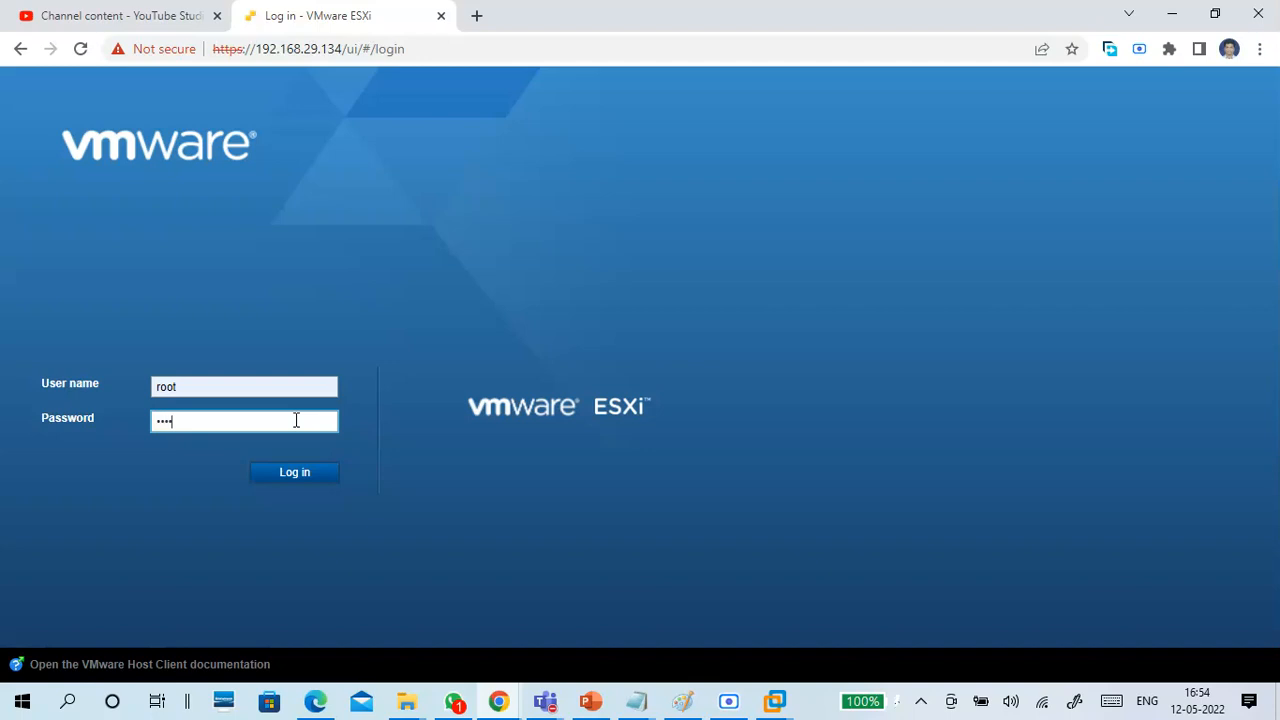
pyautogui.press('Return')
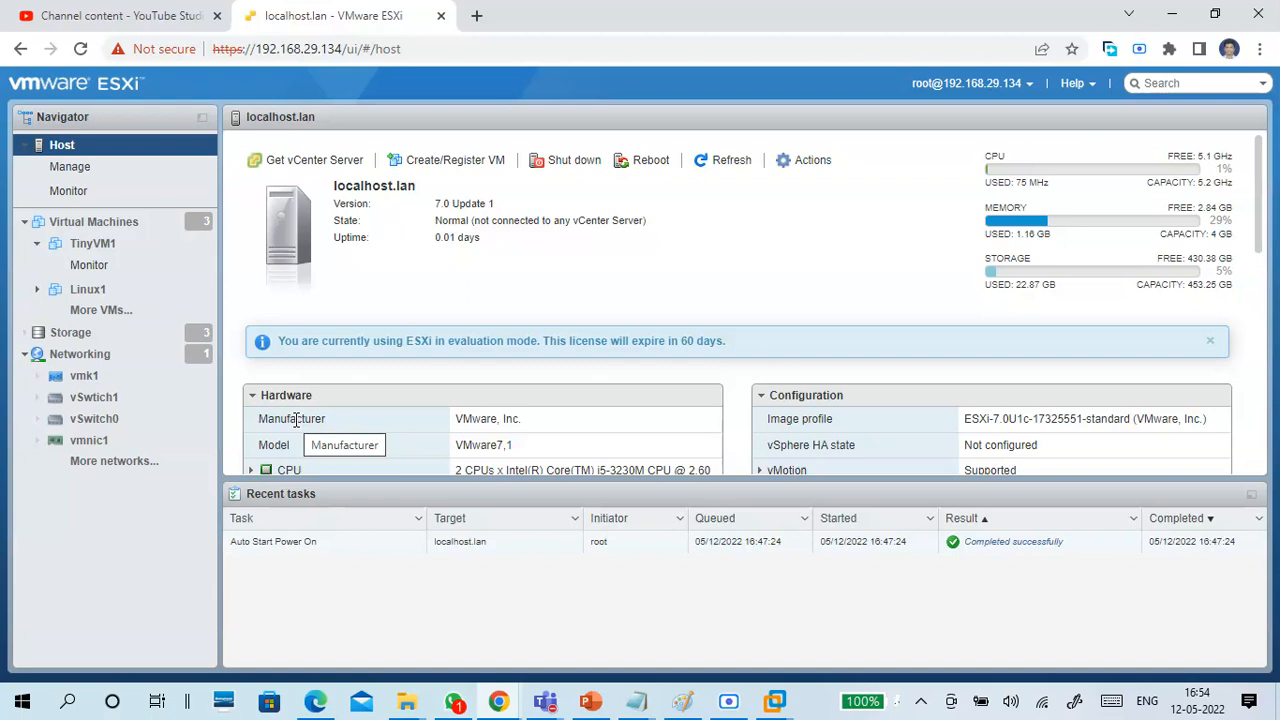
# Examine the evaluation licence notice and the vCenter connection state on the host overview.
pyautogui.moveTo(404, 341); pyautogui.dragTo(724, 342)
pyautogui.click(714, 314)
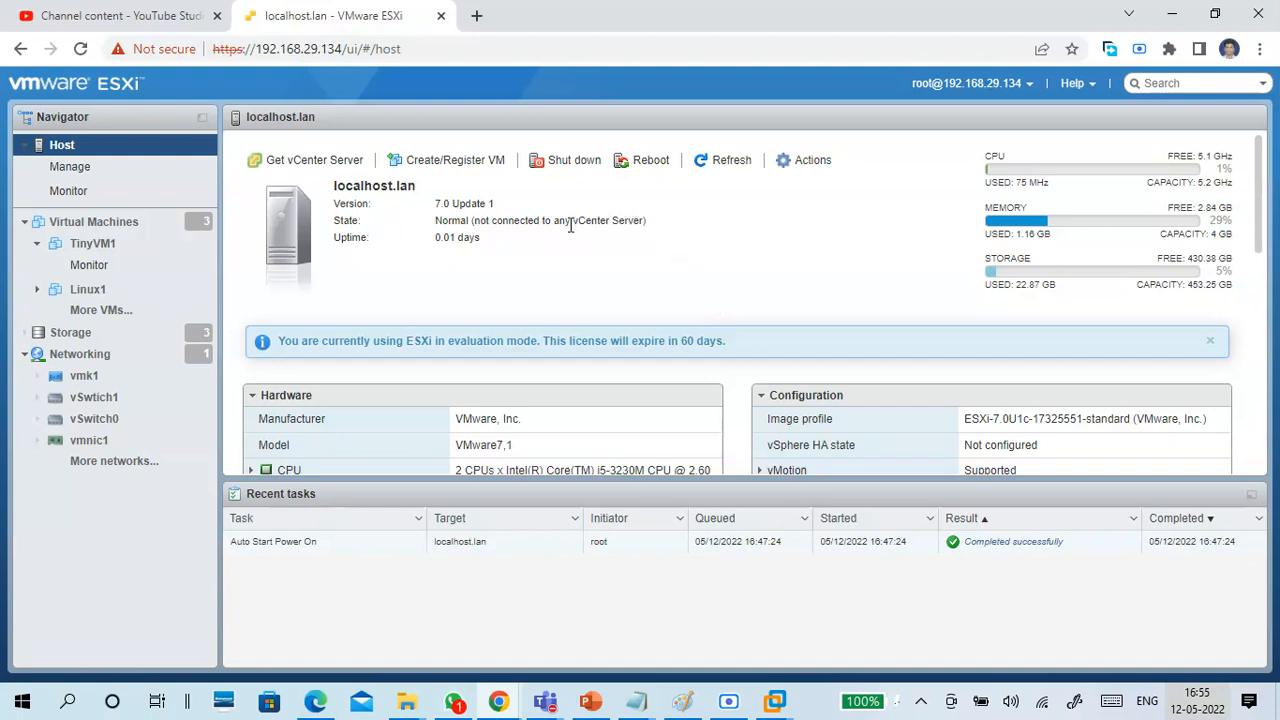
pyautogui.moveTo(586, 229); pyautogui.dragTo(657, 250)
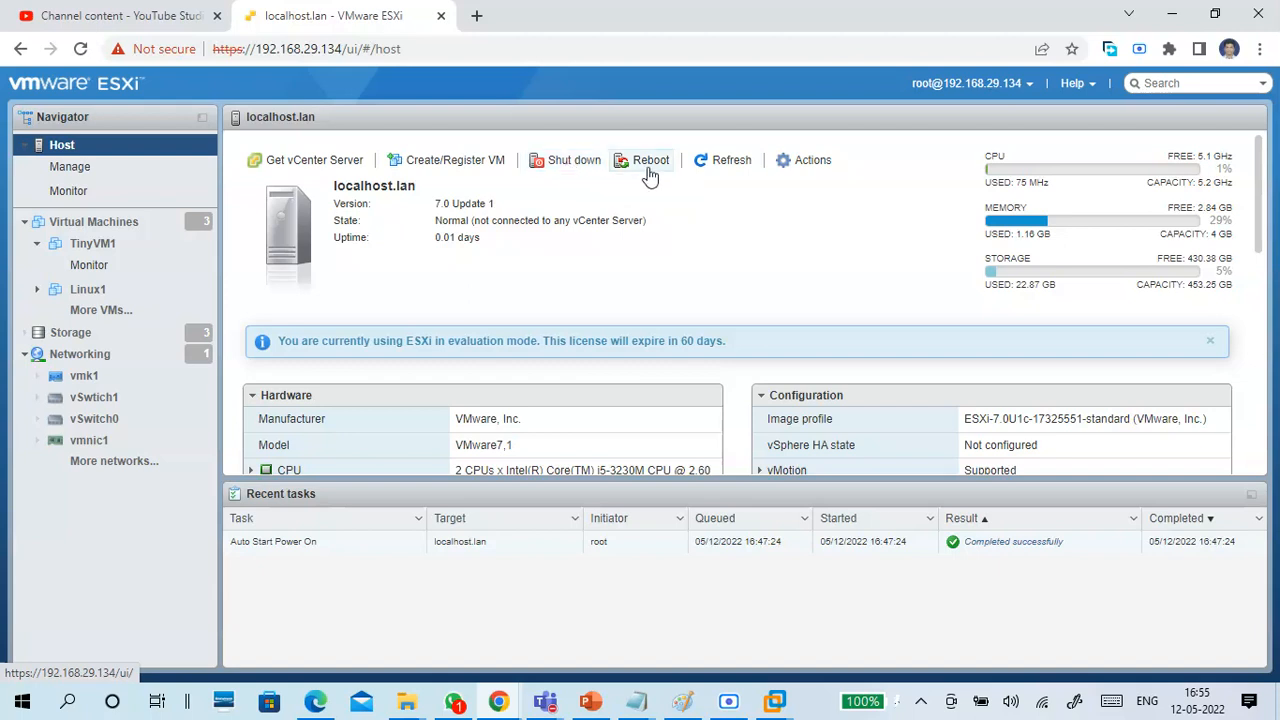
# Examine the available host actions, including the Services and Lockdown mode options, without choosing any.
pyautogui.click(795, 162)
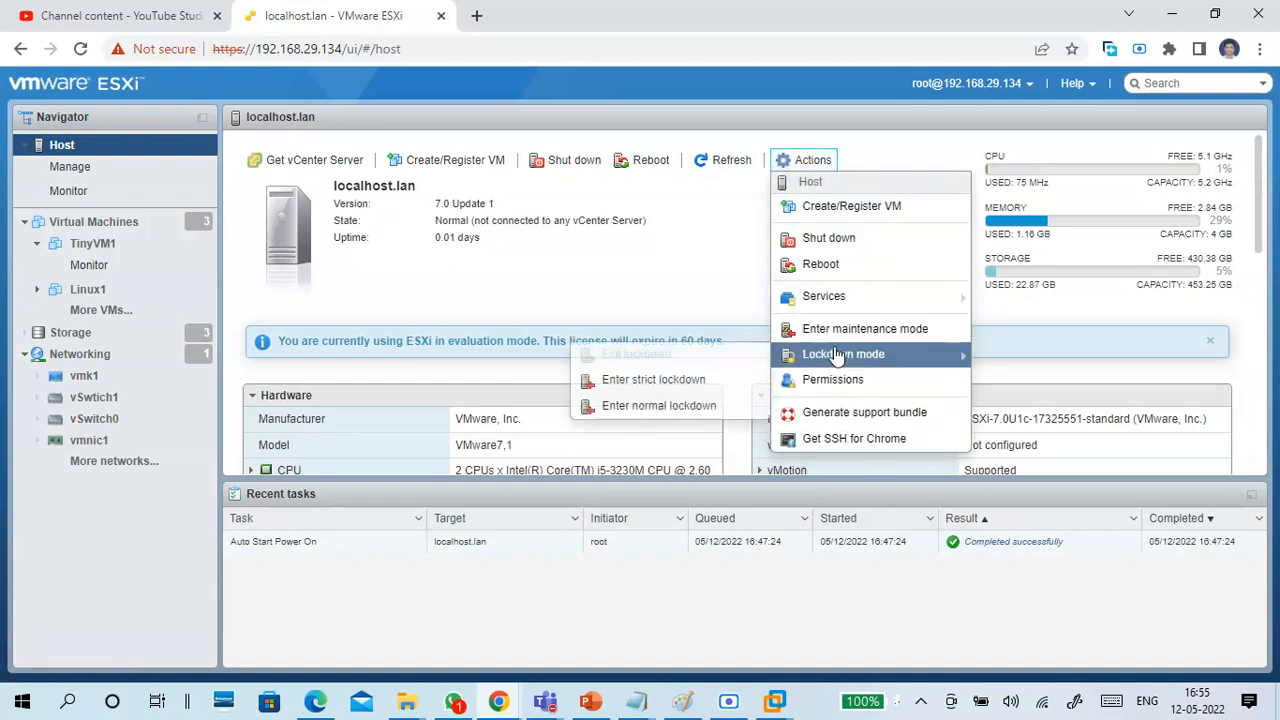
pyautogui.moveTo(822, 300)
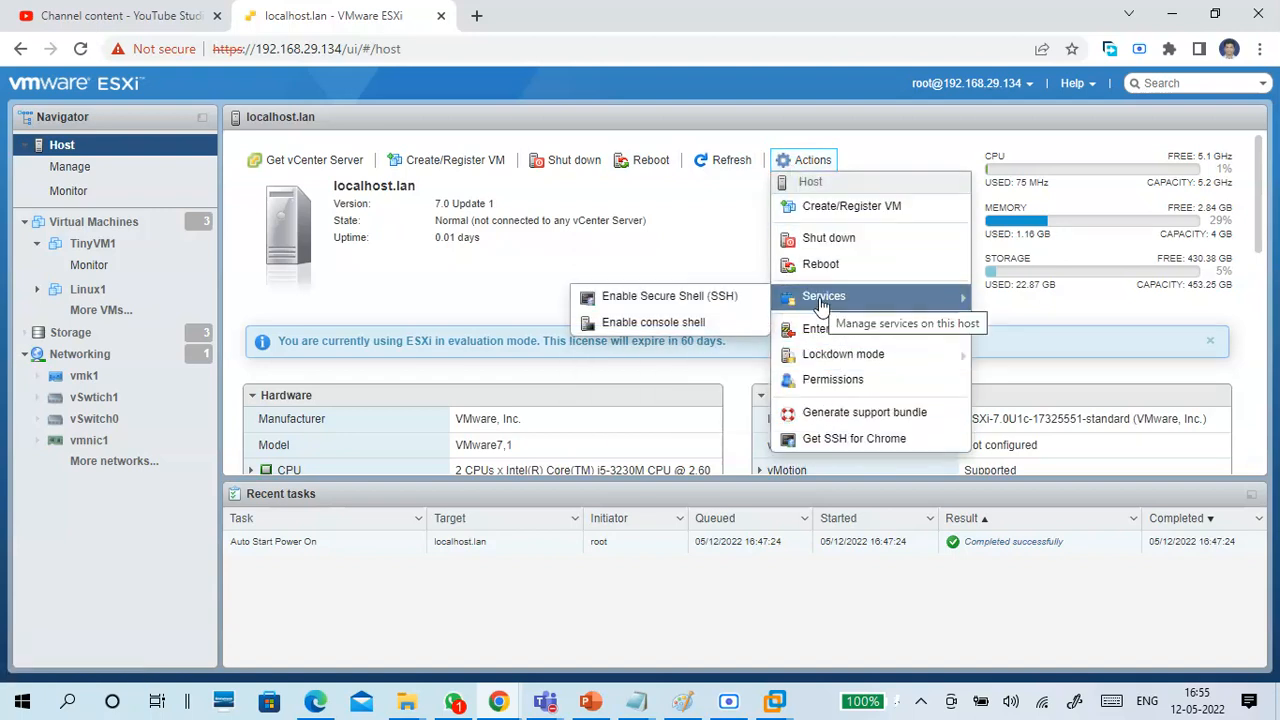
pyautogui.moveTo(845, 362)
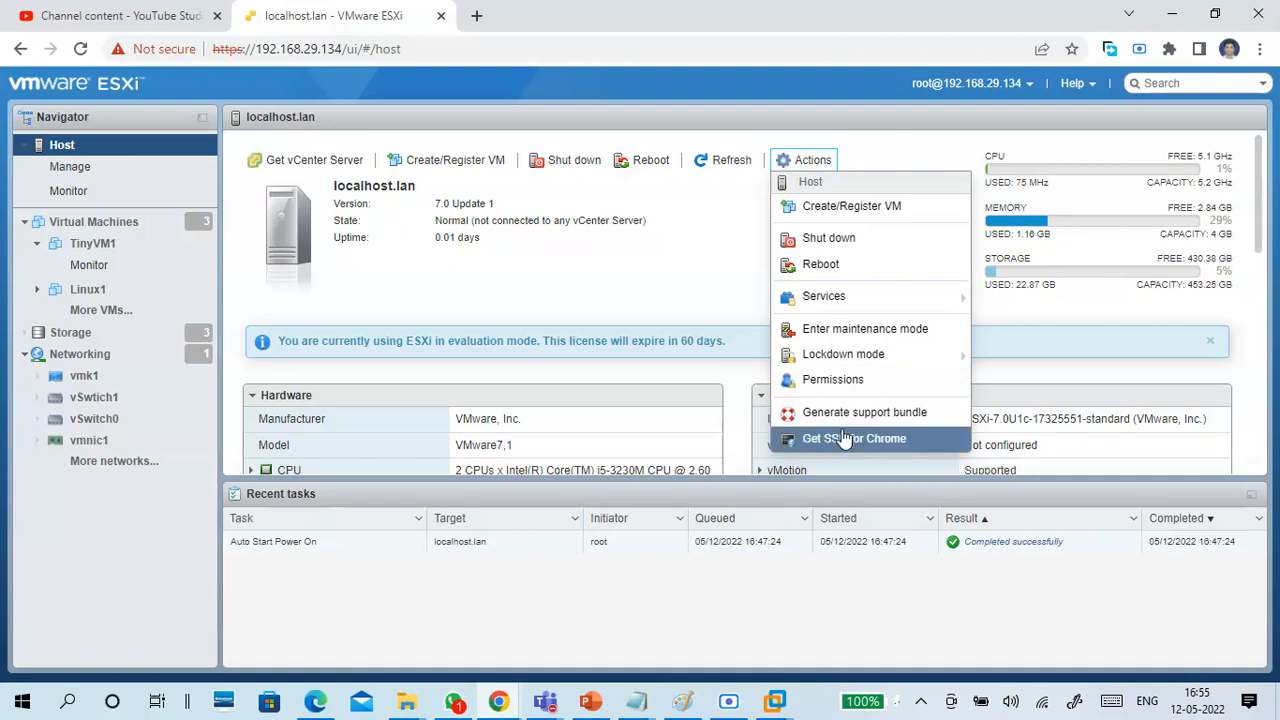
pyautogui.click(728, 266)
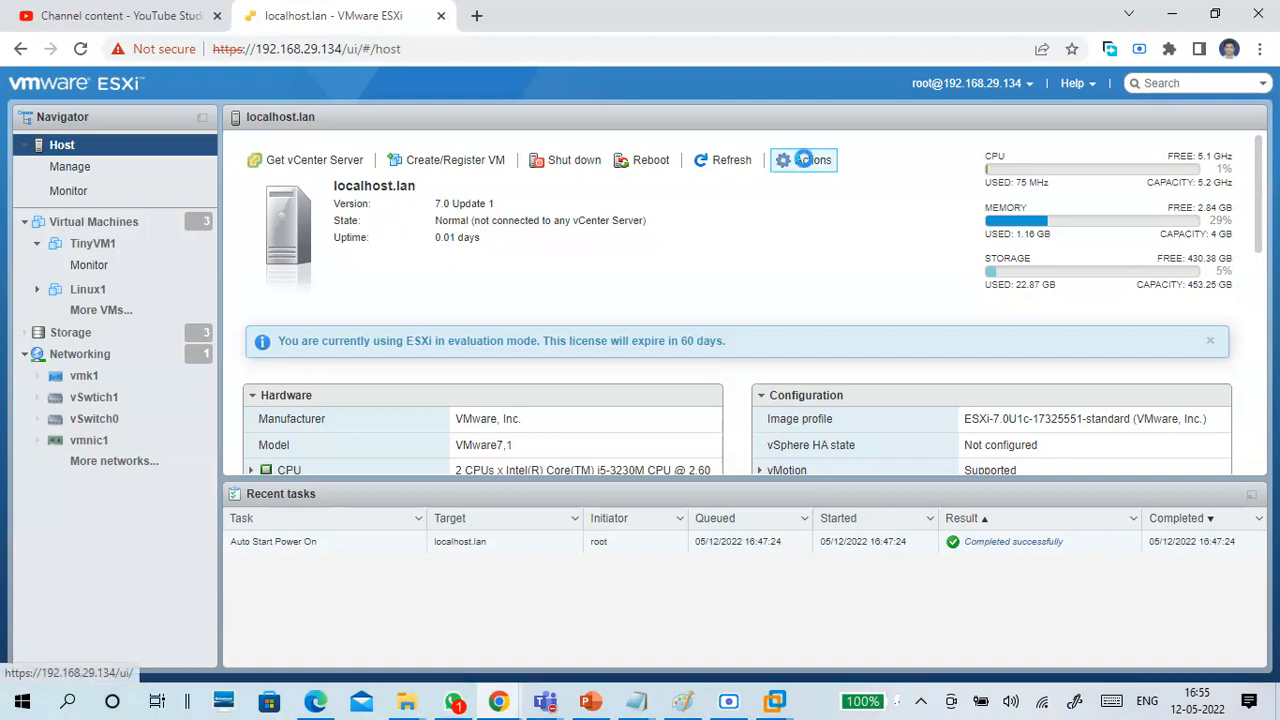
pyautogui.click(808, 161)
pyautogui.click(680, 218)
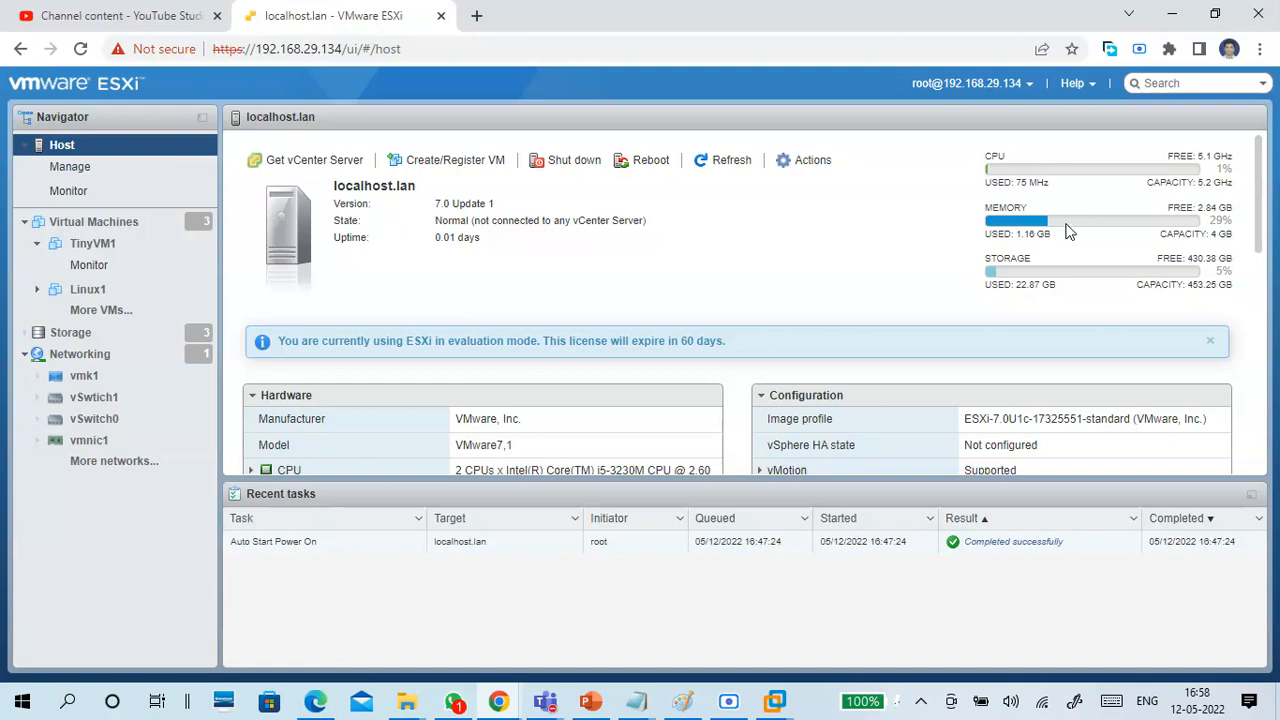
# Review the licence expiry notice and the host's Hardware, Configuration and System Information details.
pyautogui.moveTo(635, 341); pyautogui.dragTo(725, 341)
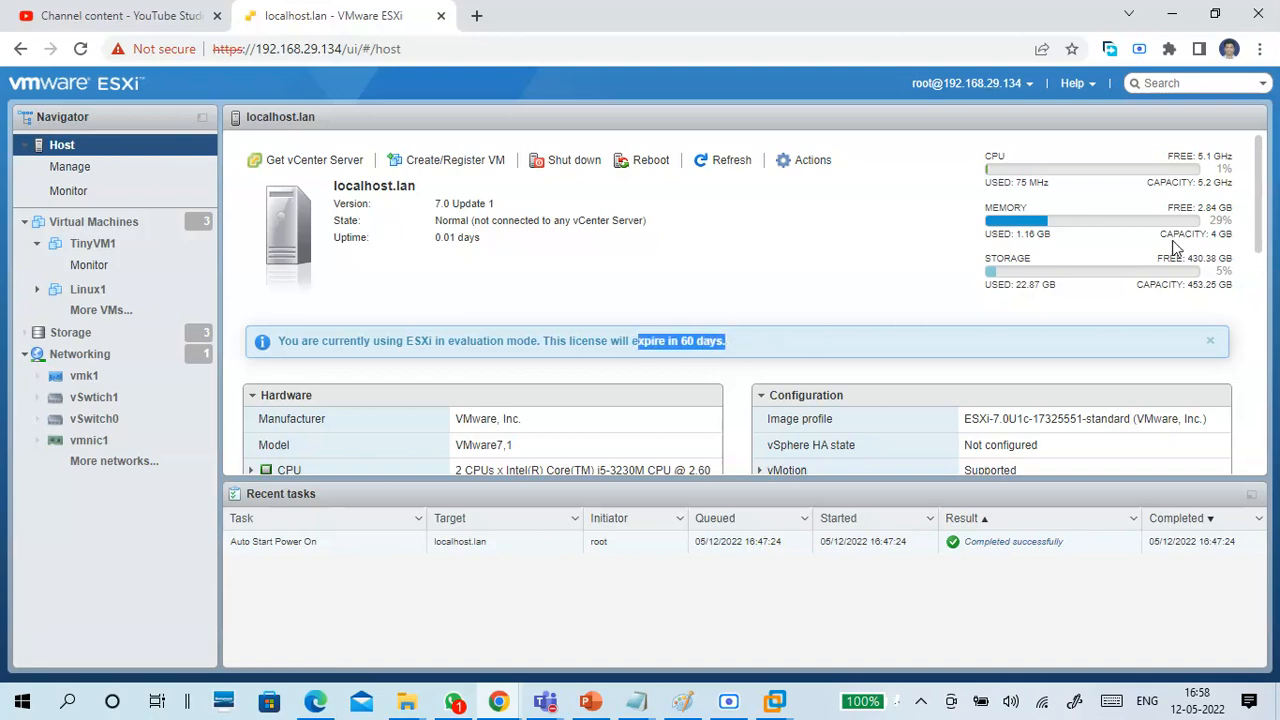
pyautogui.scroll(-1, 1262, 200)
pyautogui.moveTo(1262, 200); pyautogui.dragTo(1262, 276)
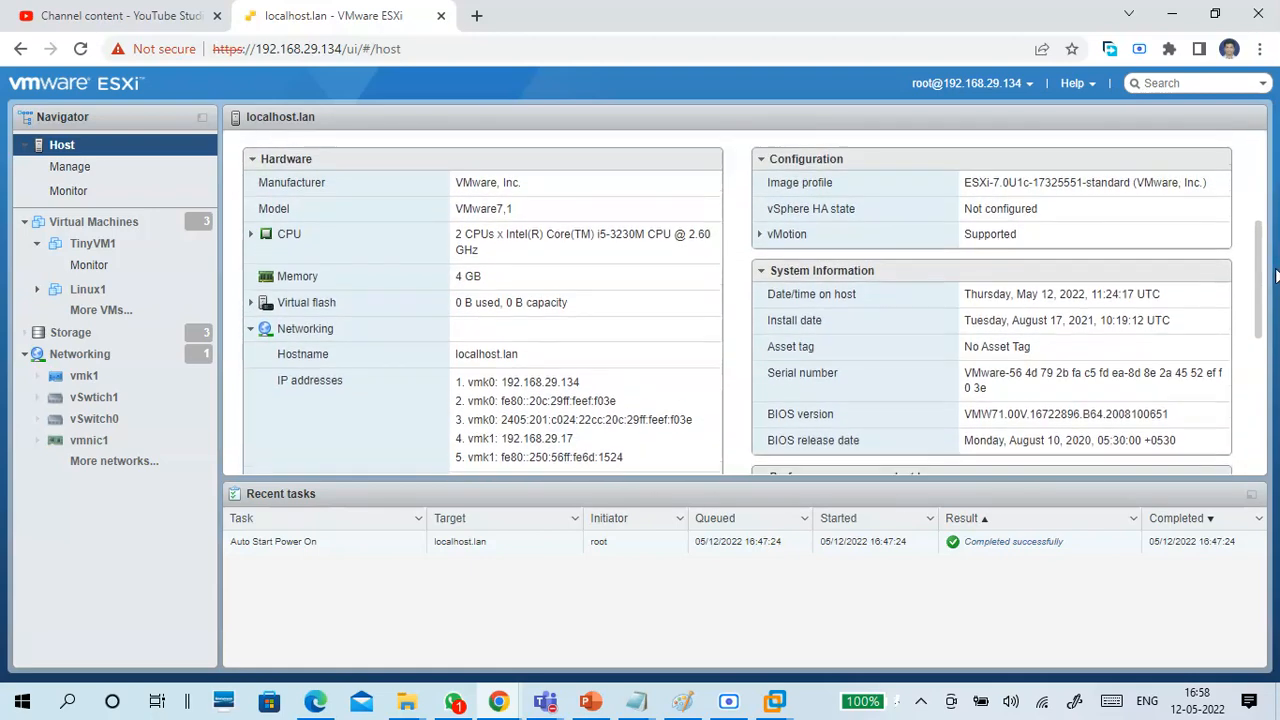
# Review the host's CPU and memory specifications and the expanded Virtual flash details in the Hardware section.
pyautogui.moveTo(472, 239)
pyautogui.mouseDown()
pyautogui.moveTo(476, 255)
pyautogui.moveTo(458, 246)
pyautogui.mouseUp()
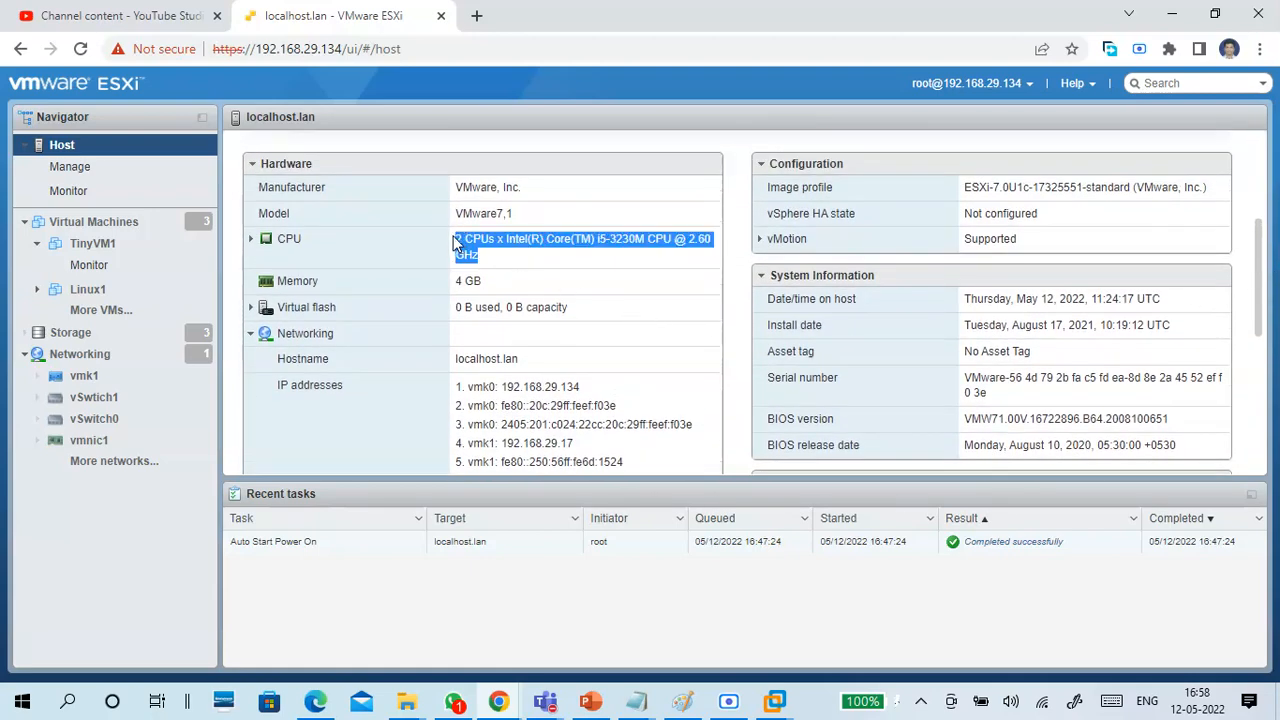
pyautogui.moveTo(499, 289); pyautogui.dragTo(452, 284)
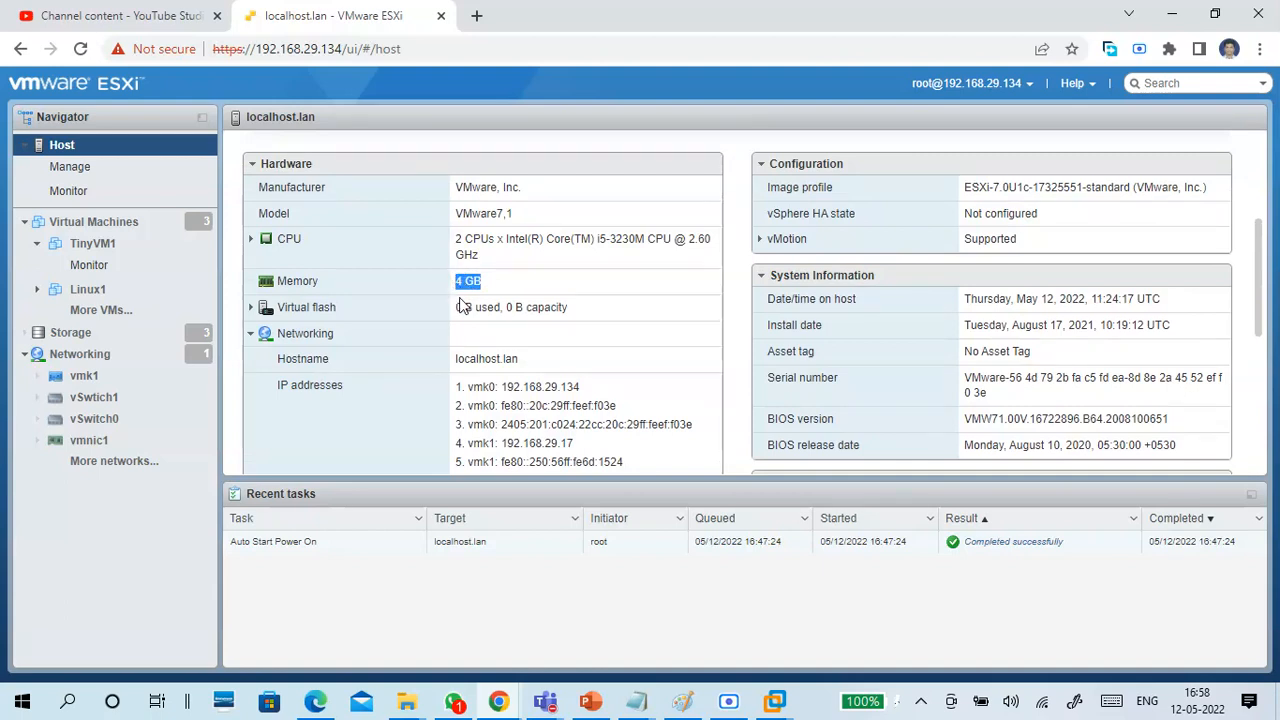
pyautogui.click(251, 307)
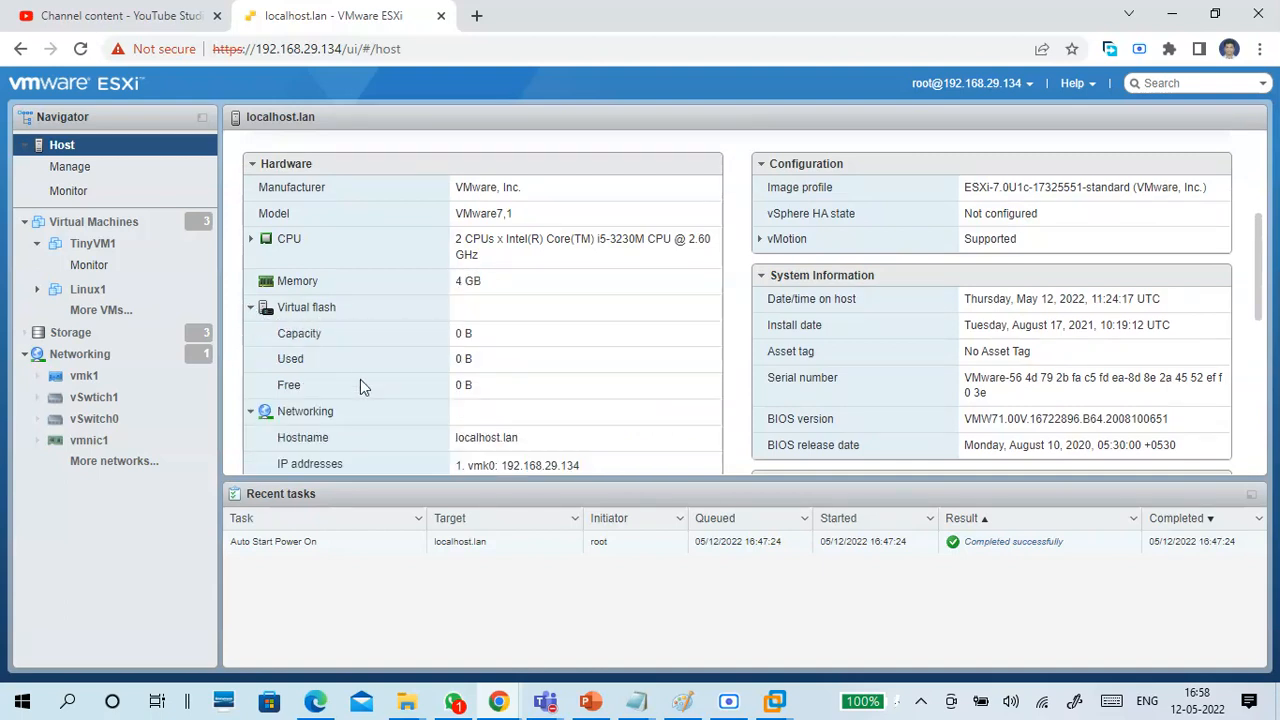
pyautogui.click(251, 307)
# Collapse the Networking details and examine the host's storage, including its physical adapters and datastores.
pyautogui.moveTo(345, 345); pyautogui.dragTo(284, 334)
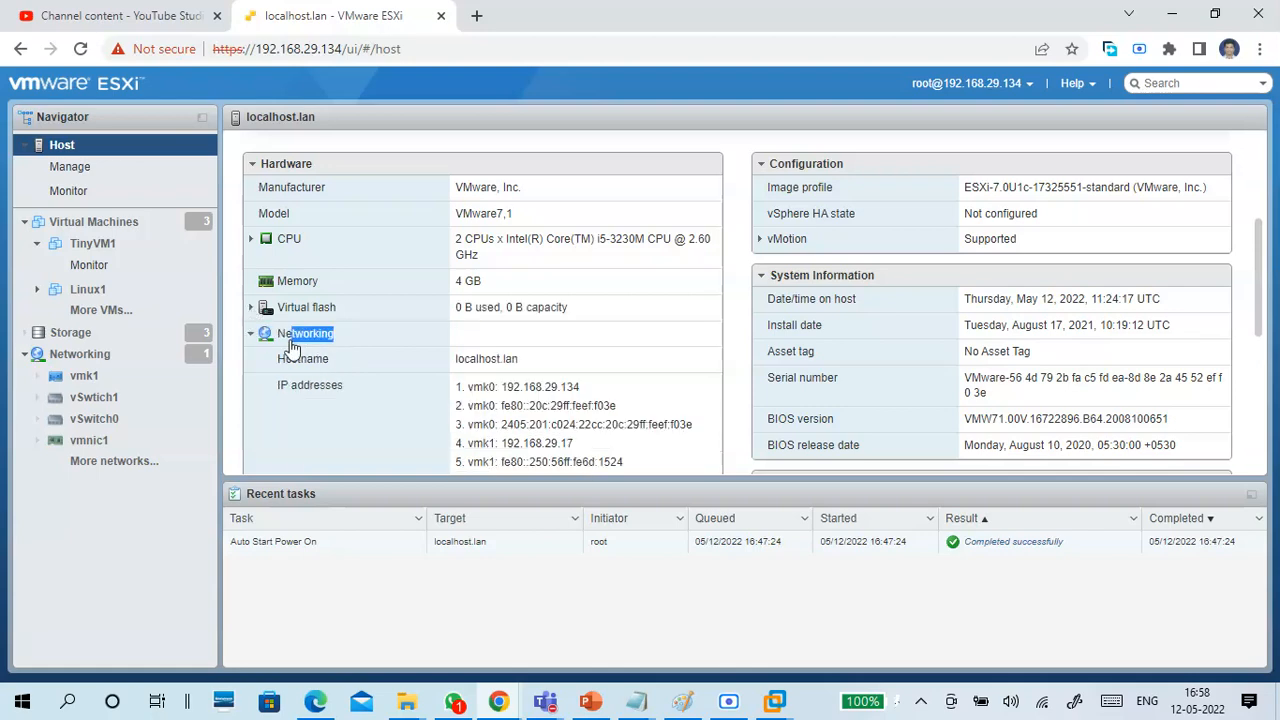
pyautogui.scroll(-2, 394, 363)
pyautogui.scroll(2, 370, 315)
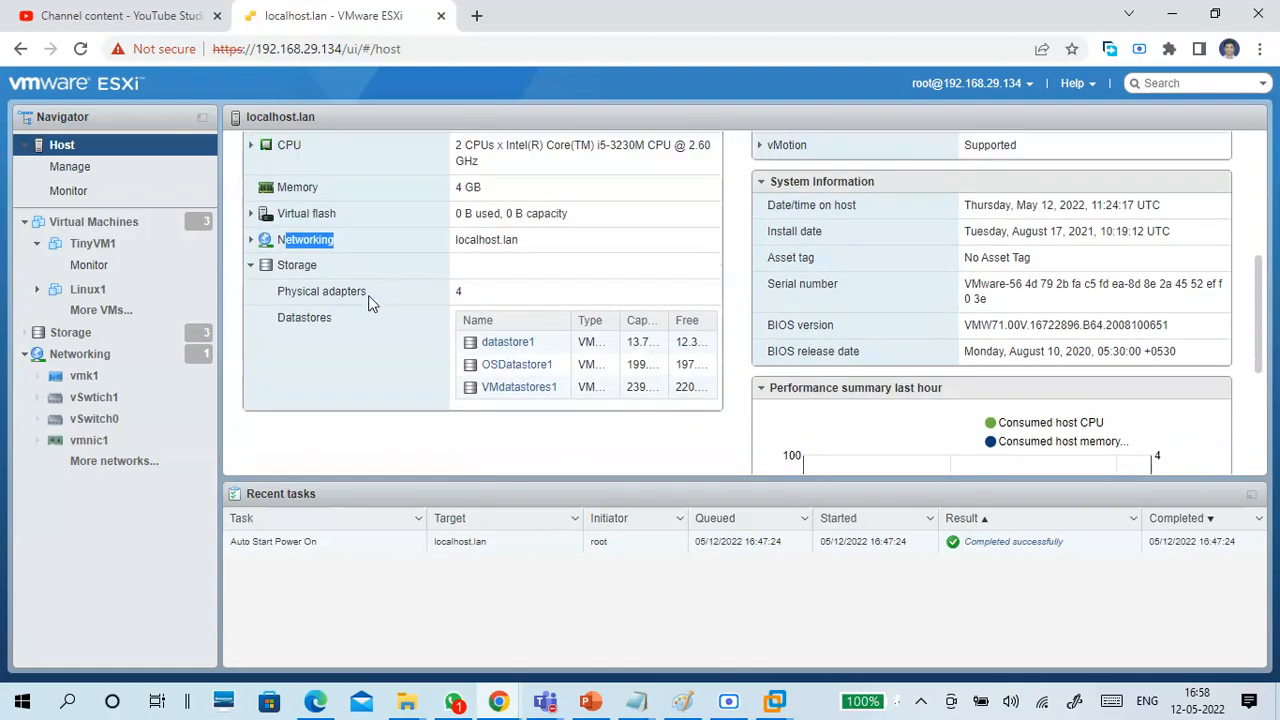
pyautogui.click(421, 287)
pyautogui.click(250, 265)
pyautogui.click(250, 265)
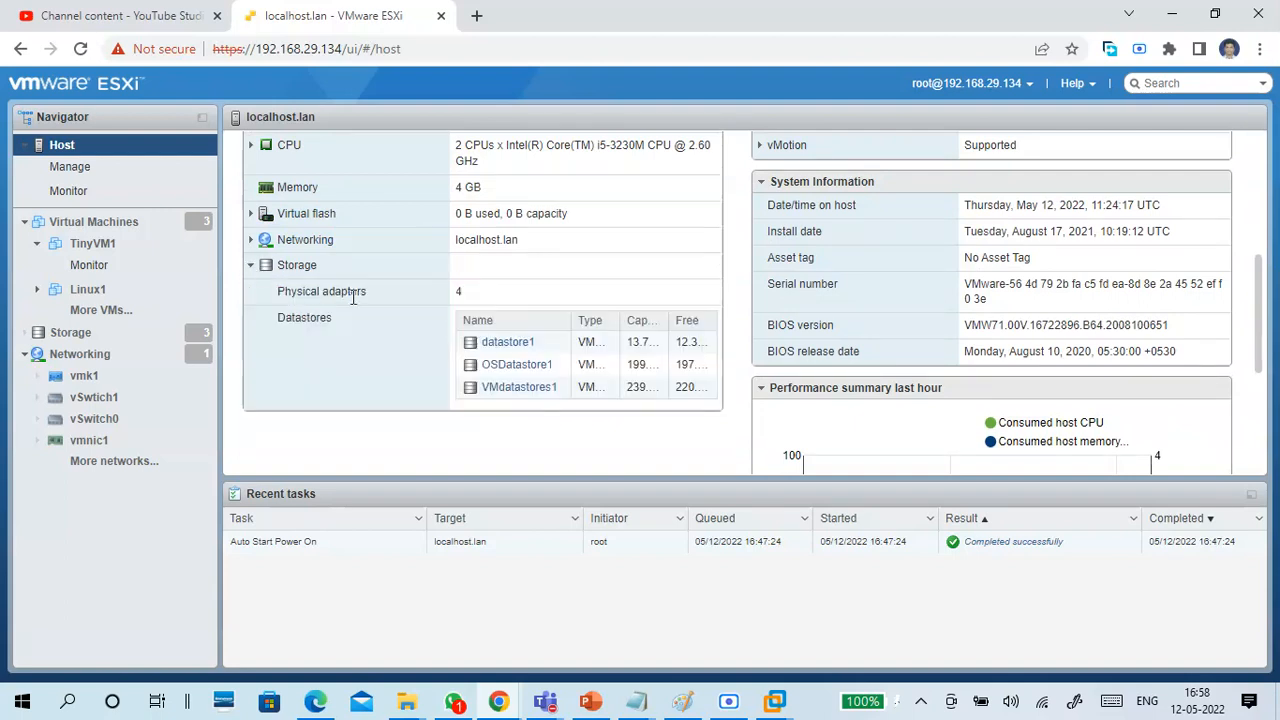
pyautogui.doubleClick(473, 295)
pyautogui.click(350, 328)
pyautogui.click(295, 268)
pyautogui.click(295, 268)
pyautogui.moveTo(329, 293); pyautogui.dragTo(381, 293)
pyautogui.moveTo(469, 297); pyautogui.dragTo(430, 290)
# Expand the host's Networking details and examine the IP addresses assigned to vmk0 and vmk1.
pyautogui.click(318, 242)
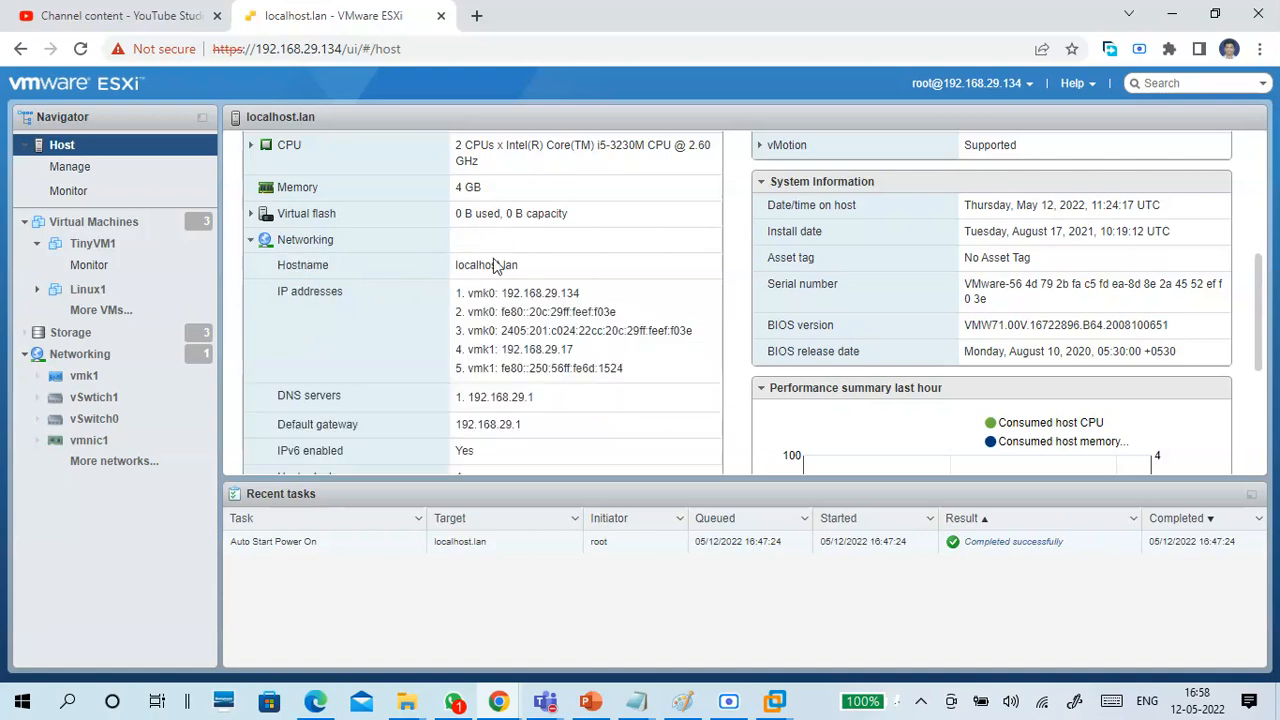
pyautogui.scroll(-1, 493, 265)
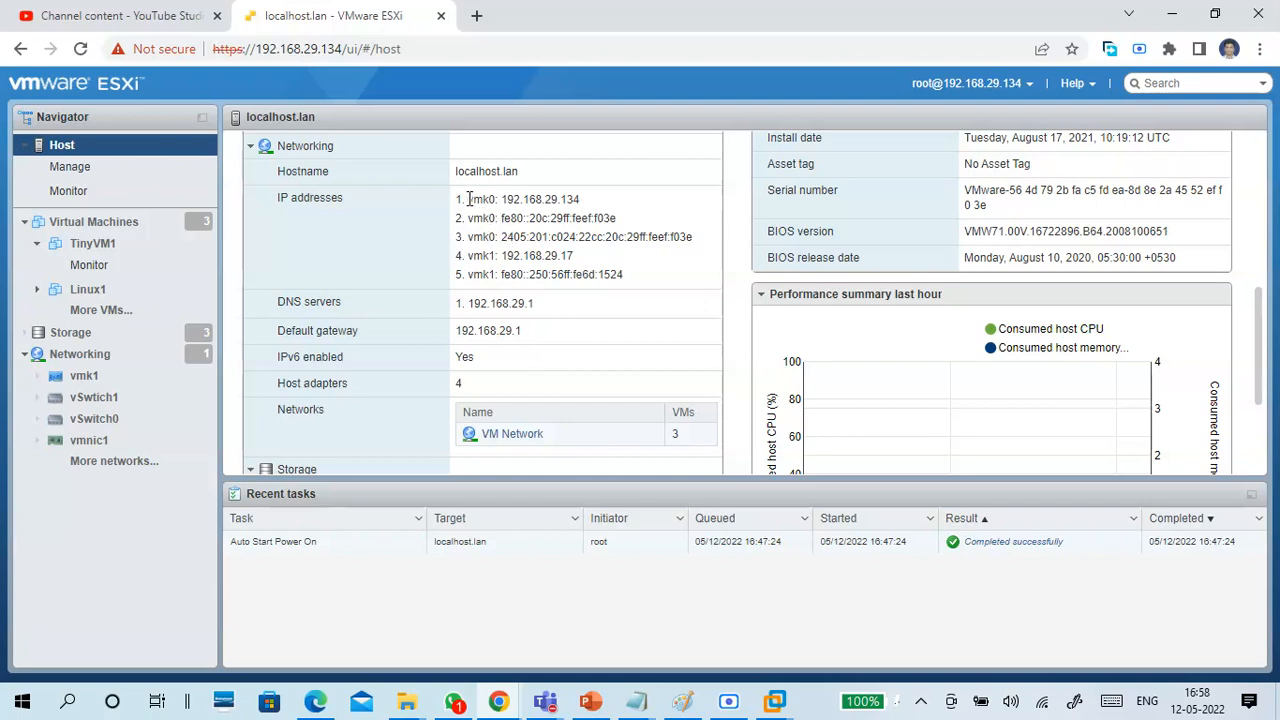
pyautogui.moveTo(464, 200); pyautogui.dragTo(500, 200)
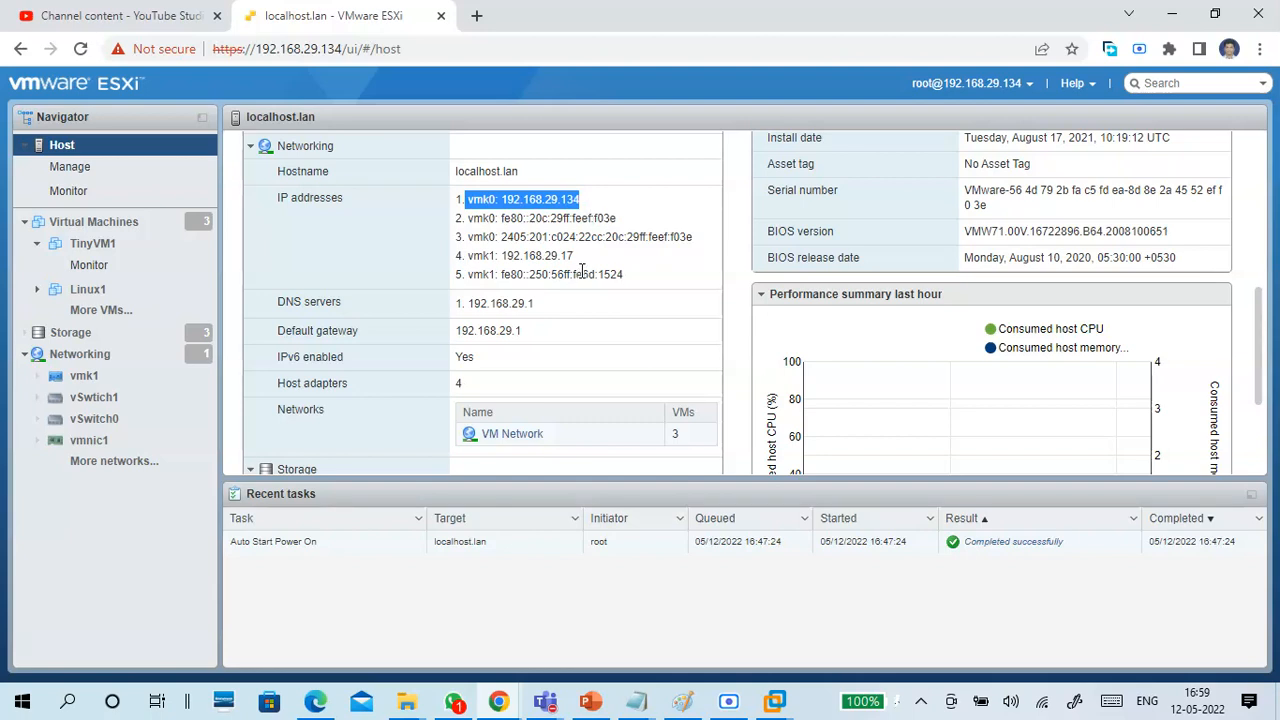
pyautogui.click(580, 200)
pyautogui.moveTo(580, 199); pyautogui.dragTo(460, 200)
pyautogui.click(569, 256)
pyautogui.moveTo(569, 256); pyautogui.dragTo(462, 256)
pyautogui.moveTo(502, 218); pyautogui.dragTo(569, 274)
pyautogui.click(594, 274)
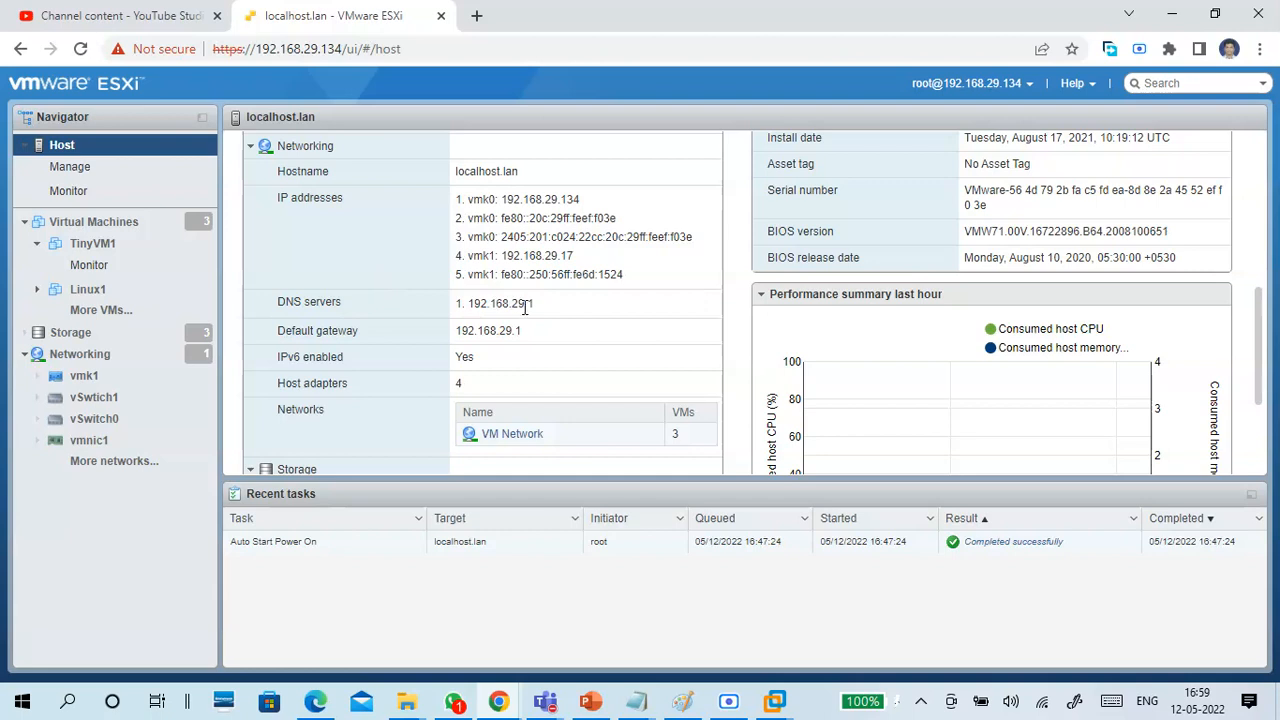
# Examine the host's DNS server and default gateway, and recheck the list of IP addresses.
pyautogui.moveTo(536, 305); pyautogui.dragTo(462, 305)
pyautogui.moveTo(526, 331); pyautogui.dragTo(447, 337)
pyautogui.scroll(-2, 440, 367)
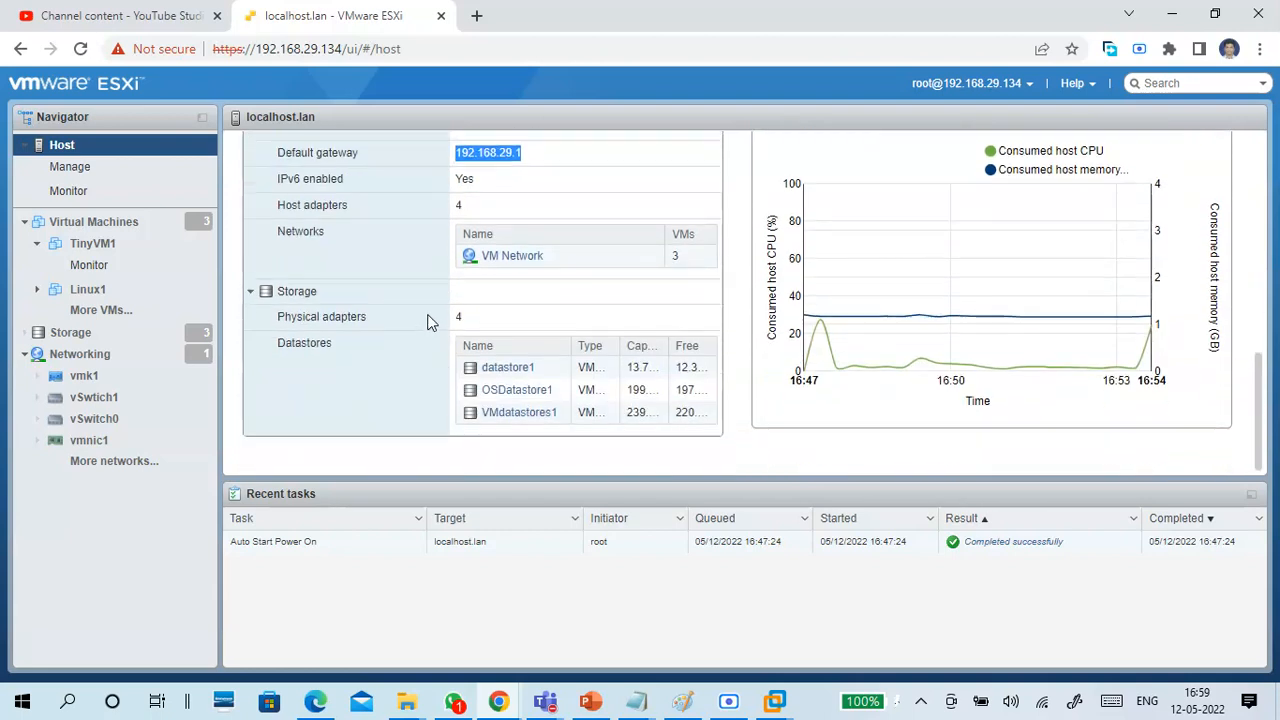
pyautogui.scroll(2, 418, 283)
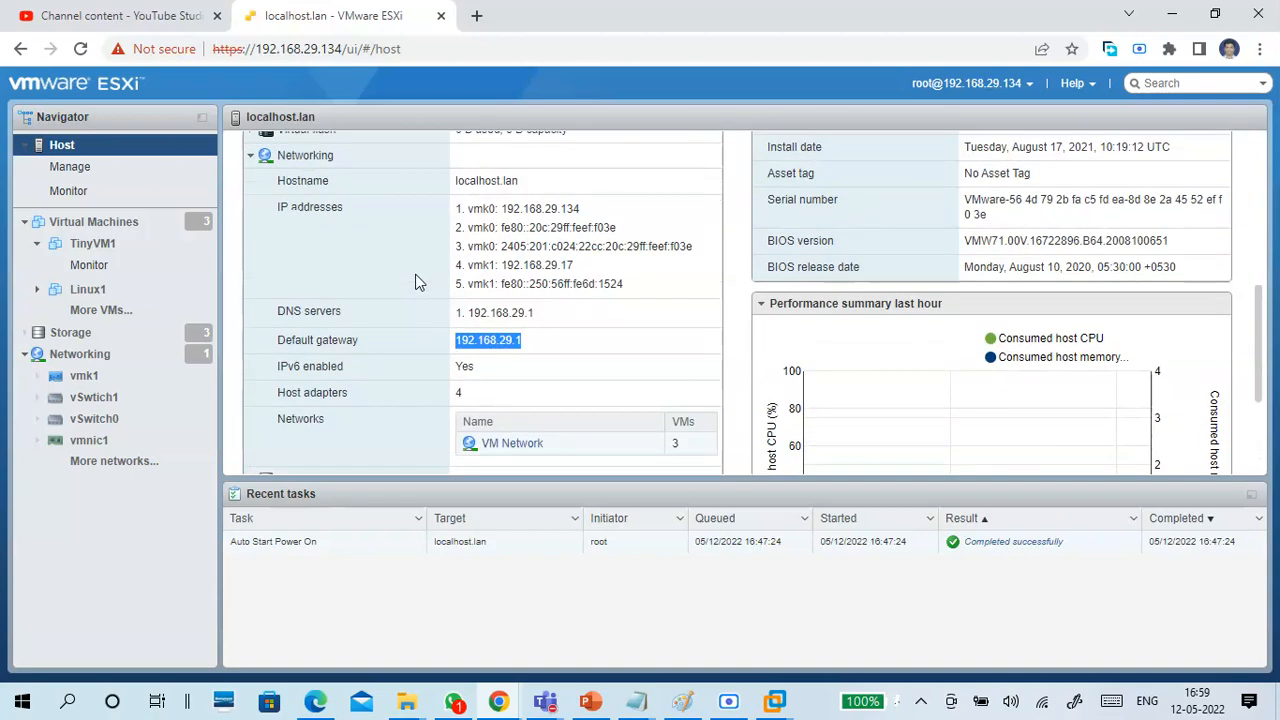
pyautogui.click(474, 209)
pyautogui.moveTo(474, 209); pyautogui.dragTo(590, 313)
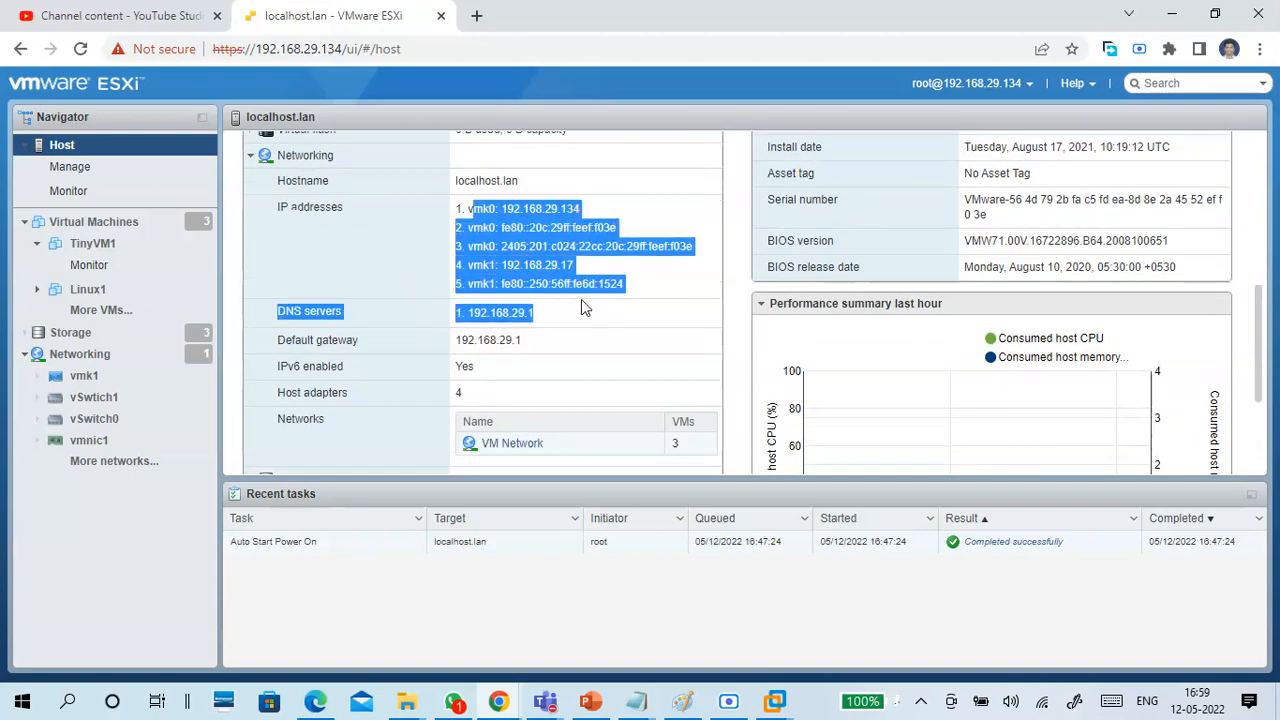
# Review the host's performance chart and System Information, and check the vMotion details under Configuration.
pyautogui.scroll(-2, 568, 292)
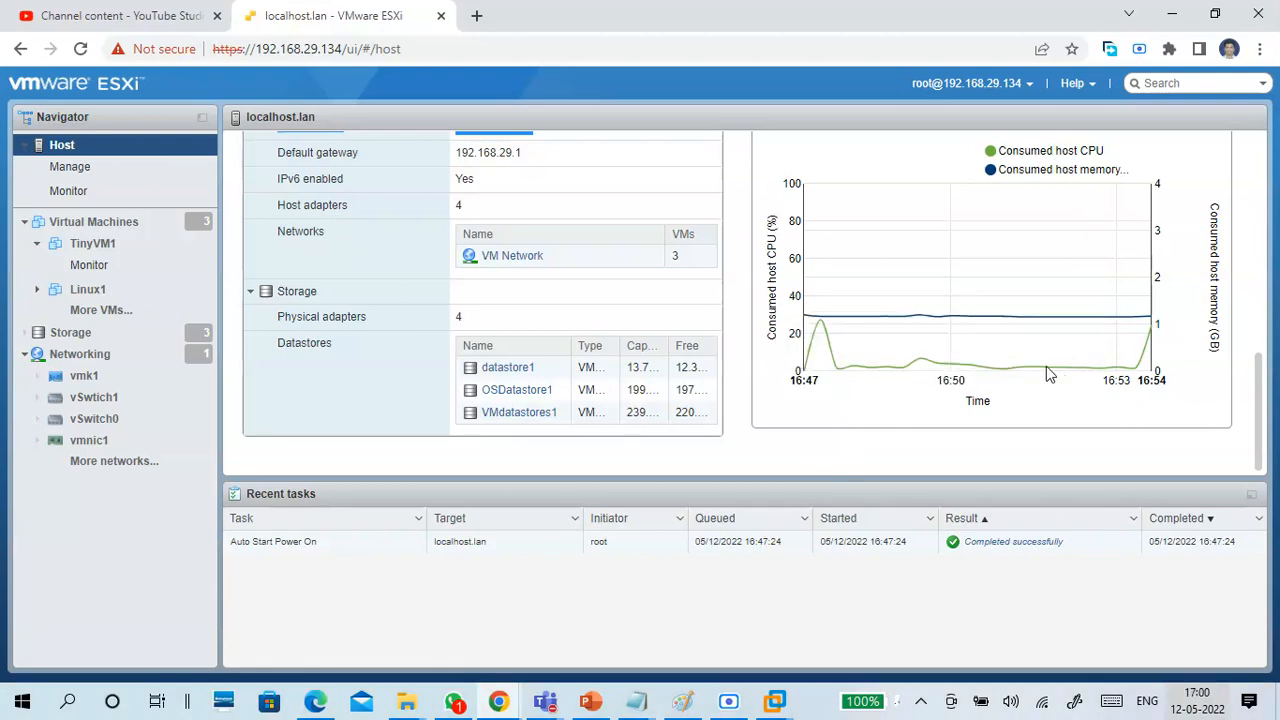
pyautogui.moveTo(1260, 368); pyautogui.dragTo(1264, 237)
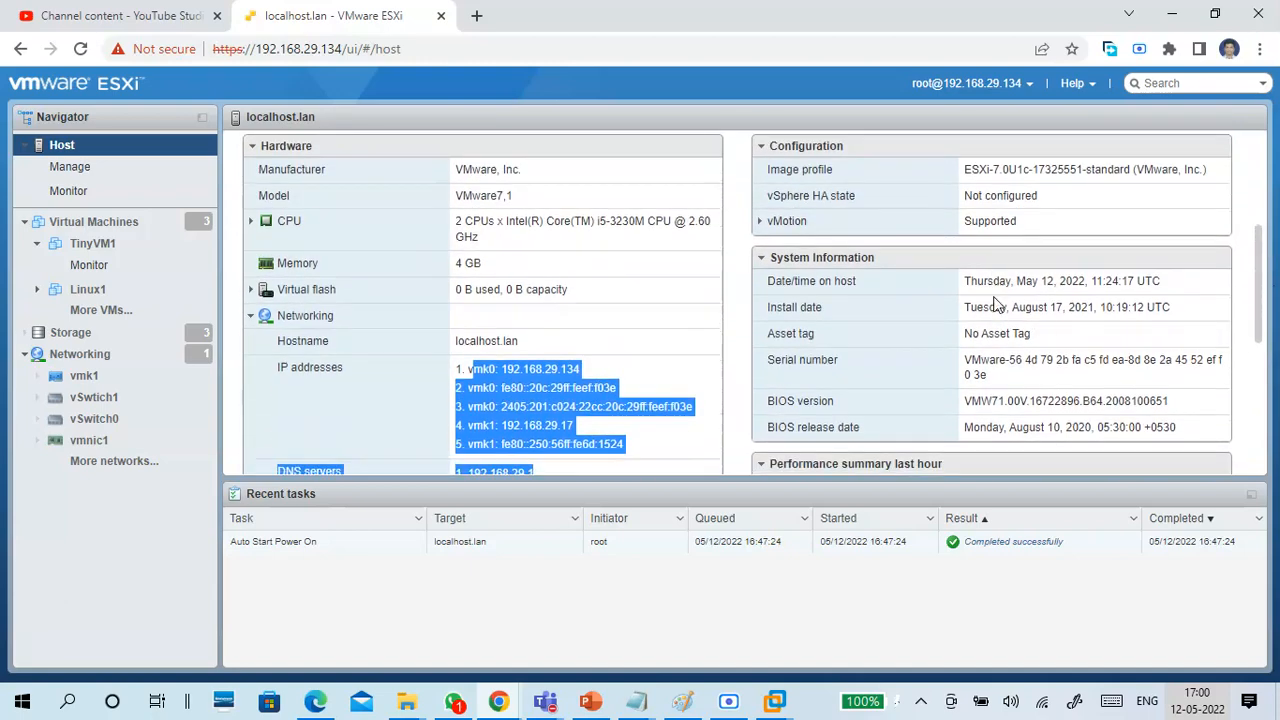
pyautogui.moveTo(998, 278); pyautogui.dragTo(1093, 425)
pyautogui.click(1090, 420)
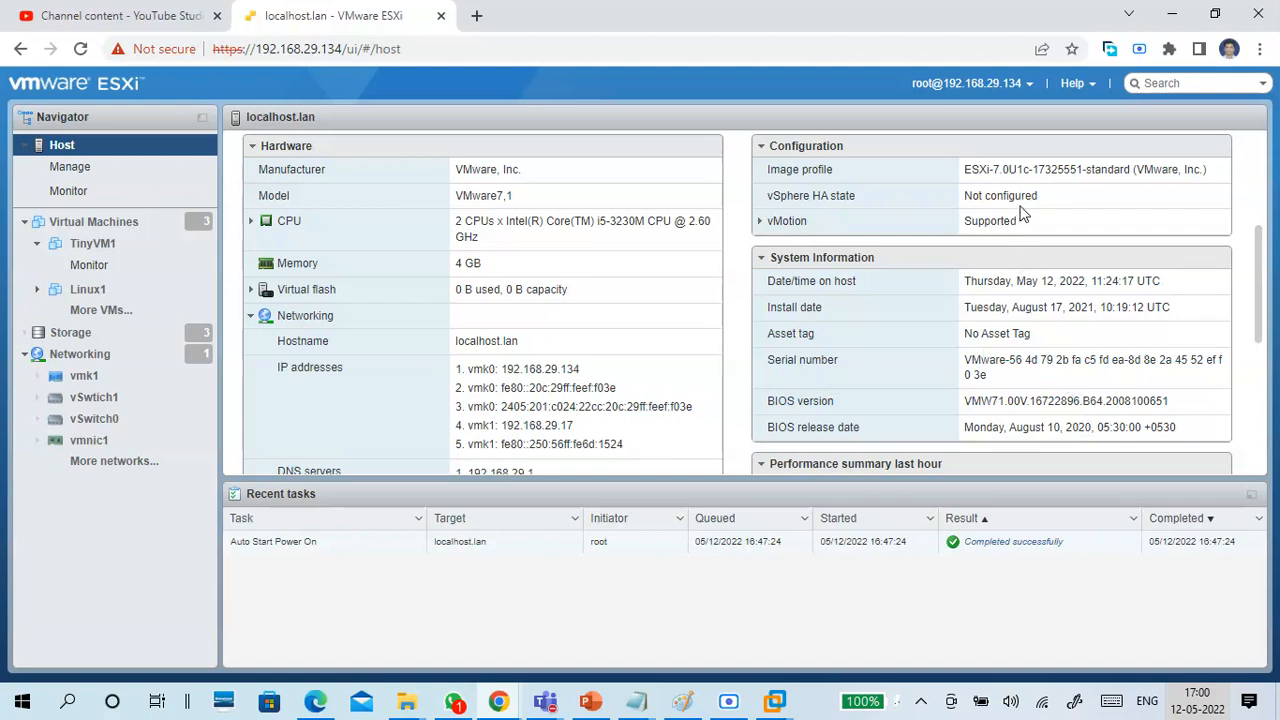
pyautogui.click(772, 229)
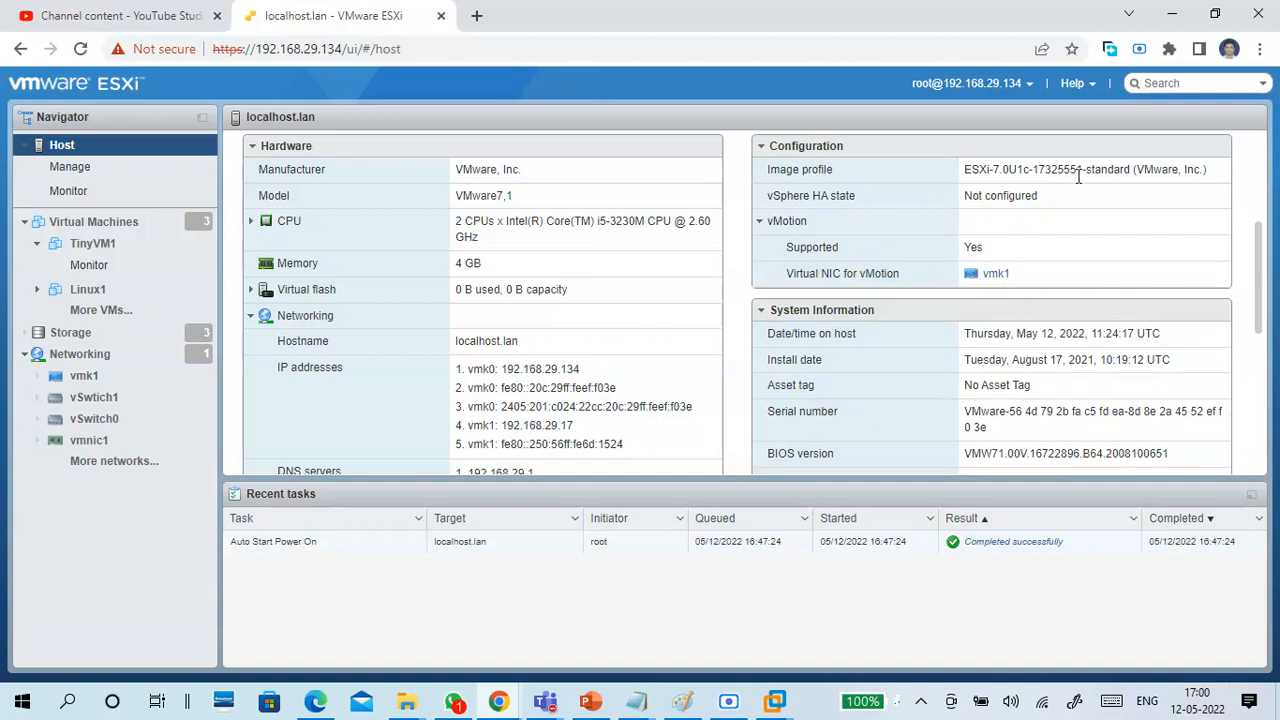
pyautogui.click(759, 224)
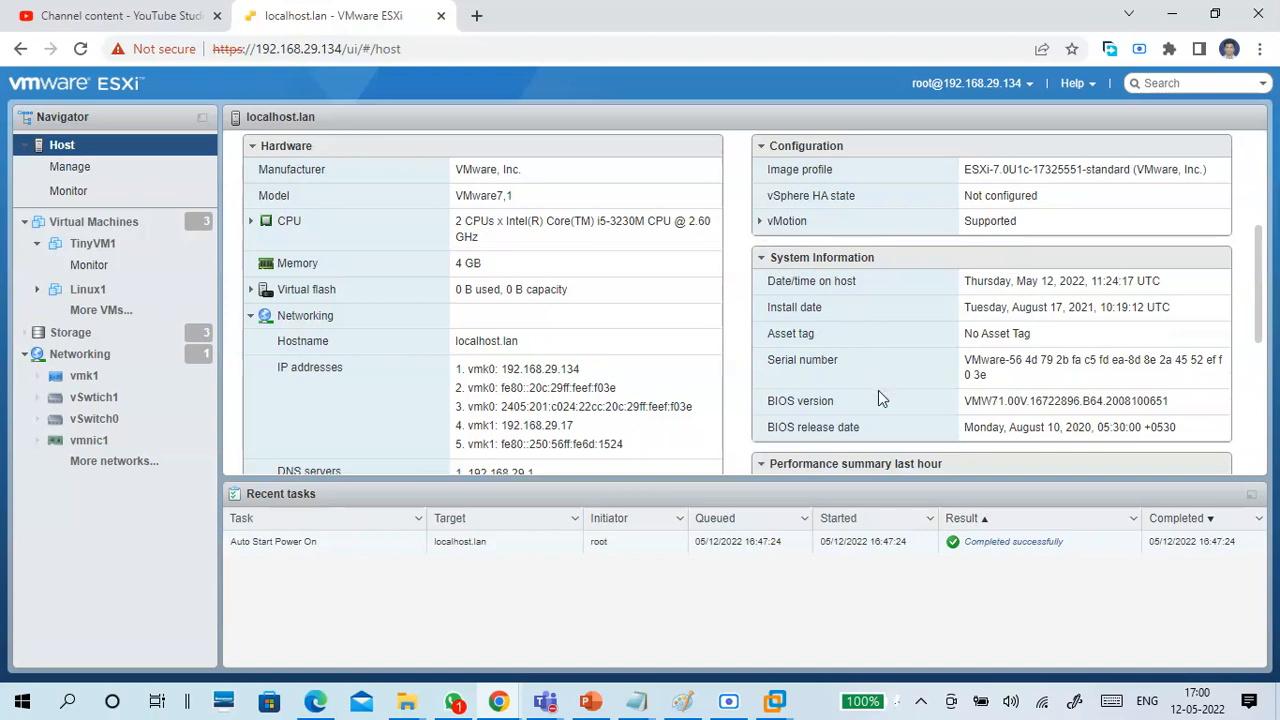
# Examine the Auto Start Power On entry in Recent tasks, including its queued and started times.
pyautogui.scroll(-2, 877, 394)
pyautogui.scroll(-2, 710, 450)
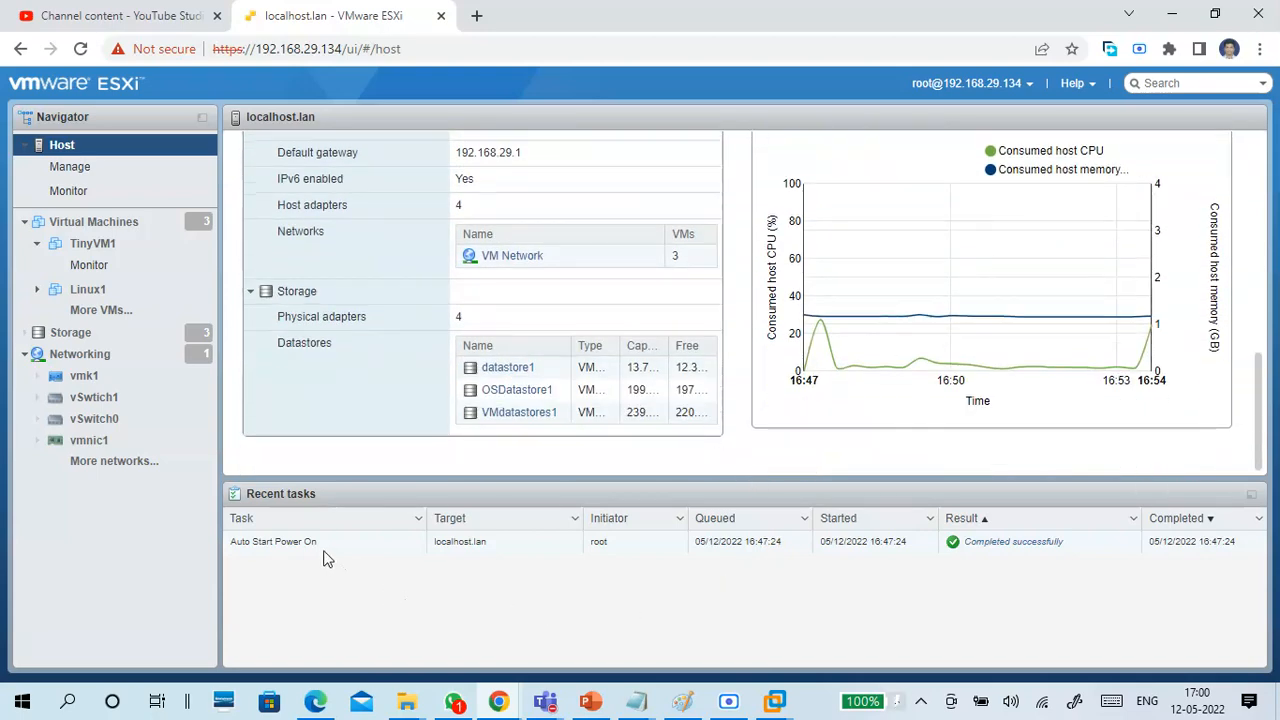
pyautogui.moveTo(329, 551); pyautogui.dragTo(242, 569)
pyautogui.click(275, 574)
pyautogui.moveTo(911, 549); pyautogui.dragTo(697, 541)
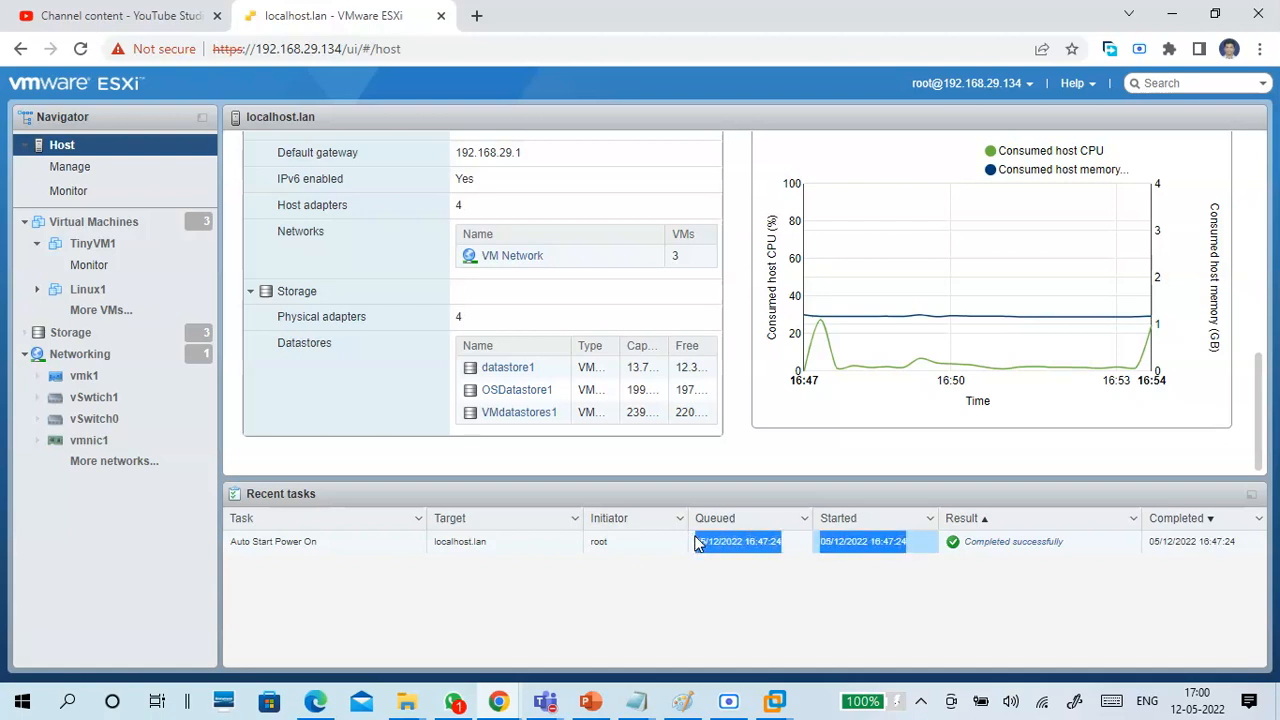
pyautogui.click(655, 590)
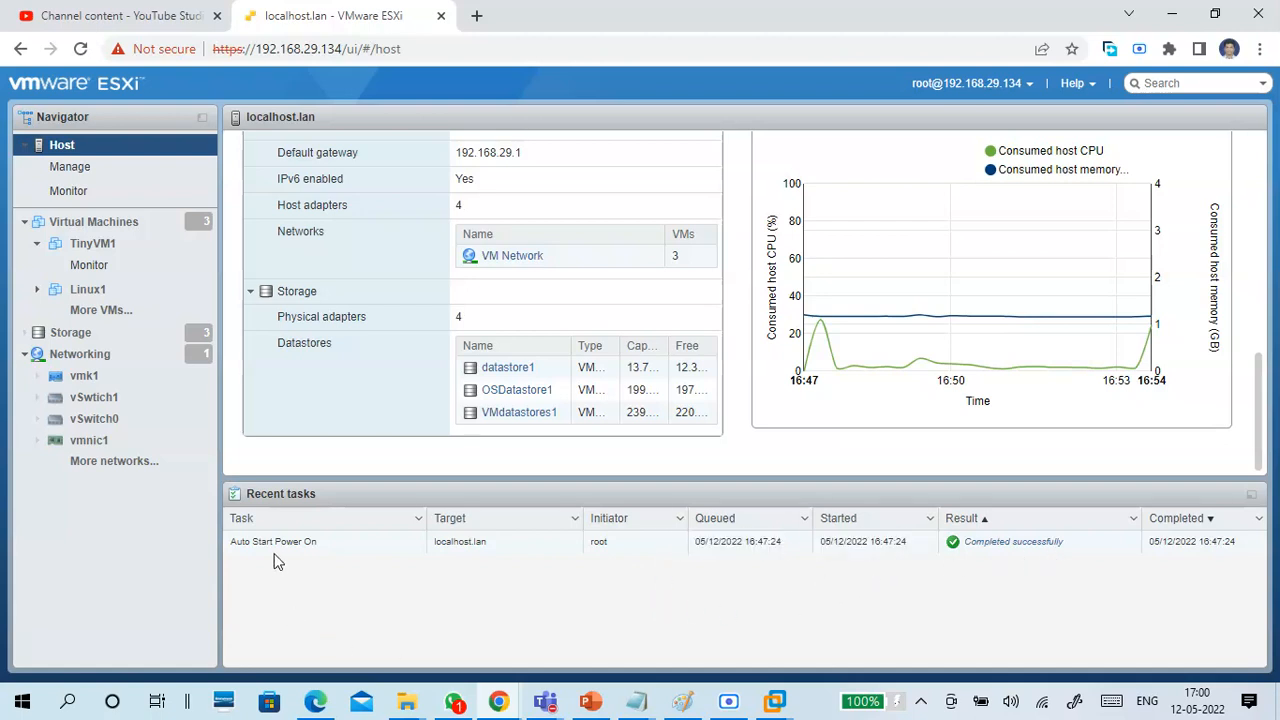
# Go to the host's Manage page and display the Advanced settings among the system options.
pyautogui.click(68, 170)
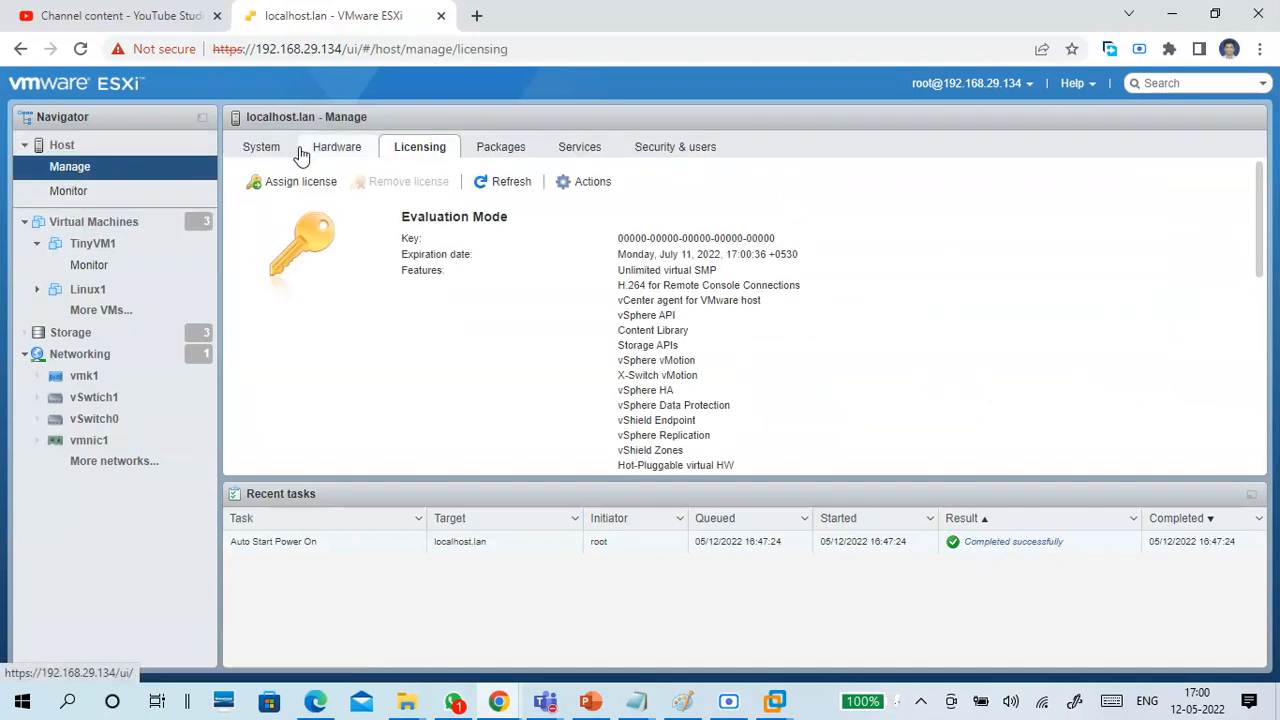
pyautogui.click(263, 148)
pyautogui.click(72, 153)
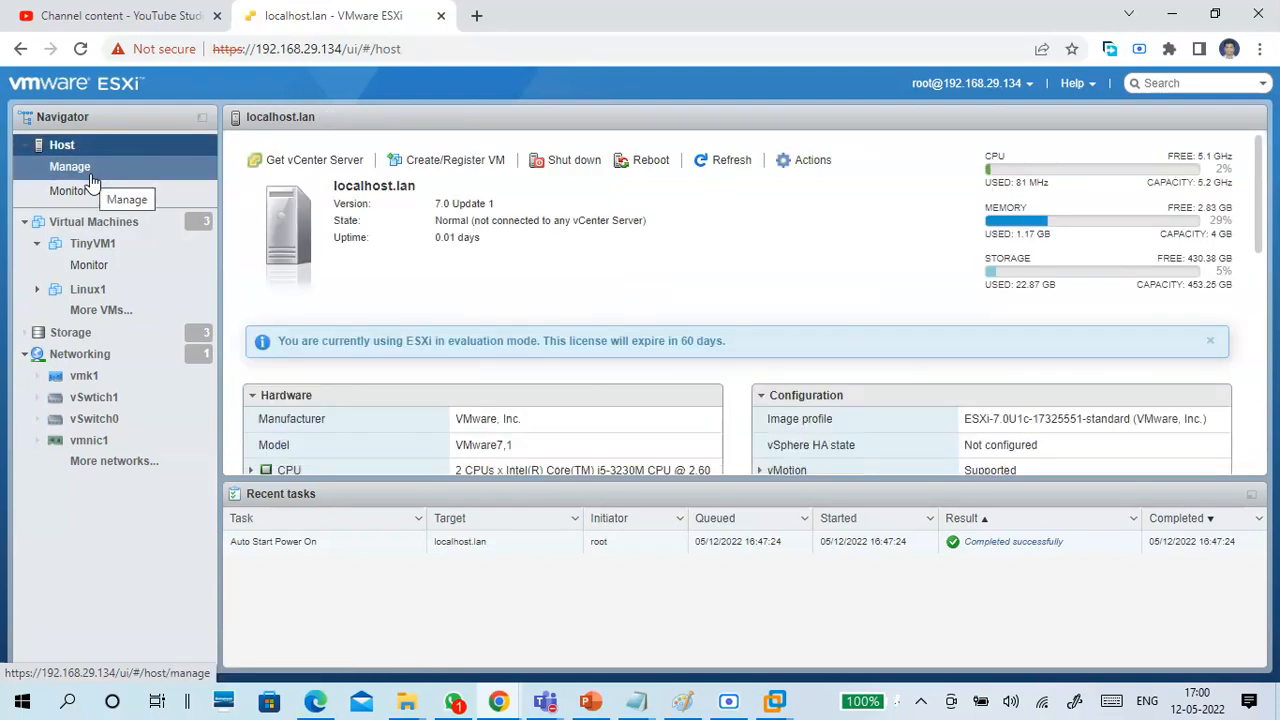
pyautogui.click(91, 178)
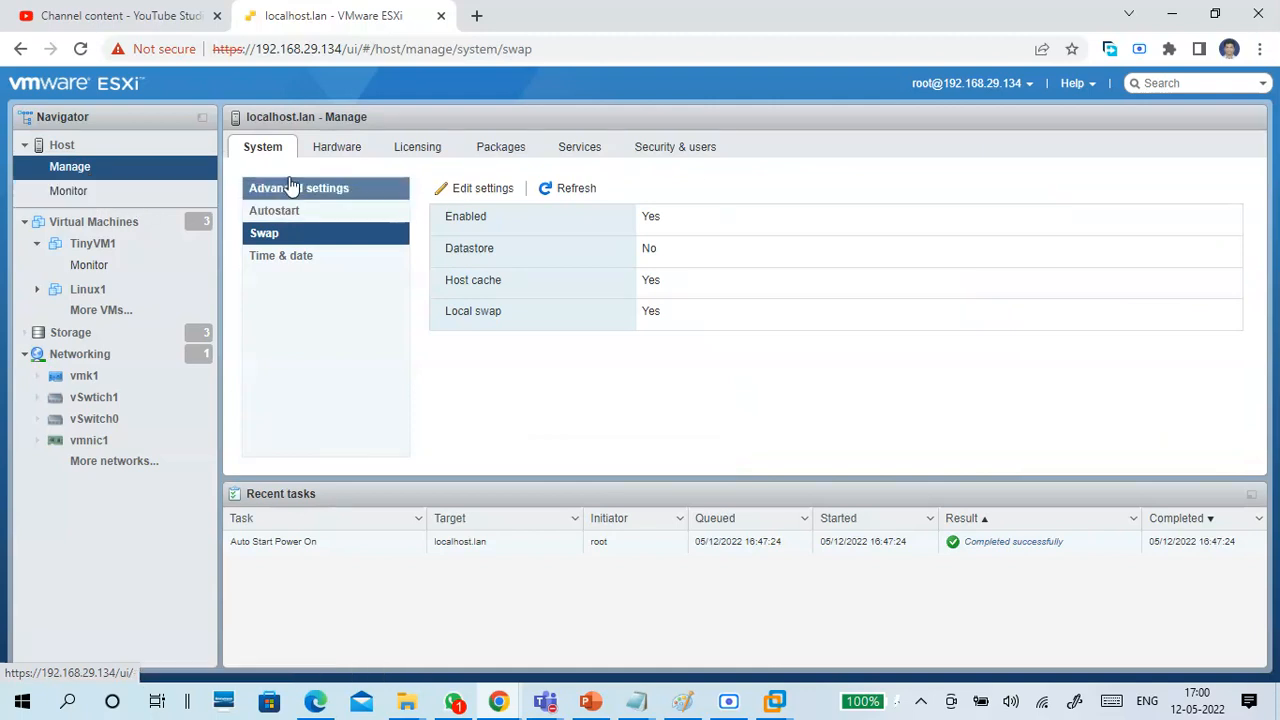
pyautogui.click(91, 172)
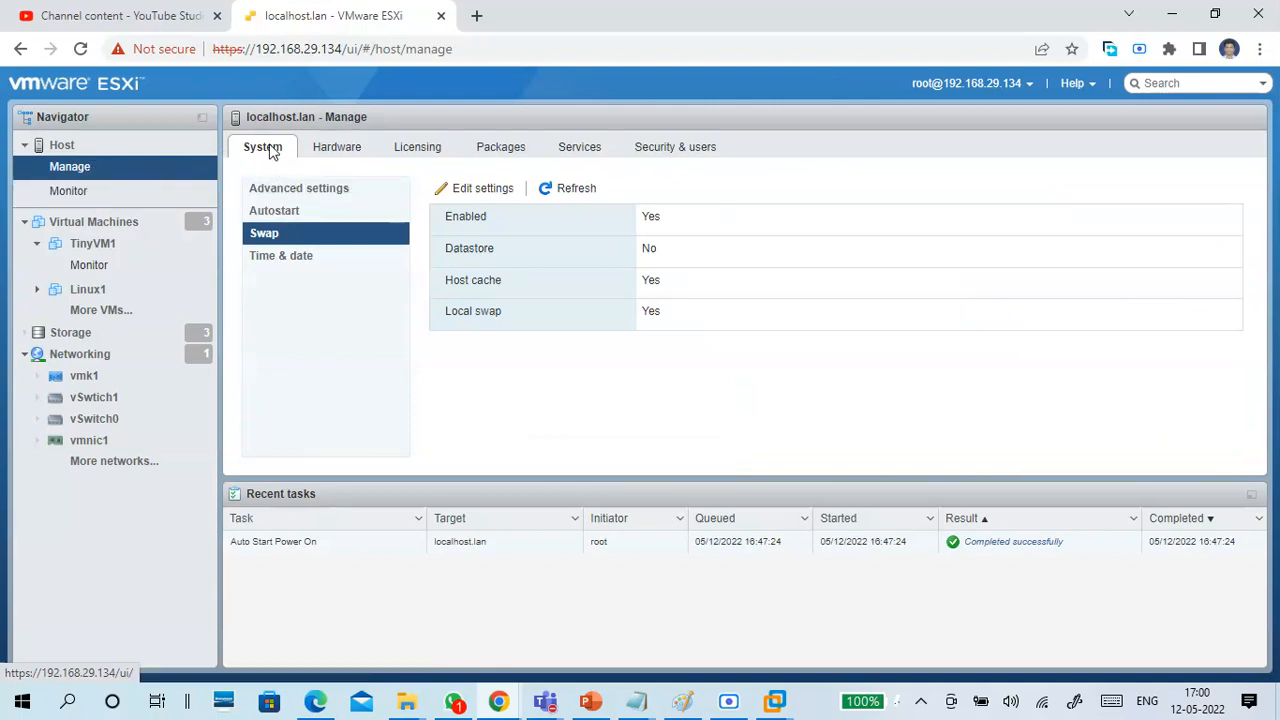
pyautogui.click(291, 192)
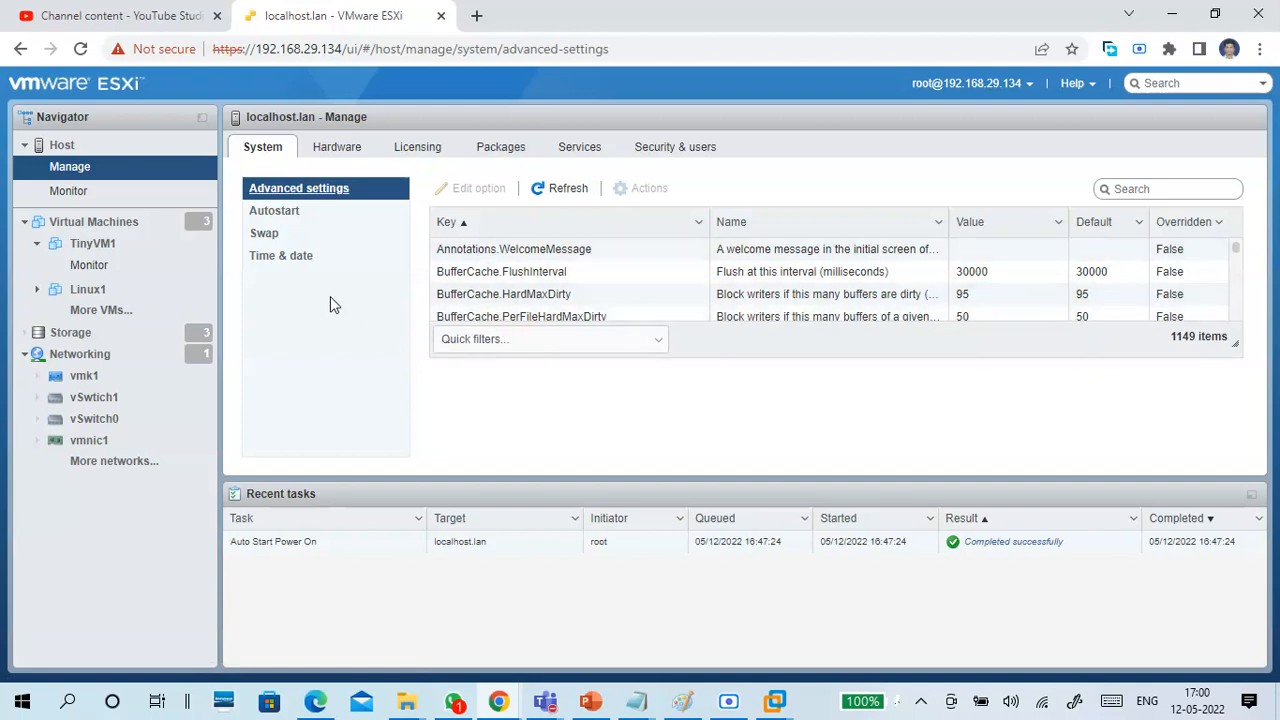
# Review the host's Autostart settings with its virtual machine list, plus the Swap and Time & date settings.
pyautogui.click(345, 212)
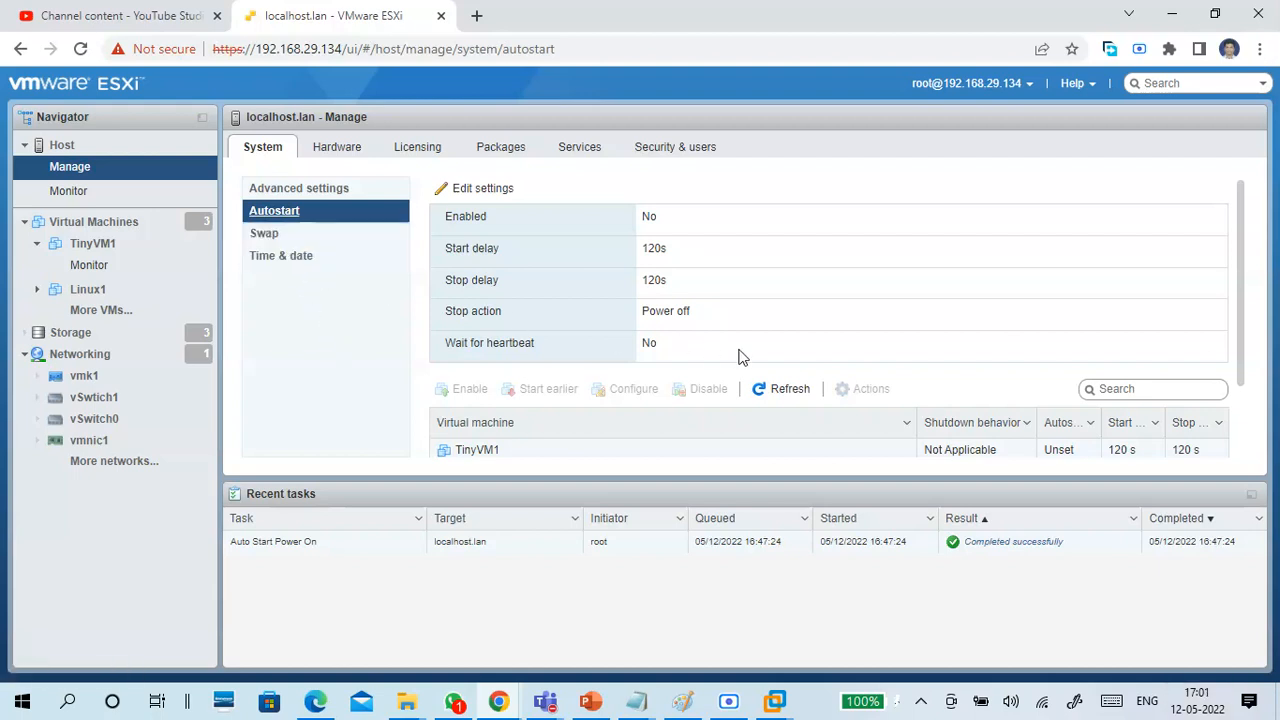
pyautogui.scroll(-1, 684, 408)
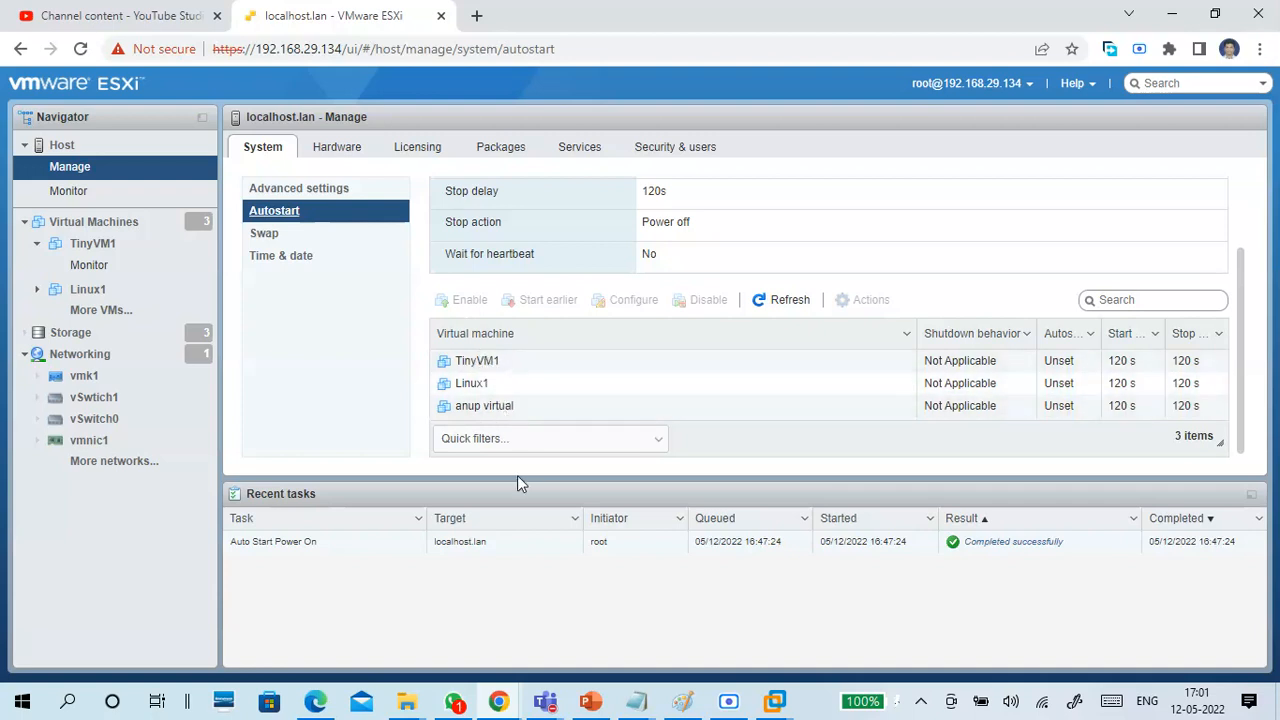
pyautogui.click(303, 244)
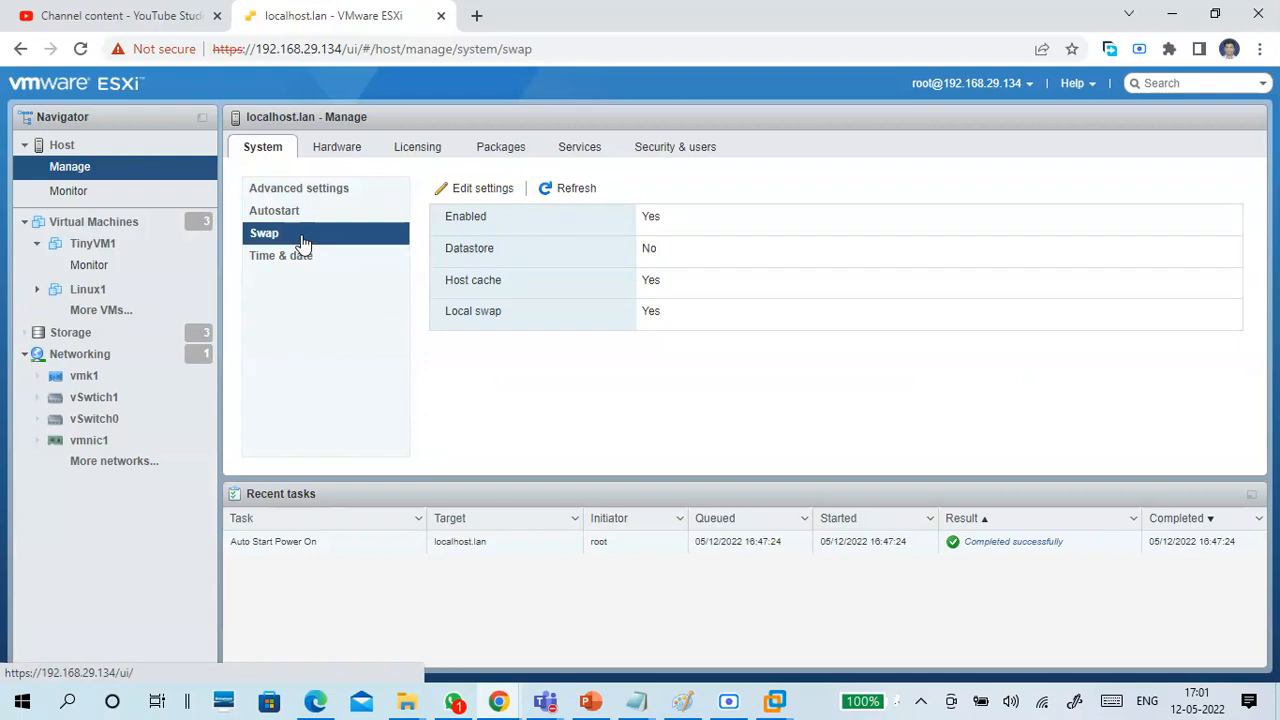
pyautogui.click(308, 258)
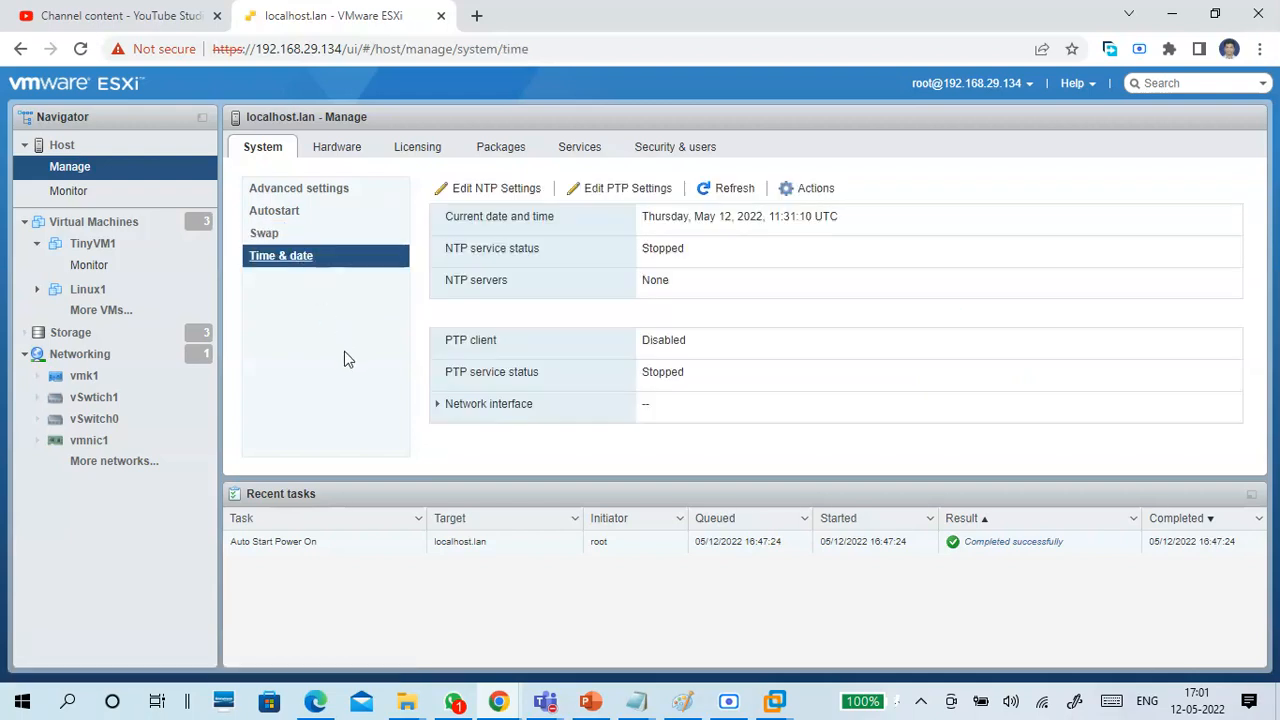
# Review the host's PCI Devices list and Power Management policy in the hardware settings.
pyautogui.click(330, 147)
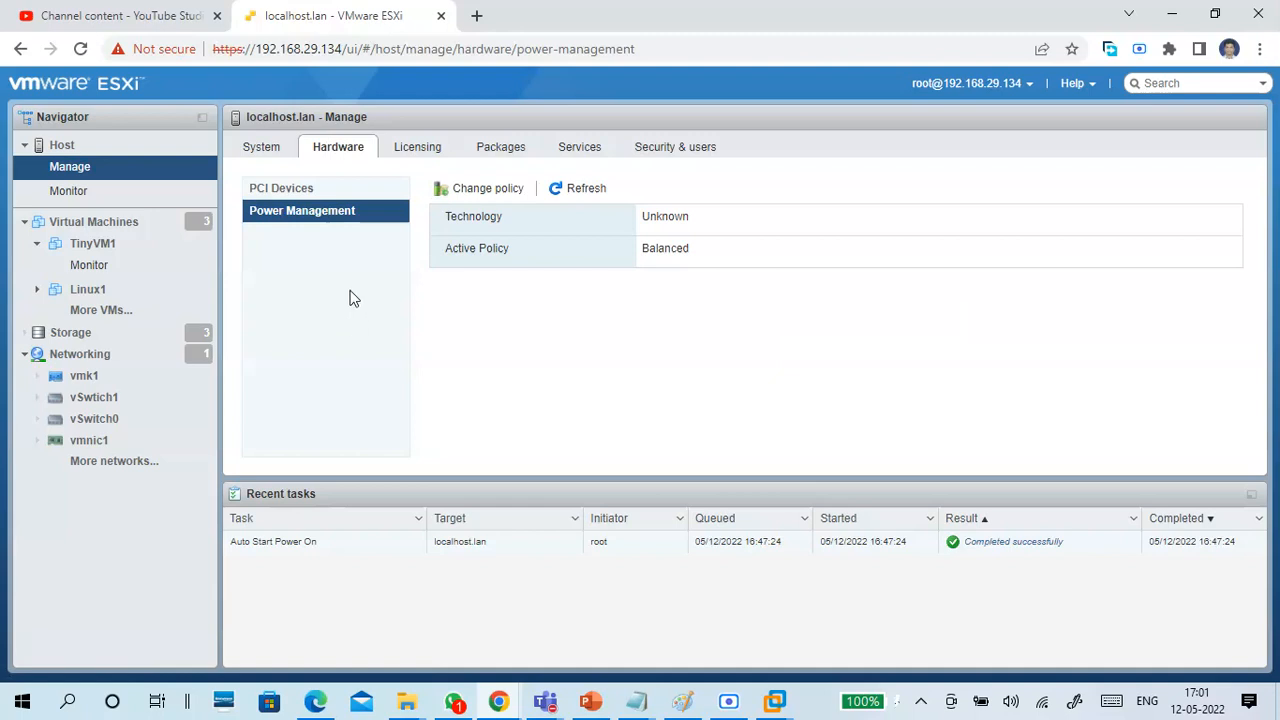
pyautogui.click(312, 192)
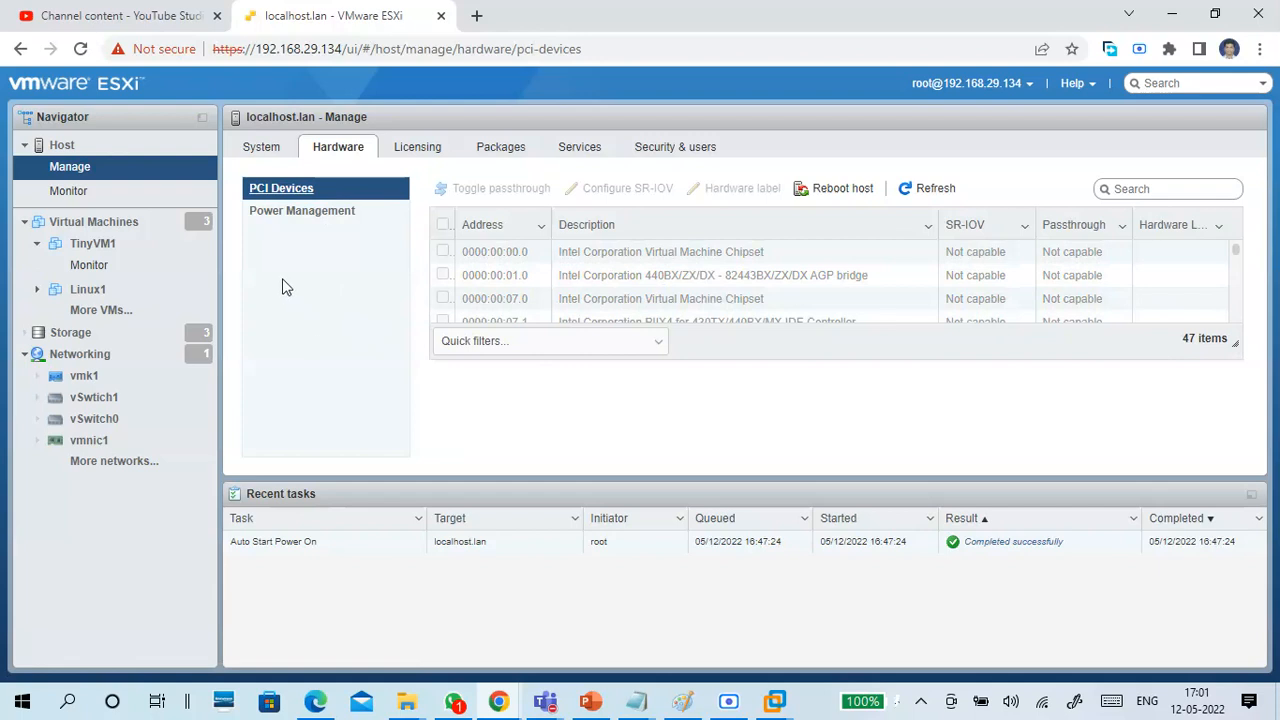
pyautogui.click(300, 213)
# Examine the host's licensing details and the Assign license form, leaving the form without entering a key.
pyautogui.click(420, 148)
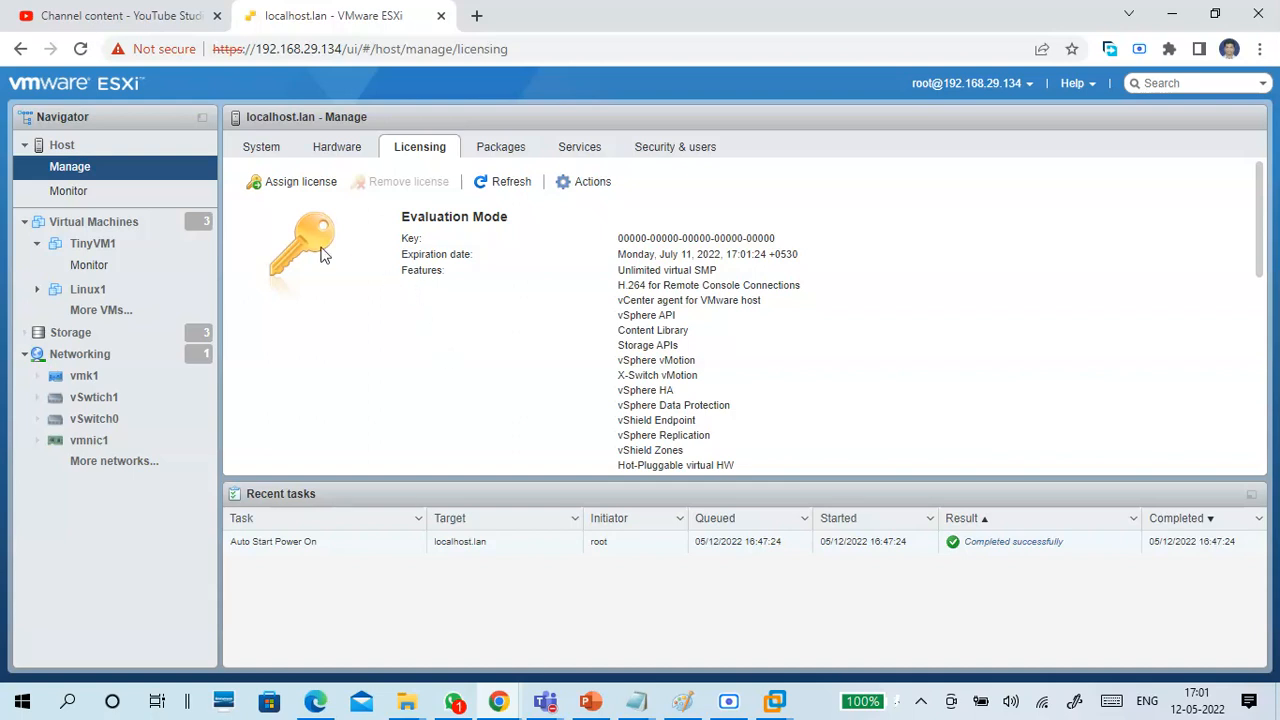
pyautogui.click(282, 184)
pyautogui.click(708, 309)
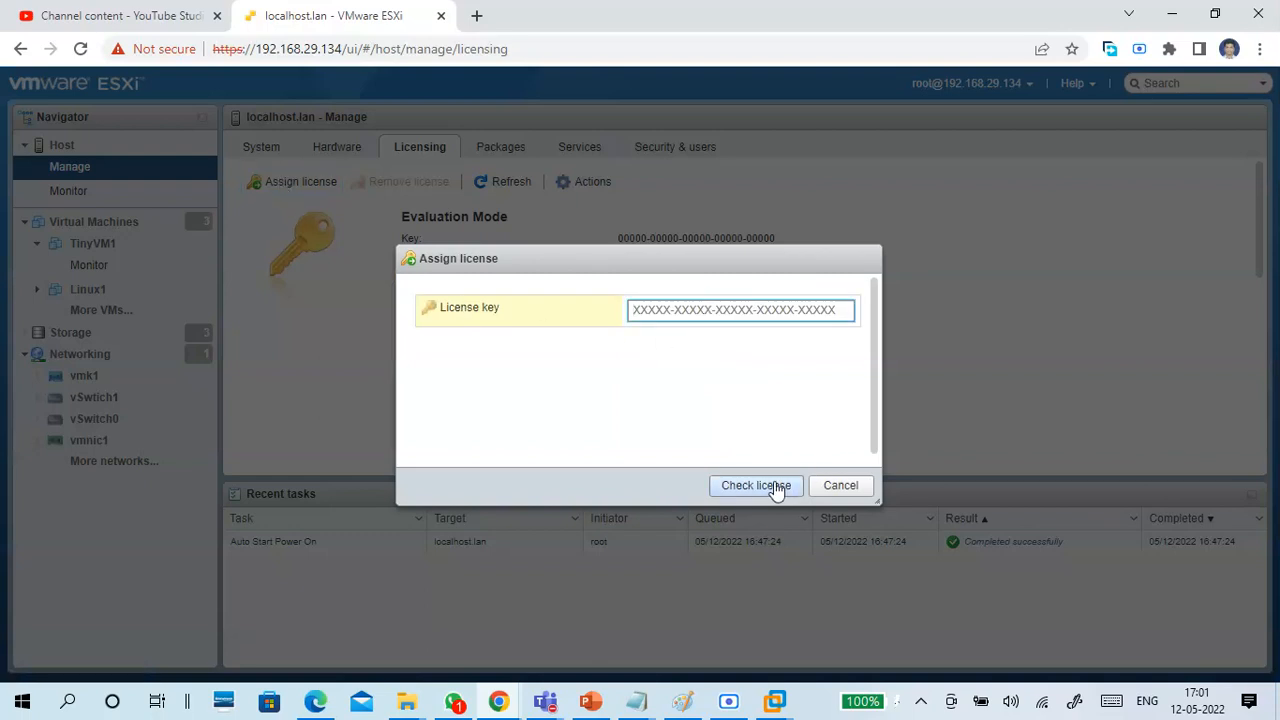
pyautogui.click(823, 487)
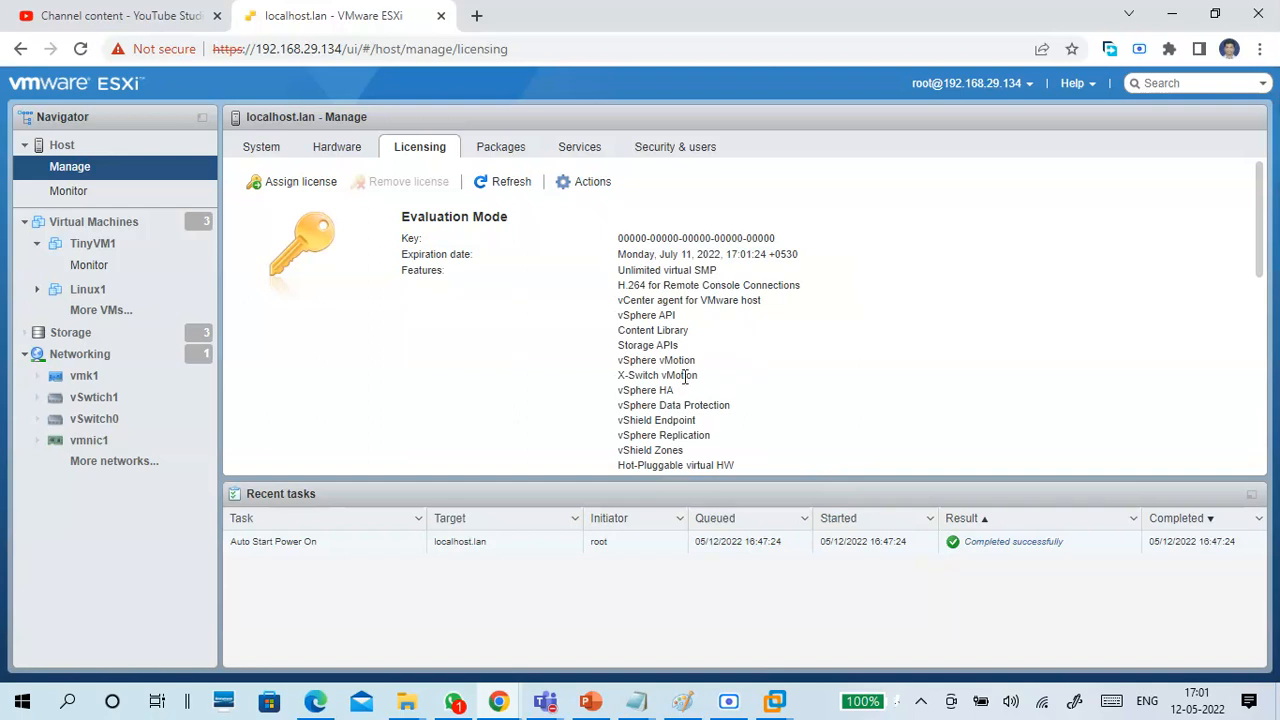
# Examine the host's list of installed software packages with their descriptions, versions, vendors and installation dates.
pyautogui.click(512, 155)
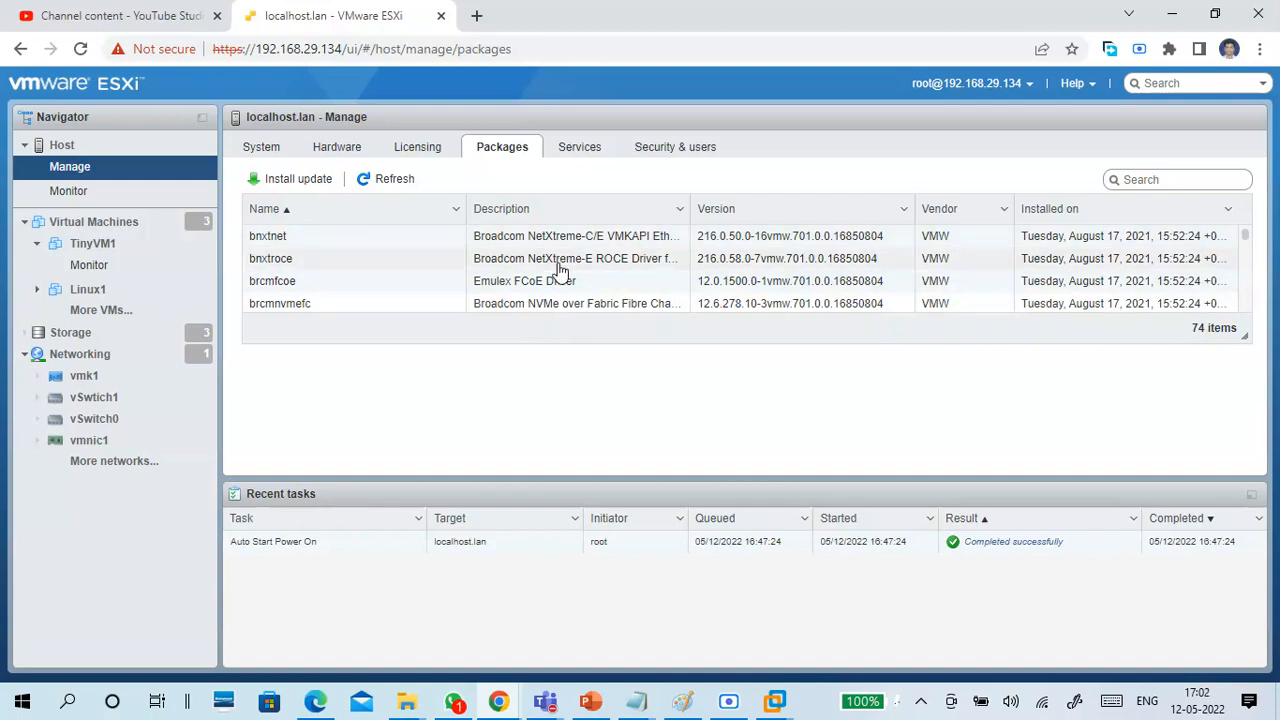
pyautogui.scroll(-1, 560, 270)
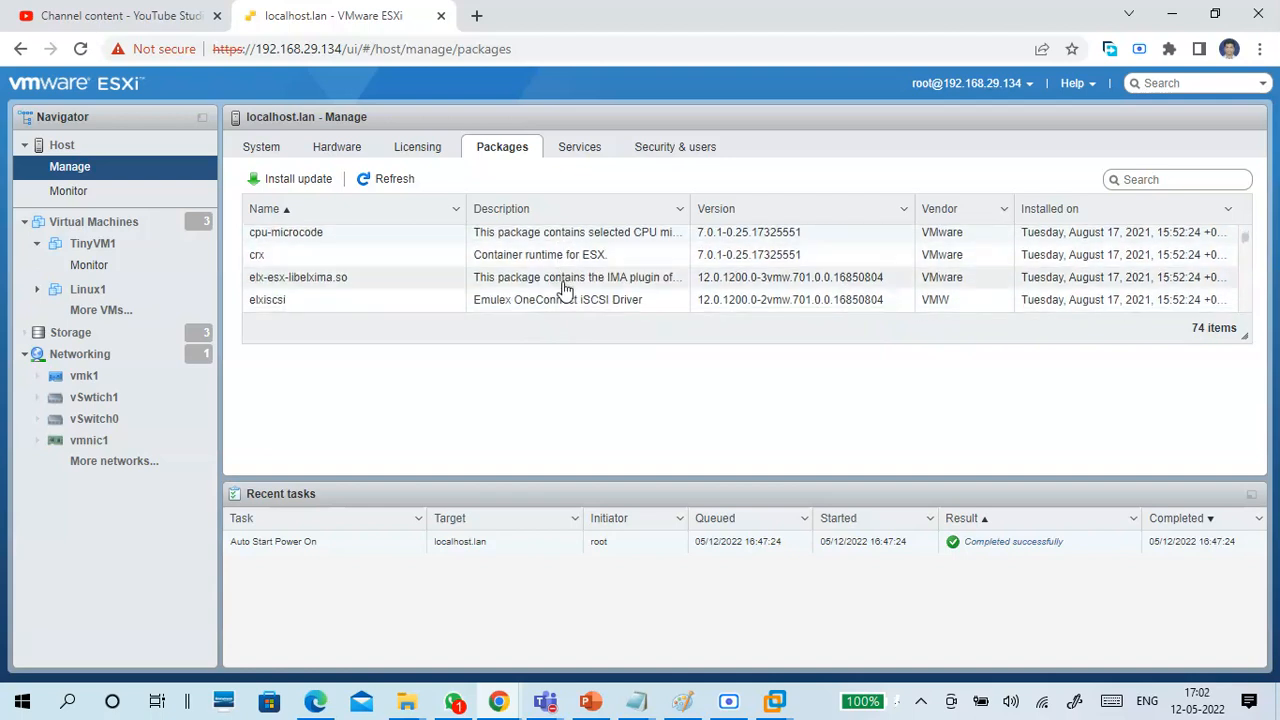
pyautogui.scroll(-1, 565, 290)
pyautogui.scroll(-3, 565, 290)
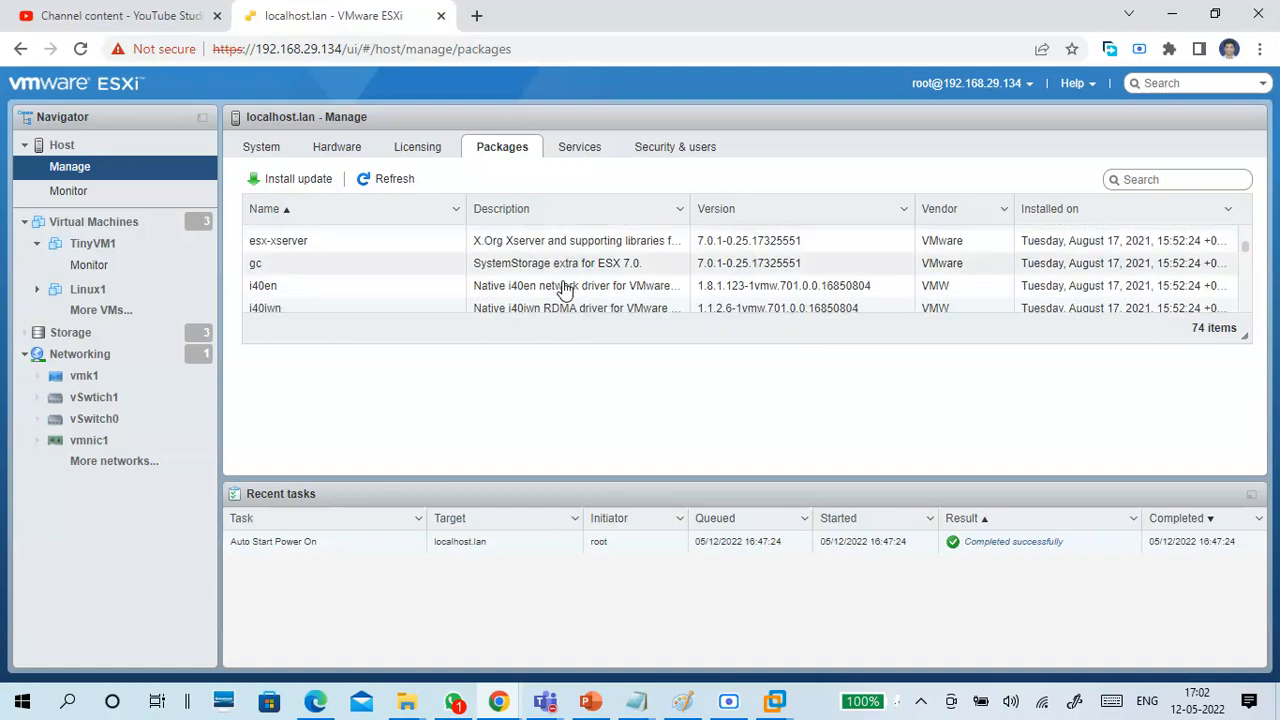
pyautogui.scroll(-4, 565, 295)
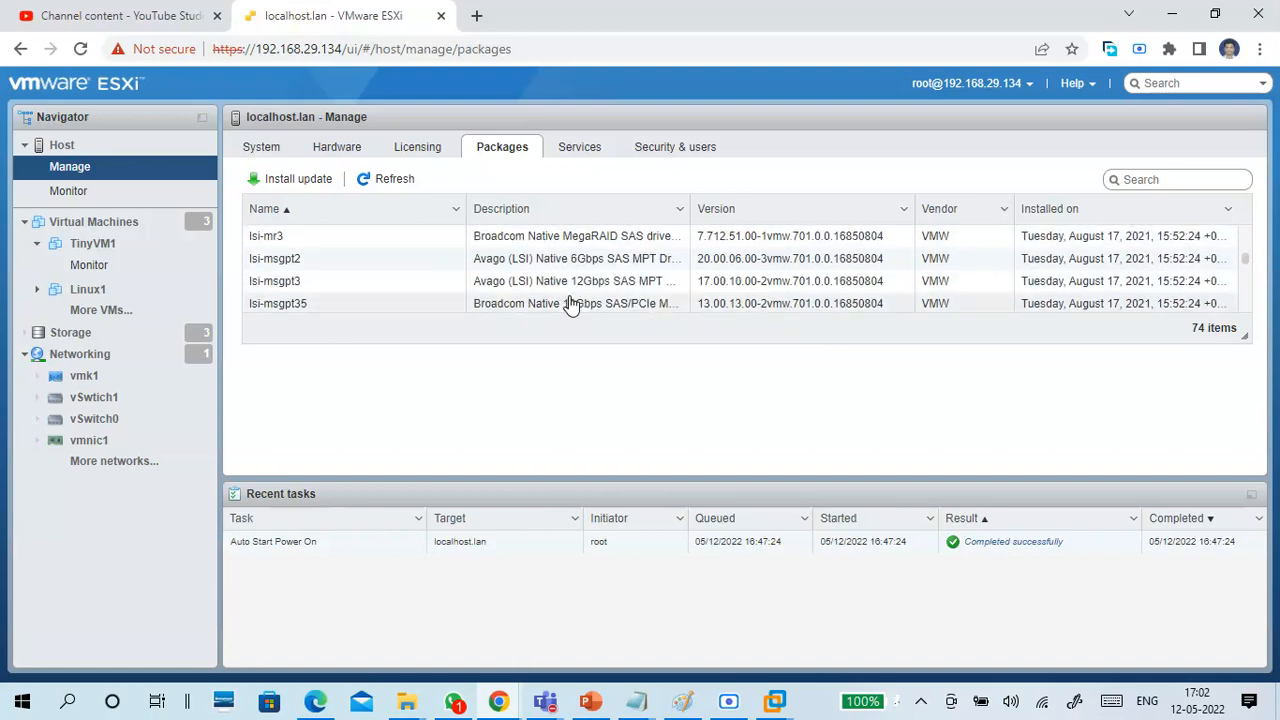
pyautogui.scroll(-2, 570, 305)
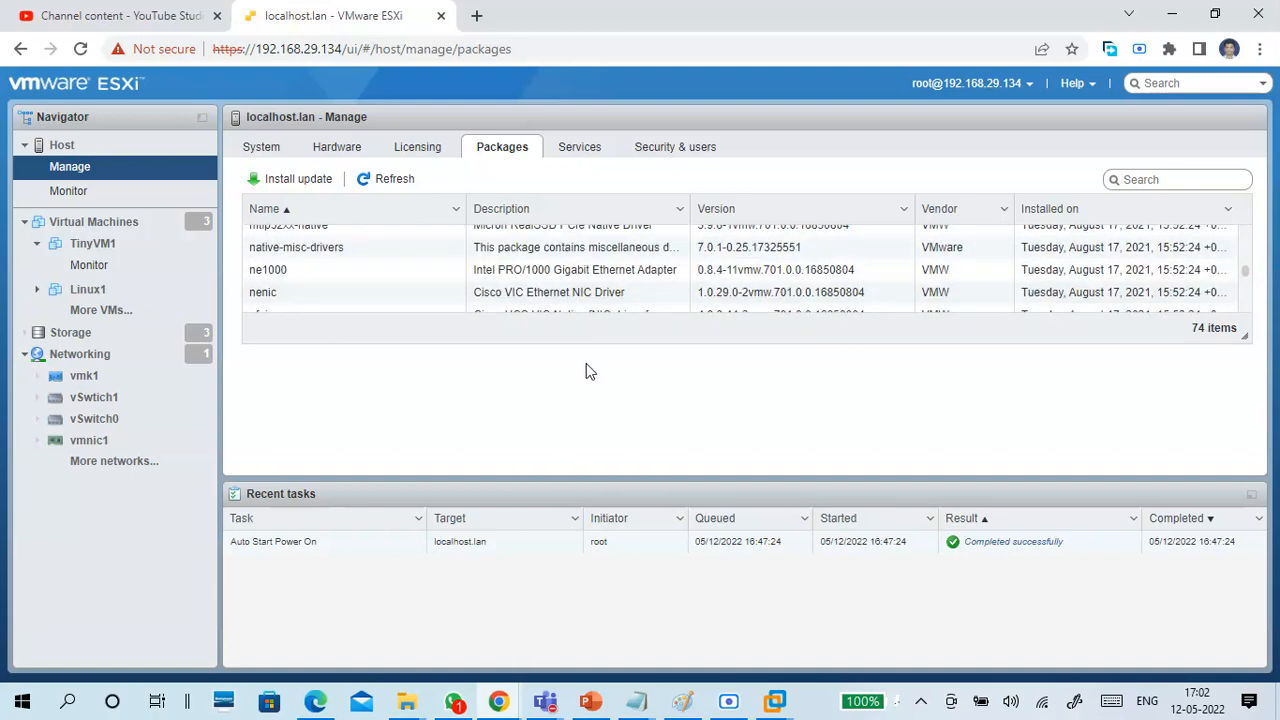
pyautogui.scroll(5, 588, 287)
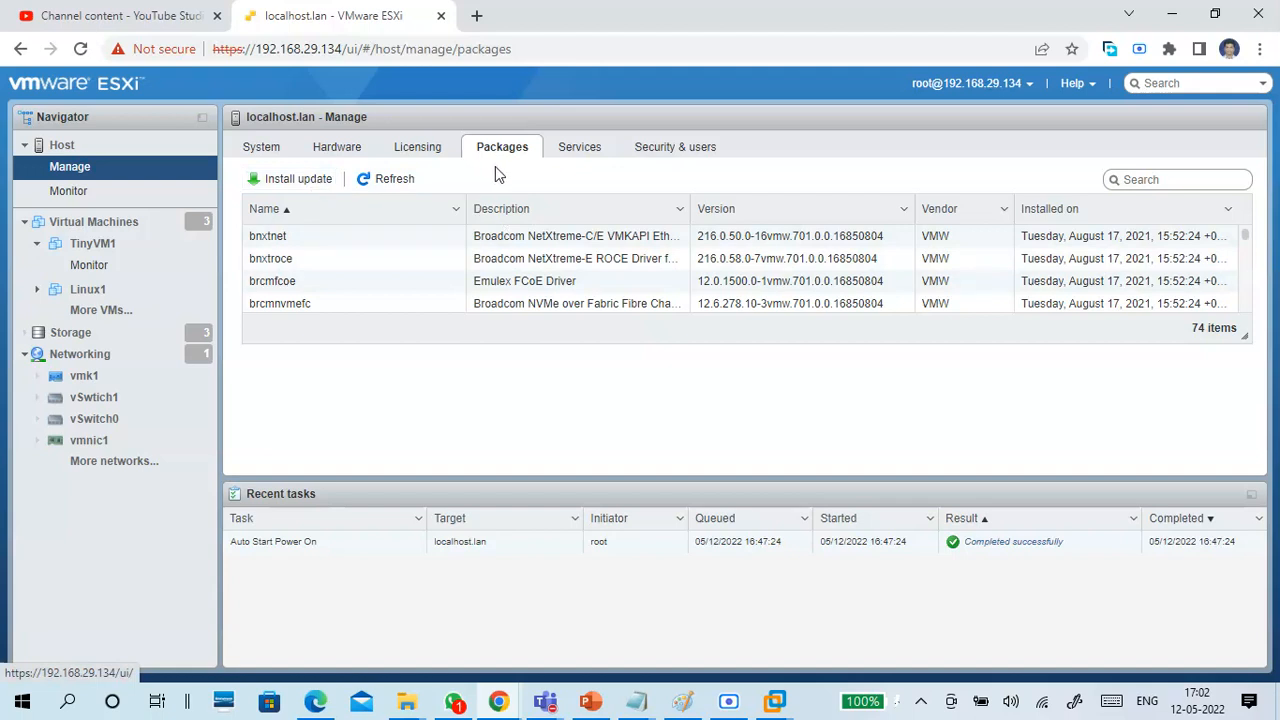
# Review the host's services list with each service's status, source and firewall rules.
pyautogui.click(568, 155)
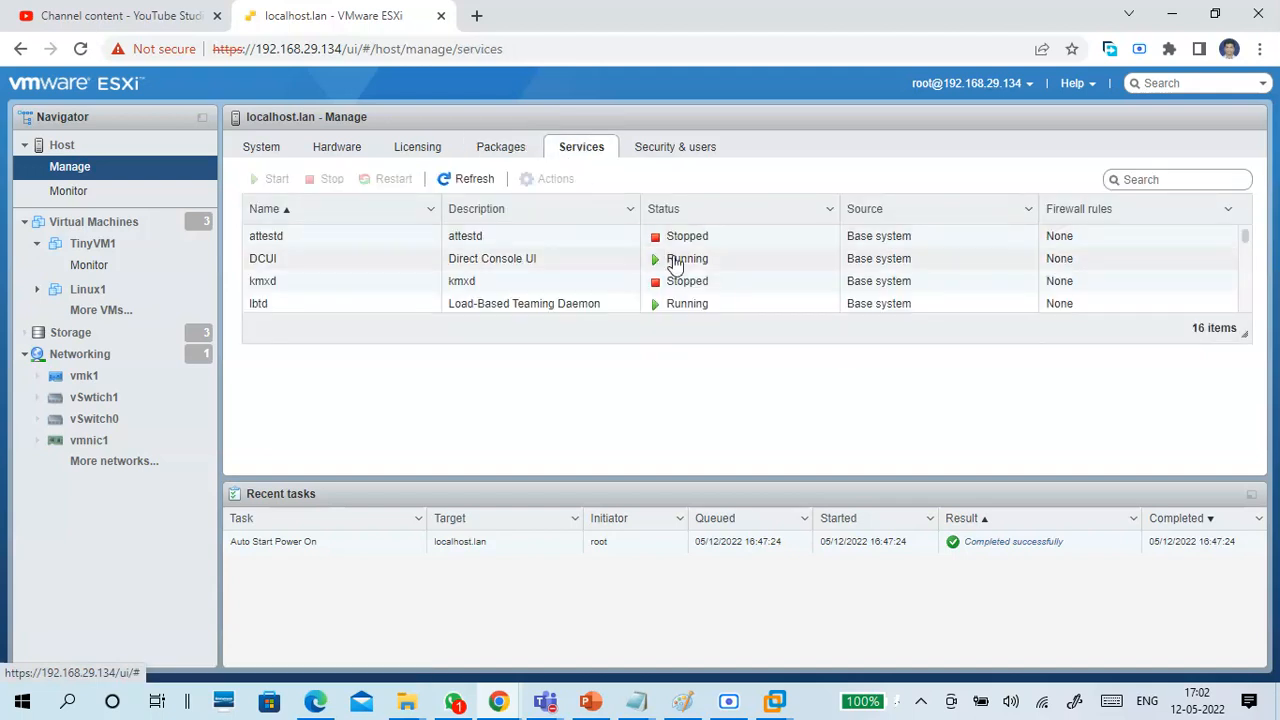
pyautogui.scroll(-3, 578, 300)
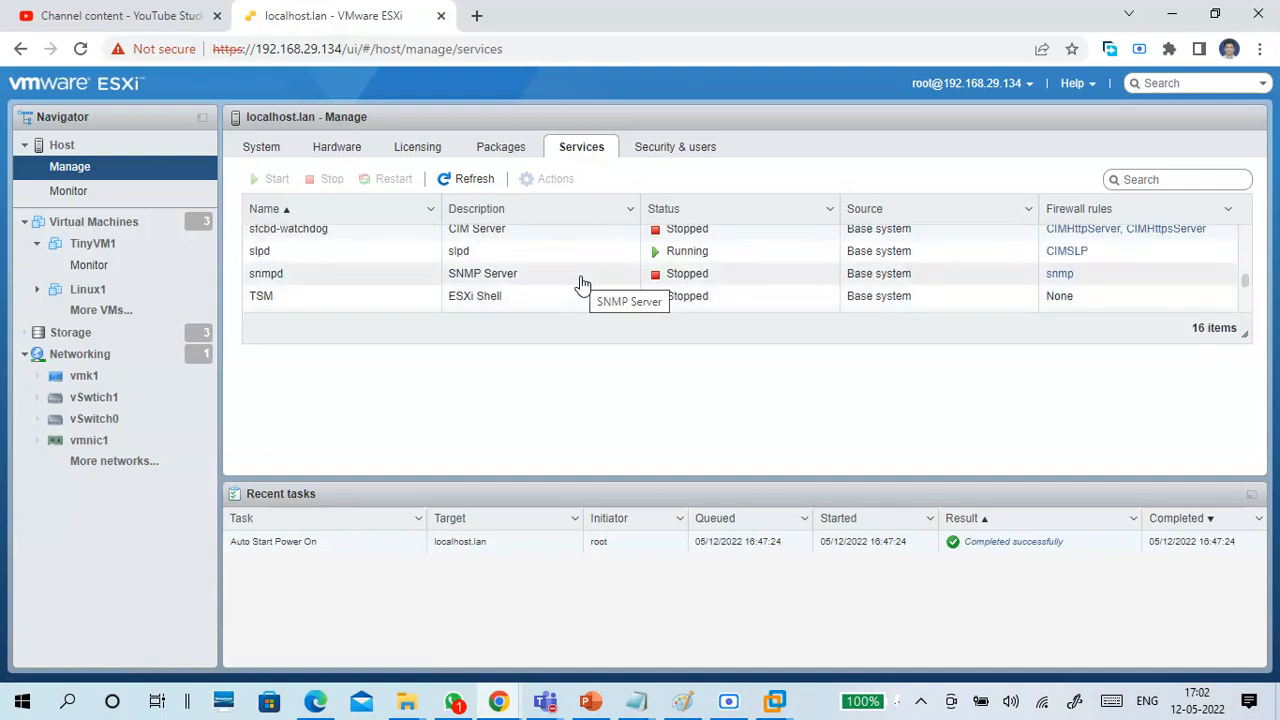
pyautogui.scroll(-2, 582, 285)
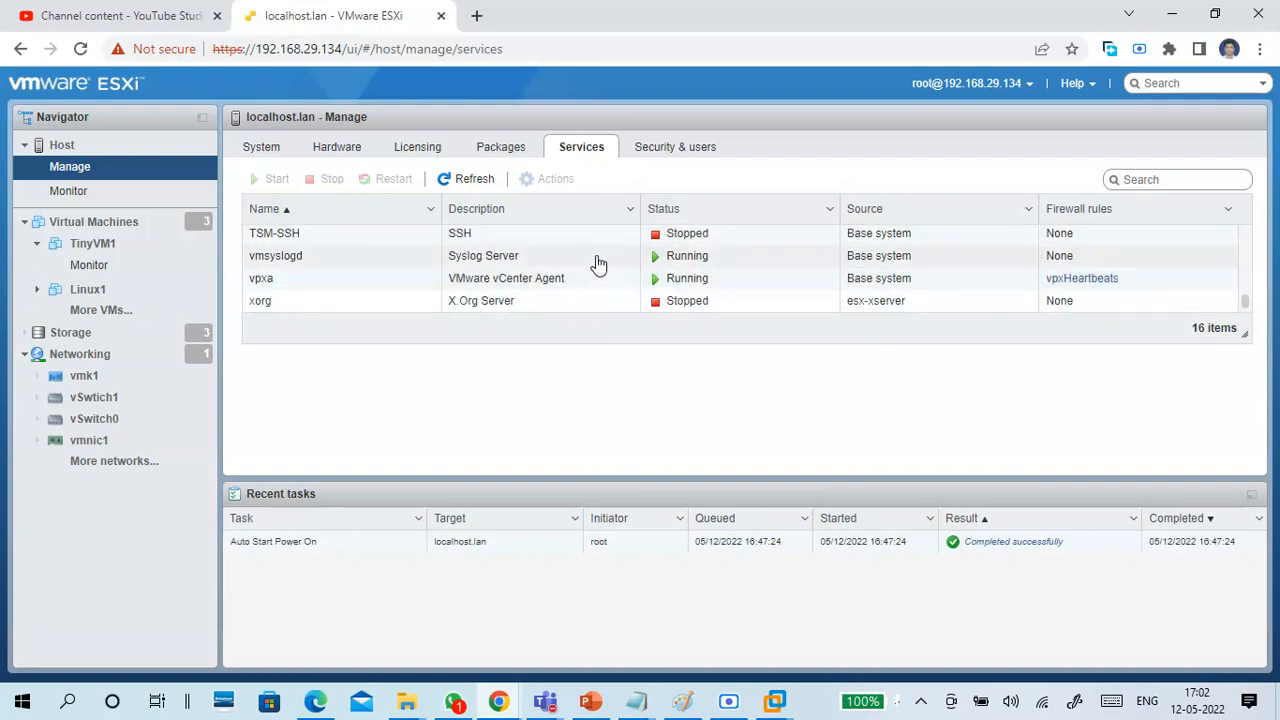
pyautogui.scroll(5, 605, 273)
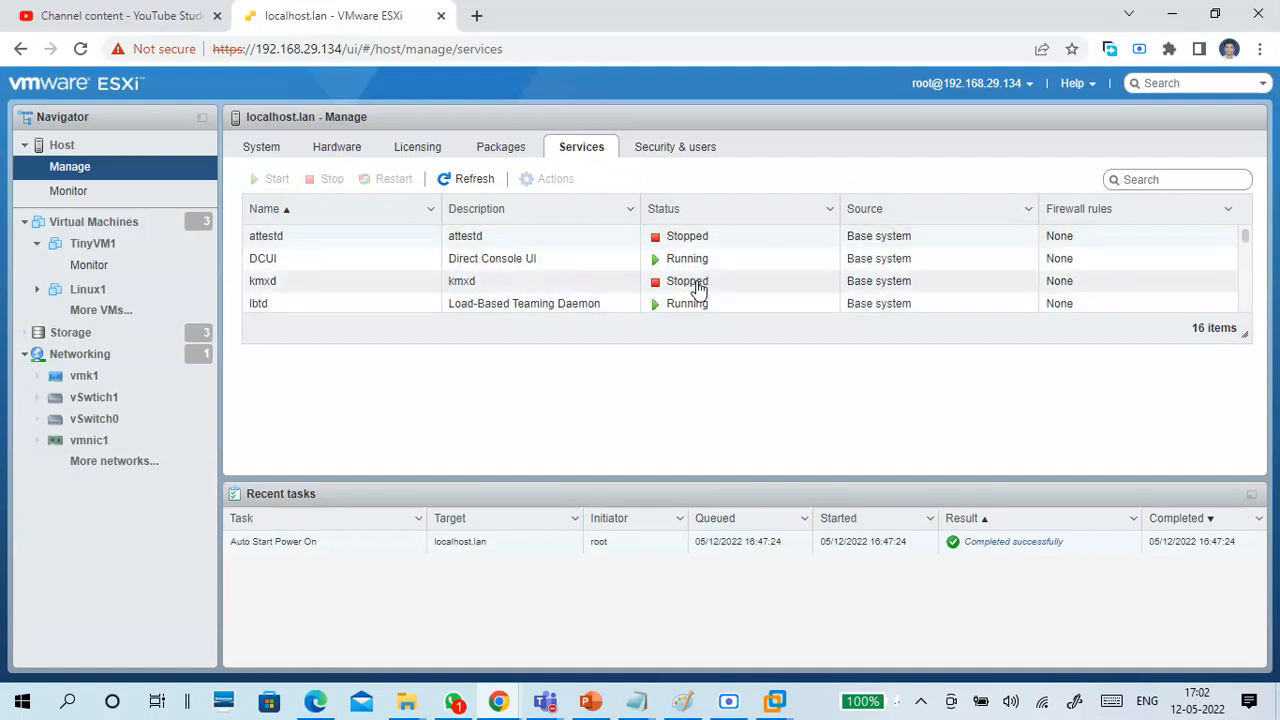
# Review the acceptance level, authentication and certificate details in the host's Security & users settings.
pyautogui.click(670, 157)
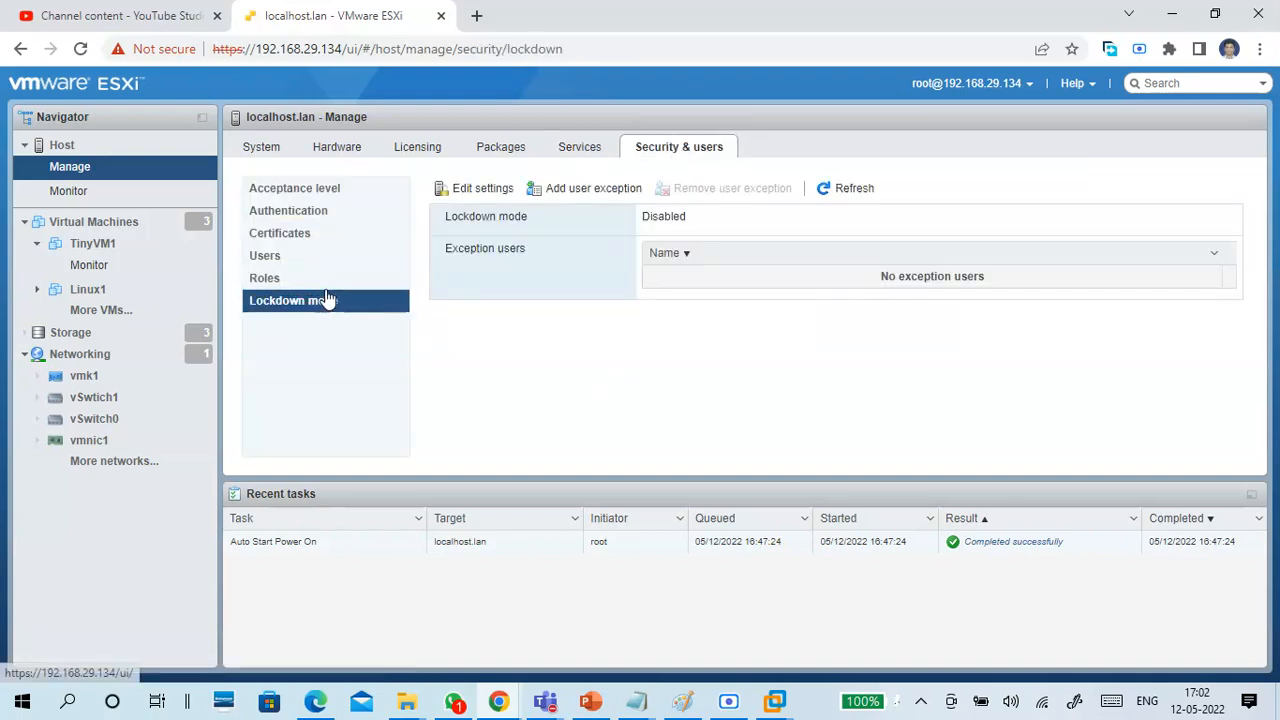
pyautogui.click(280, 192)
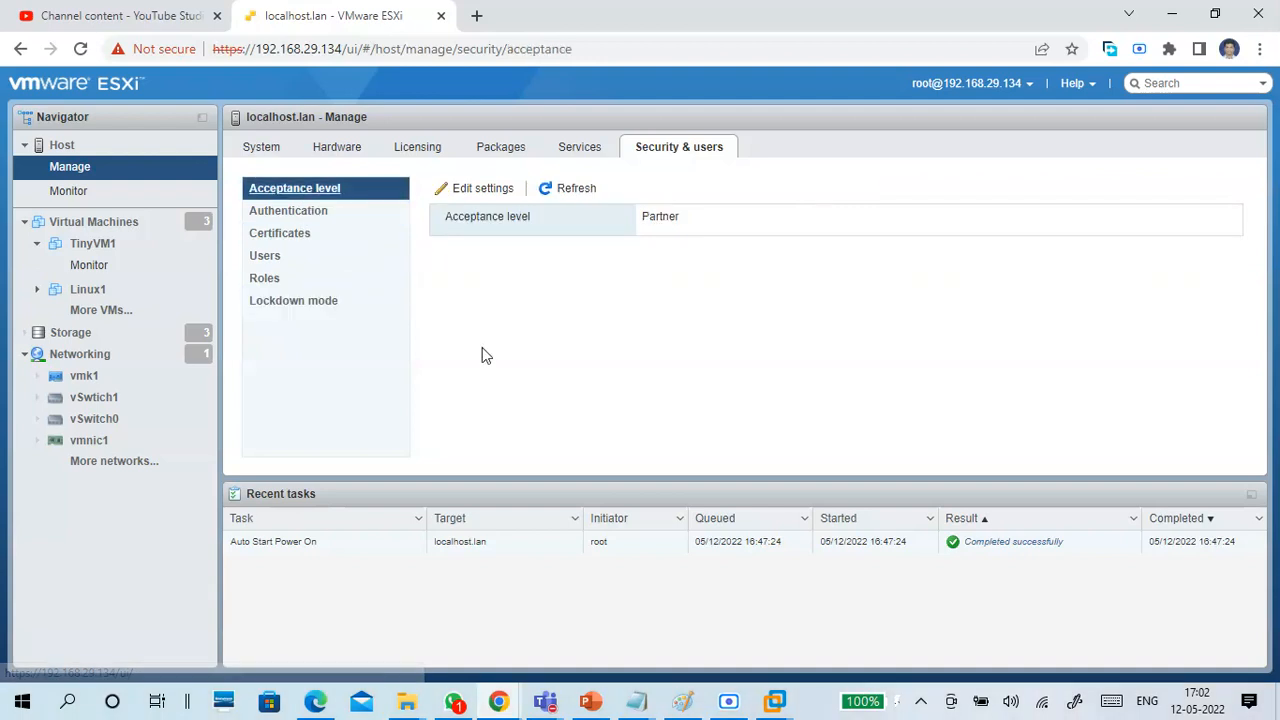
pyautogui.click(340, 210)
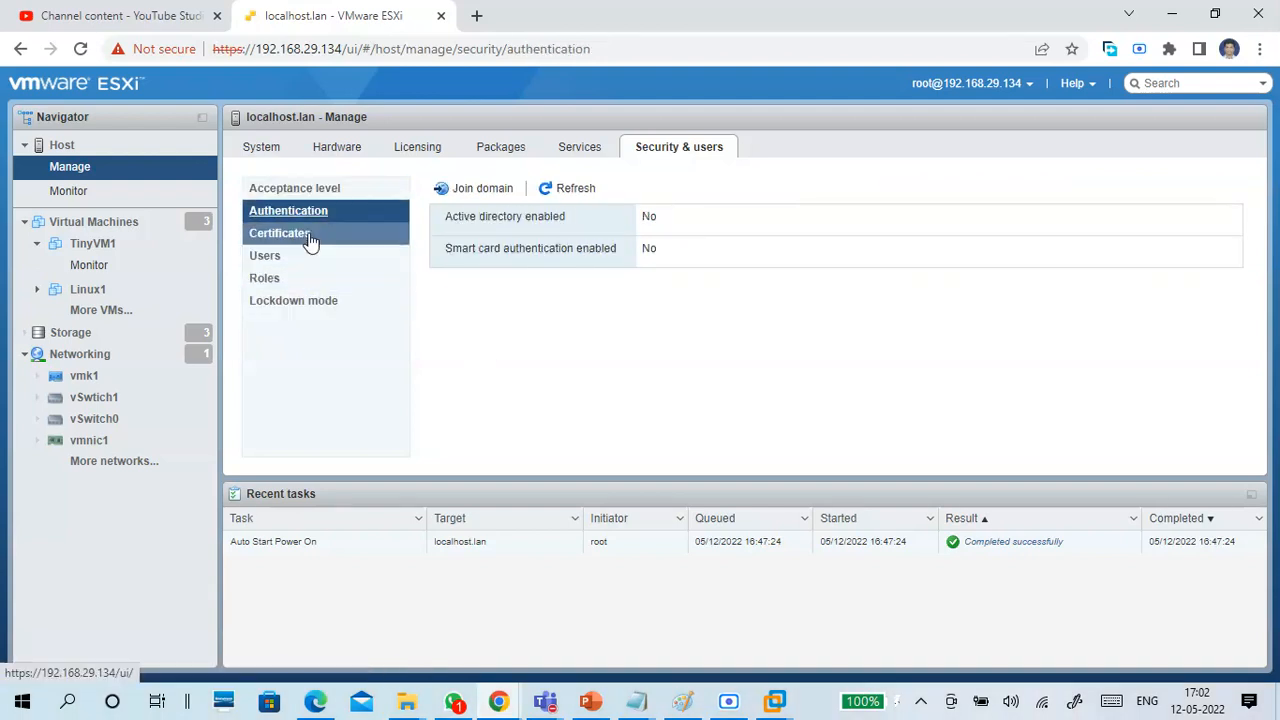
pyautogui.click(314, 238)
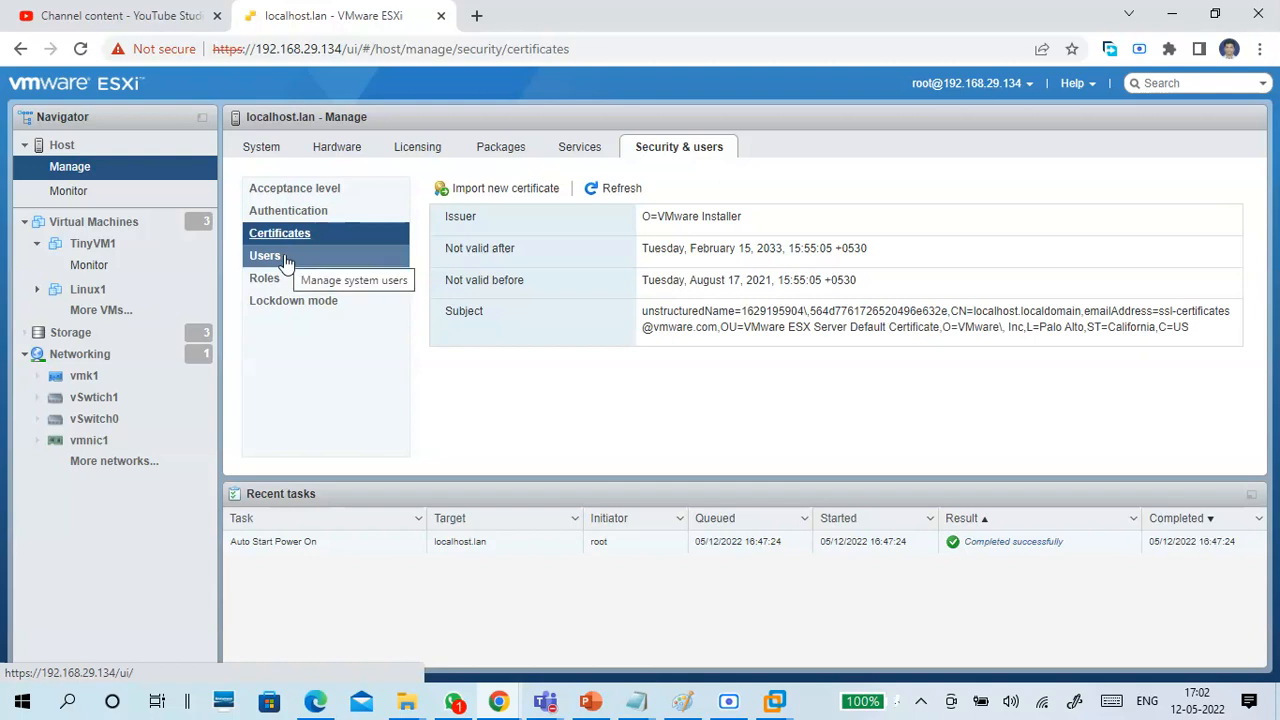
# Review the host's users and the fields required for adding a user, leaving the form without creating one.
pyautogui.click(286, 259)
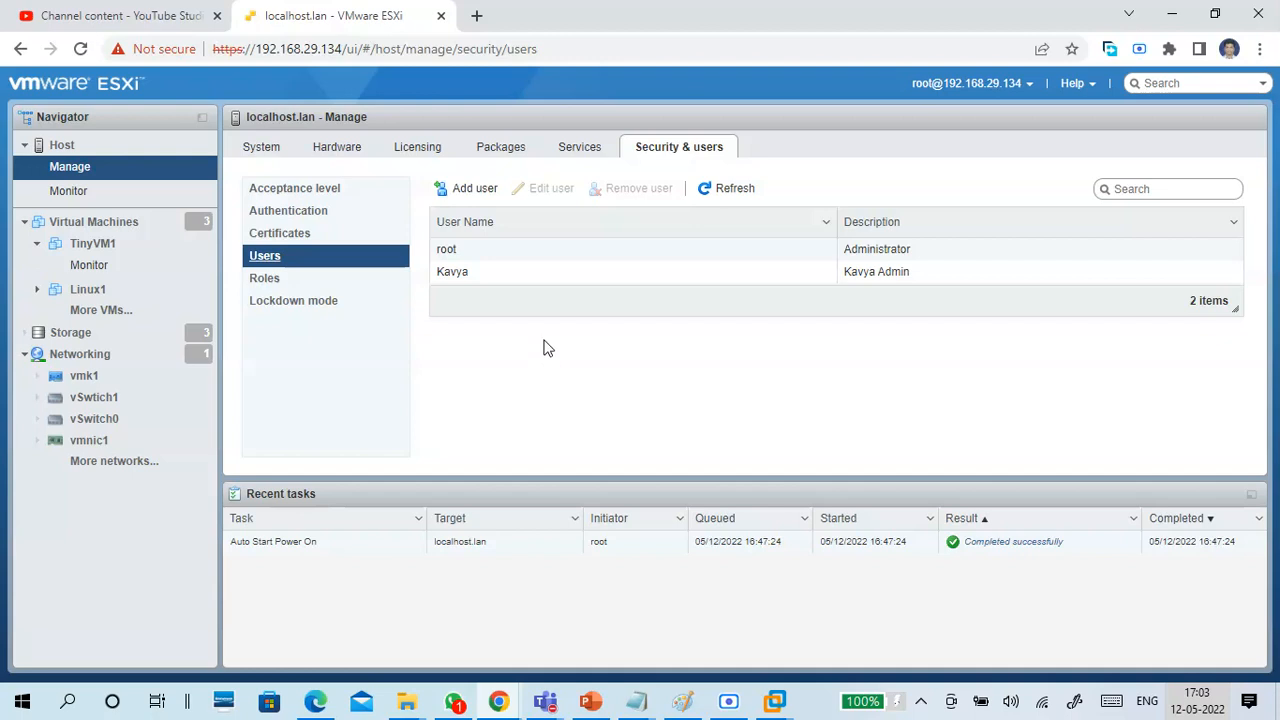
pyautogui.click(473, 190)
pyautogui.click(690, 310)
pyautogui.click(703, 345)
pyautogui.click(703, 380)
pyautogui.click(714, 418)
pyautogui.click(782, 485)
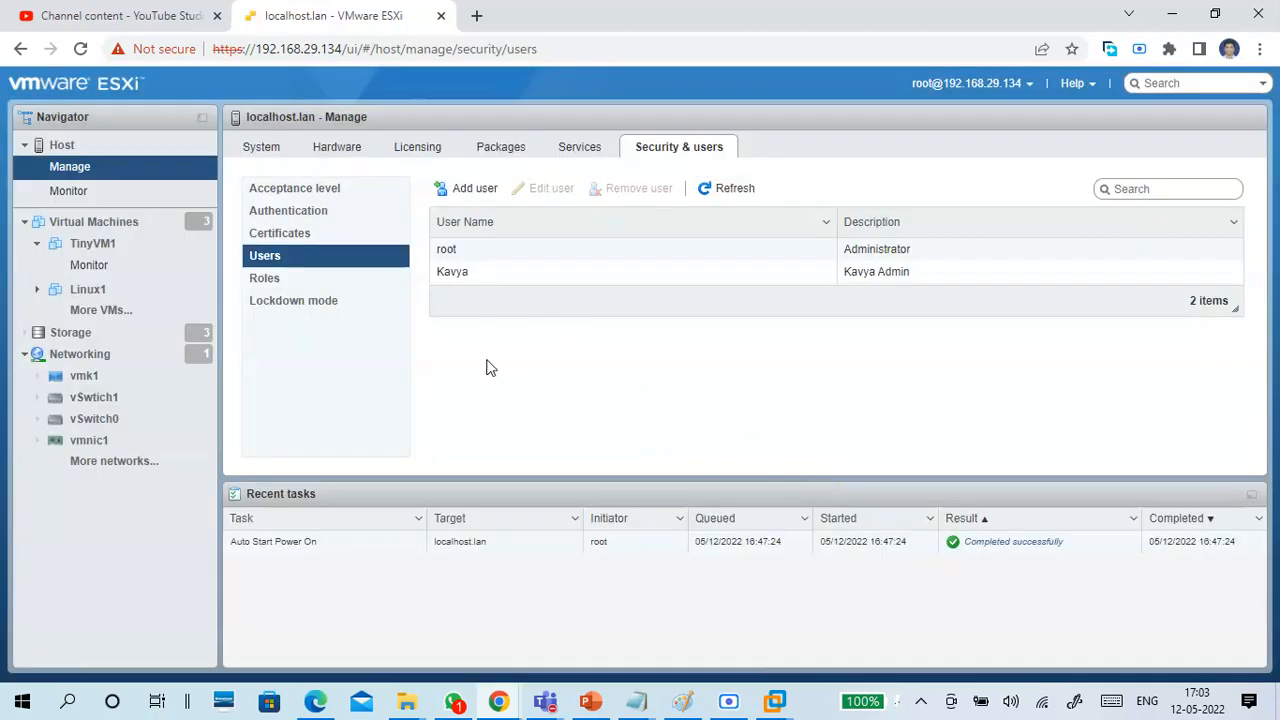
# Review the host's roles and the privileges offered for a new role, leaving the Add a role form without creating one.
pyautogui.click(285, 284)
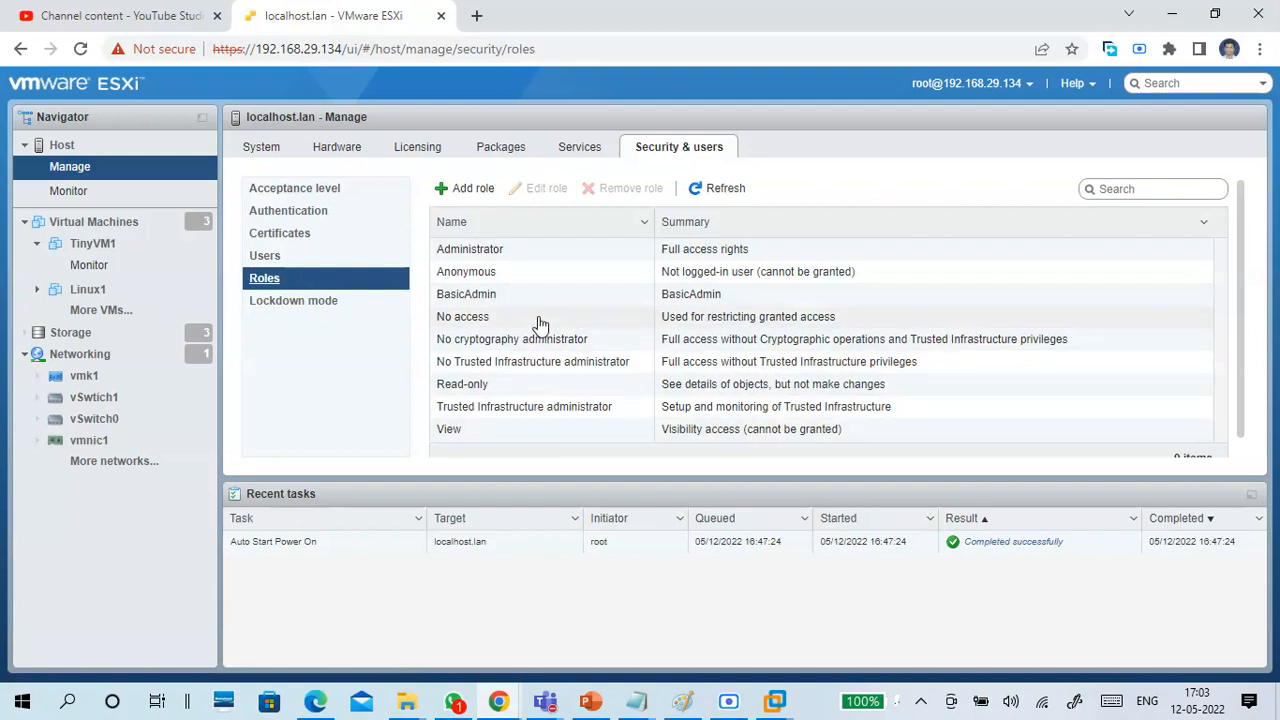
pyautogui.scroll(-2, 551, 378)
pyautogui.scroll(2, 555, 350)
pyautogui.click(470, 192)
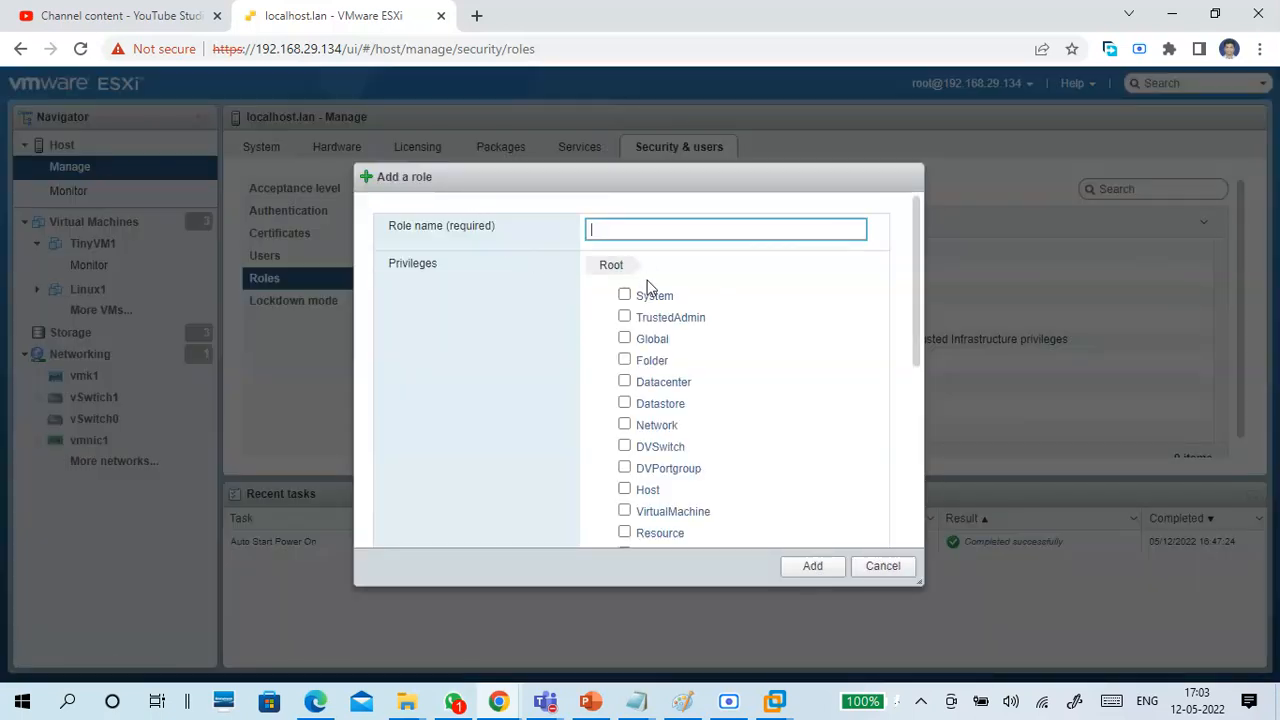
pyautogui.click(636, 228)
pyautogui.scroll(-1, 792, 376)
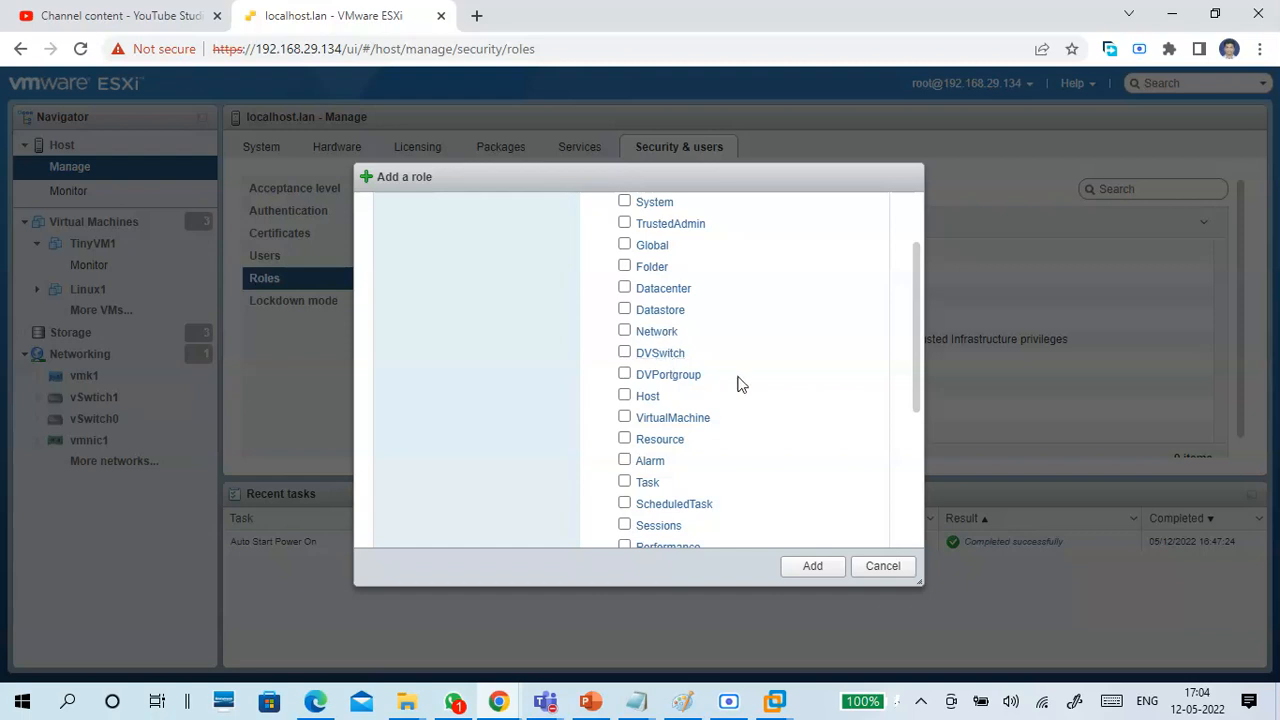
pyautogui.scroll(-3, 778, 372)
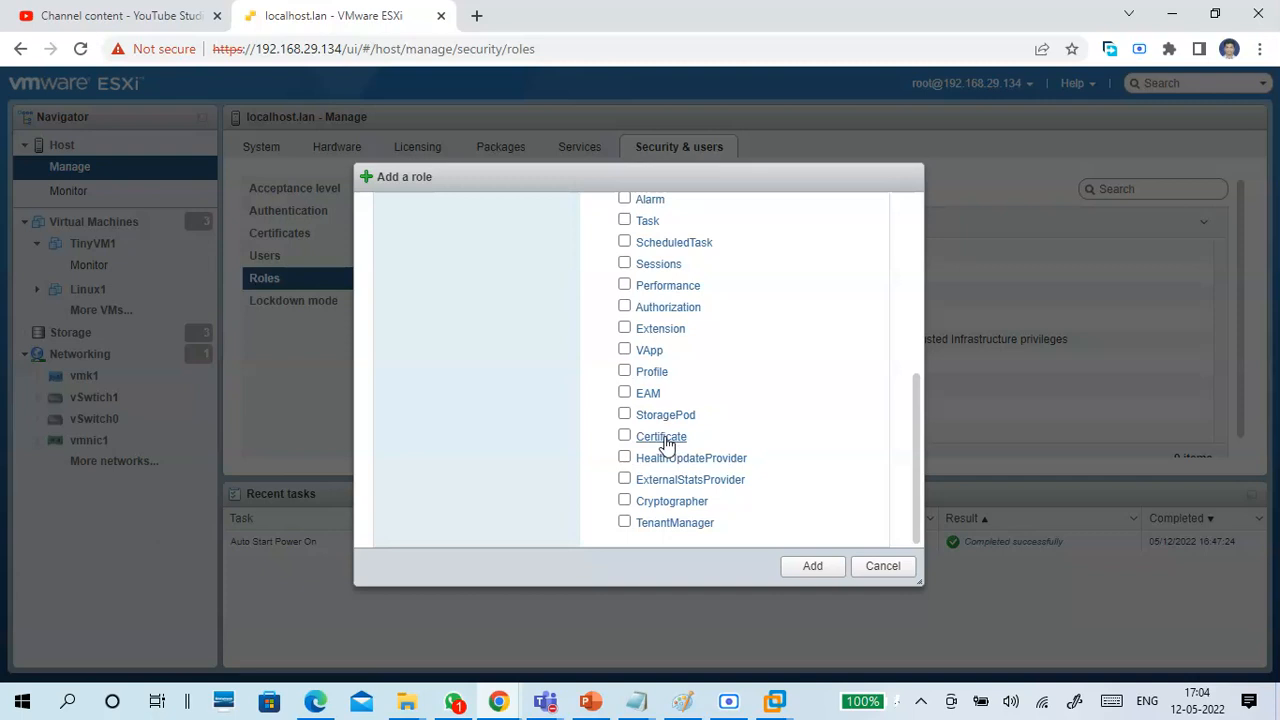
pyautogui.scroll(5, 786, 340)
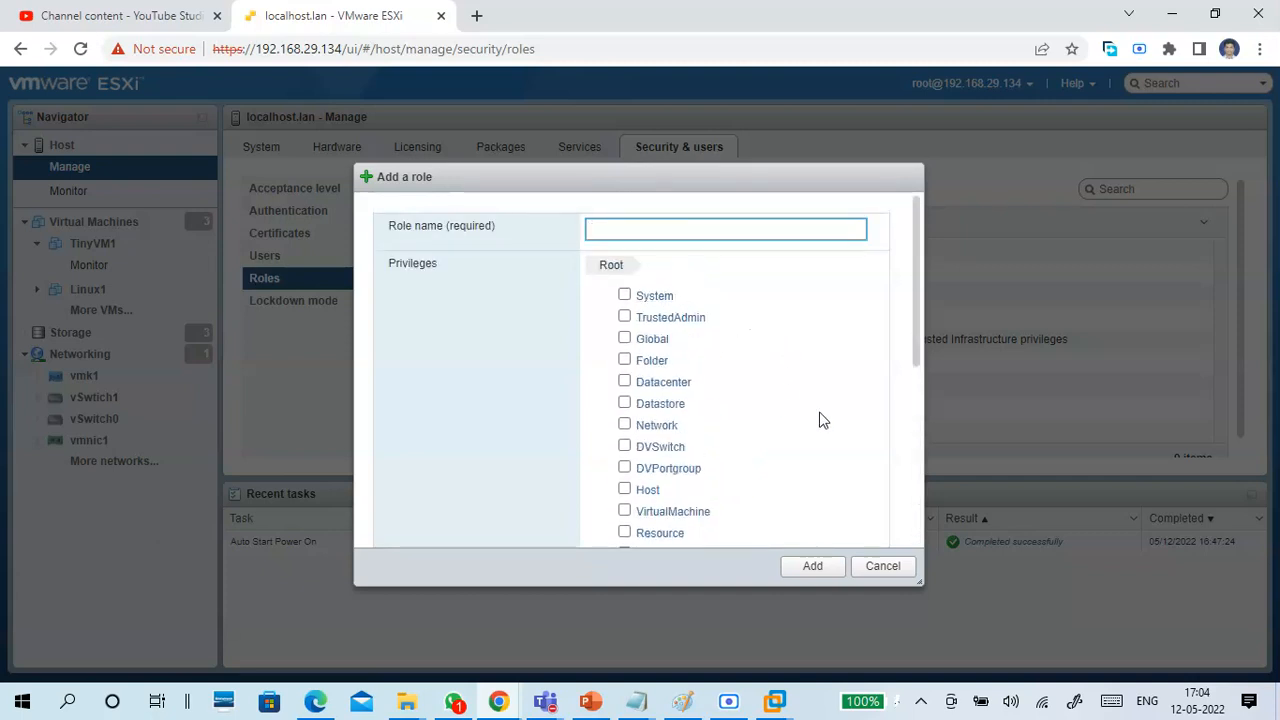
pyautogui.click(883, 566)
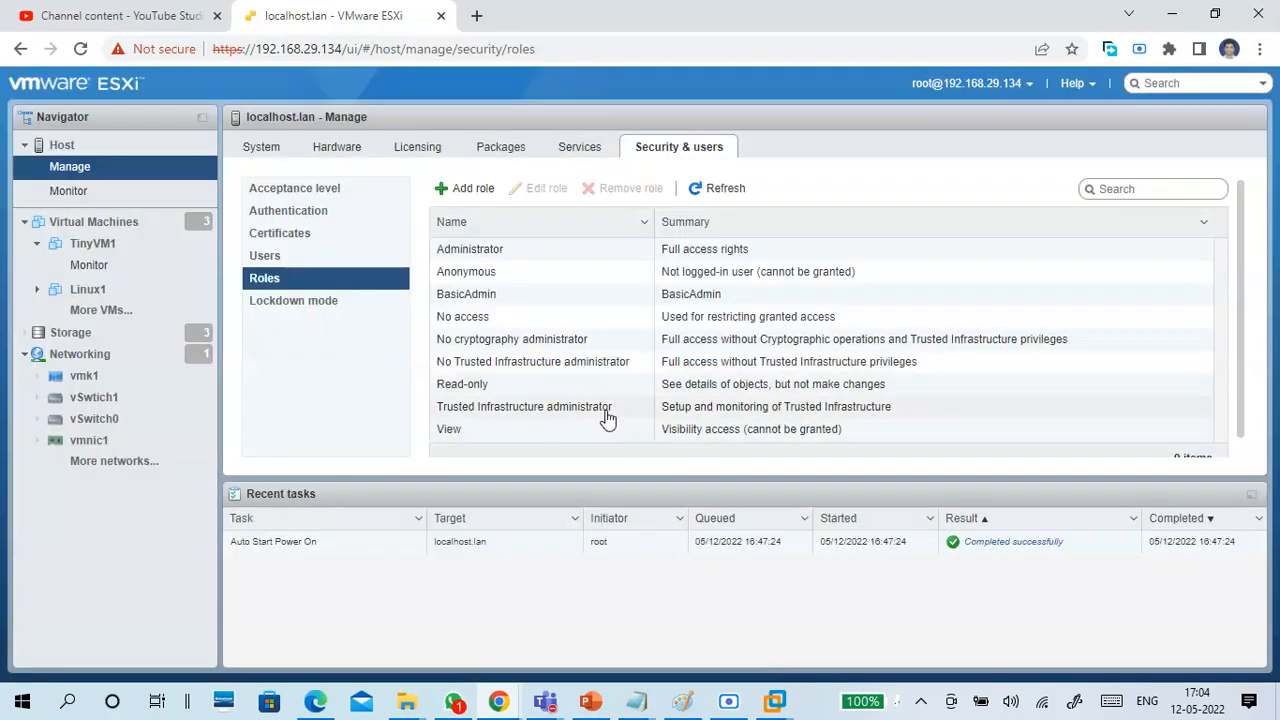
# Examine the privileges assigned to the BasicAdmin role in its edit form, leaving without saving changes.
pyautogui.click(576, 300)
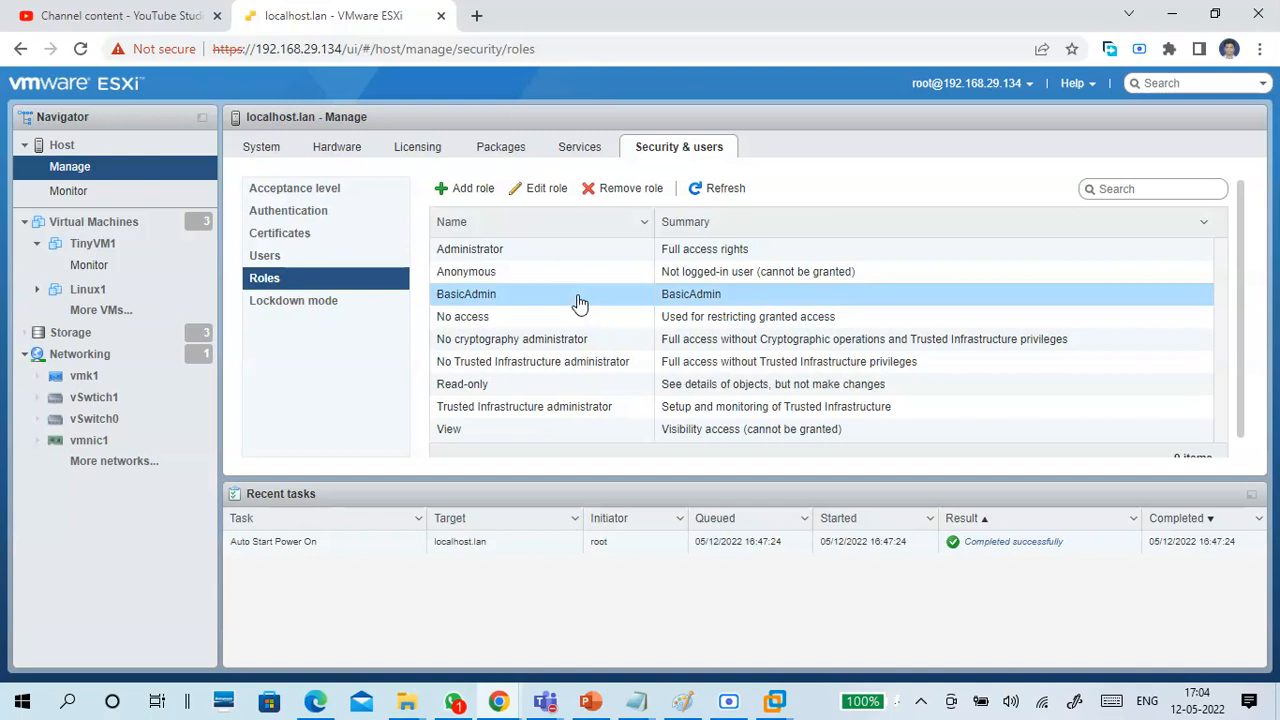
pyautogui.click(541, 188)
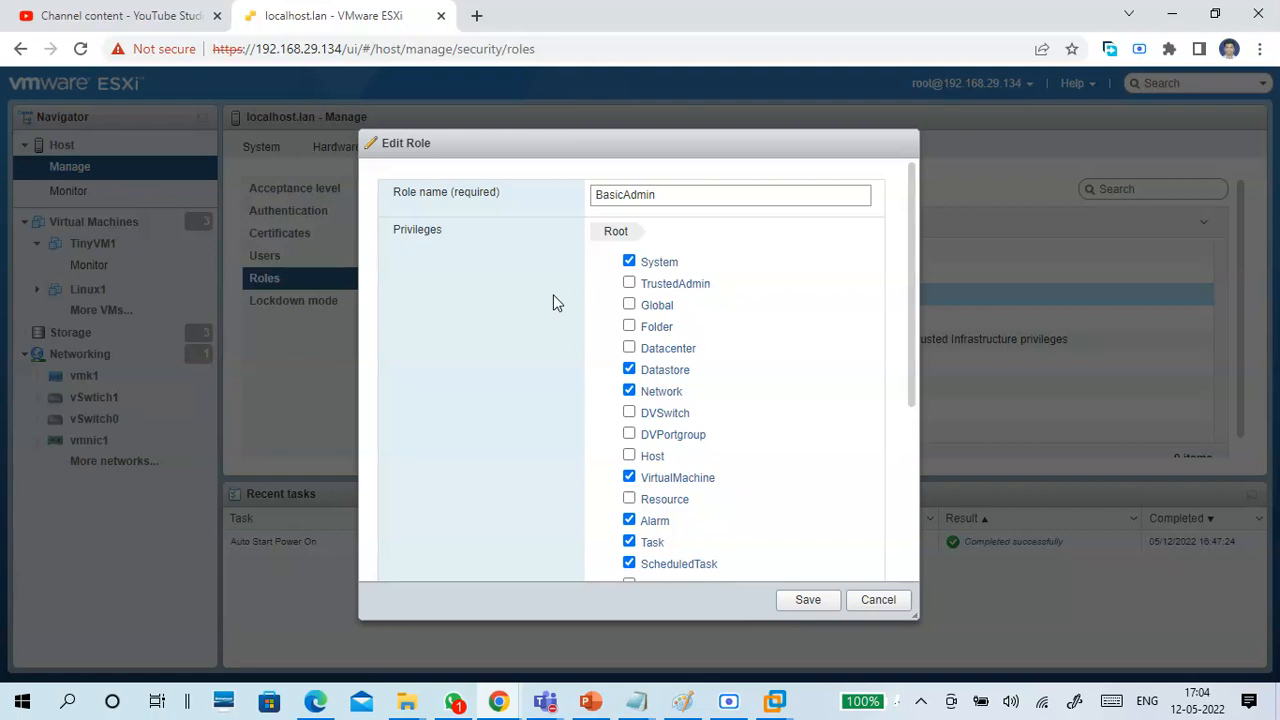
pyautogui.scroll(-1, 522, 432)
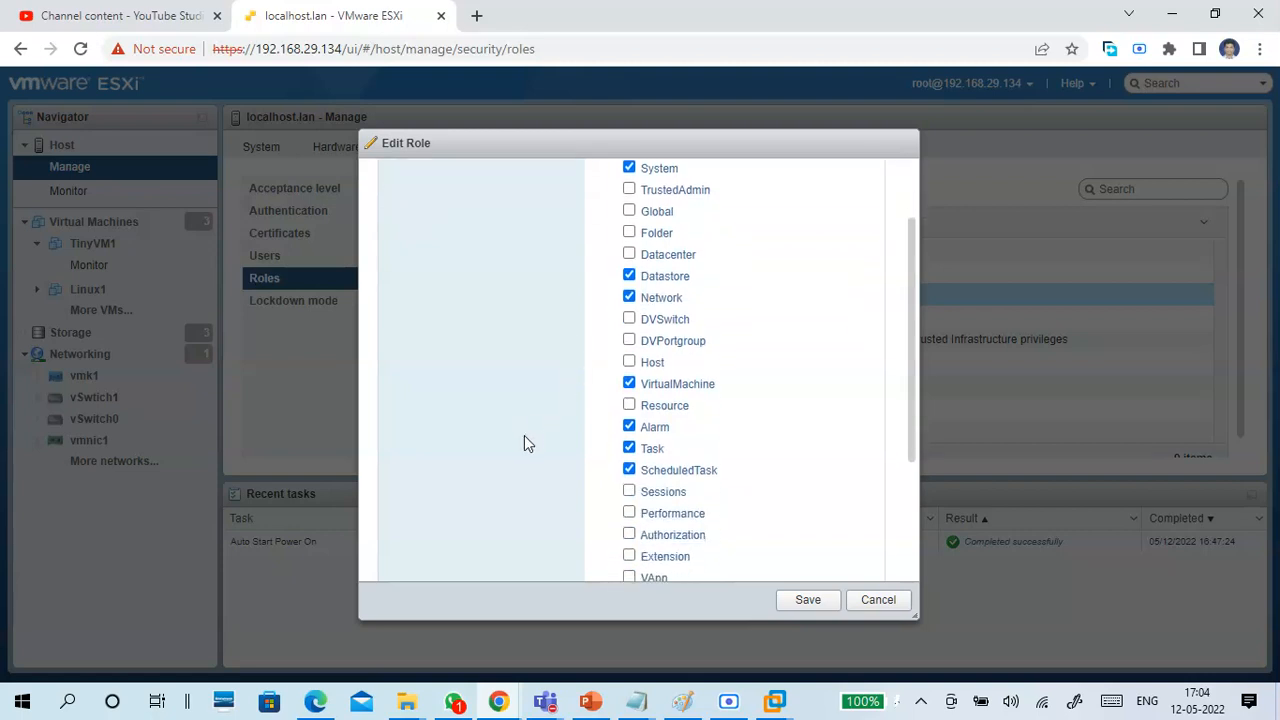
pyautogui.scroll(-2, 528, 440)
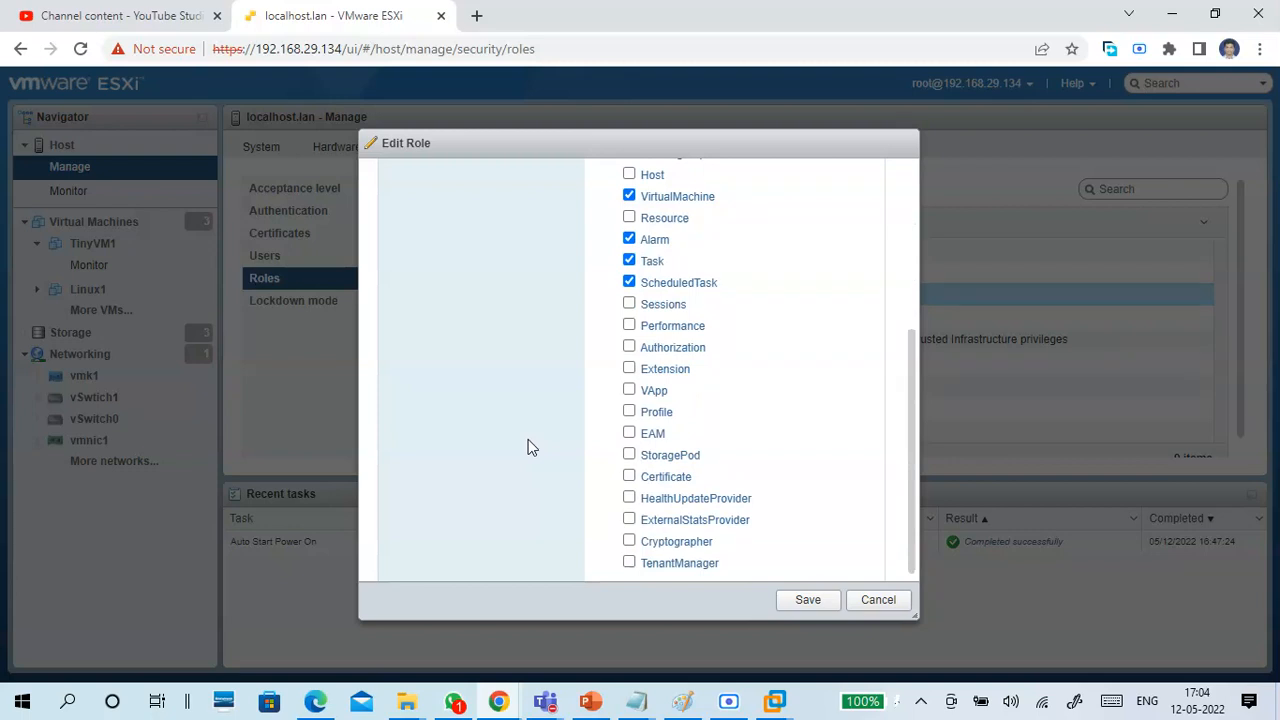
pyautogui.scroll(-1, 528, 447)
pyautogui.click(879, 600)
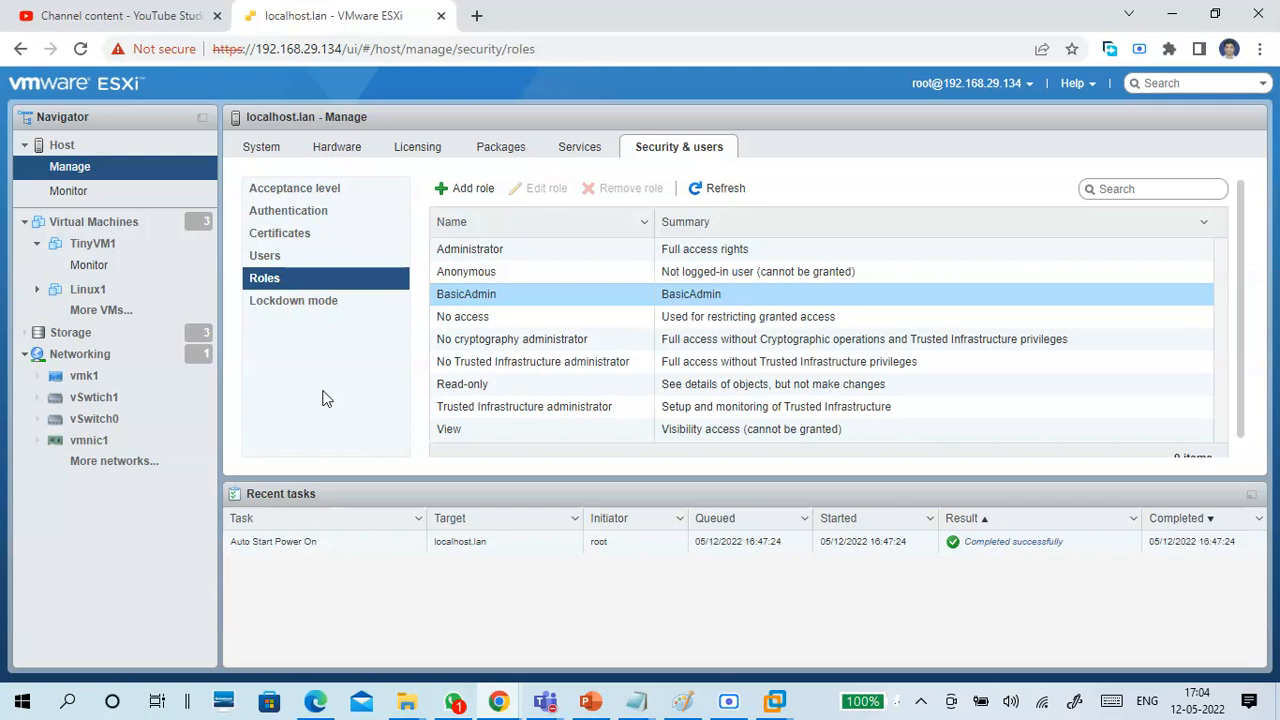
# Inspect the edit form of the non-root user and the blank Add a user form, cancelling both.
pyautogui.click(272, 257)
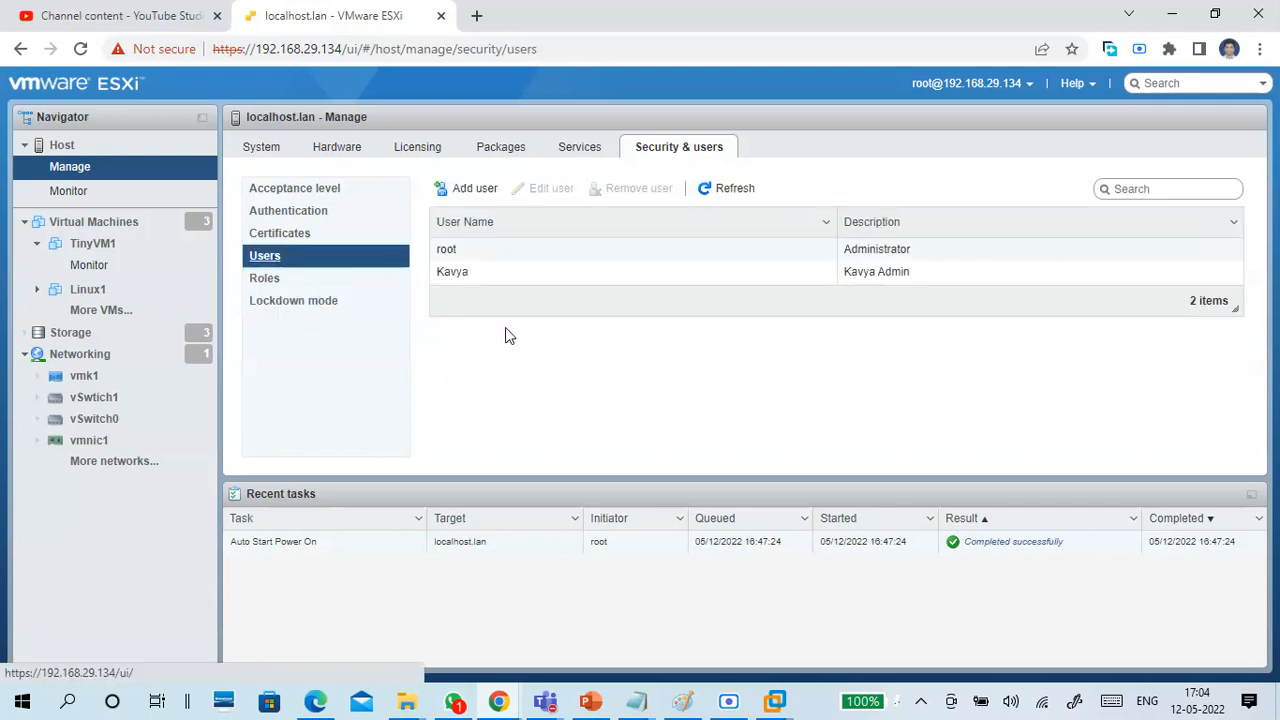
pyautogui.click(521, 277)
pyautogui.click(540, 189)
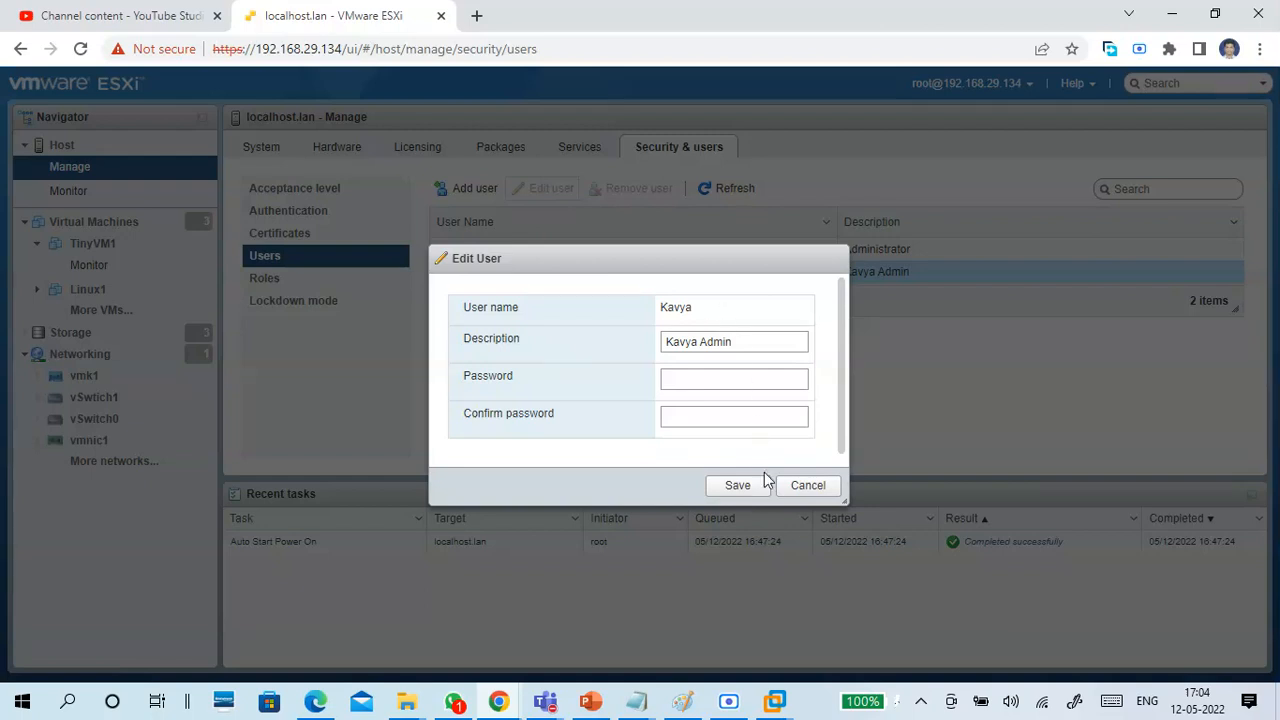
pyautogui.click(800, 487)
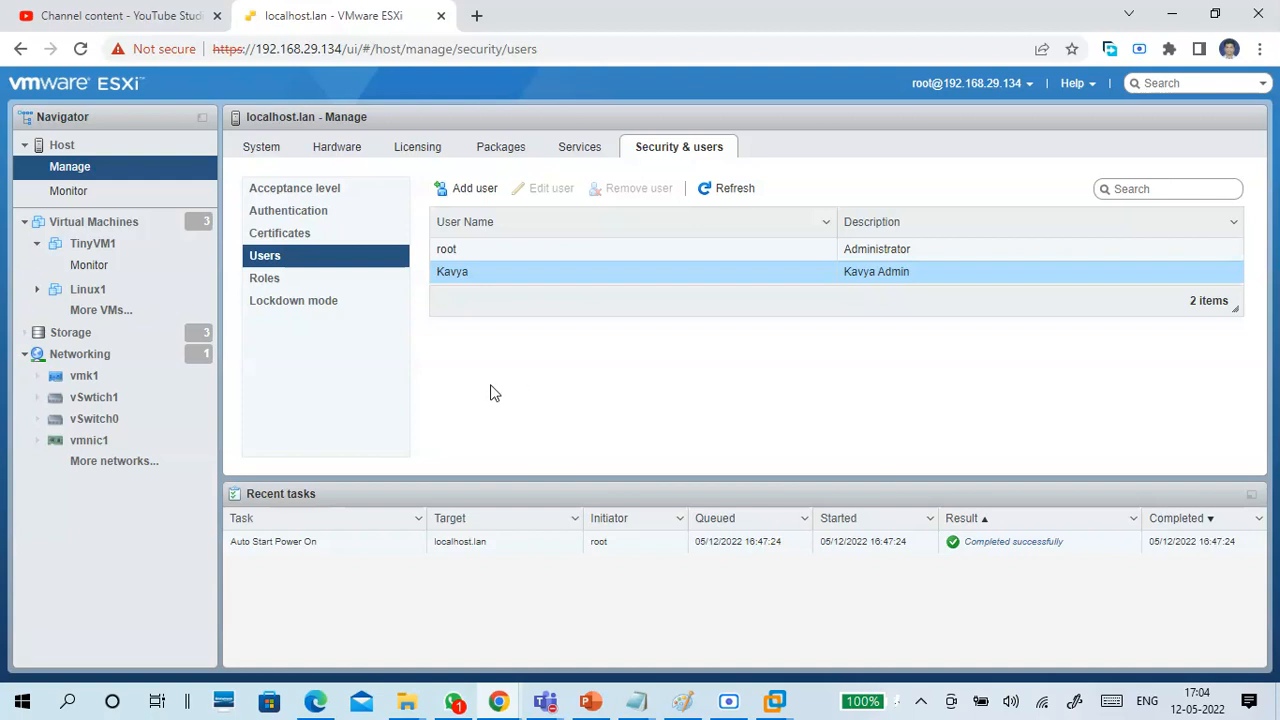
pyautogui.click(482, 192)
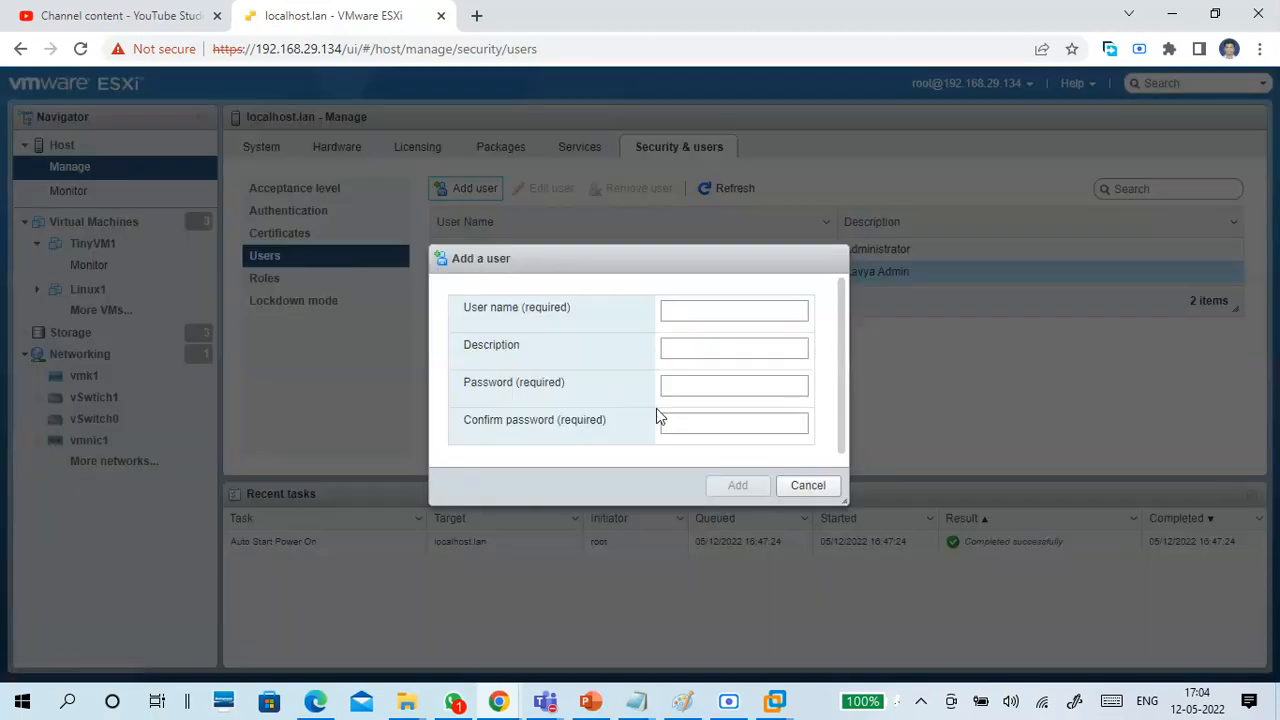
pyautogui.click(806, 486)
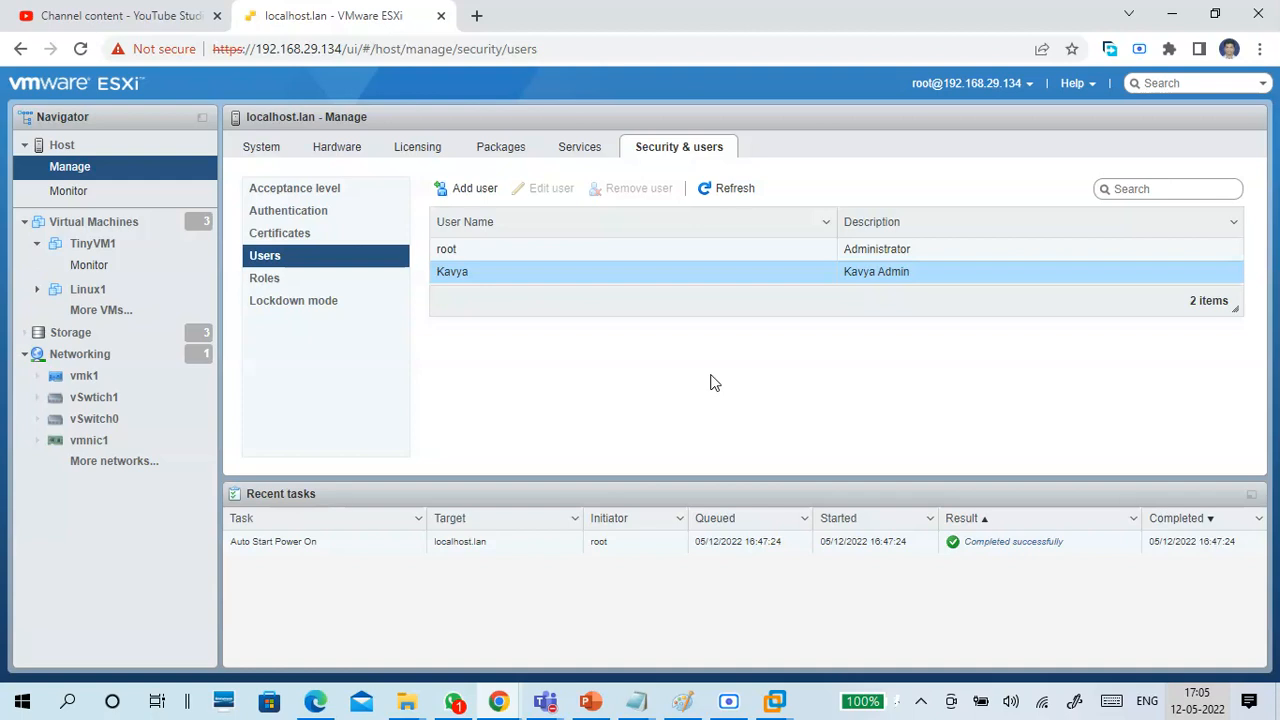
# Revisit the certificates, authentication, acceptance level and roles settings, ending on the host's Lockdown mode page.
pyautogui.click(268, 236)
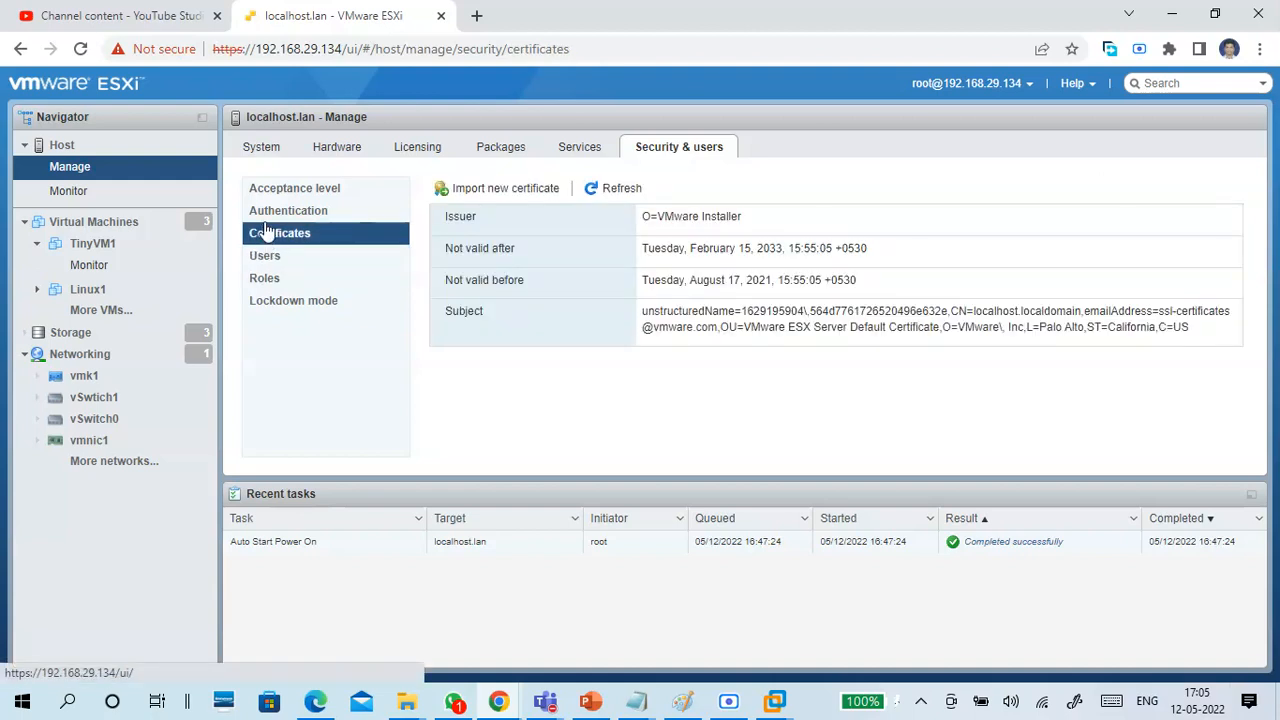
pyautogui.click(268, 216)
pyautogui.click(272, 190)
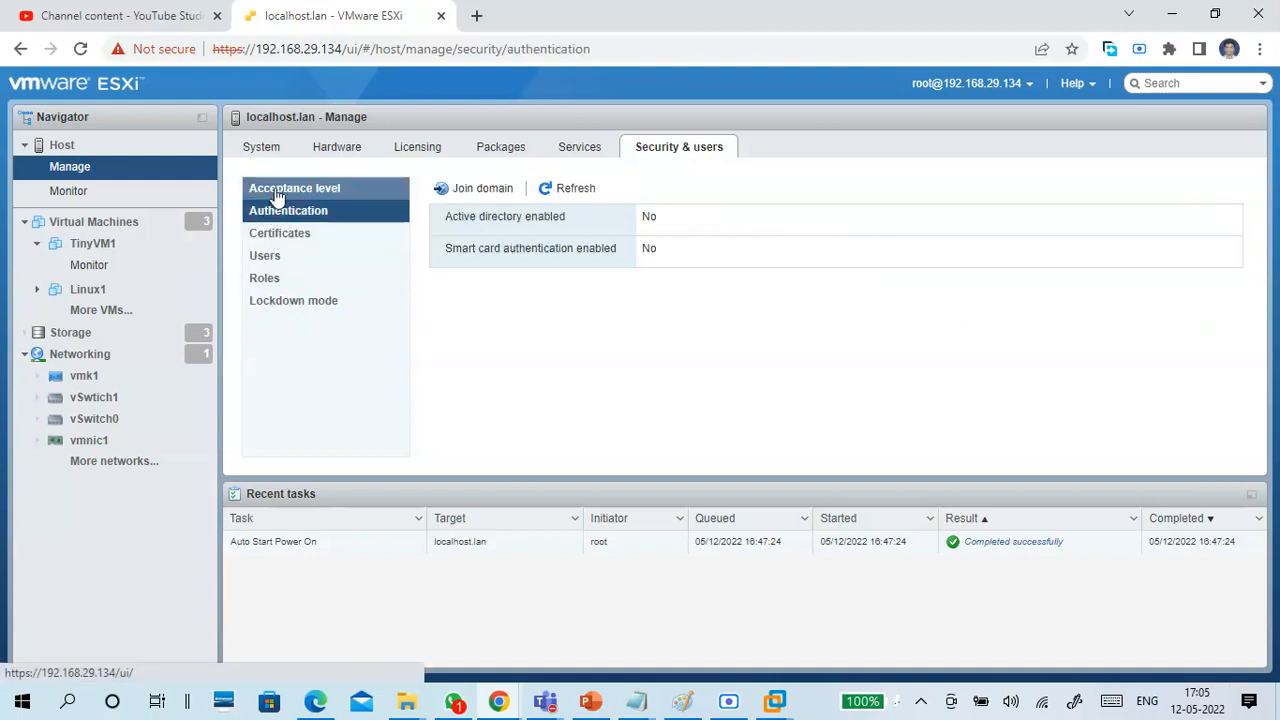
pyautogui.click(275, 280)
pyautogui.click(288, 303)
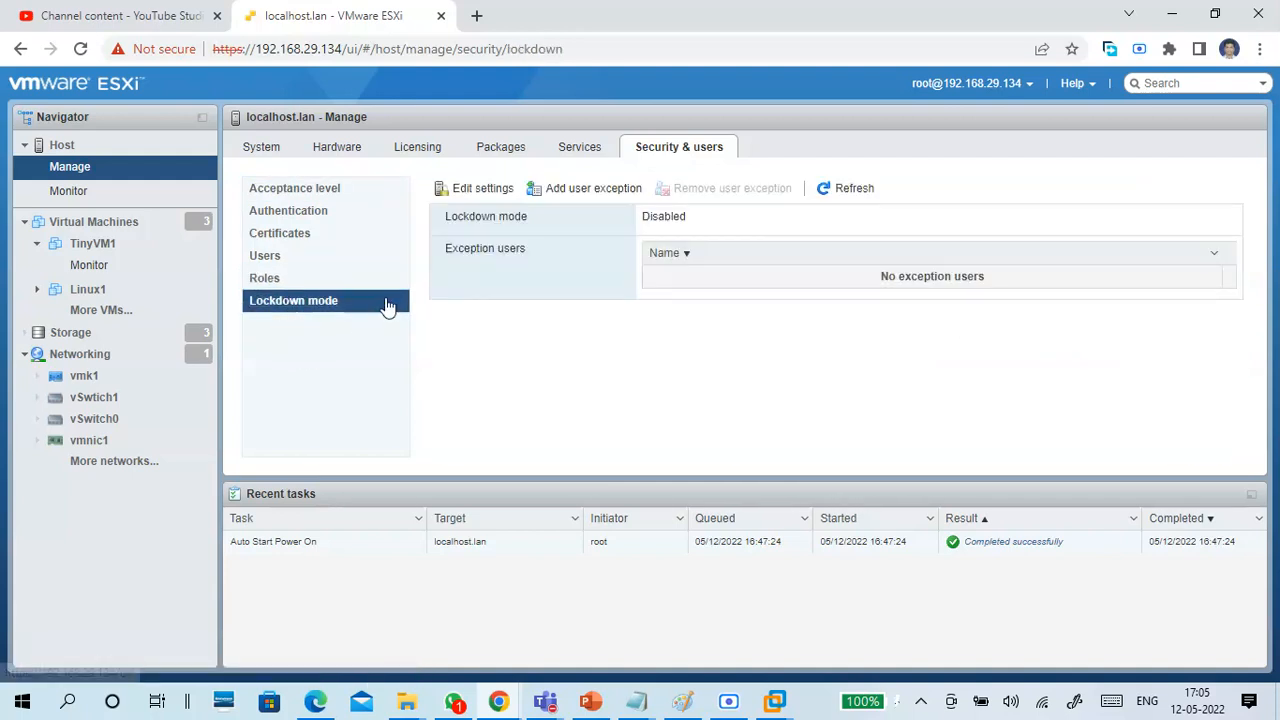
# Revisit the host's users and roles lists, then return to the host's summary page.
pyautogui.click(345, 259)
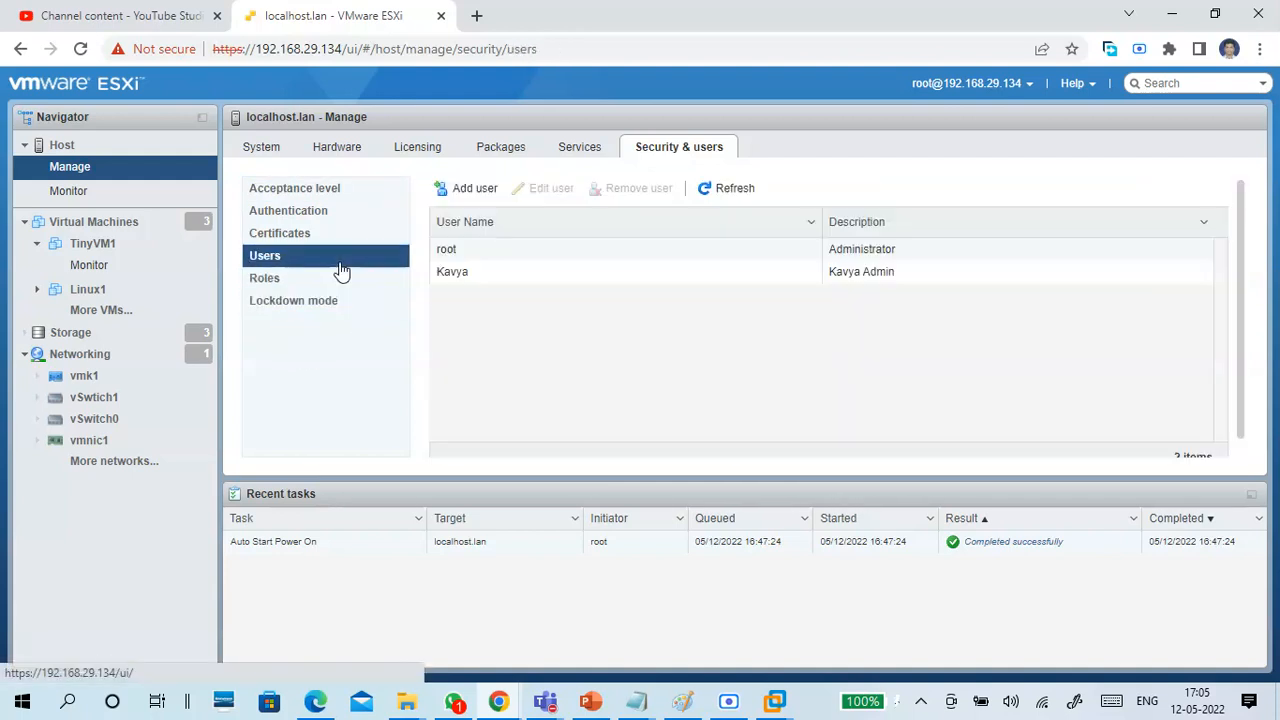
pyautogui.click(349, 277)
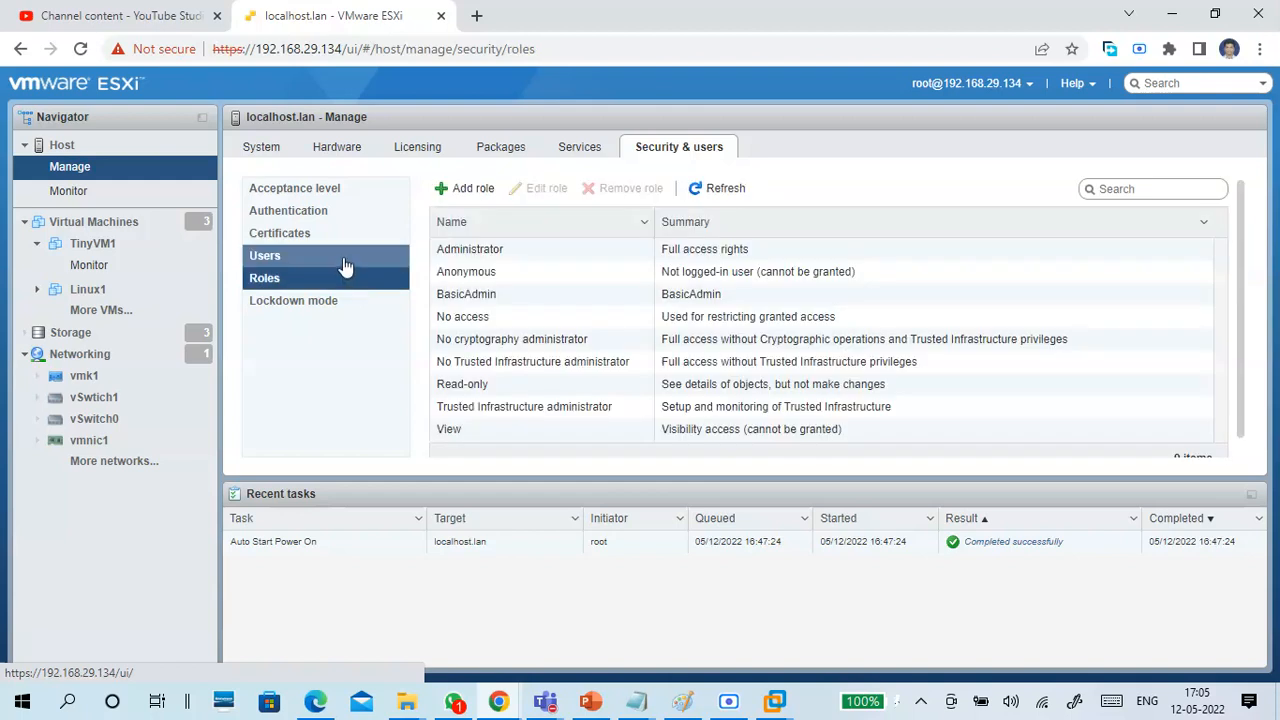
pyautogui.click(345, 262)
pyautogui.click(112, 147)
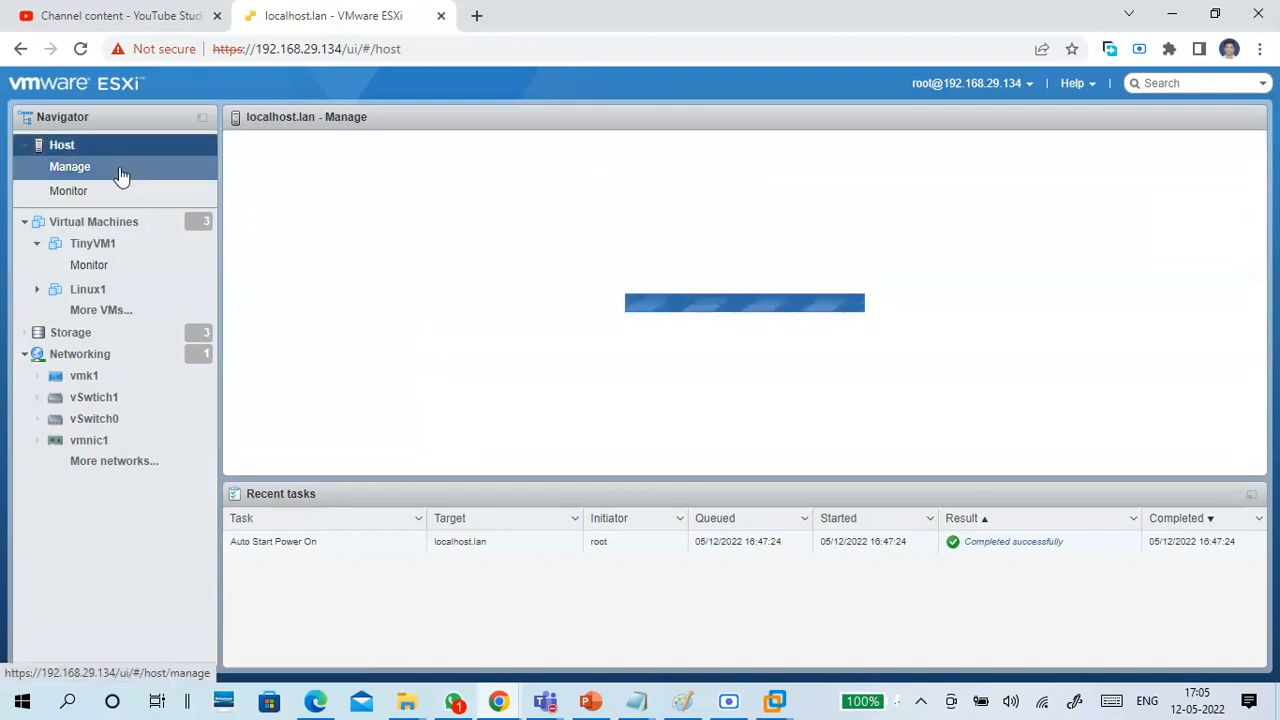
pyautogui.click(122, 150)
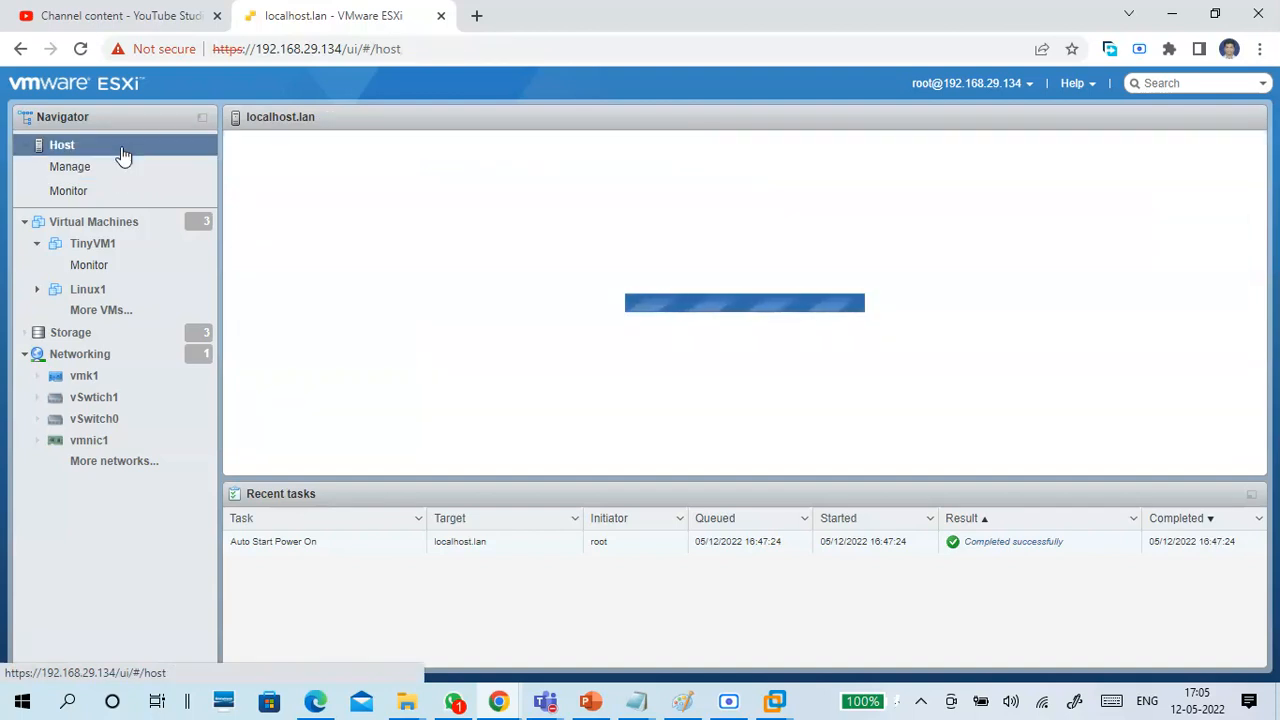
pyautogui.click(124, 166)
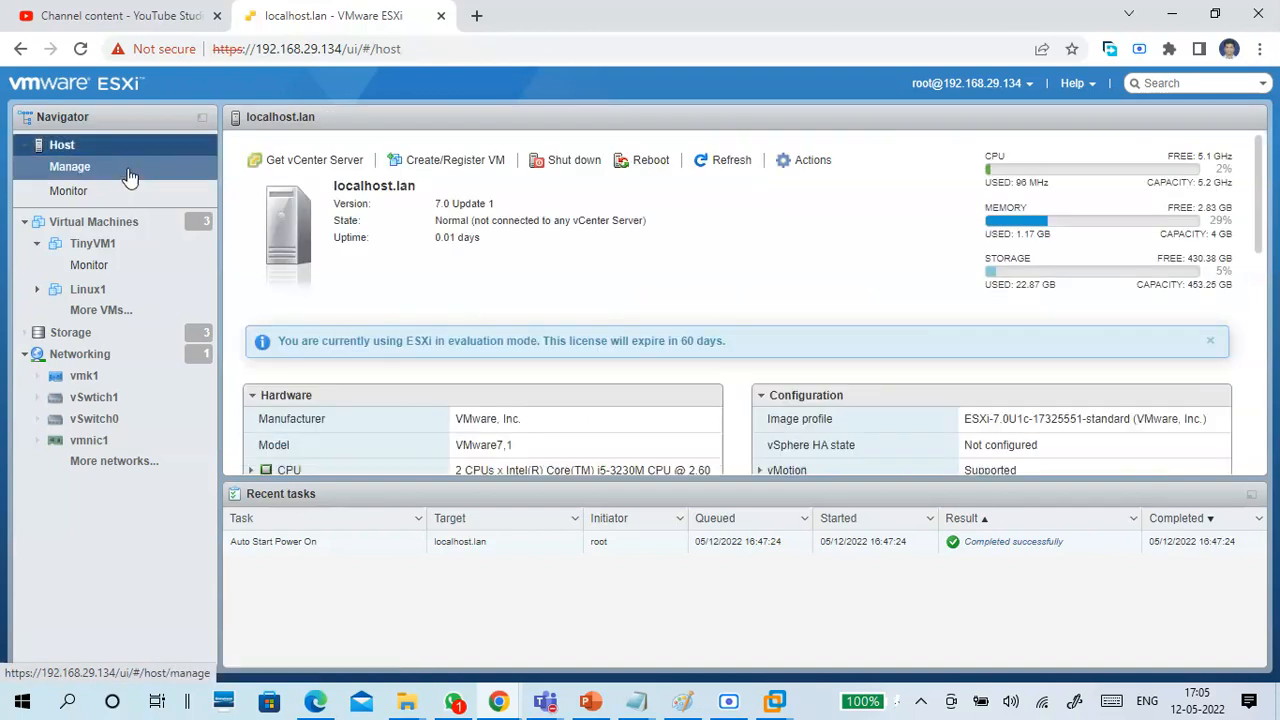
# Review the host's monitoring data for CPU performance and the hardware status of its system sensors and storage.
pyautogui.click(135, 192)
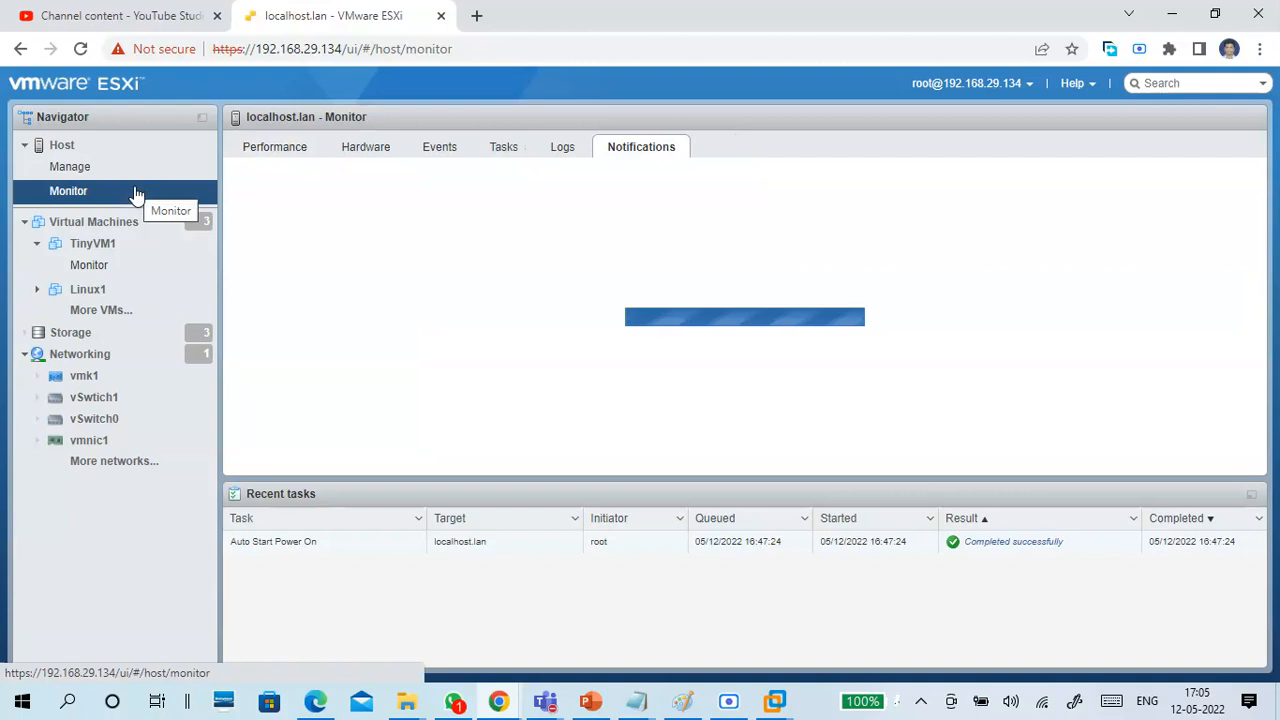
pyautogui.click(266, 150)
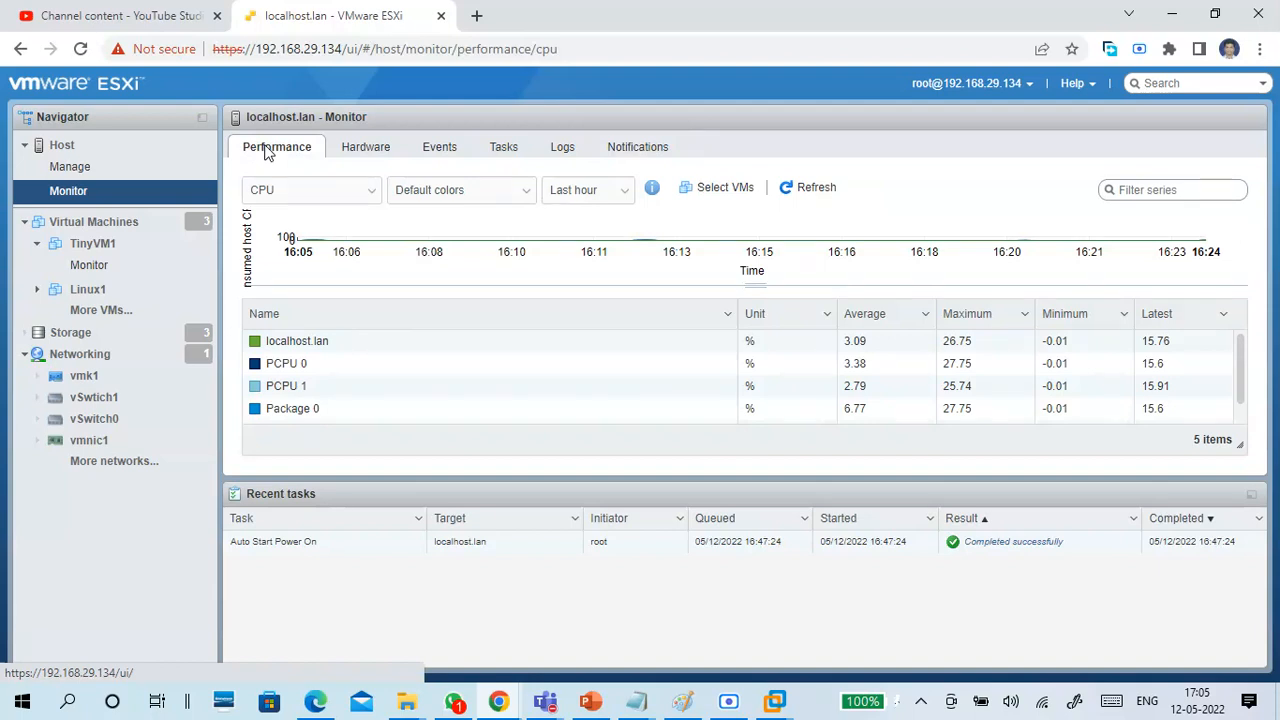
pyautogui.click(110, 193)
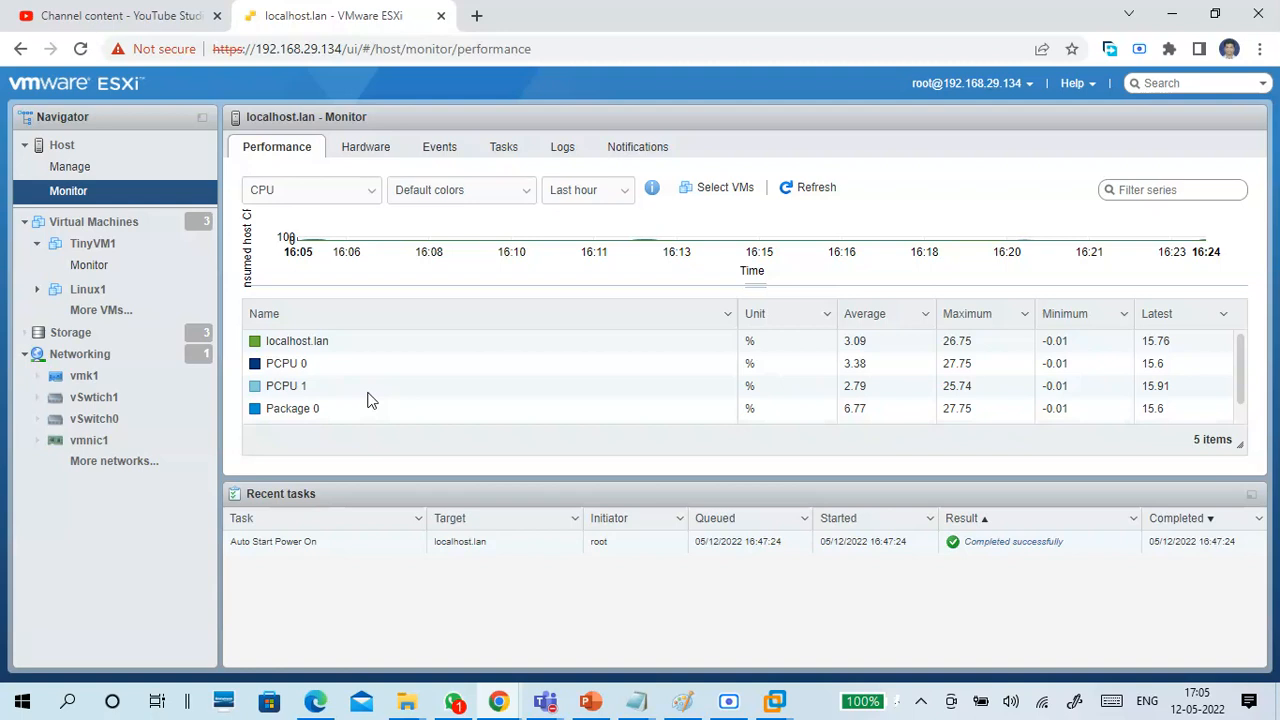
pyautogui.click(366, 150)
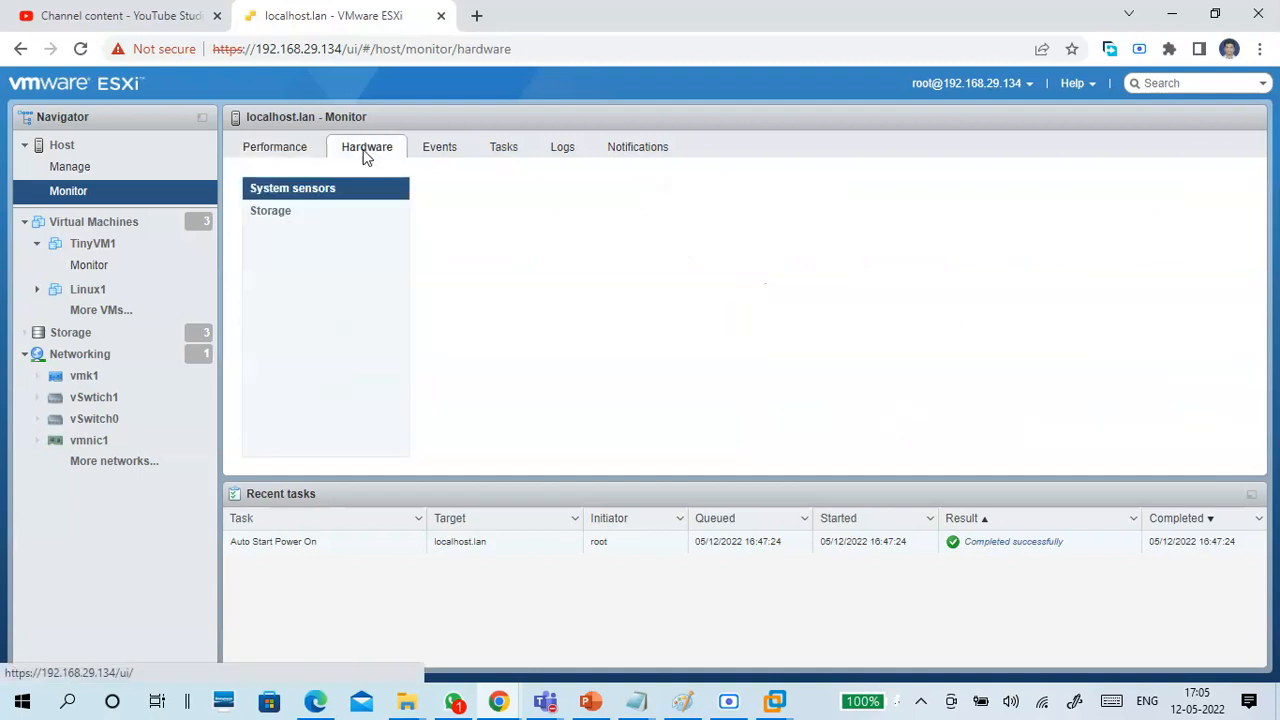
pyautogui.click(311, 215)
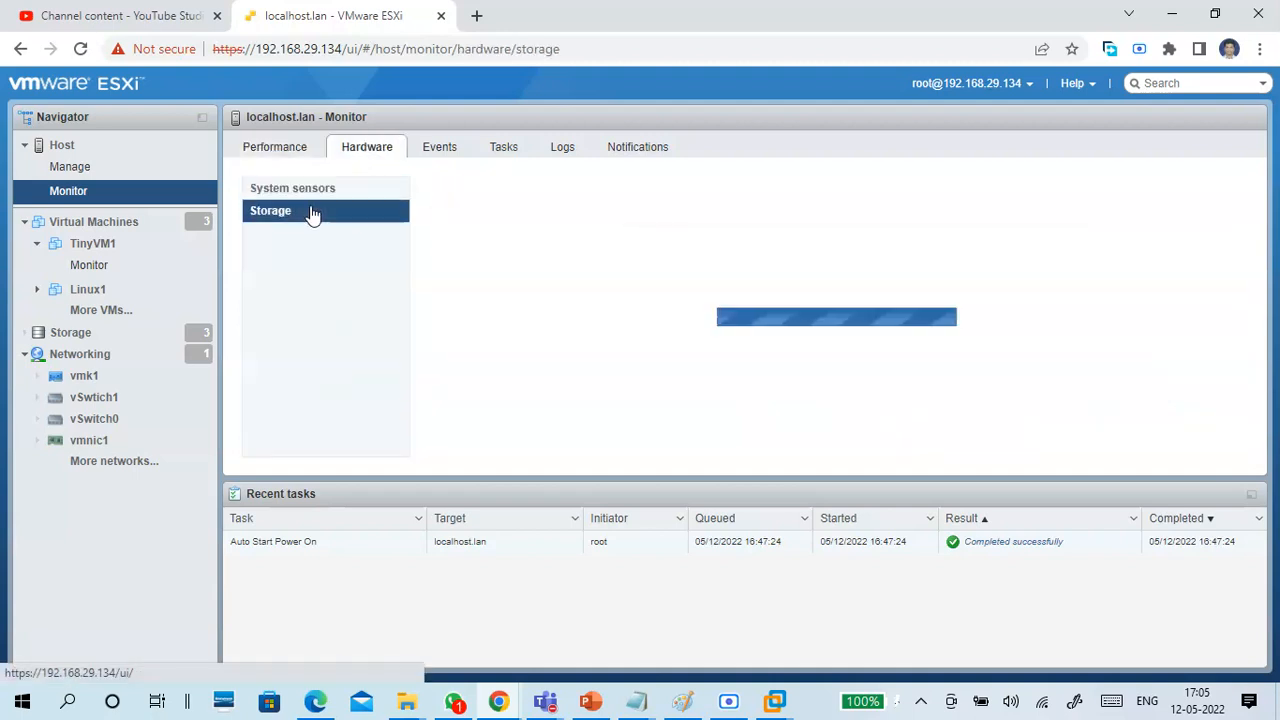
# Examine the host's performance charts and counters for Memory and Network over the last hour.
pyautogui.click(277, 150)
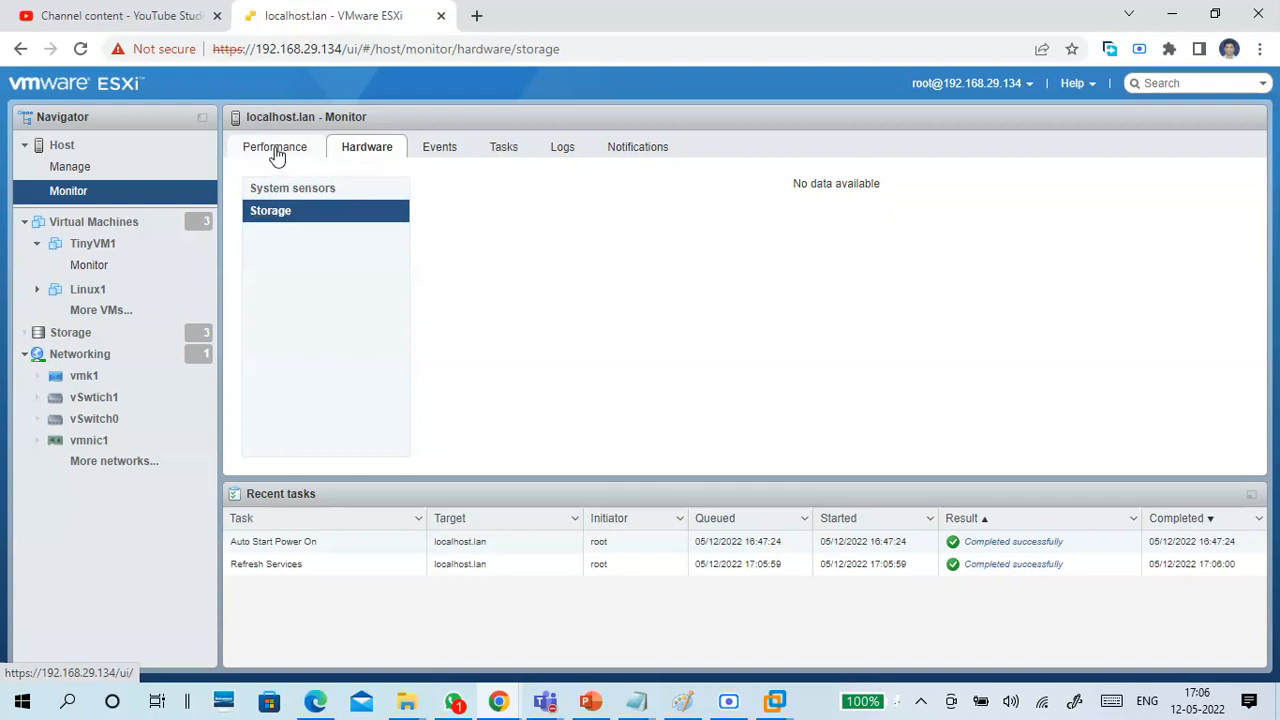
pyautogui.click(305, 200)
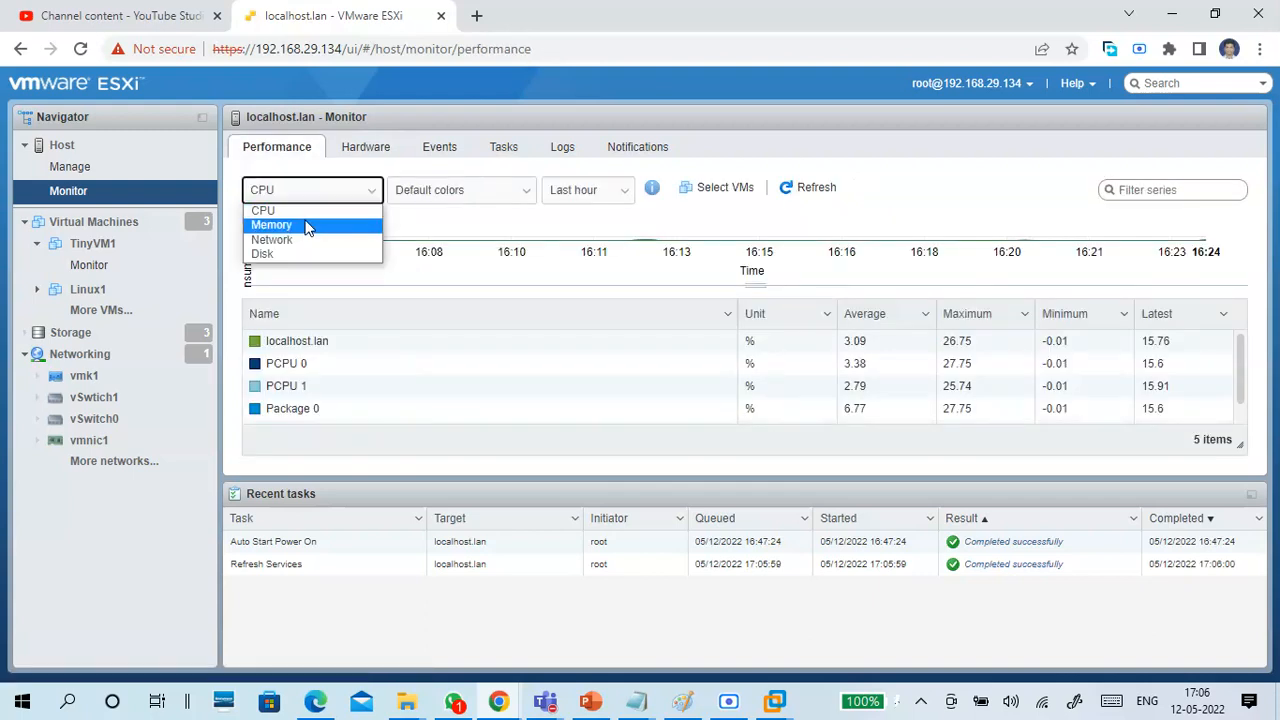
pyautogui.click(306, 225)
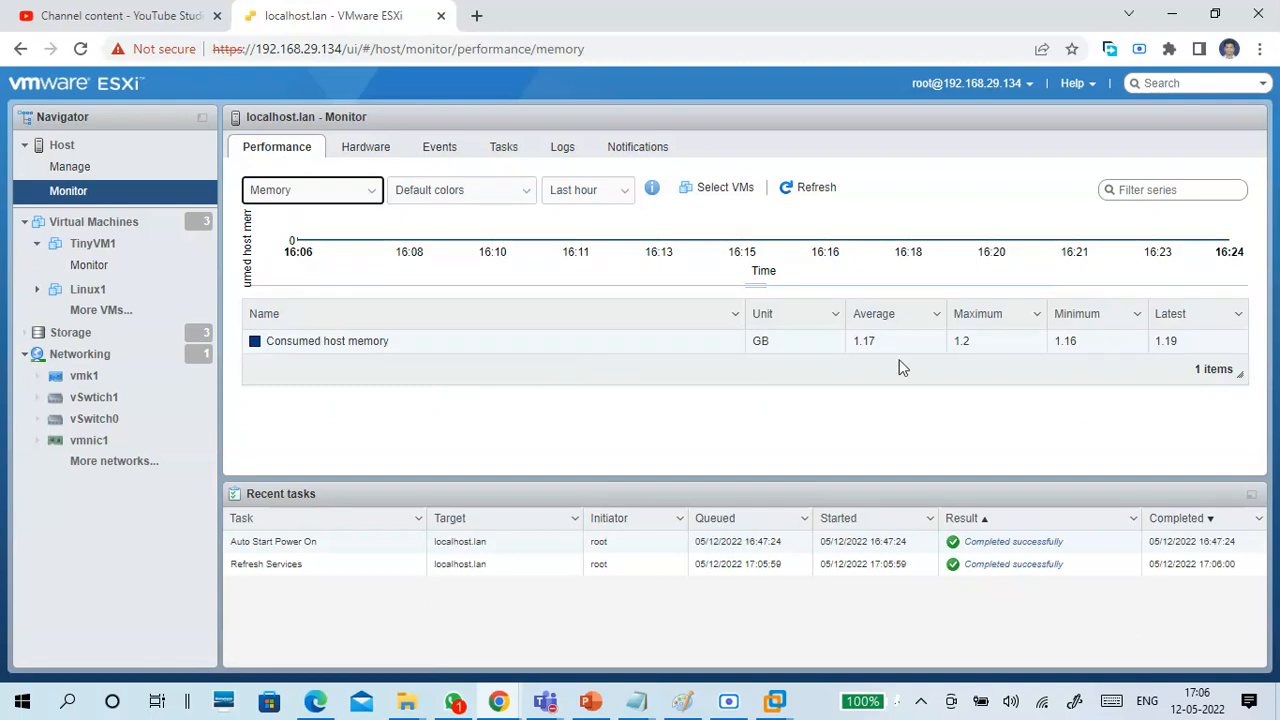
pyautogui.click(368, 199)
pyautogui.click(358, 242)
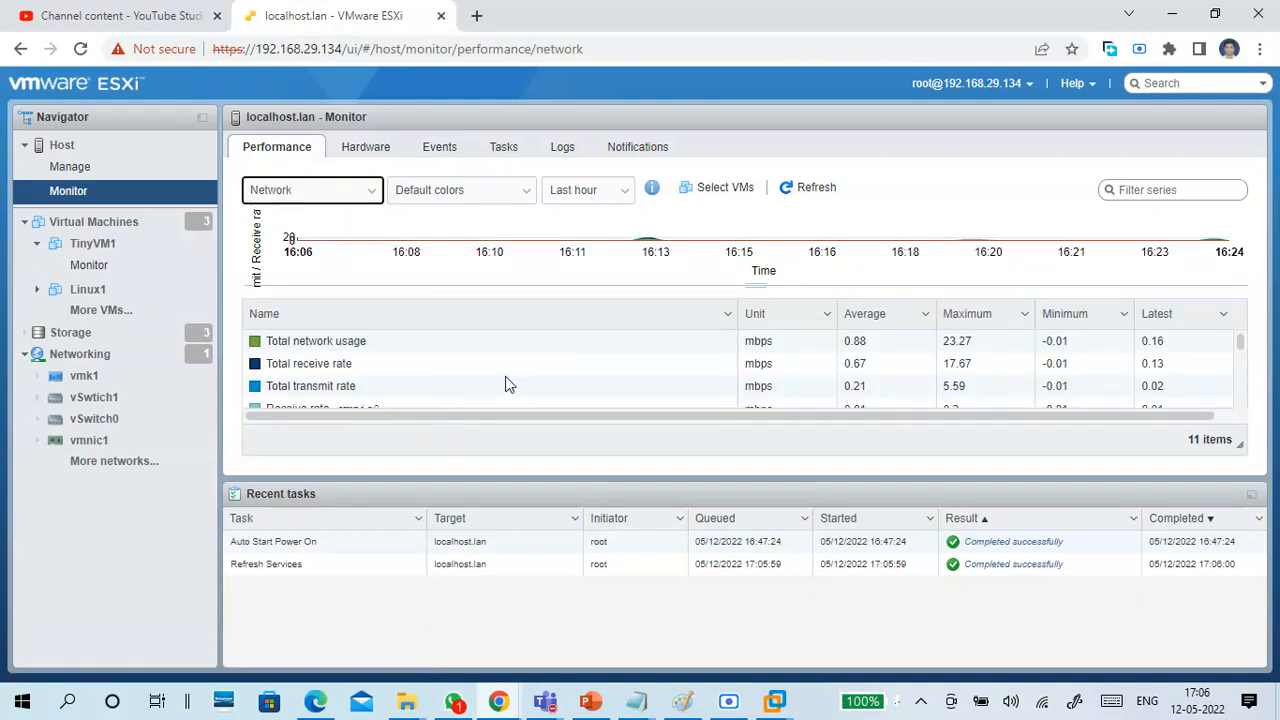
pyautogui.scroll(-3, 506, 378)
# Review the host's monitored events, tasks, logs and notifications in turn.
pyautogui.click(433, 158)
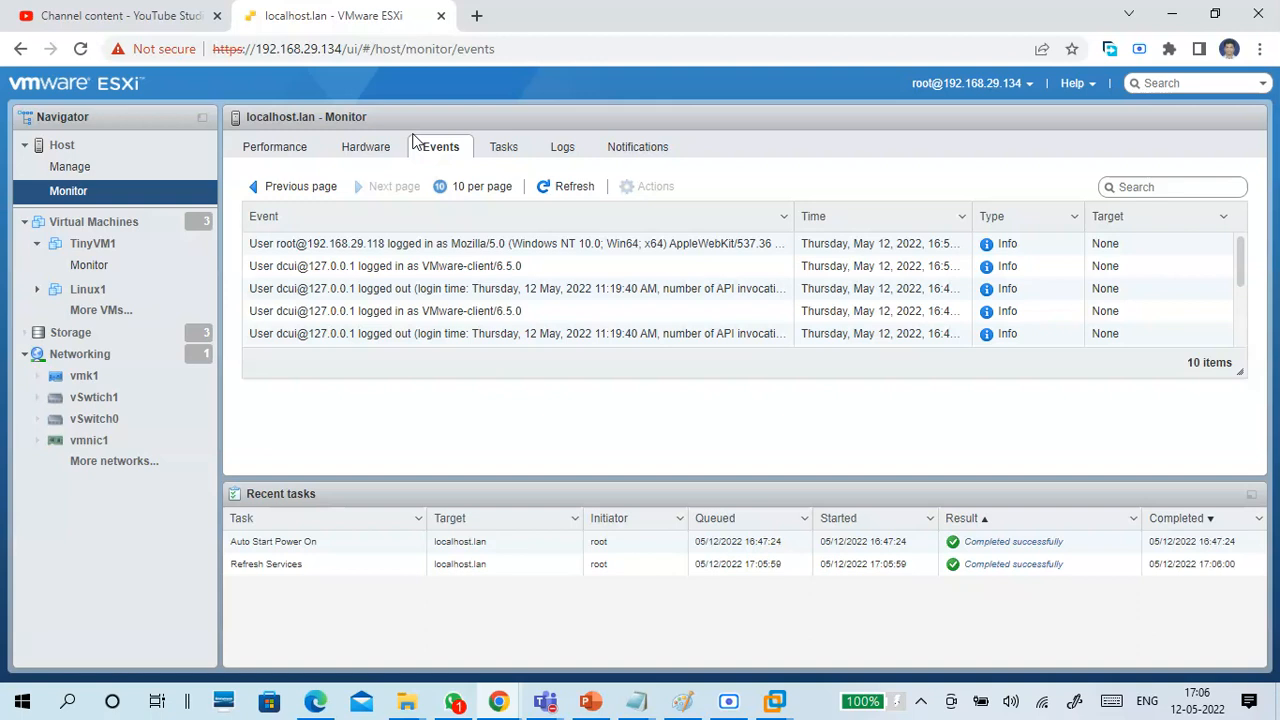
pyautogui.click(505, 151)
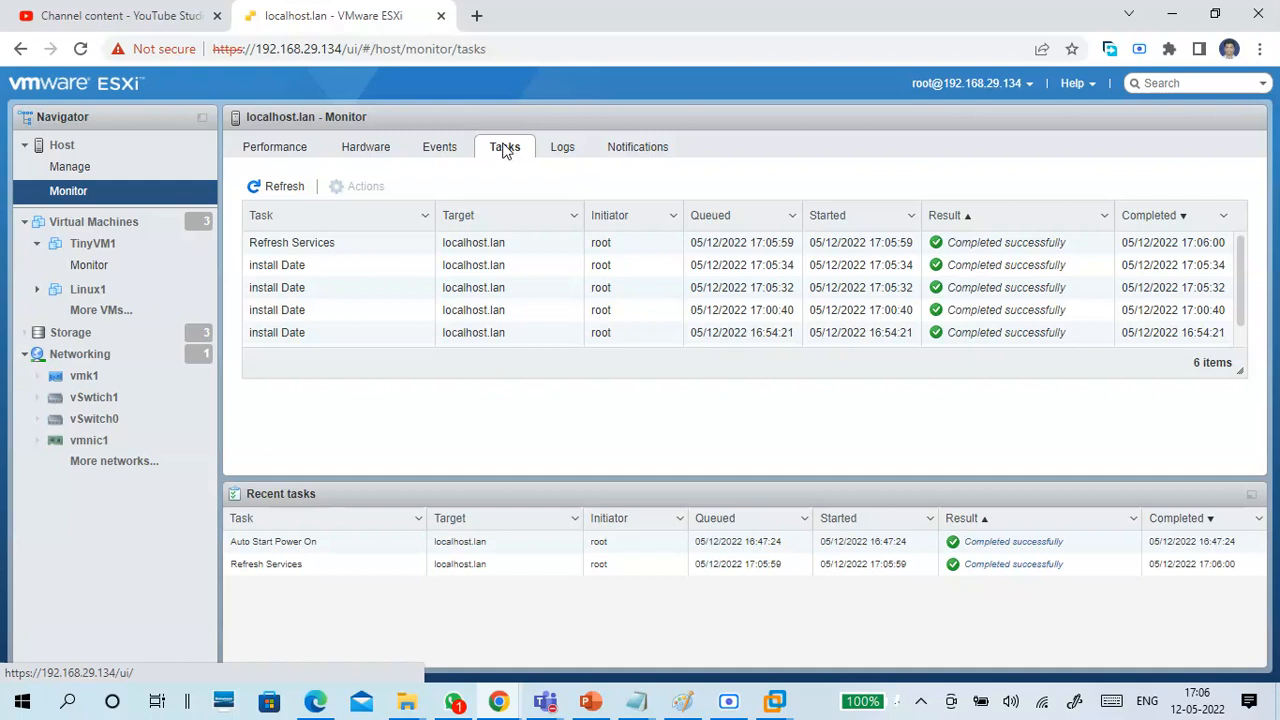
pyautogui.click(564, 154)
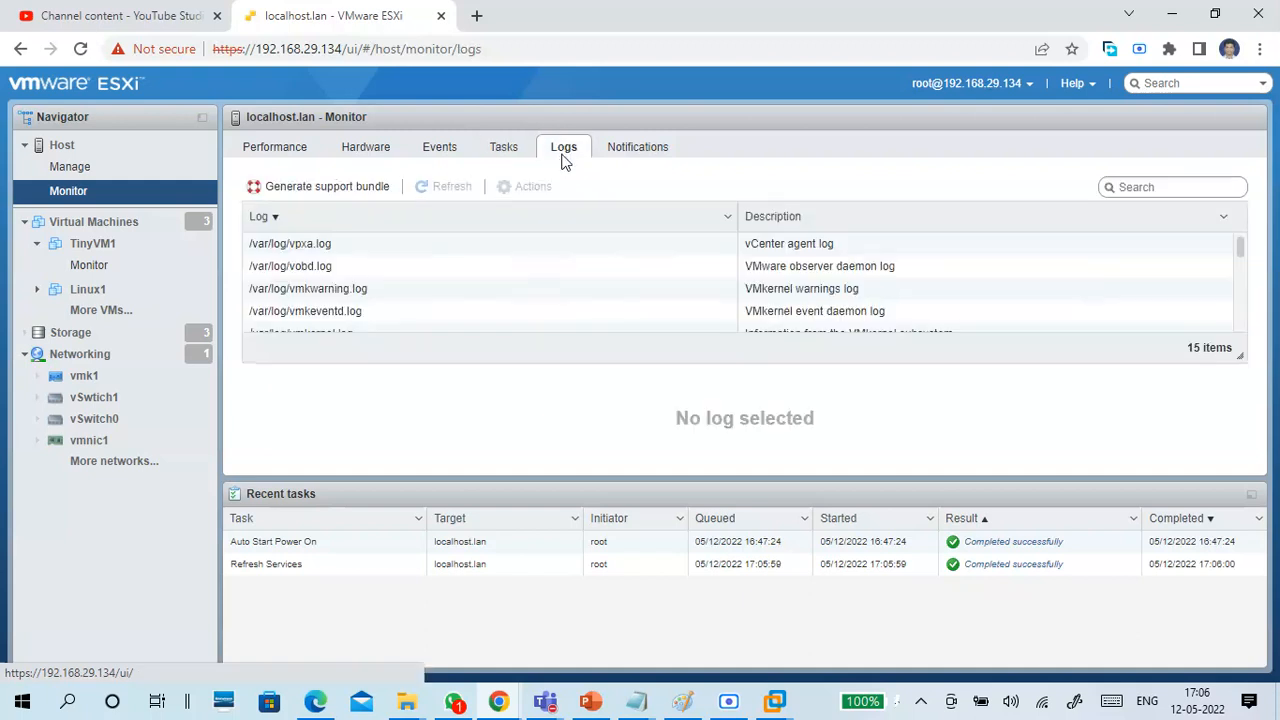
pyautogui.click(614, 152)
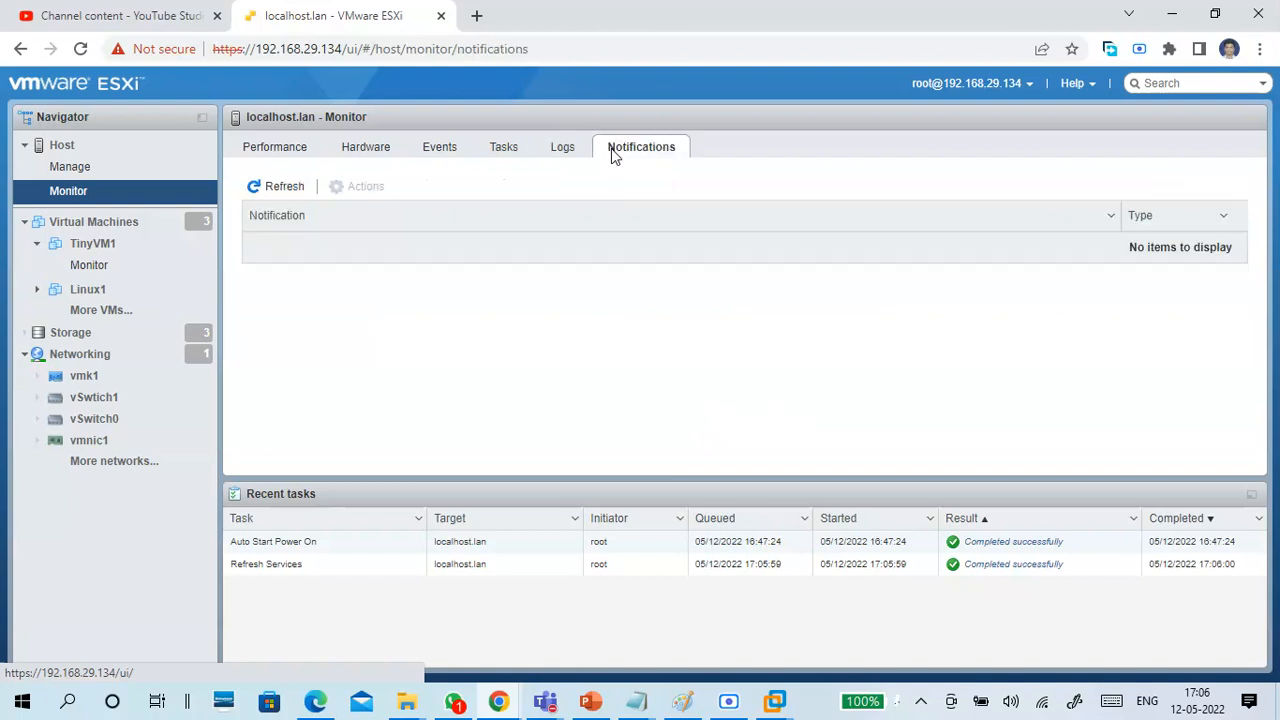
# Look through the host's list of log files and their descriptions without opening any log.
pyautogui.click(563, 148)
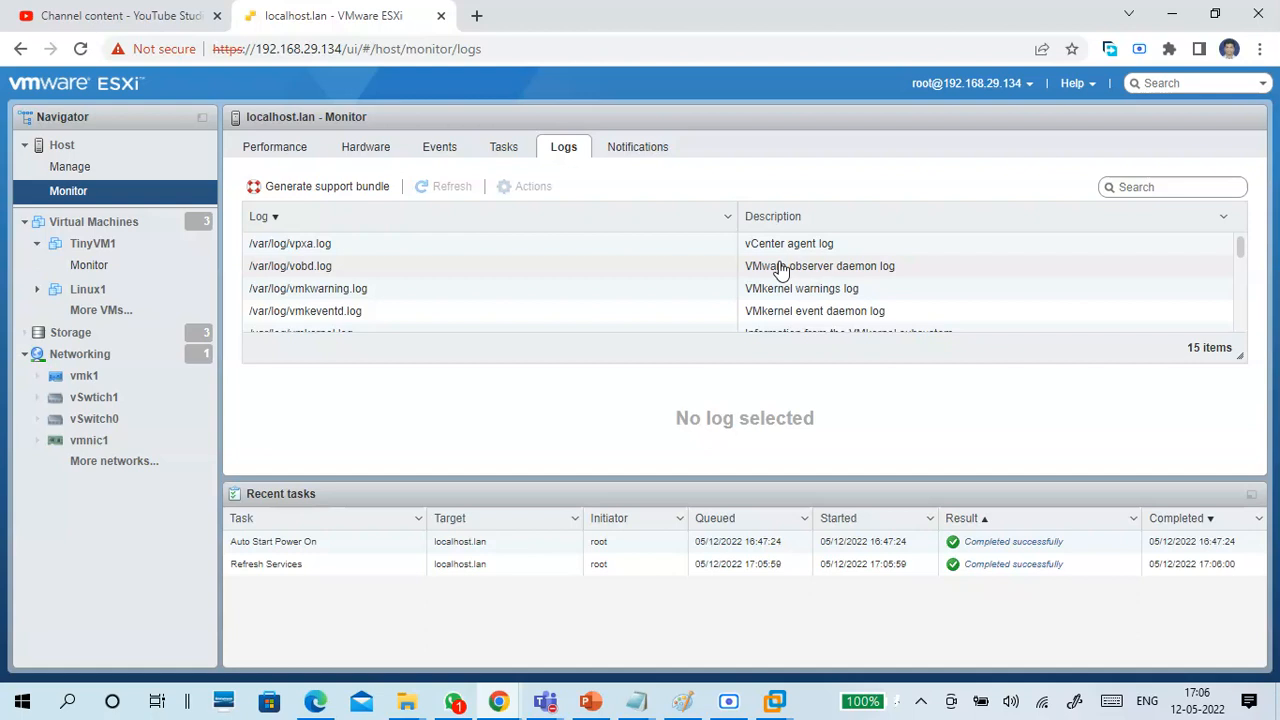
pyautogui.scroll(-2, 775, 267)
pyautogui.scroll(1, 765, 262)
pyautogui.scroll(3, 765, 265)
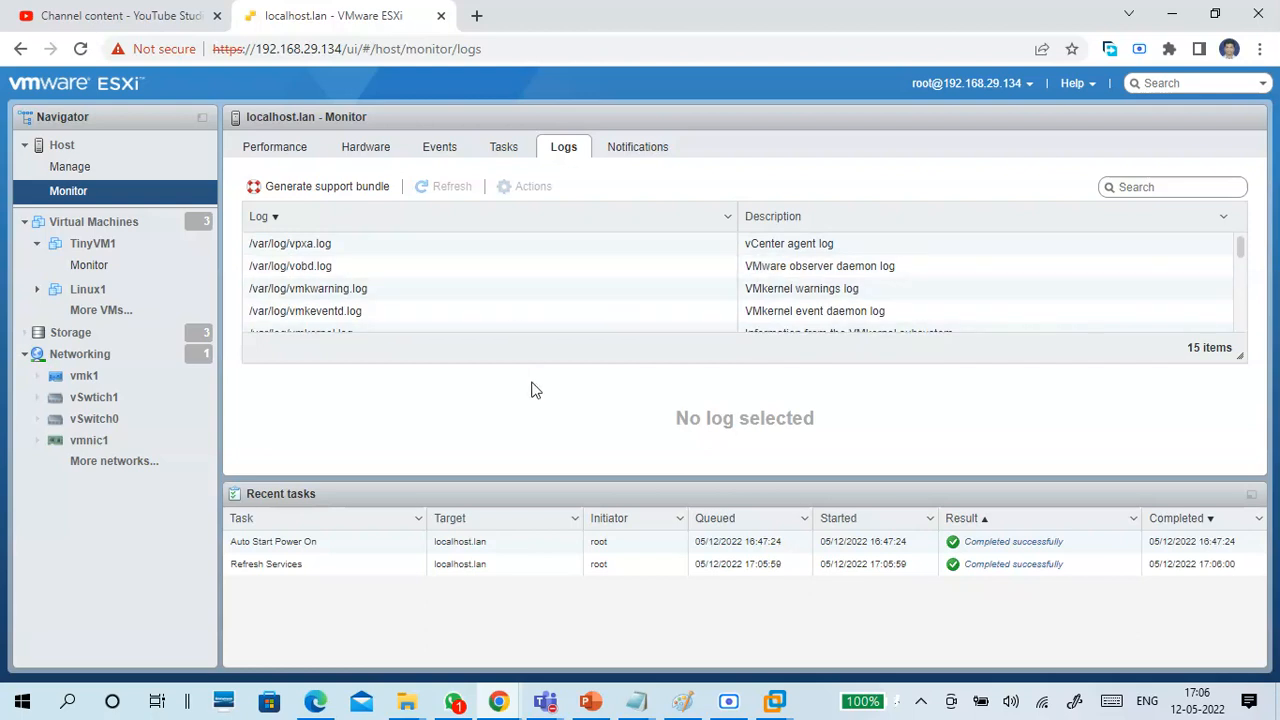
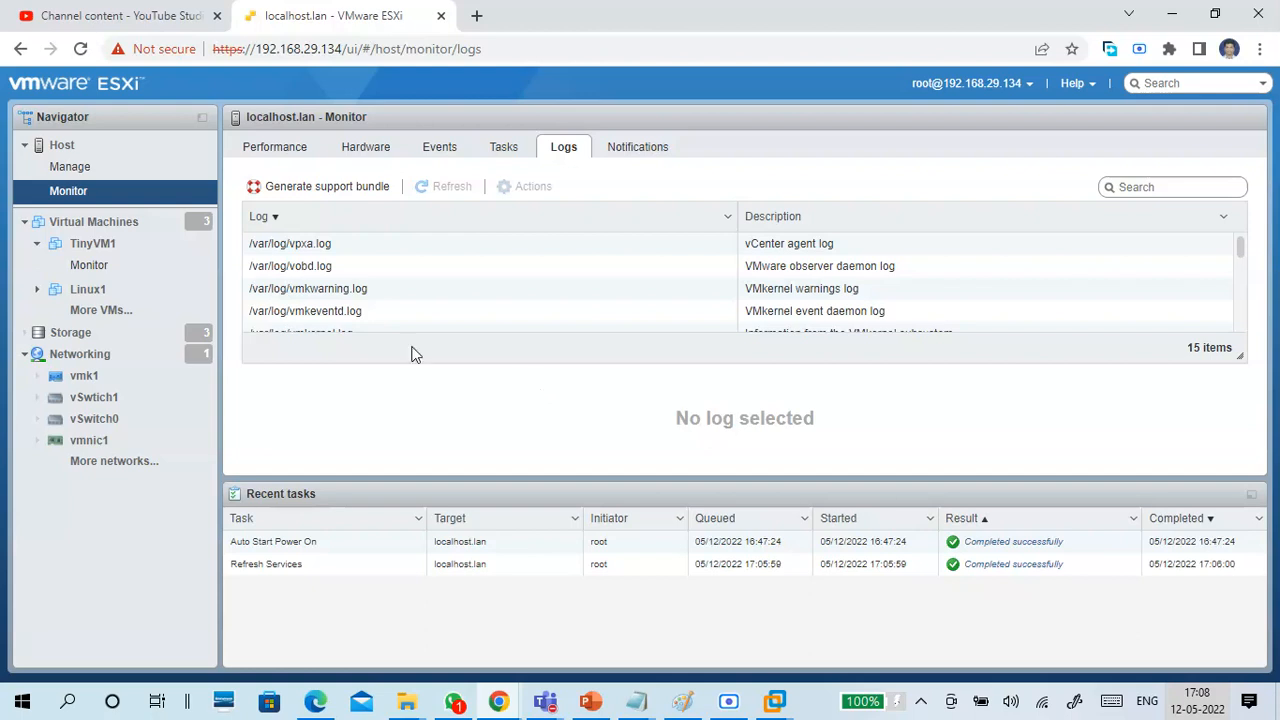
# Revisit the host's Manage and Monitor pages and glance at the virtualization server diagram in Paint.
pyautogui.click(102, 148)
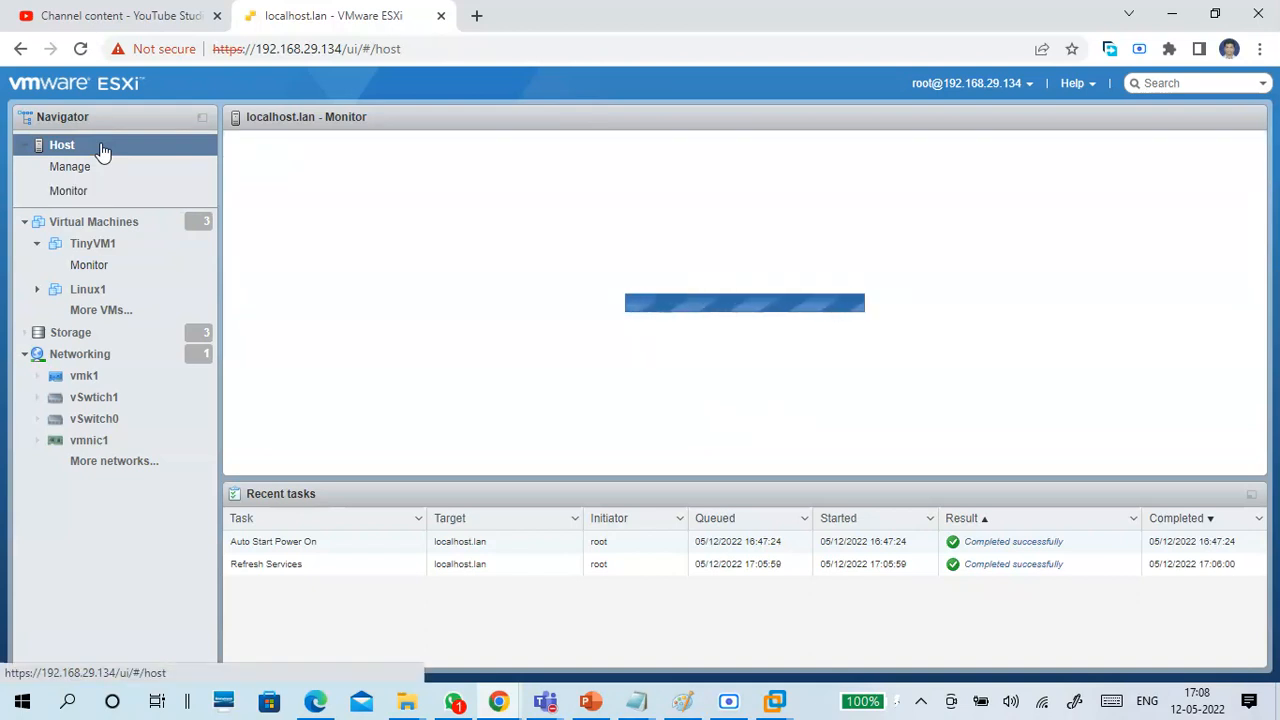
pyautogui.click(110, 172)
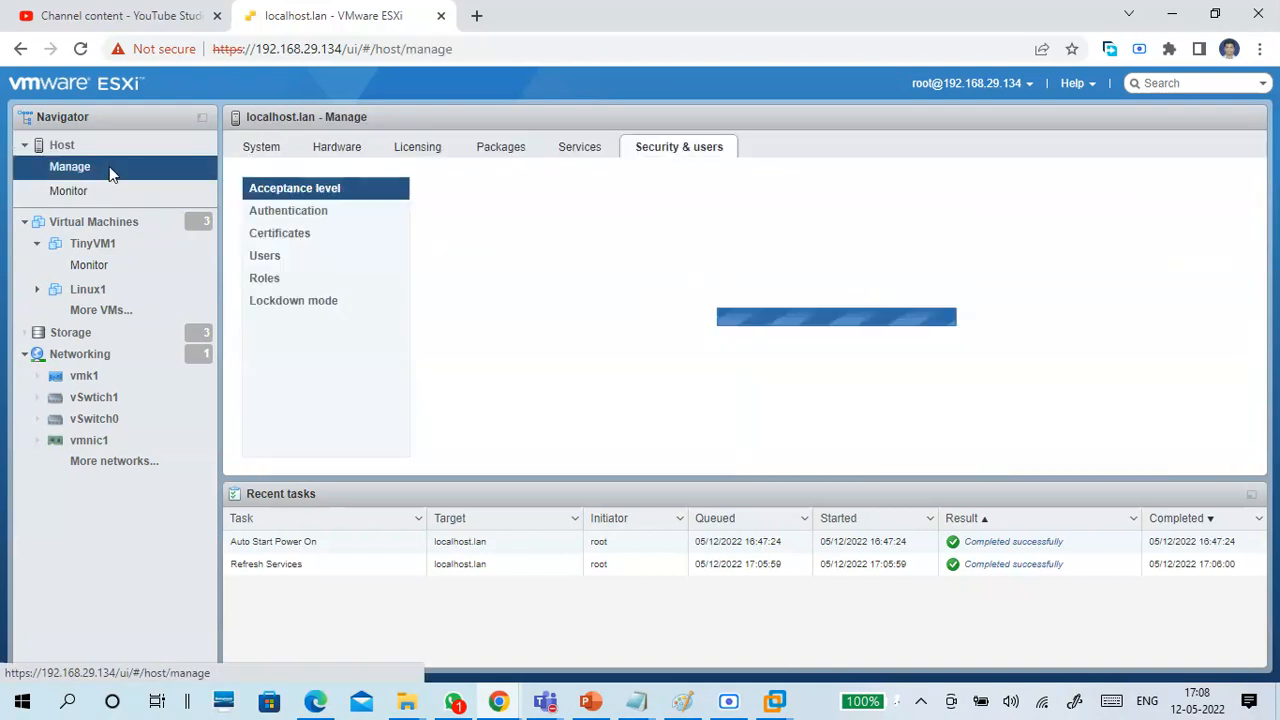
pyautogui.click(113, 191)
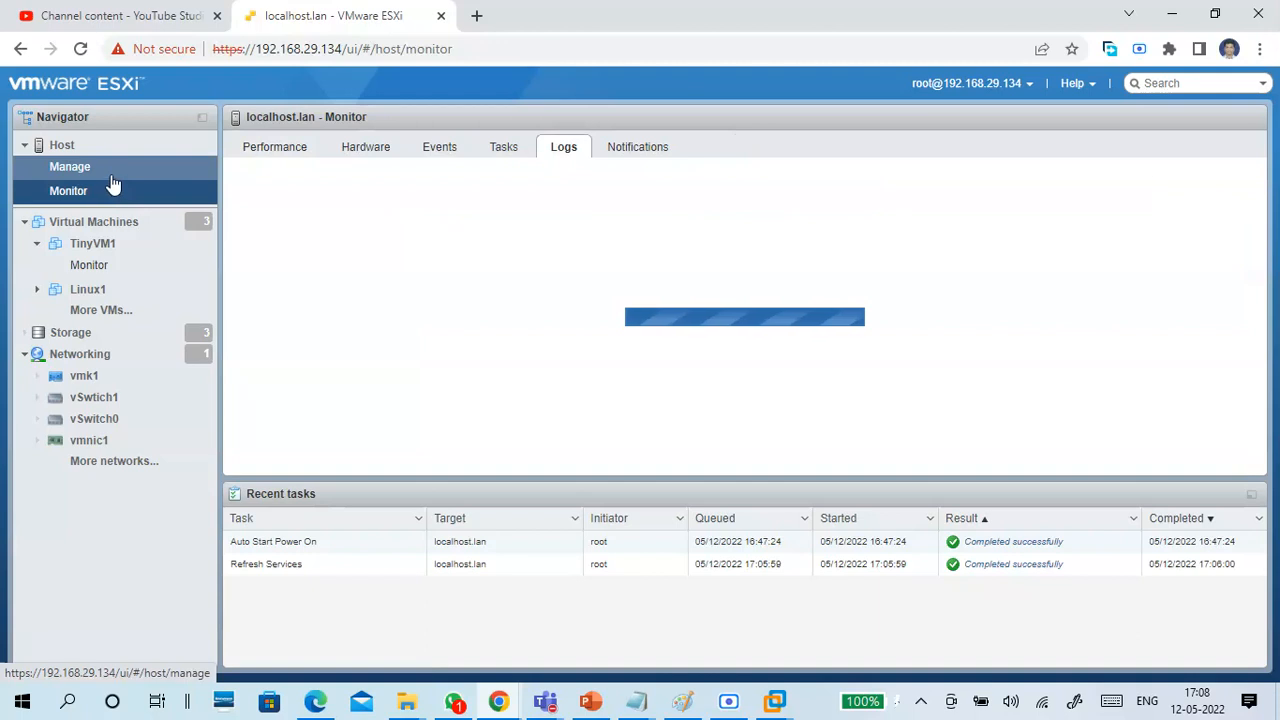
pyautogui.click(110, 176)
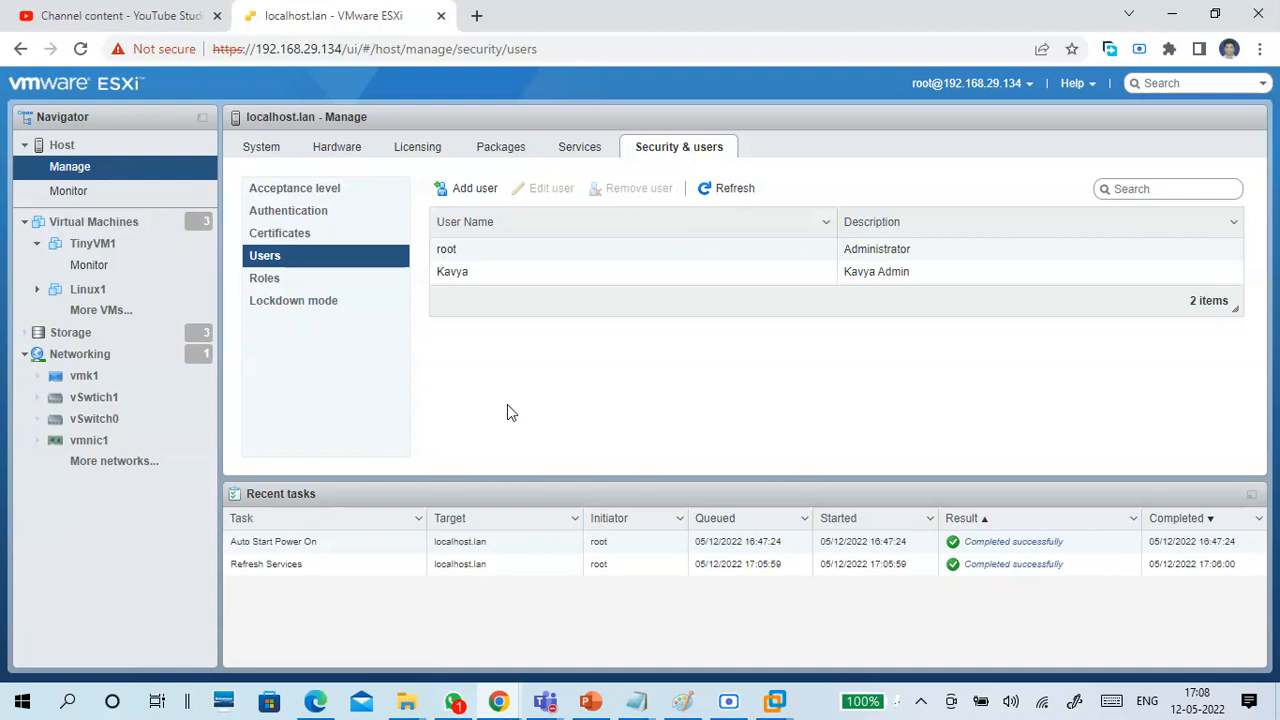
pyautogui.click(682, 701)
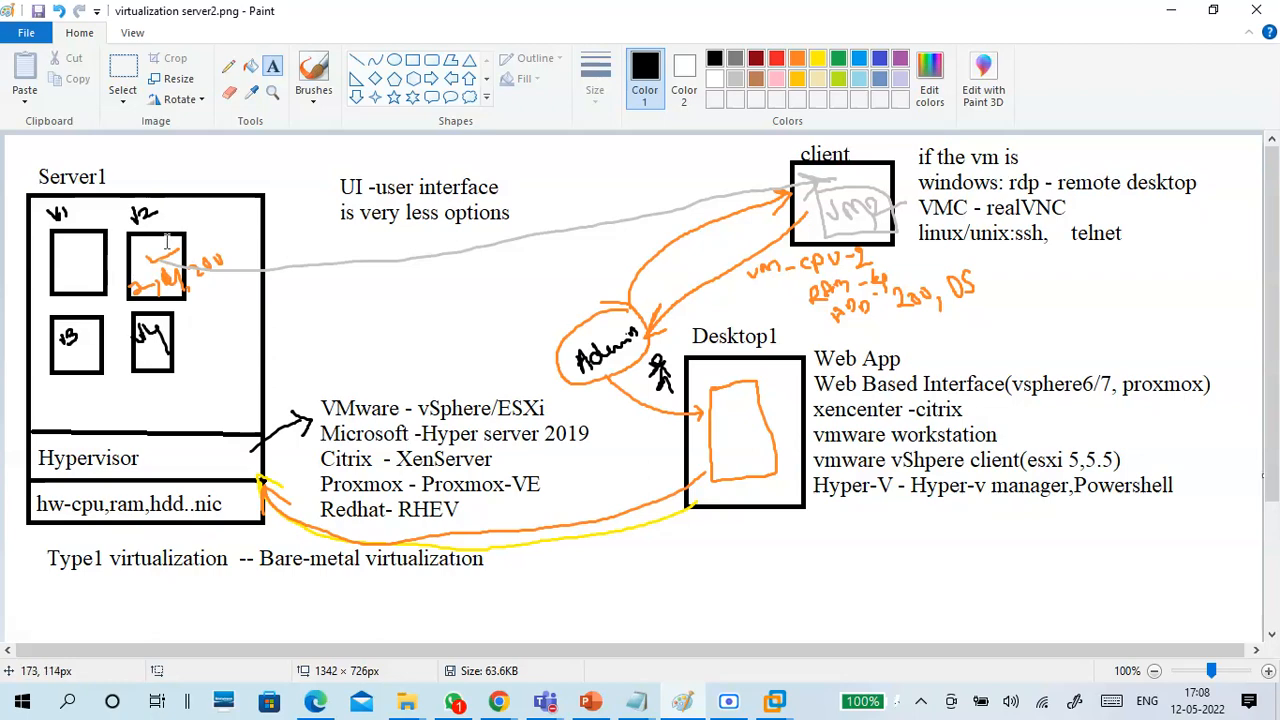
pyautogui.click(1172, 12)
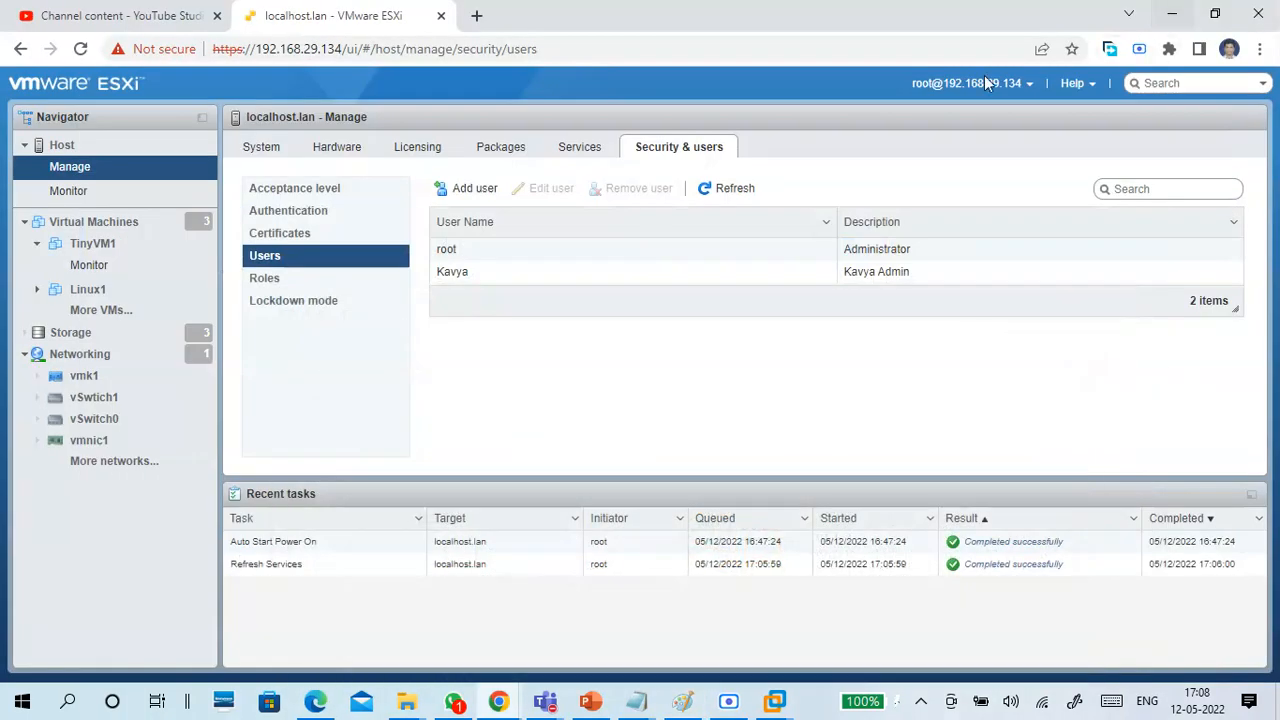
# Review the host's datastores, its virtual switches and its list of virtual machines.
pyautogui.click(102, 342)
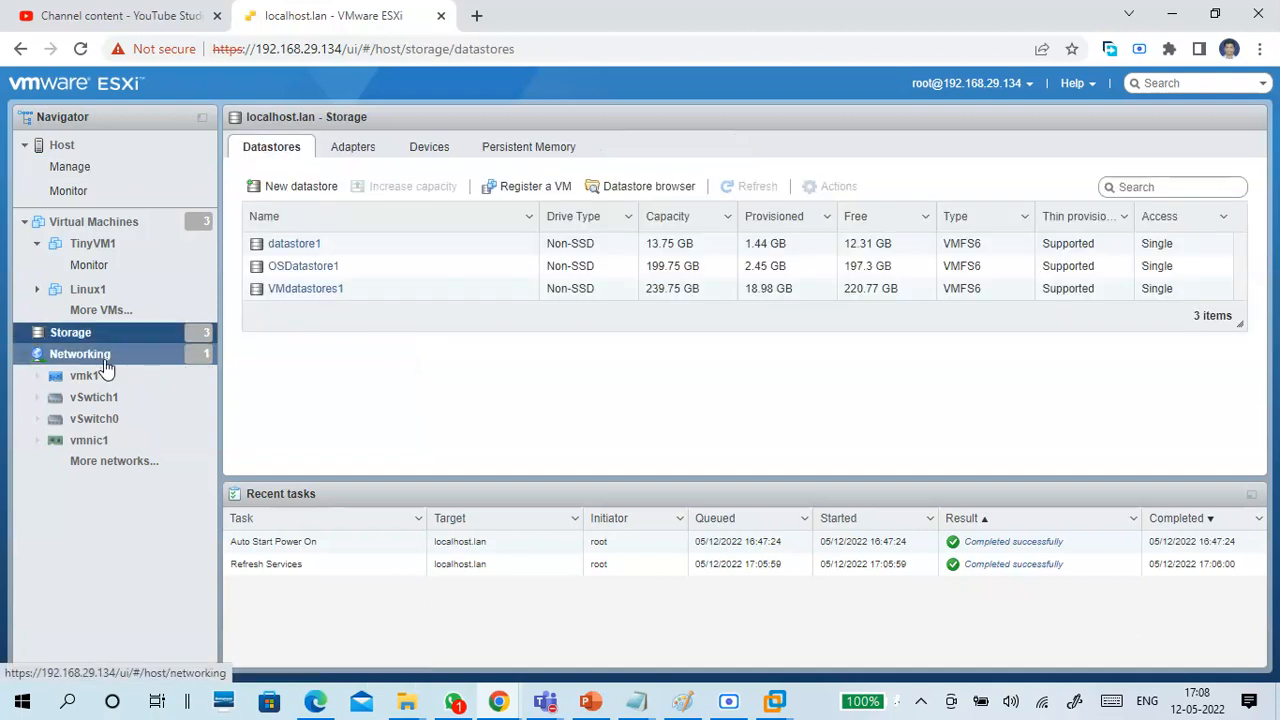
pyautogui.click(104, 358)
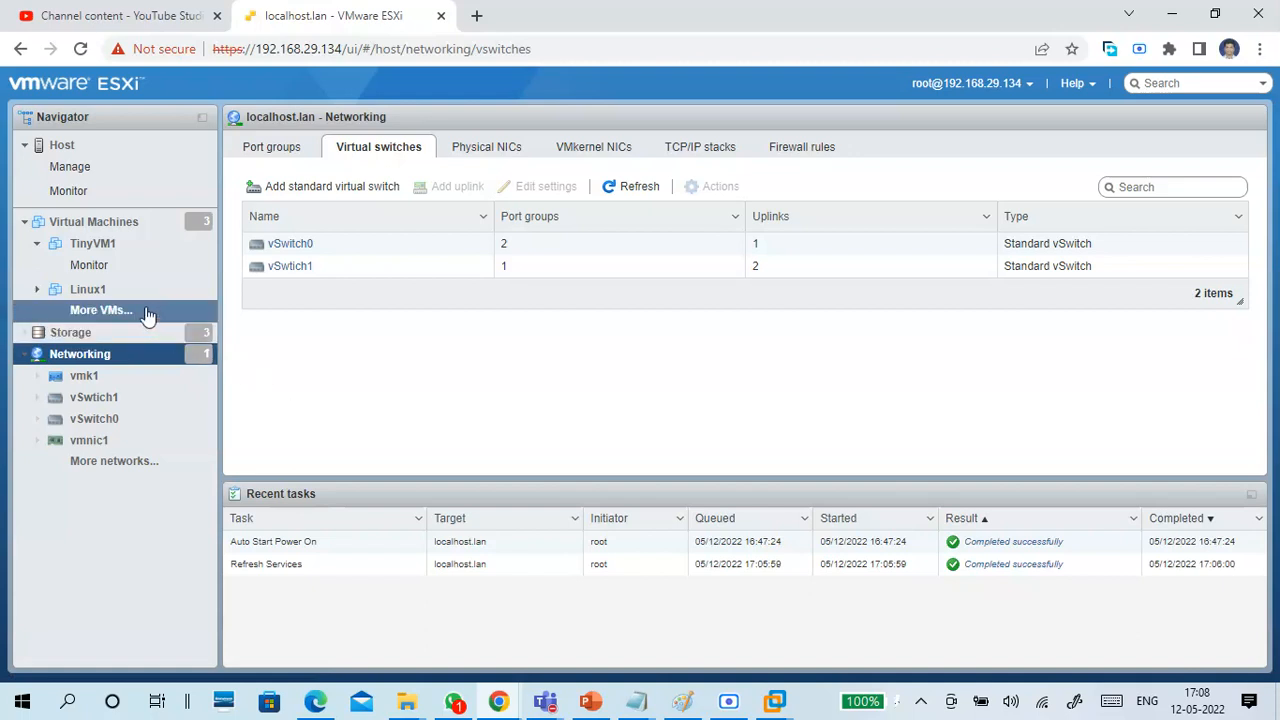
pyautogui.click(100, 222)
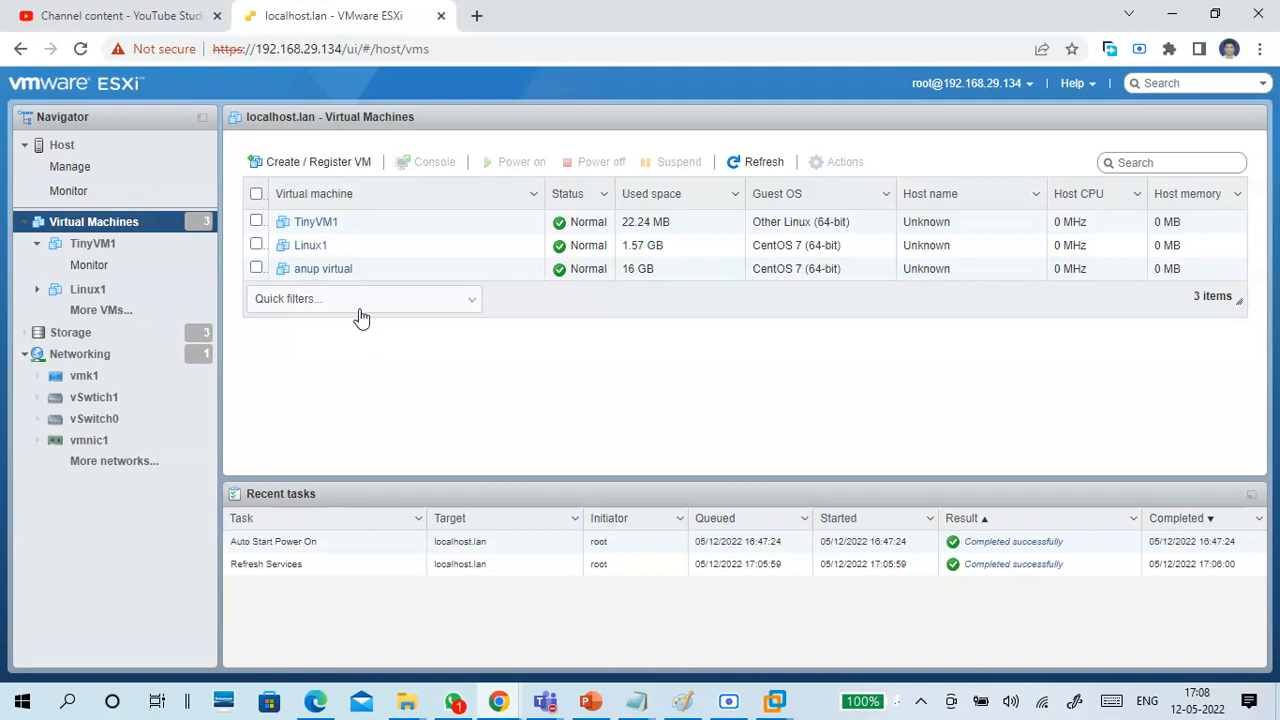
# Inspect the two CentOS 7 virtual machines in the list individually and together, and clear their selection.
pyautogui.click(257, 270)
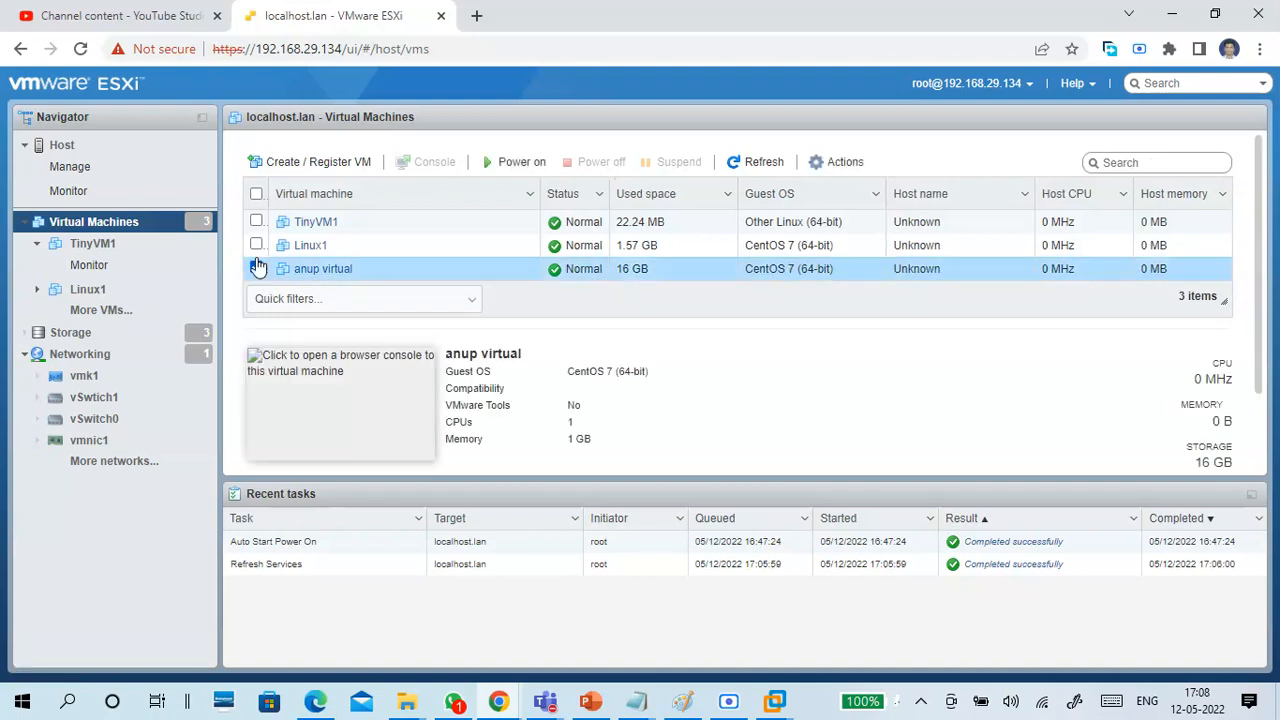
pyautogui.click(257, 245)
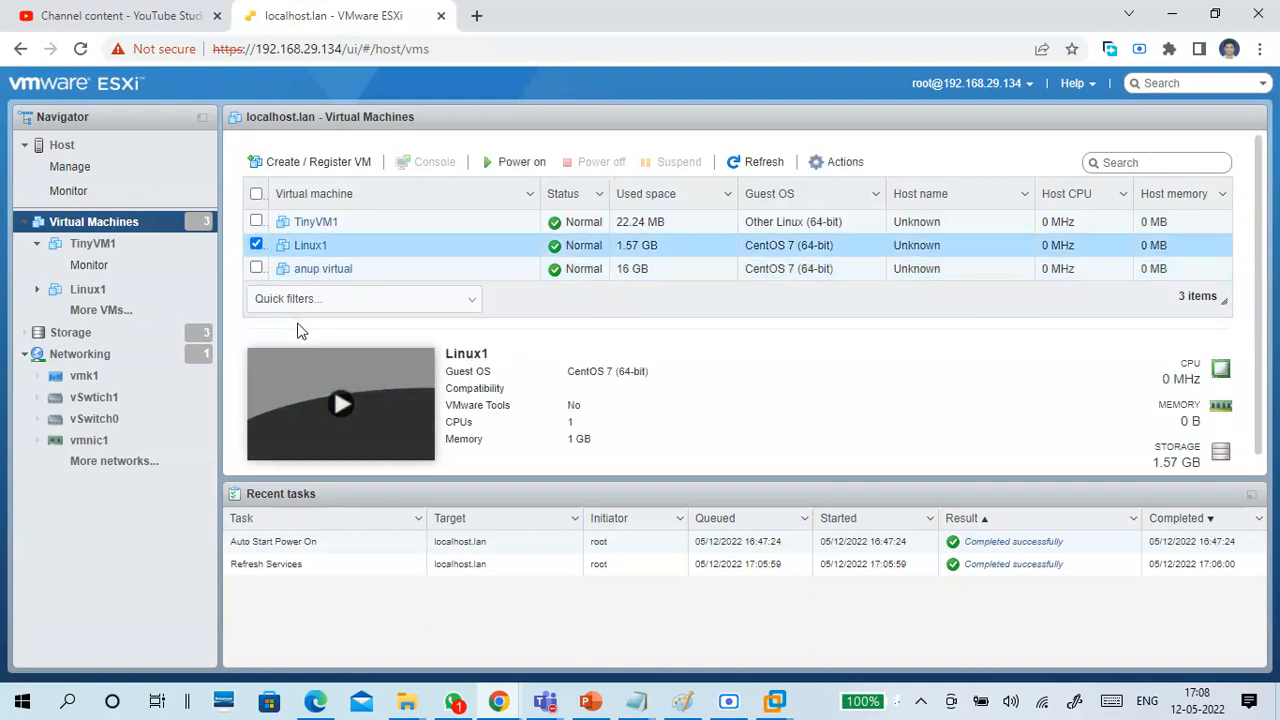
pyautogui.click(257, 268)
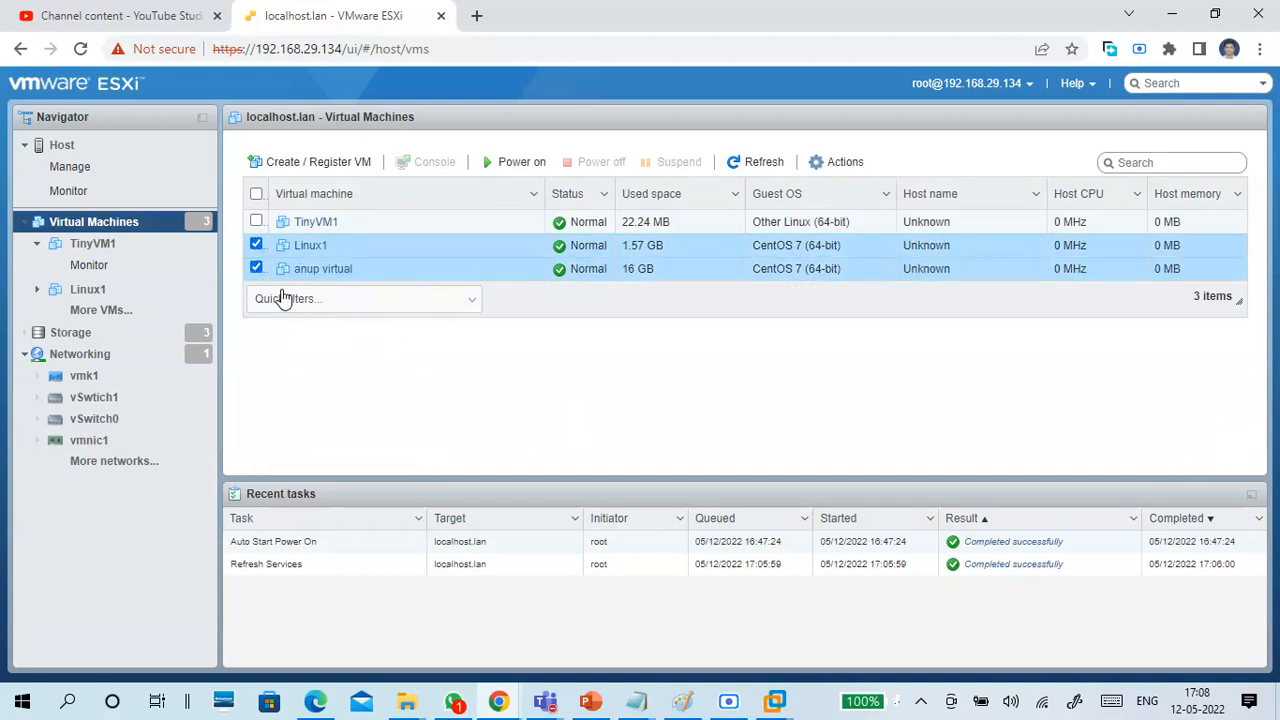
pyautogui.click(256, 268)
pyautogui.click(256, 245)
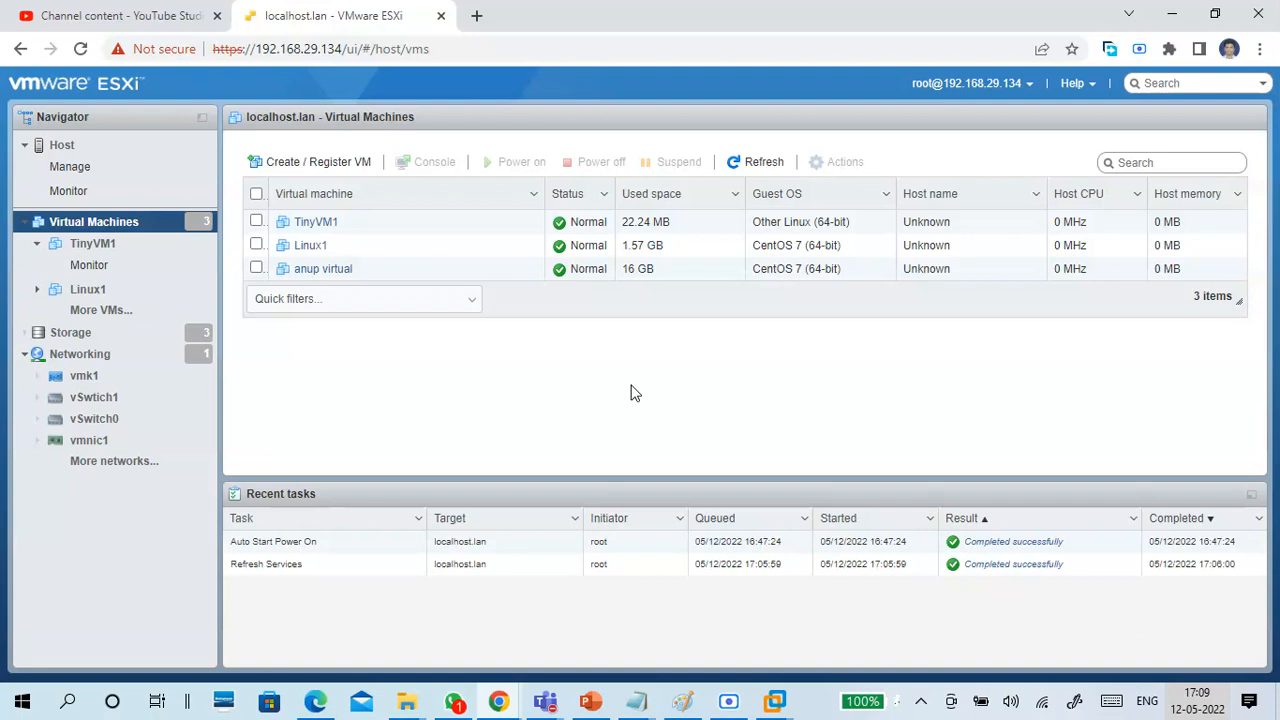
# Browse the contents of the OSDatastore1 datastore and open its OSImages folder.
pyautogui.click(70, 332)
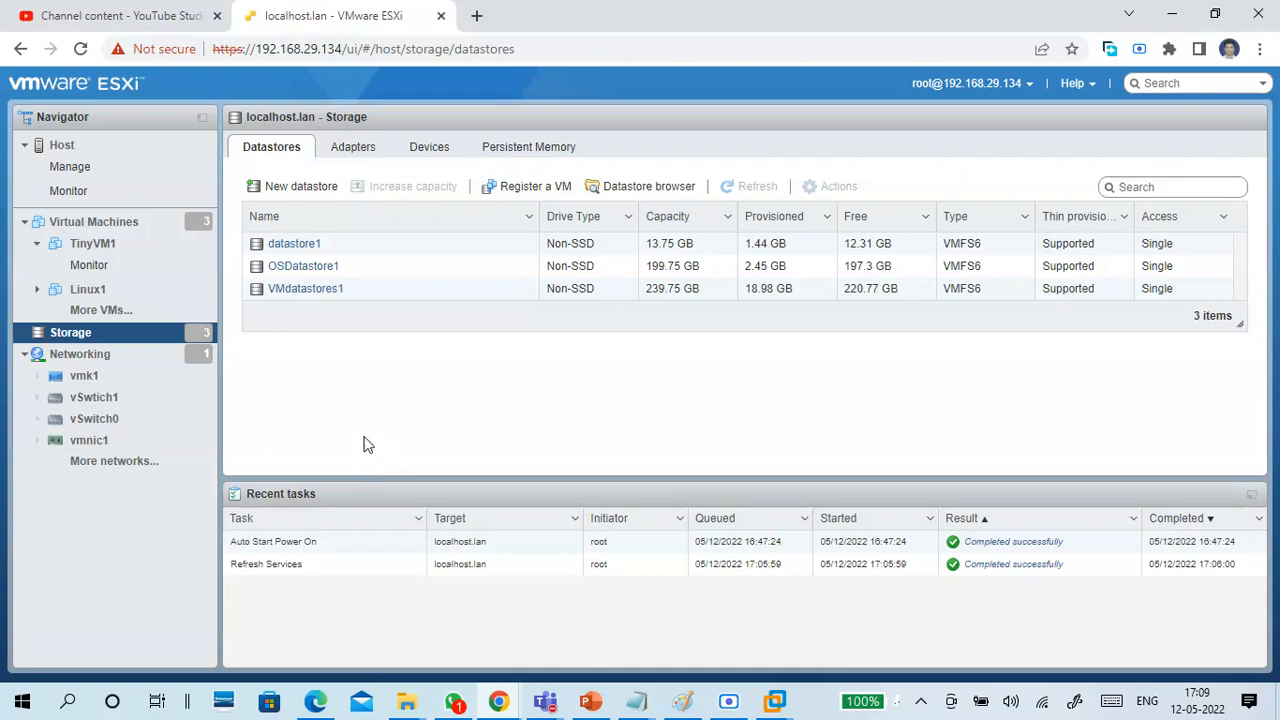
pyautogui.click(305, 267)
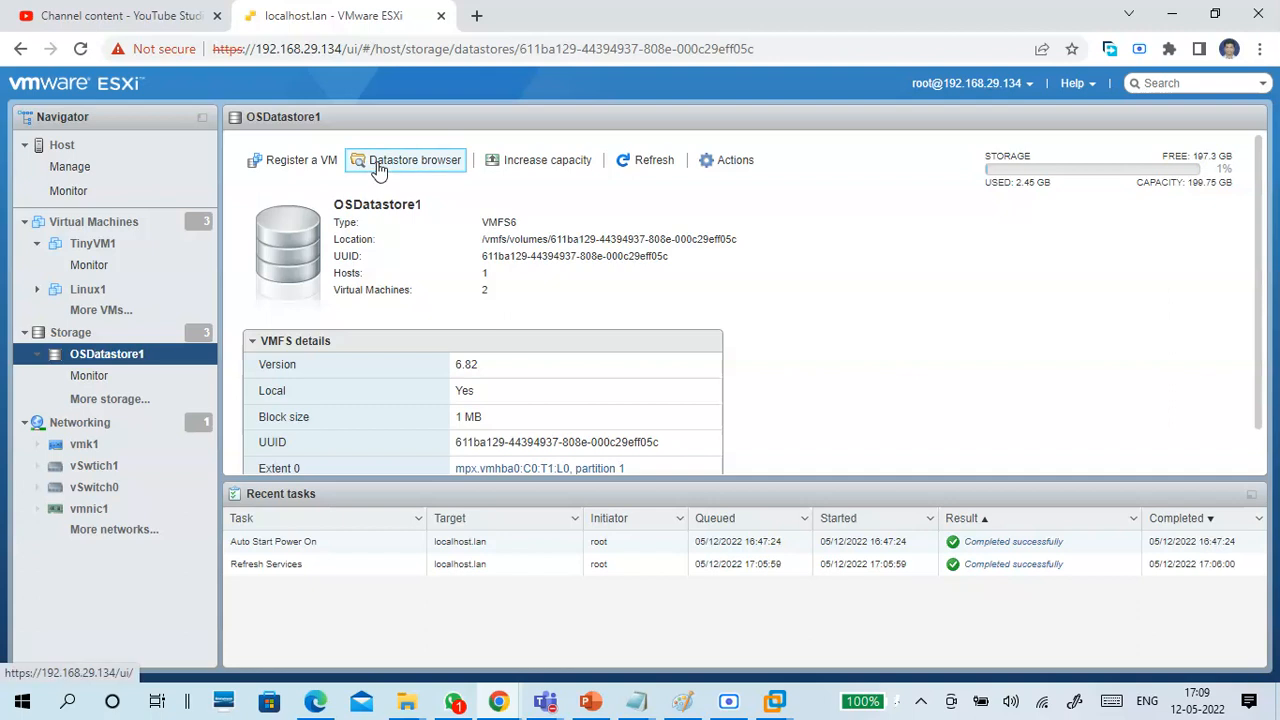
pyautogui.click(380, 163)
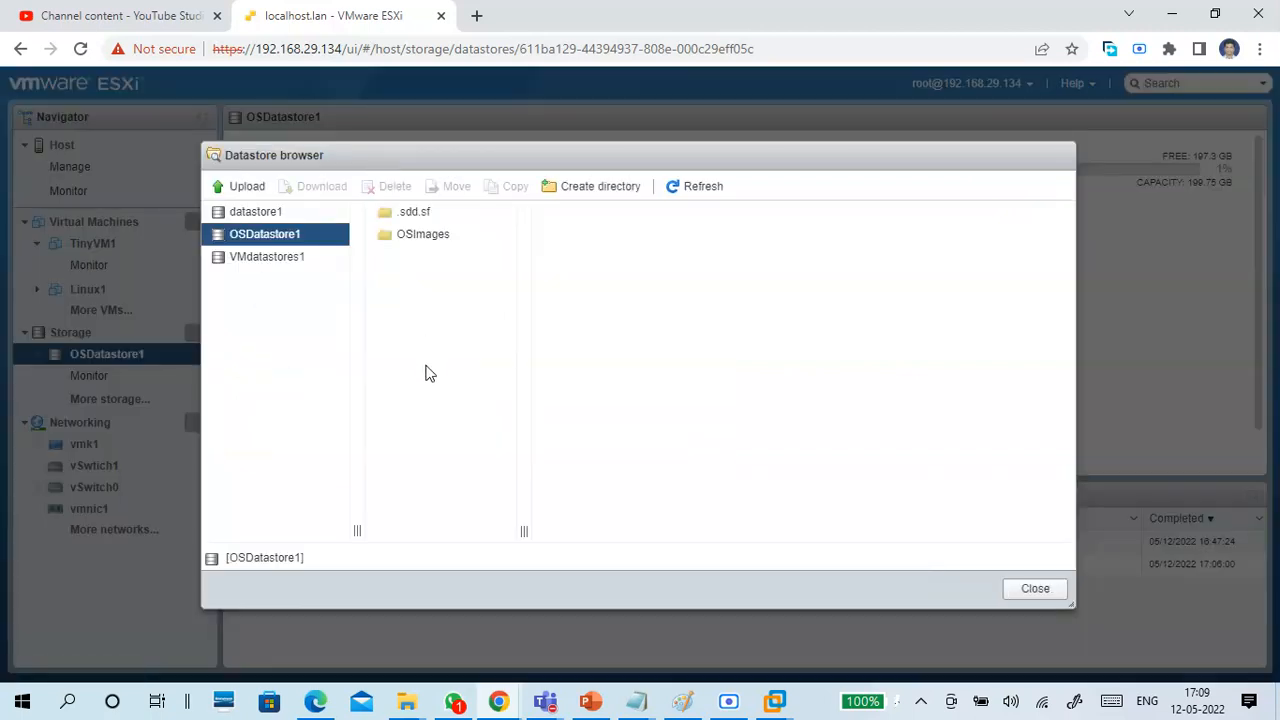
pyautogui.click(446, 236)
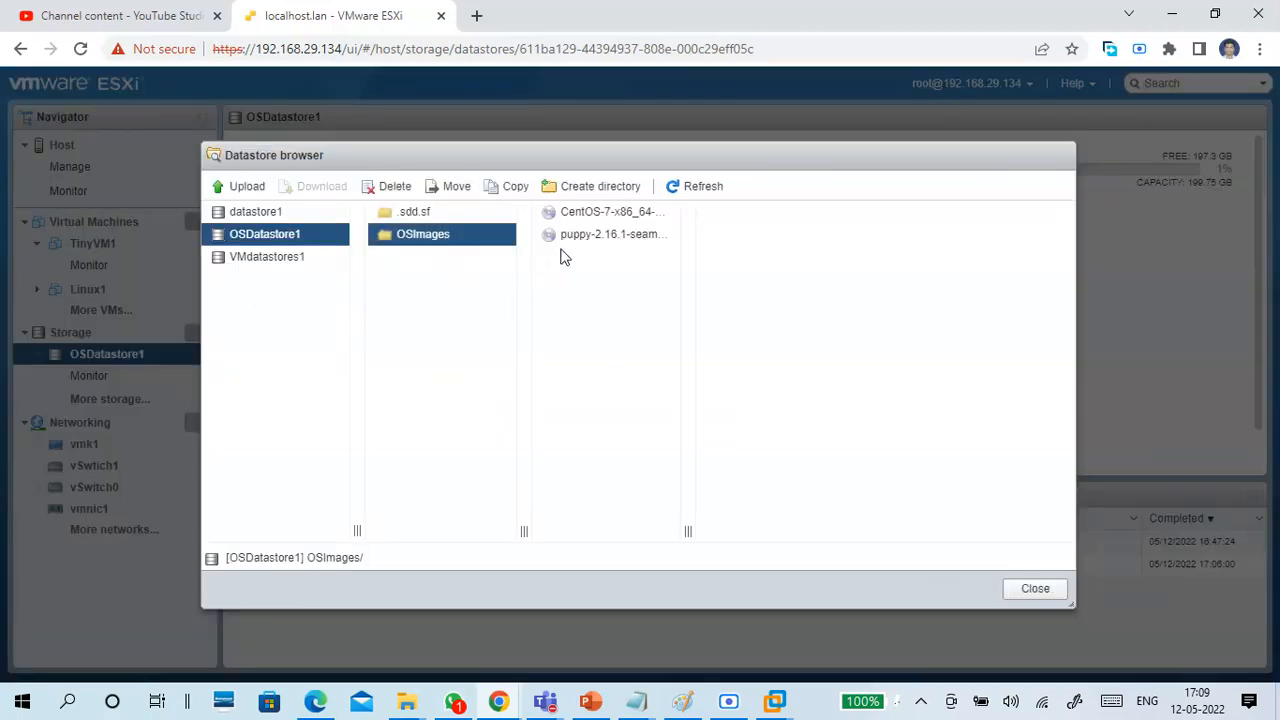
# Inspect the details of the CentOS and puppy ISO images and widen the file column to show their full names.
pyautogui.click(597, 213)
pyautogui.click(606, 235)
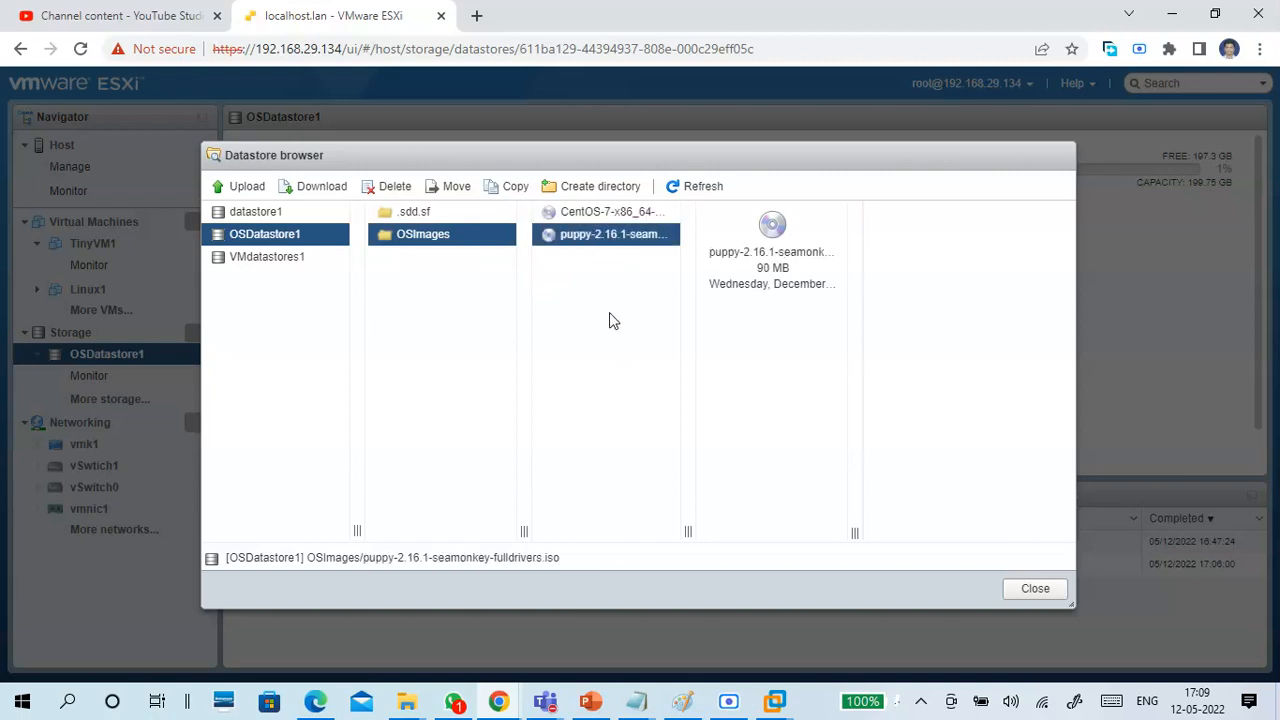
pyautogui.click(590, 213)
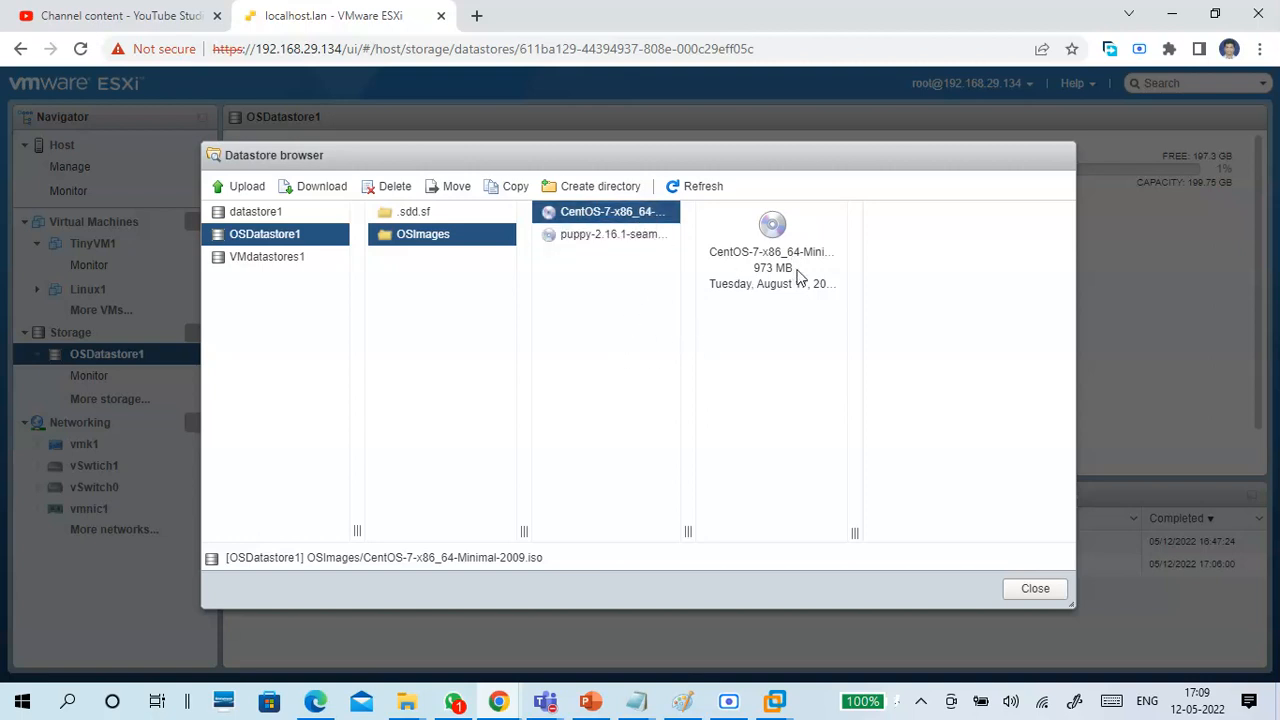
pyautogui.moveTo(776, 250); pyautogui.dragTo(840, 329)
pyautogui.click(703, 345)
pyautogui.moveTo(686, 531); pyautogui.dragTo(787, 523)
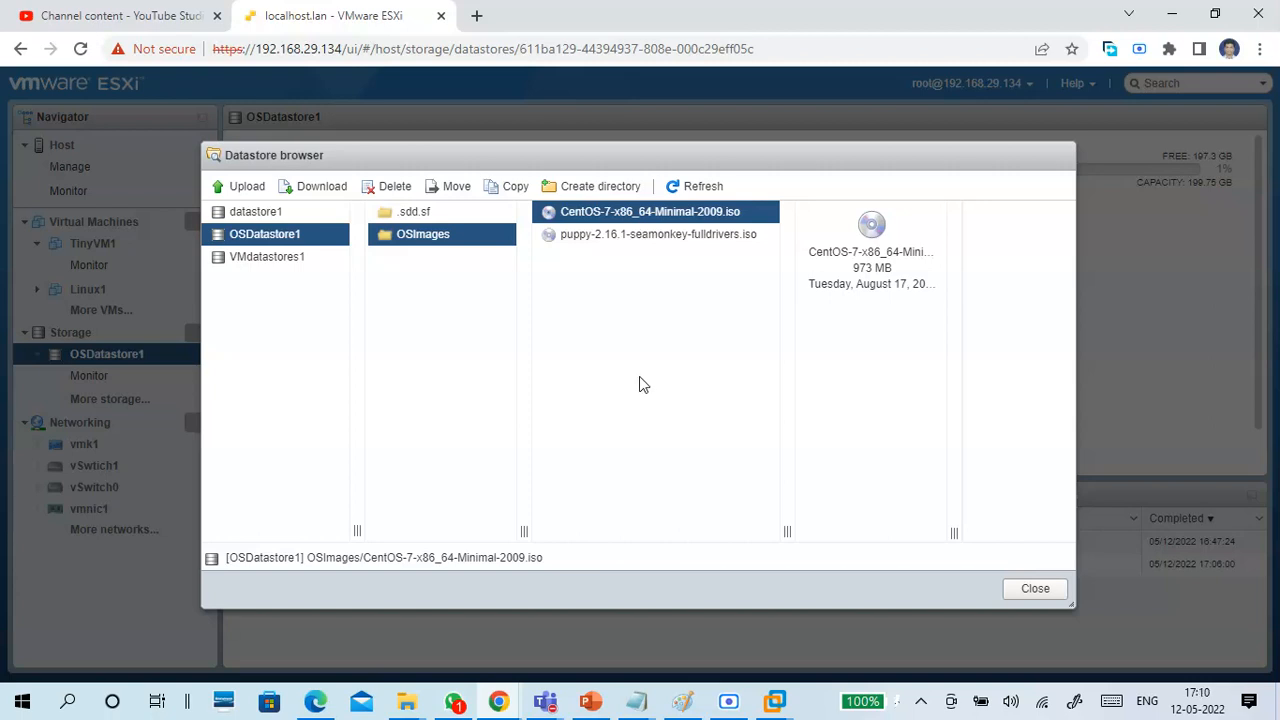
# Start a file upload to the OSImages folder and browse to OSFOLDER on OS DRIVE (G:).
pyautogui.click(248, 194)
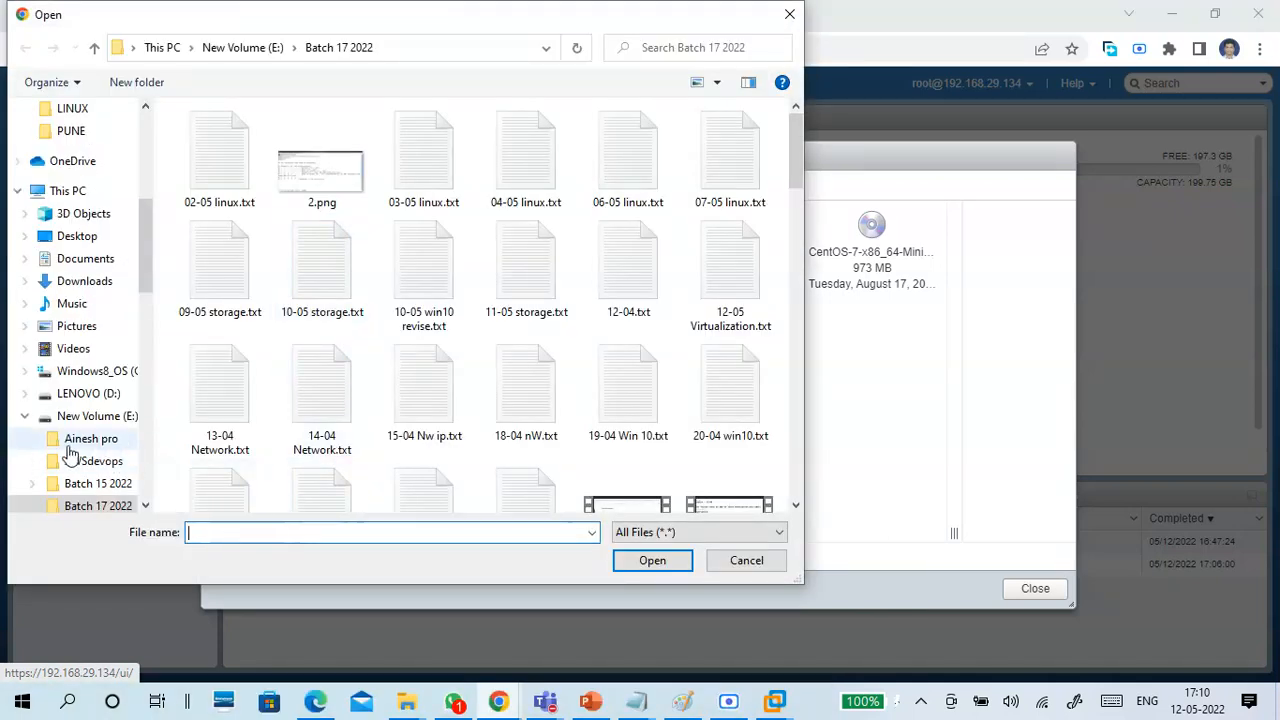
pyautogui.click(25, 416)
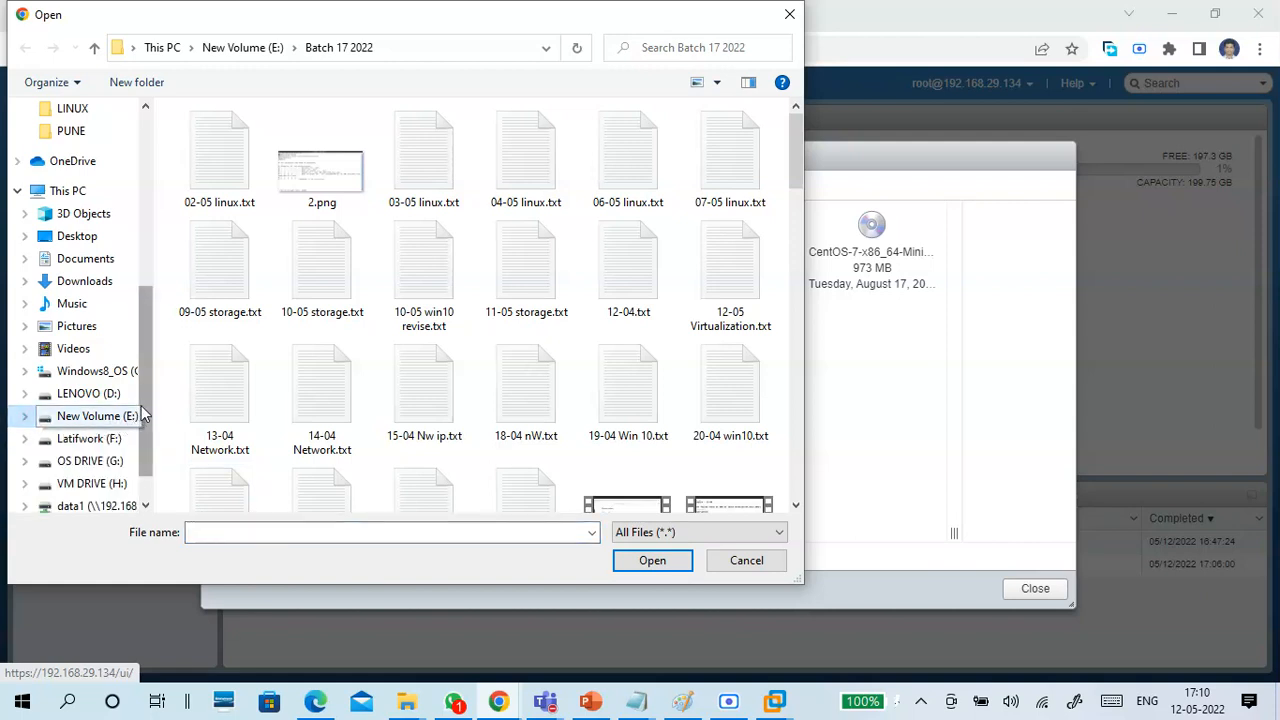
pyautogui.scroll(-1, 141, 405)
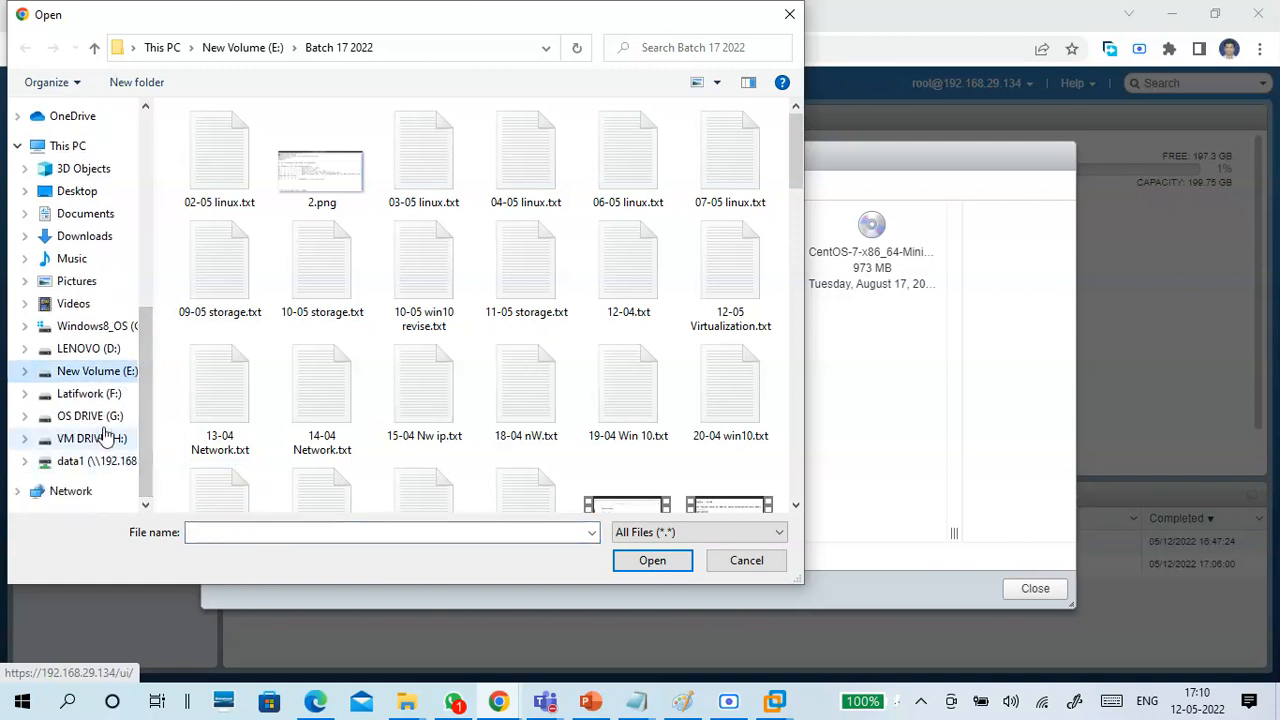
pyautogui.click(100, 416)
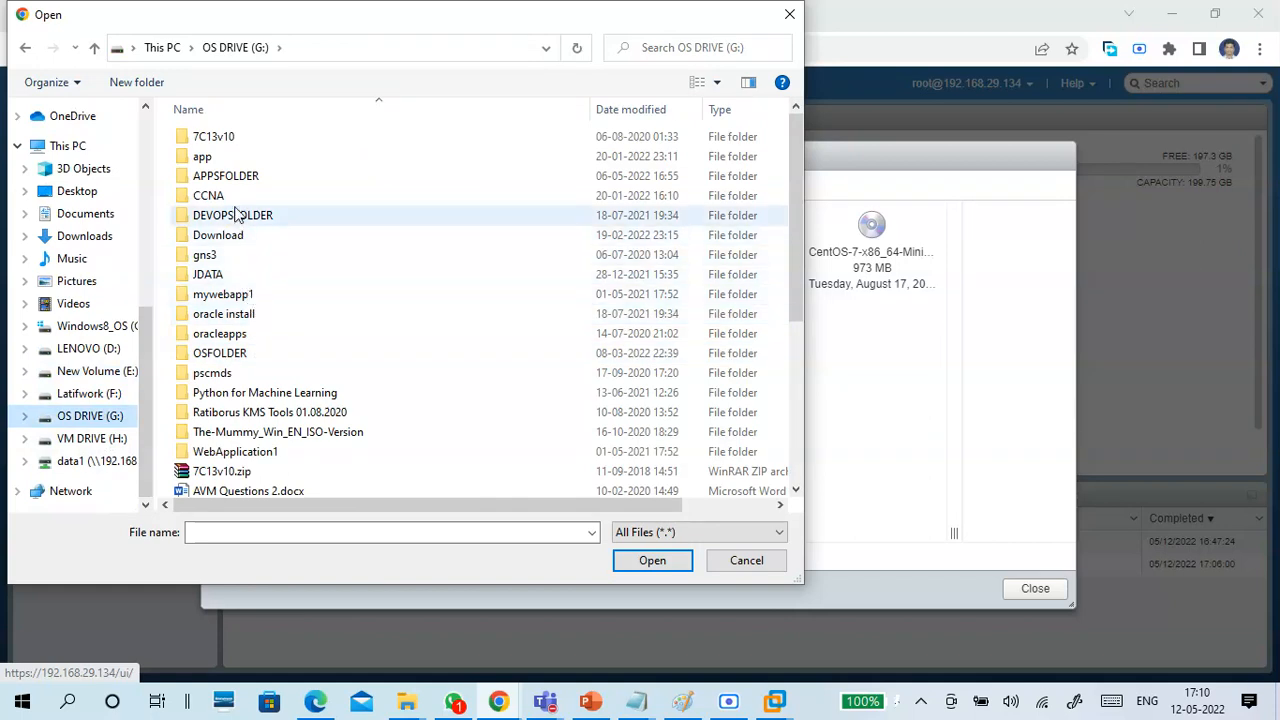
pyautogui.click(240, 176)
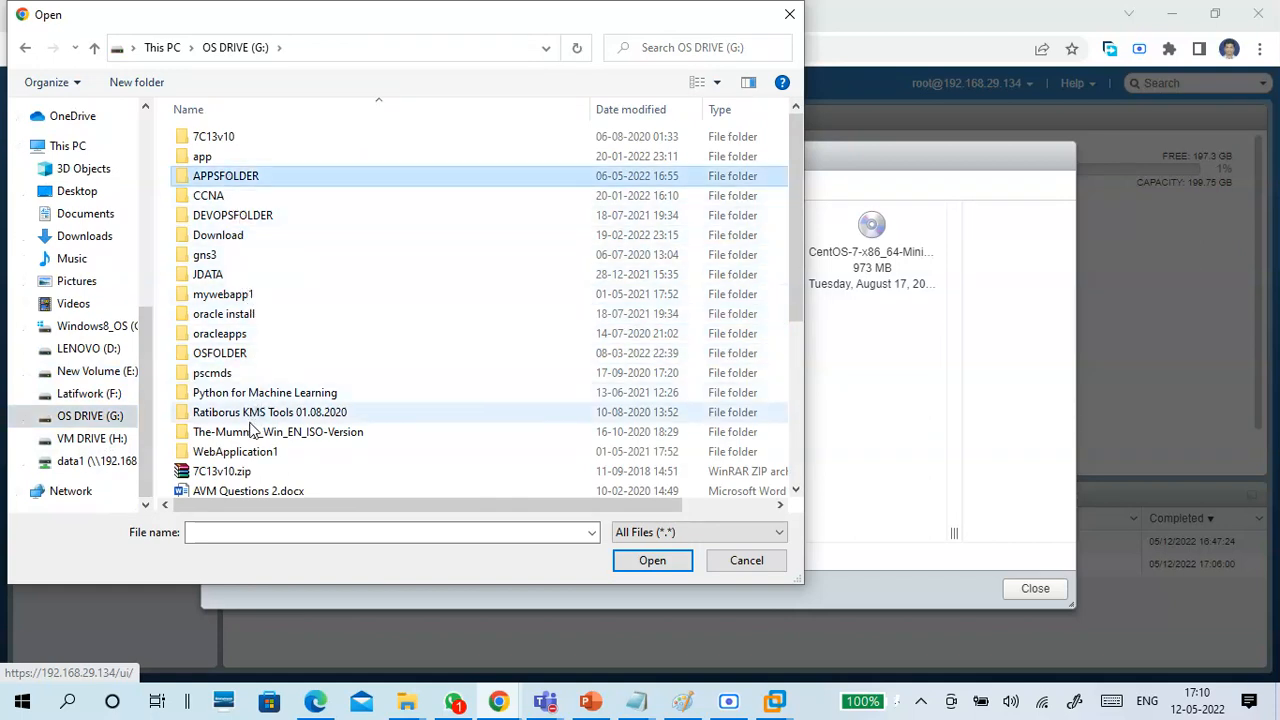
pyautogui.doubleClick(236, 355)
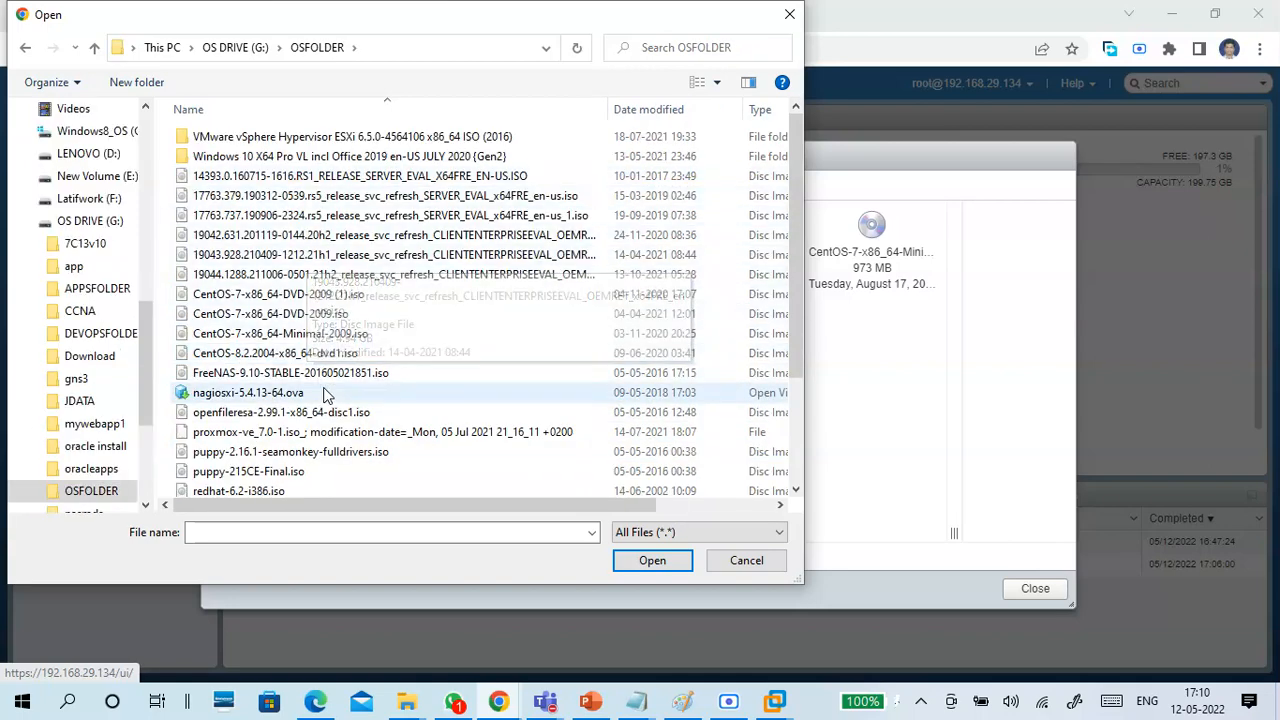
# Check the file sizes of FreeNAS-9.10-STABLE-201605021851.iso and nagiosxi-5.4.13-64.ova as upload candidates.
pyautogui.click(320, 373)
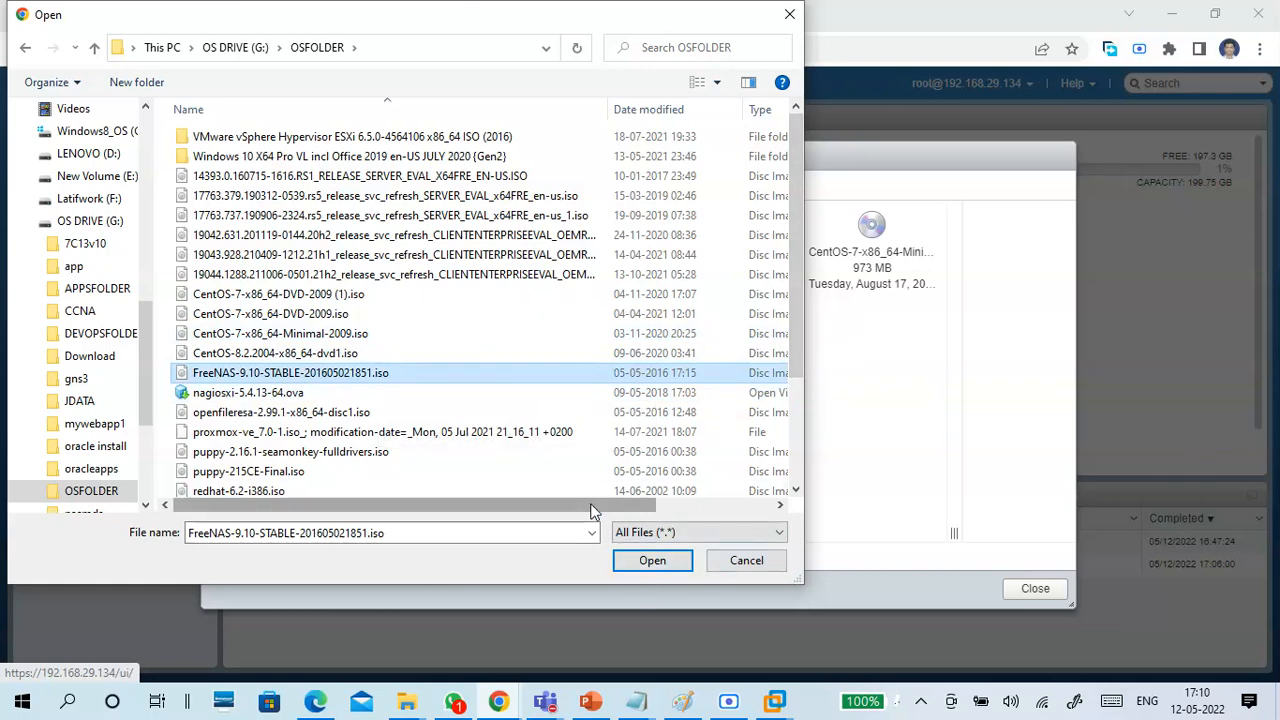
pyautogui.moveTo(590, 511); pyautogui.dragTo(734, 494)
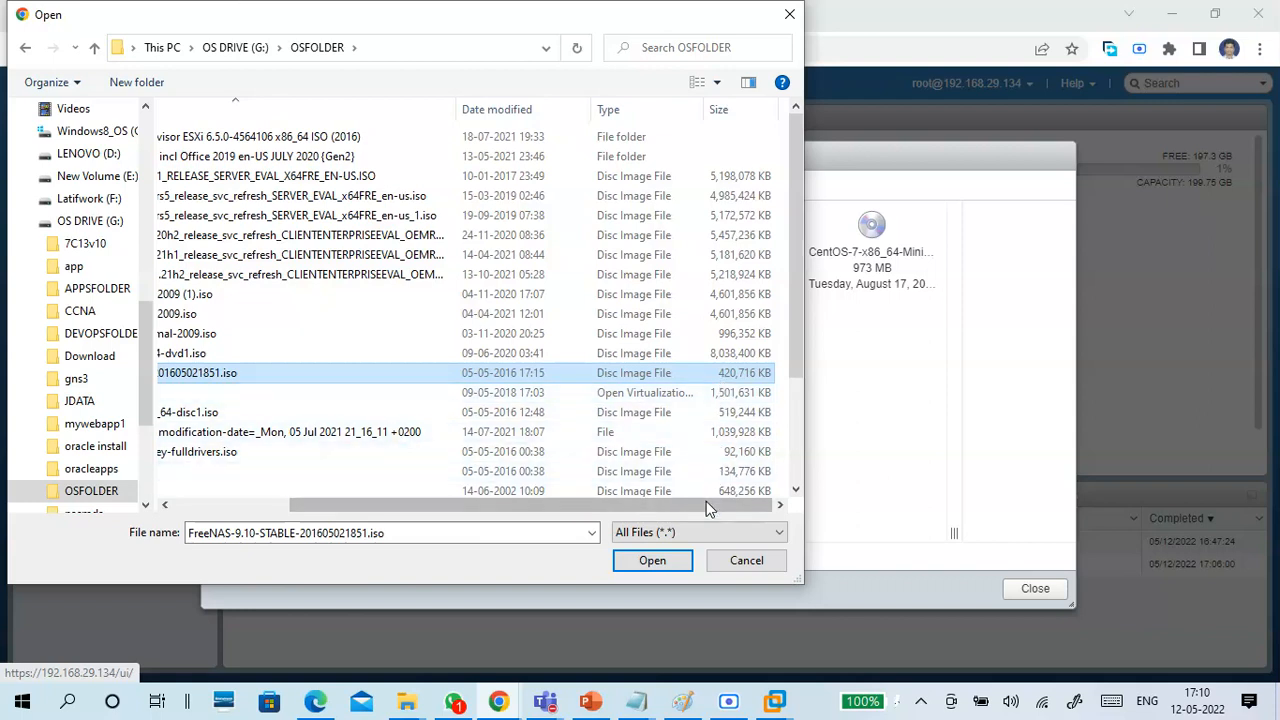
pyautogui.moveTo(706, 501); pyautogui.dragTo(507, 537)
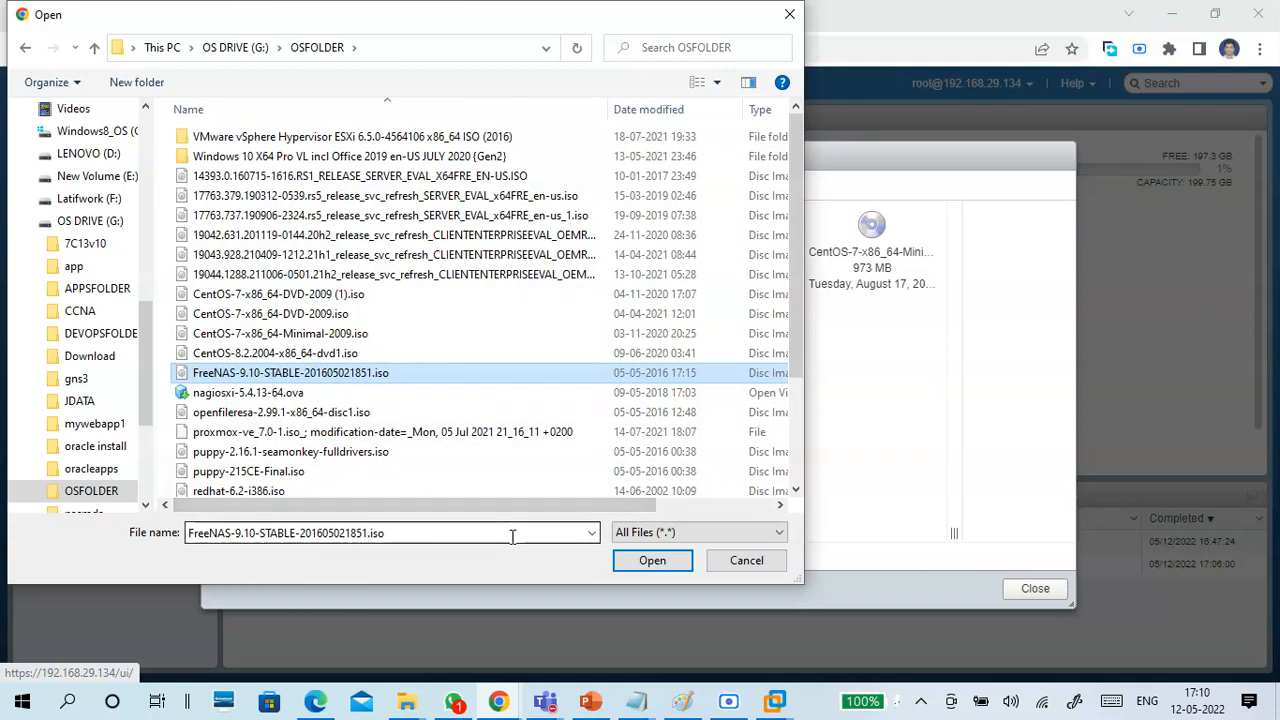
pyautogui.click(348, 392)
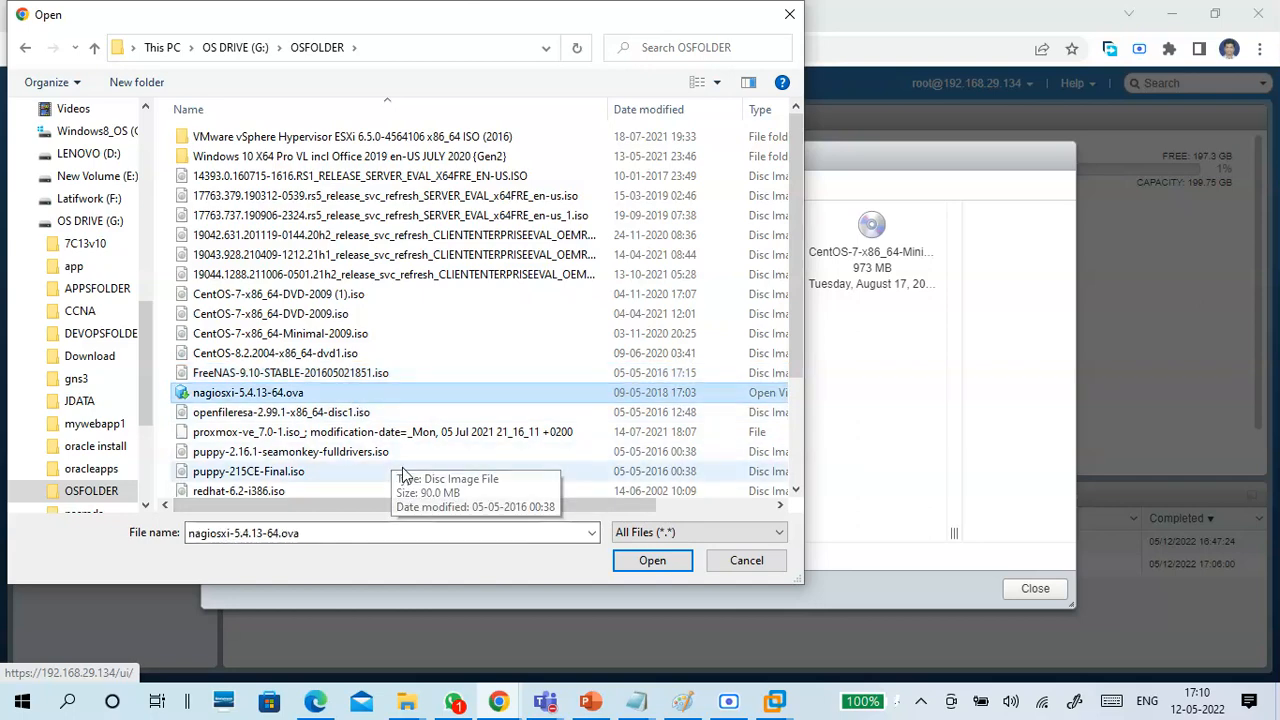
pyautogui.moveTo(425, 508); pyautogui.dragTo(640, 508)
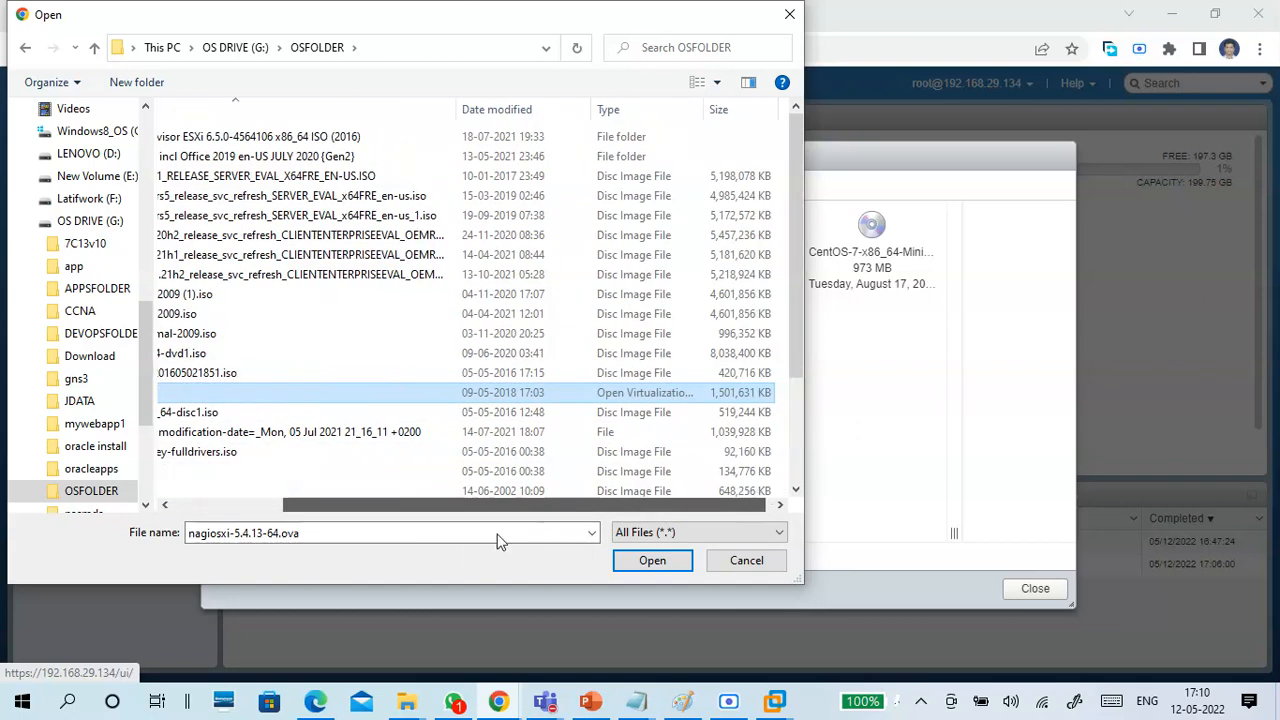
pyautogui.moveTo(535, 524); pyautogui.dragTo(360, 533)
# Look through the images in OSFOLDER, checking Tiny Linux VM.ova, redhat-6.2-i386.iso and VMware-VMvisor-Installer-7.0U1c-17325551.x86_64.iso as upload candidates.
pyautogui.scroll(-1, 345, 469)
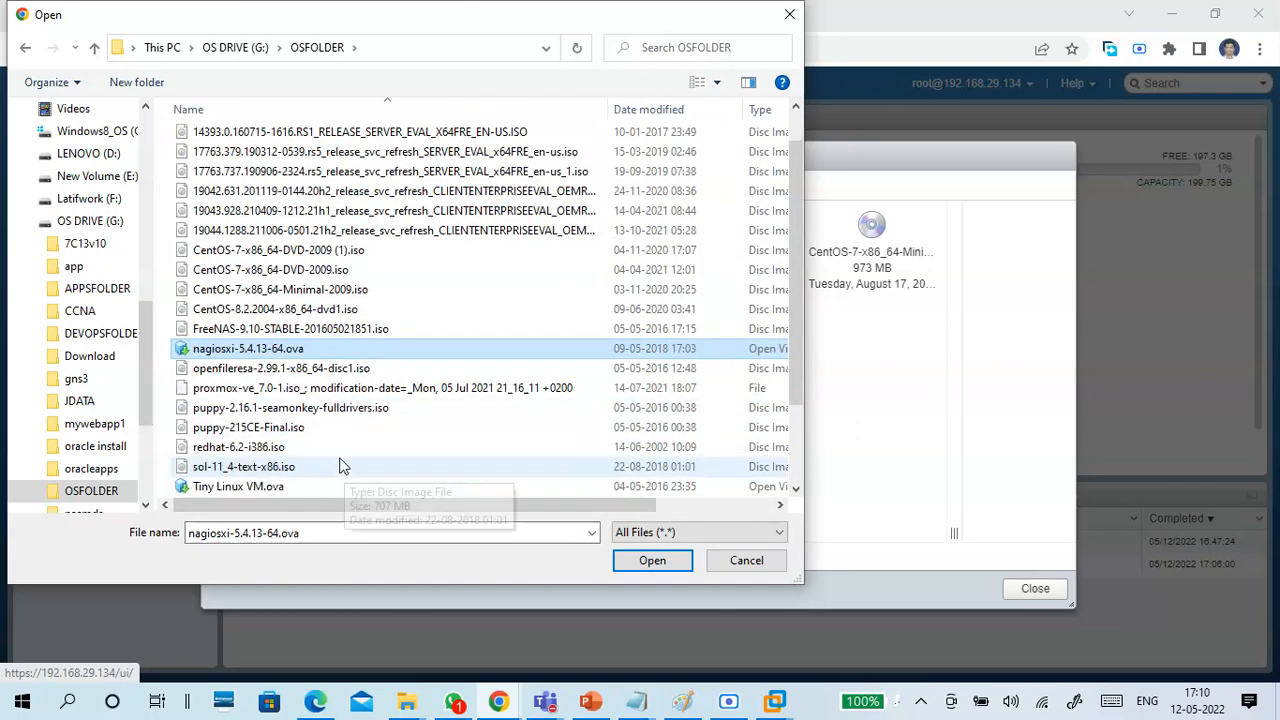
pyautogui.click(340, 451)
pyautogui.click(345, 490)
pyautogui.scroll(-1, 433, 465)
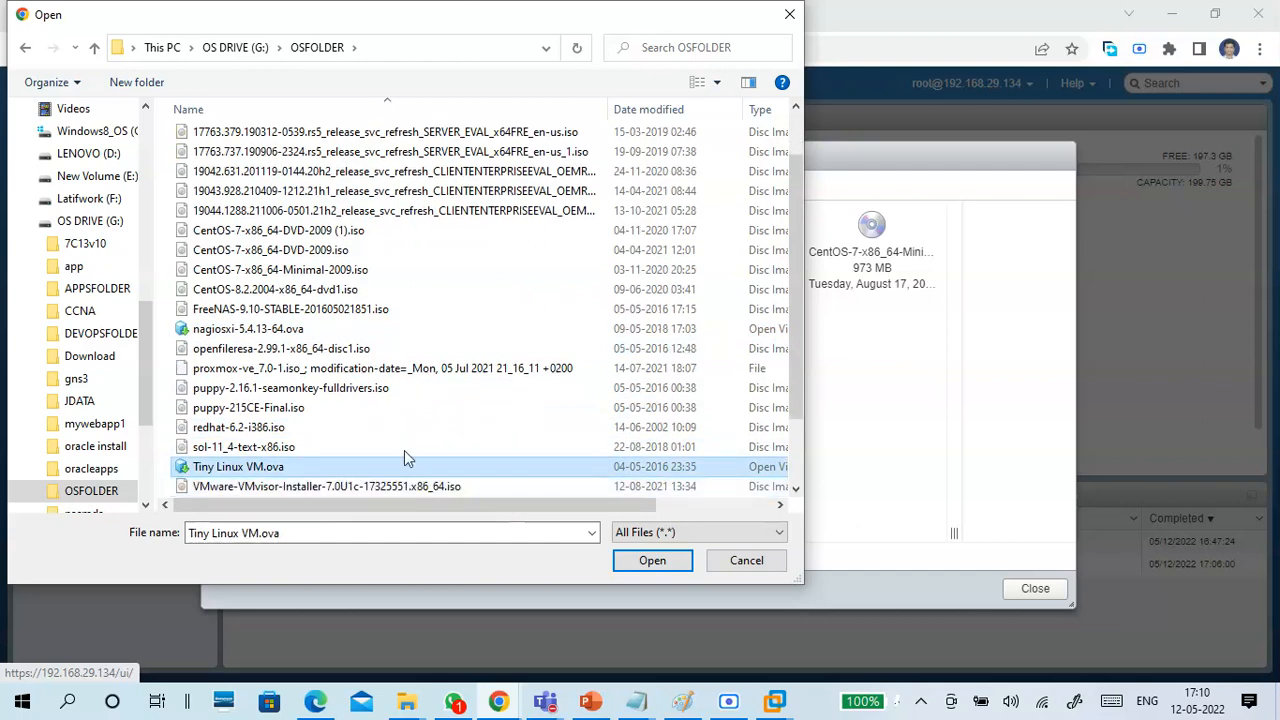
pyautogui.click(360, 428)
pyautogui.moveTo(420, 507); pyautogui.dragTo(360, 515)
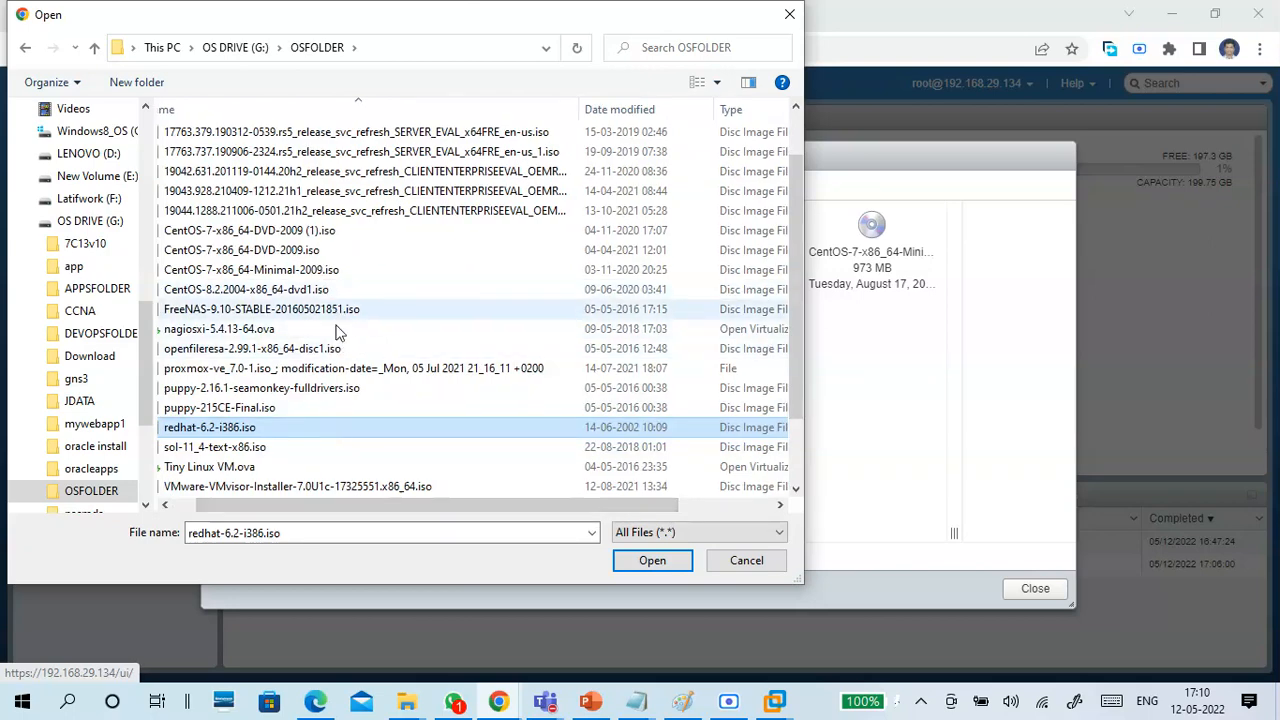
pyautogui.scroll(-1, 350, 380)
pyautogui.scroll(-1, 350, 380)
pyautogui.click(350, 410)
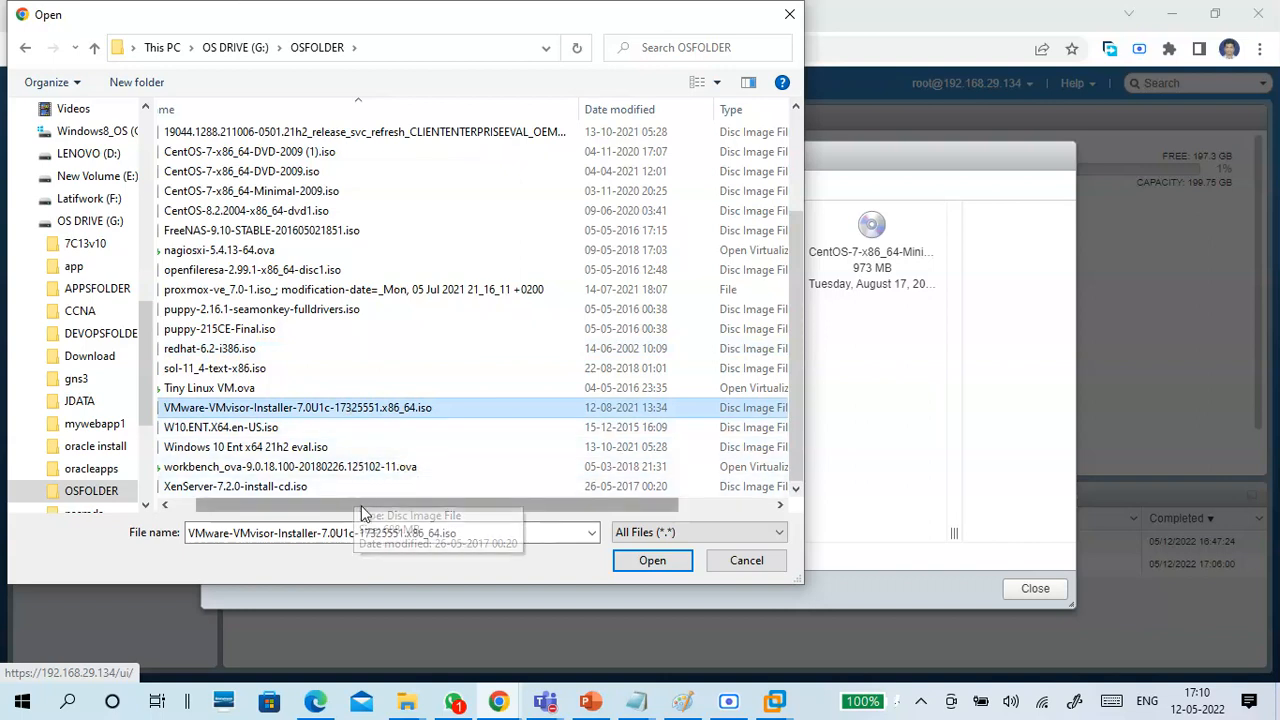
pyautogui.moveTo(361, 505); pyautogui.dragTo(320, 512)
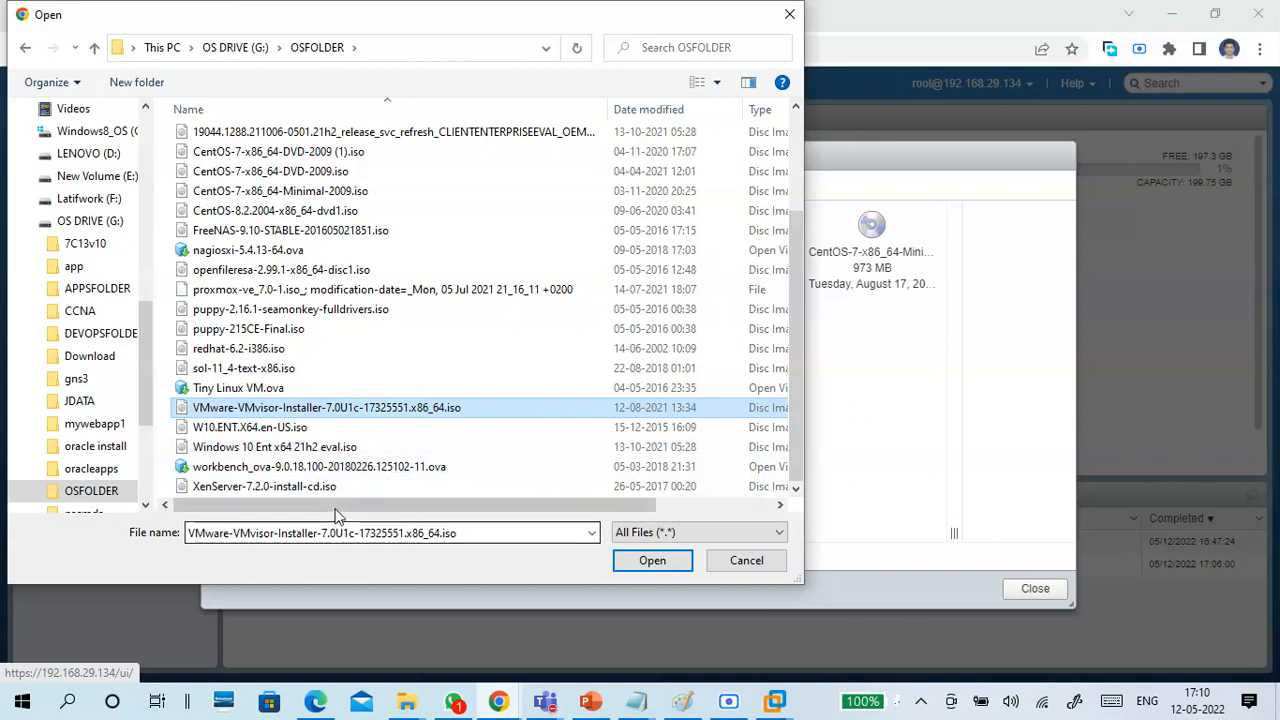
# Examine XenServer-7.2.0-install-cd.iso, Windows 10 Ent x64 21h2 eval.iso and Tiny Linux VM.ova in OSFOLDER as further image examples.
pyautogui.click(335, 488)
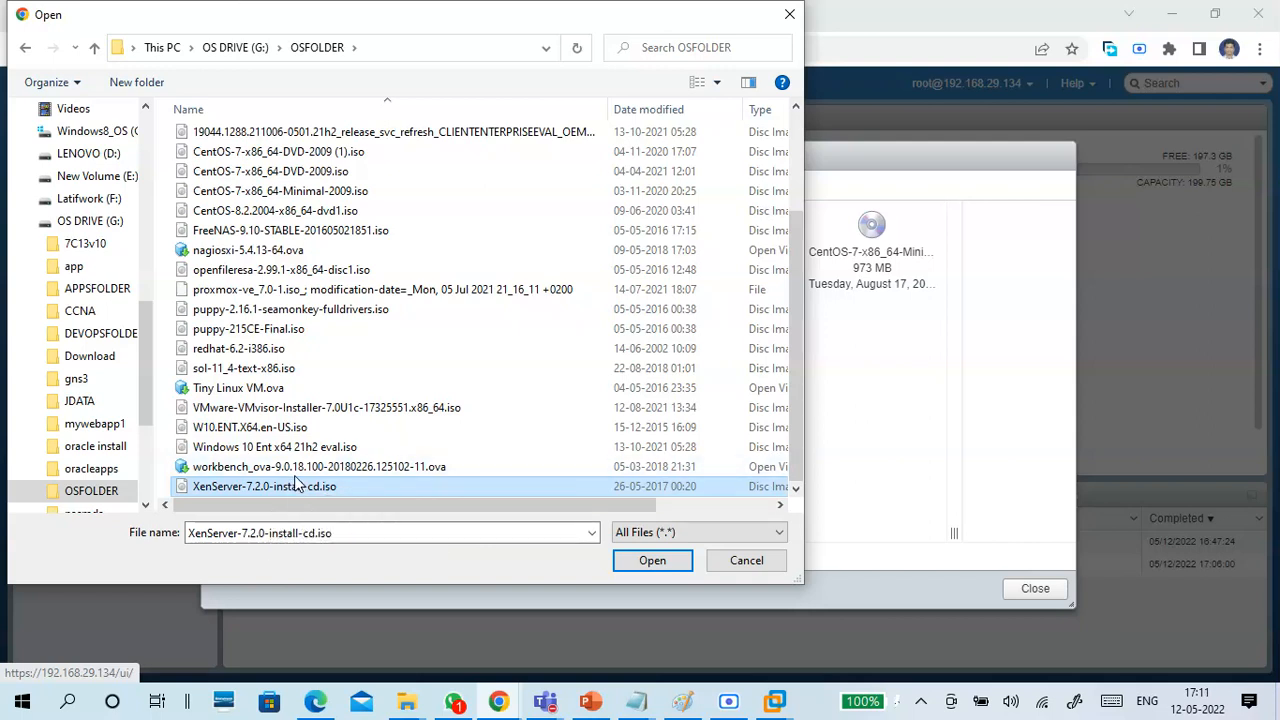
pyautogui.click(282, 451)
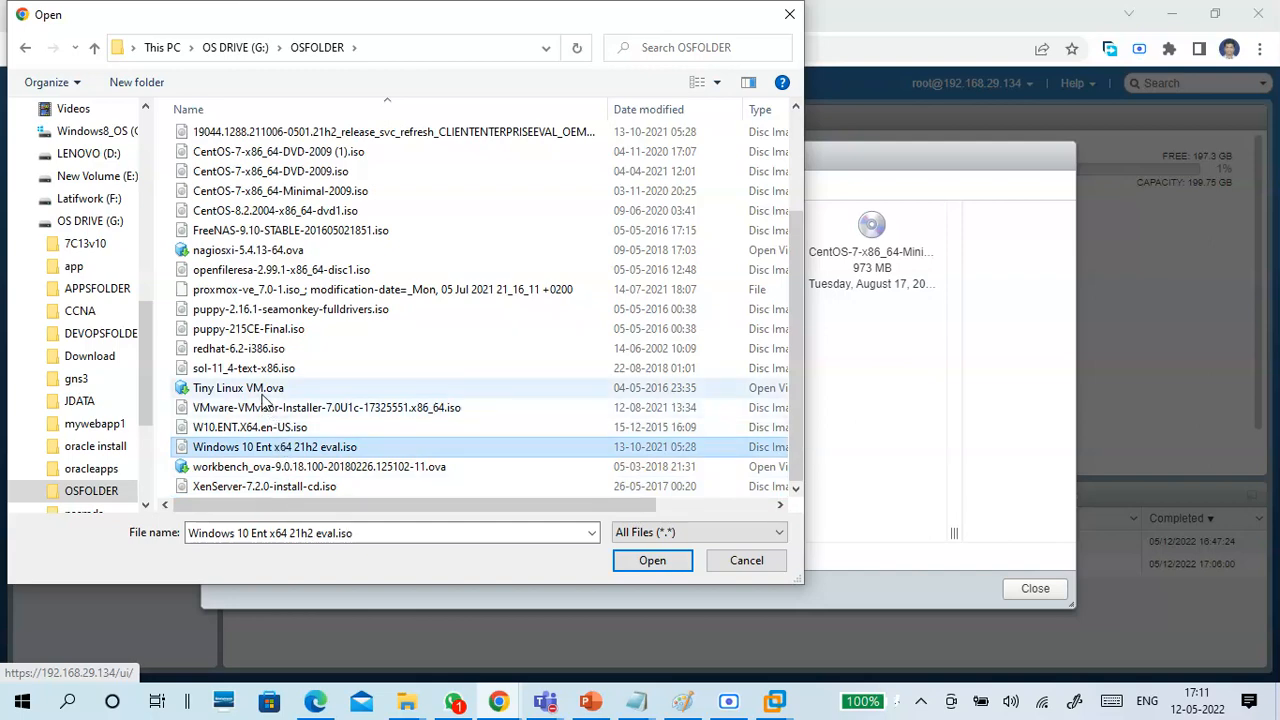
pyautogui.click(264, 393)
pyautogui.scroll(3, 265, 397)
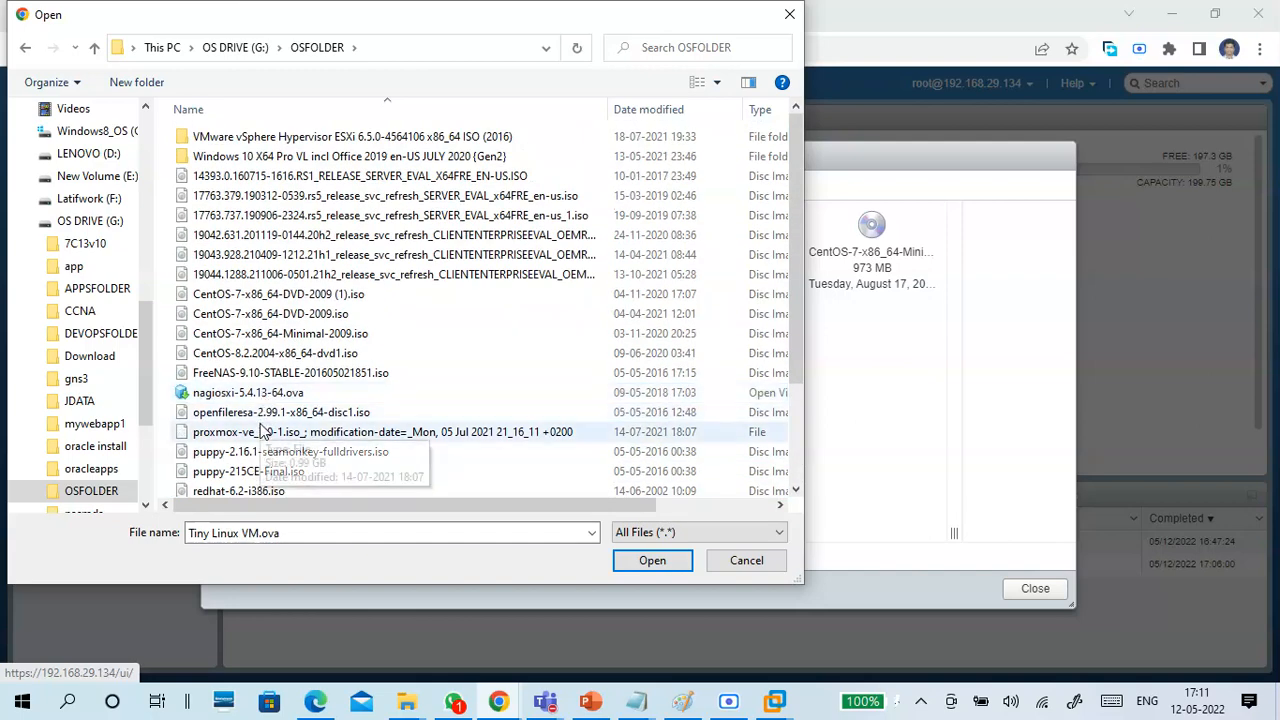
# Upload openfileresa-2.99.1-x86_64-disc1.iso to OSDatastore1's OSImages folder after checking its size, and reload the folder listing.
pyautogui.click(260, 418)
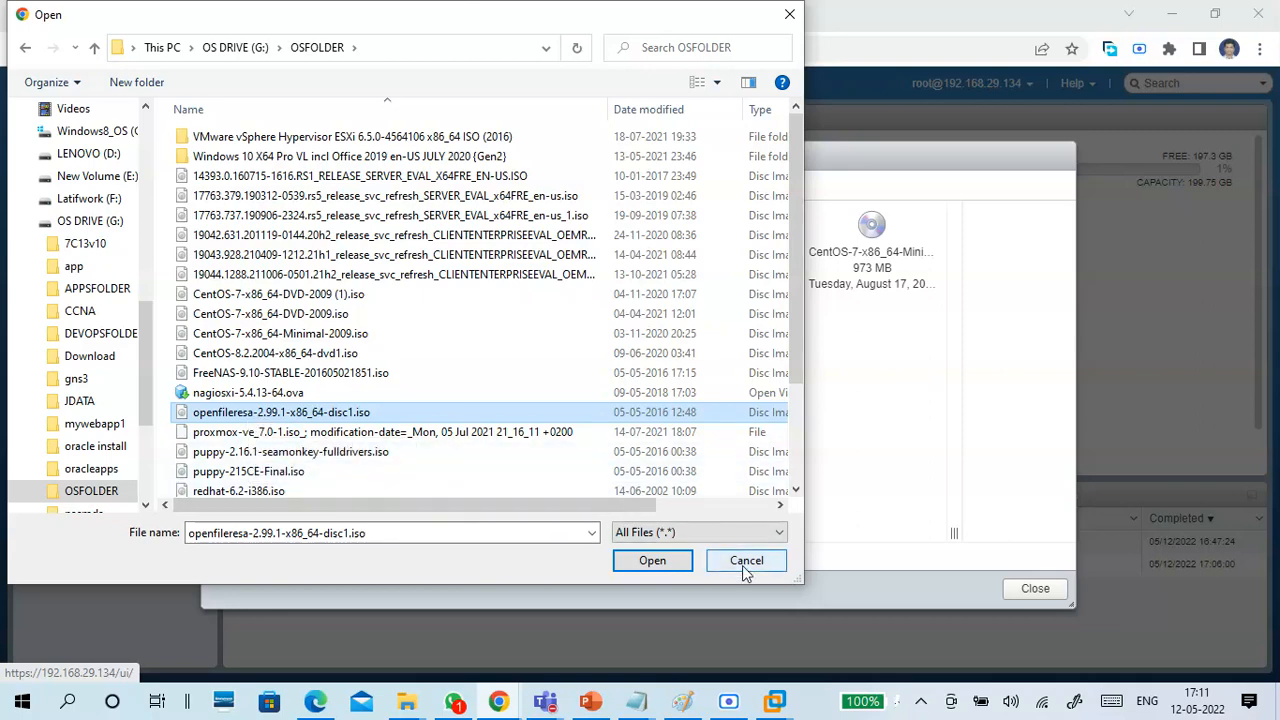
pyautogui.moveTo(571, 503); pyautogui.dragTo(760, 492)
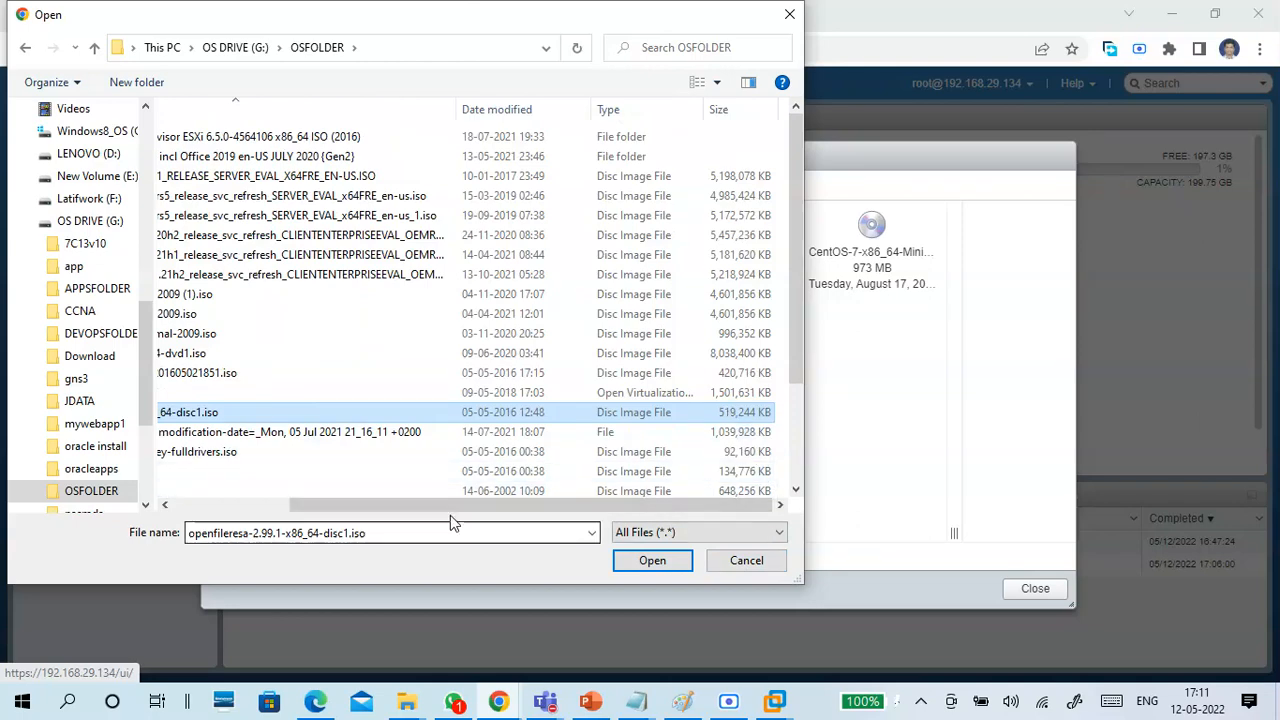
pyautogui.moveTo(447, 506); pyautogui.dragTo(278, 518)
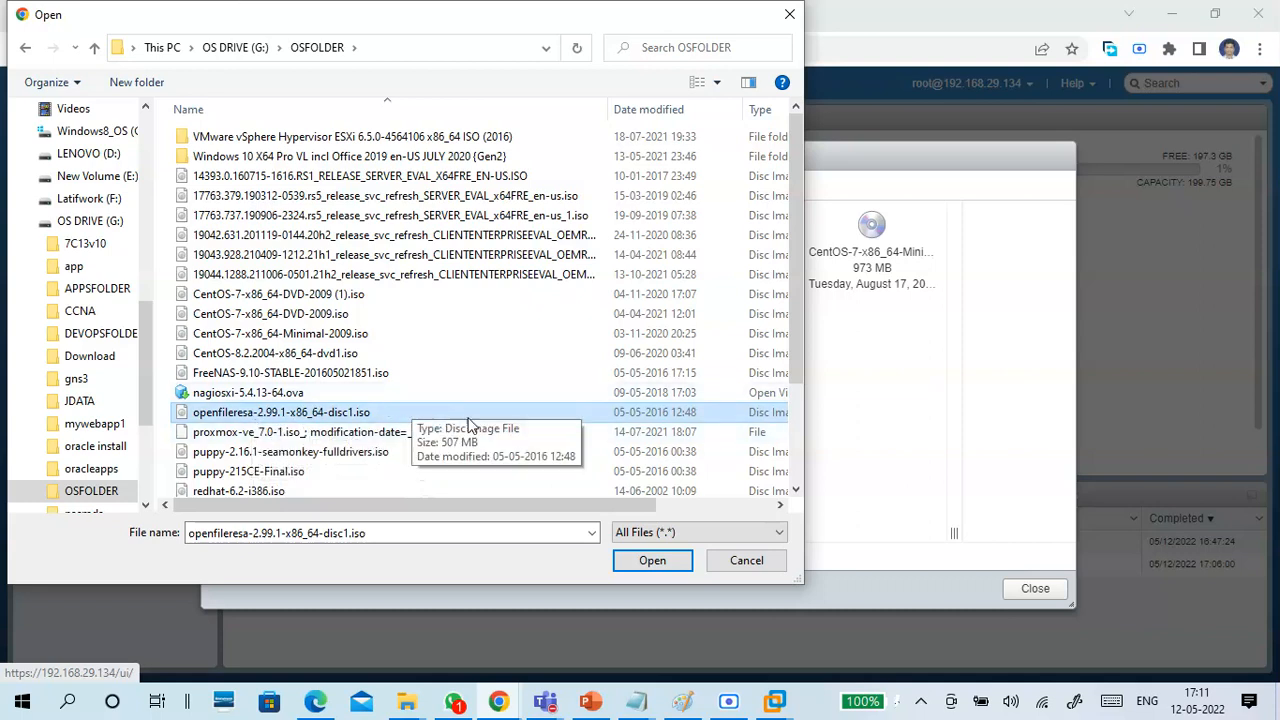
pyautogui.click(645, 562)
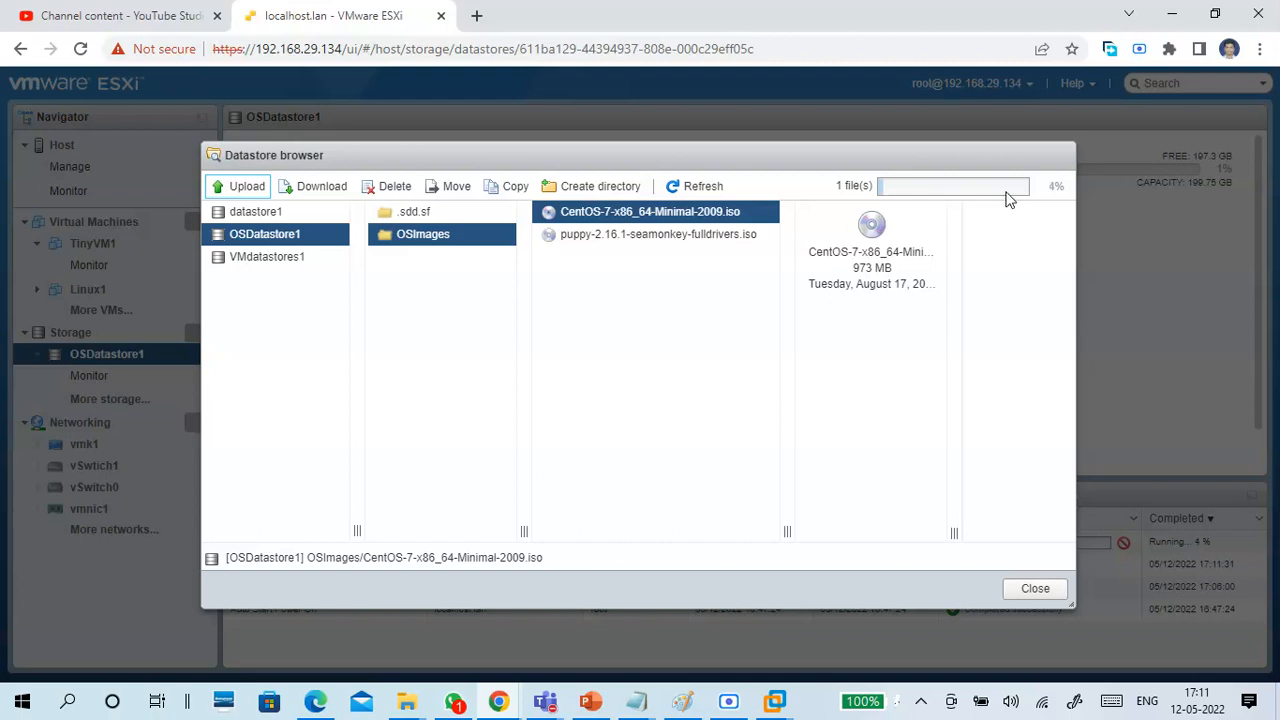
pyautogui.click(413, 243)
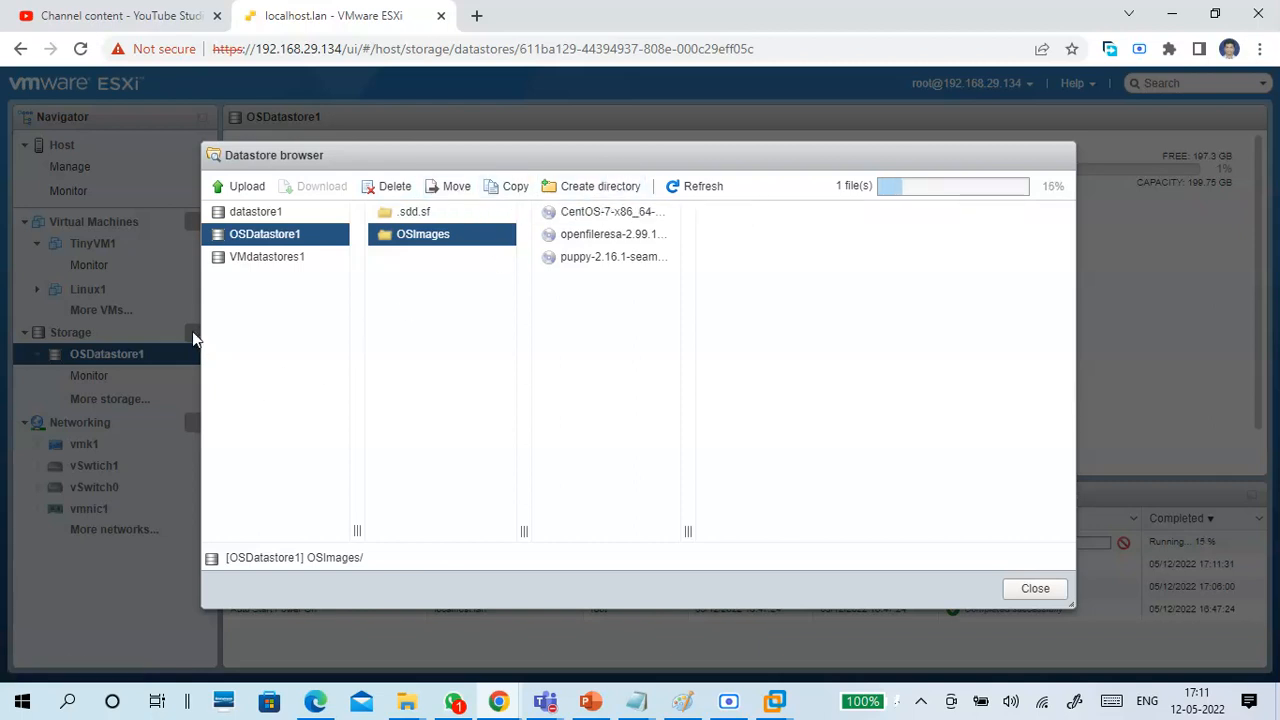
# Browse the virtual machine folders and VMEDIT.txt stored in the VMdatastores1 datastore.
pyautogui.click(248, 262)
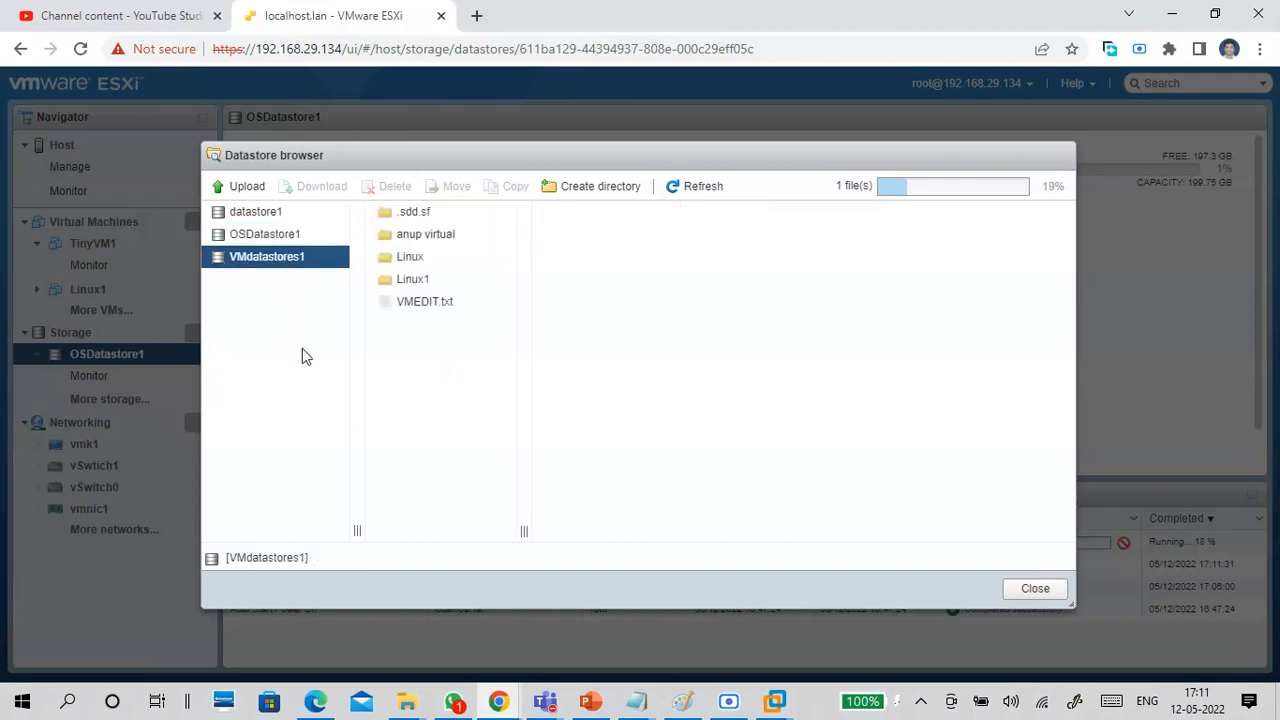
pyautogui.click(455, 238)
pyautogui.click(450, 261)
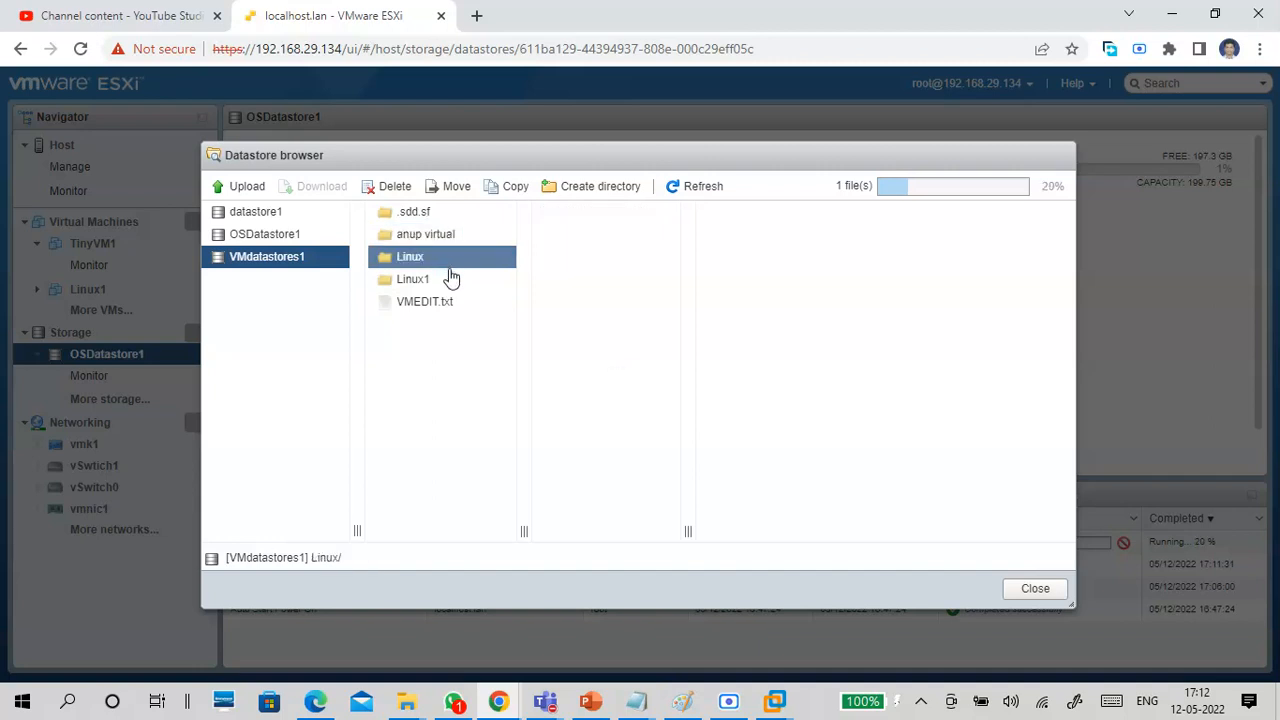
pyautogui.click(449, 281)
pyautogui.click(447, 304)
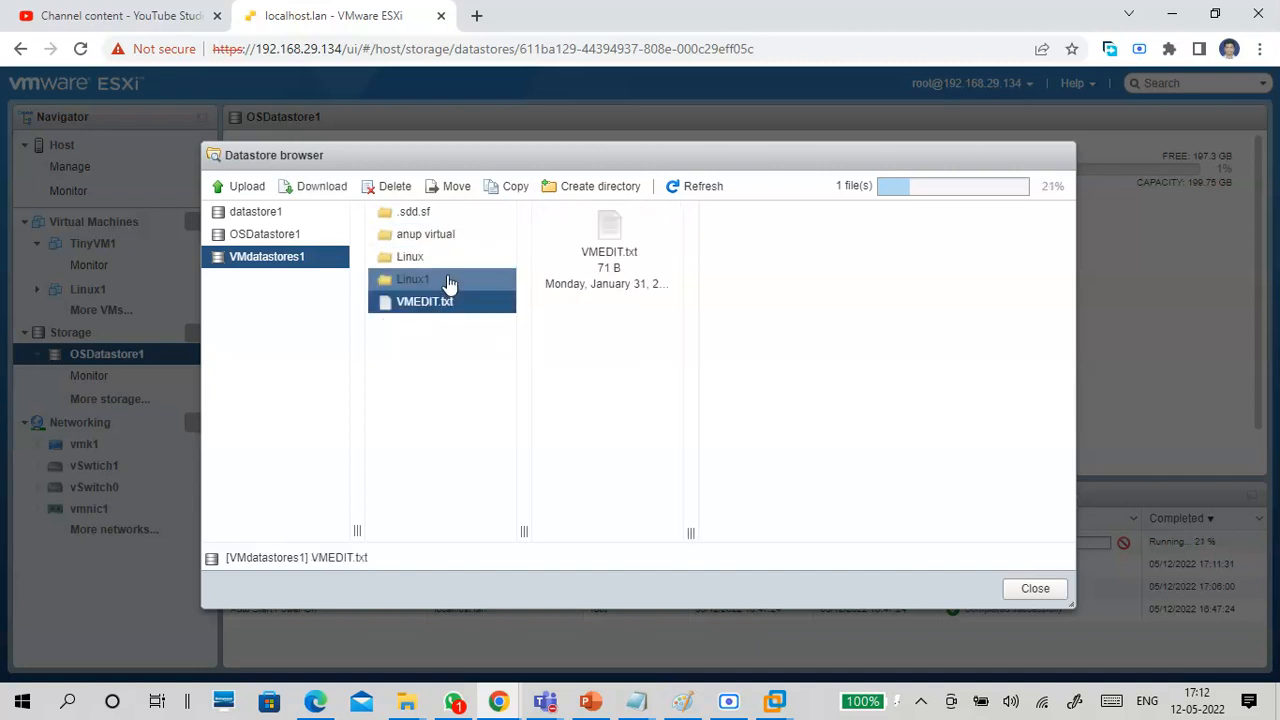
pyautogui.click(450, 280)
pyautogui.click(452, 257)
pyautogui.click(455, 234)
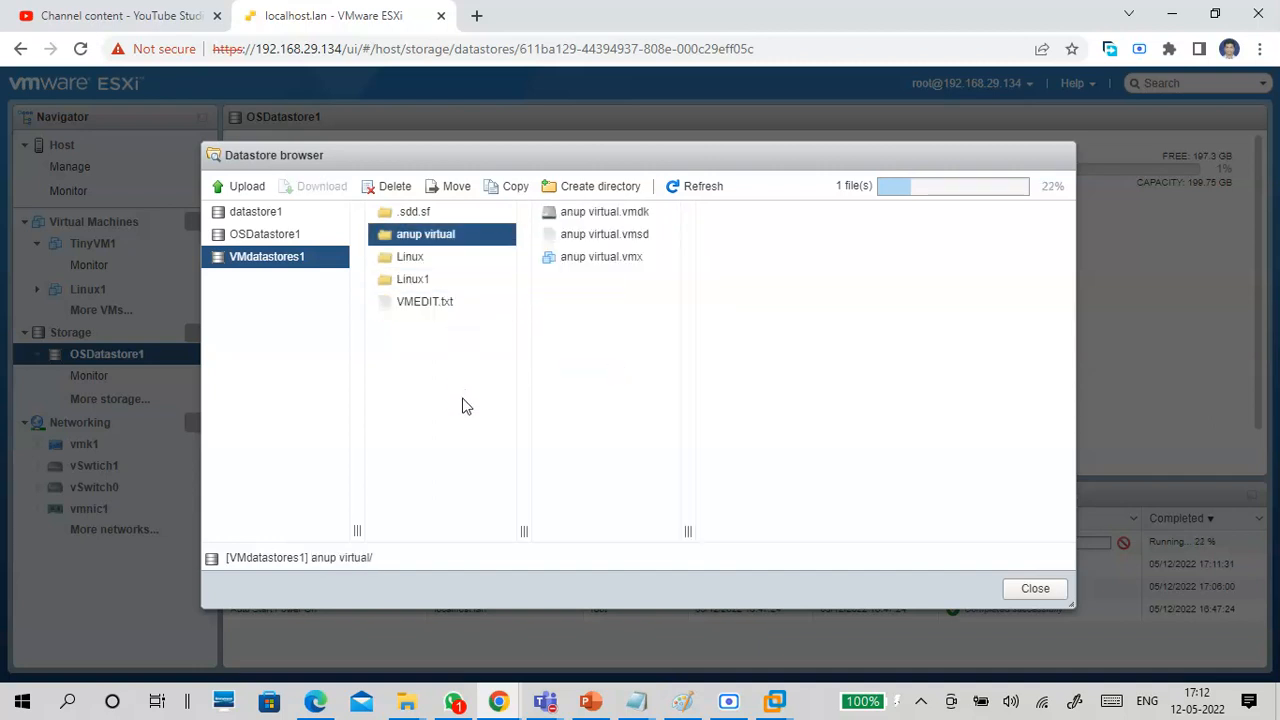
# Examine the OSImages and TinyVM1 folders in datastore1, and return to the VMdatastores1 datastore.
pyautogui.click(272, 214)
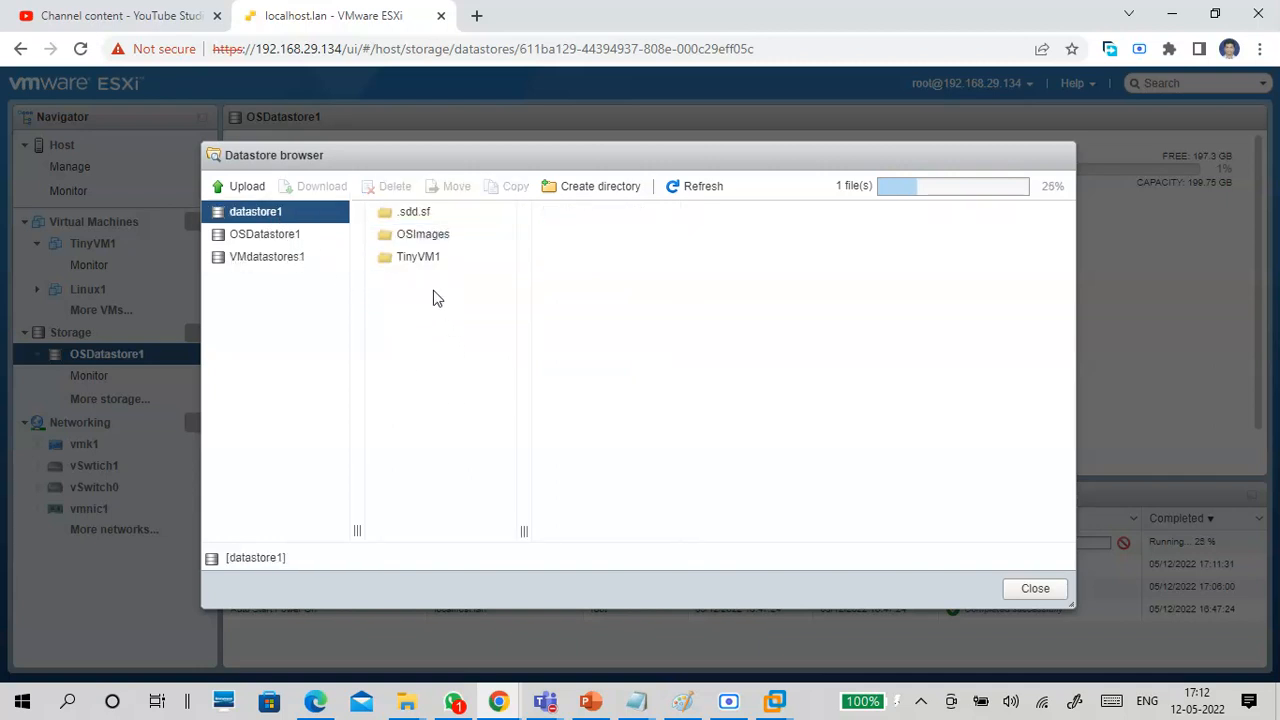
pyautogui.click(428, 259)
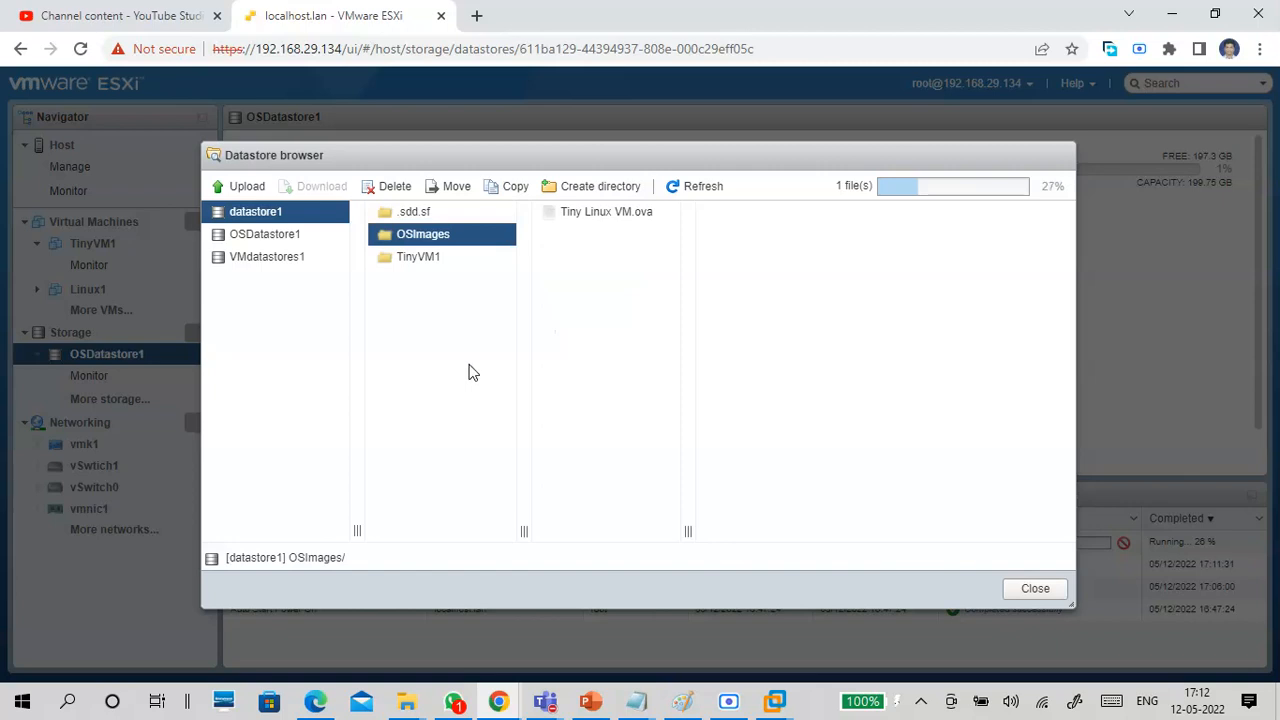
pyautogui.click(416, 258)
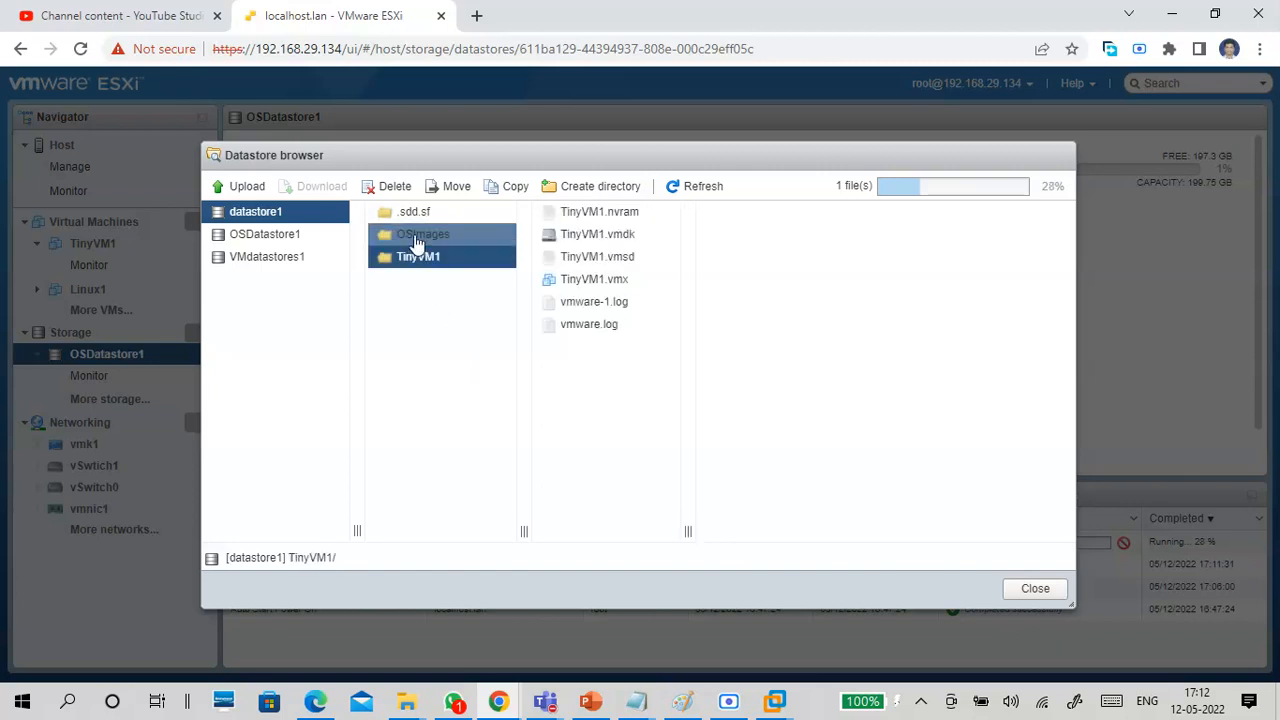
pyautogui.click(433, 259)
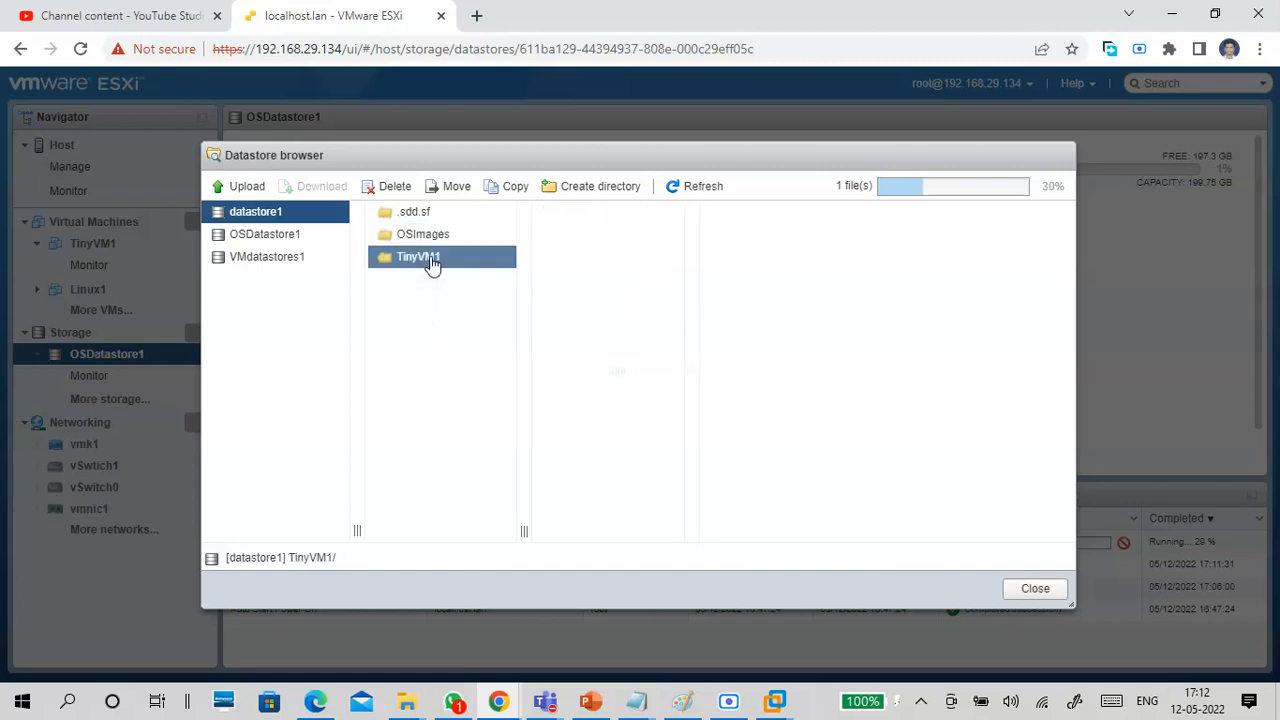
pyautogui.click(292, 240)
pyautogui.click(296, 262)
pyautogui.click(306, 264)
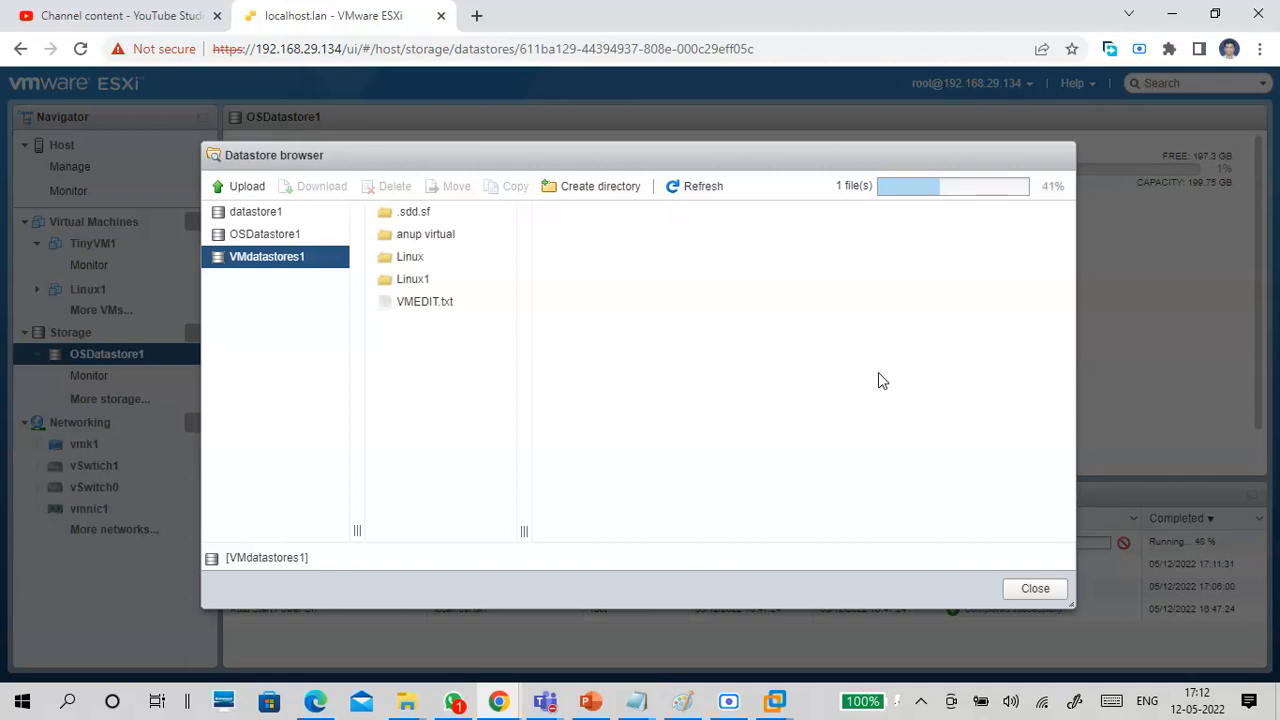
# Reopen the OSImages folder in OSDatastore1 and show the upload file picker, dismissing it without choosing a file.
pyautogui.click(254, 236)
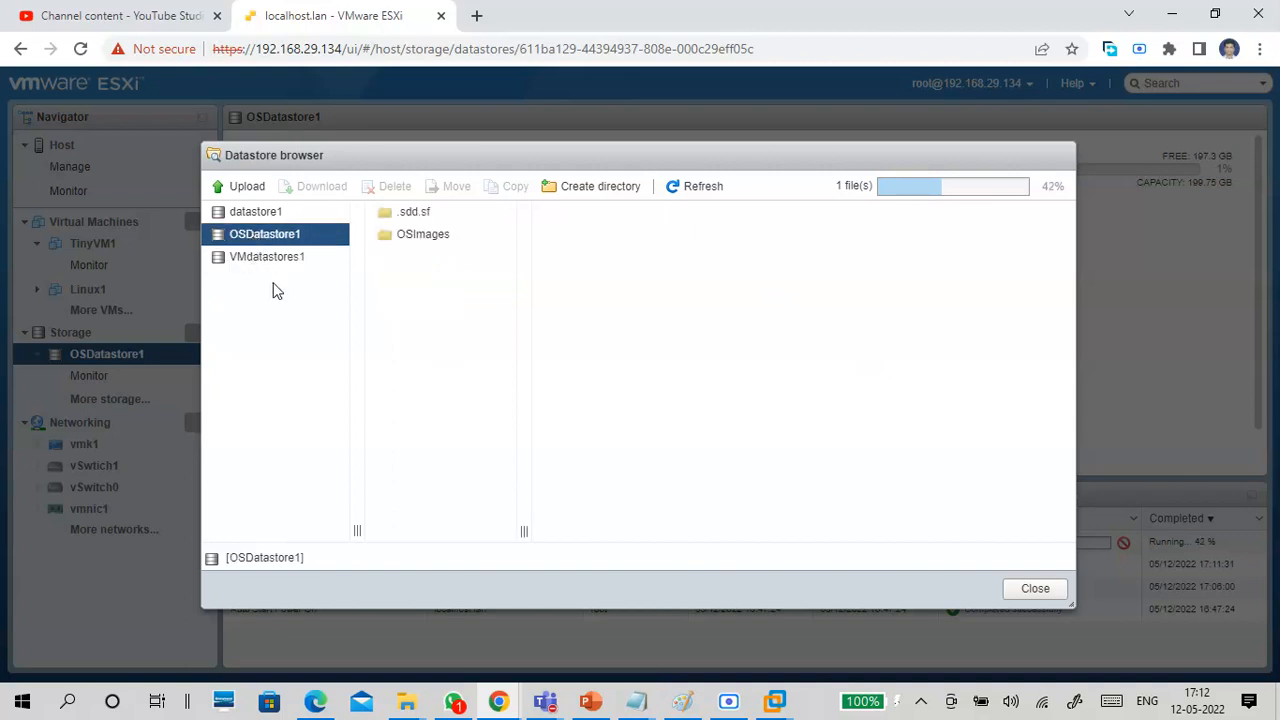
pyautogui.click(427, 238)
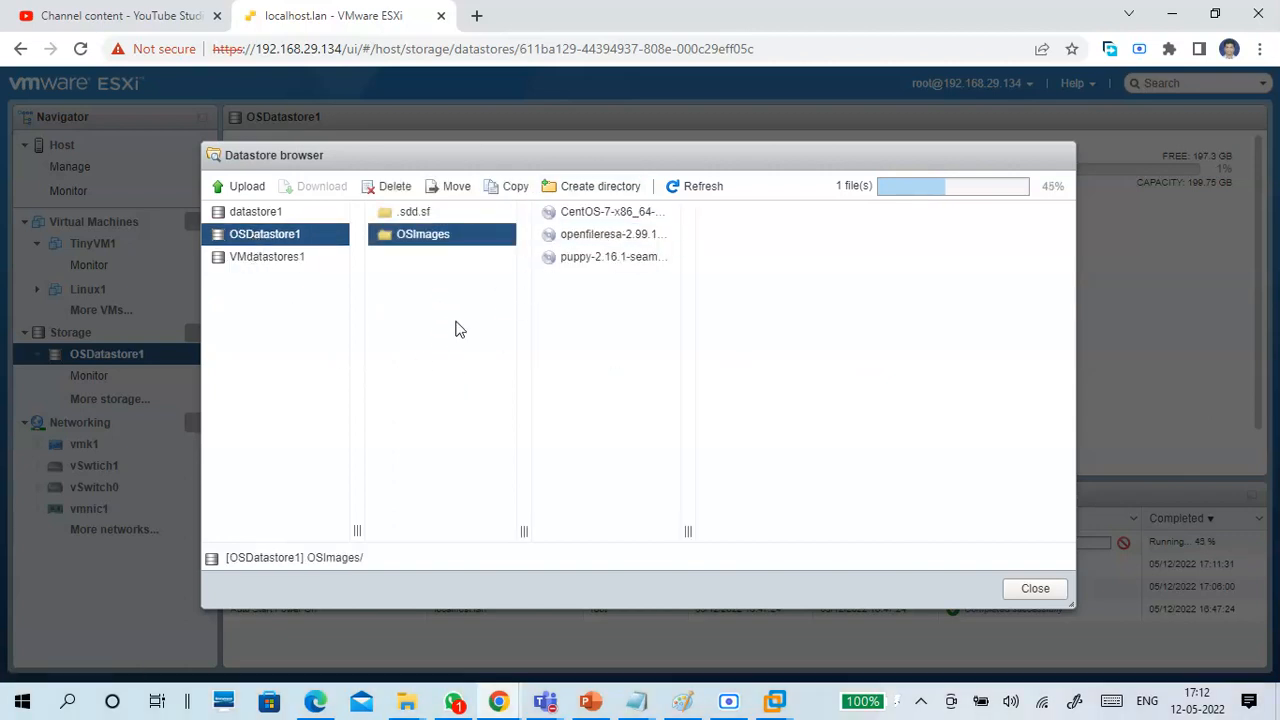
pyautogui.click(248, 186)
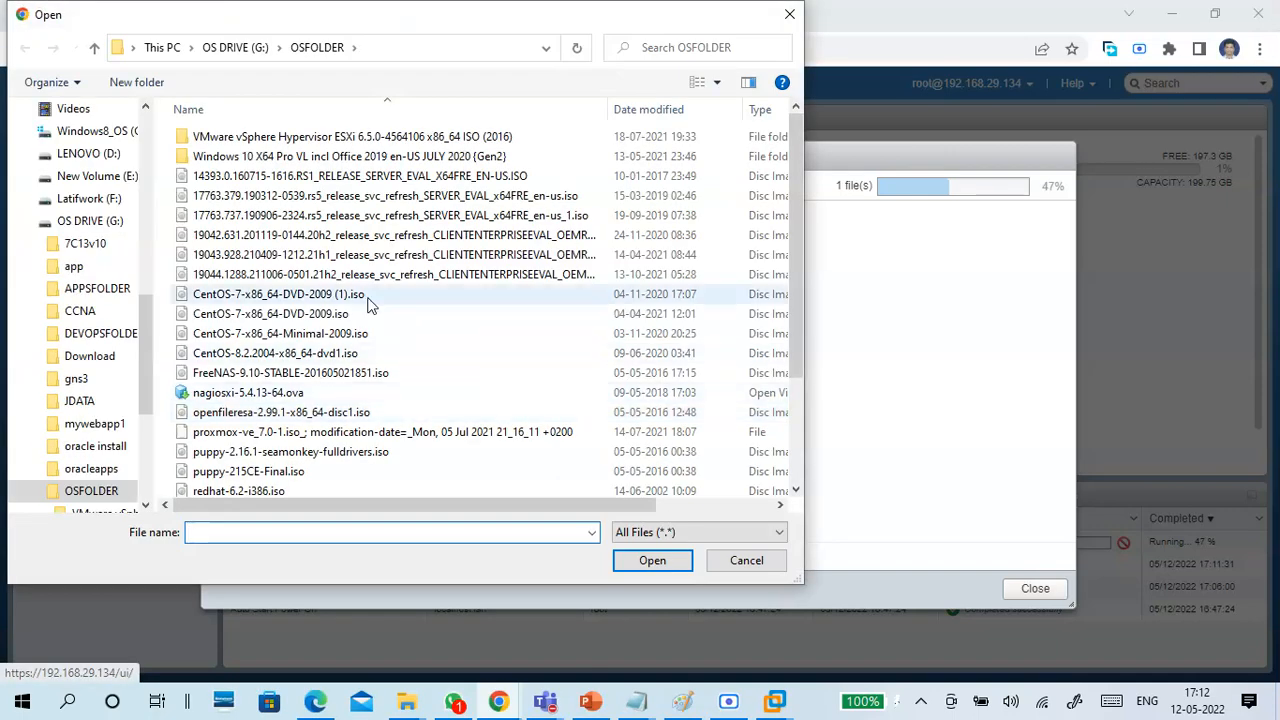
pyautogui.click(720, 566)
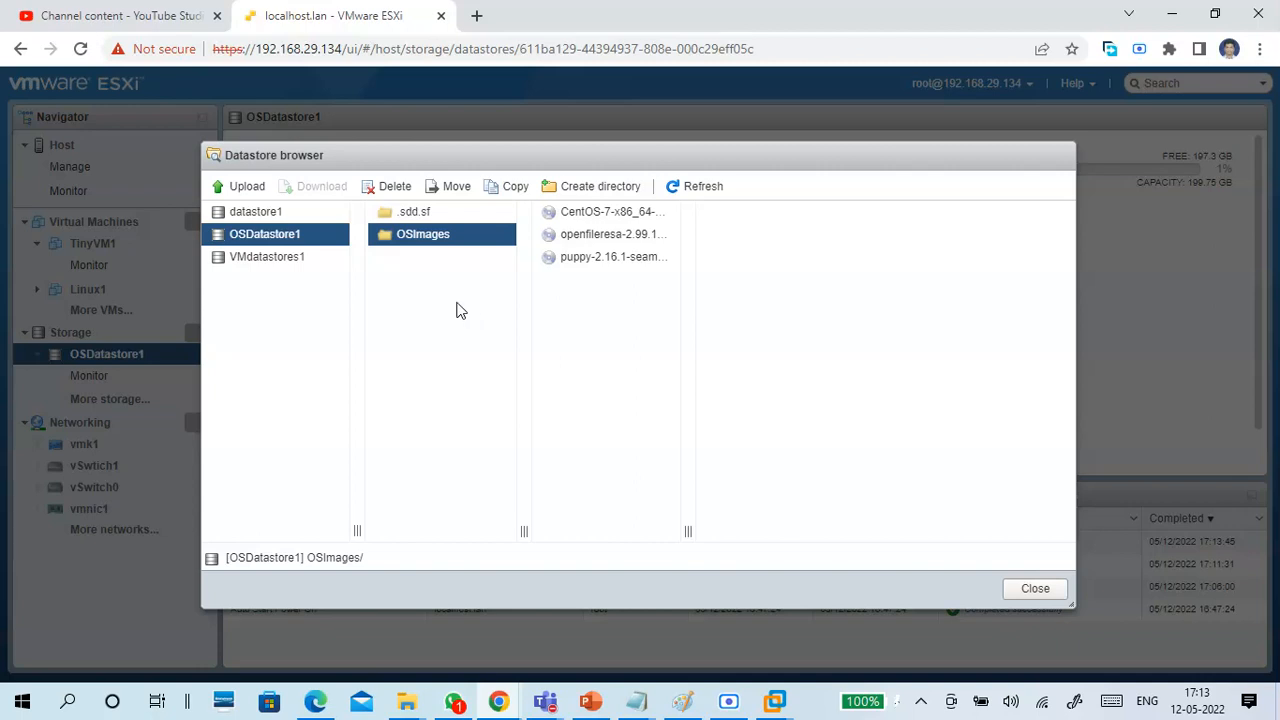
# Check the details of the uploaded openfileresa ISO in OSImages and close the datastore browser.
pyautogui.click(598, 238)
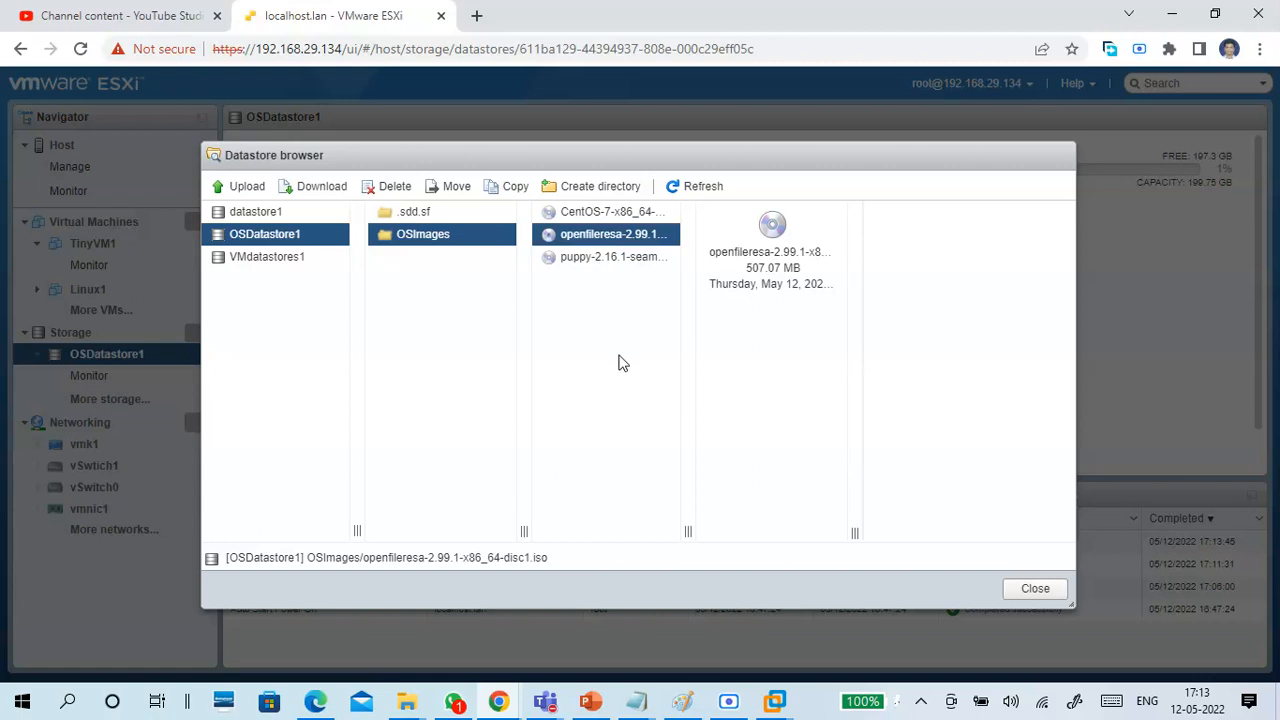
pyautogui.click(1040, 598)
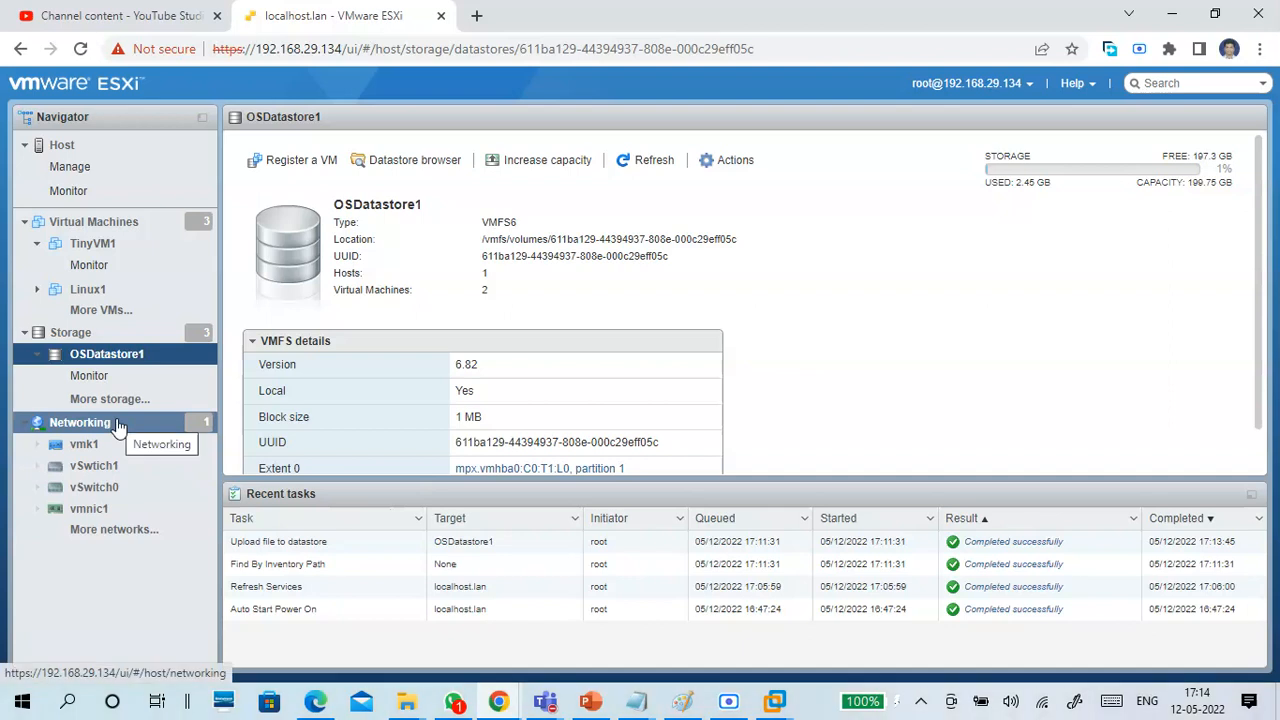
# Review the new virtual machine creation types, including deployment from an OVF or OVA file, and cancel the wizard.
pyautogui.click(108, 227)
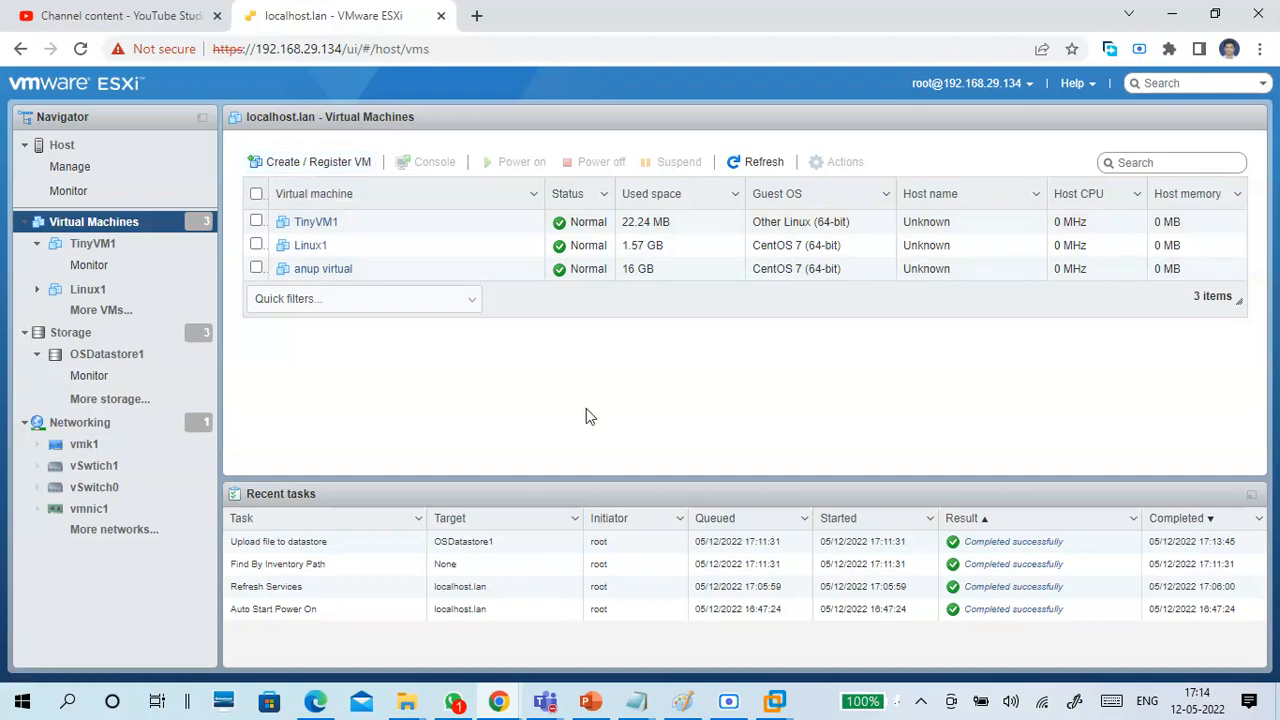
pyautogui.click(313, 163)
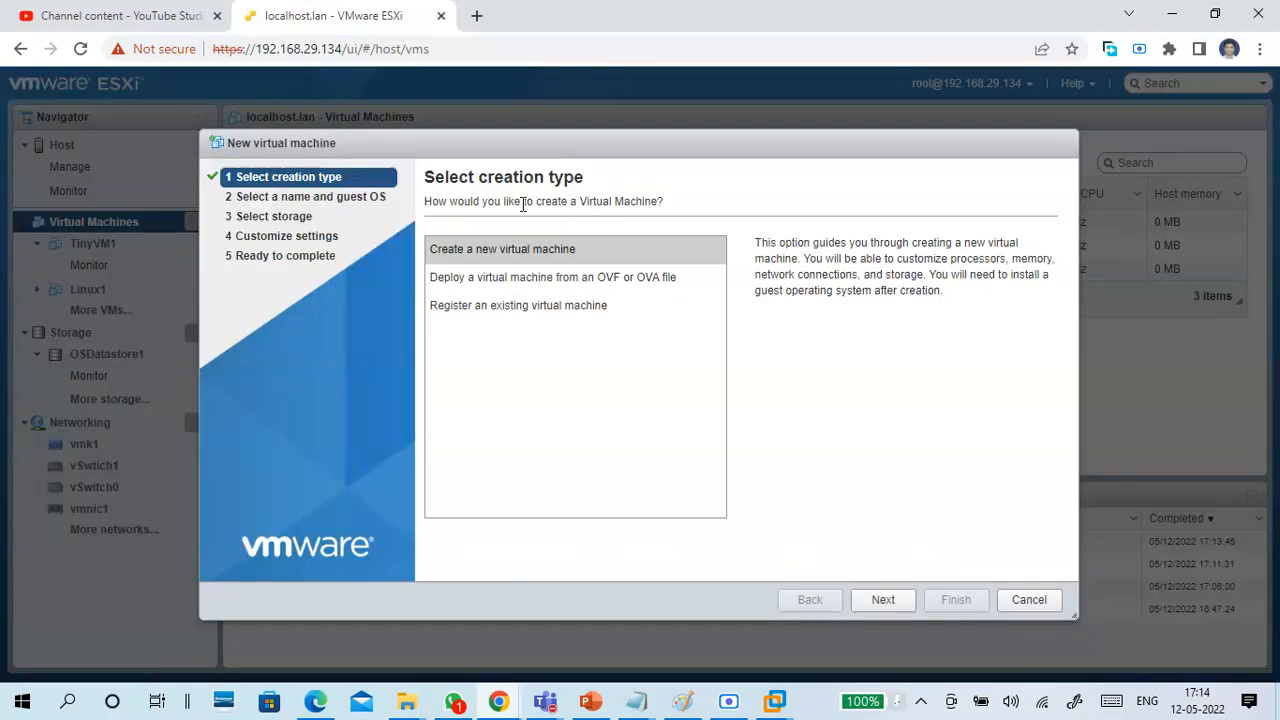
pyautogui.click(535, 256)
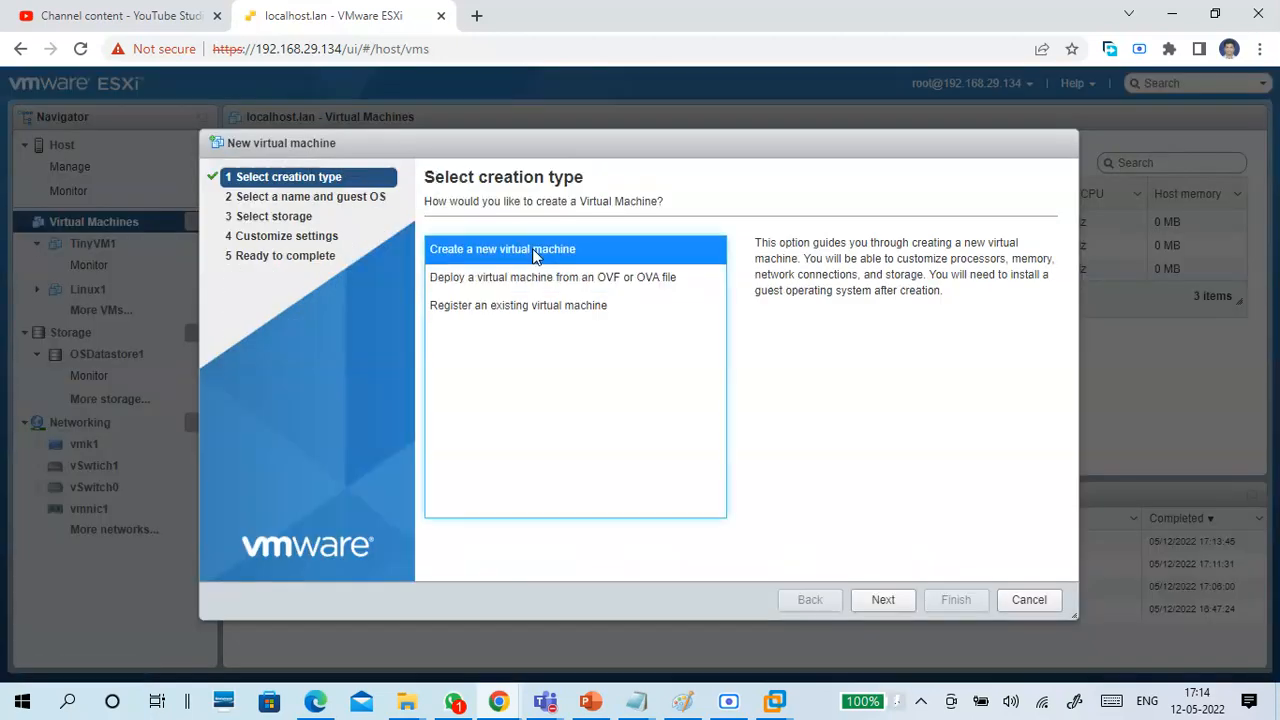
pyautogui.click(585, 282)
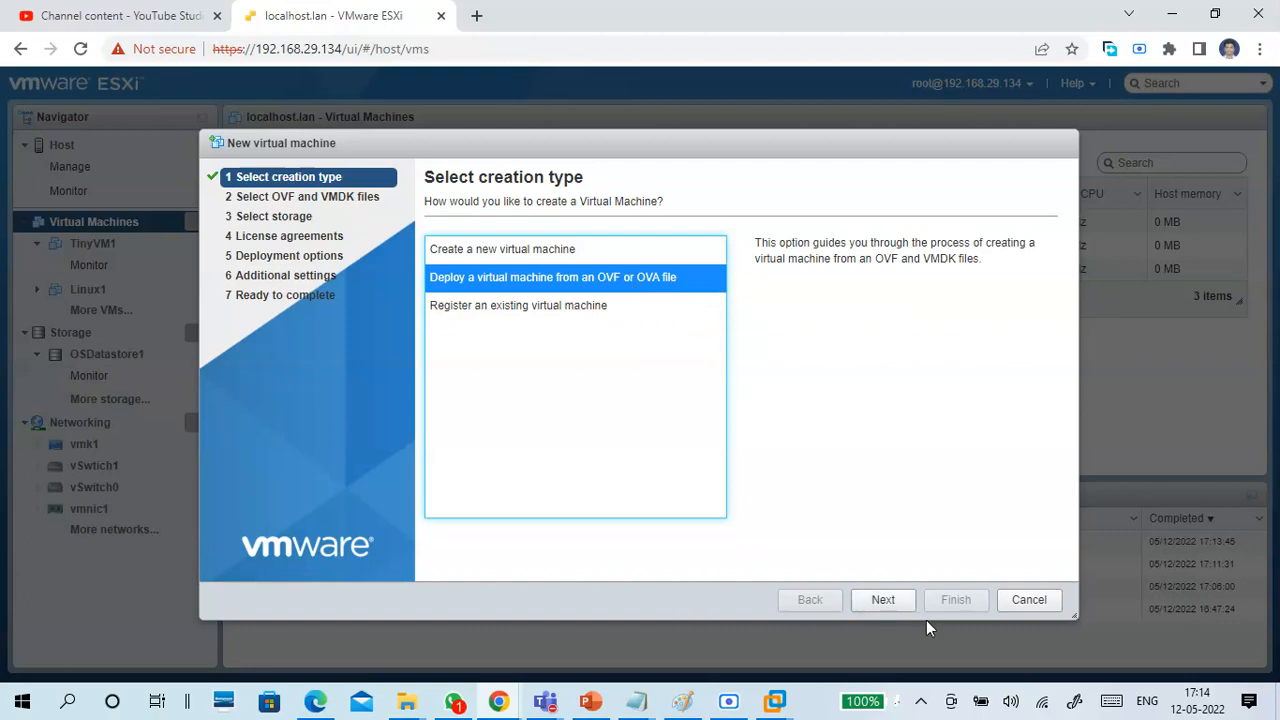
pyautogui.click(1028, 600)
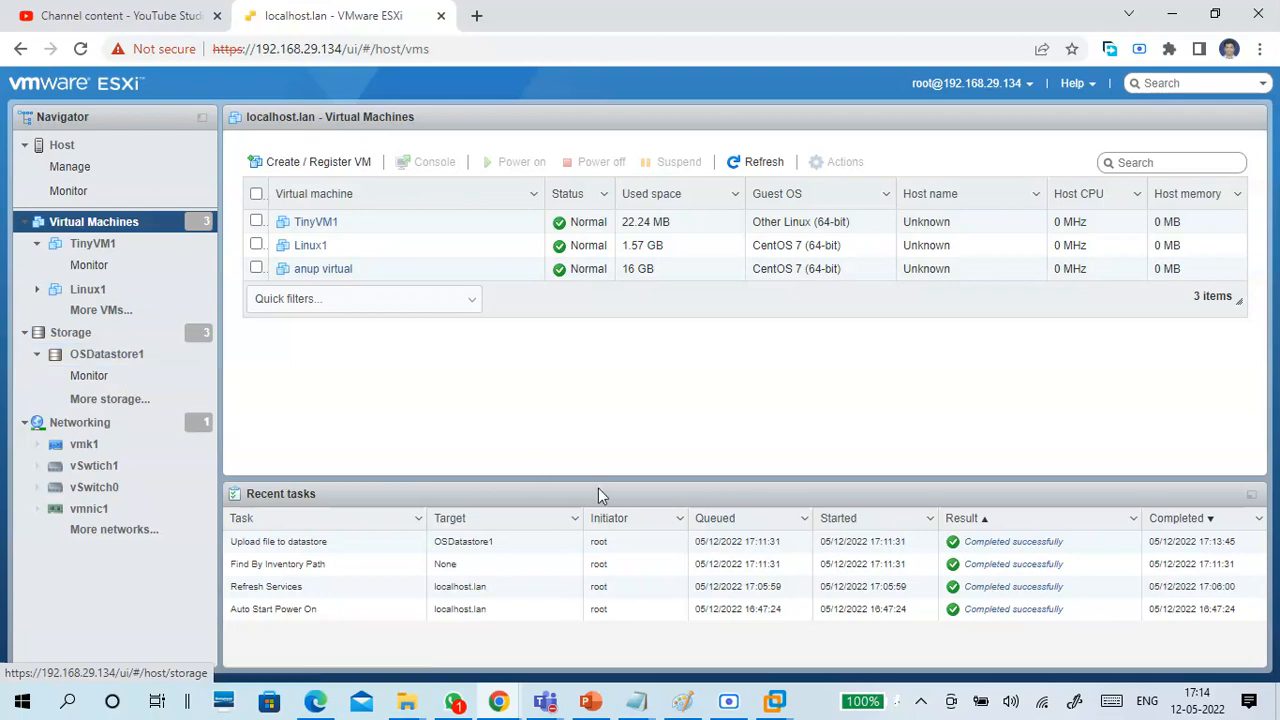
# Switch to File Explorer and open OSFOLDER on OS DRIVE (G:).
pyautogui.moveTo(407, 700)
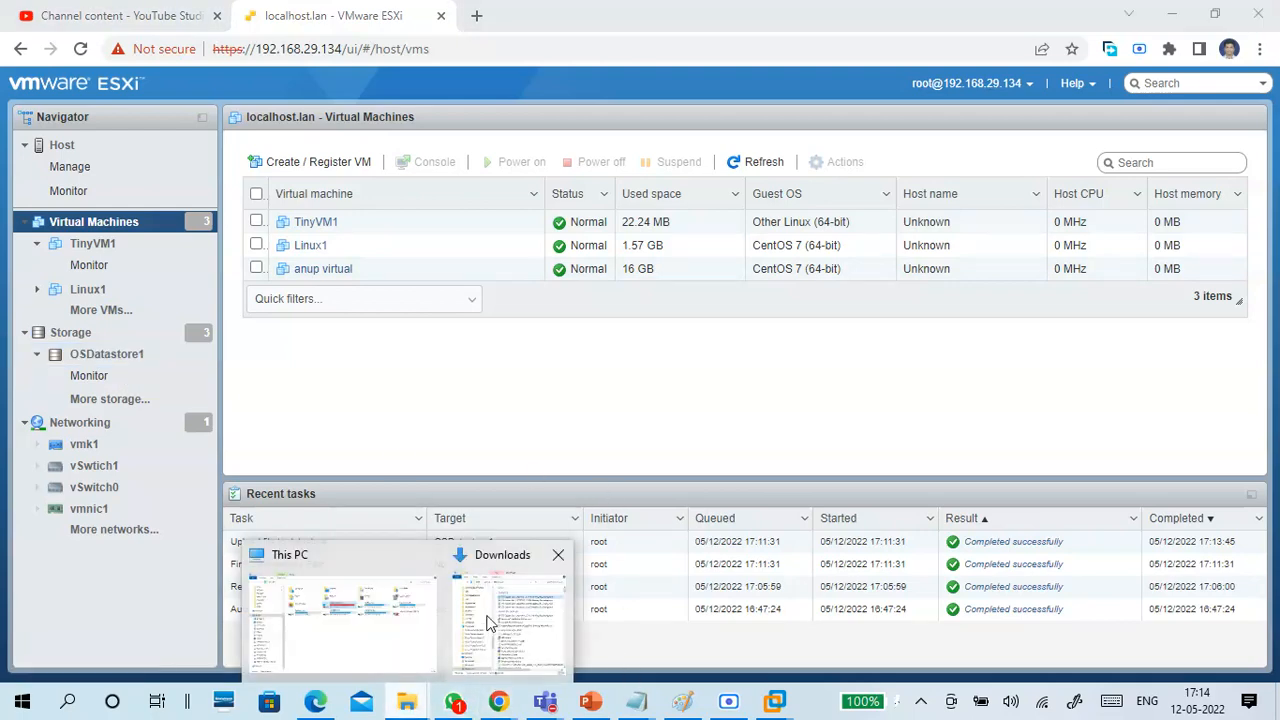
pyautogui.click(488, 615)
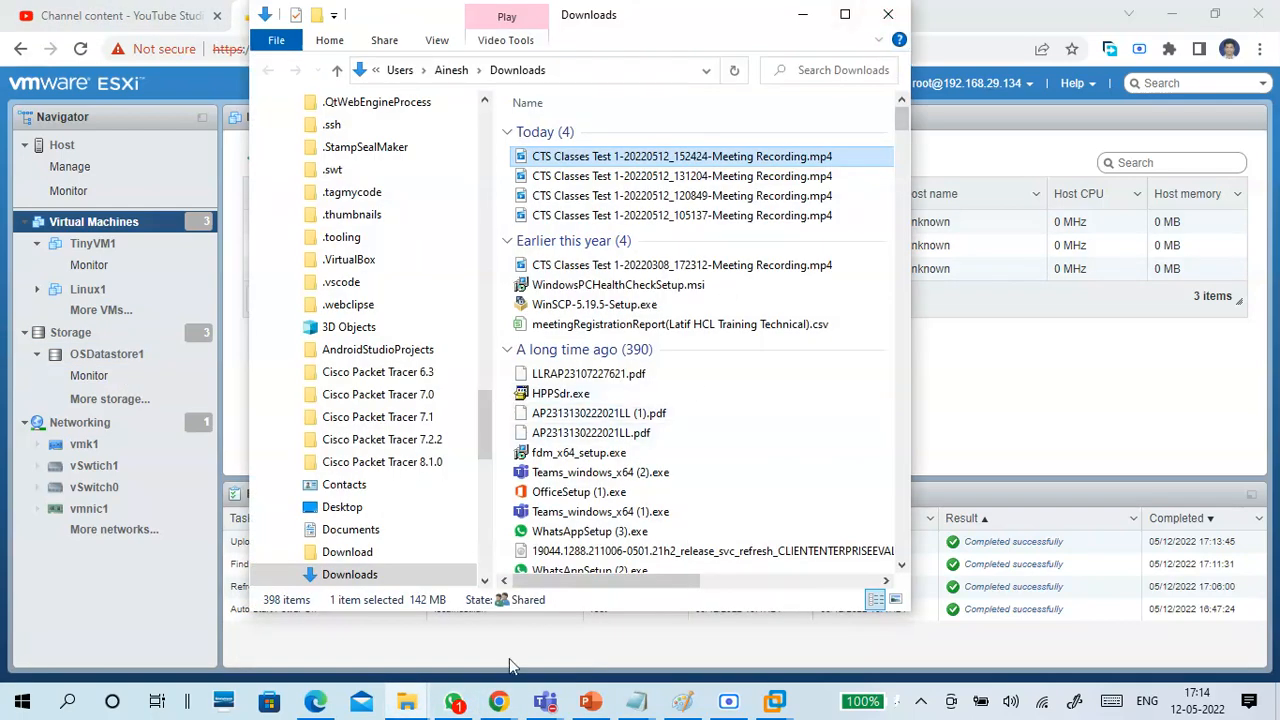
pyautogui.moveTo(410, 702)
pyautogui.click(331, 648)
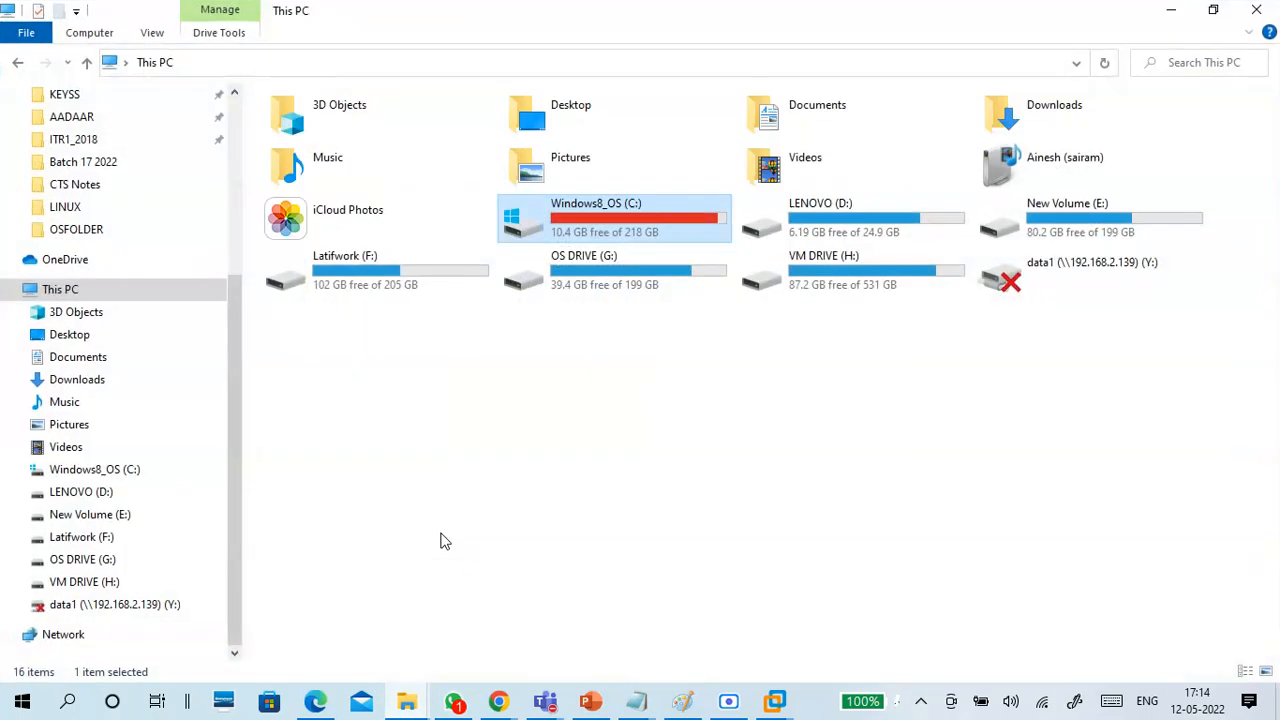
pyautogui.doubleClick(621, 269)
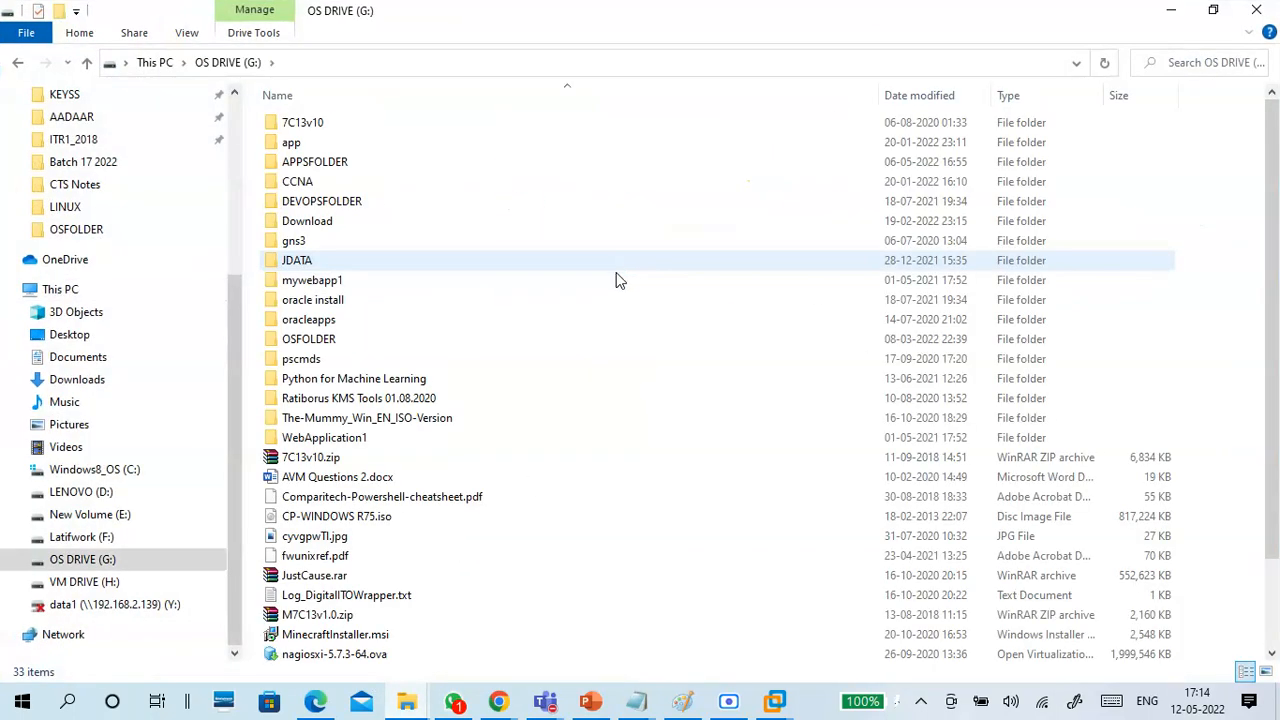
pyautogui.doubleClick(330, 342)
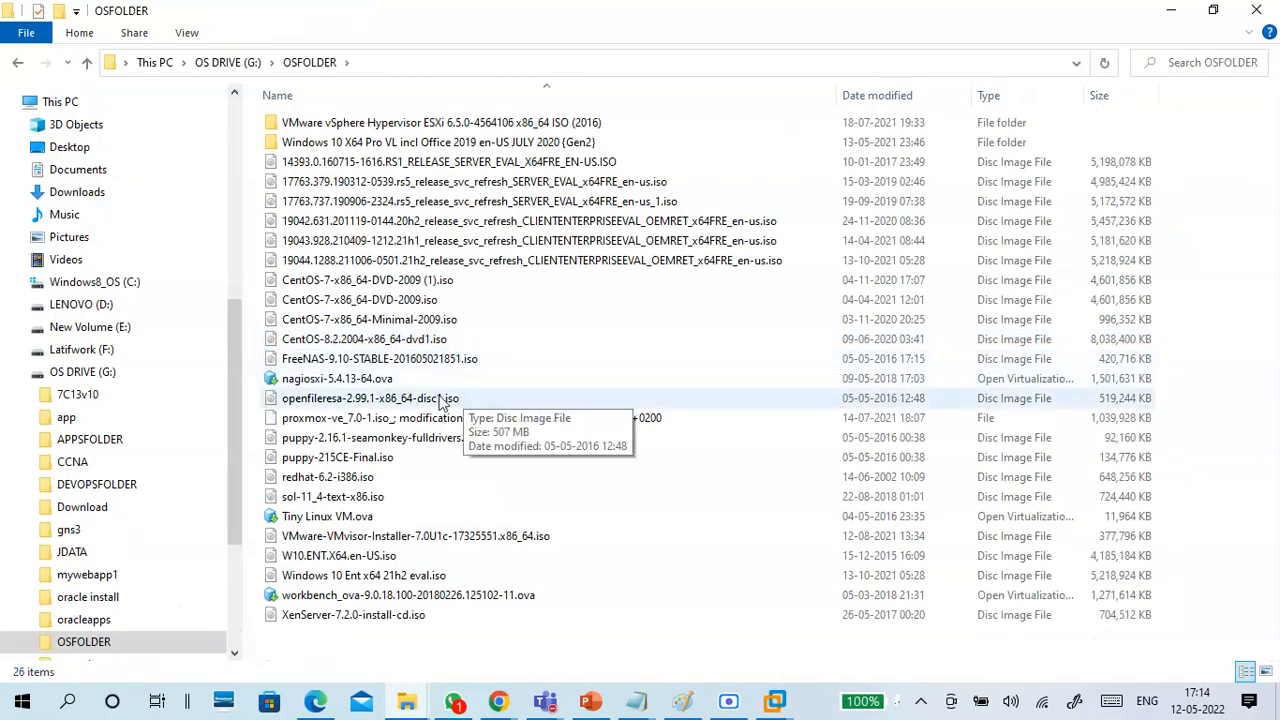
# Select nagiosxi-5.4.13-64.ova in OSFOLDER and widen the Type column to read its full file type.
pyautogui.click(336, 380)
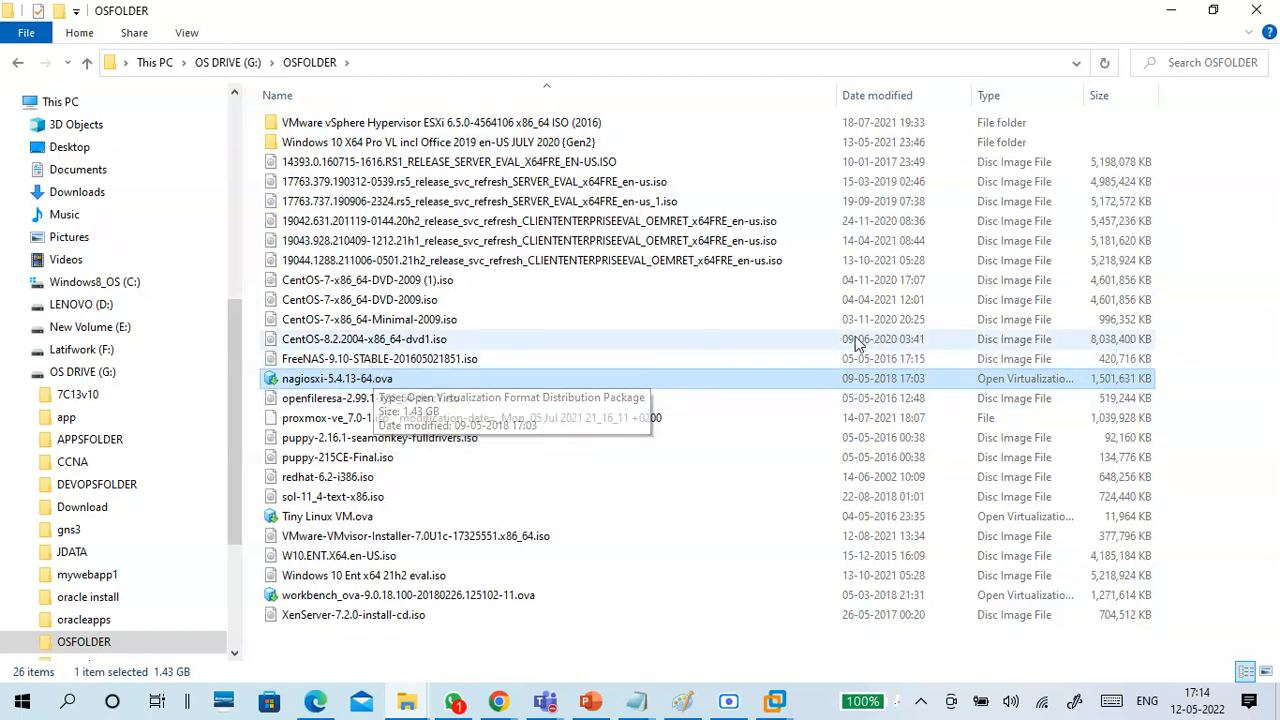
pyautogui.click(1079, 97)
pyautogui.moveTo(1086, 92); pyautogui.dragTo(1246, 94)
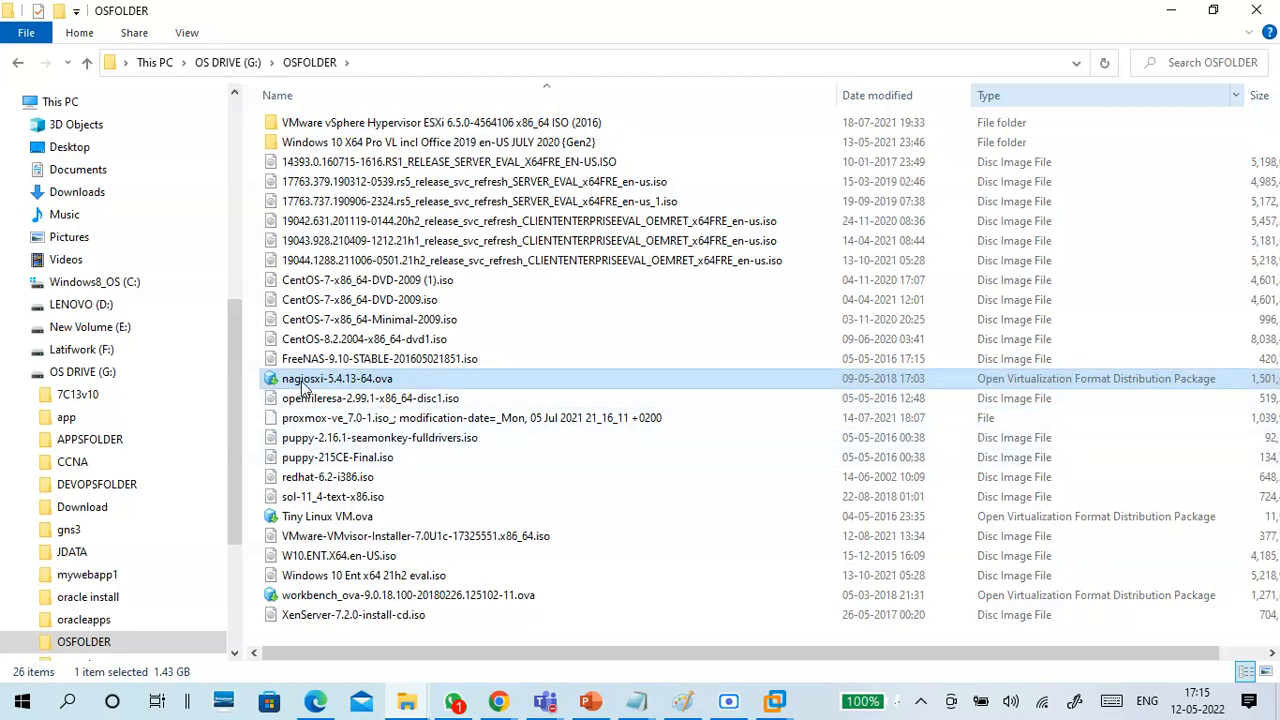
# Check which programs can open nagiosxi-5.4.13-64.ova, without choosing one, and leave the file selected.
pyautogui.doubleClick(302, 383)
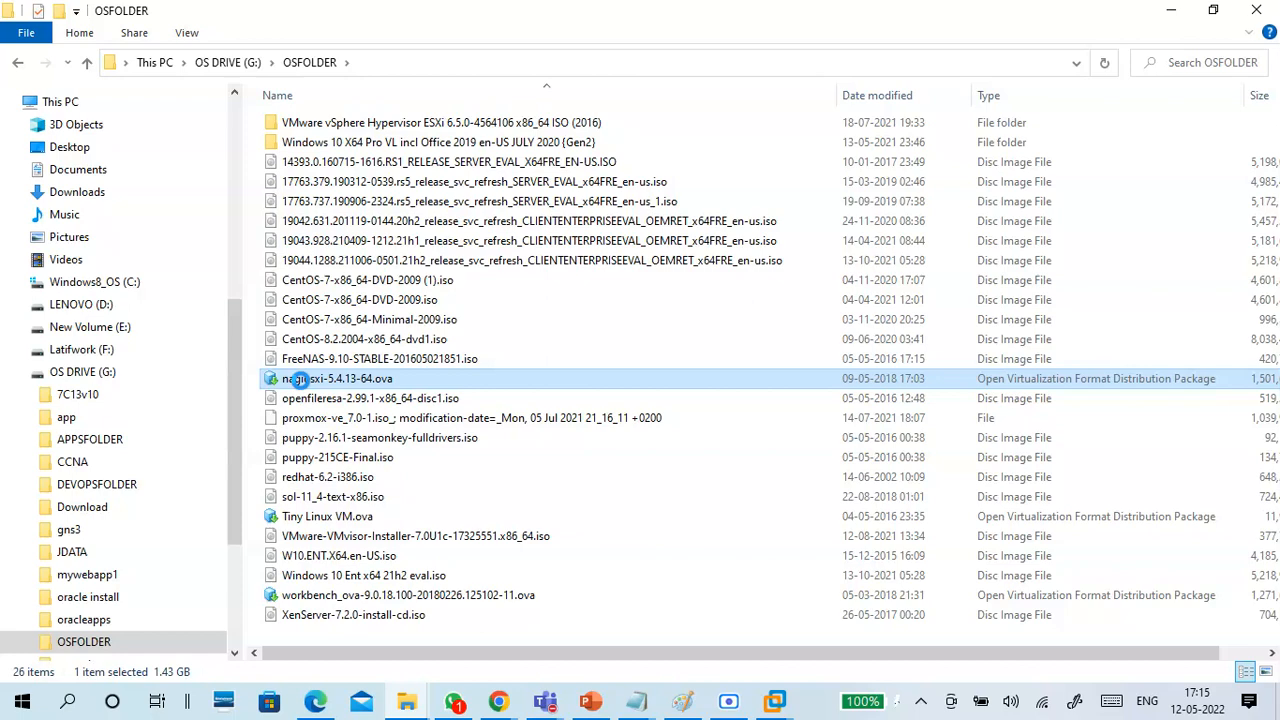
pyautogui.rightClick(301, 381)
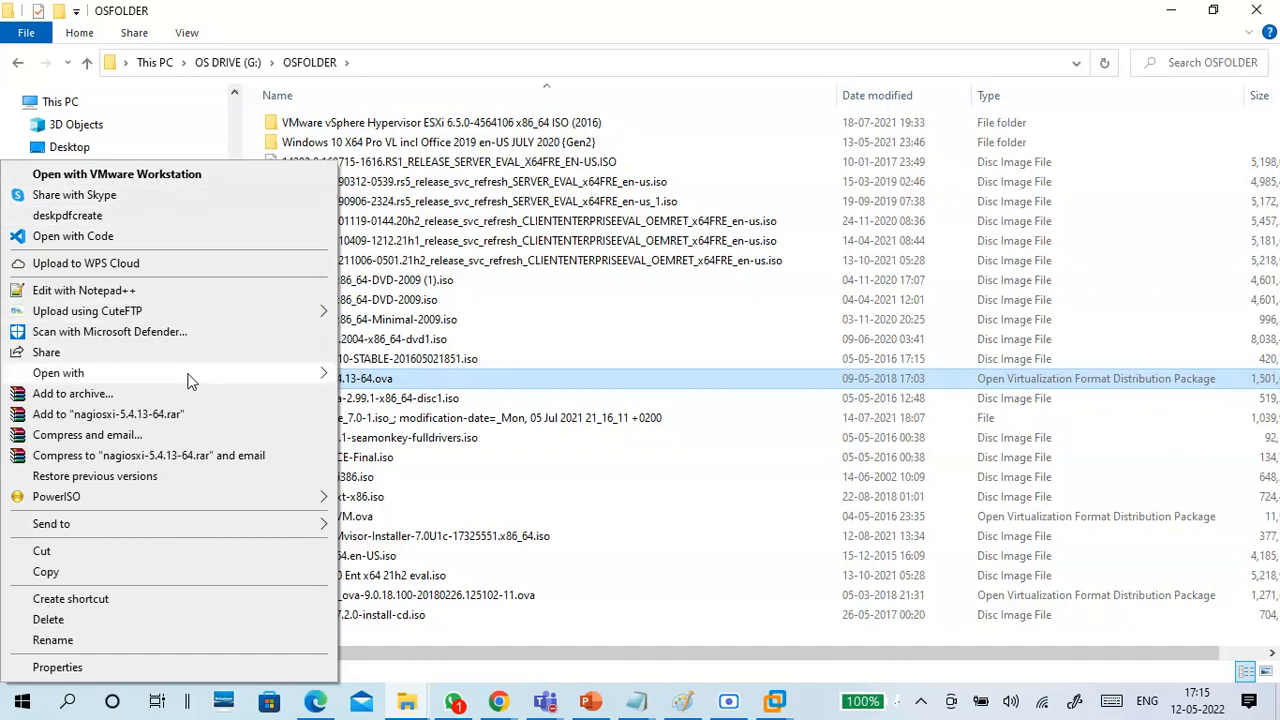
pyautogui.moveTo(318, 382)
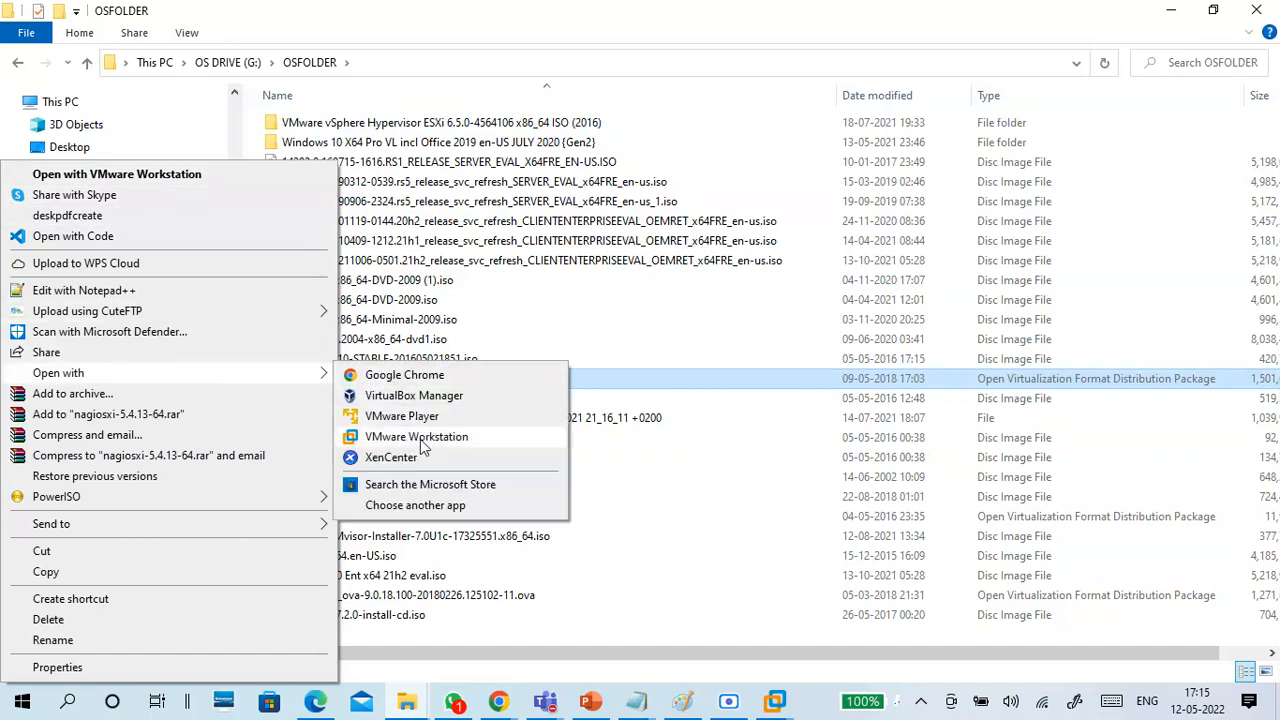
pyautogui.click(472, 36)
pyautogui.click(358, 398)
pyautogui.click(358, 380)
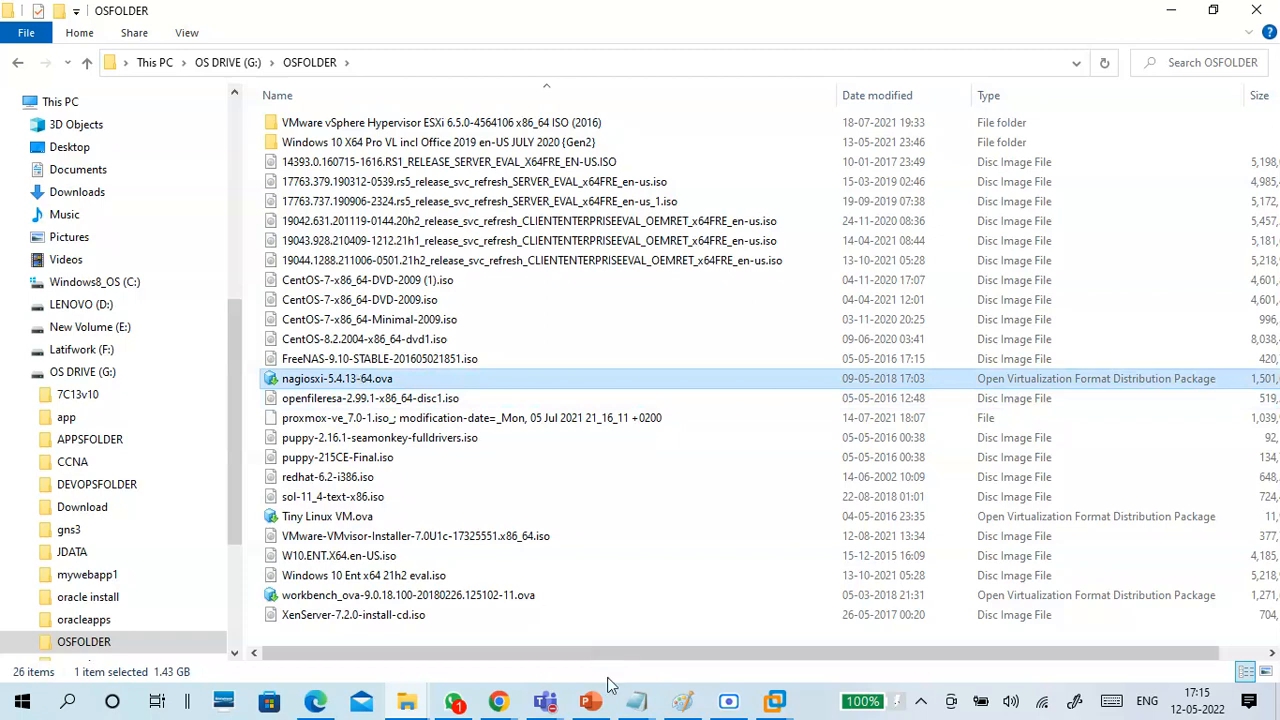
# Switch to VMware Workstation to look at the Export to OVF option, and return to the ESXi page by minimizing the open windows.
pyautogui.click(780, 698)
pyautogui.click(800, 610)
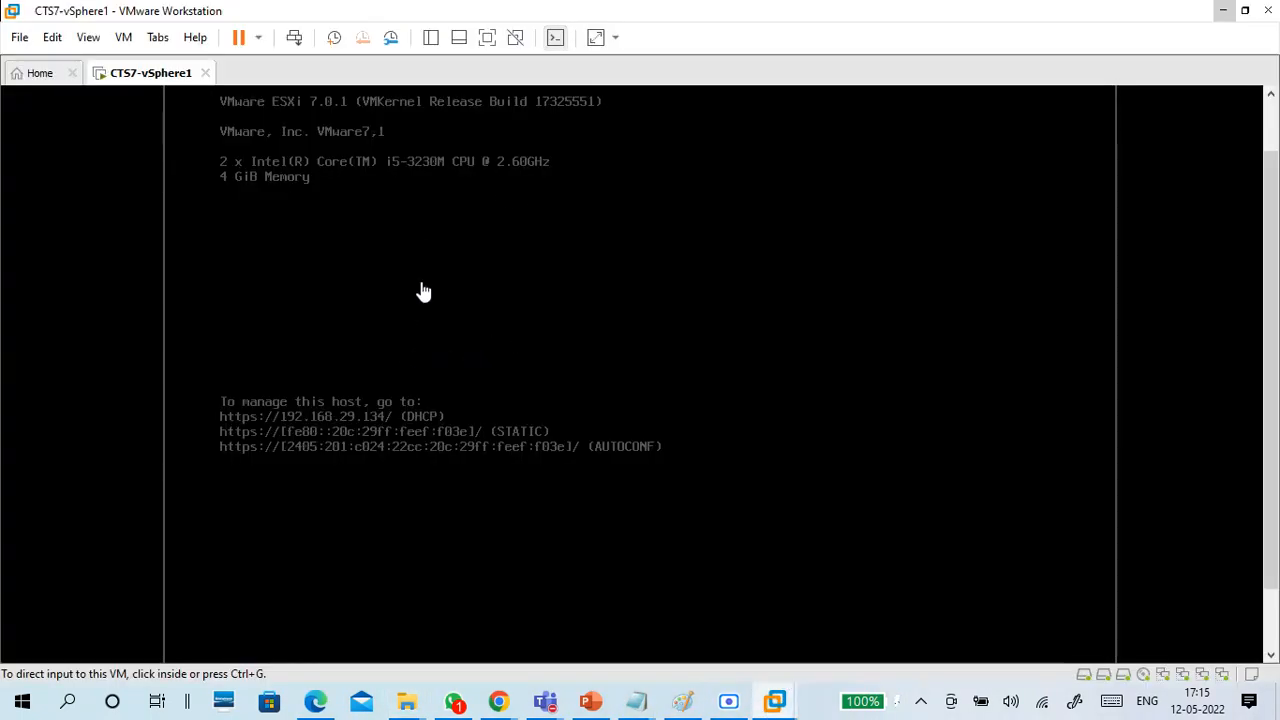
pyautogui.click(20, 40)
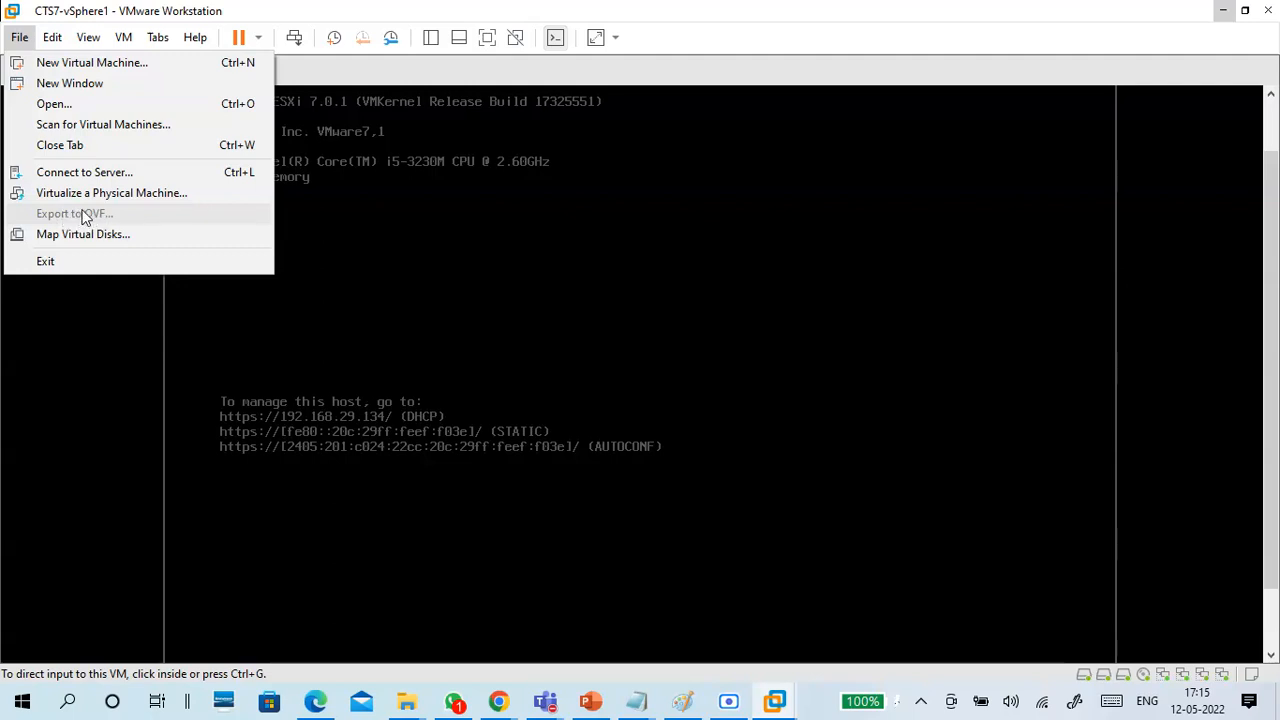
pyautogui.click(1131, 13)
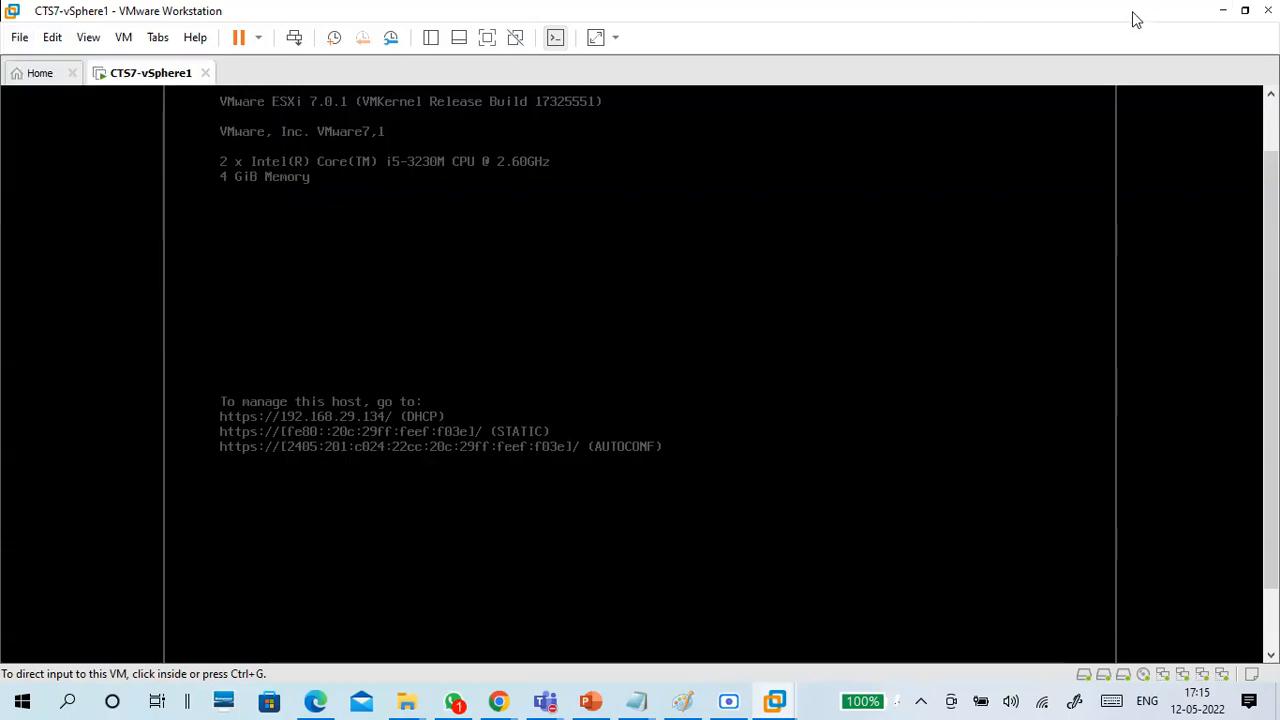
pyautogui.click(1223, 12)
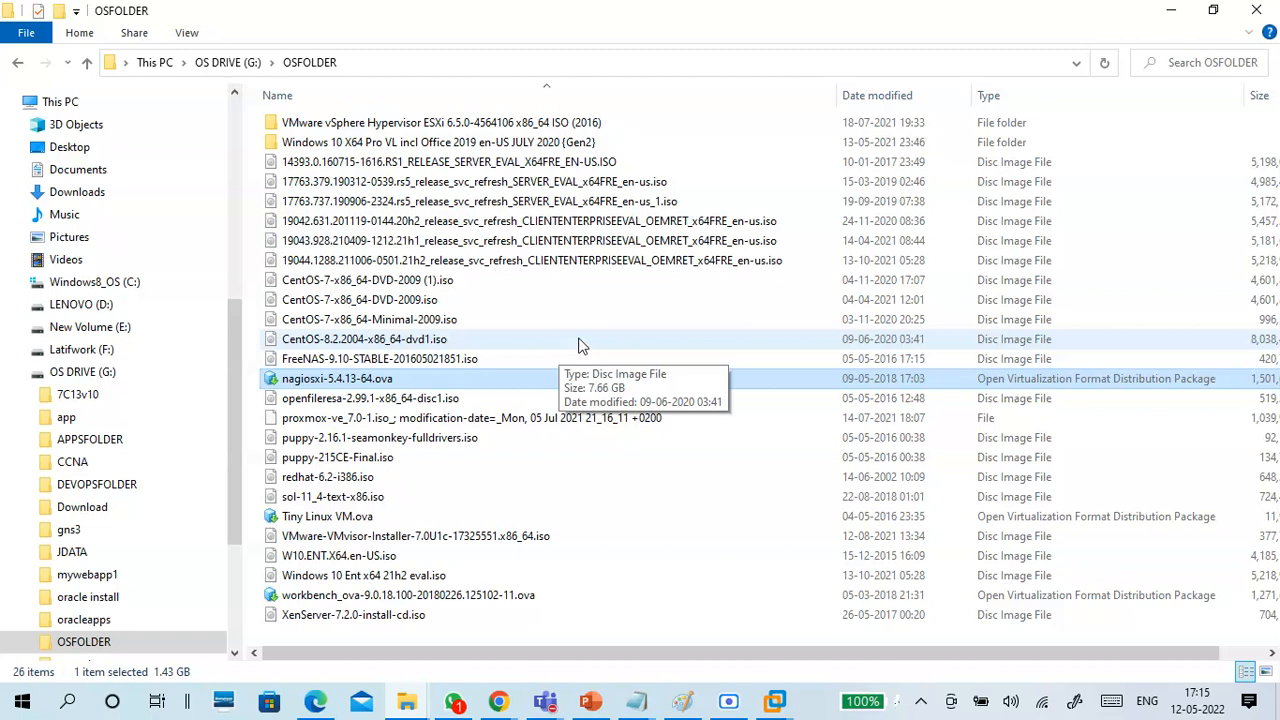
pyautogui.click(1171, 11)
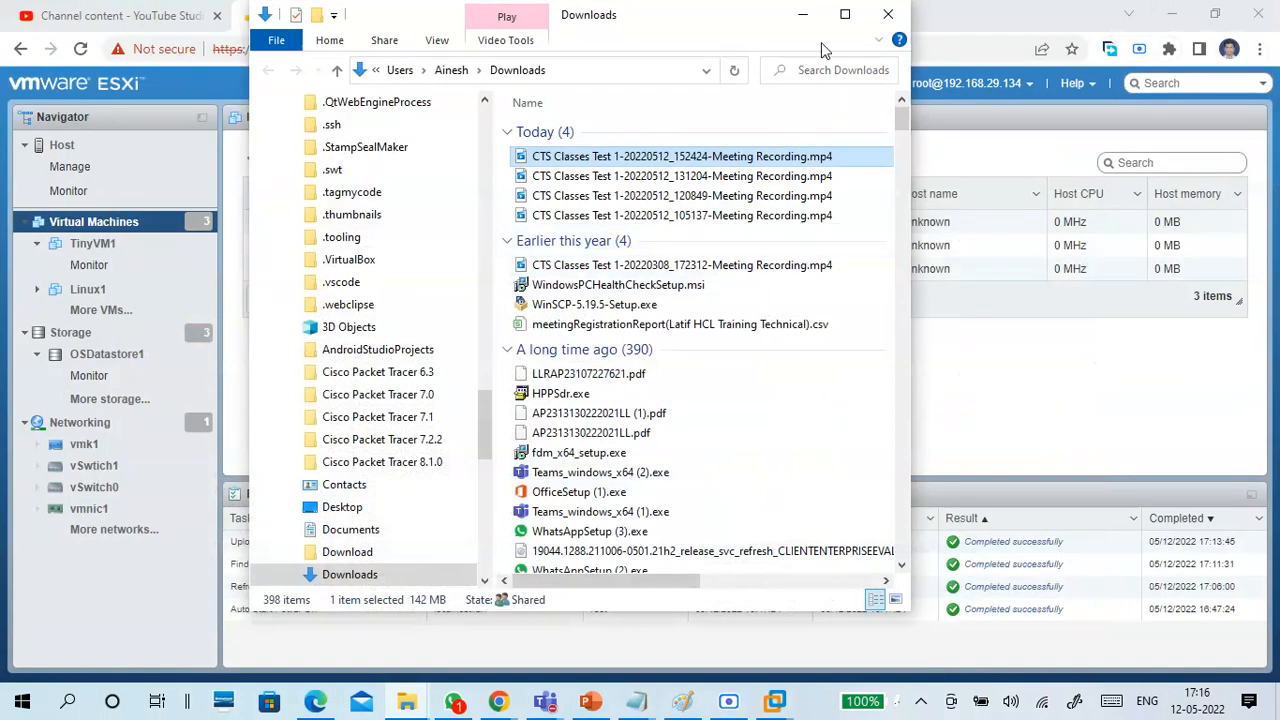
pyautogui.click(802, 14)
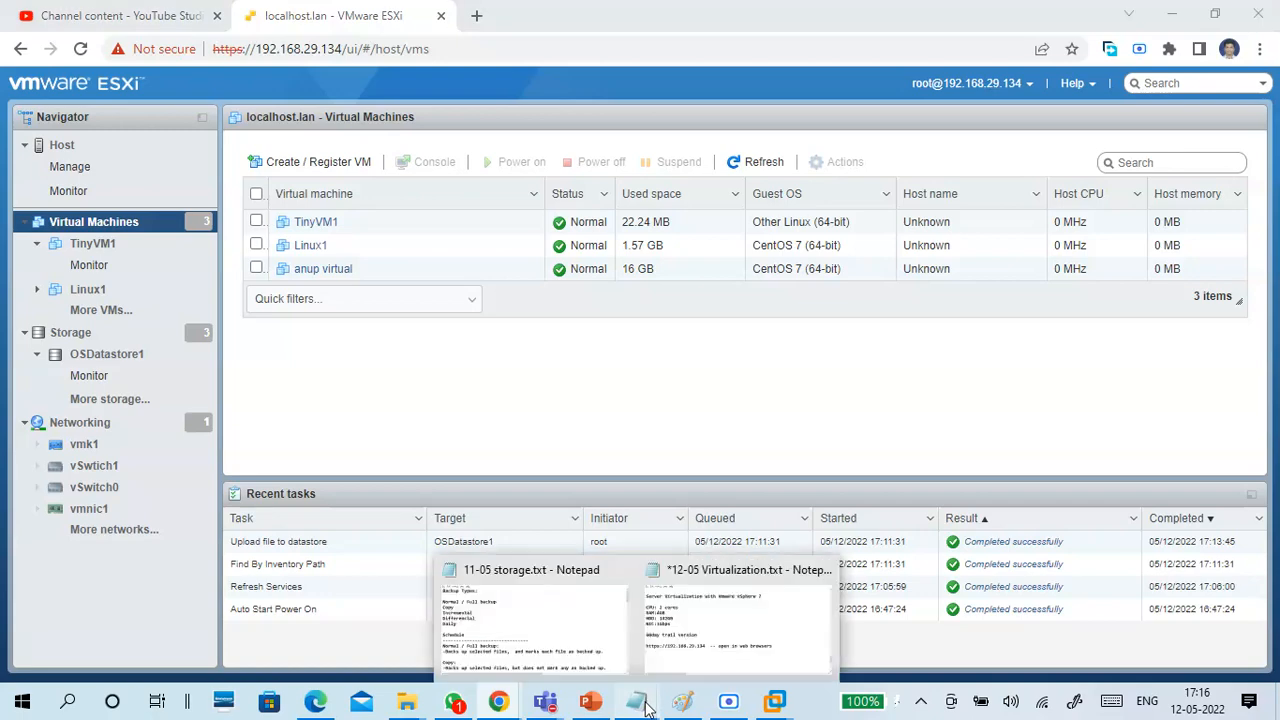
# Add the line "ova , ovf -- open virtual machine packaged format" to the 12-05 Virtualization.txt notes in Notepad, and minimize the notes.
pyautogui.moveTo(645, 690)
pyautogui.click(714, 646)
pyautogui.scroll(-2, 466, 500)
pyautogui.click(378, 370)
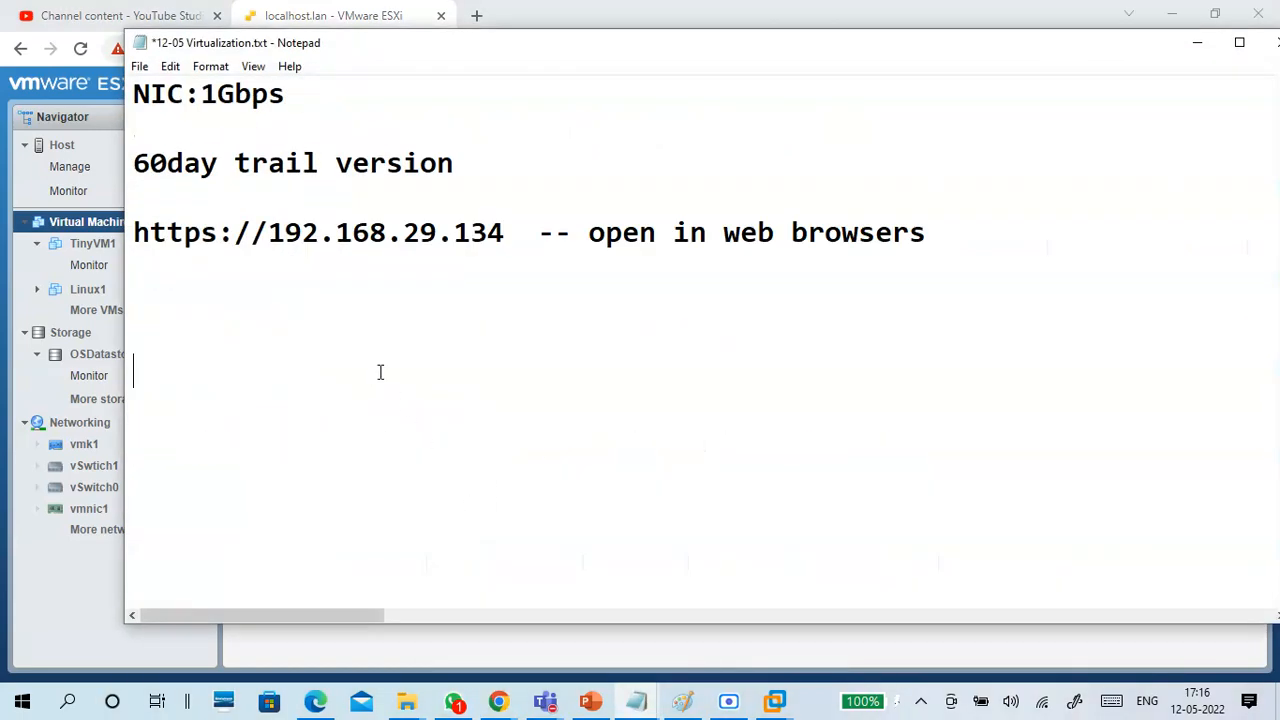
pyautogui.write('ova , ovf ')
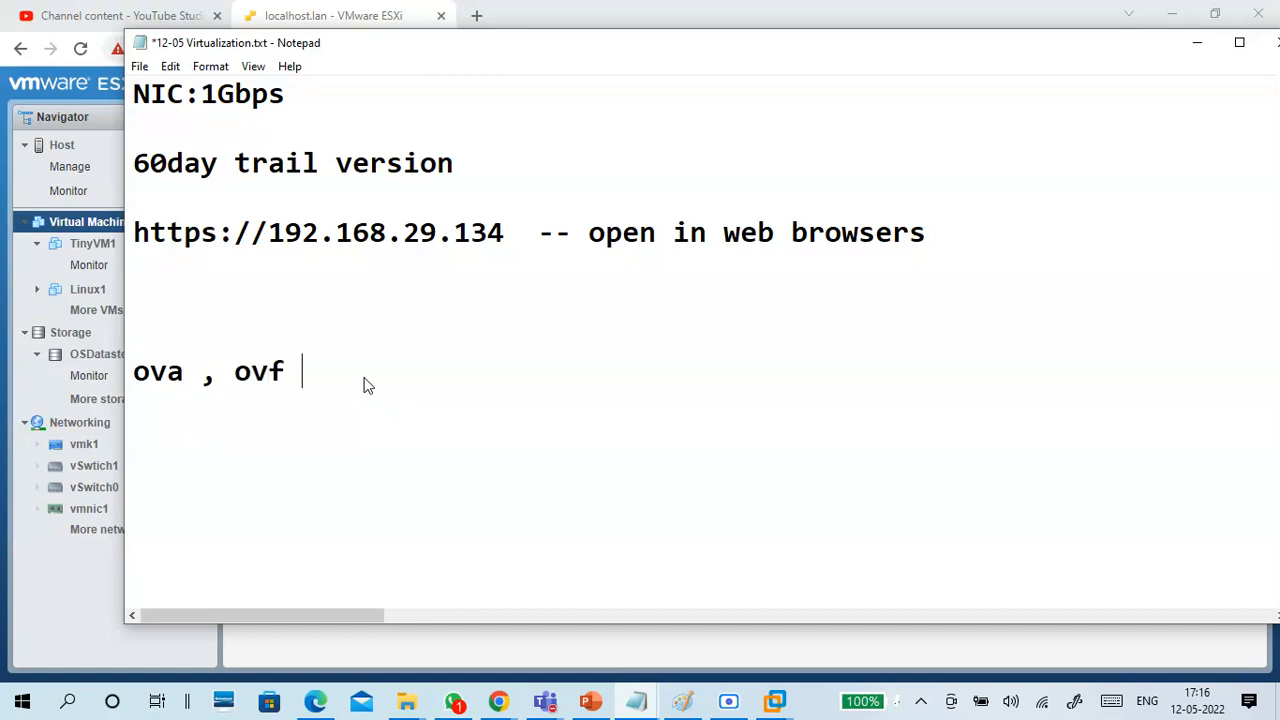
pyautogui.write('-- open vi')
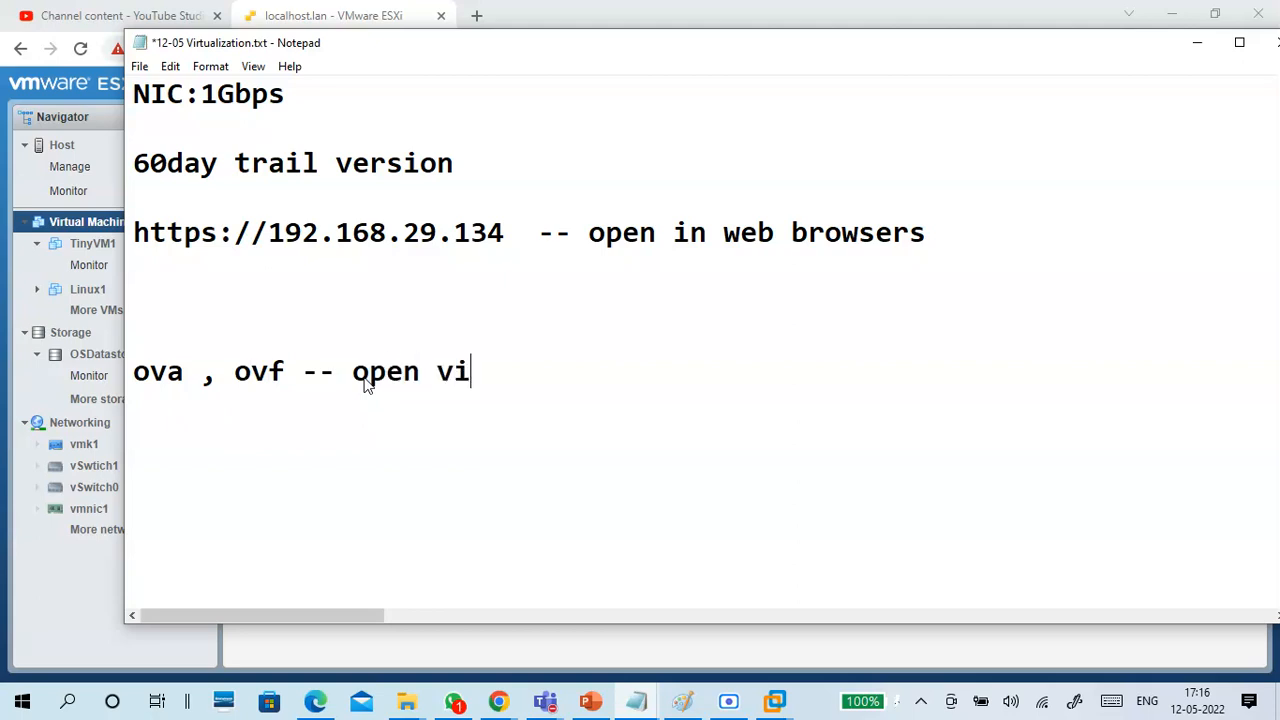
pyautogui.write('rtual ')
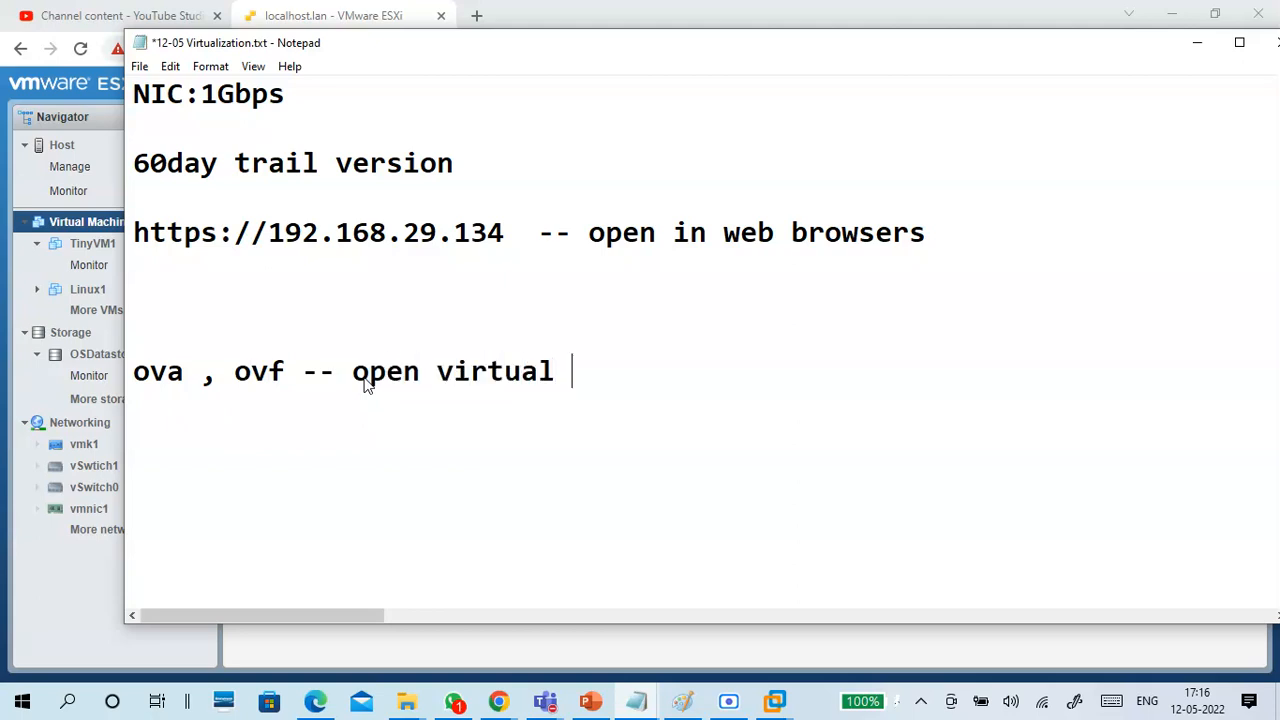
pyautogui.write('machine ')
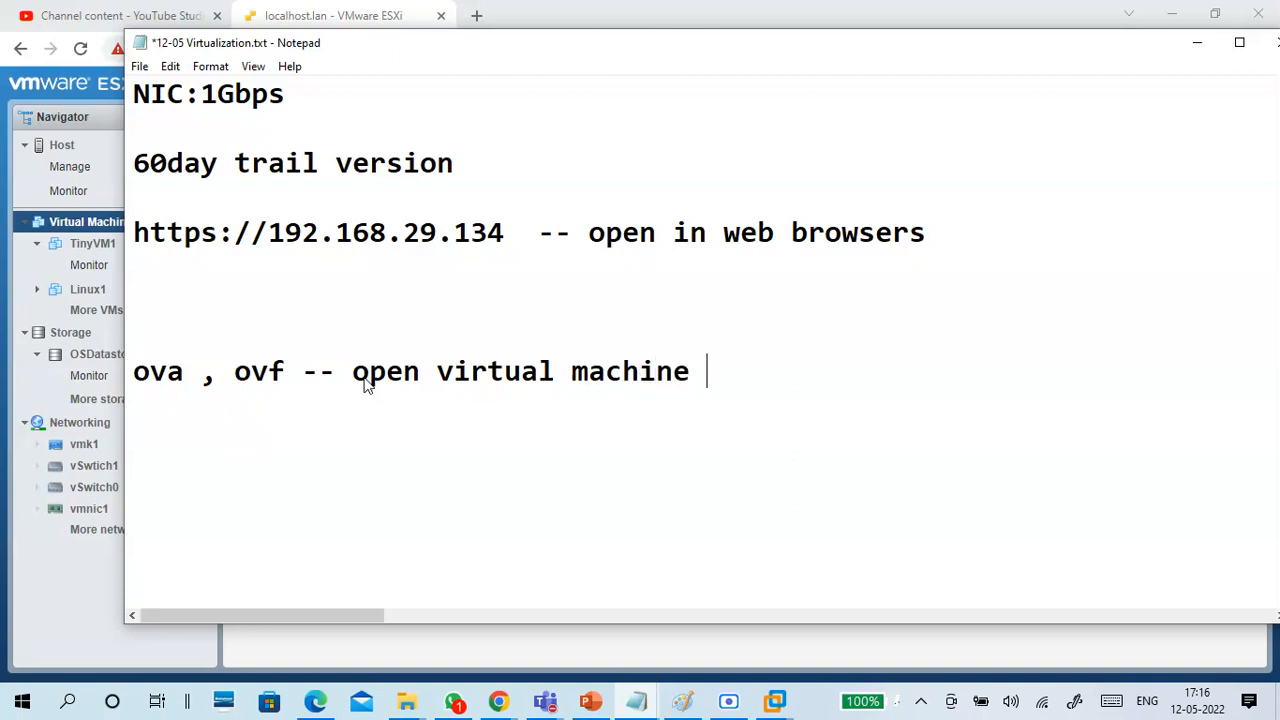
pyautogui.write('packaged format')
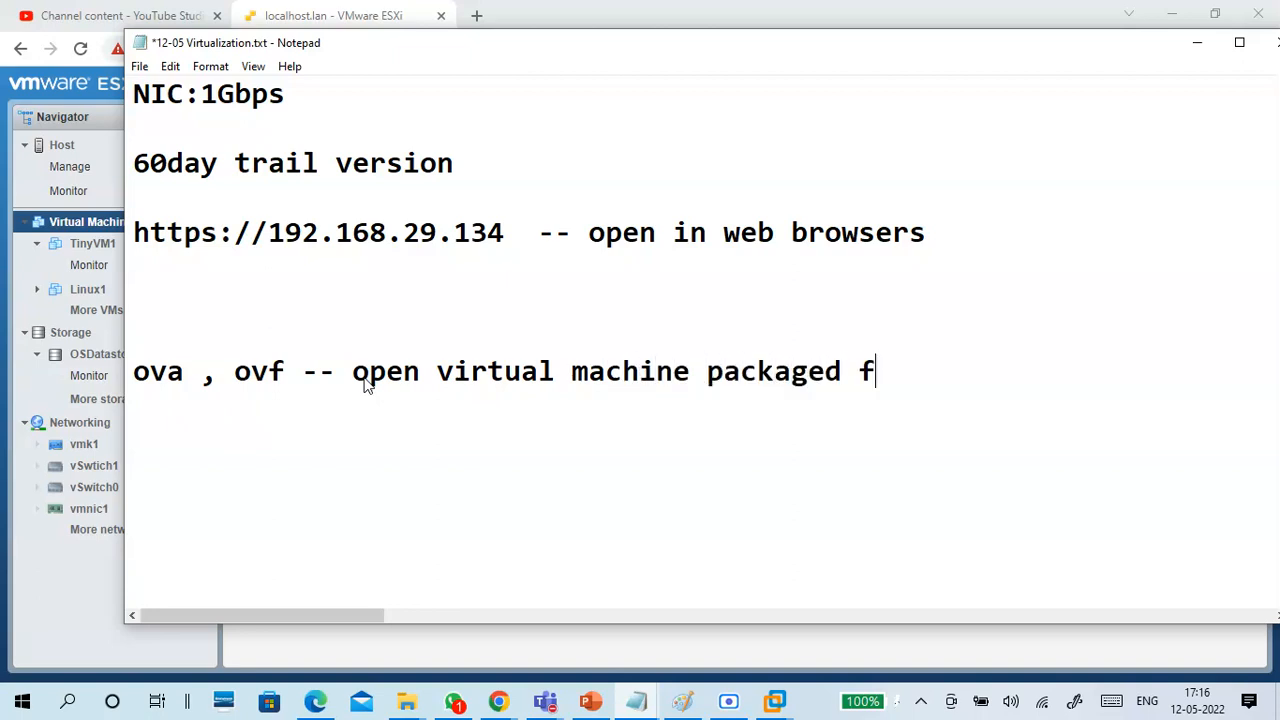
pyautogui.press('Return')
pyautogui.press('Return')
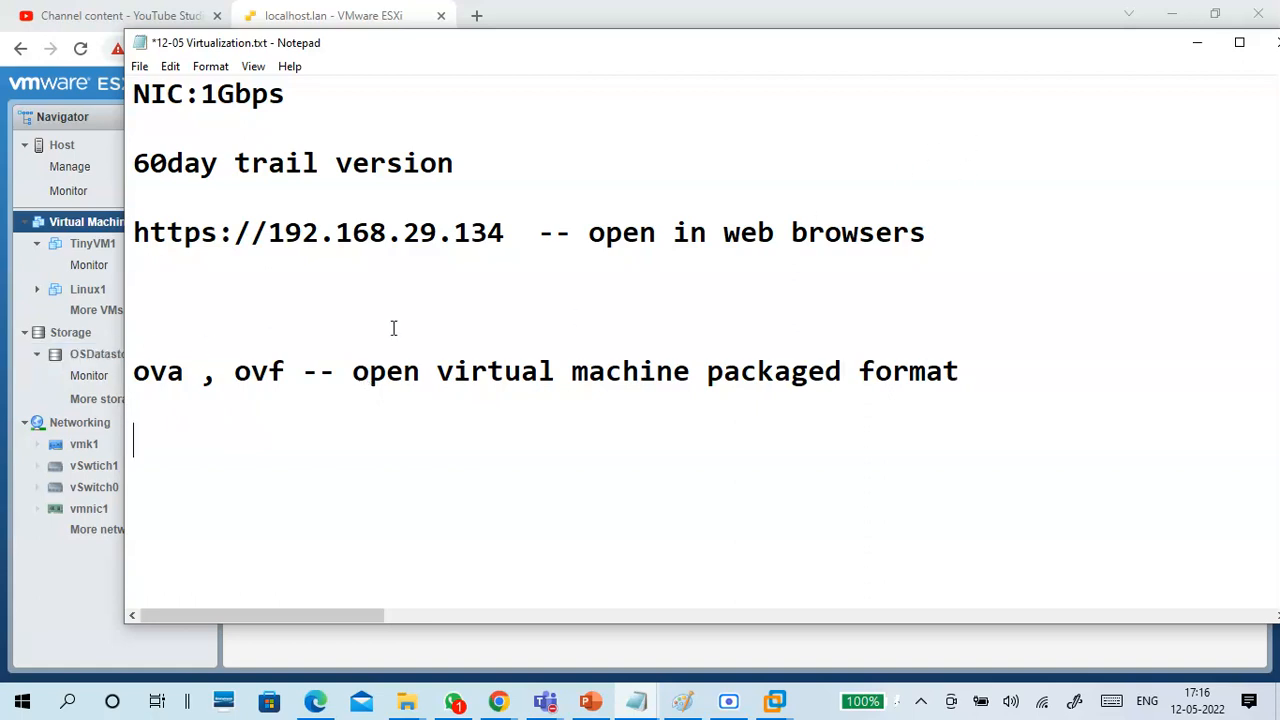
pyautogui.click(1196, 44)
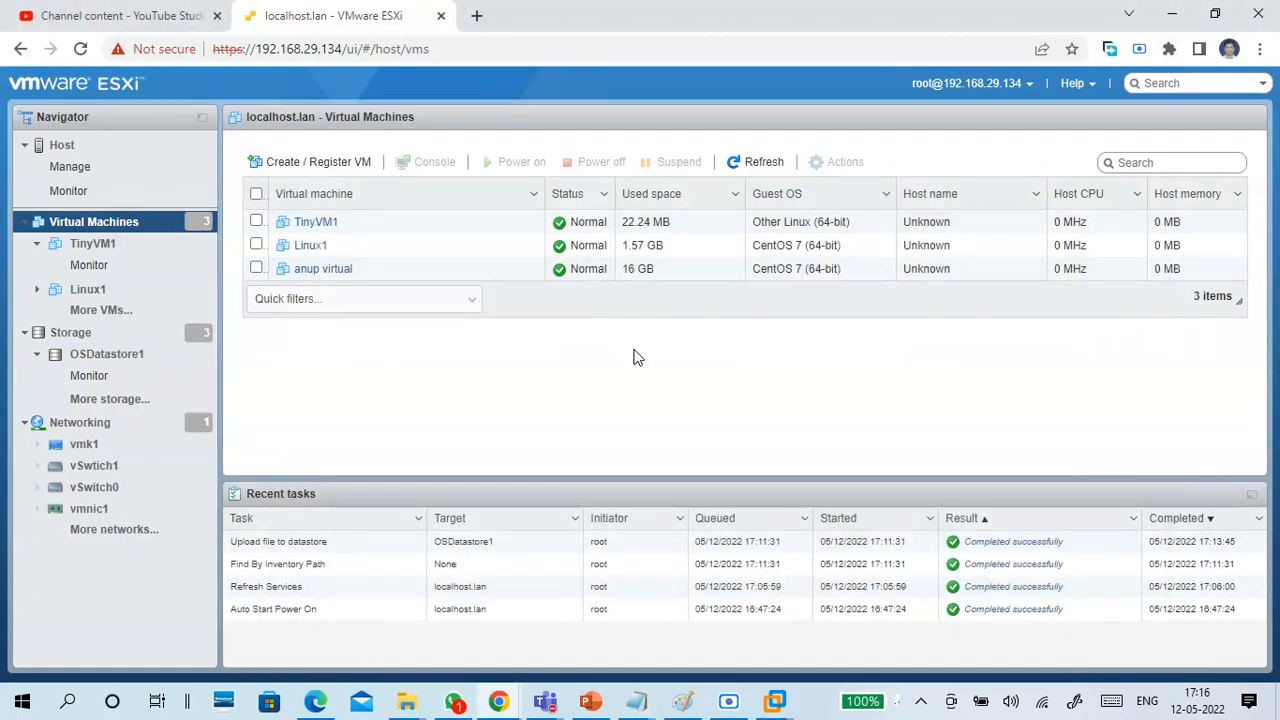
# Start the new virtual machine wizard, review the OVF/OVA and registration types, and proceed with Create a new virtual machine.
pyautogui.click(280, 166)
pyautogui.click(578, 279)
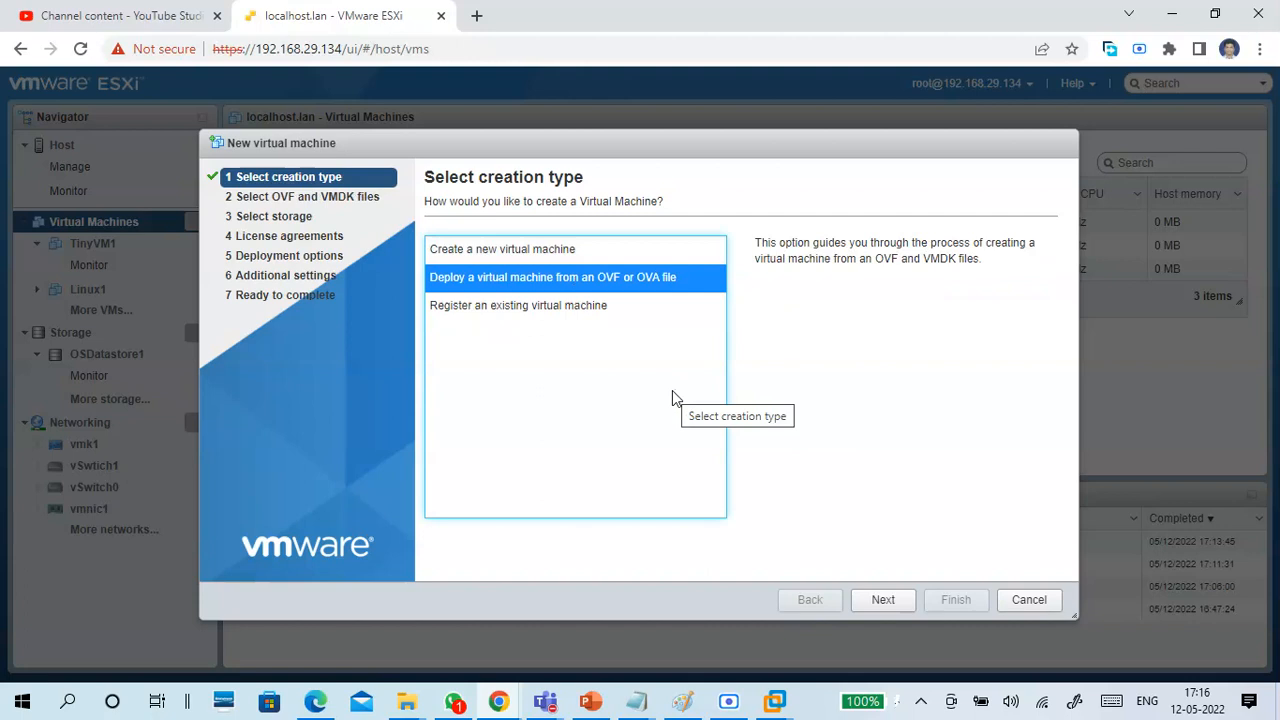
pyautogui.click(541, 318)
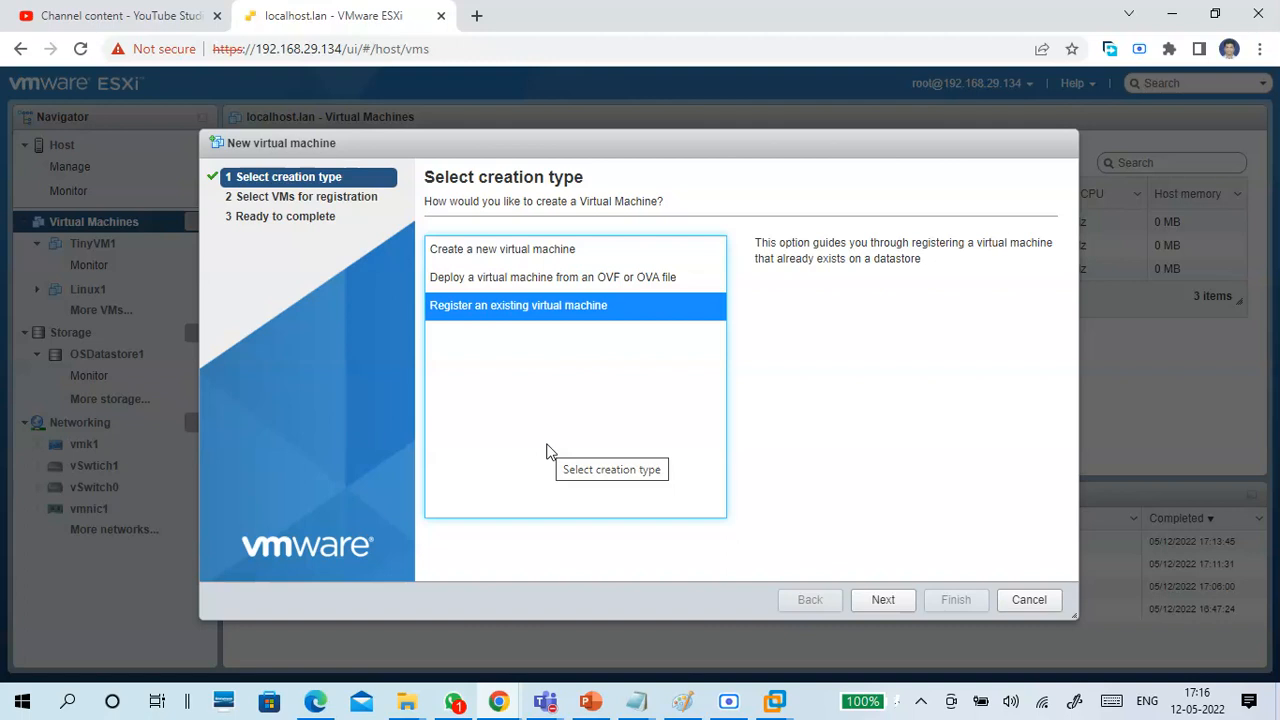
pyautogui.click(549, 256)
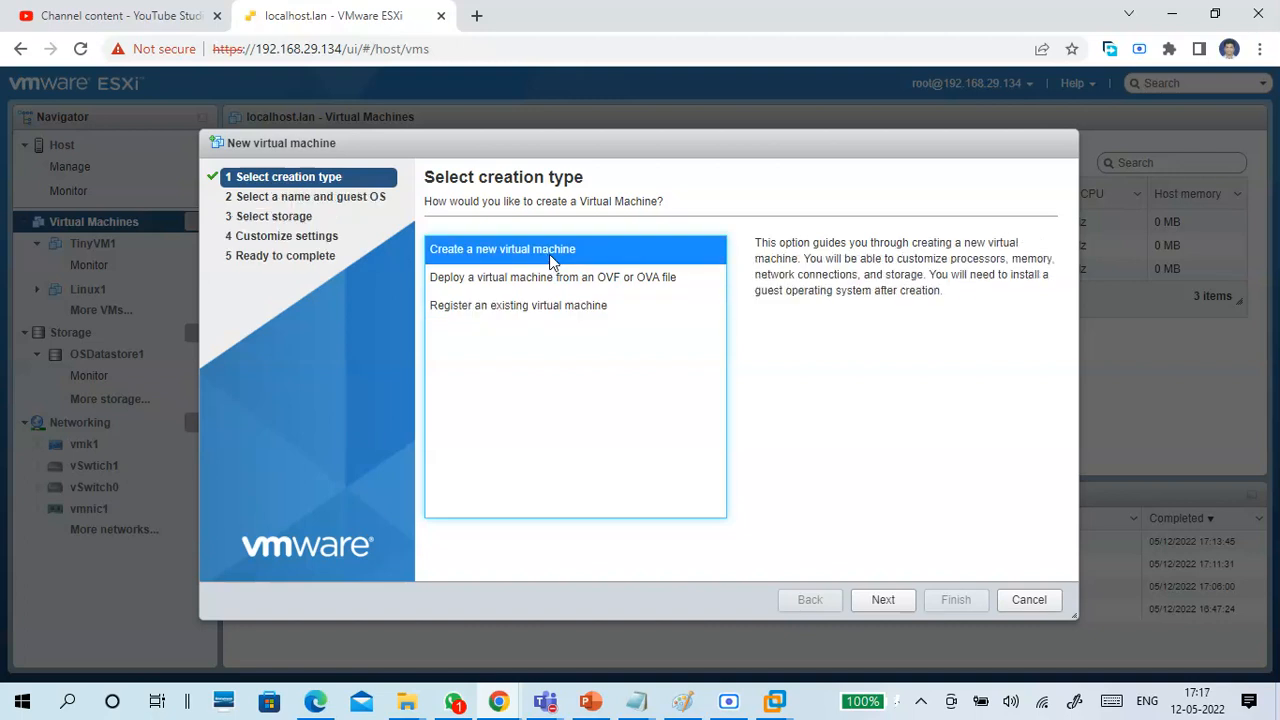
pyautogui.click(880, 600)
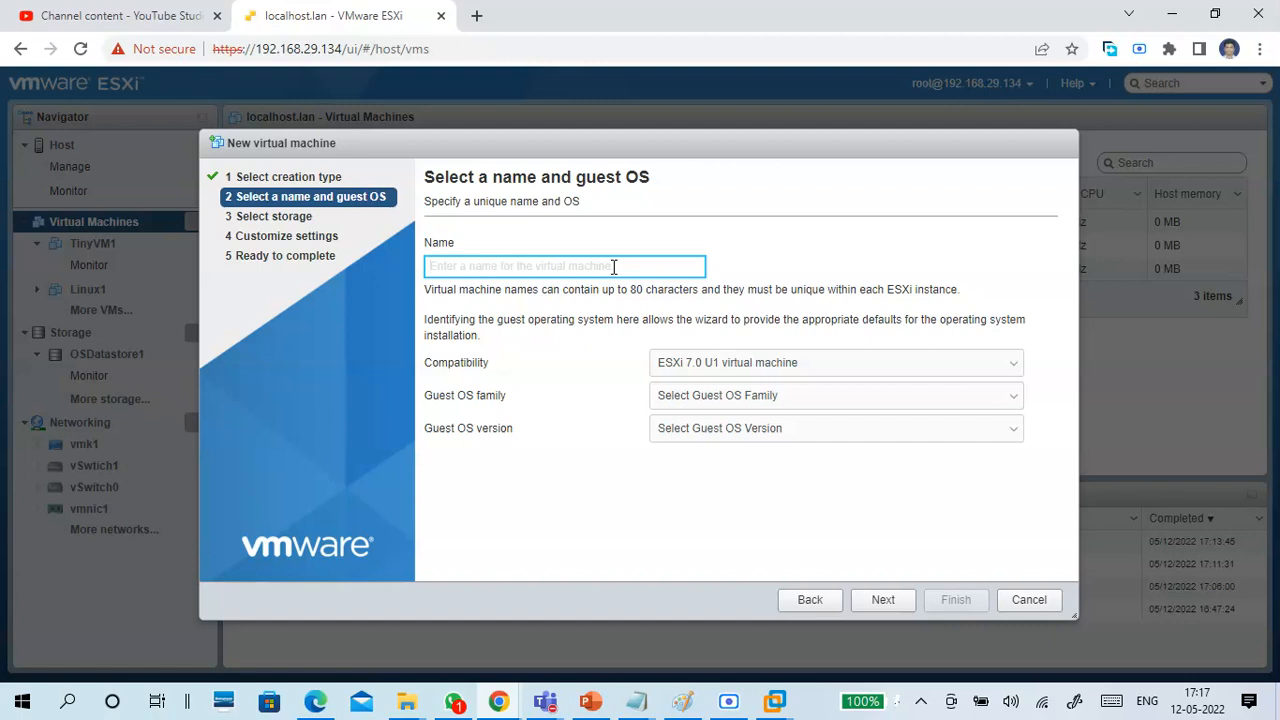
# Name the virtual machine B17vm1, review the compatibility choices while keeping ESXi 7.0 U1, and set the guest OS family to Linux.
pyautogui.write('B17 ')
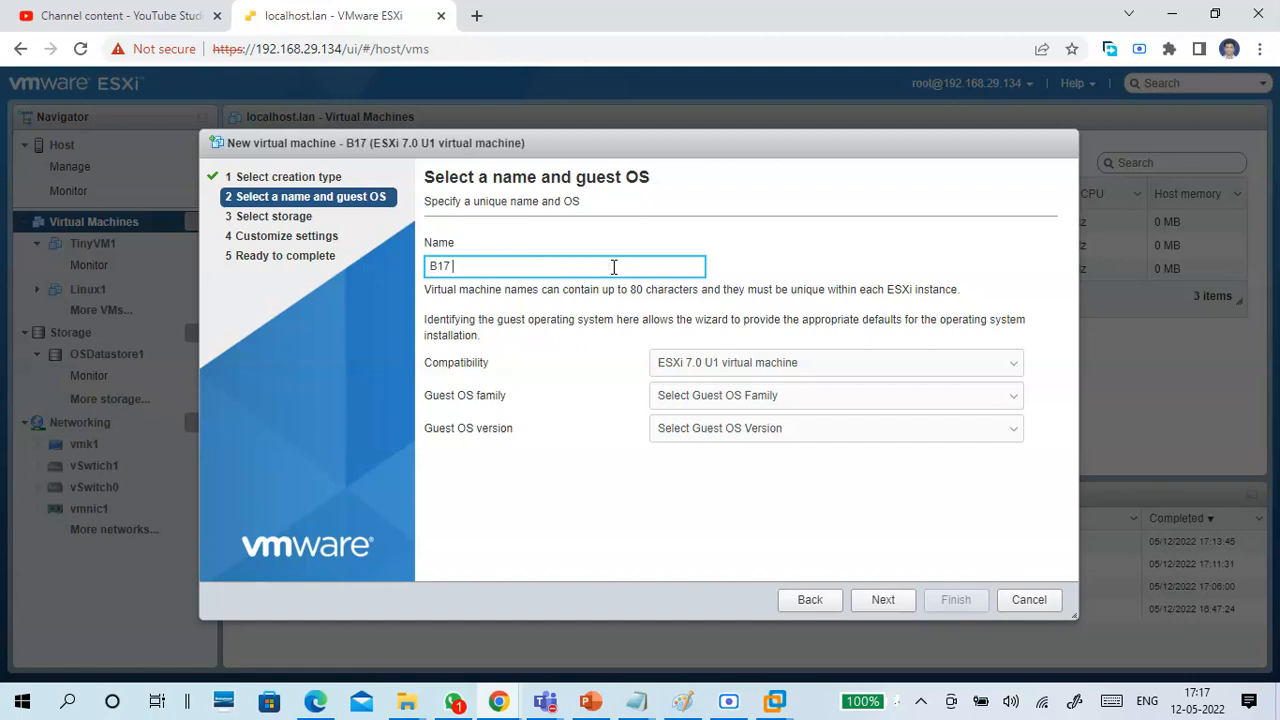
pyautogui.write('vm1')
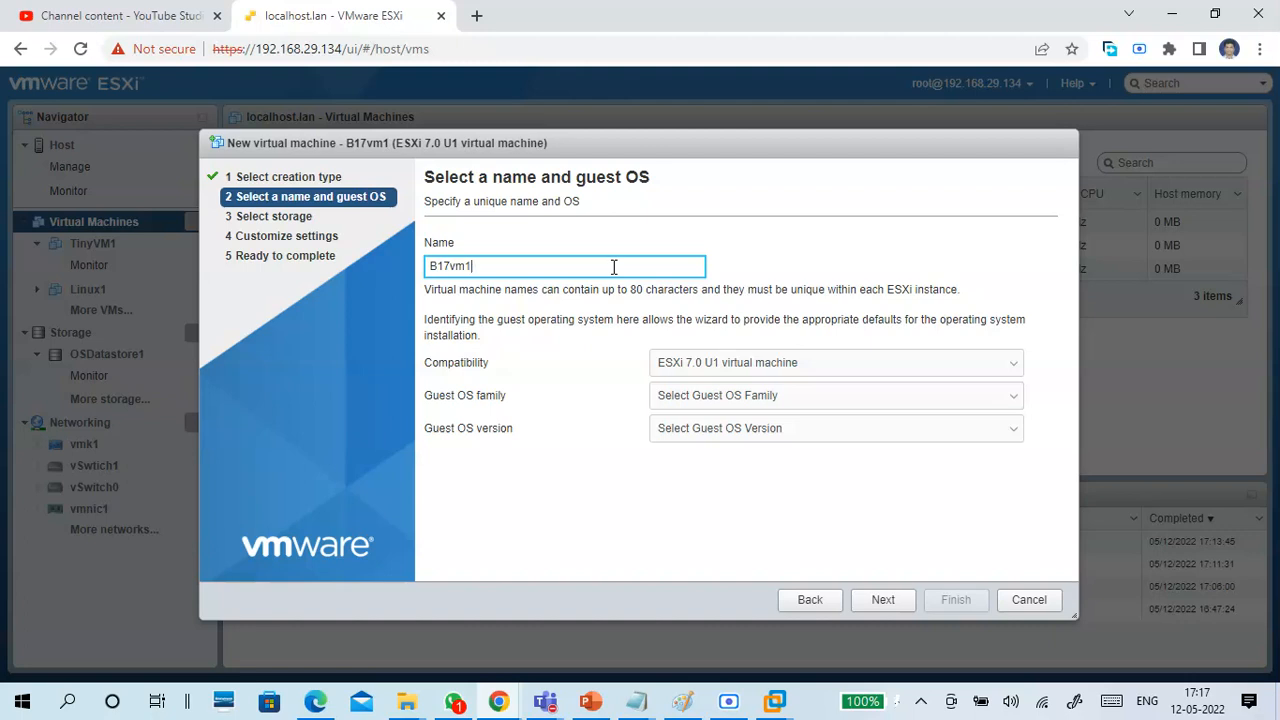
pyautogui.click(768, 365)
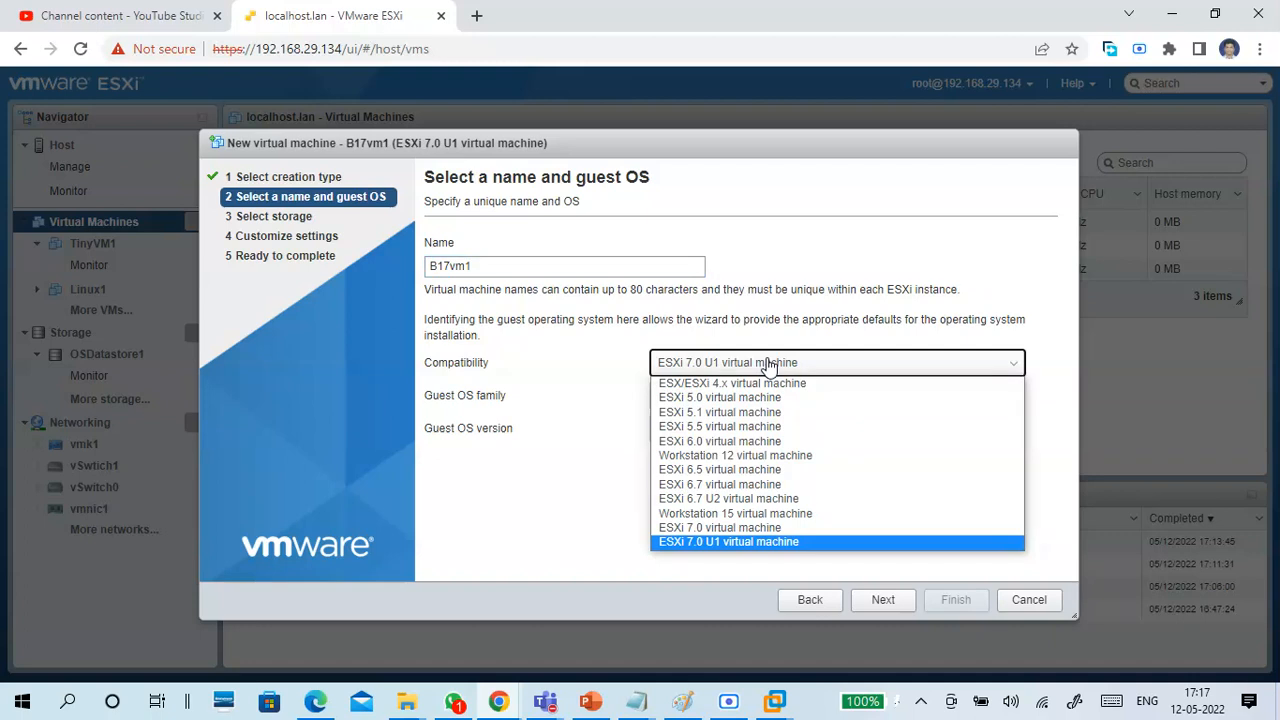
pyautogui.click(799, 309)
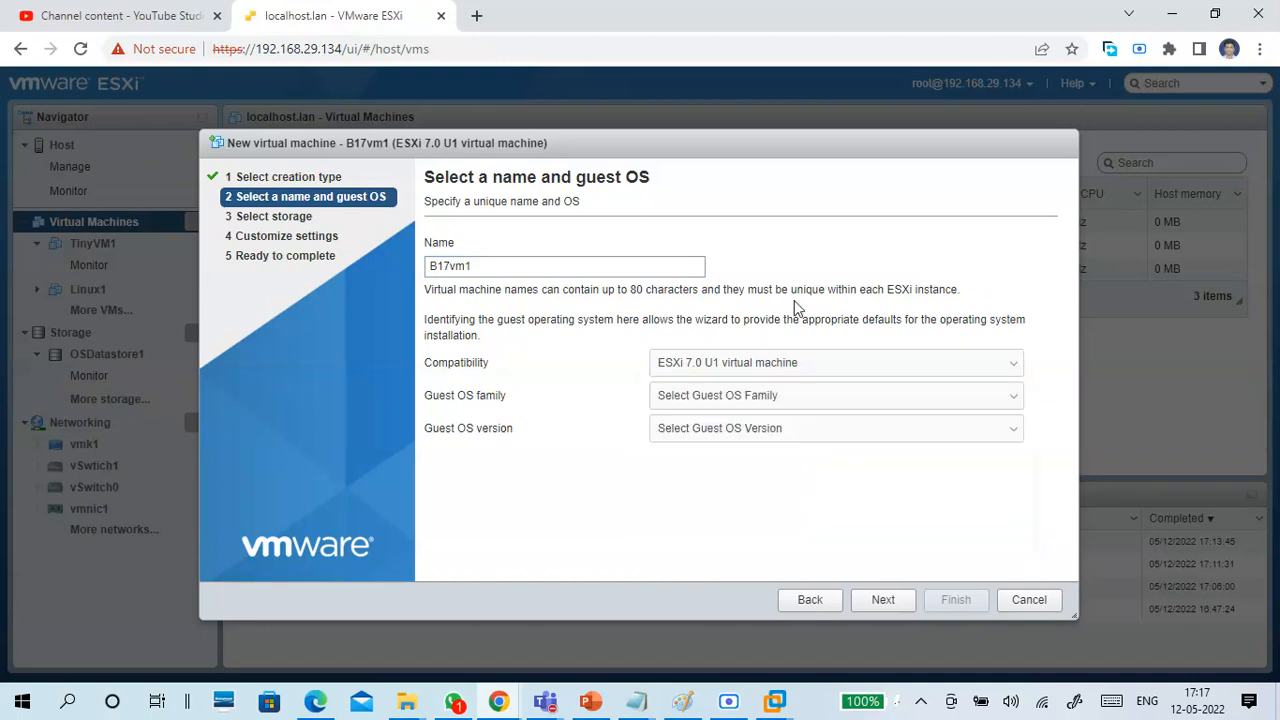
pyautogui.click(721, 405)
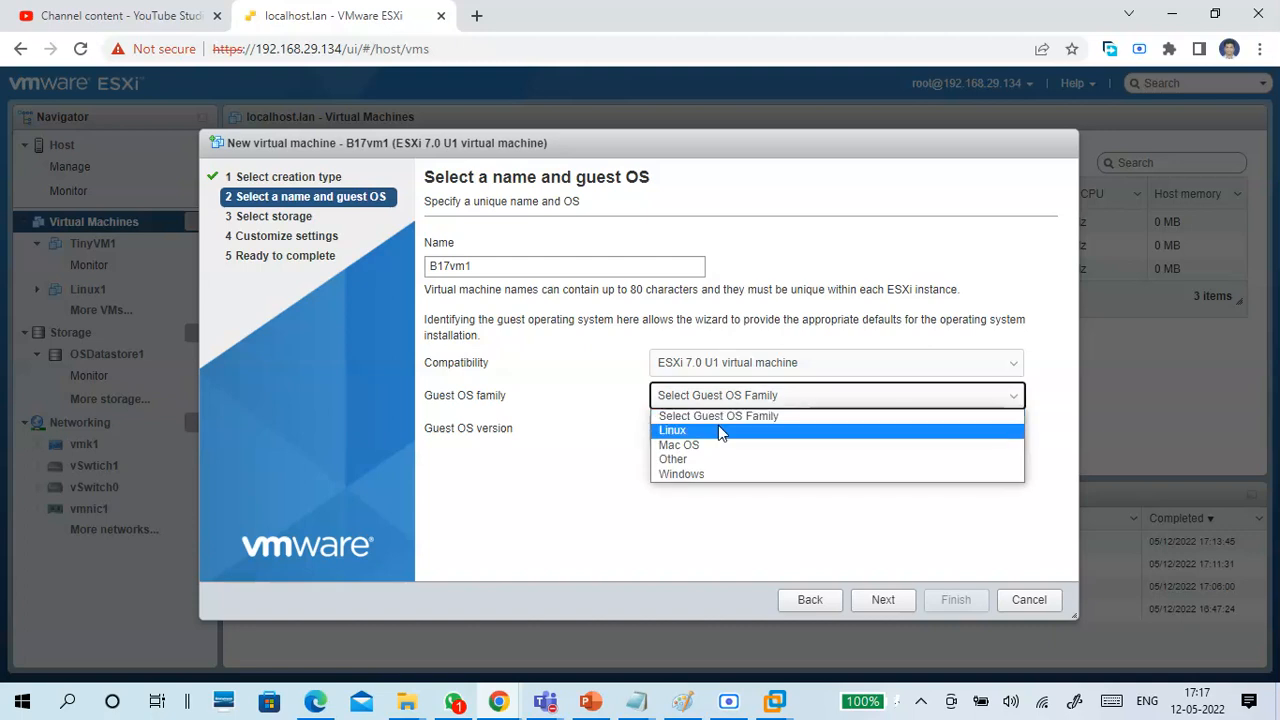
pyautogui.click(719, 428)
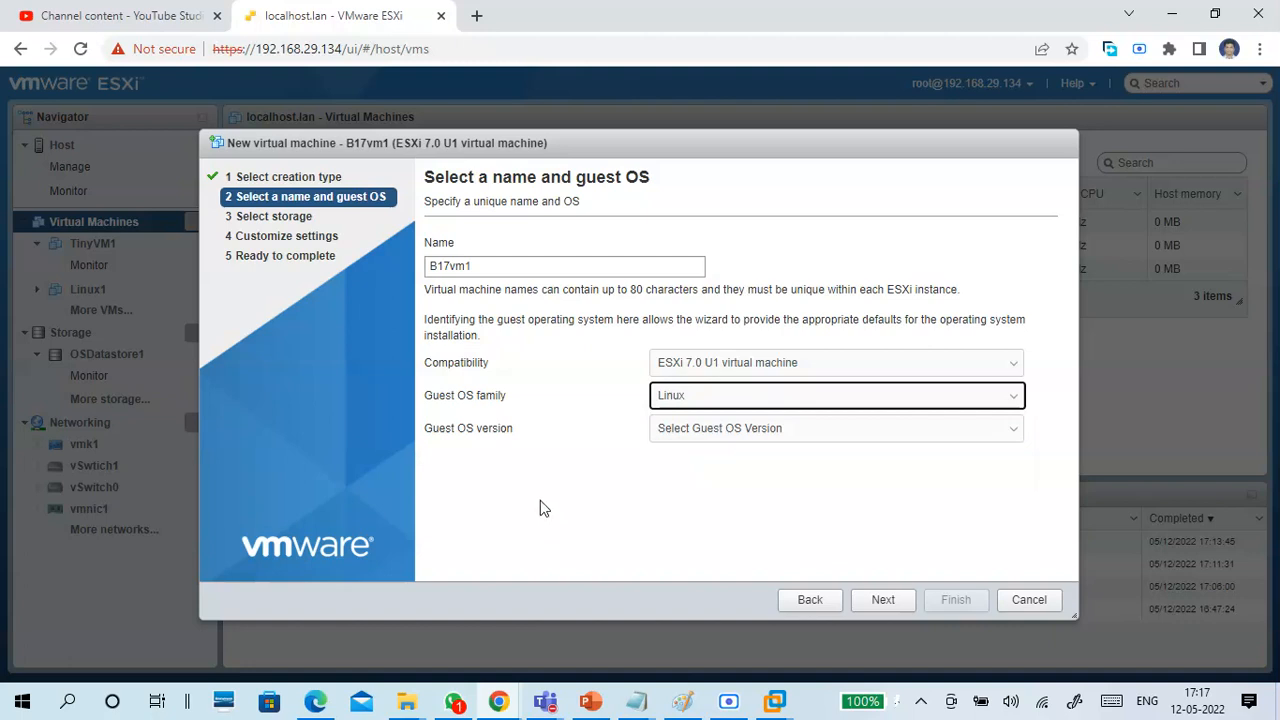
# Set the guest OS version to CentOS 7 (64-bit), reviewing the list of available Linux versions.
pyautogui.click(762, 440)
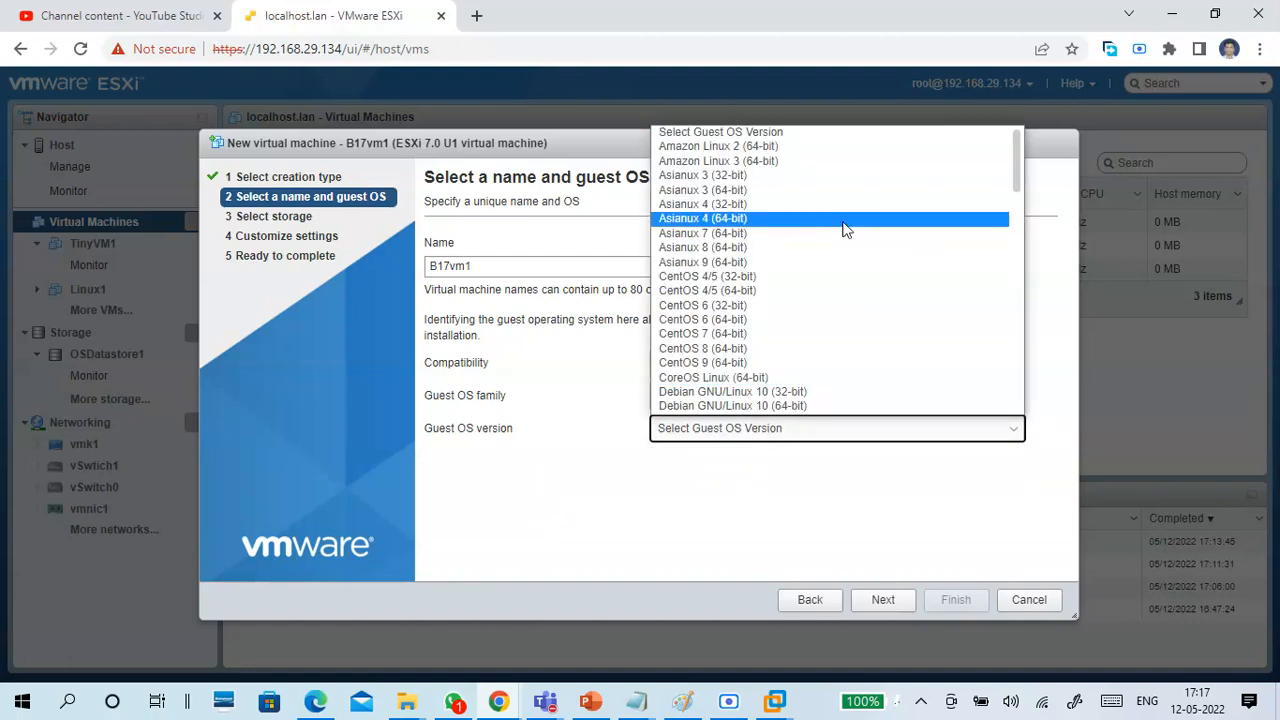
pyautogui.click(870, 334)
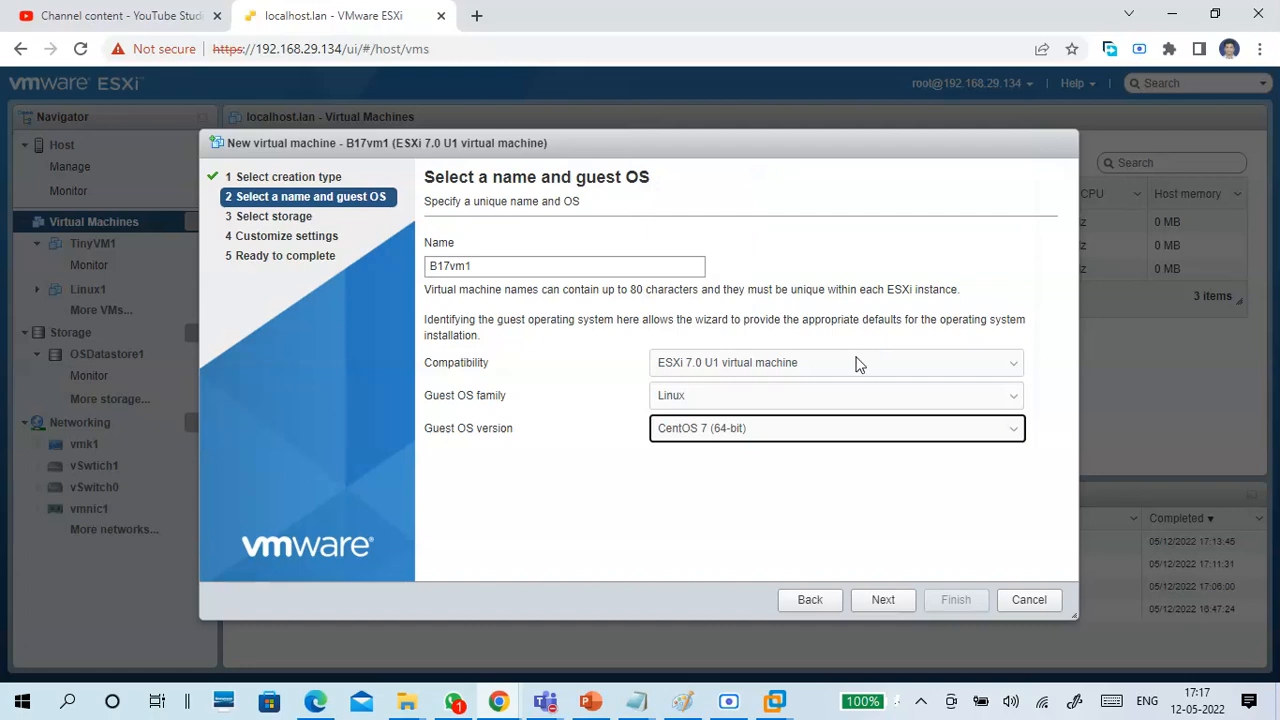
pyautogui.click(810, 430)
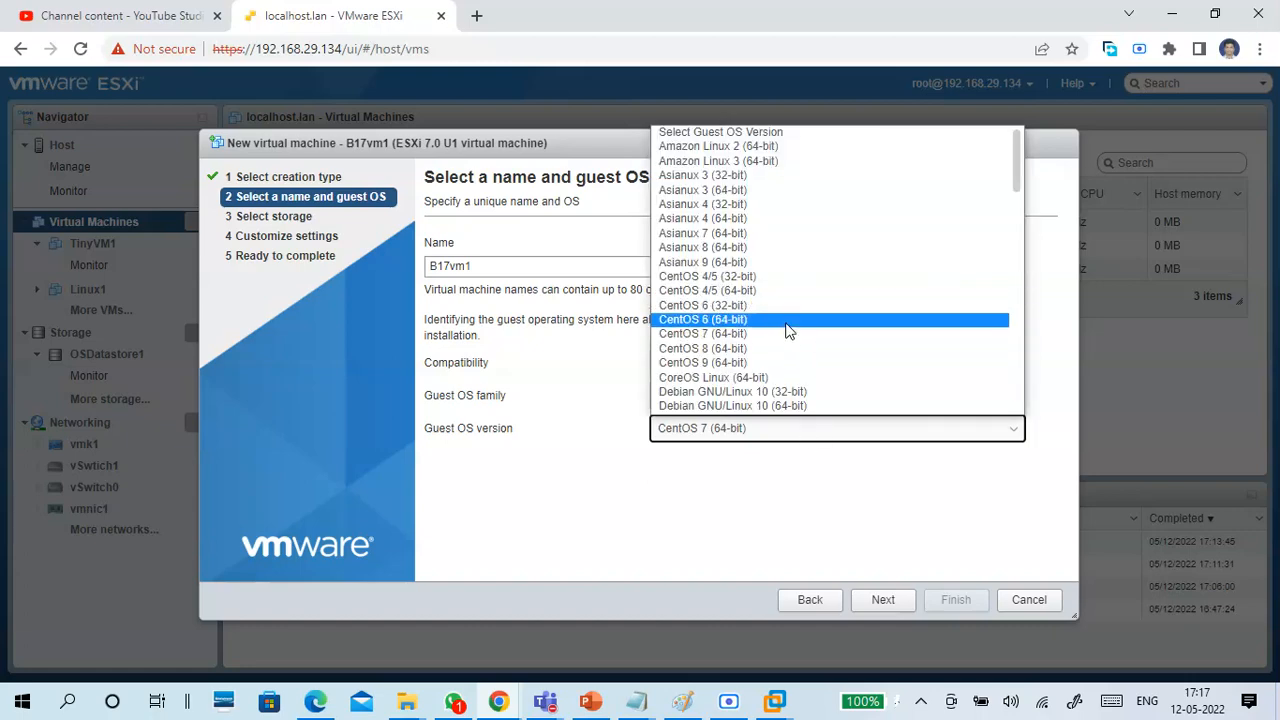
pyautogui.click(789, 334)
pyautogui.click(778, 436)
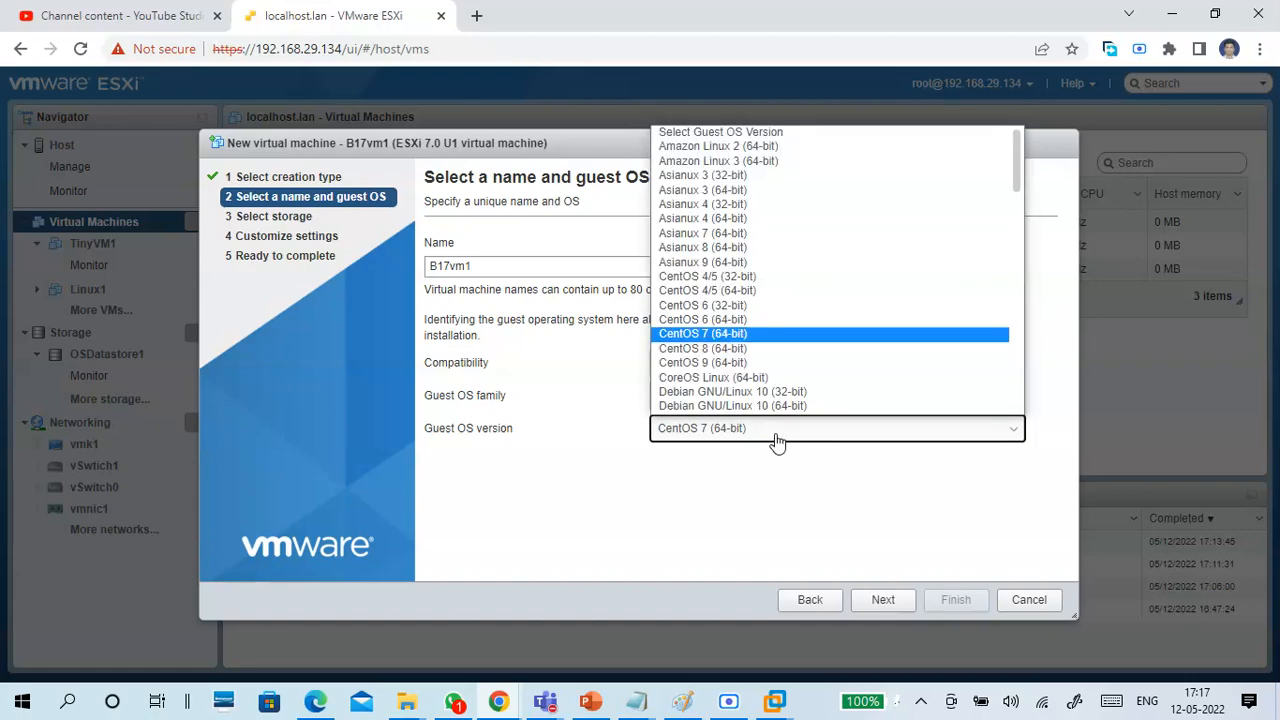
pyautogui.click(726, 521)
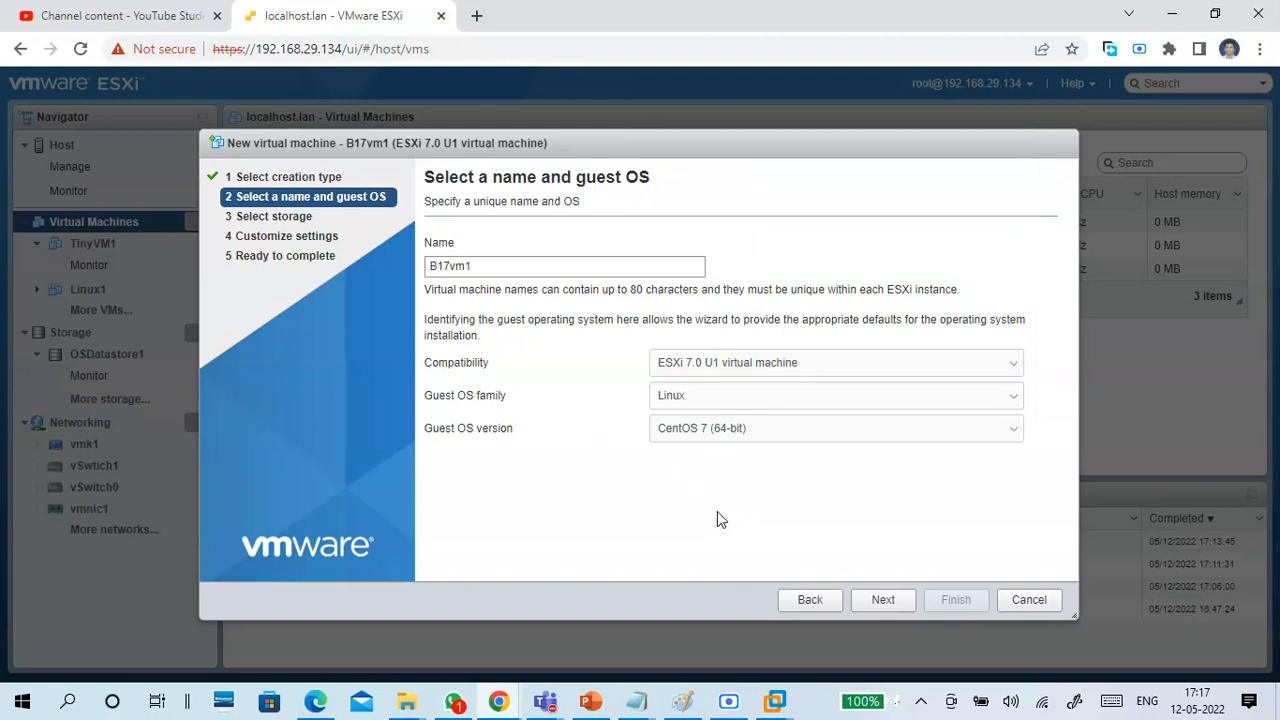
# Choose VMdatastores1 as the virtual machine's storage and continue to the hardware customization.
pyautogui.click(881, 602)
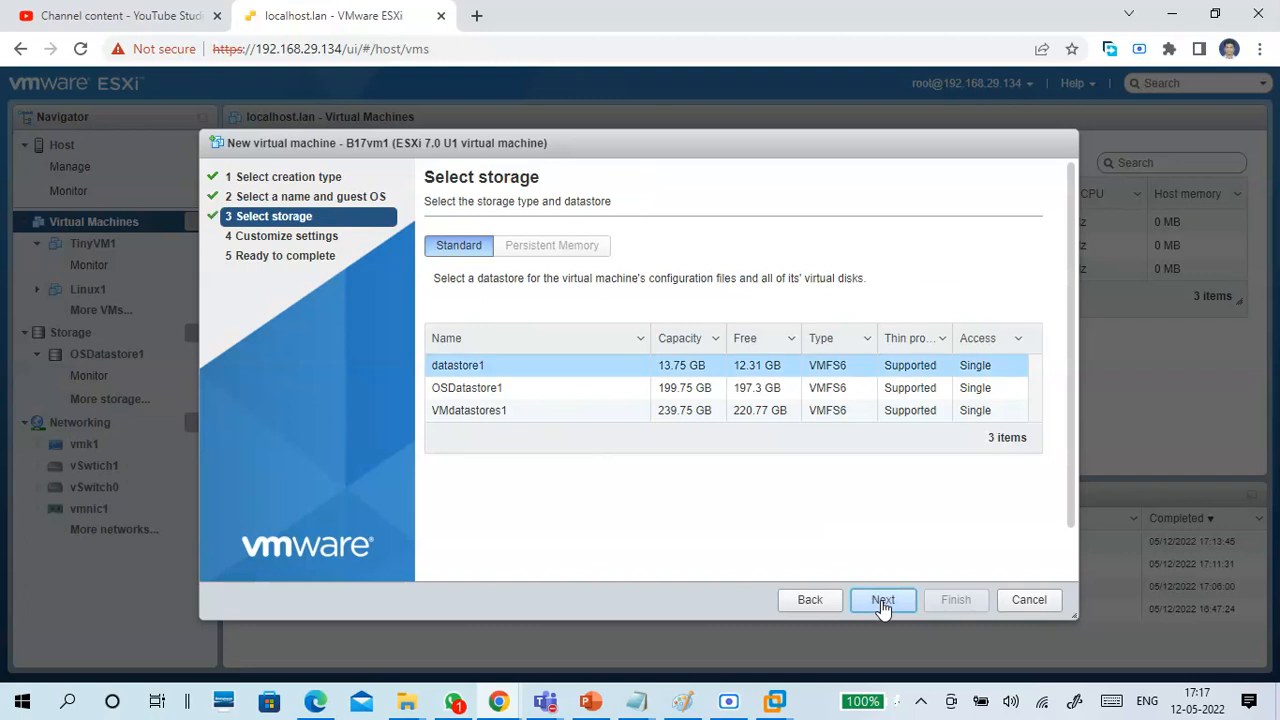
pyautogui.click(576, 412)
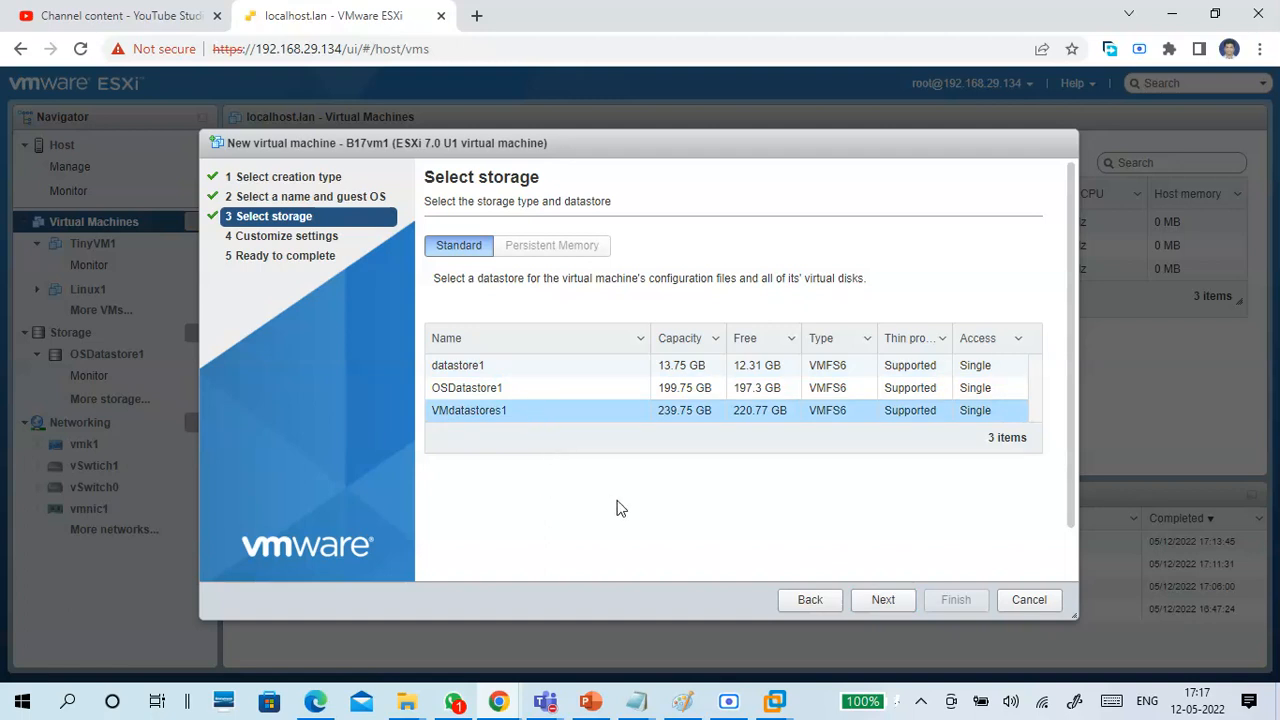
pyautogui.click(883, 599)
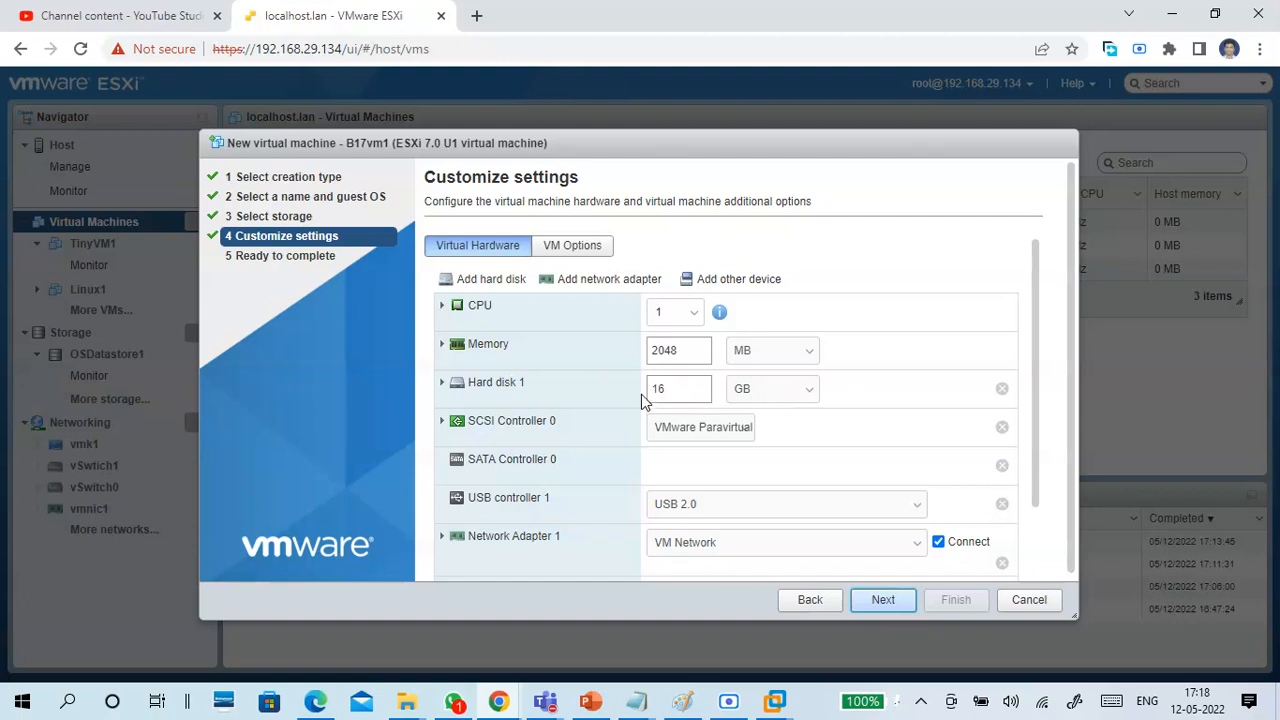
# Set the size of Hard disk 1 to 40 GB and the memory to 1024 MB.
pyautogui.moveTo(677, 391); pyautogui.dragTo(633, 396)
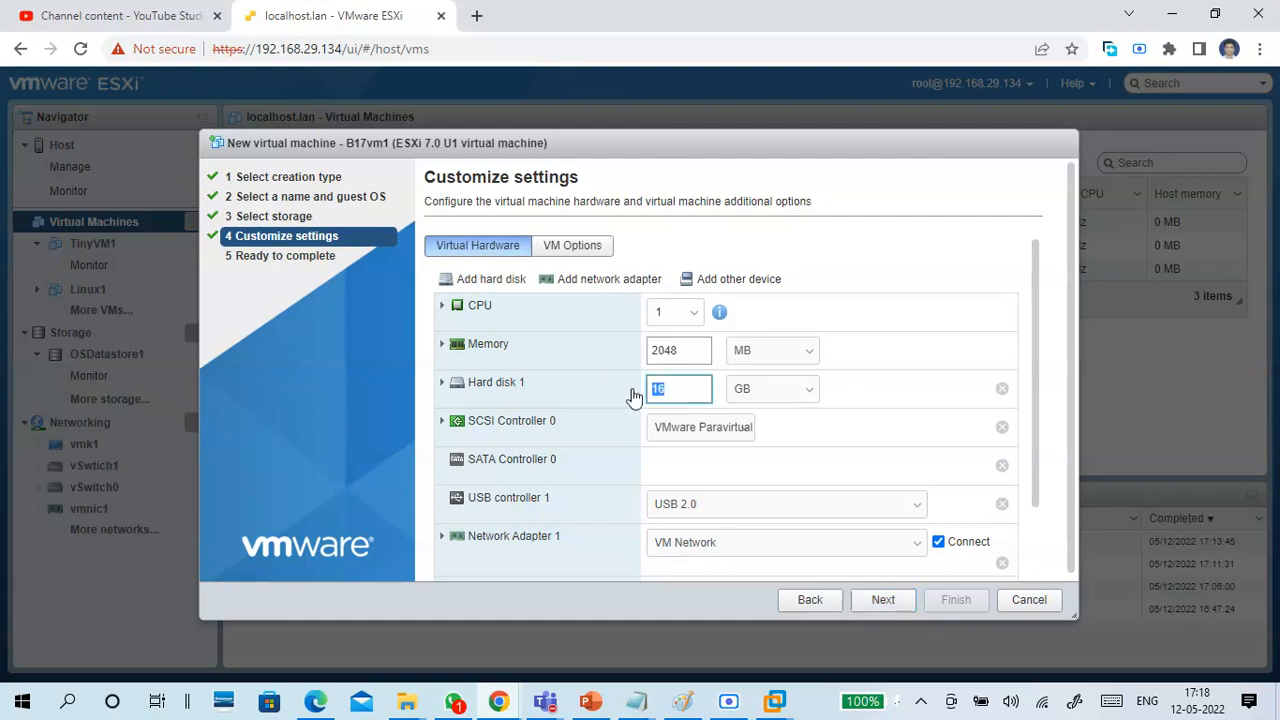
pyautogui.doubleClick(677, 381)
pyautogui.write('20')
pyautogui.write('4')
pyautogui.click(866, 390)
pyautogui.click(697, 387)
pyautogui.moveTo(697, 387); pyautogui.dragTo(619, 398)
pyautogui.write('40')
pyautogui.click(687, 348)
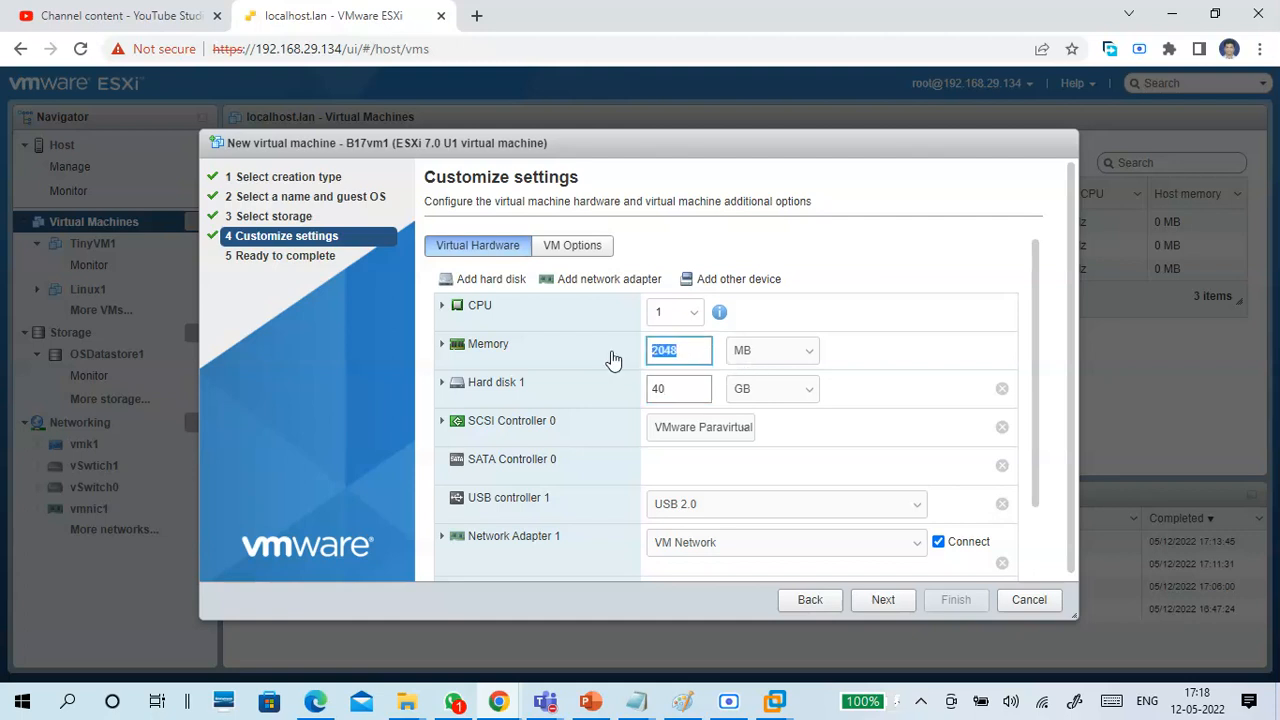
pyautogui.write('1024')
# Review the SCSI Controller 0 details and the Network Adapter 1 network choices, adapter type and MAC address settings.
pyautogui.click(439, 426)
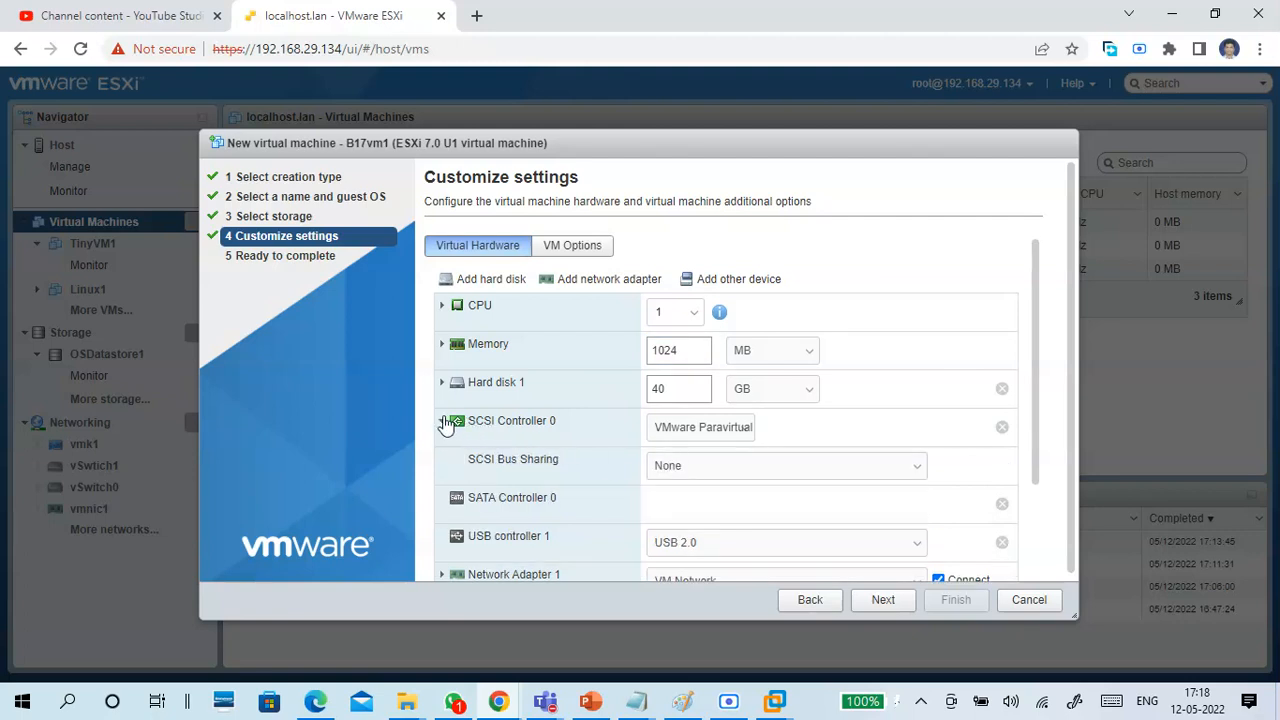
pyautogui.click(443, 422)
pyautogui.scroll(-2, 605, 452)
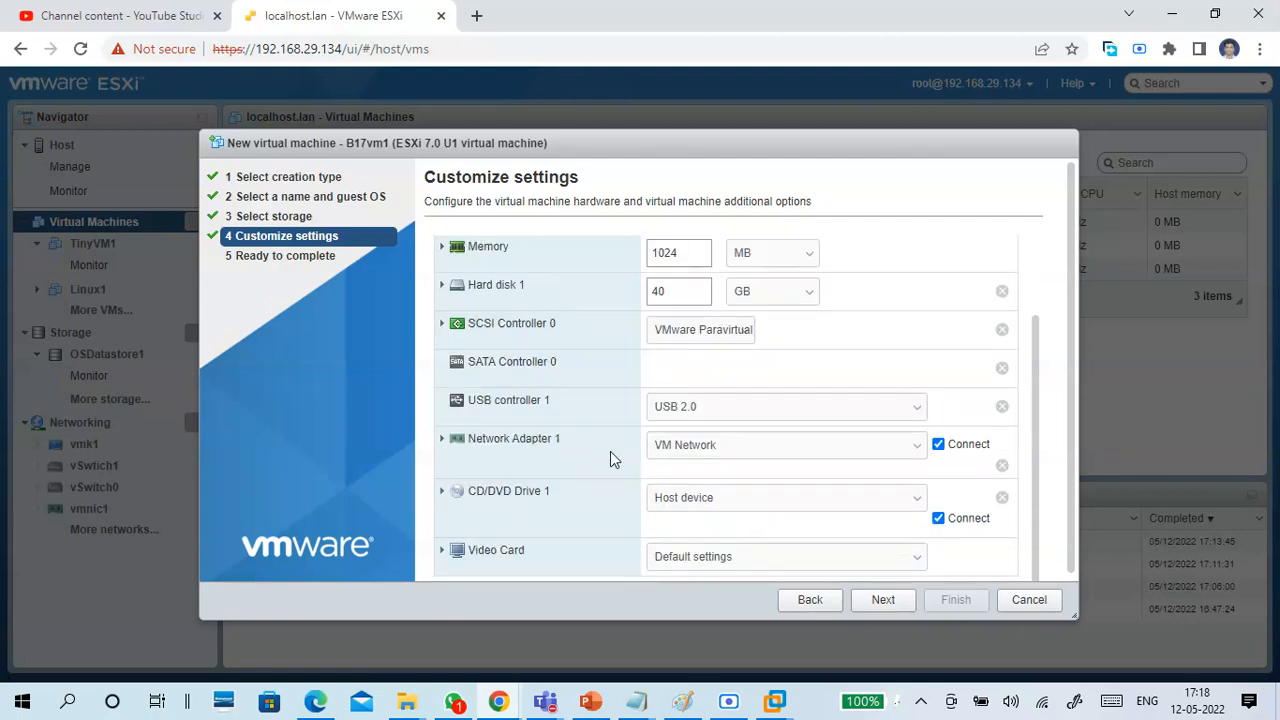
pyautogui.click(442, 440)
pyautogui.scroll(-2, 604, 446)
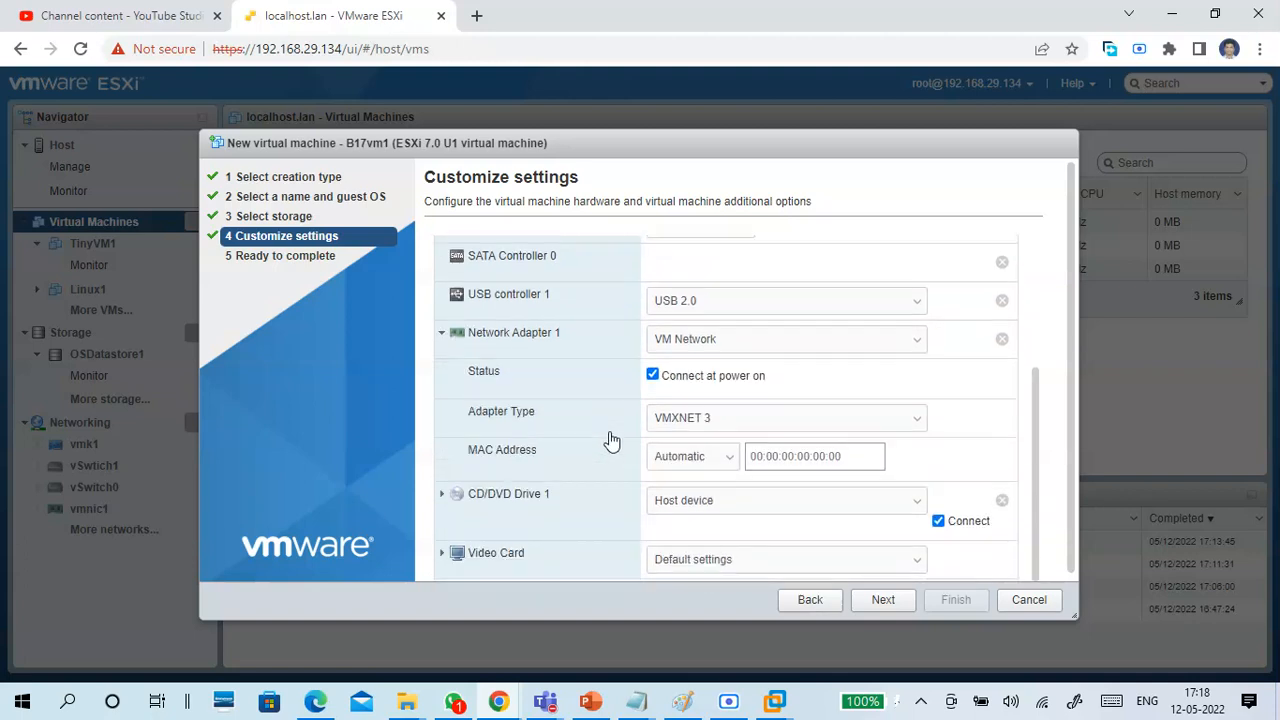
pyautogui.click(766, 346)
pyautogui.click(767, 346)
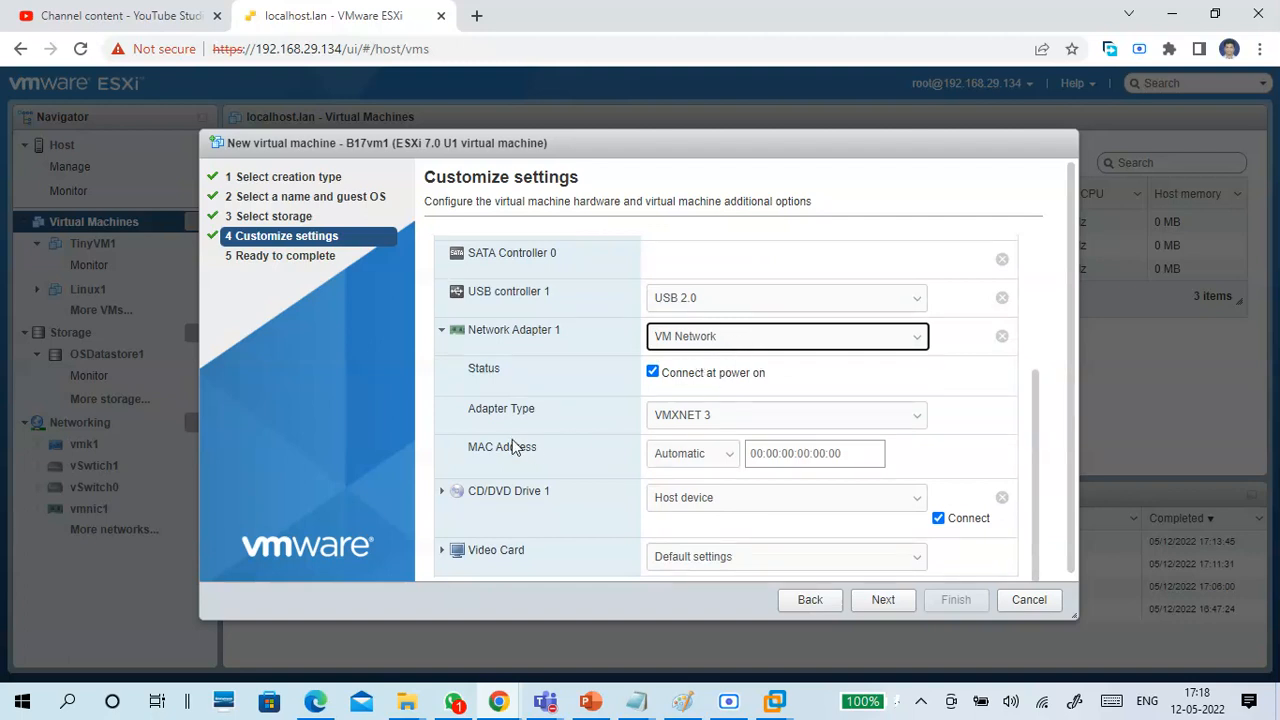
pyautogui.scroll(-1, 730, 418)
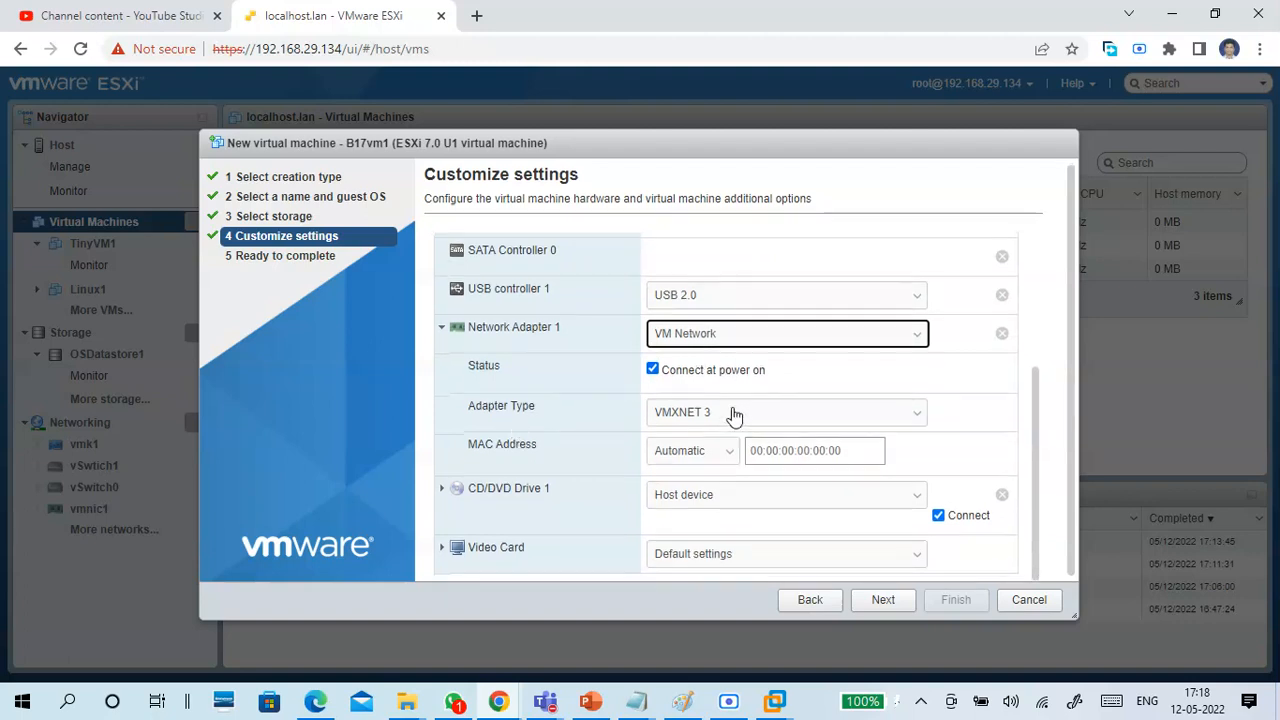
# Expand CD/DVD Drive 1, try None as its media, and restore the Local NECVMWar CD-ROM.
pyautogui.click(512, 494)
pyautogui.scroll(-1, 580, 470)
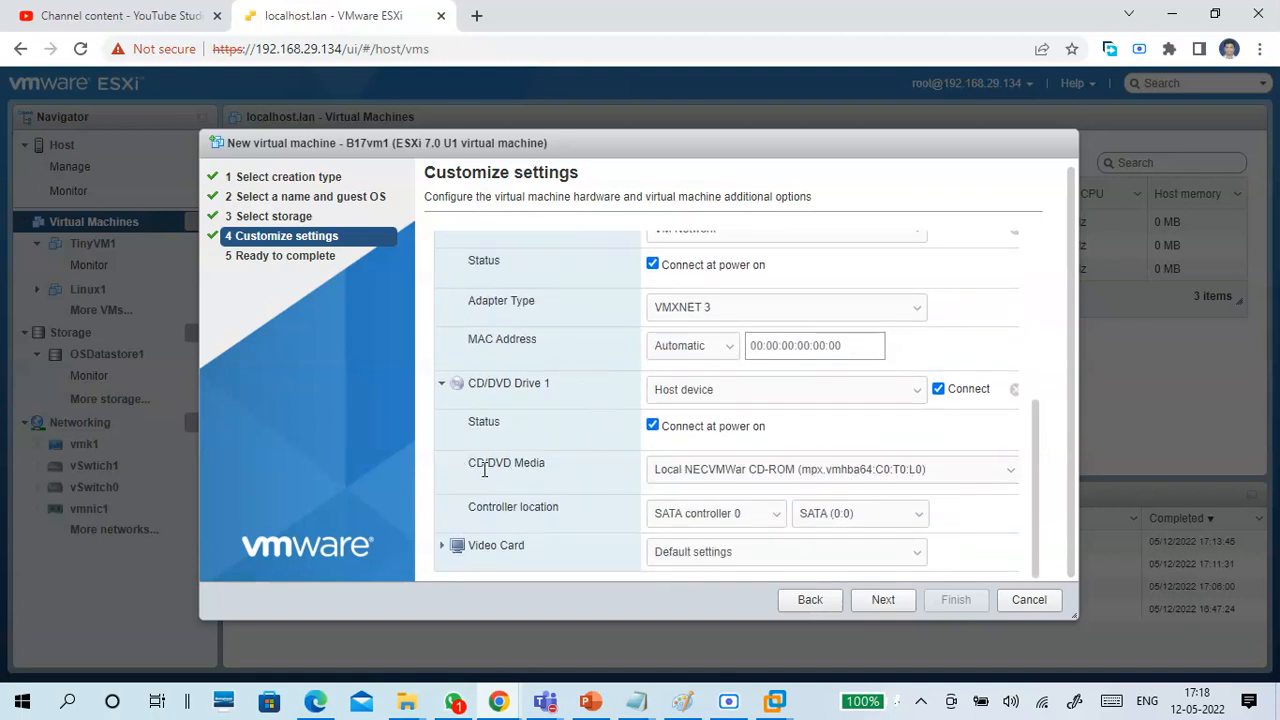
pyautogui.click(717, 477)
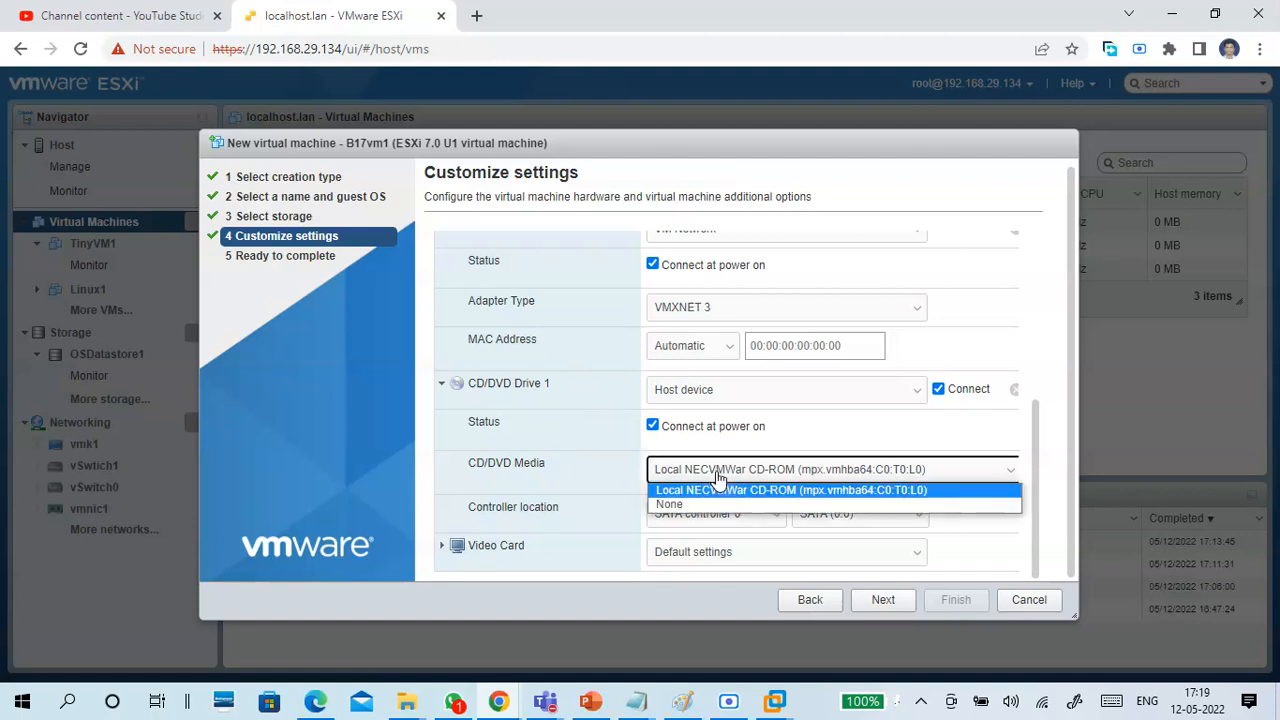
pyautogui.click(709, 505)
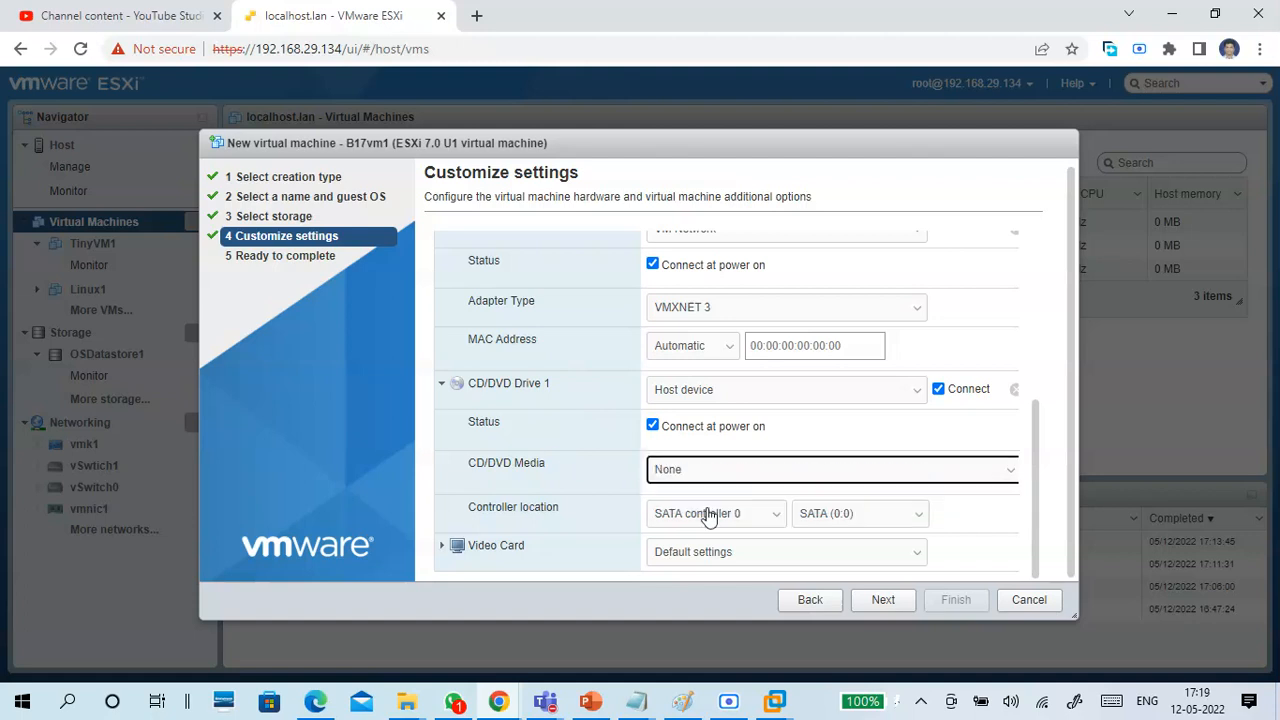
pyautogui.click(705, 472)
pyautogui.click(700, 488)
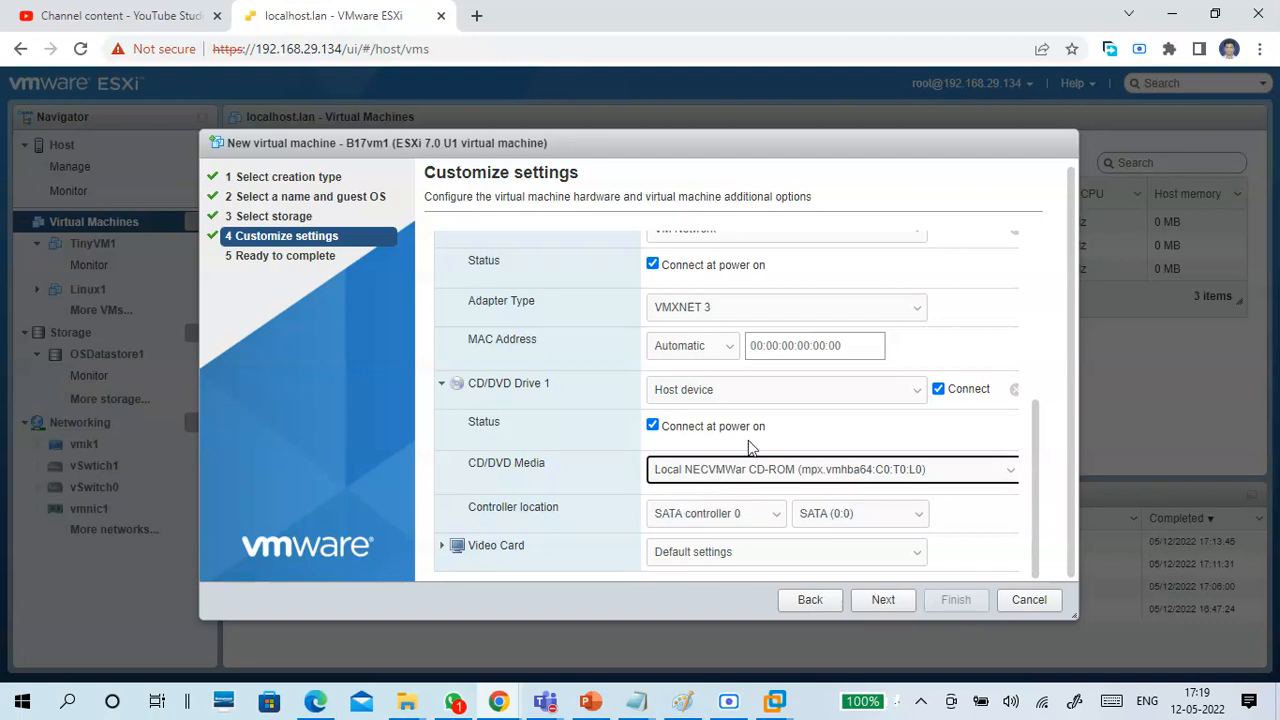
# Switch CD/DVD Drive 1 to Datastore ISO file, dismissing the datastore browser without choosing an image.
pyautogui.click(836, 395)
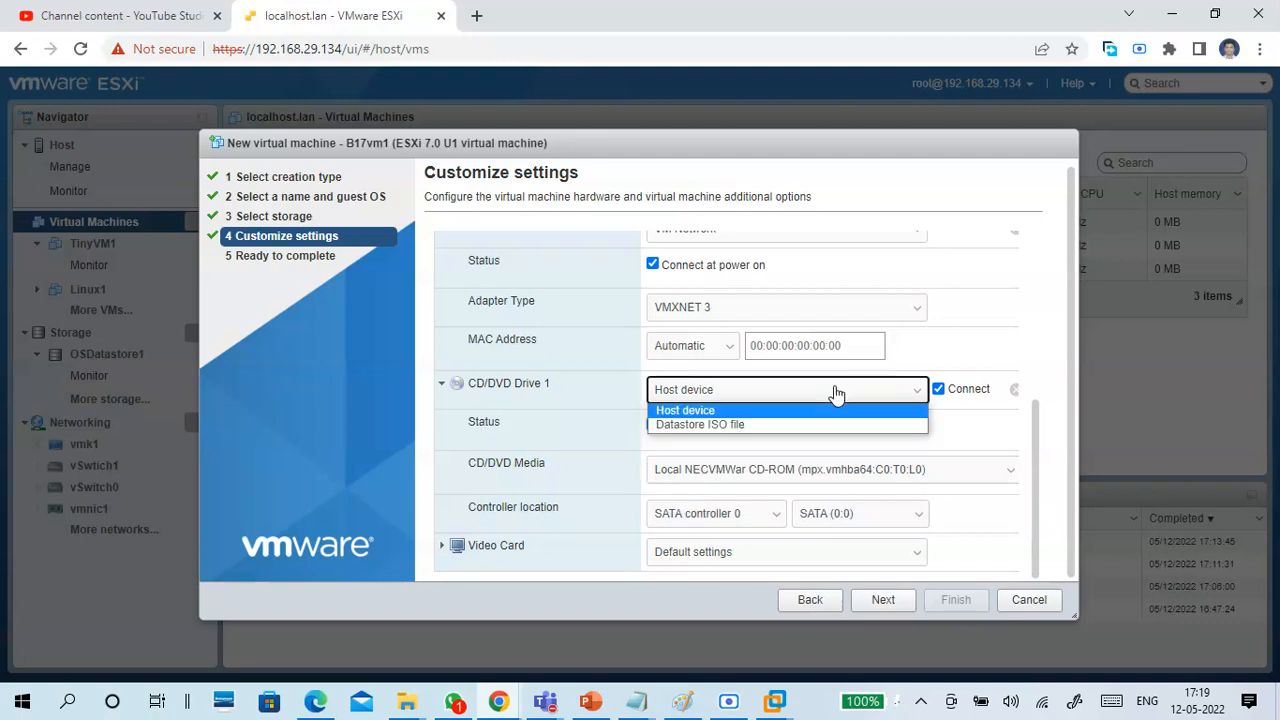
pyautogui.click(735, 432)
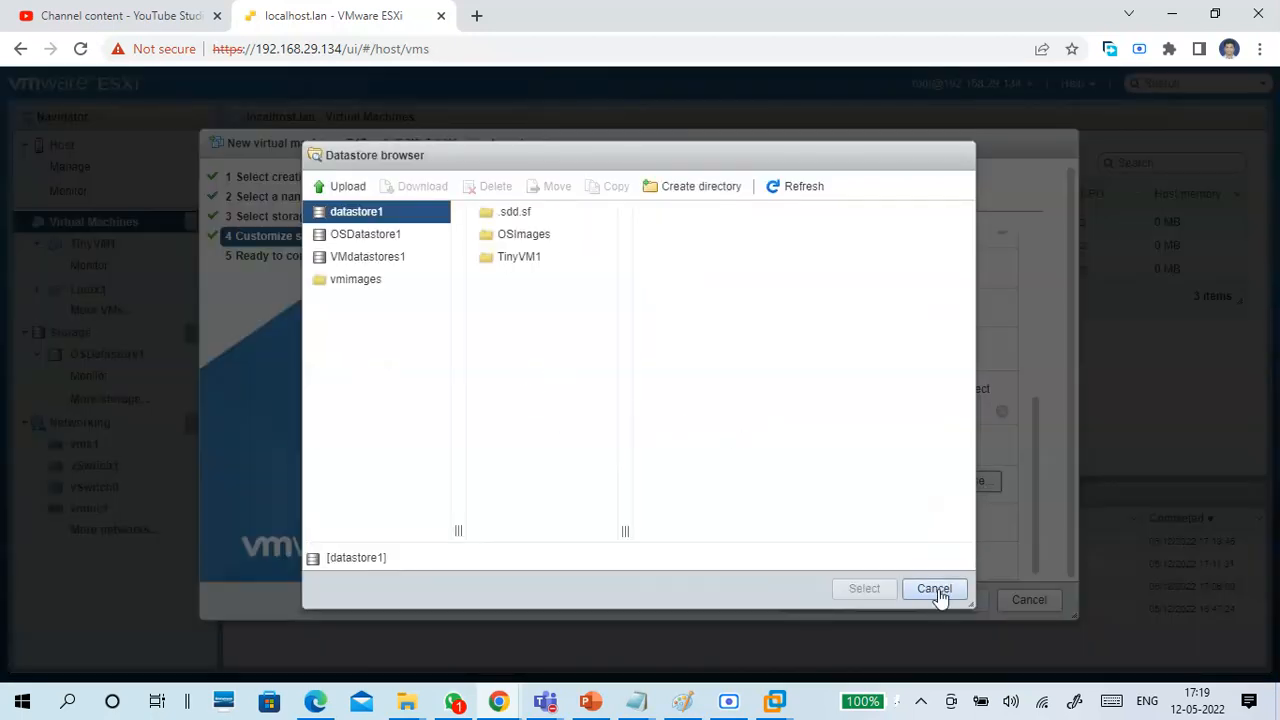
pyautogui.click(940, 592)
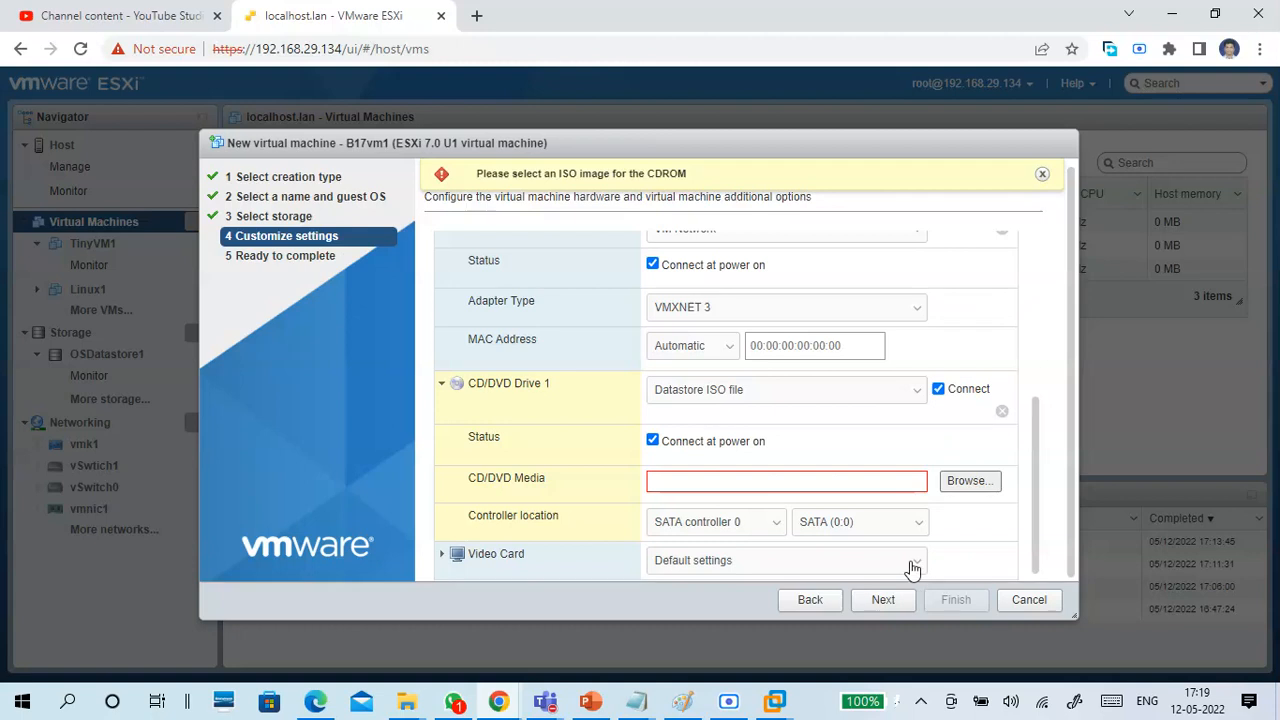
pyautogui.click(576, 397)
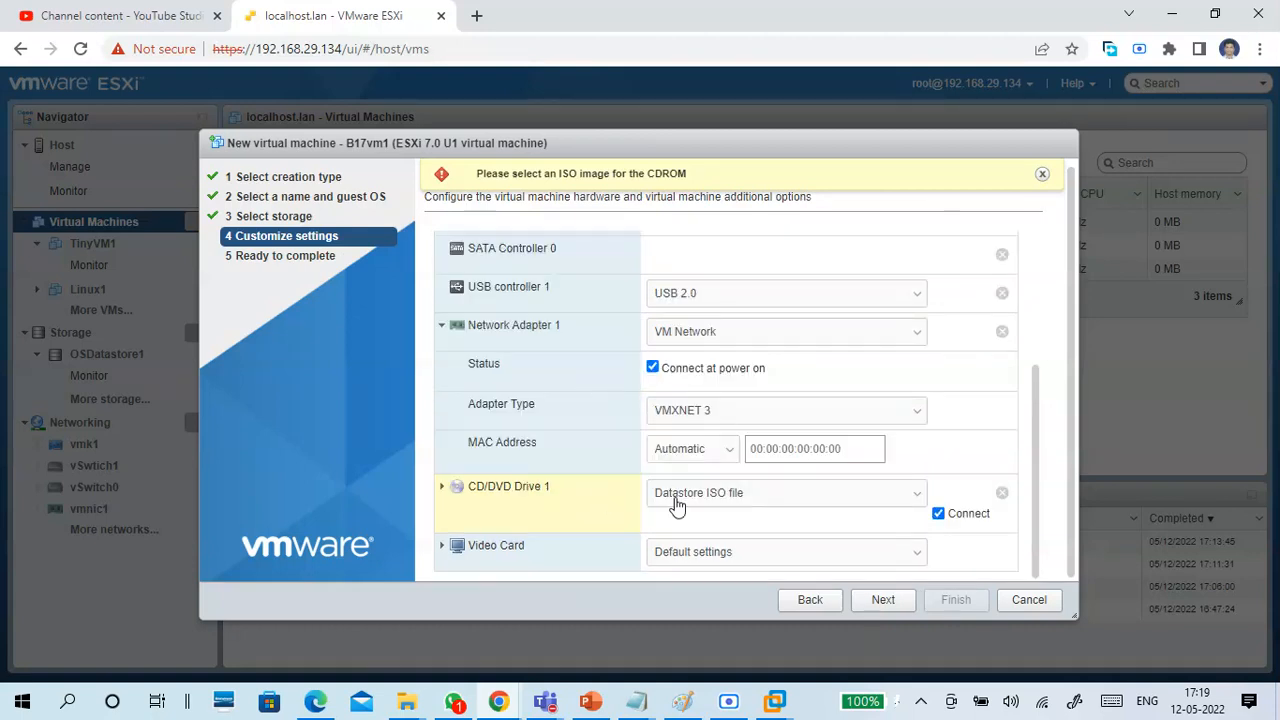
pyautogui.click(760, 496)
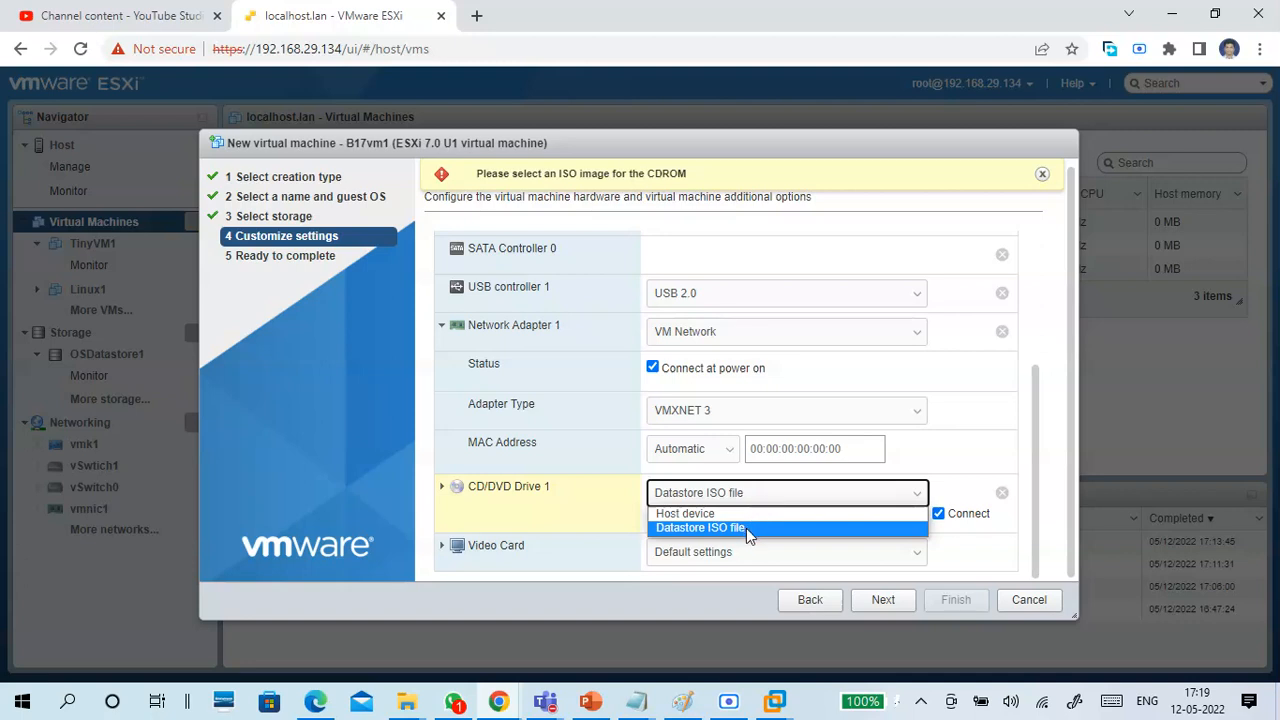
pyautogui.click(746, 528)
pyautogui.click(740, 496)
pyautogui.click(744, 528)
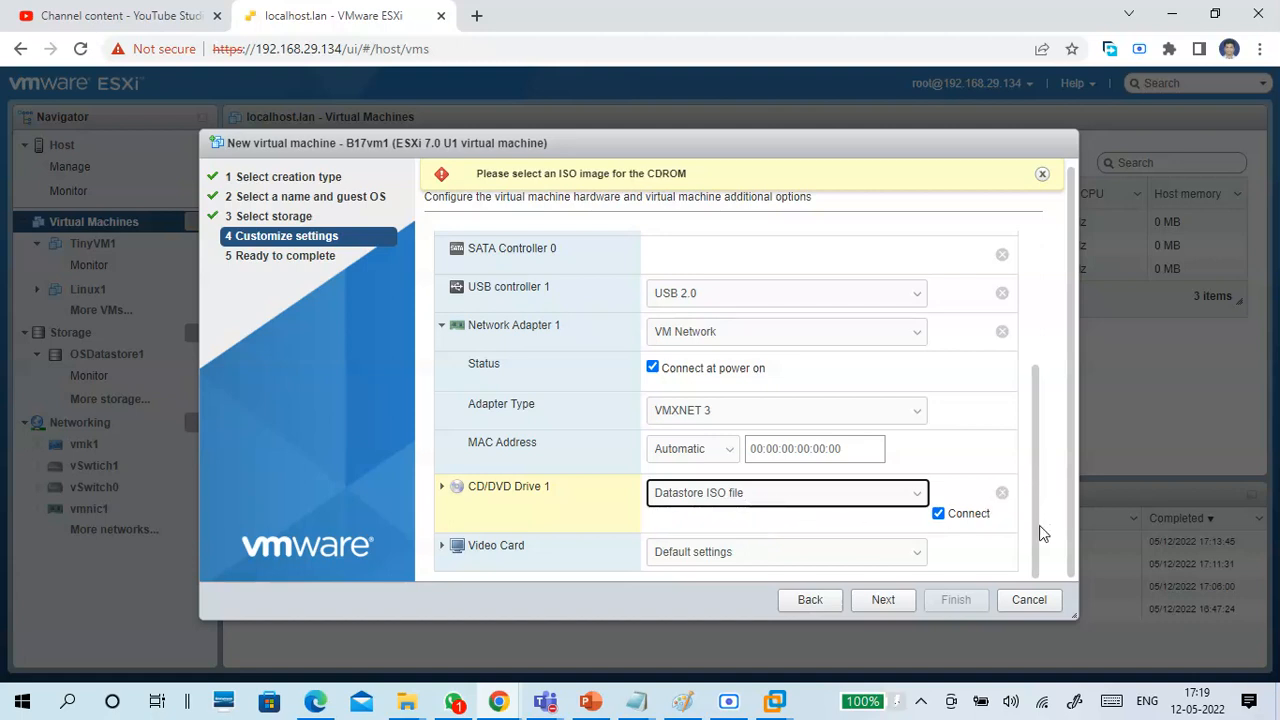
# Attach CentOS-7-x86_64-Minimal-2009.iso from the OSImages folder of OSDatastore1 as the CD/DVD media, and dismiss the ISO warning.
pyautogui.click(586, 497)
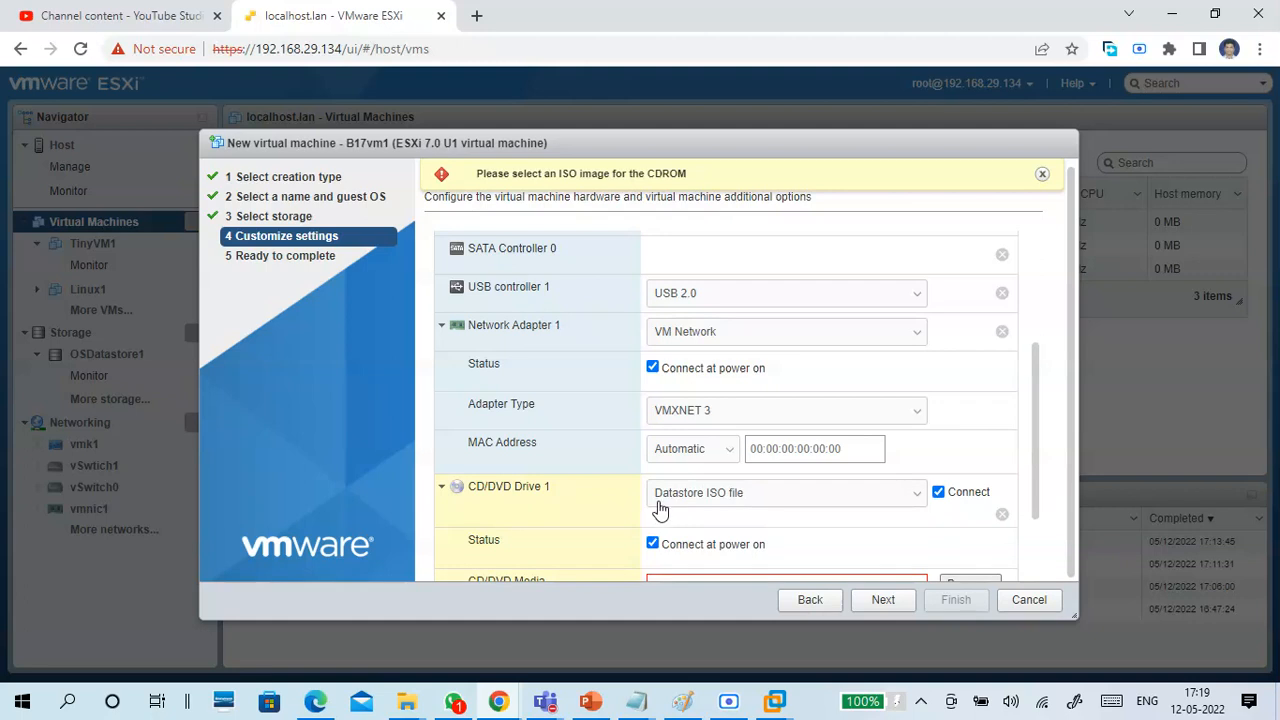
pyautogui.scroll(-1, 660, 510)
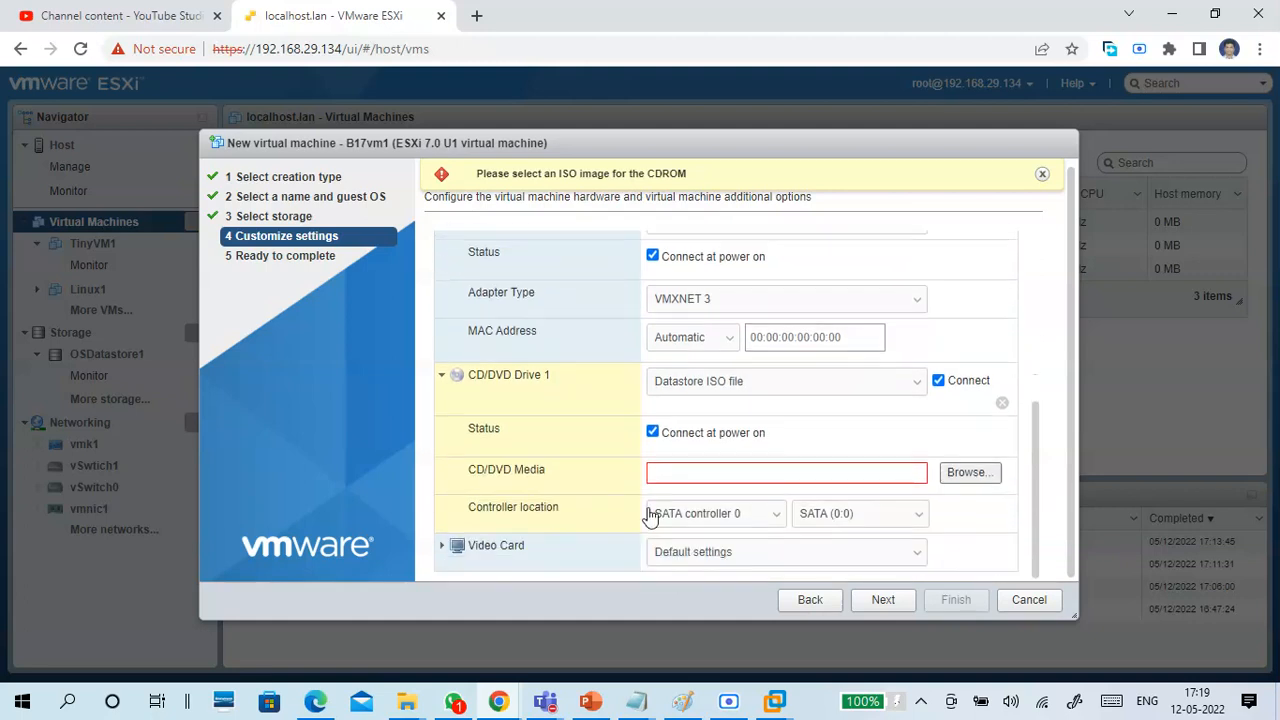
pyautogui.click(963, 474)
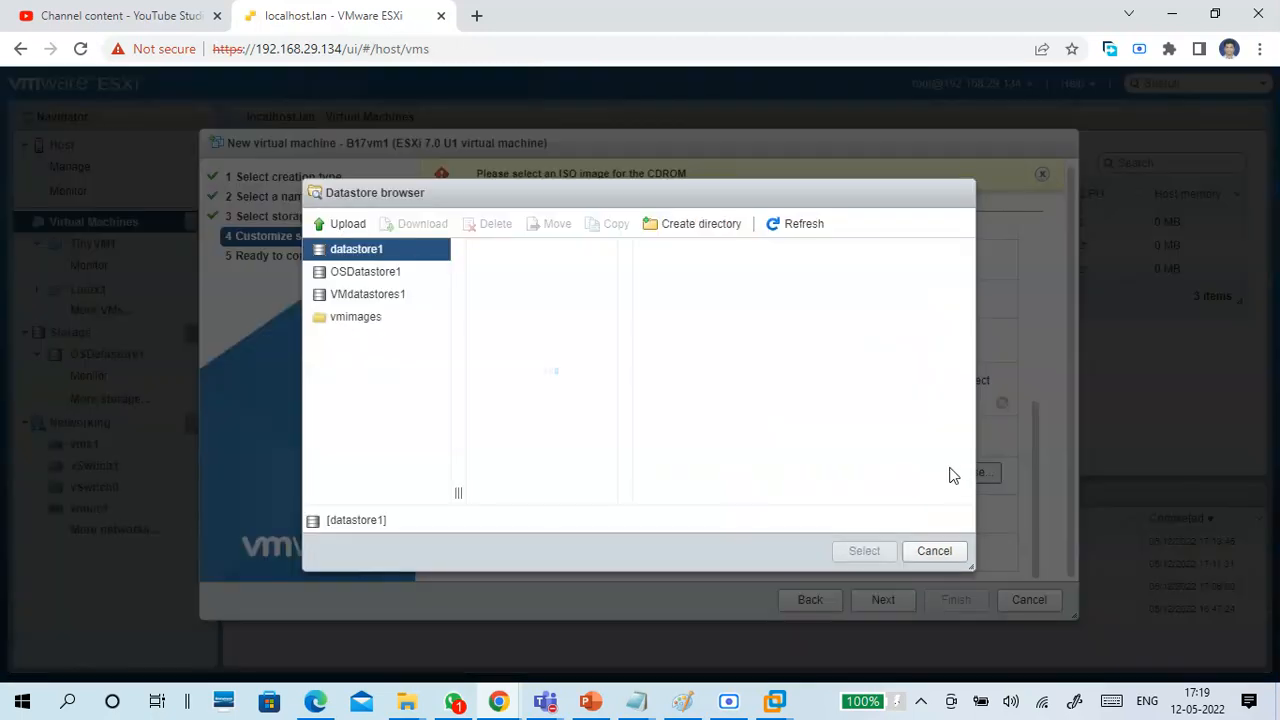
pyautogui.click(388, 278)
pyautogui.click(476, 279)
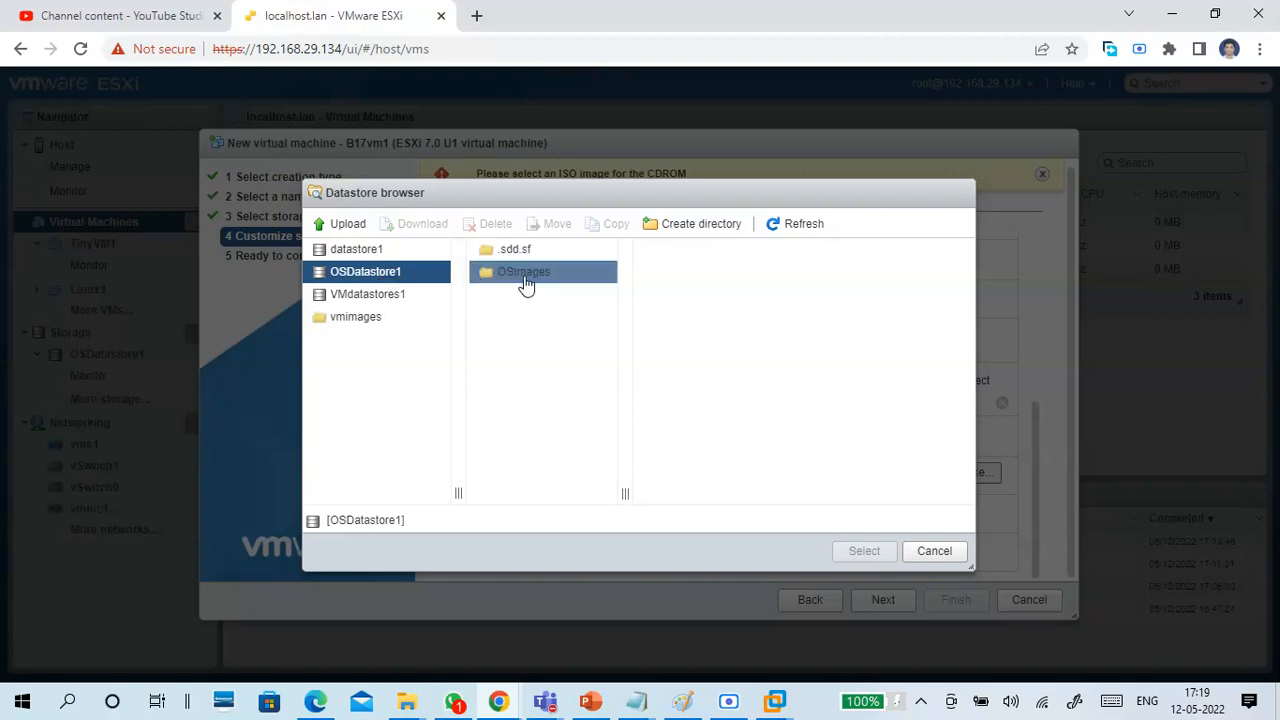
pyautogui.click(705, 249)
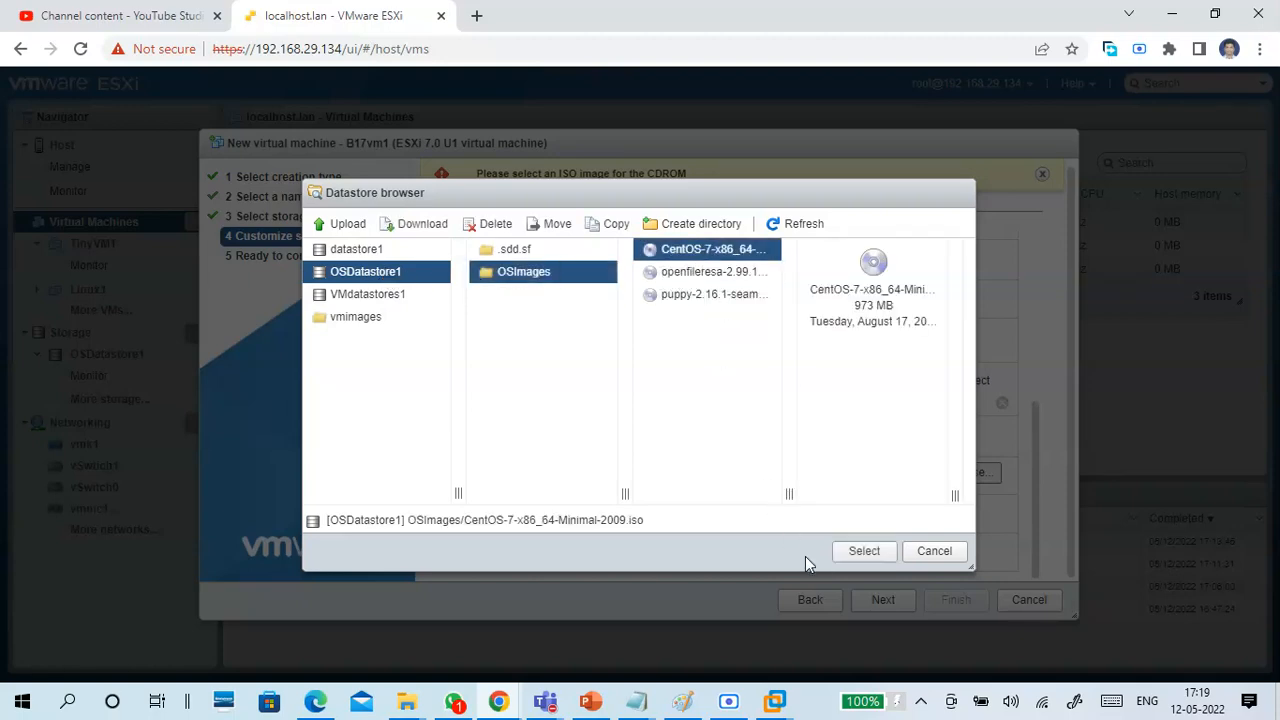
pyautogui.click(852, 558)
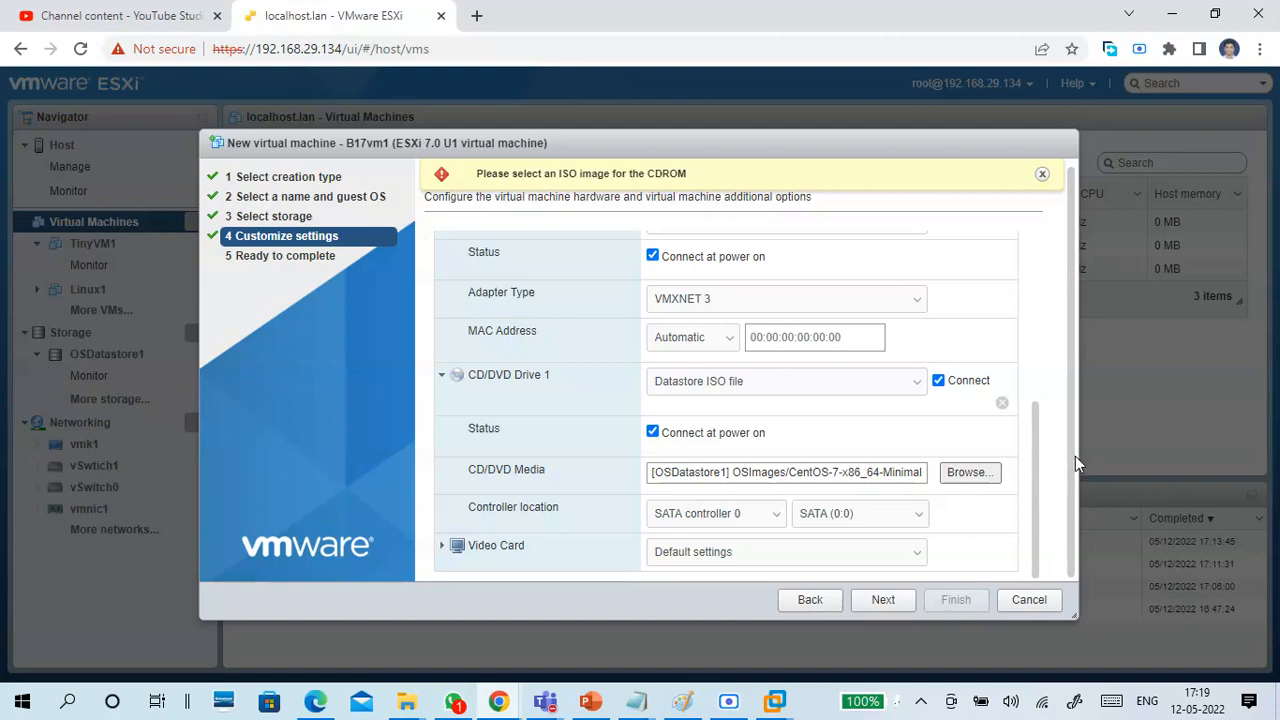
pyautogui.click(1042, 174)
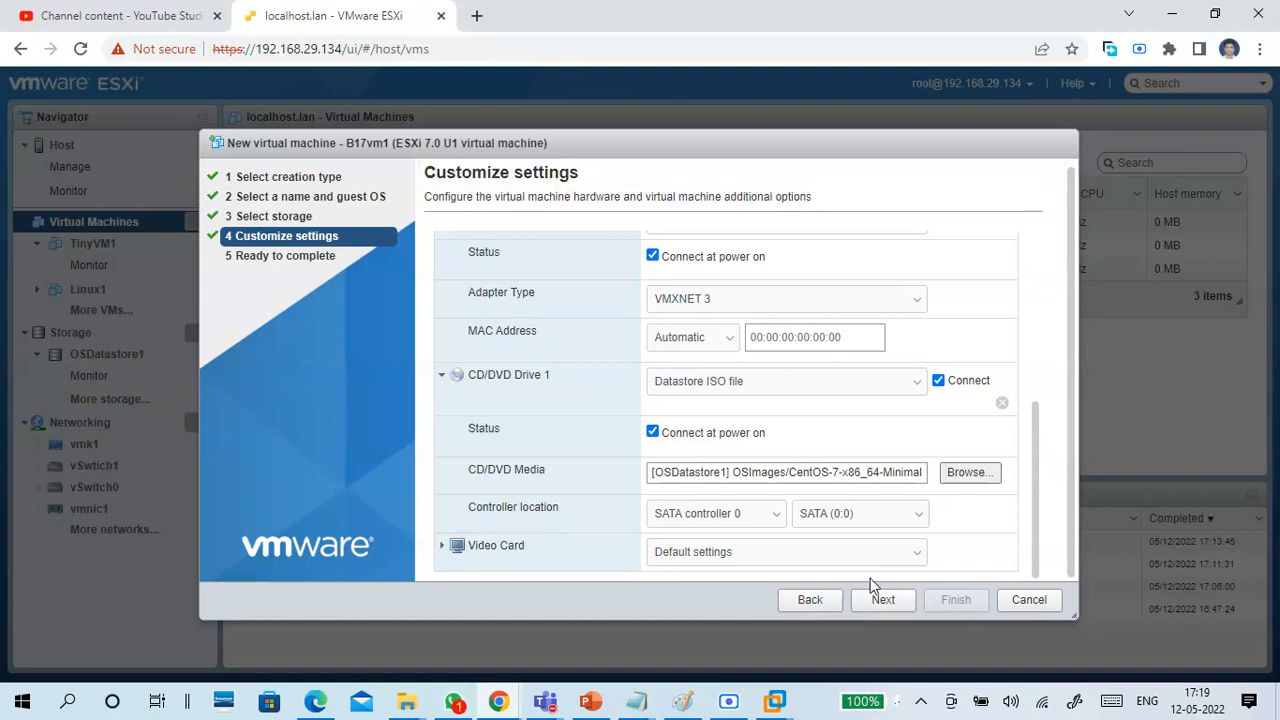
# Review the Video Card settings, and collapse the CD/DVD Drive 1 and Video Card details.
pyautogui.click(489, 550)
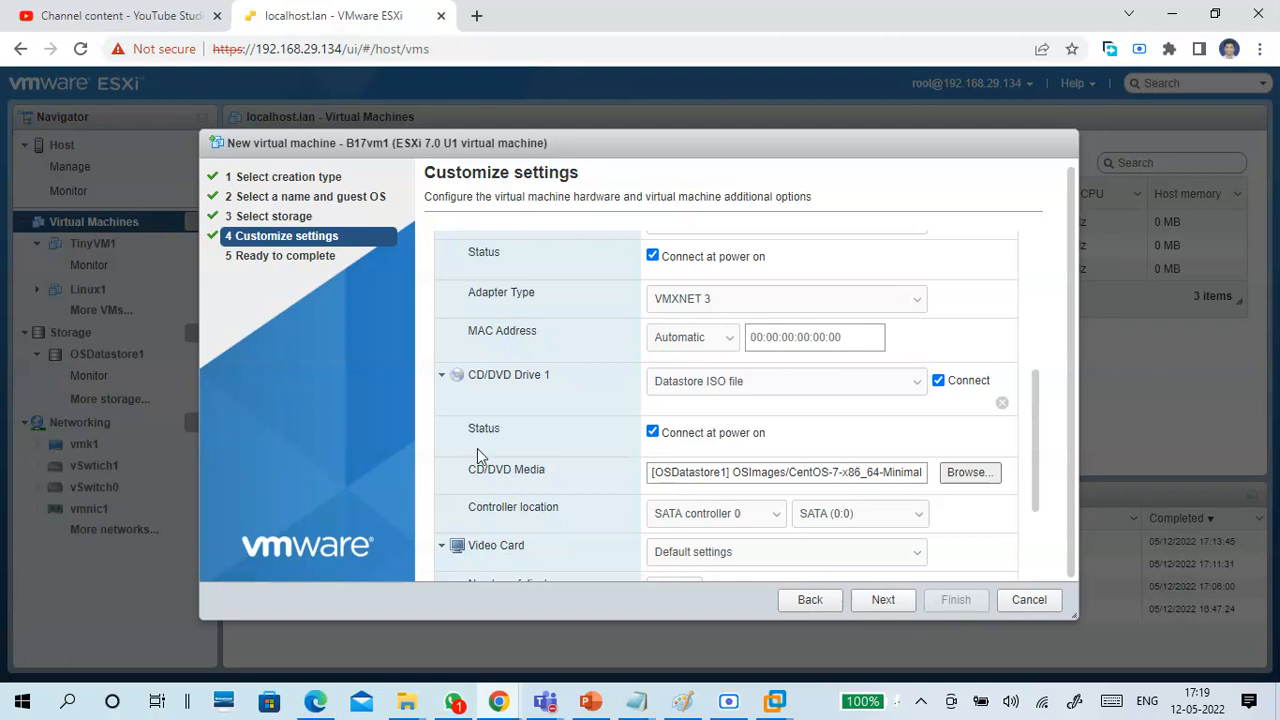
pyautogui.click(442, 378)
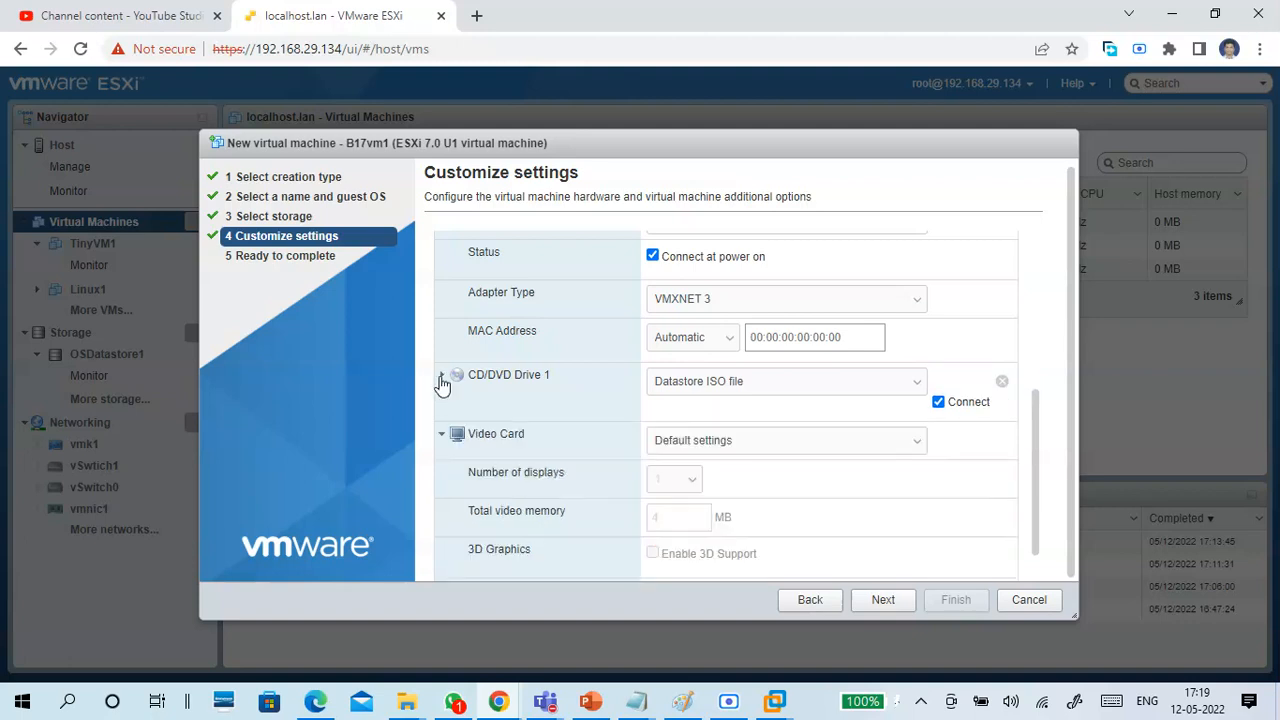
pyautogui.click(443, 440)
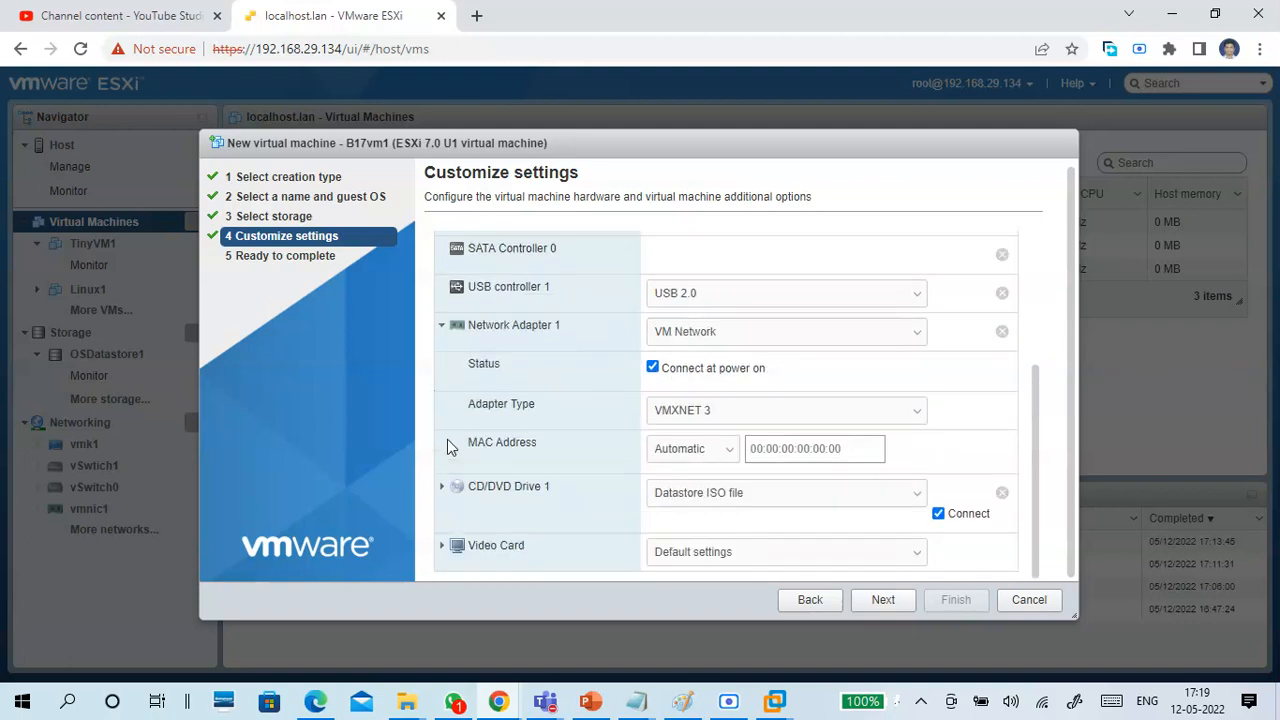
# Collapse the Network Adapter 1 details, check the hardware list, and finish creating virtual machine B17vm1.
pyautogui.click(443, 332)
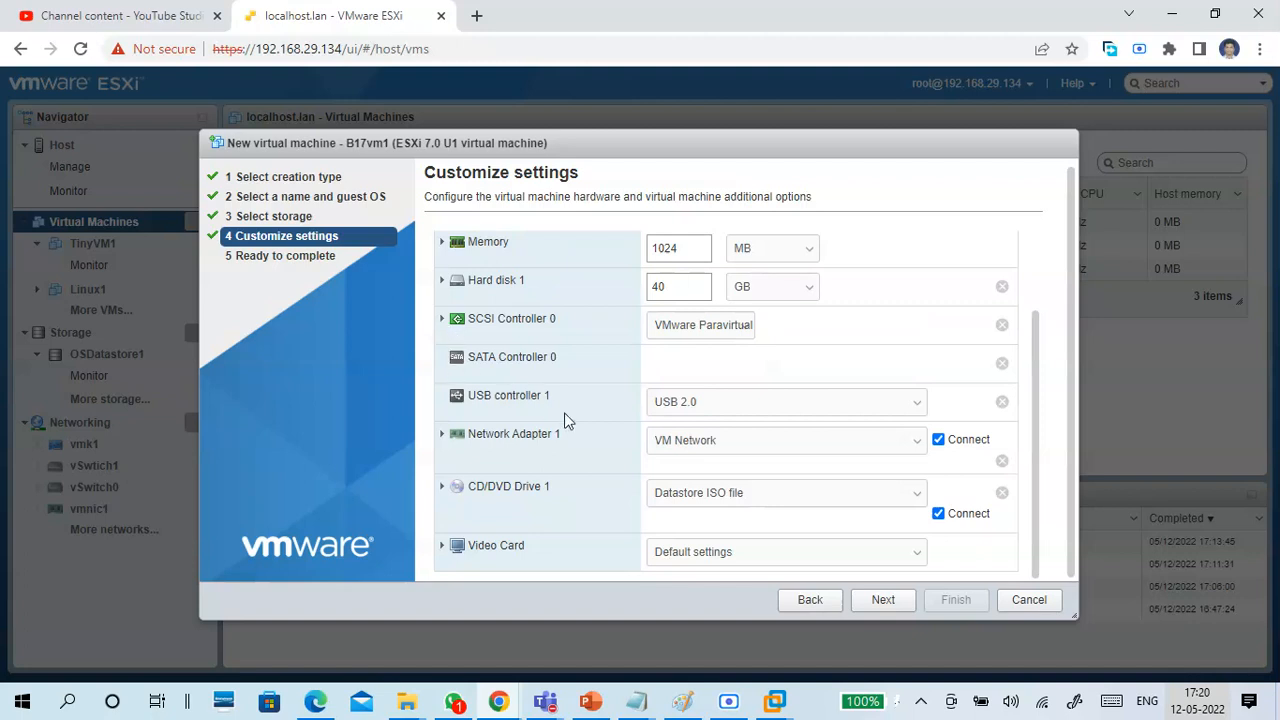
pyautogui.scroll(2, 568, 420)
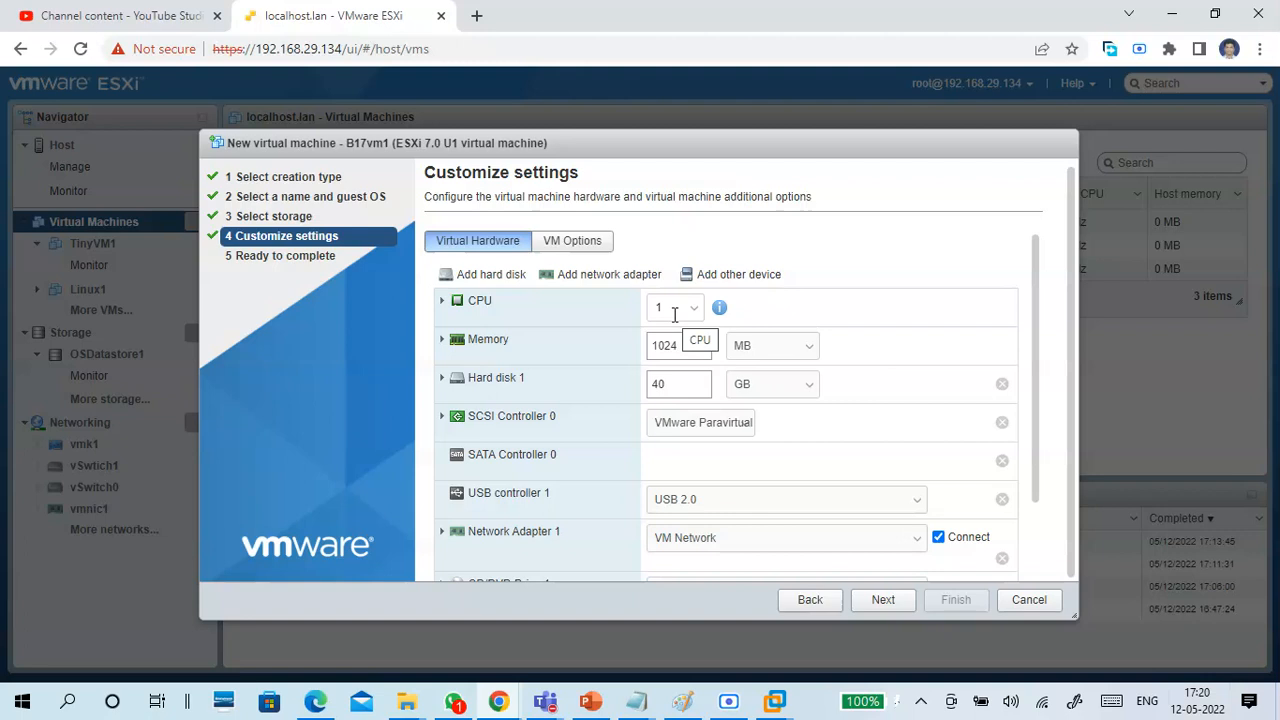
pyautogui.scroll(-2, 597, 457)
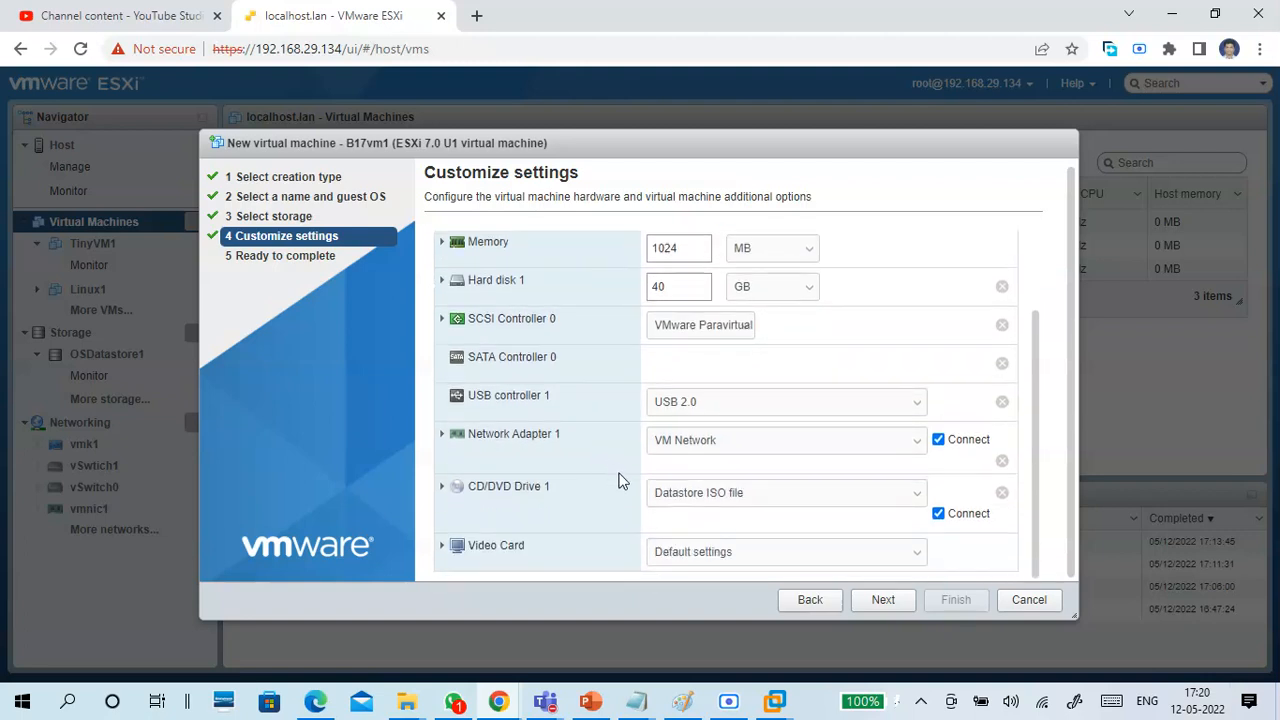
pyautogui.click(883, 604)
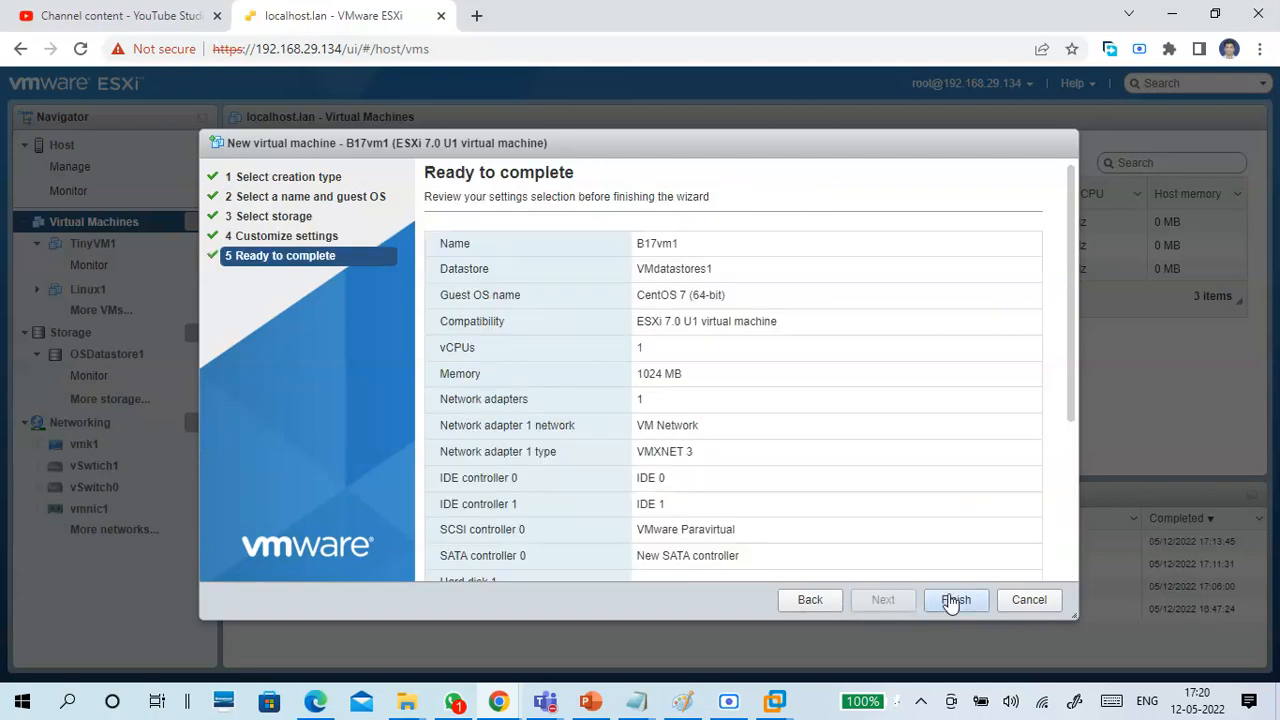
pyautogui.click(951, 601)
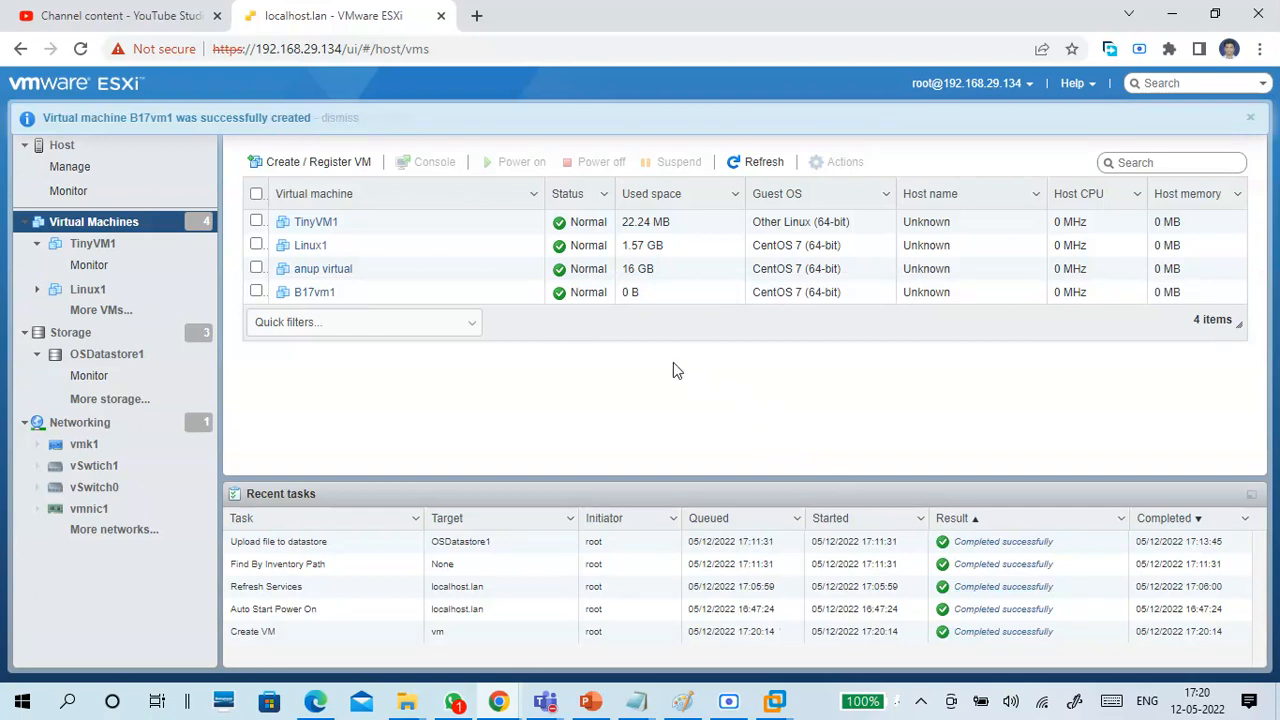
# Open B17vm1 and review its hardware configuration, including the ISO attached to CD/DVD drive 1.
pyautogui.click(330, 300)
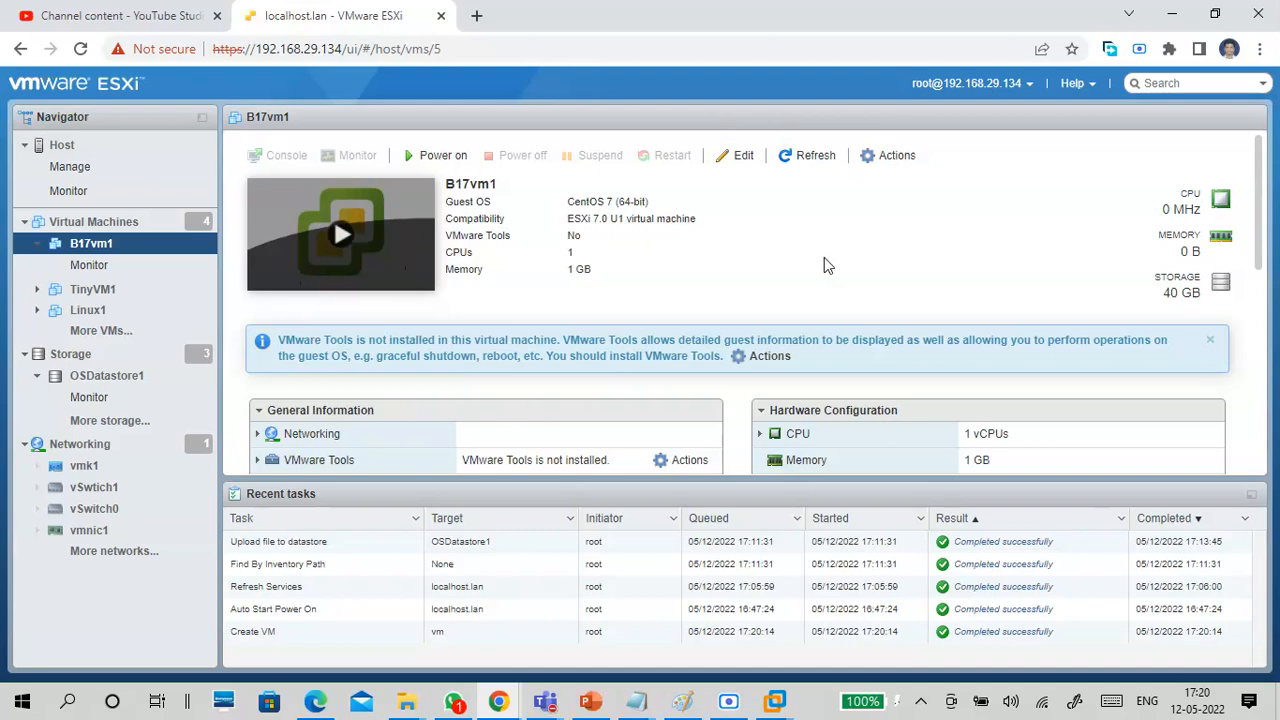
pyautogui.scroll(-2, 740, 395)
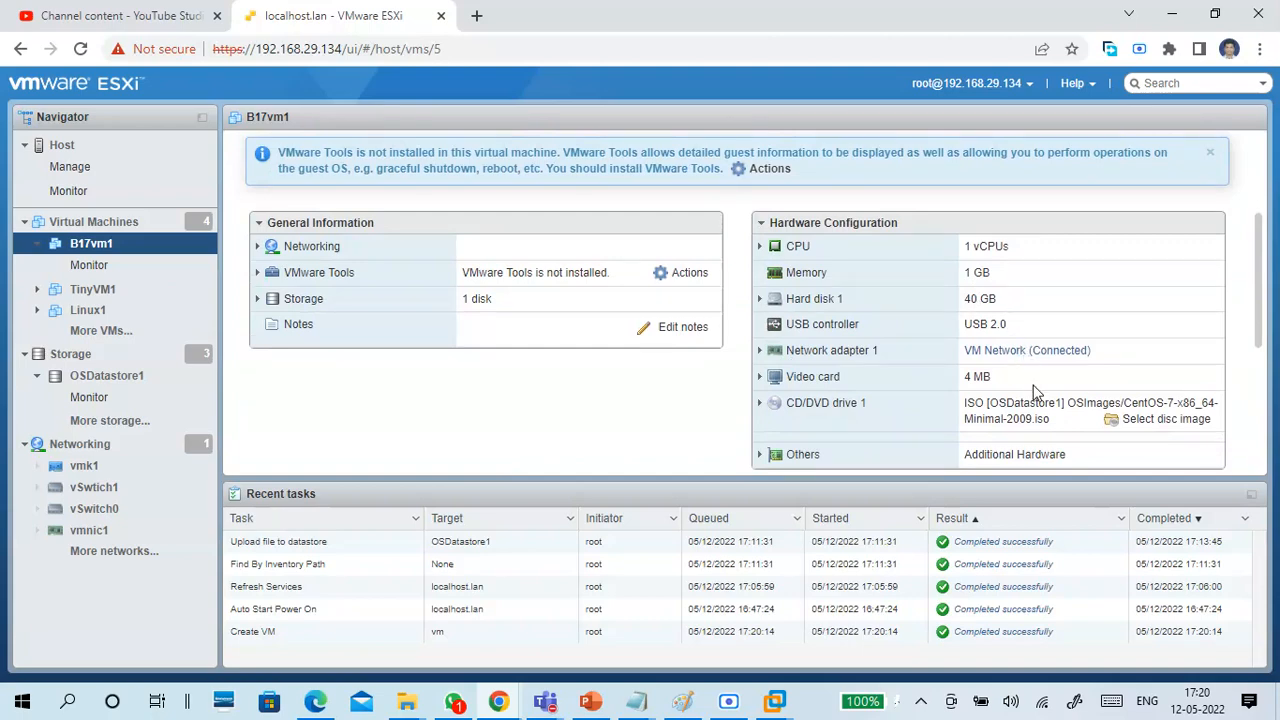
pyautogui.moveTo(1046, 418); pyautogui.dragTo(966, 403)
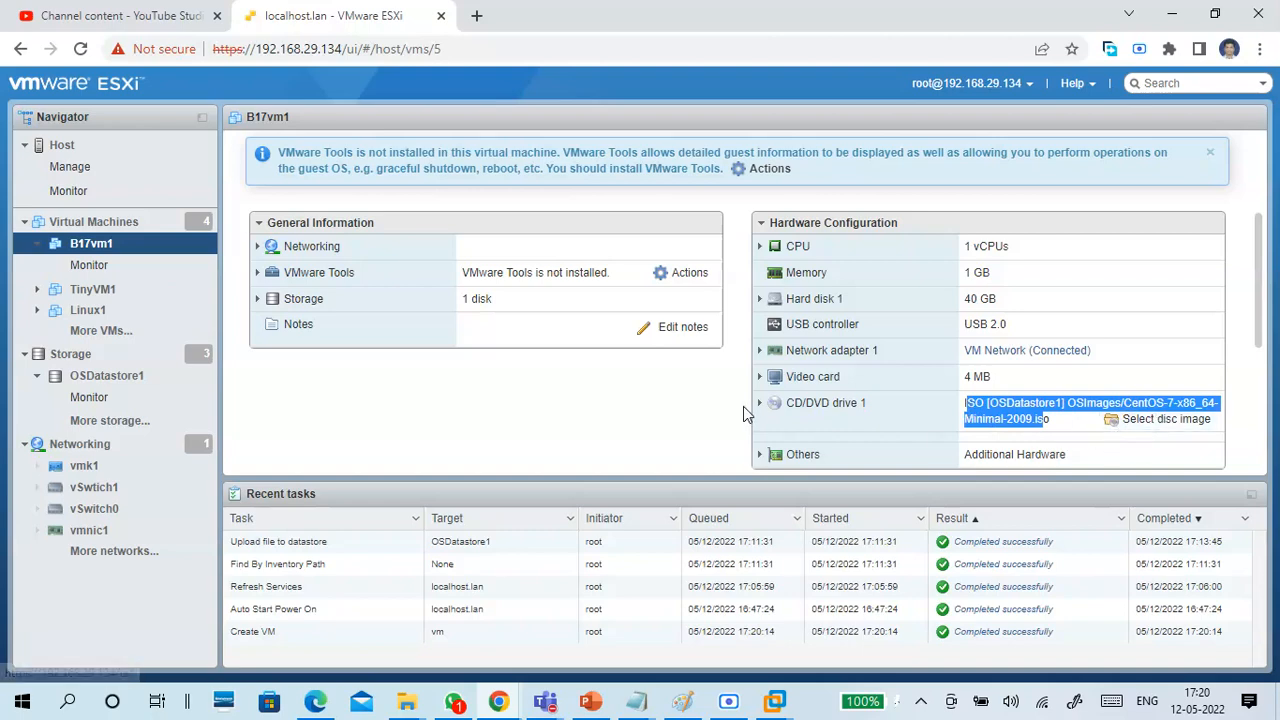
pyautogui.click(935, 267)
pyautogui.moveTo(553, 282); pyautogui.dragTo(442, 278)
pyautogui.click(510, 311)
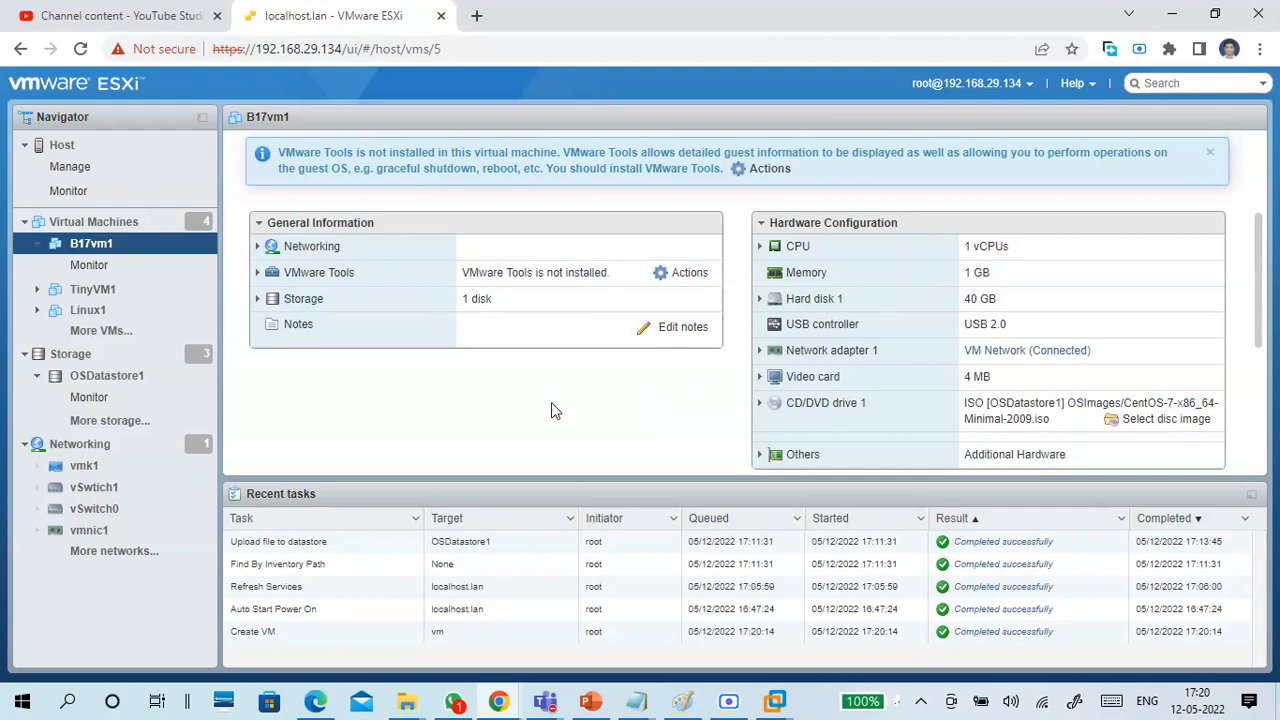
pyautogui.scroll(2, 555, 410)
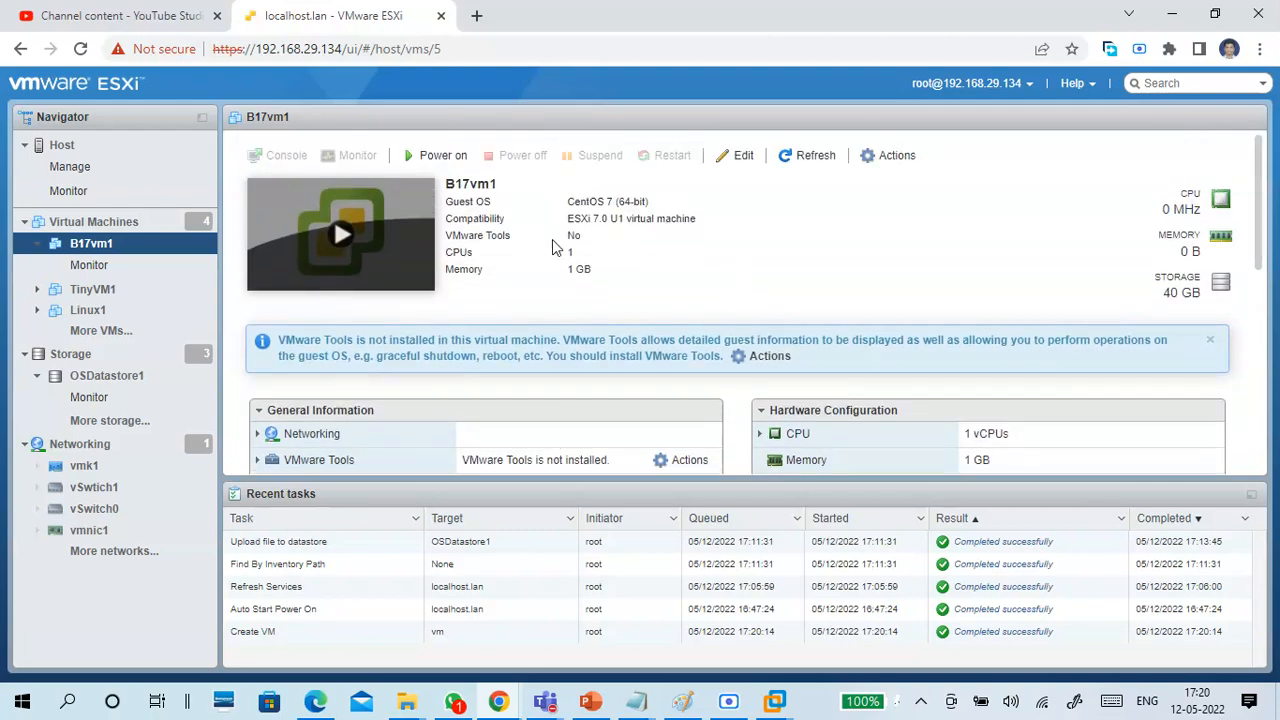
# Power on B17vm1, open its browser console, and move the console window clear of the VM thumbnail.
pyautogui.click(432, 158)
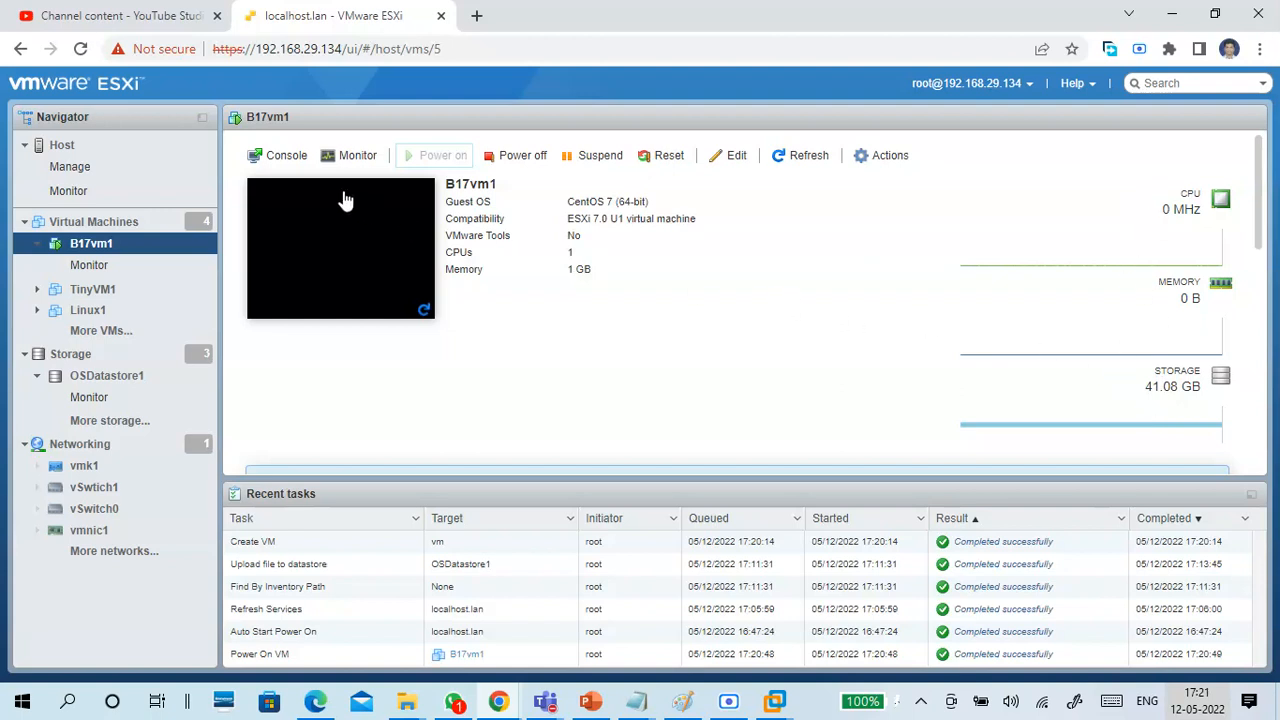
pyautogui.click(366, 251)
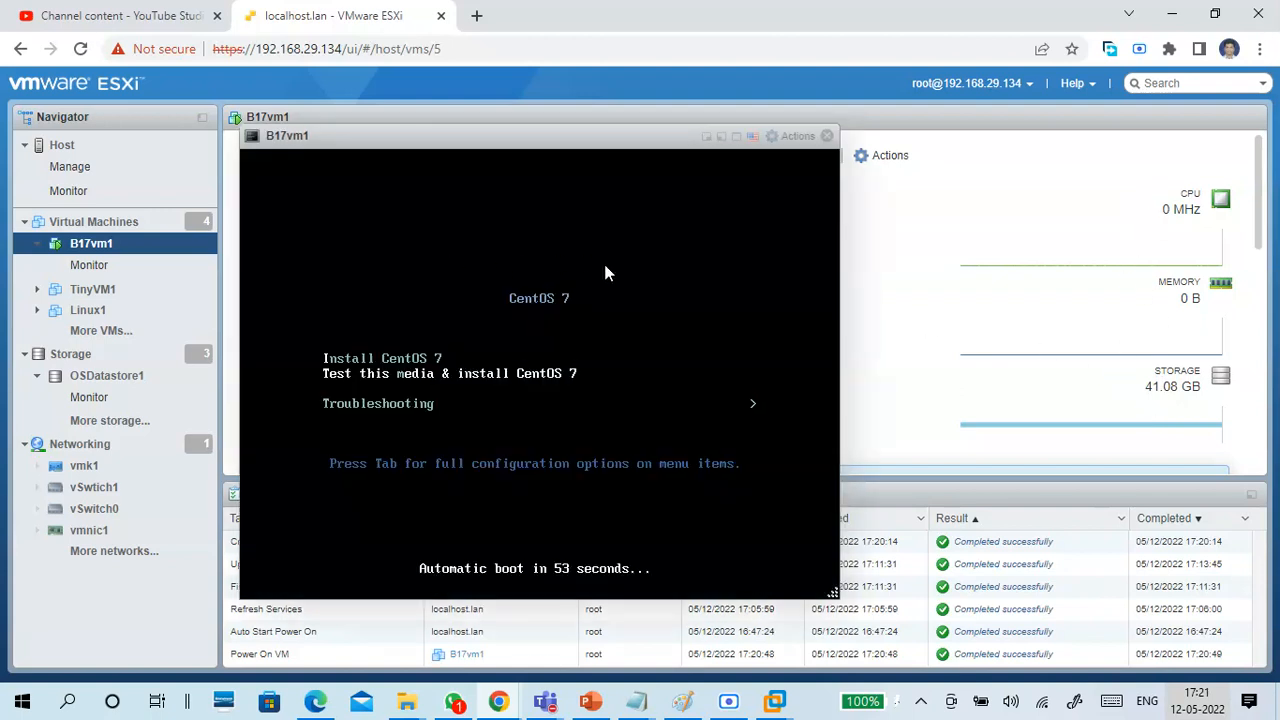
pyautogui.moveTo(560, 147); pyautogui.dragTo(768, 124)
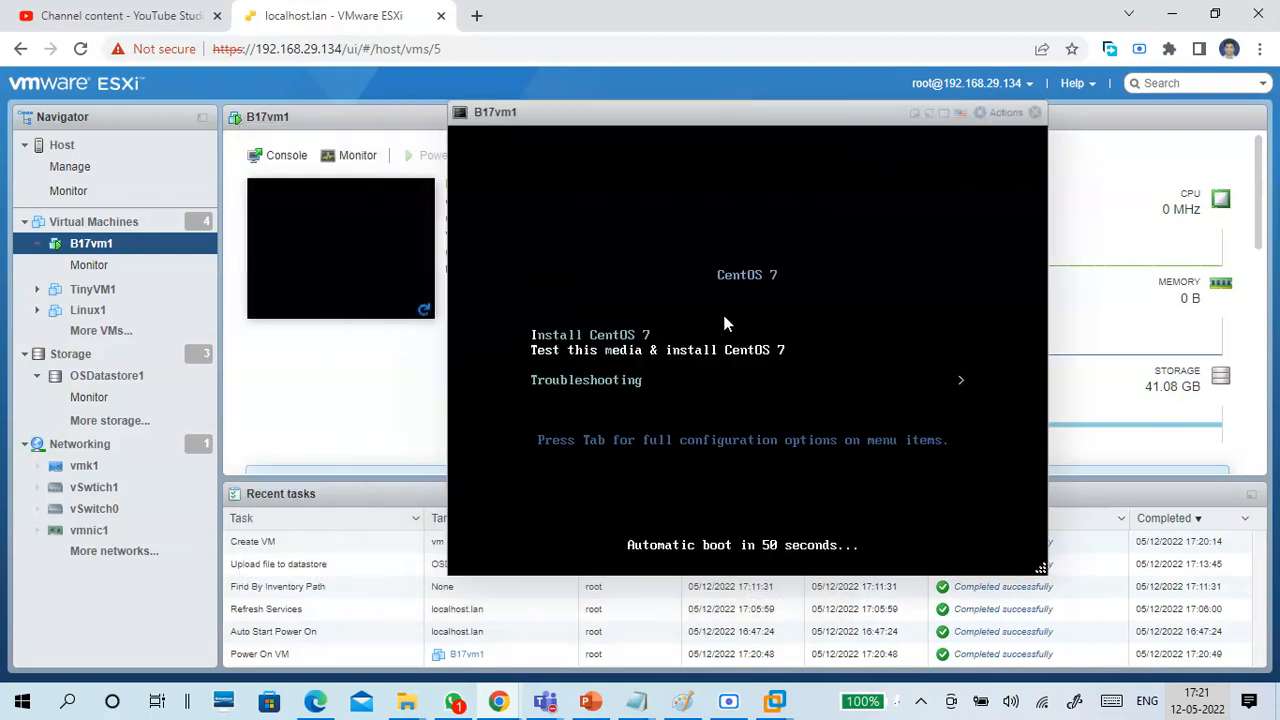
# Start Install CentOS 7 from the boot menu and reposition the console window to show the whole installer.
pyautogui.press('Down')
pyautogui.press('Up')
pyautogui.press('Up')
pyautogui.press('Return')
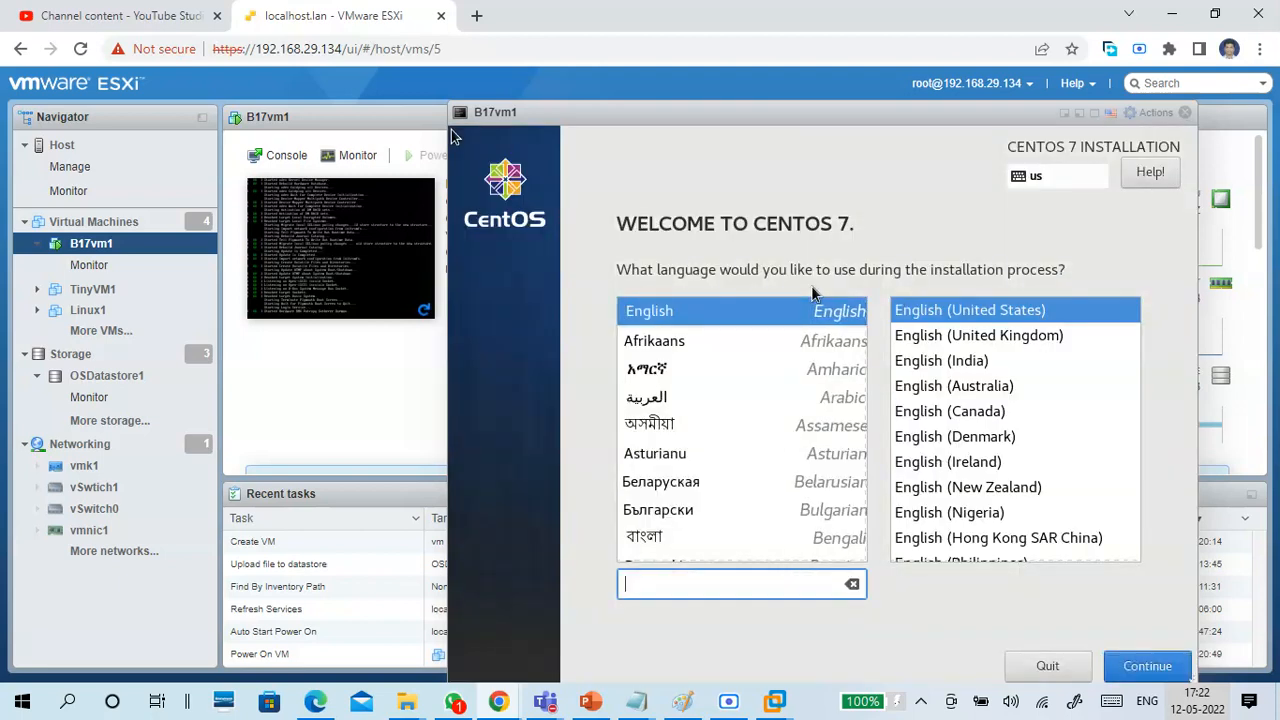
pyautogui.moveTo(877, 120); pyautogui.dragTo(700, 119)
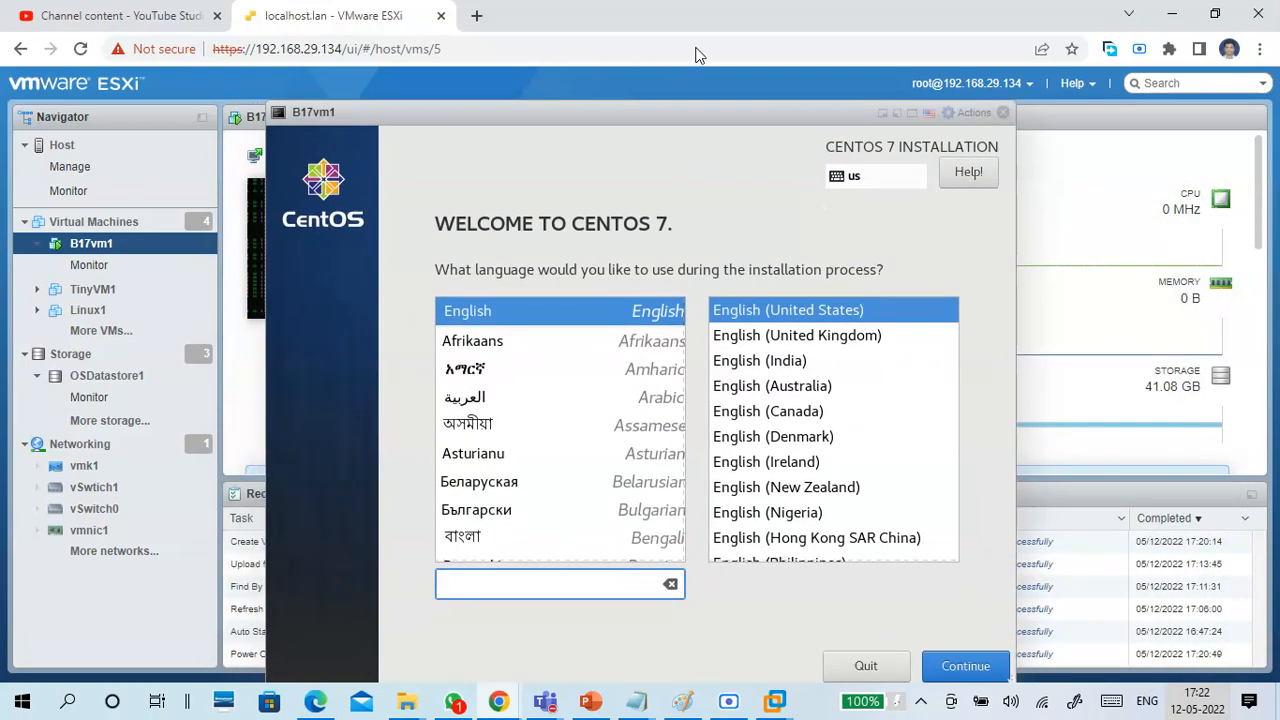
# Examine the Power, Guest OS and Console actions available for B17vm1, and close them without choosing any.
pyautogui.rightClick(699, 112)
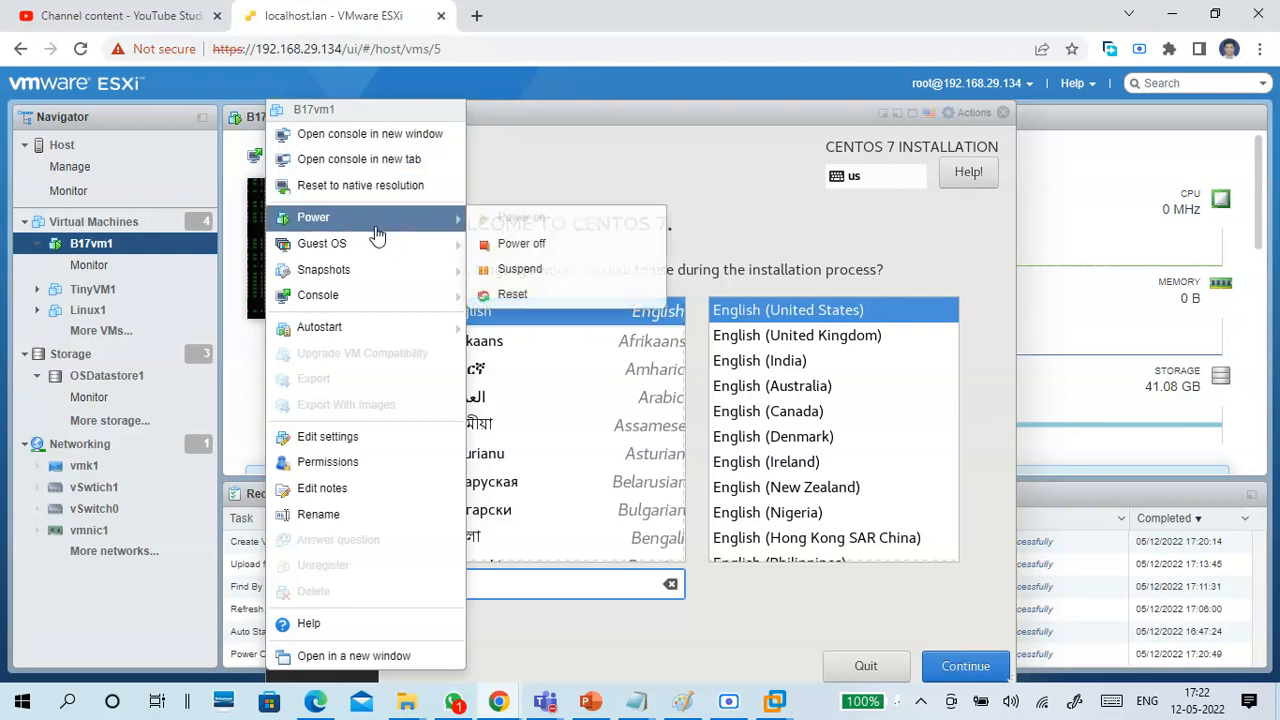
pyautogui.moveTo(372, 253)
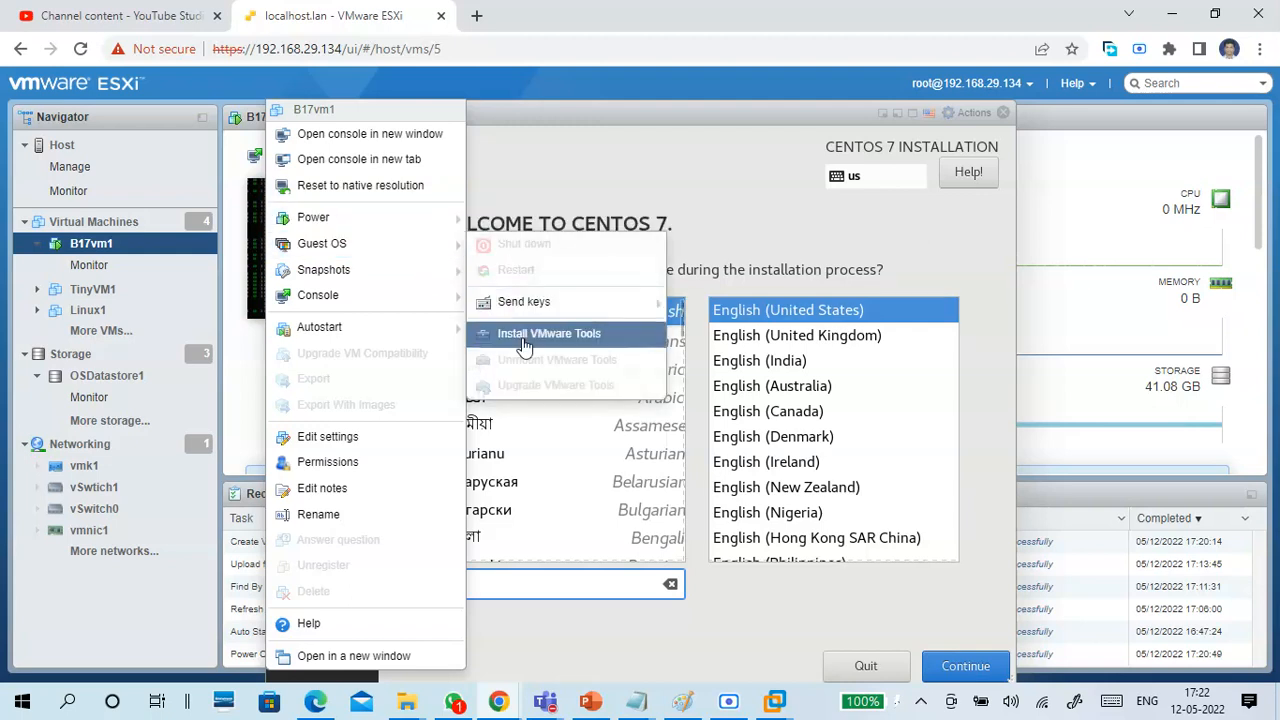
pyautogui.moveTo(407, 283)
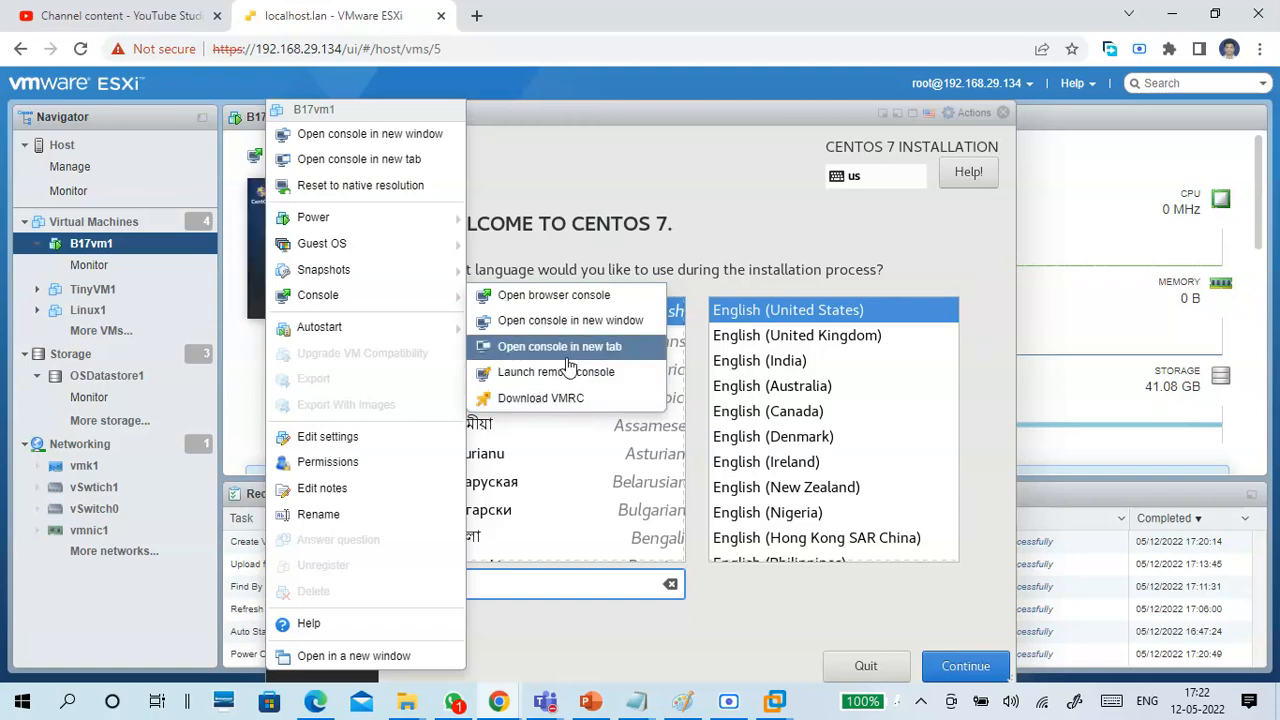
pyautogui.click(639, 154)
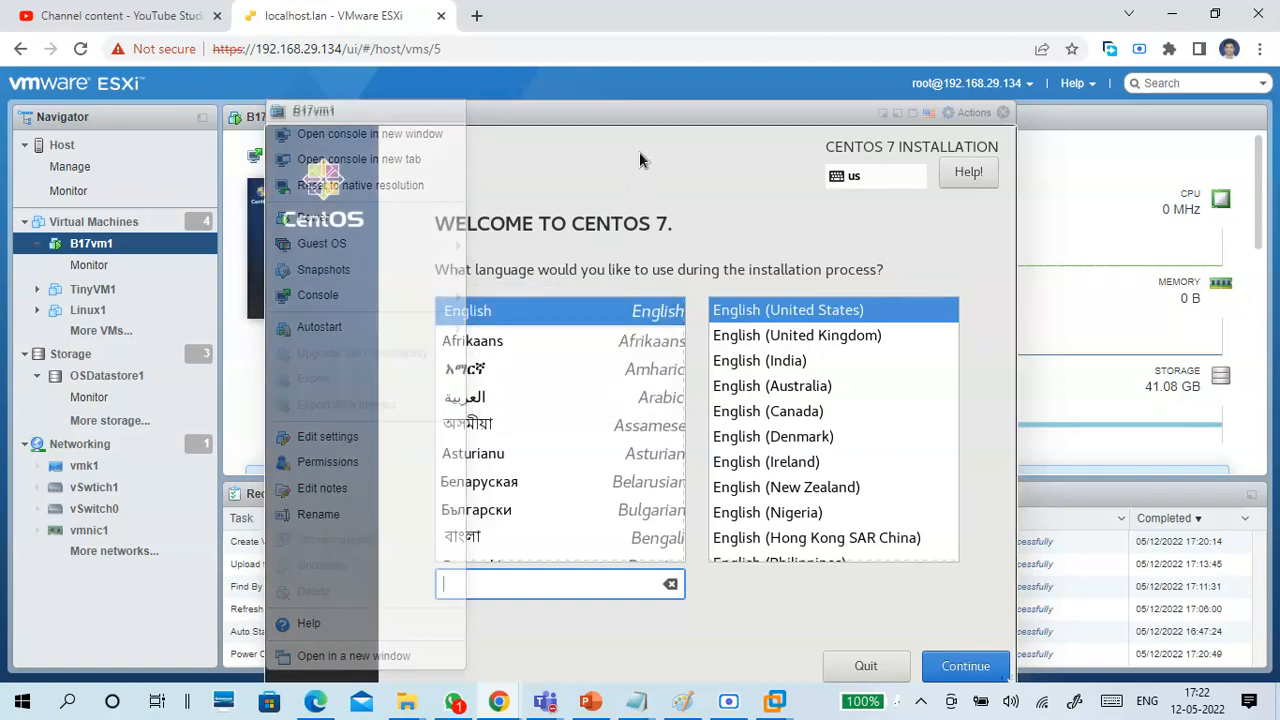
# Set the installation language to English (India), continue to the installation summary, and show the console full screen.
pyautogui.click(768, 364)
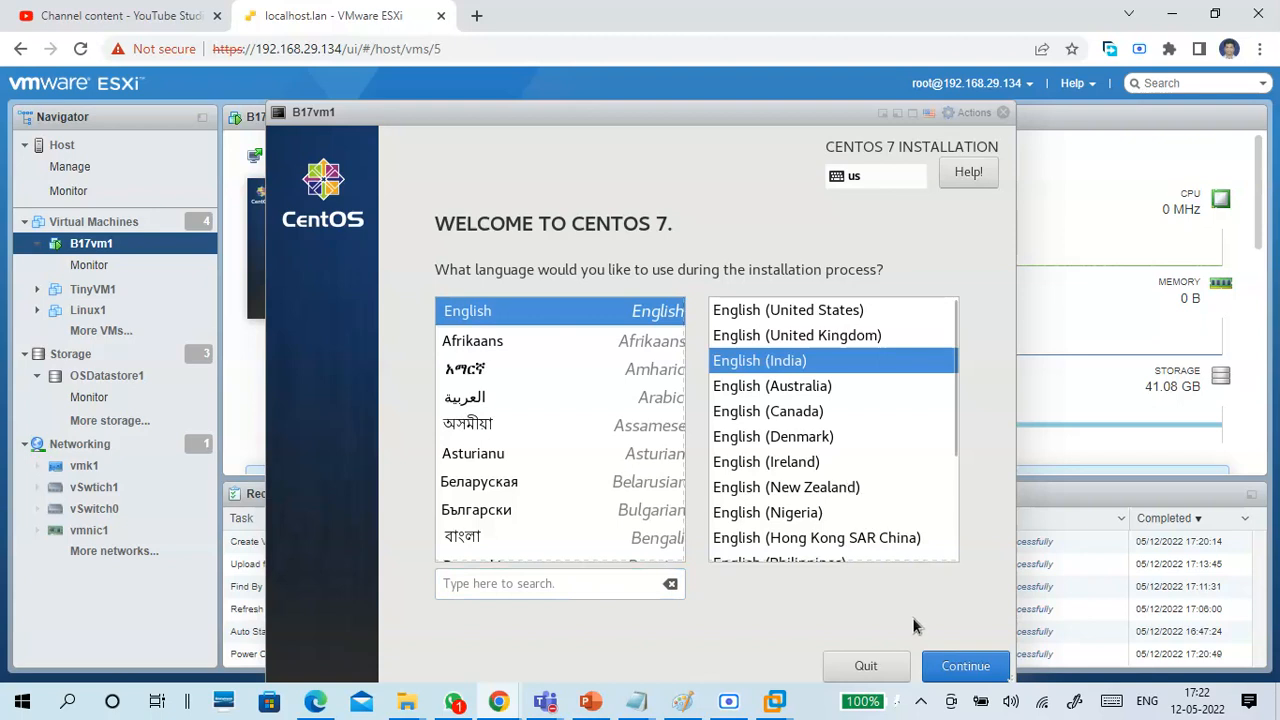
pyautogui.click(955, 672)
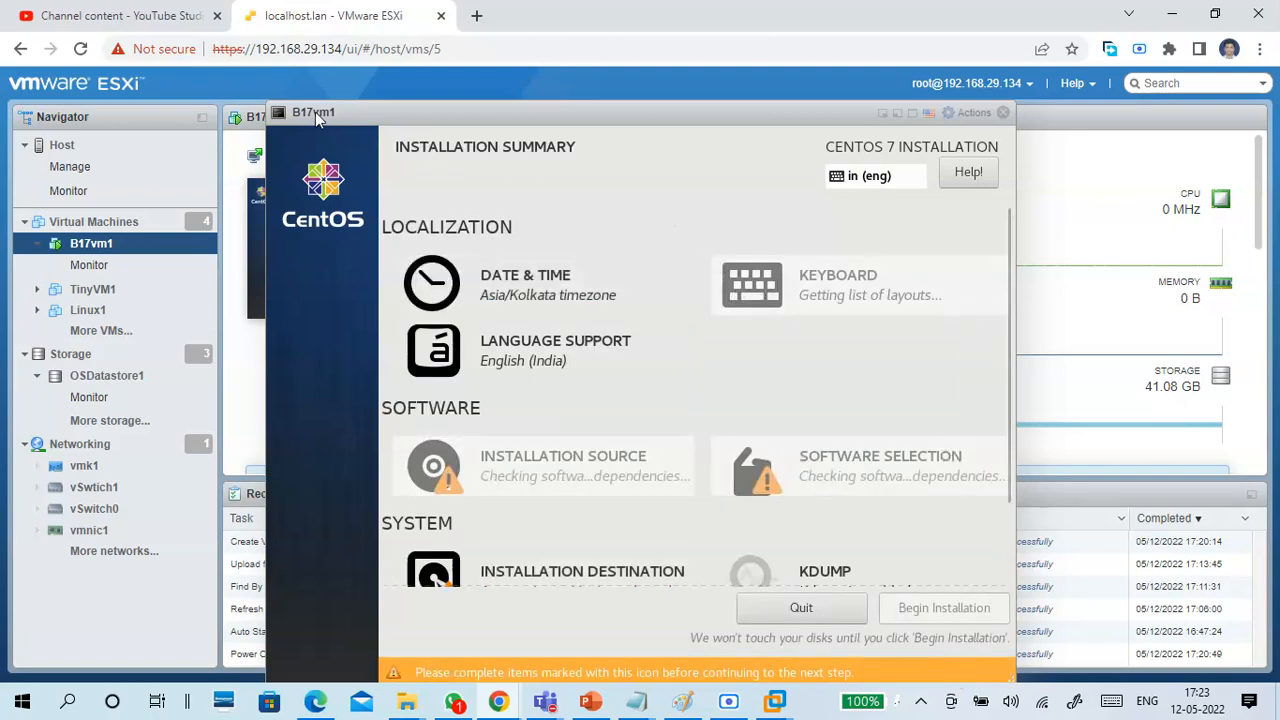
pyautogui.click(348, 120)
pyautogui.click(590, 205)
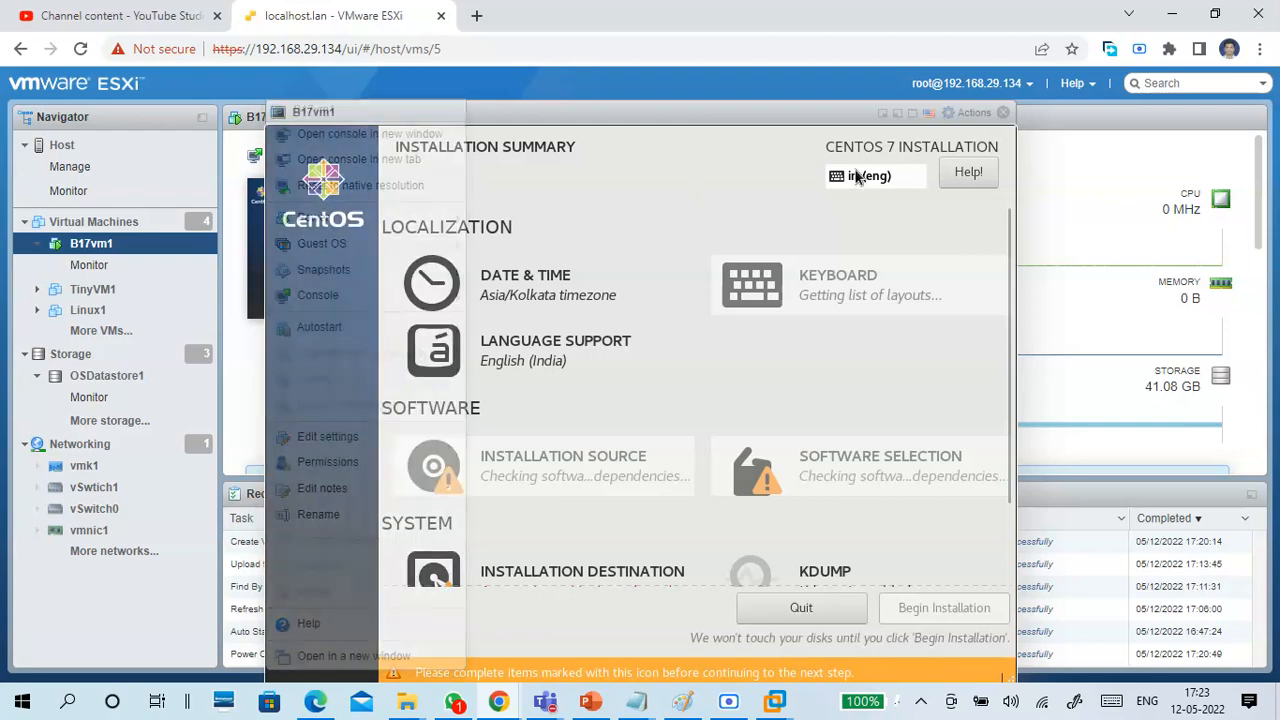
pyautogui.click(912, 116)
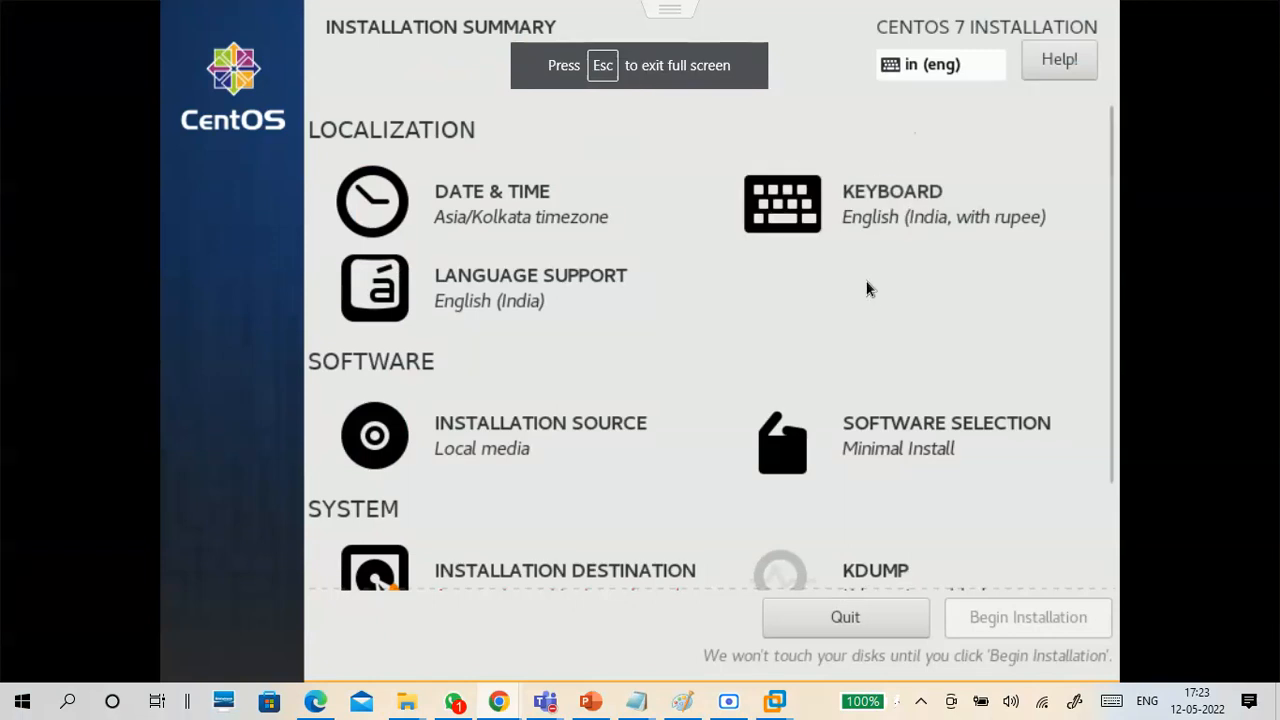
# Review the Software Selection and Installation Source settings, keeping Minimal Install and the auto-detected installation media.
pyautogui.click(867, 450)
pyautogui.click(243, 71)
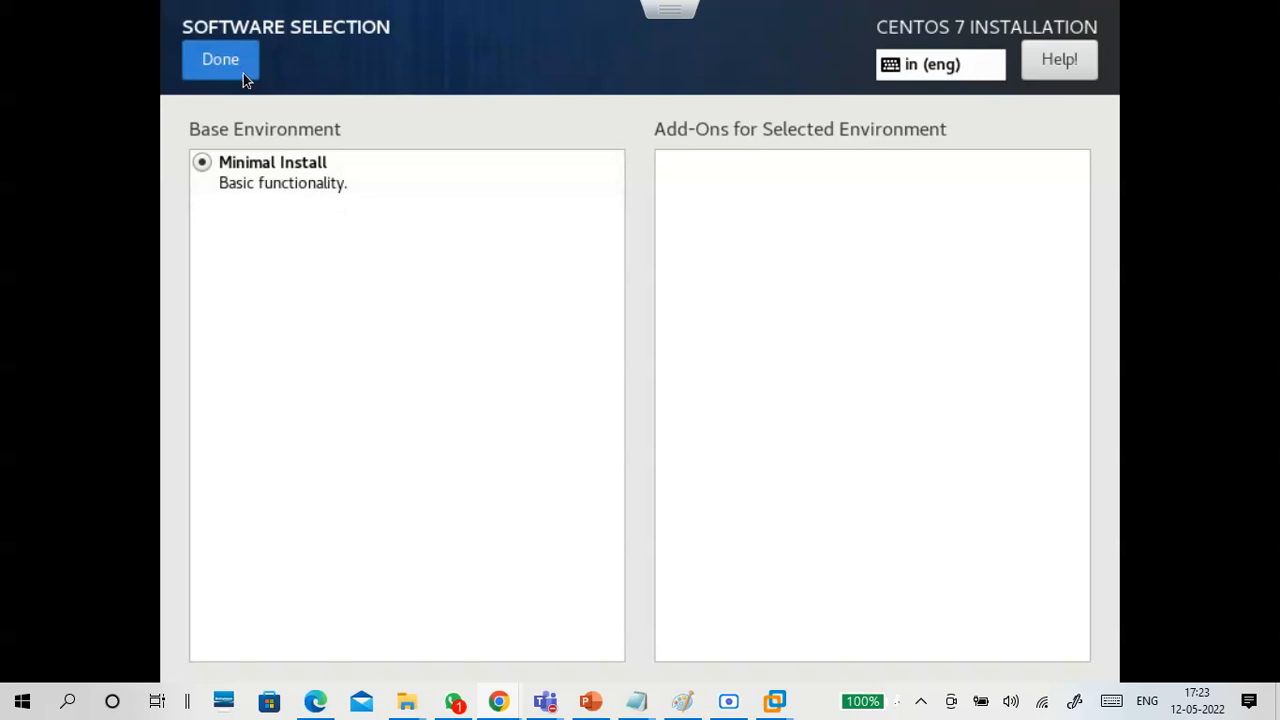
pyautogui.click(496, 453)
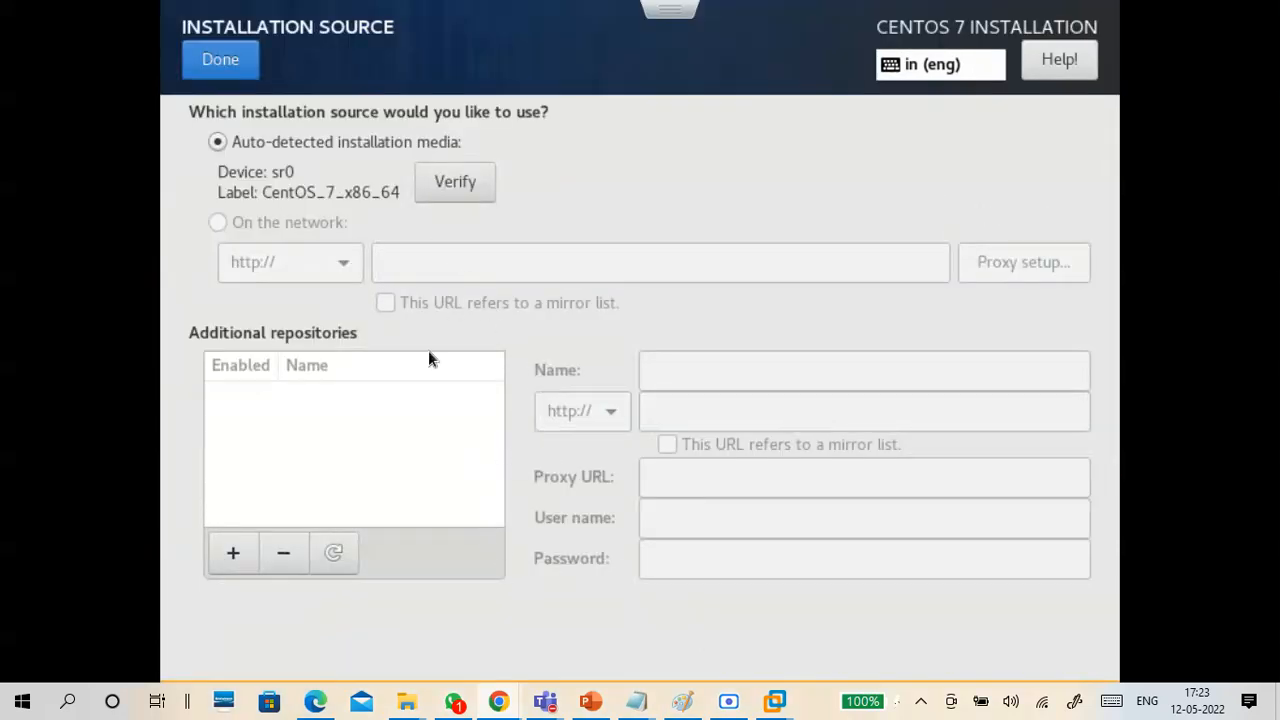
pyautogui.click(247, 73)
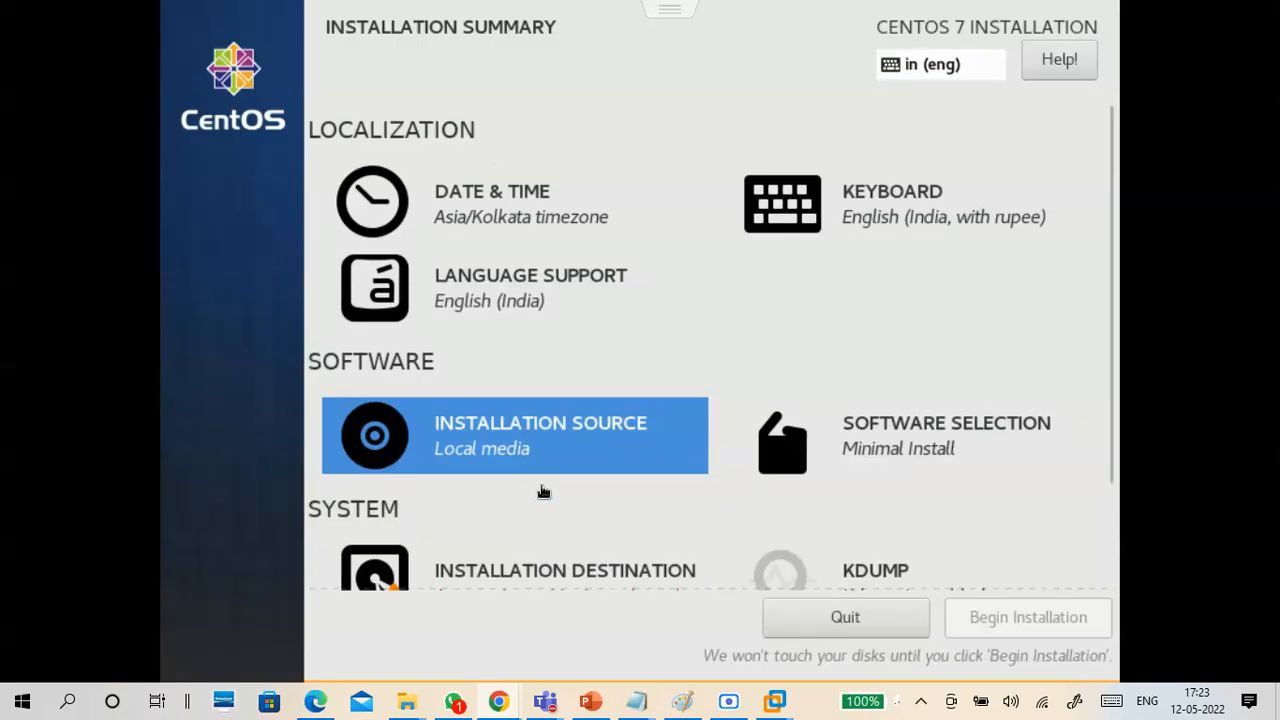
# Try manual partitioning for the installation destination, restore automatic partitioning, and confirm the 40 GiB VMware Virtual disk.
pyautogui.click(563, 575)
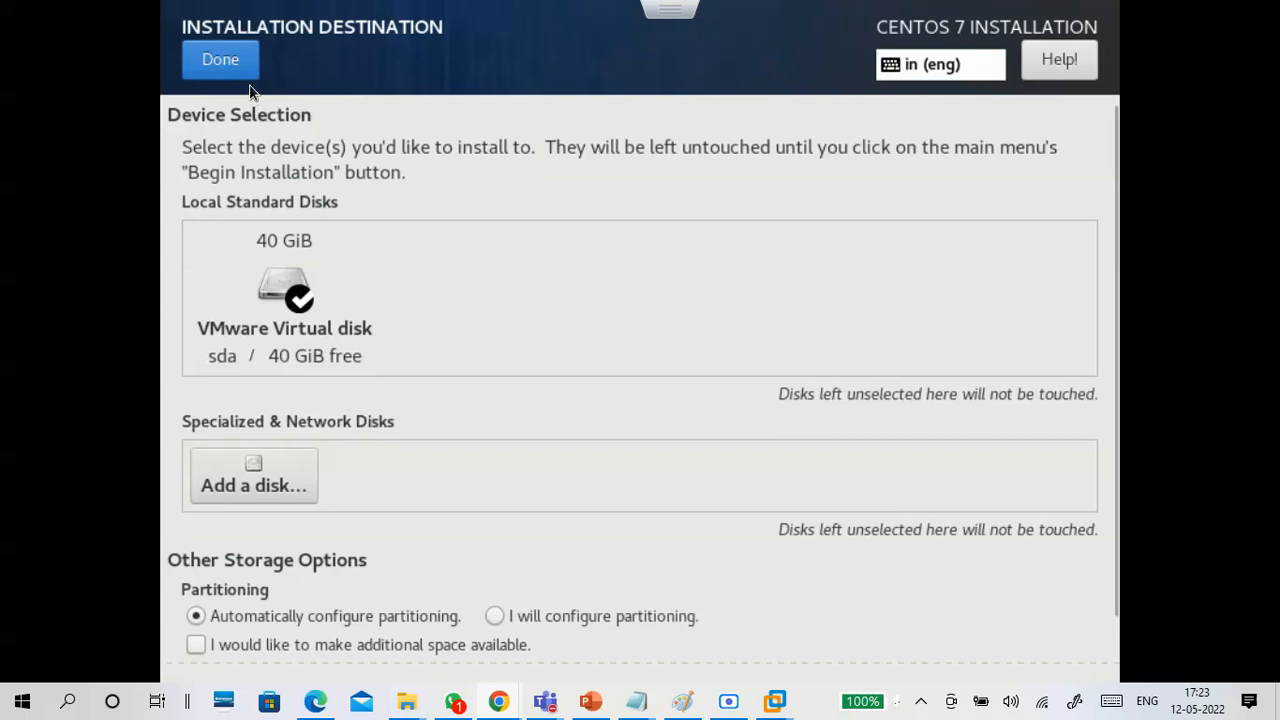
pyautogui.click(594, 622)
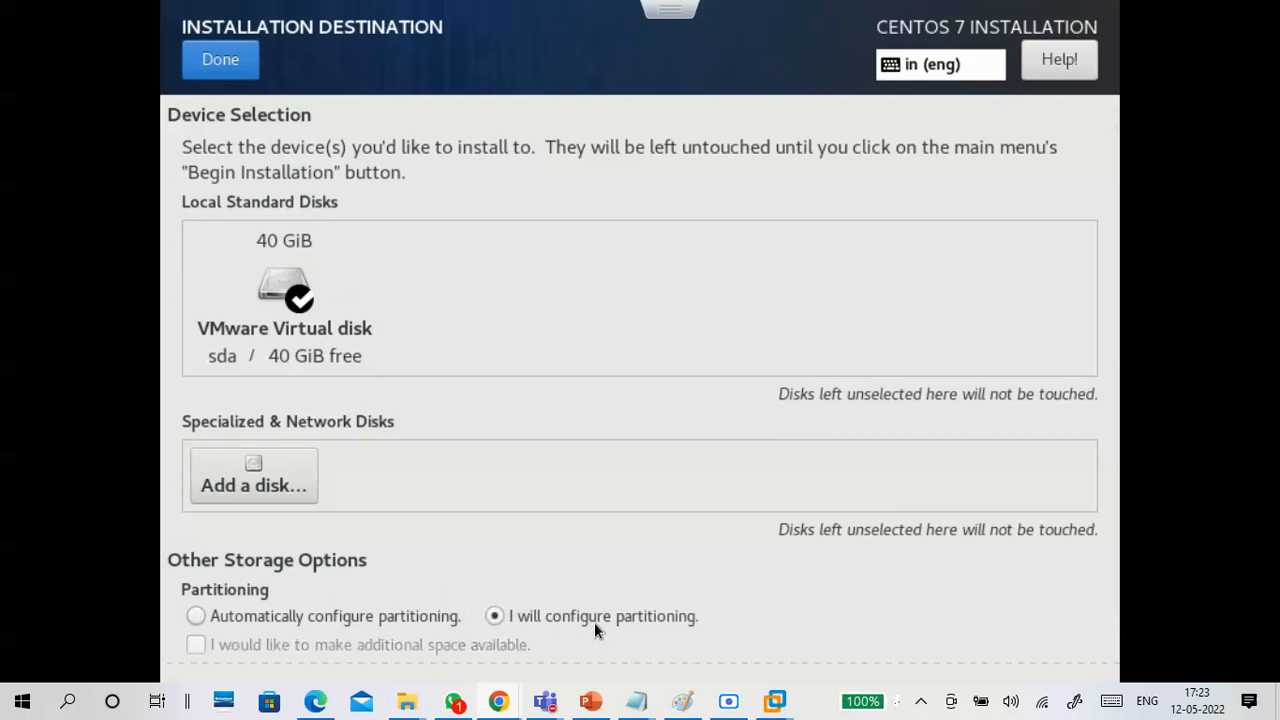
pyautogui.click(361, 621)
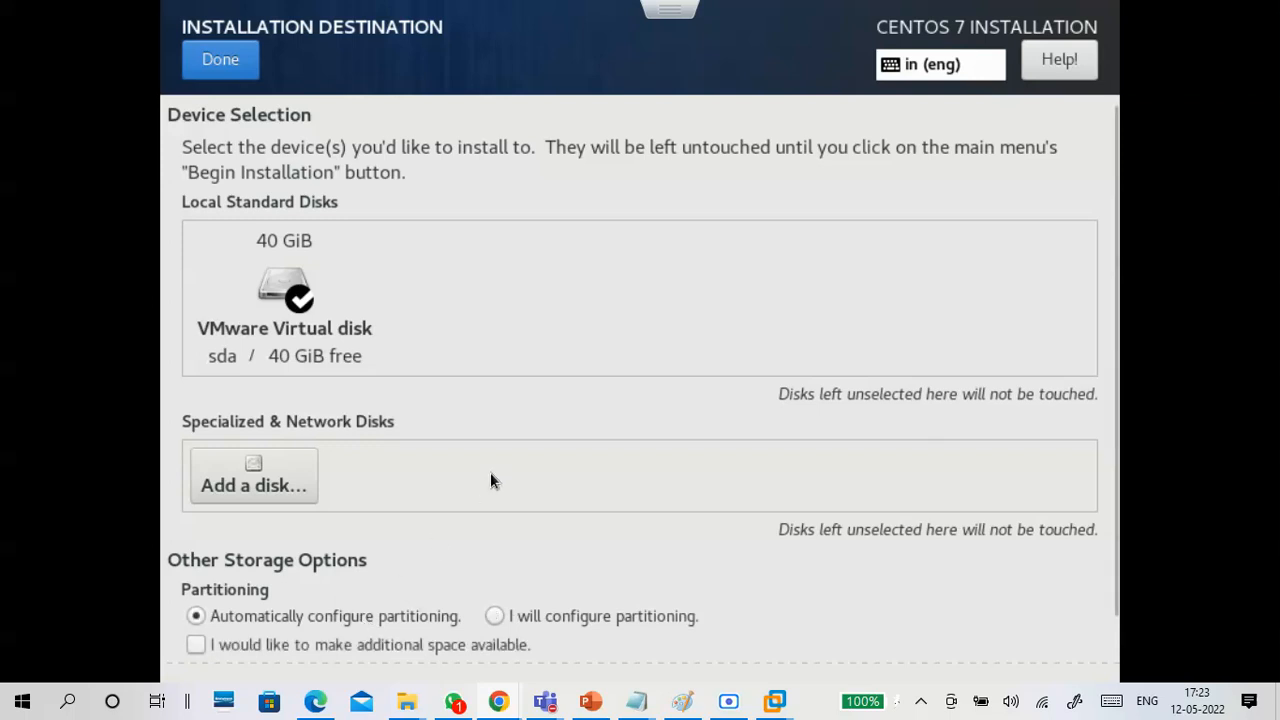
pyautogui.click(242, 63)
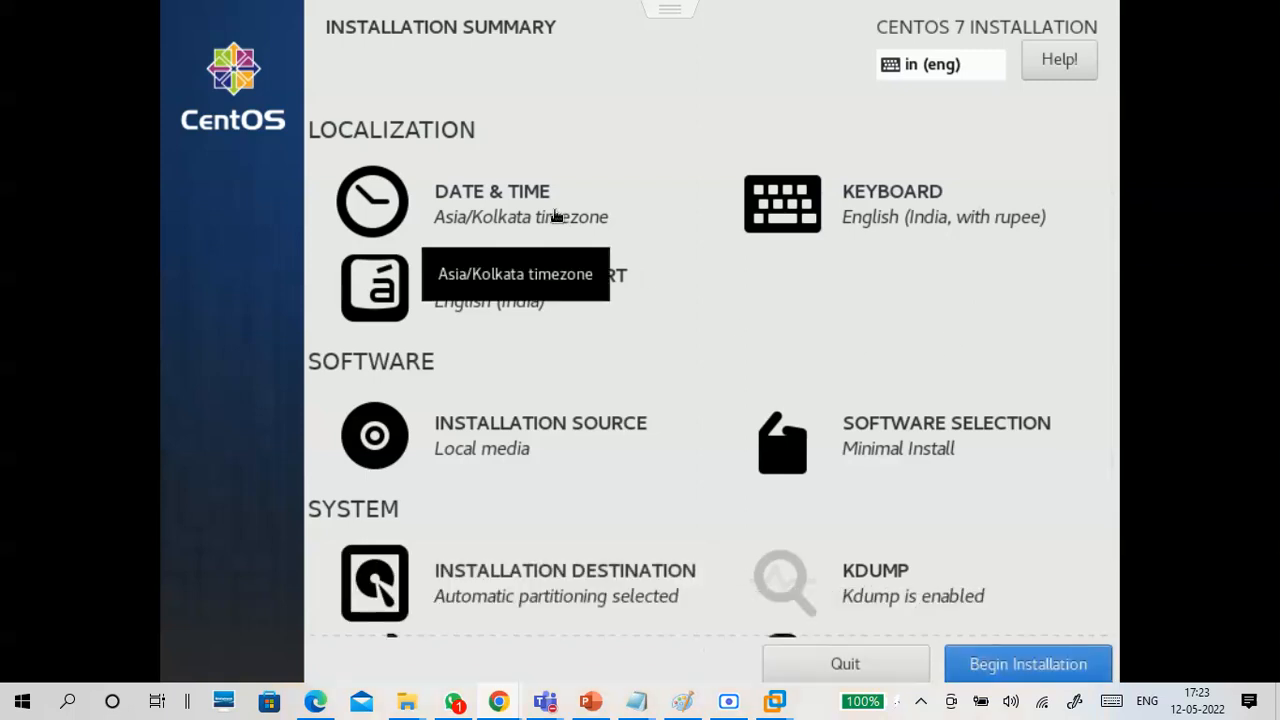
# Select Minimal Install as the base environment and confirm the software selection.
pyautogui.click(884, 460)
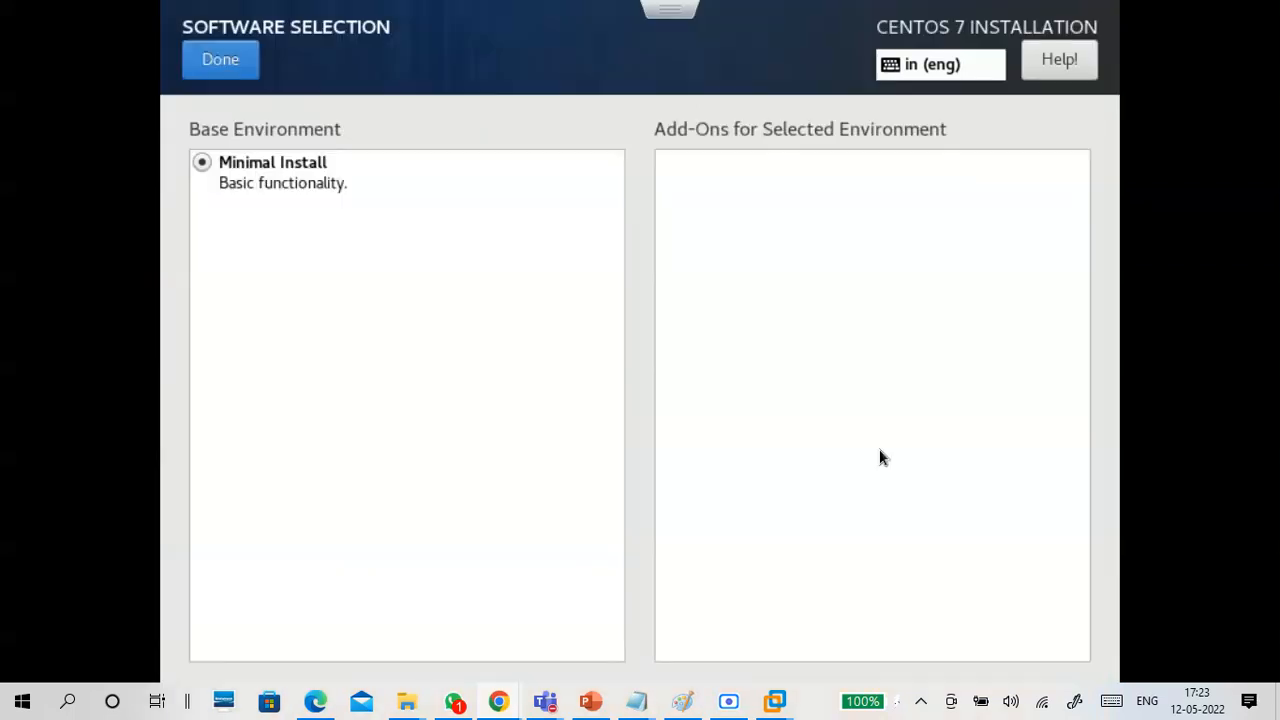
pyautogui.click(310, 173)
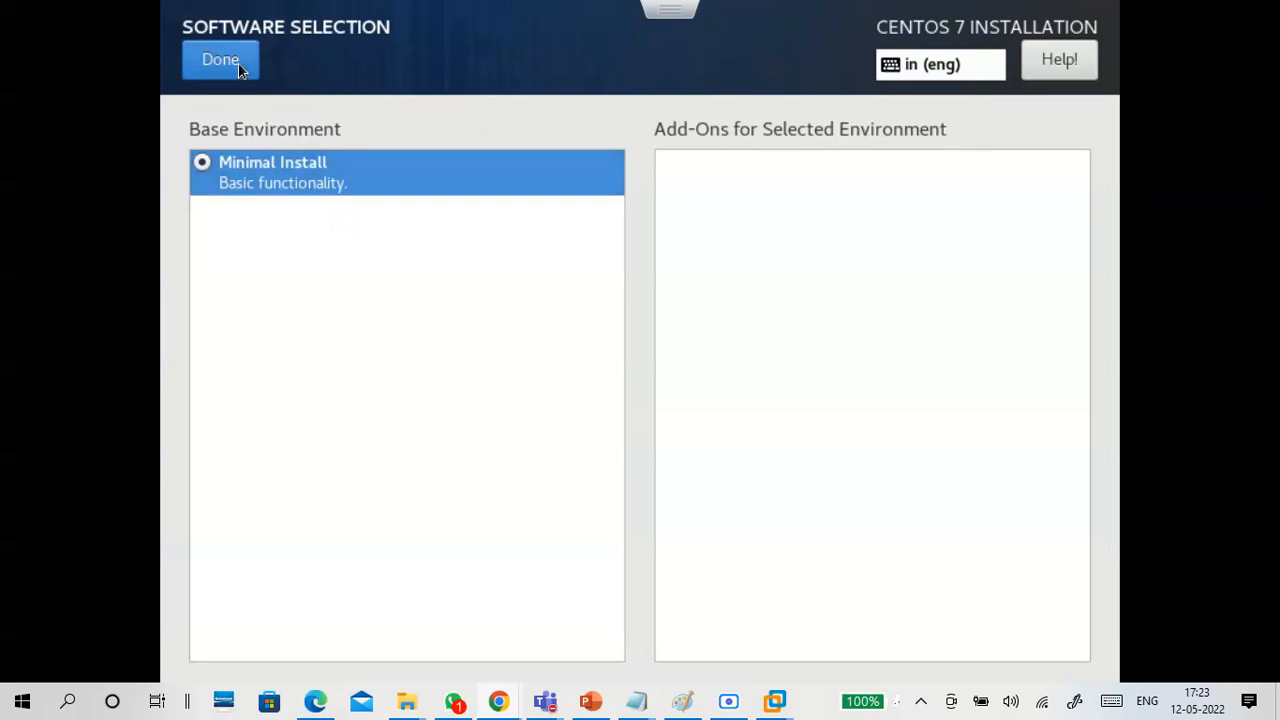
pyautogui.click(238, 64)
# Try to turn on Network Time in the Date & Time settings, and return to the installation summary.
pyautogui.click(573, 207)
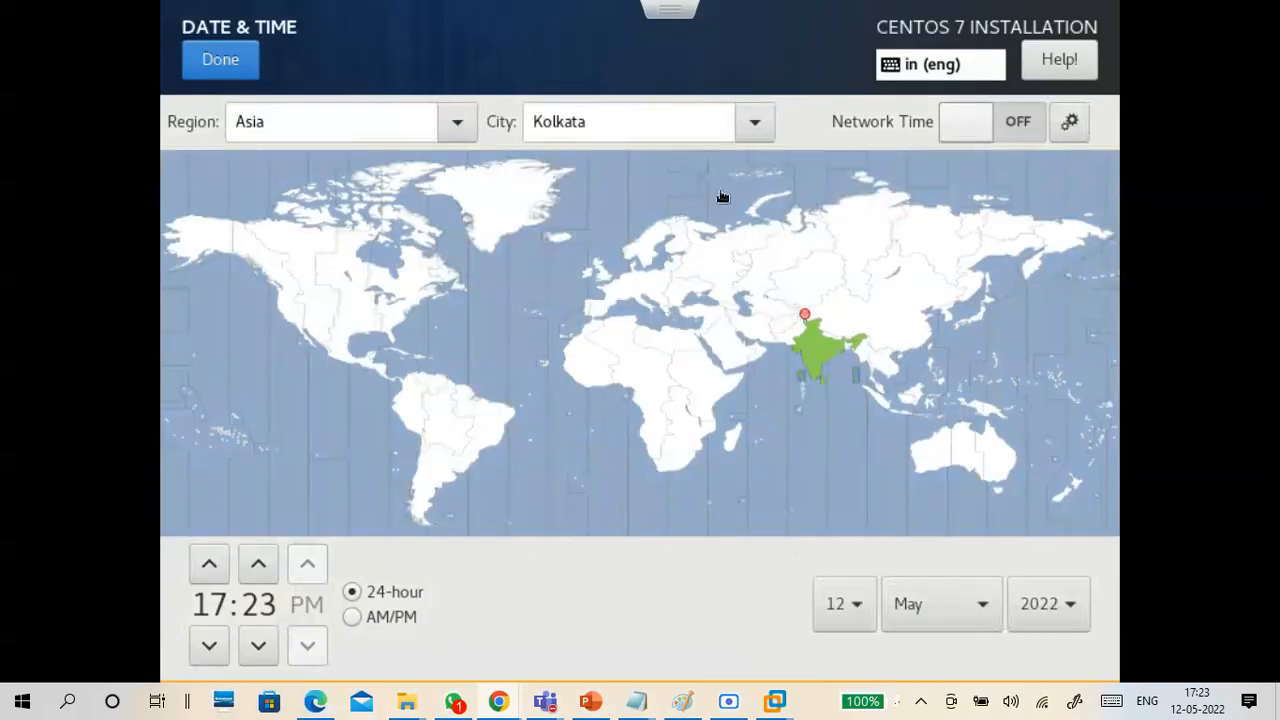
pyautogui.click(1012, 121)
pyautogui.click(200, 69)
# Turn on the Ethernet (ens192) connection in the Network & Host Name settings.
pyautogui.scroll(-2, 676, 480)
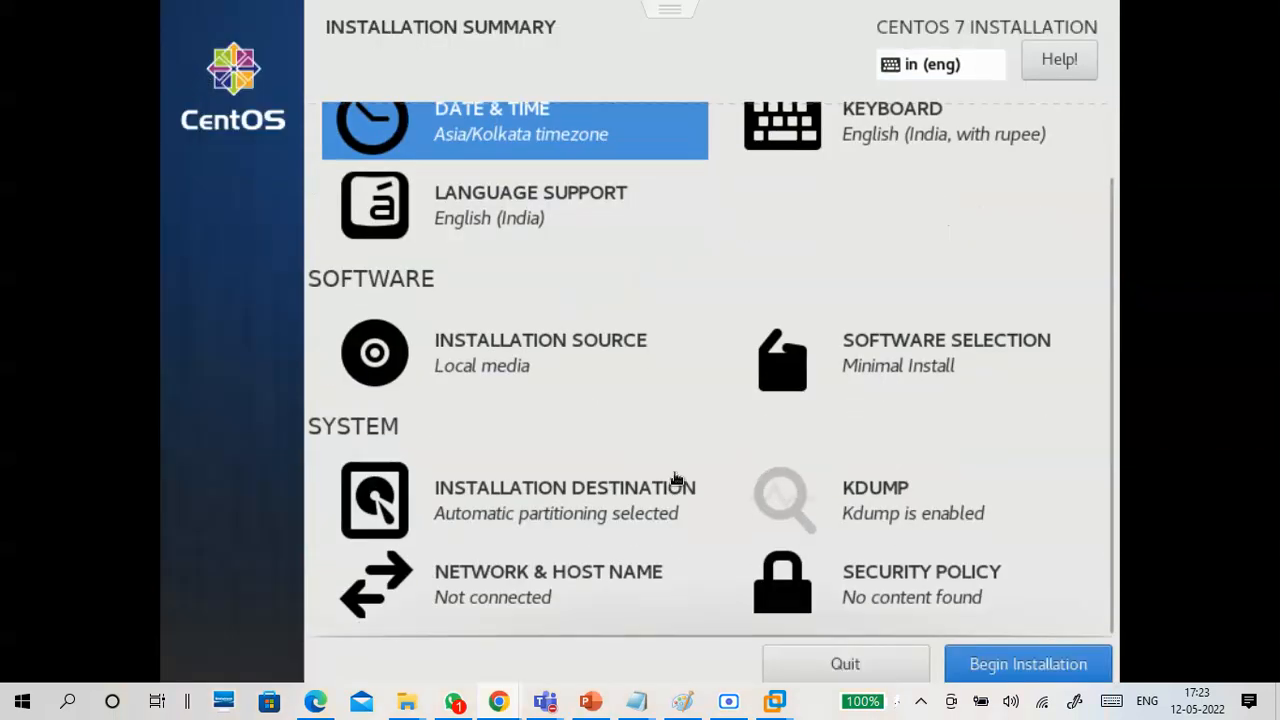
pyautogui.click(554, 576)
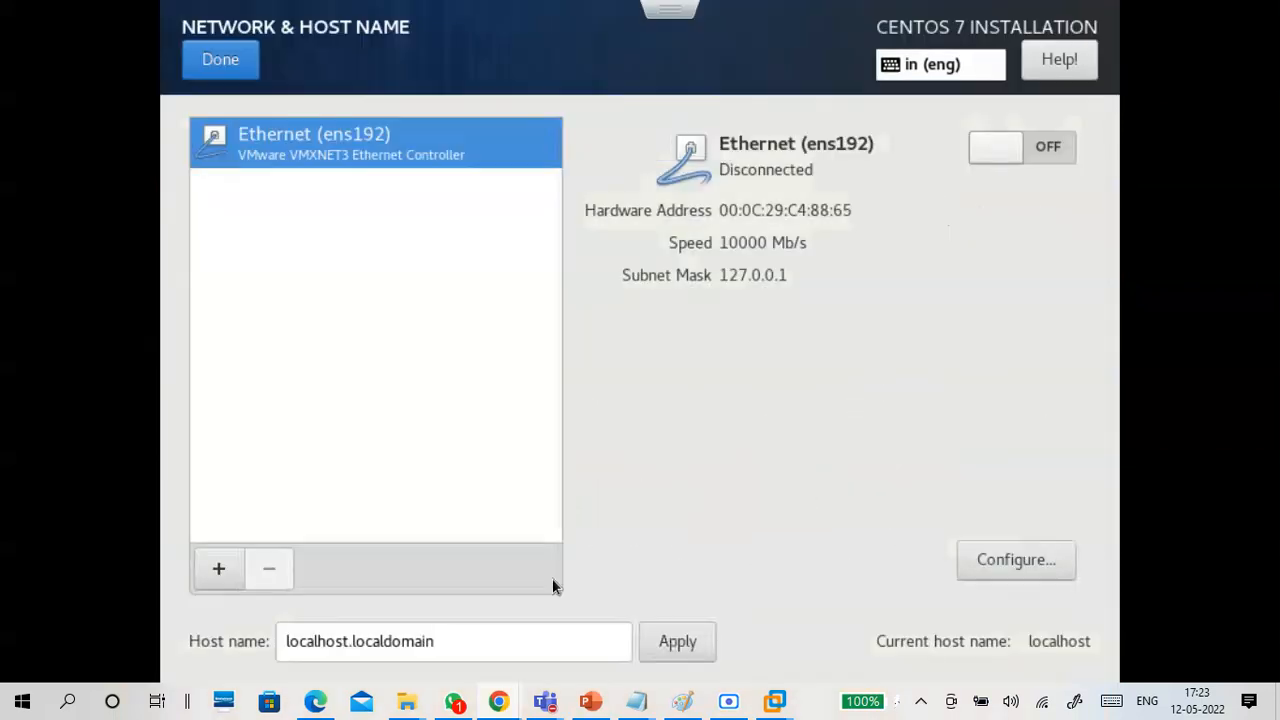
pyautogui.click(1035, 146)
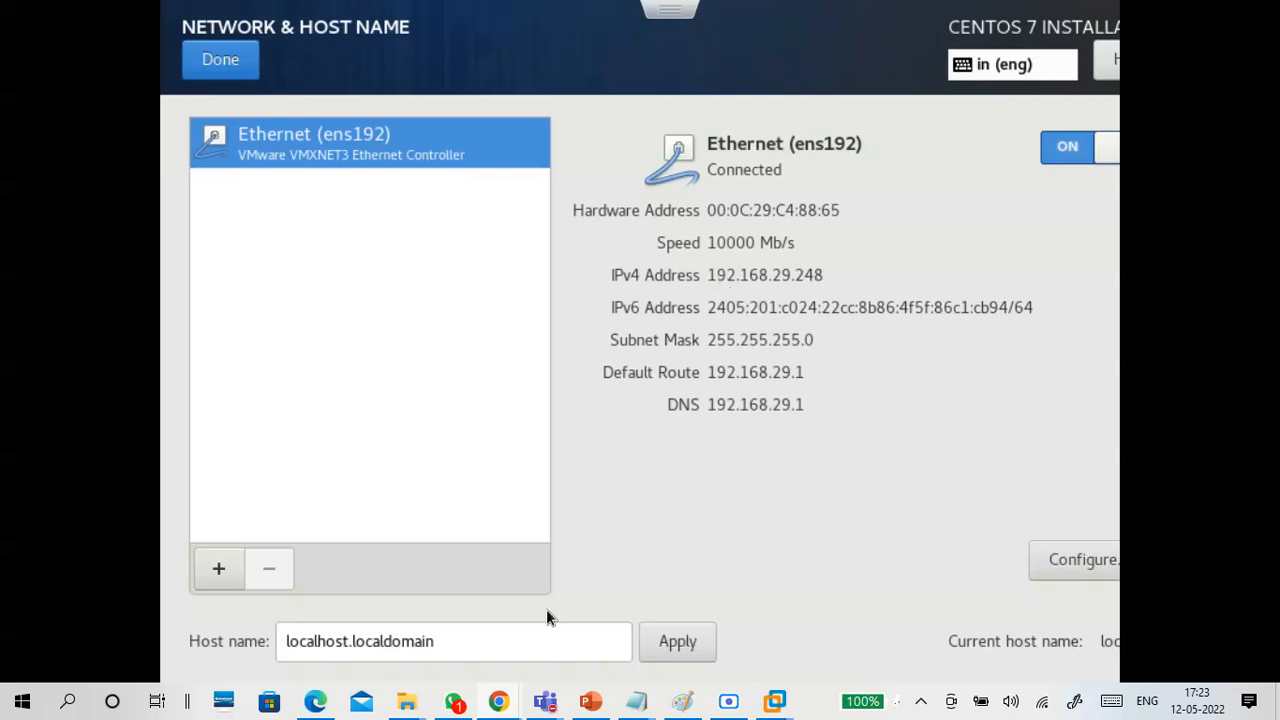
# Set the host name to b17vm1.example.com, apply it, and return to the installation summary.
pyautogui.moveTo(449, 635); pyautogui.dragTo(253, 655)
pyautogui.write('b')
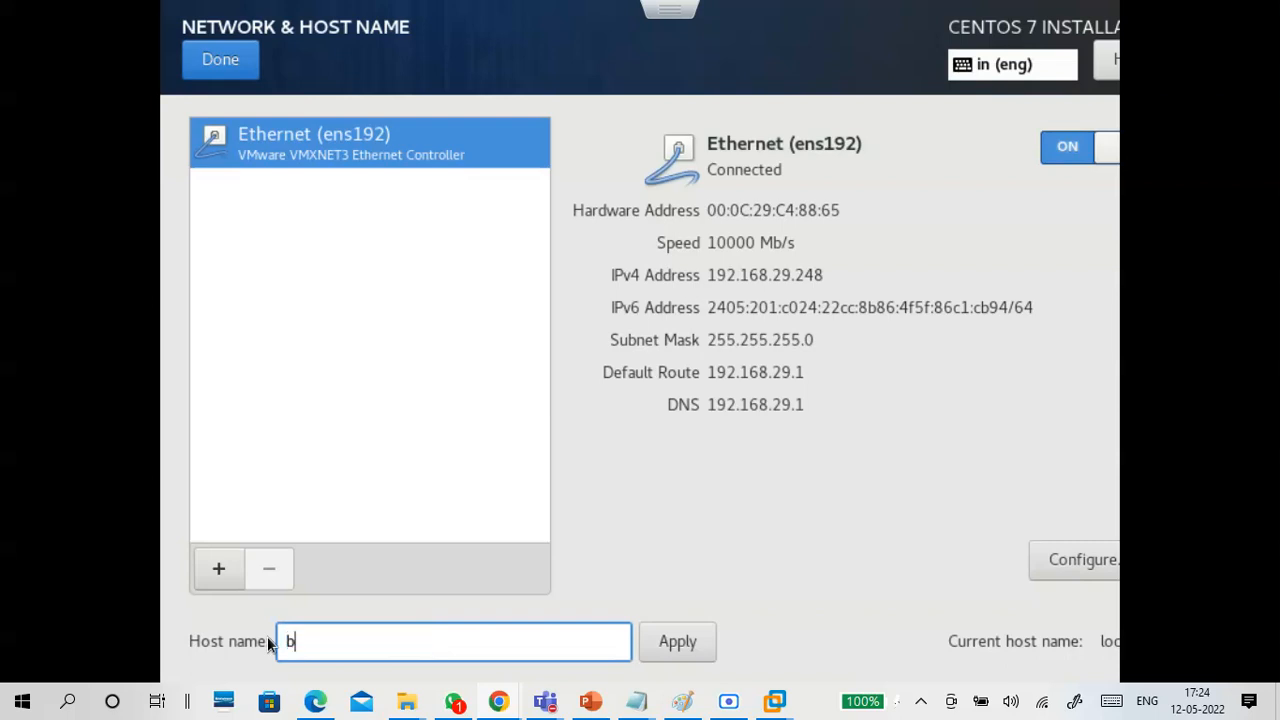
pyautogui.write('17vm1.example.com')
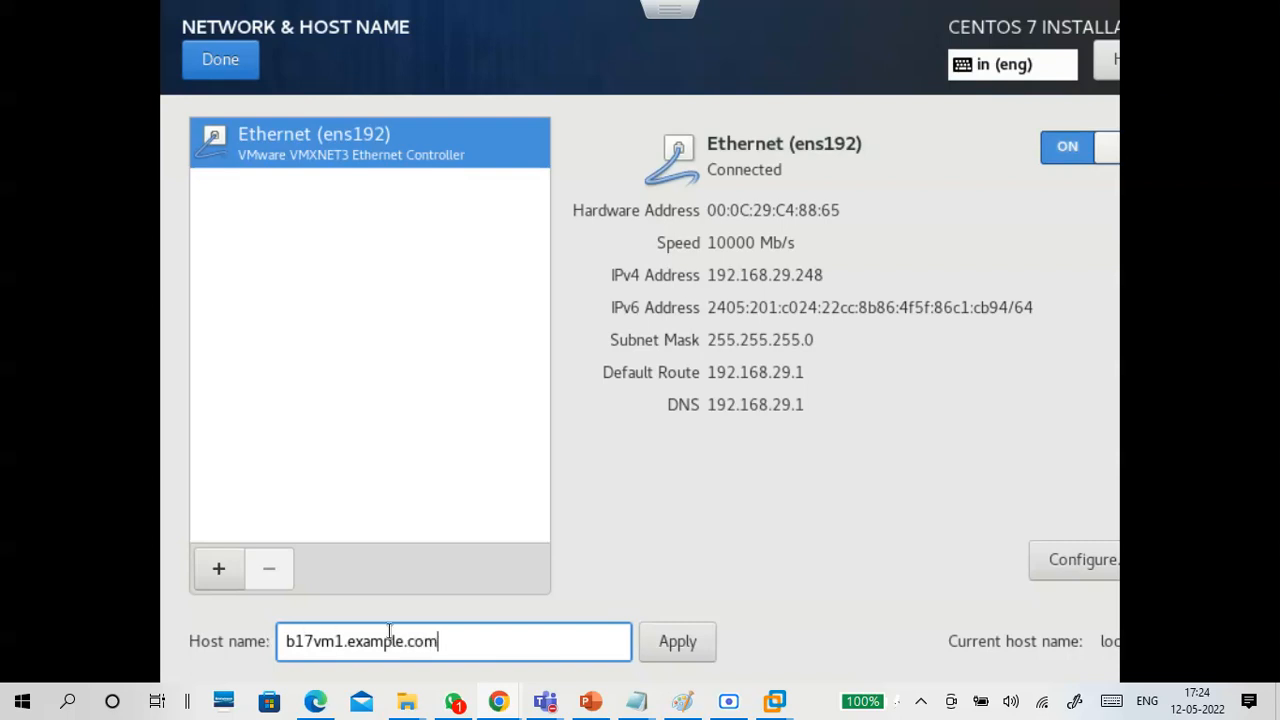
pyautogui.click(704, 656)
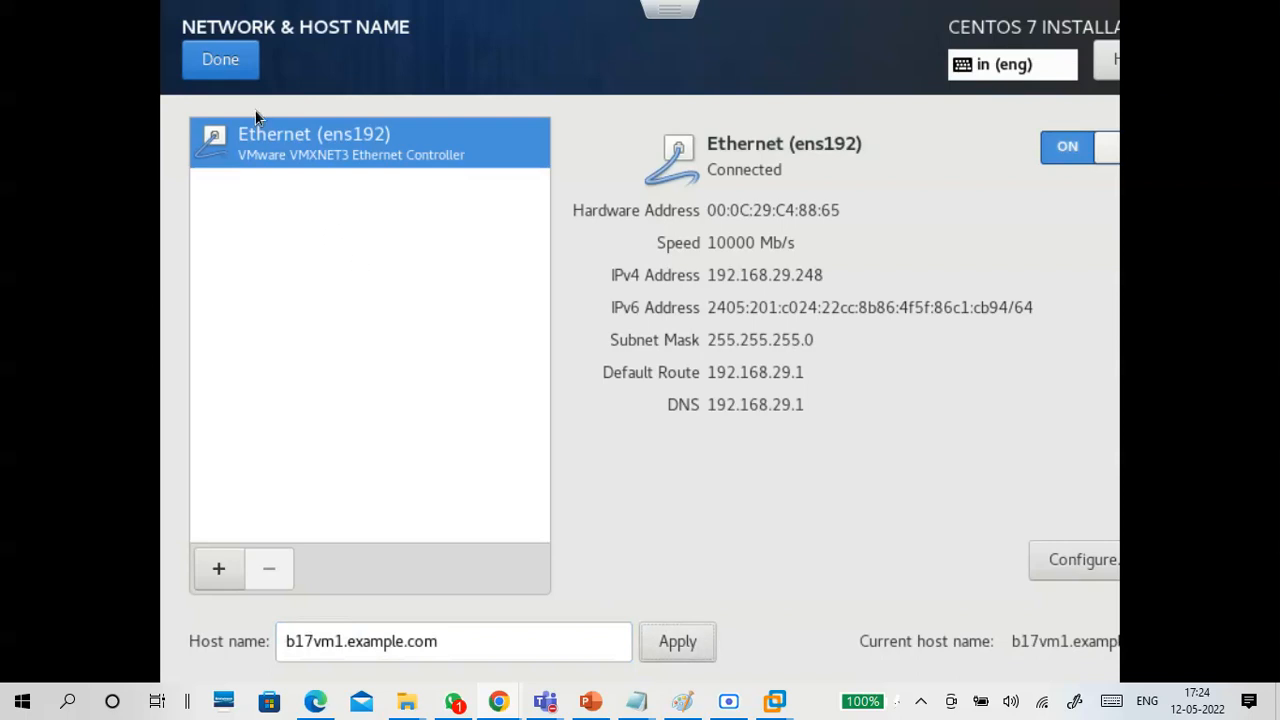
pyautogui.click(238, 80)
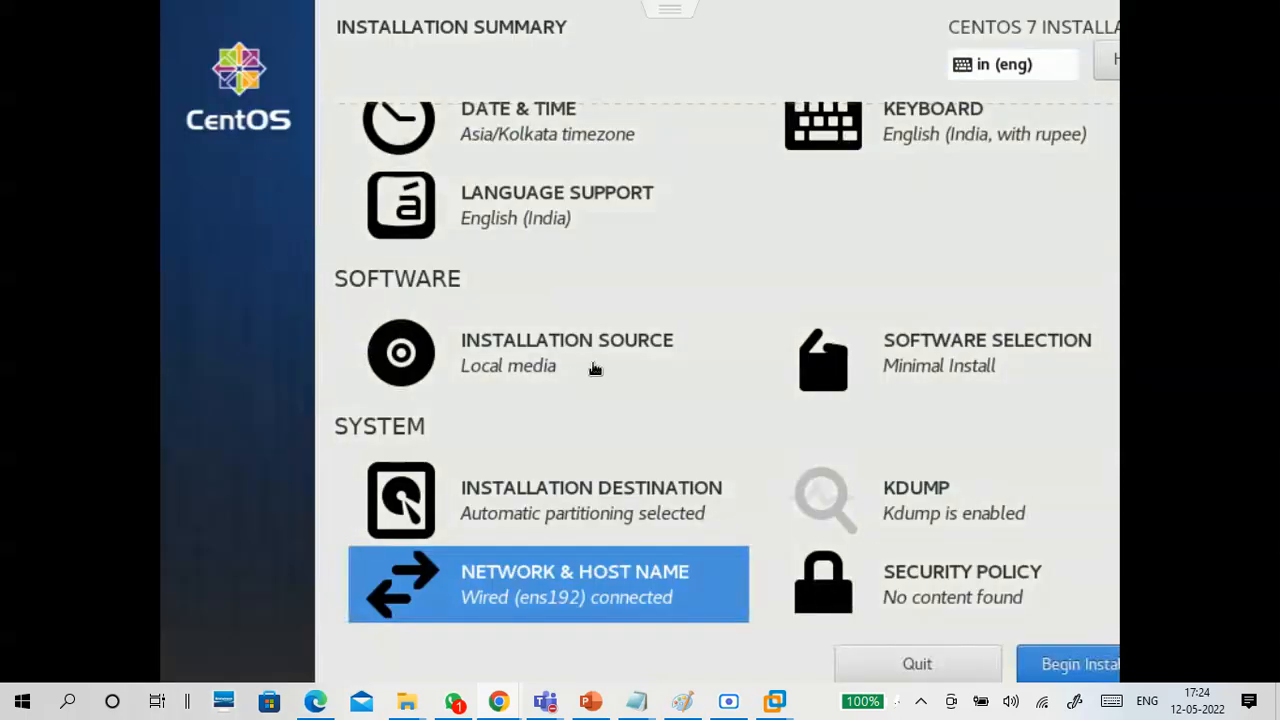
# Check the Network Time setting under Date & Time, and begin the CentOS 7 installation.
pyautogui.scroll(2, 592, 362)
pyautogui.click(553, 253)
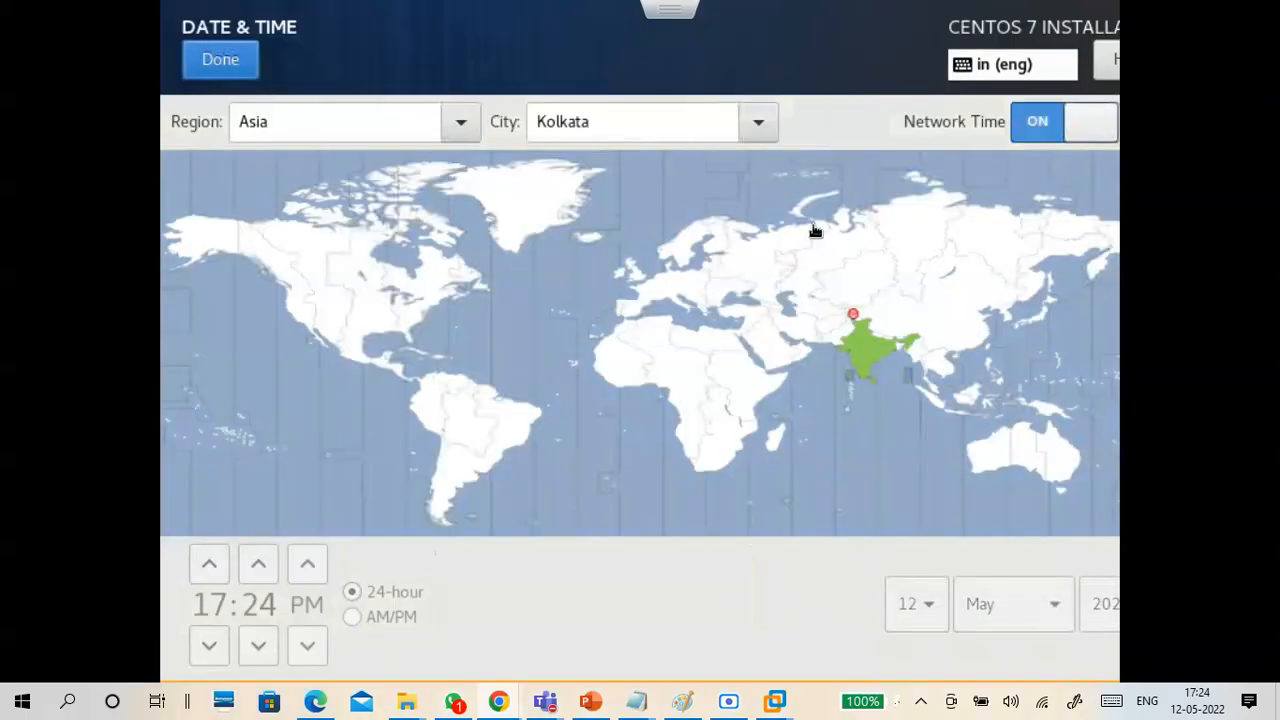
pyautogui.click(240, 60)
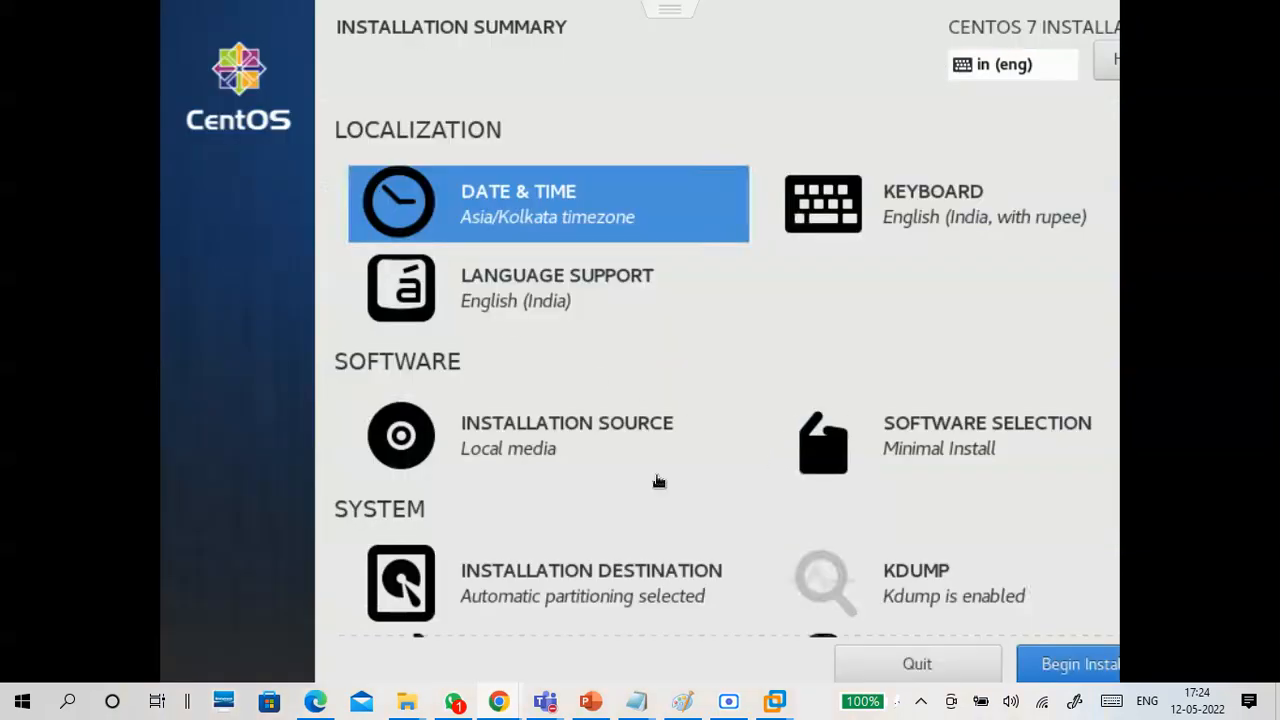
pyautogui.scroll(-2, 700, 490)
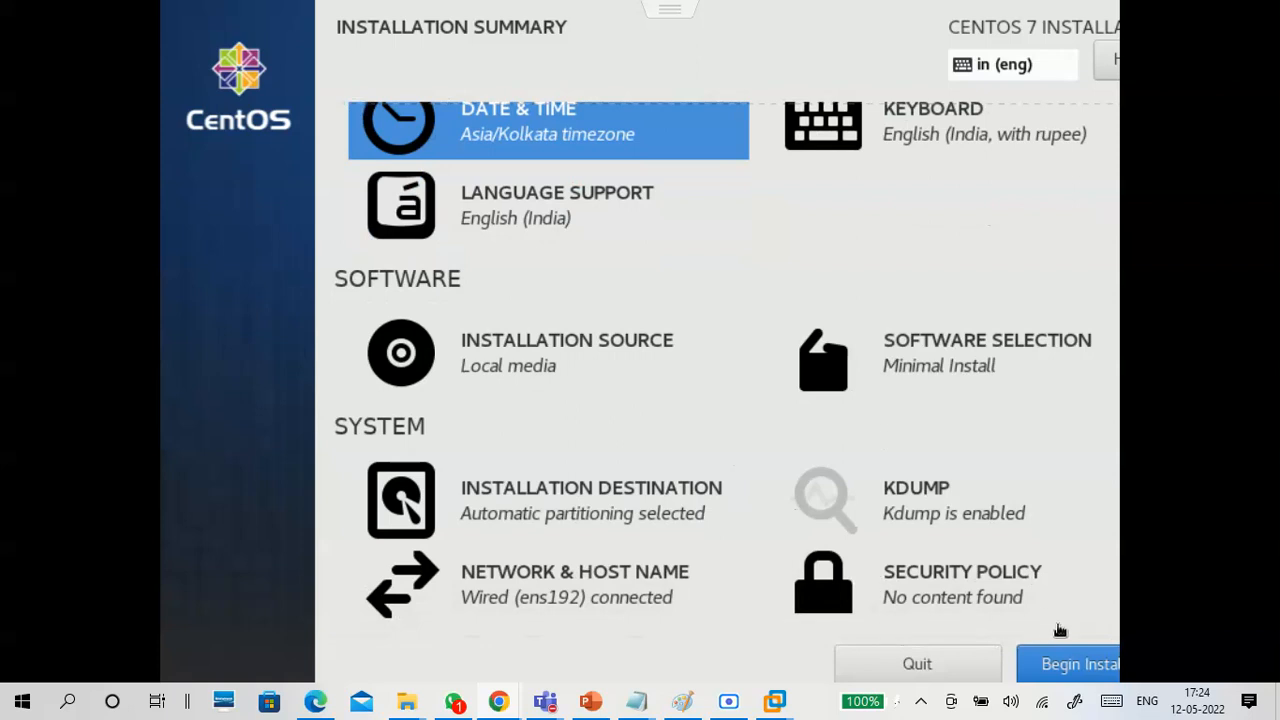
pyautogui.click(1068, 666)
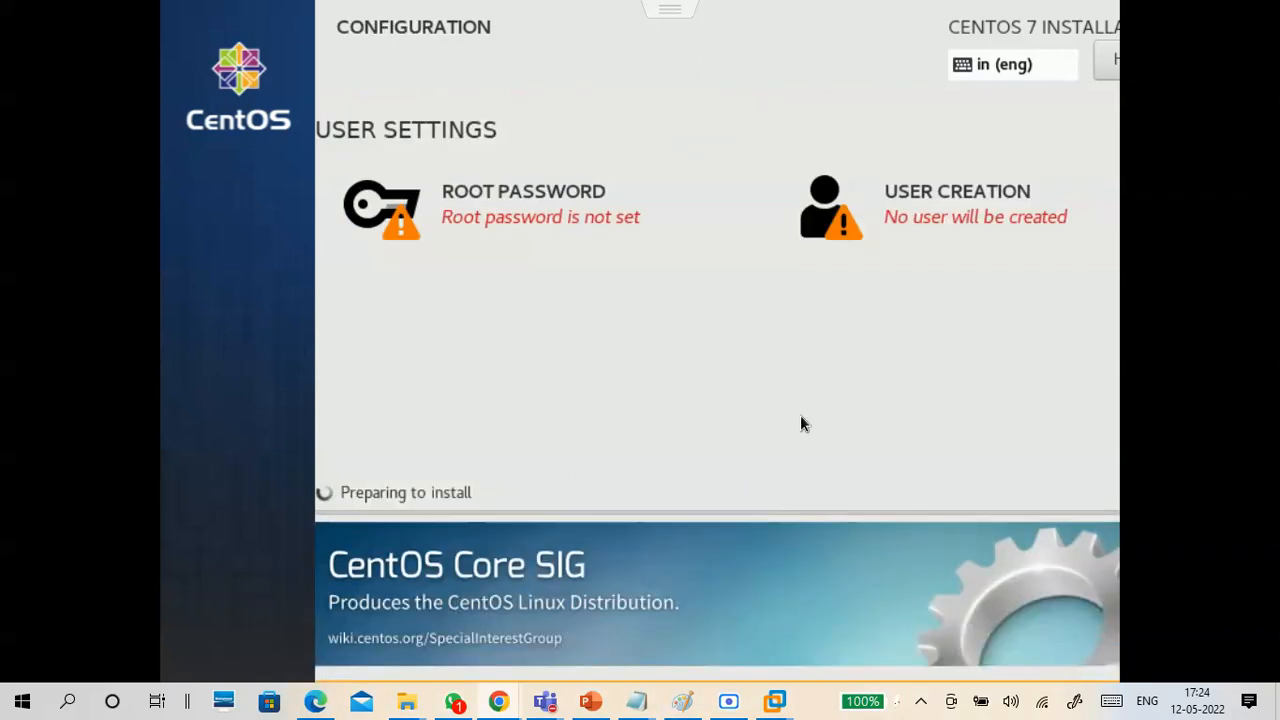
# Enter and confirm the root password, accepting it despite its weak rating.
pyautogui.click(543, 214)
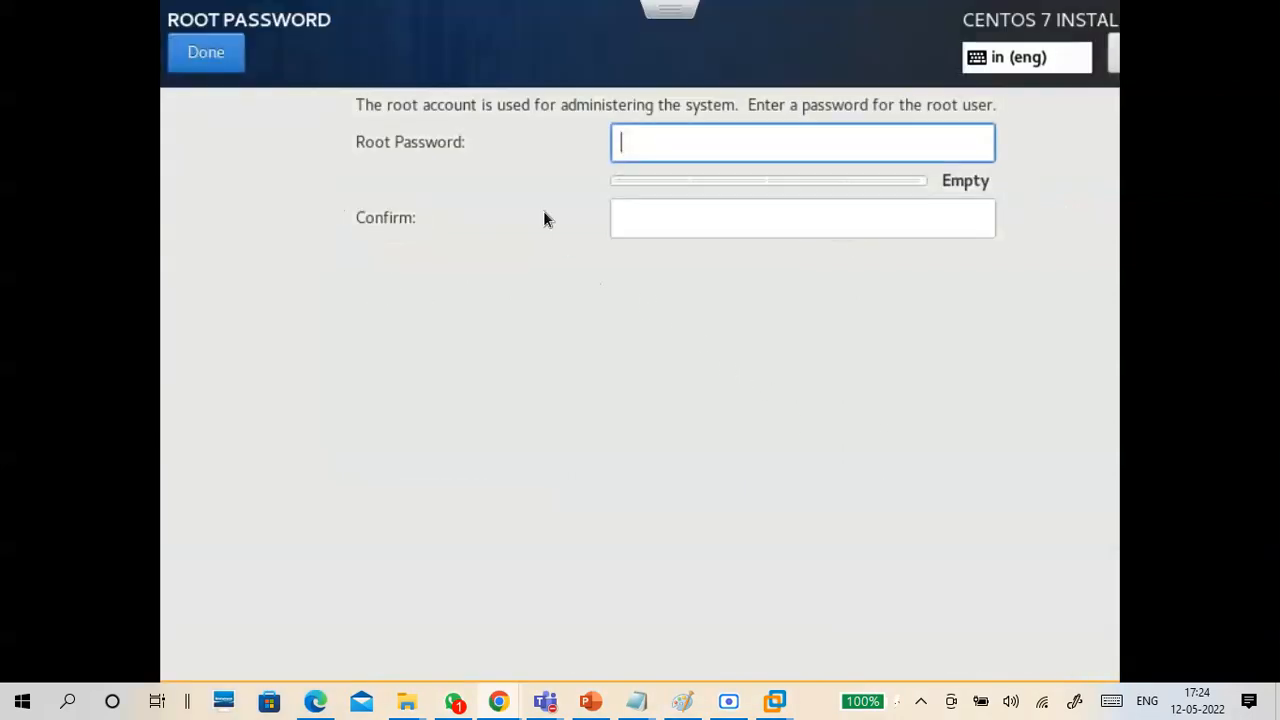
pyautogui.write('••••••')
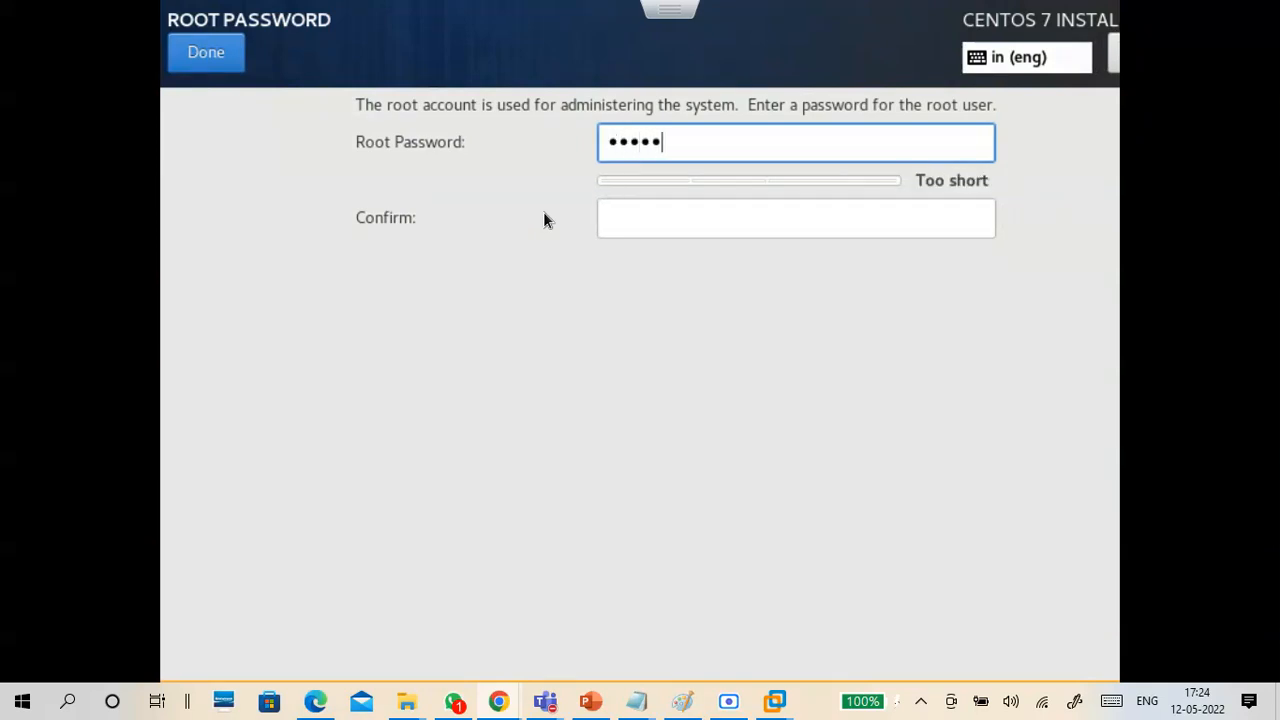
pyautogui.write('•••')
pyautogui.press('Tab')
pyautogui.write('••••')
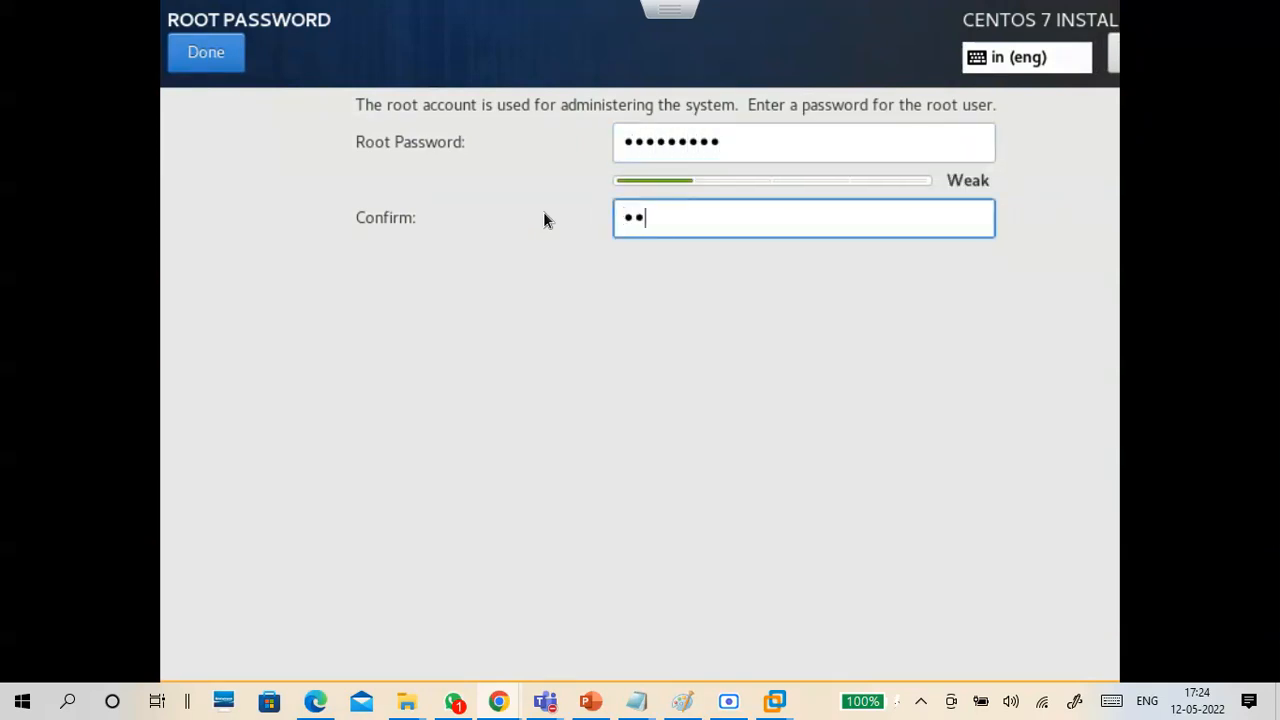
pyautogui.write('•••••')
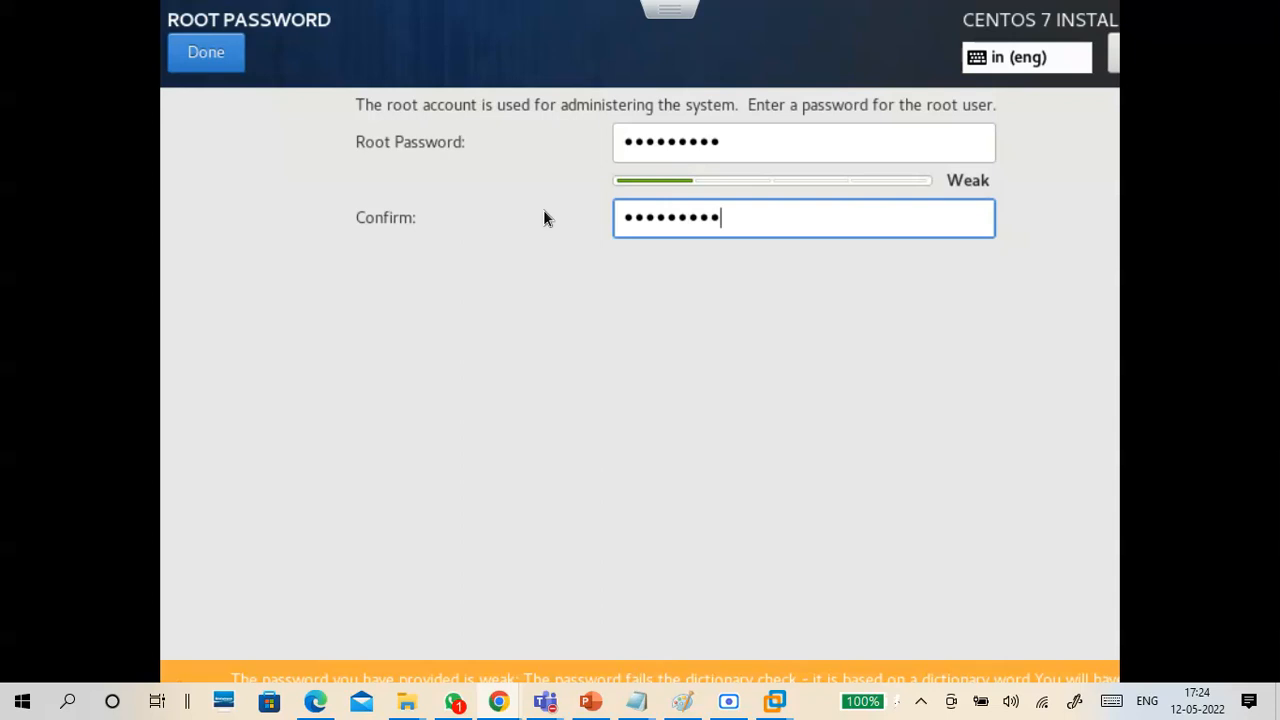
pyautogui.click(215, 54)
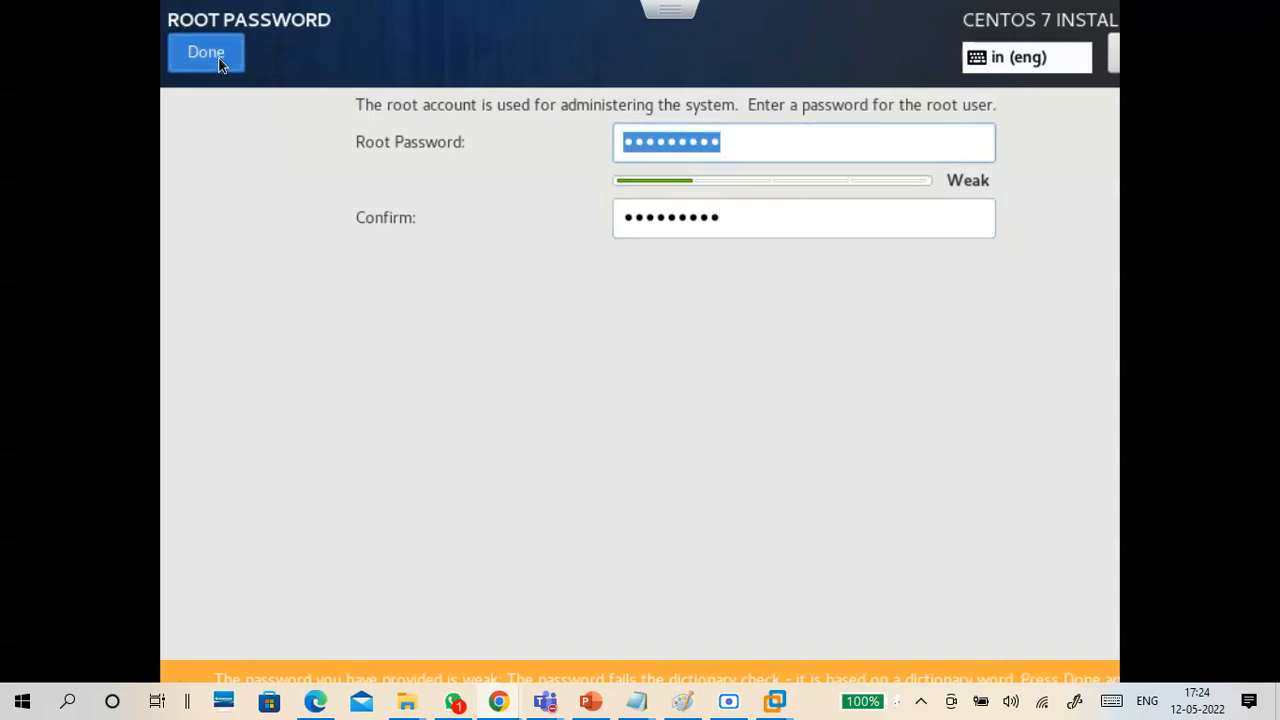
pyautogui.click(218, 60)
# Start creating a user account with user17a as the full name and user name.
pyautogui.click(951, 220)
pyautogui.write('stu')
pyautogui.press('BackSpace')
pyautogui.press('BackSpace')
pyautogui.press('BackSpace')
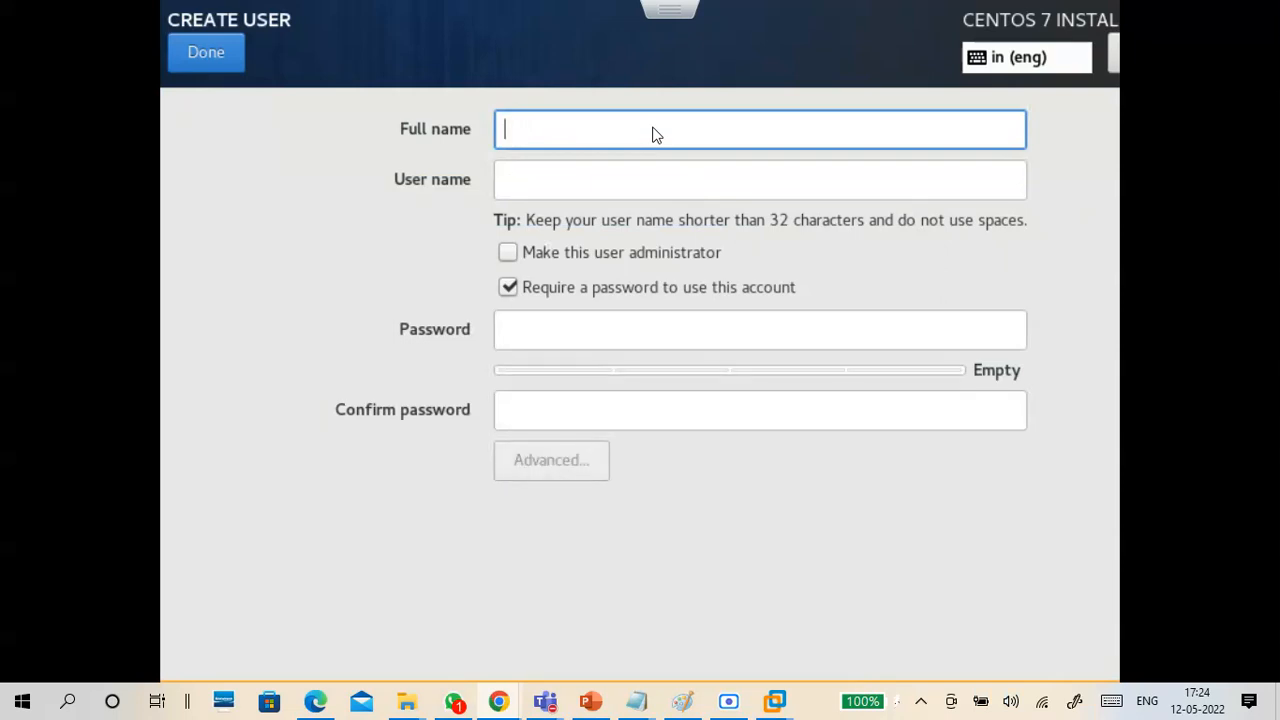
pyautogui.write('s')
pyautogui.press('BackSpace')
pyautogui.write('user')
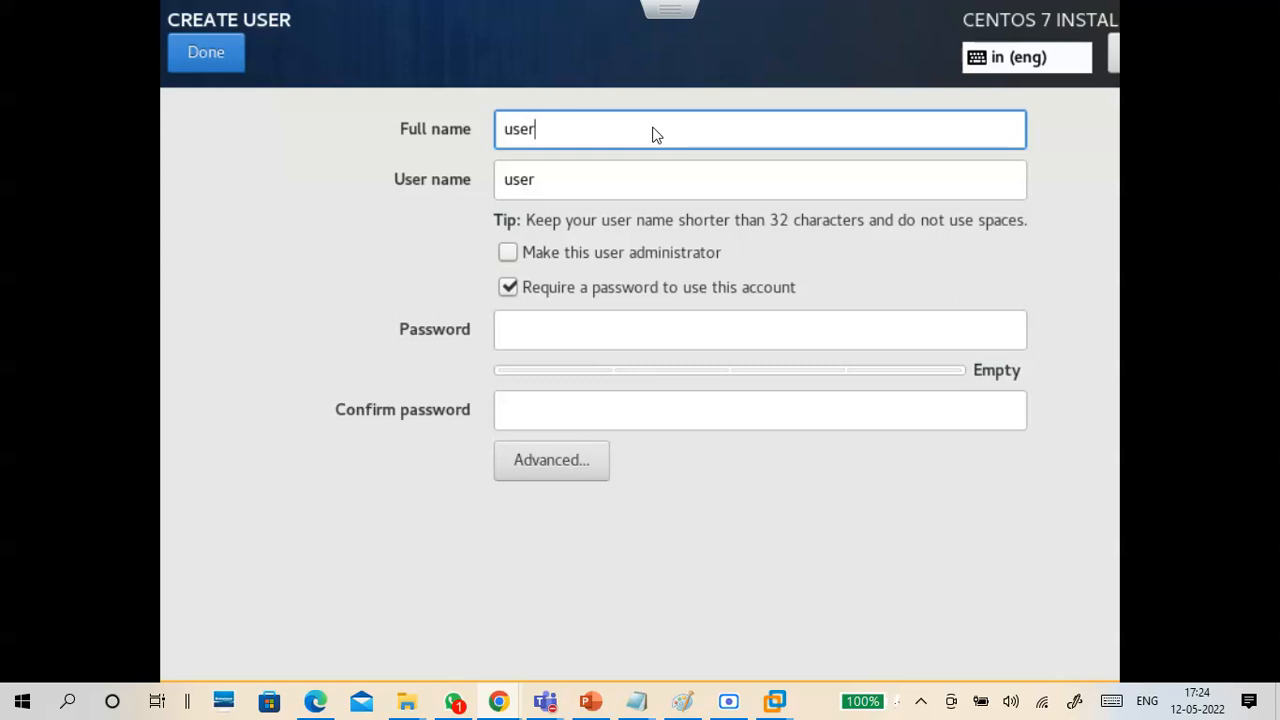
pyautogui.write('17a')
# Enter and confirm the new user's account password, and finish the user creation.
pyautogui.click(693, 326)
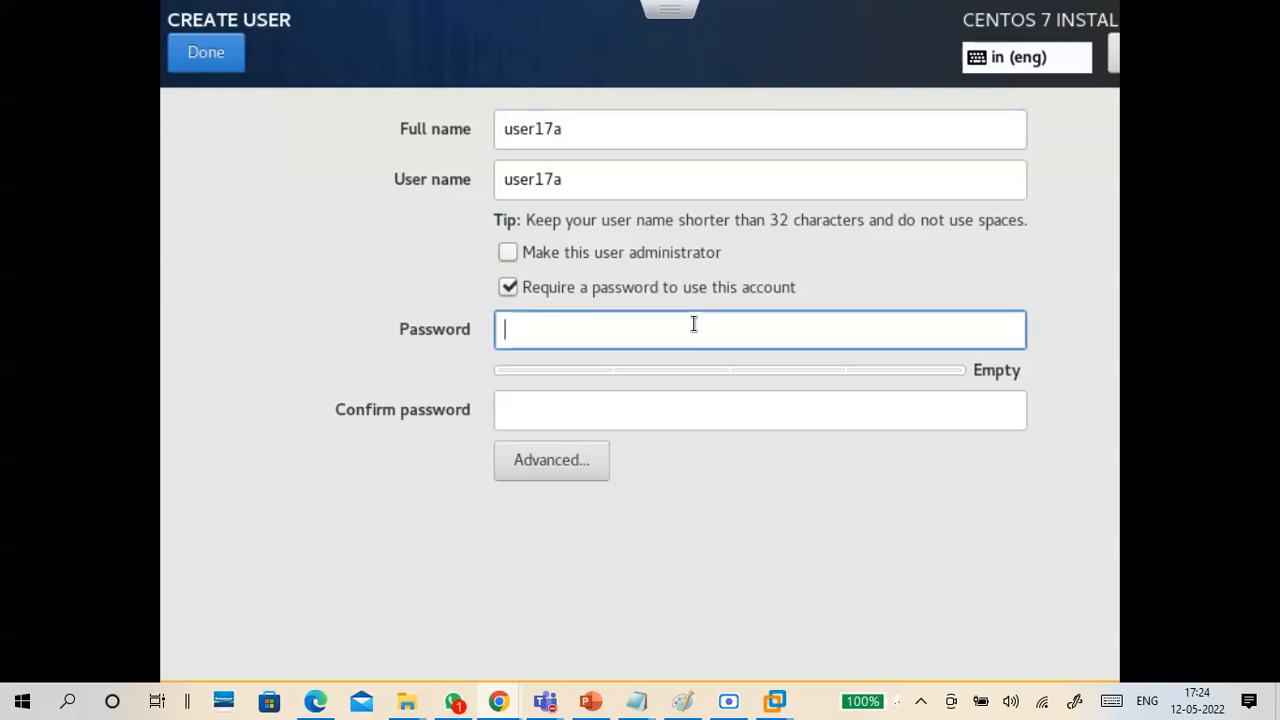
pyautogui.write('••••••')
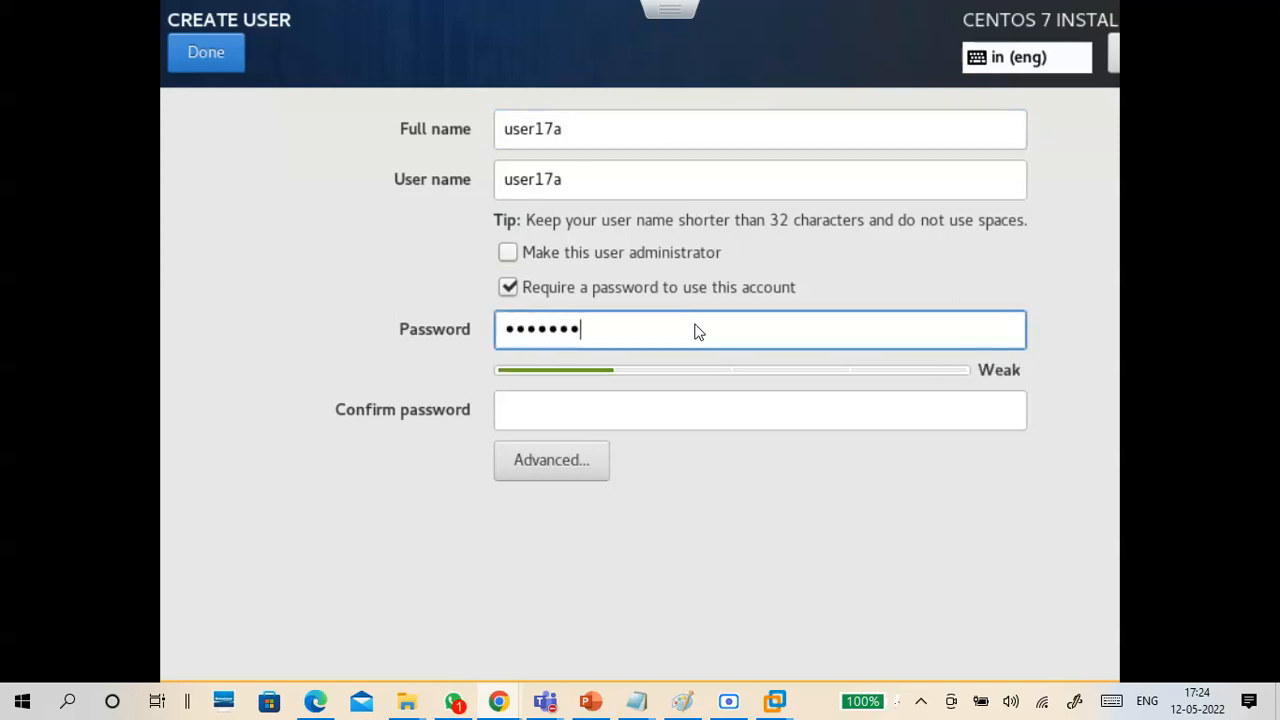
pyautogui.press('Tab')
pyautogui.write('•••••••')
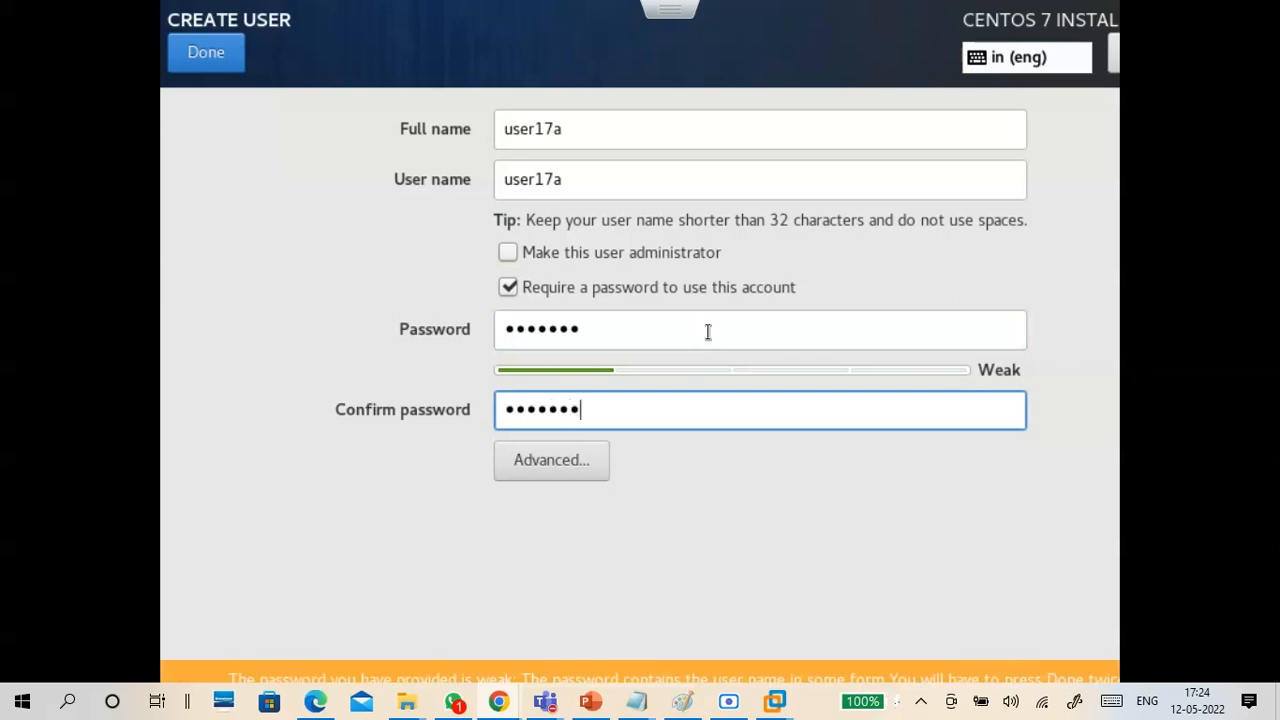
pyautogui.click(218, 55)
pyautogui.click(226, 61)
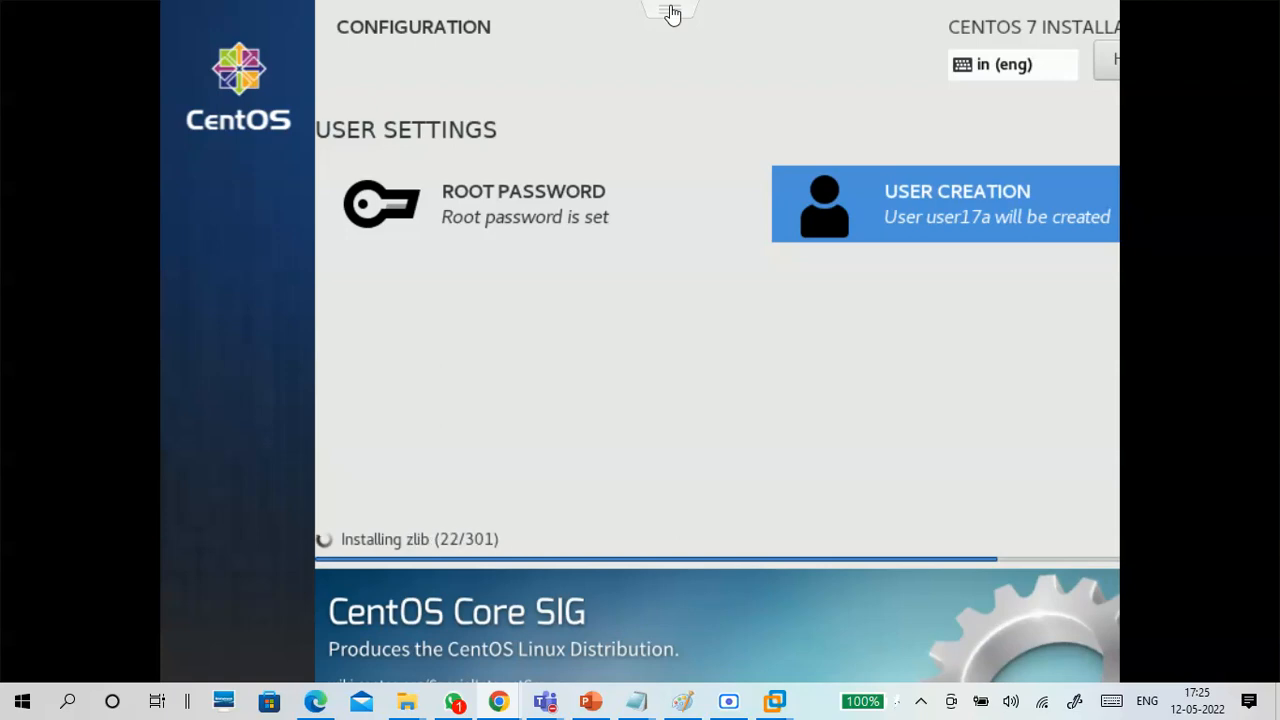
# Exit the full-screen view of the B17vm1 console and close the console window.
pyautogui.click(637, 73)
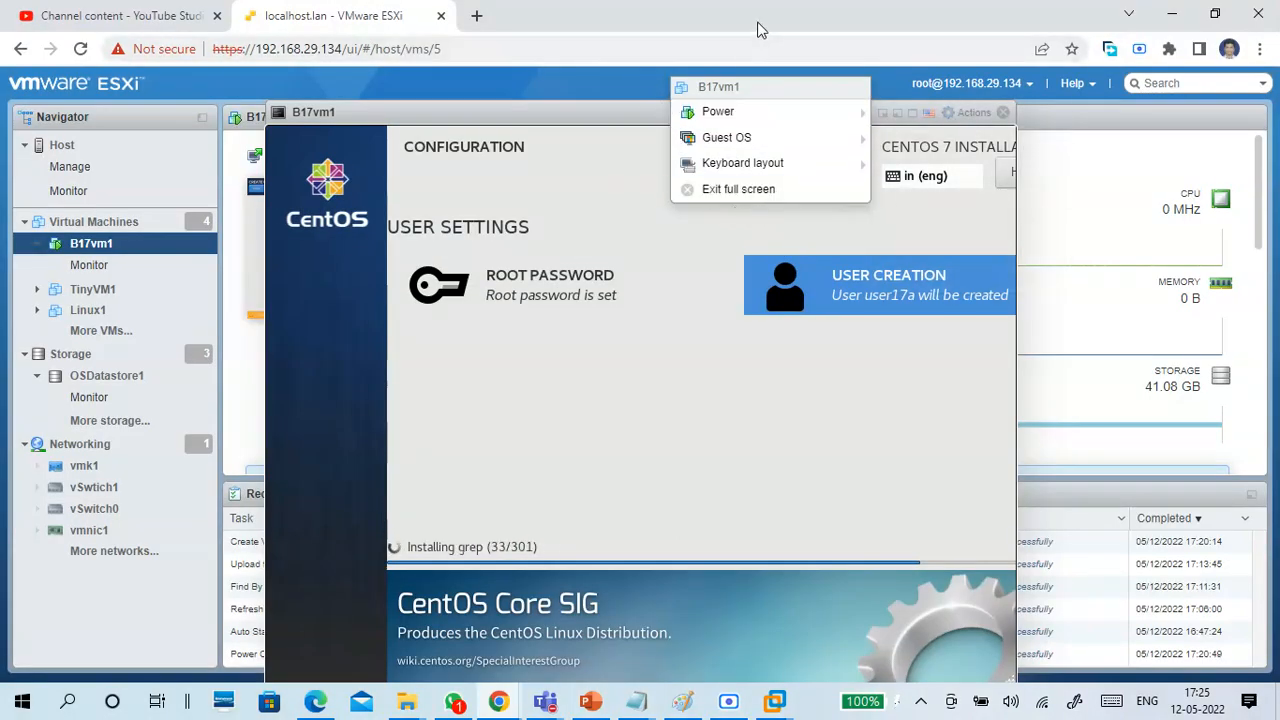
pyautogui.moveTo(546, 115); pyautogui.dragTo(504, 112)
pyautogui.click(649, 80)
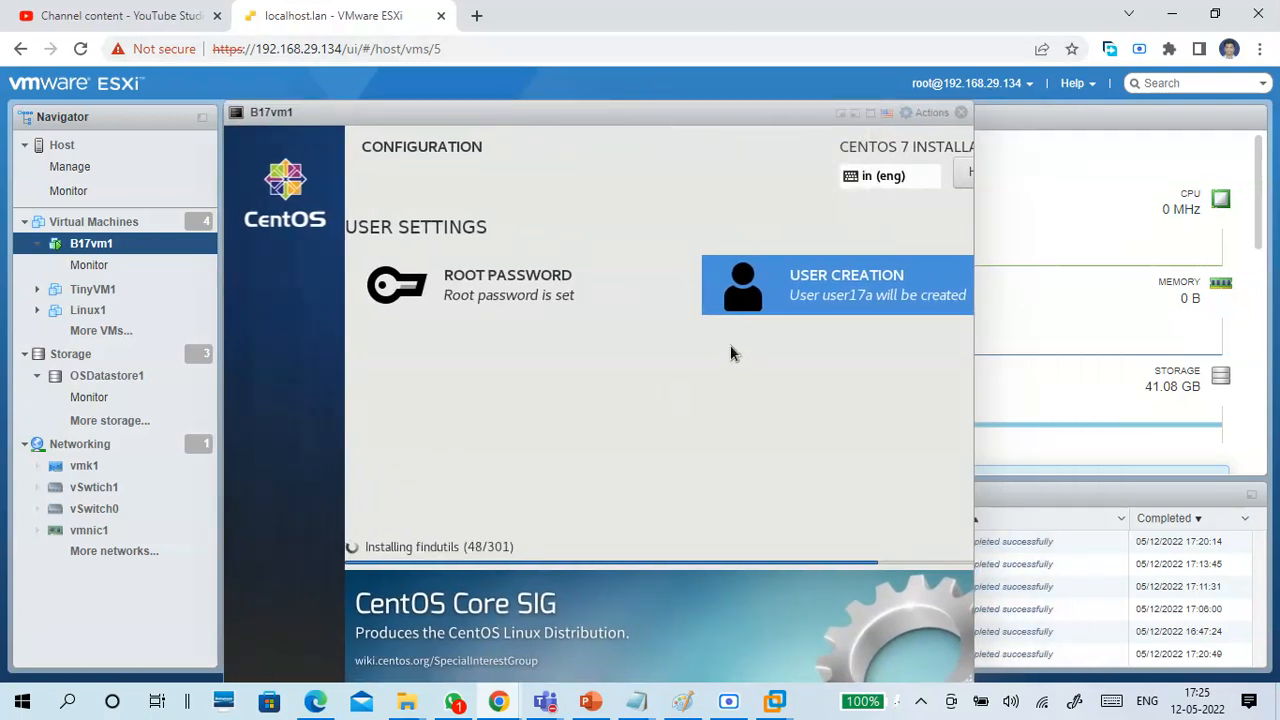
pyautogui.click(960, 112)
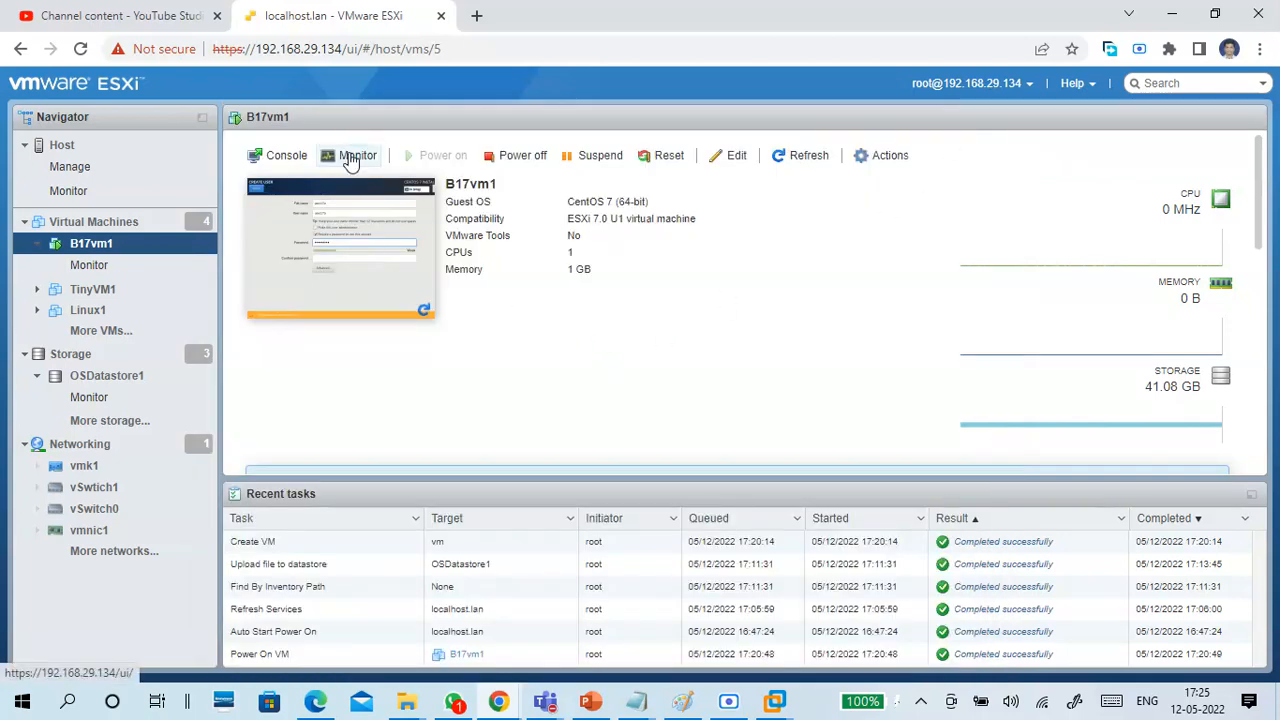
# View B17vm1's performance chart and event list, and return to the virtual machine's overview.
pyautogui.click(352, 160)
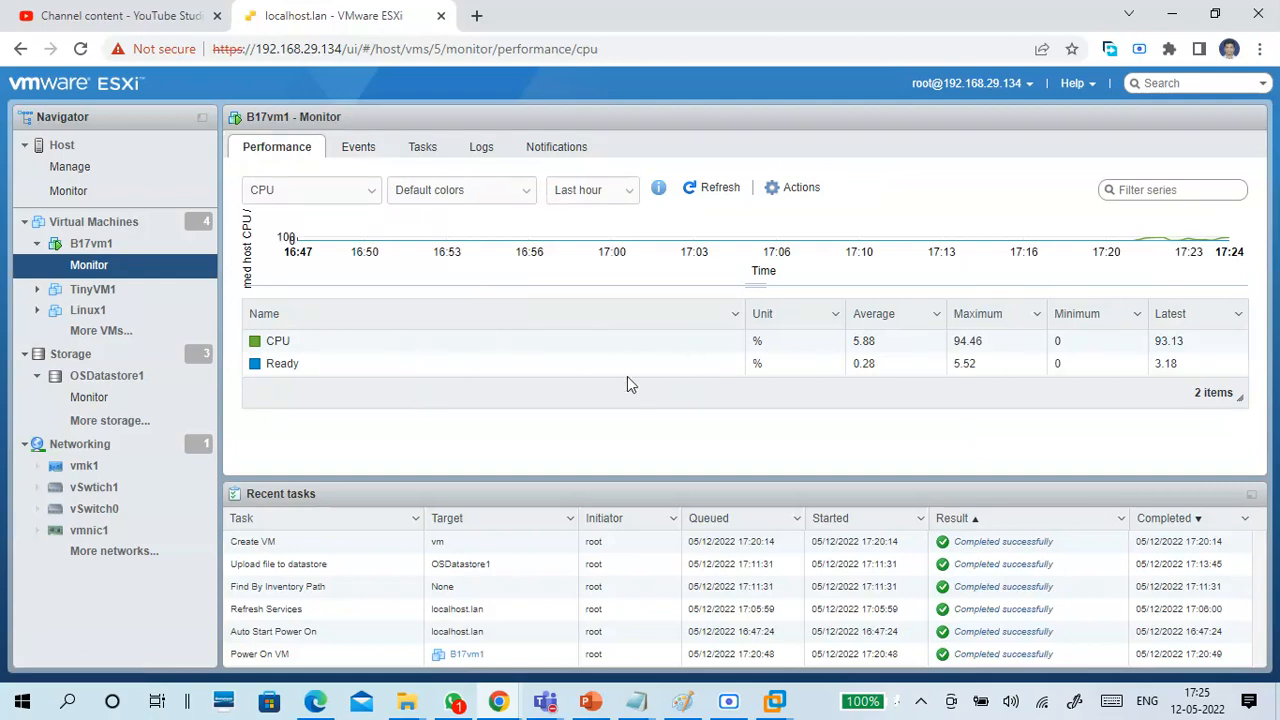
pyautogui.click(352, 156)
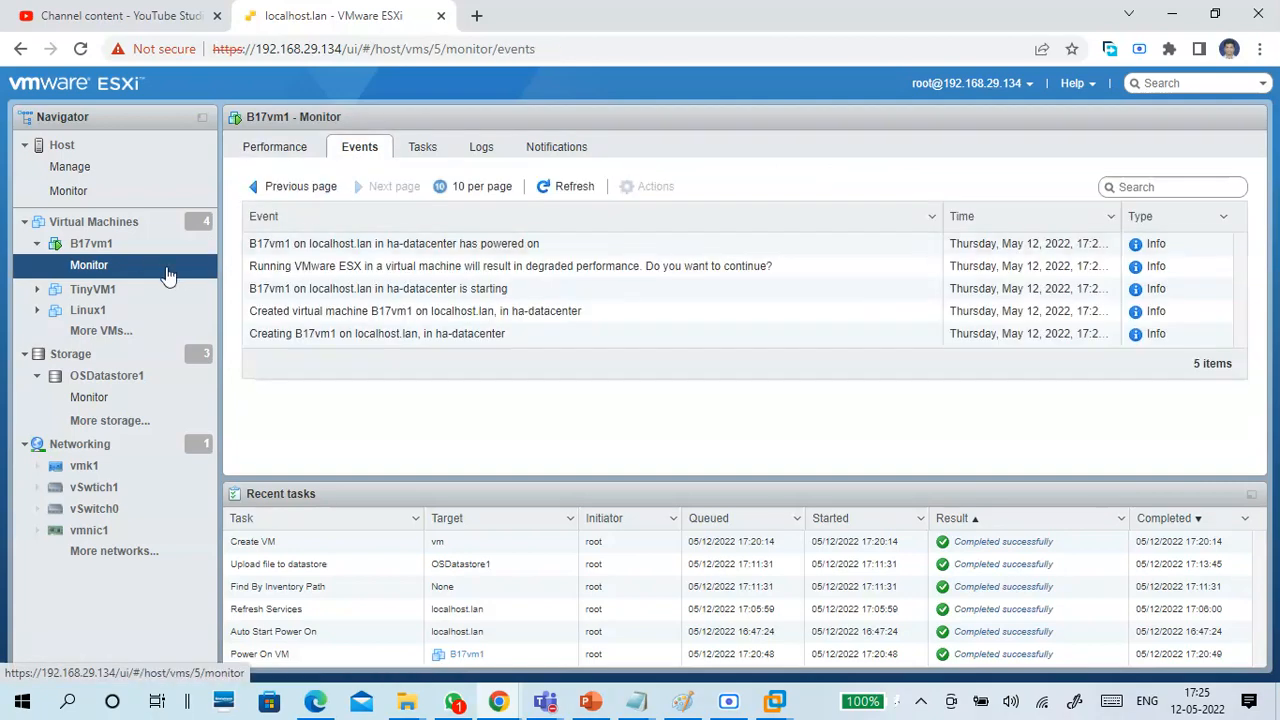
pyautogui.click(118, 246)
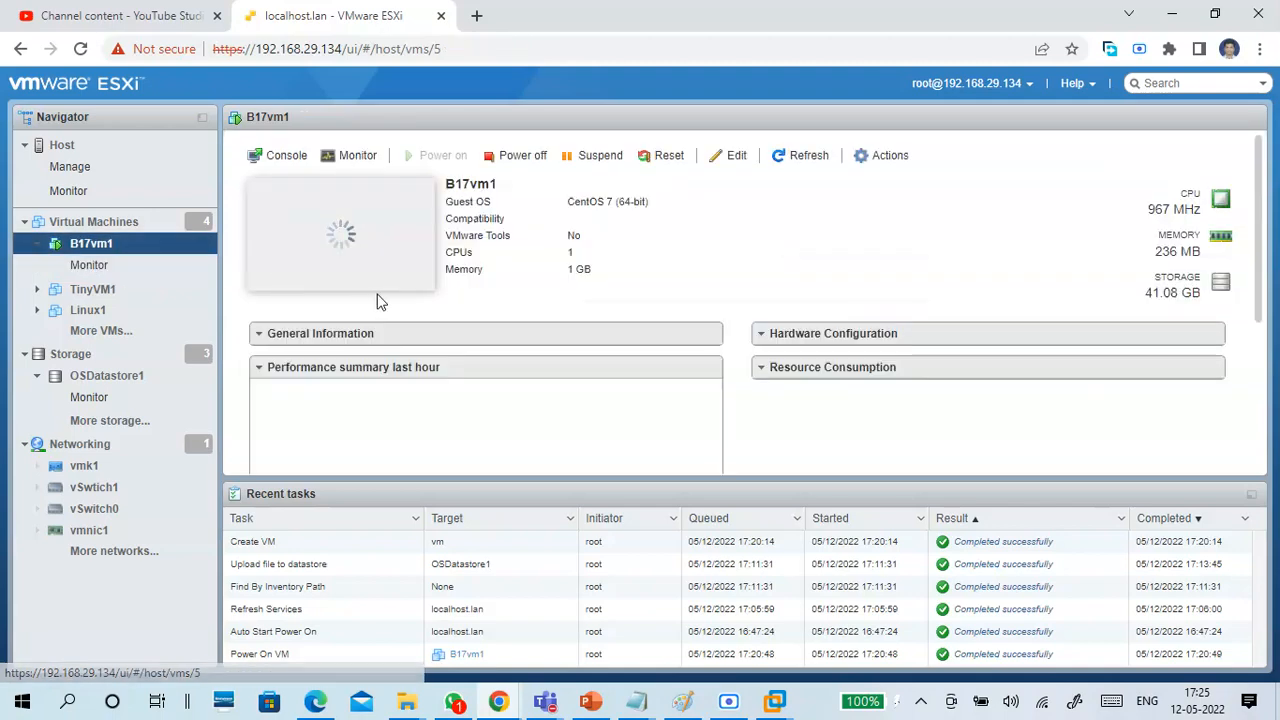
# Open the B17vm1 browser console to check the CentOS installation progress, and close it again.
pyautogui.click(283, 157)
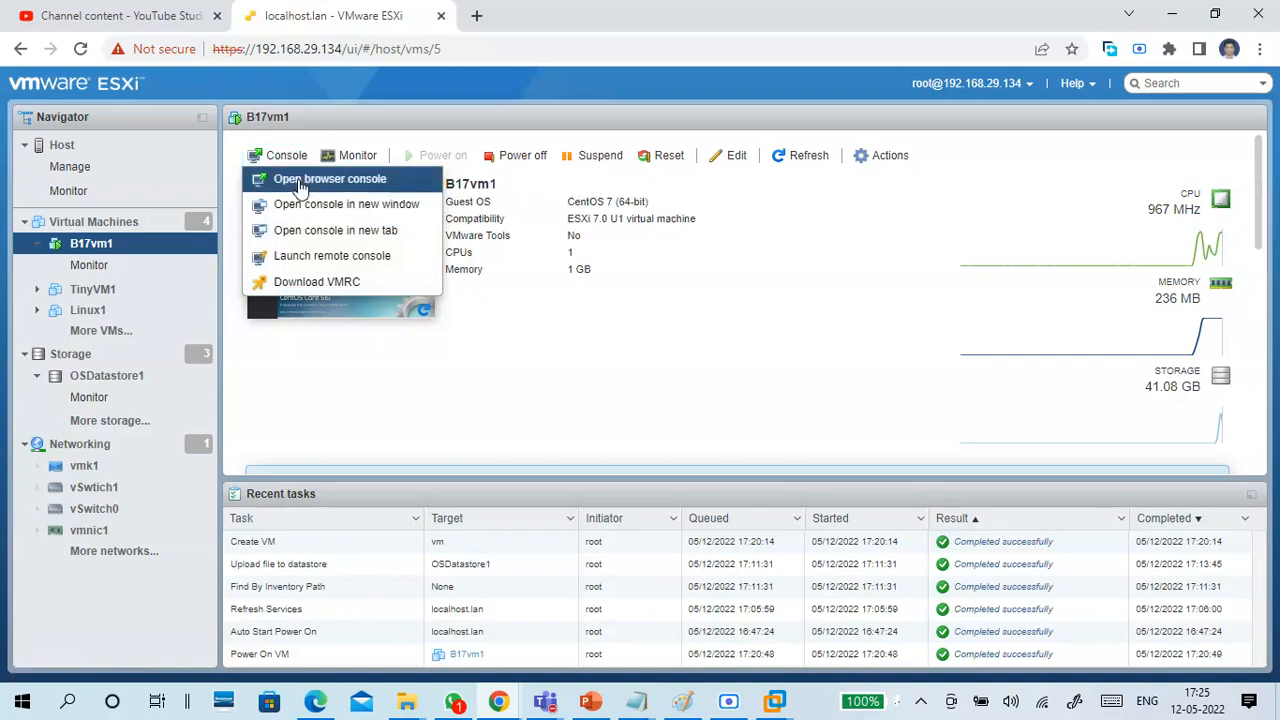
pyautogui.click(299, 184)
pyautogui.moveTo(553, 136); pyautogui.dragTo(703, 112)
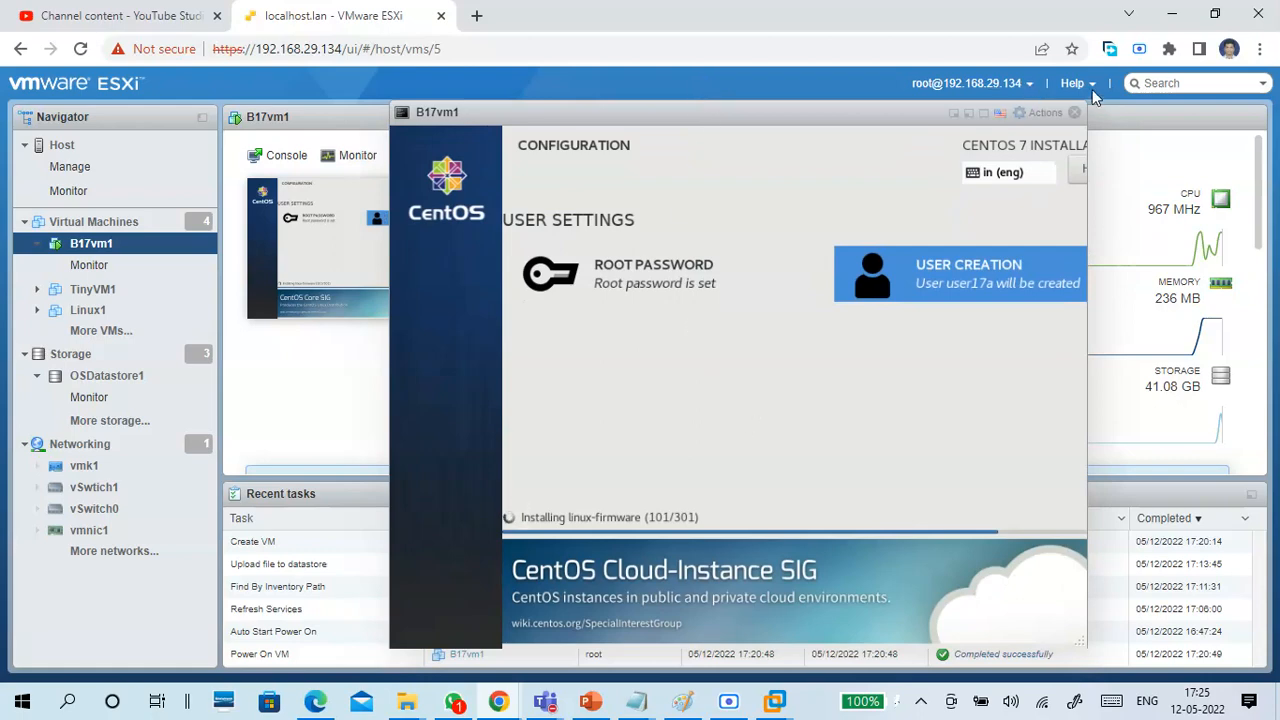
pyautogui.click(1074, 112)
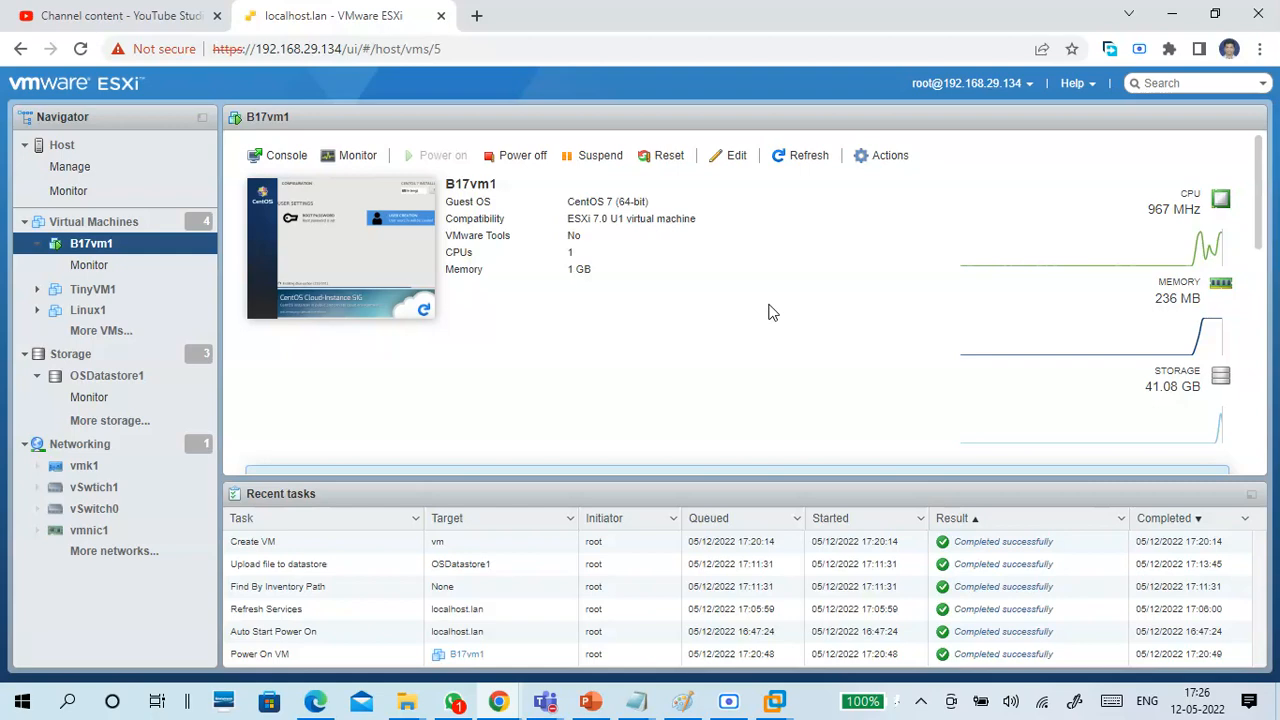
# Switch to Paint to review the type 1 virtualization diagram, and return to the ESXi browser window.
pyautogui.click(686, 700)
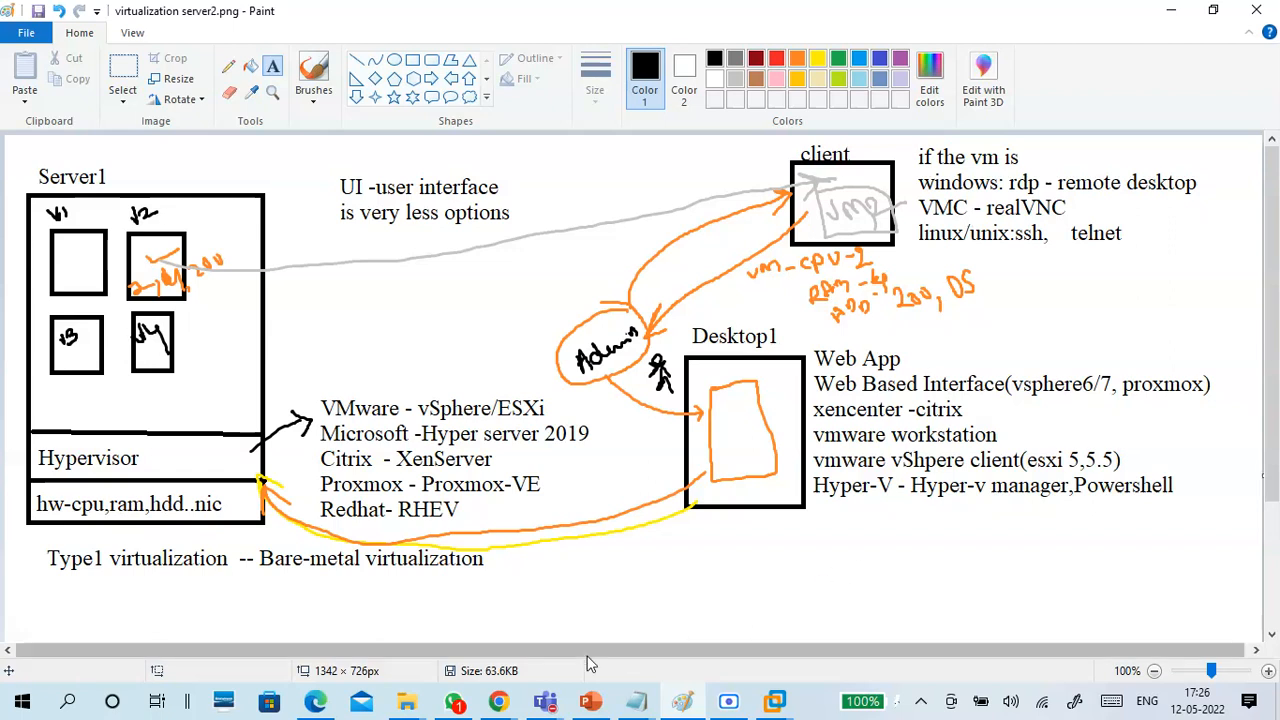
pyautogui.moveTo(498, 700)
pyautogui.click(400, 625)
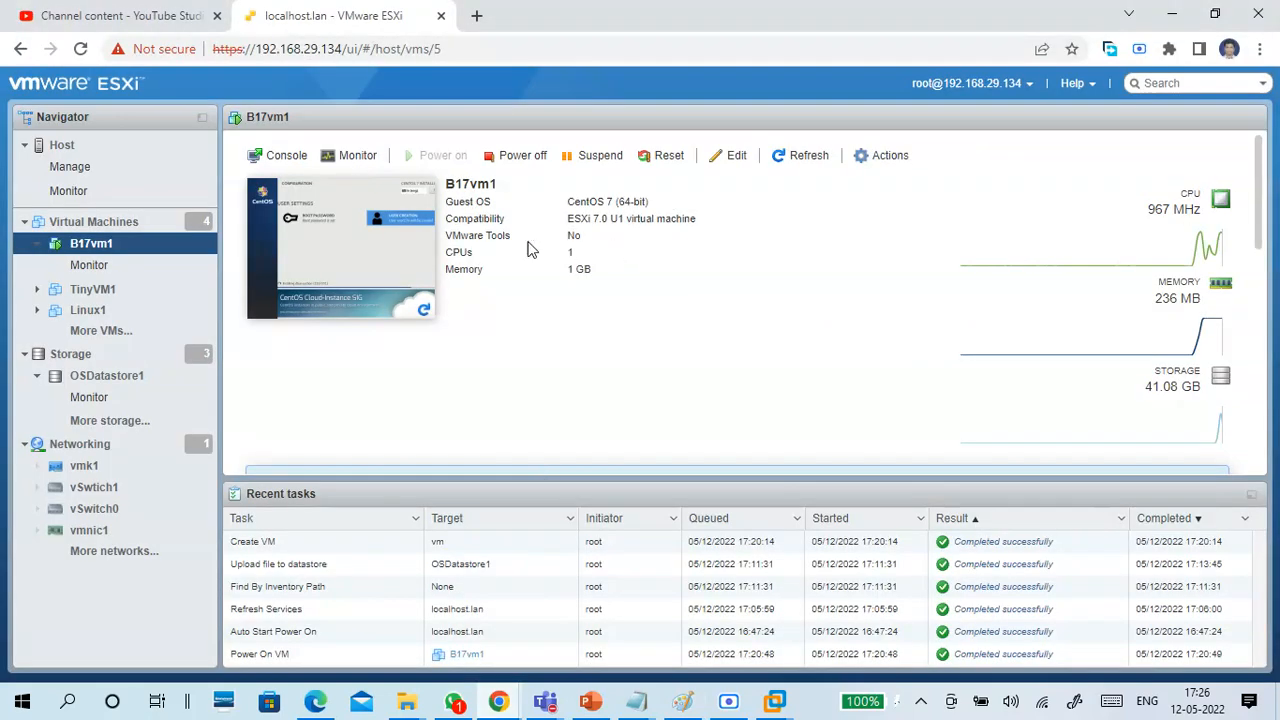
# Reopen the B17vm1 console from its preview and reposition the window to follow the installation progress.
pyautogui.click(403, 242)
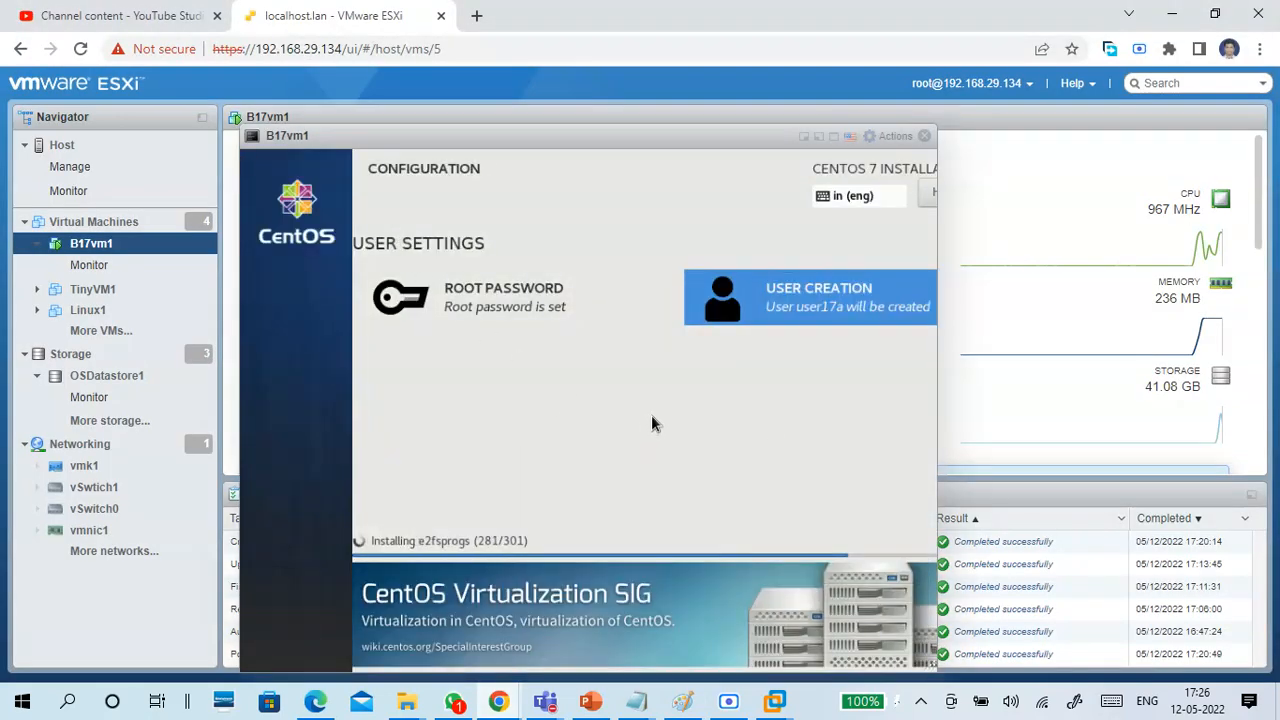
pyautogui.moveTo(622, 134); pyautogui.dragTo(690, 111)
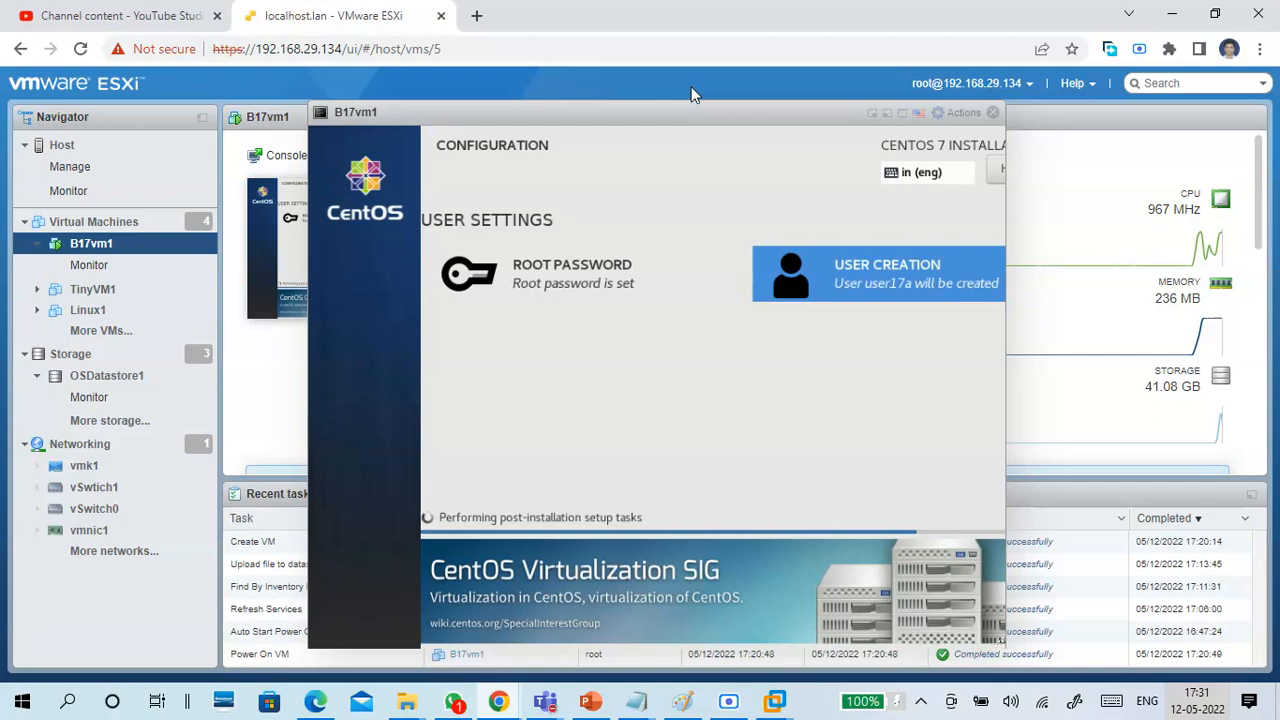
# Close the B17vm1 console, reopen it from the virtual machine's preview, and reposition its window to check the post-installation setup.
pyautogui.moveTo(708, 107); pyautogui.dragTo(698, 115)
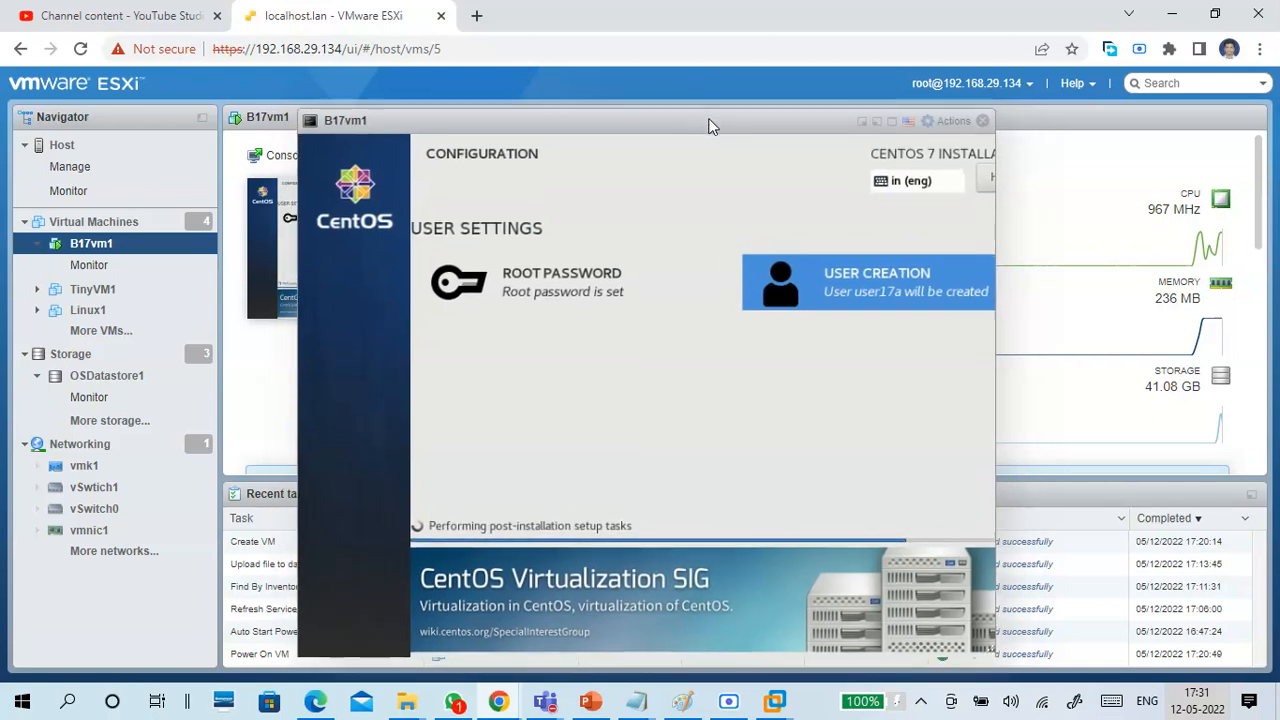
pyautogui.click(982, 120)
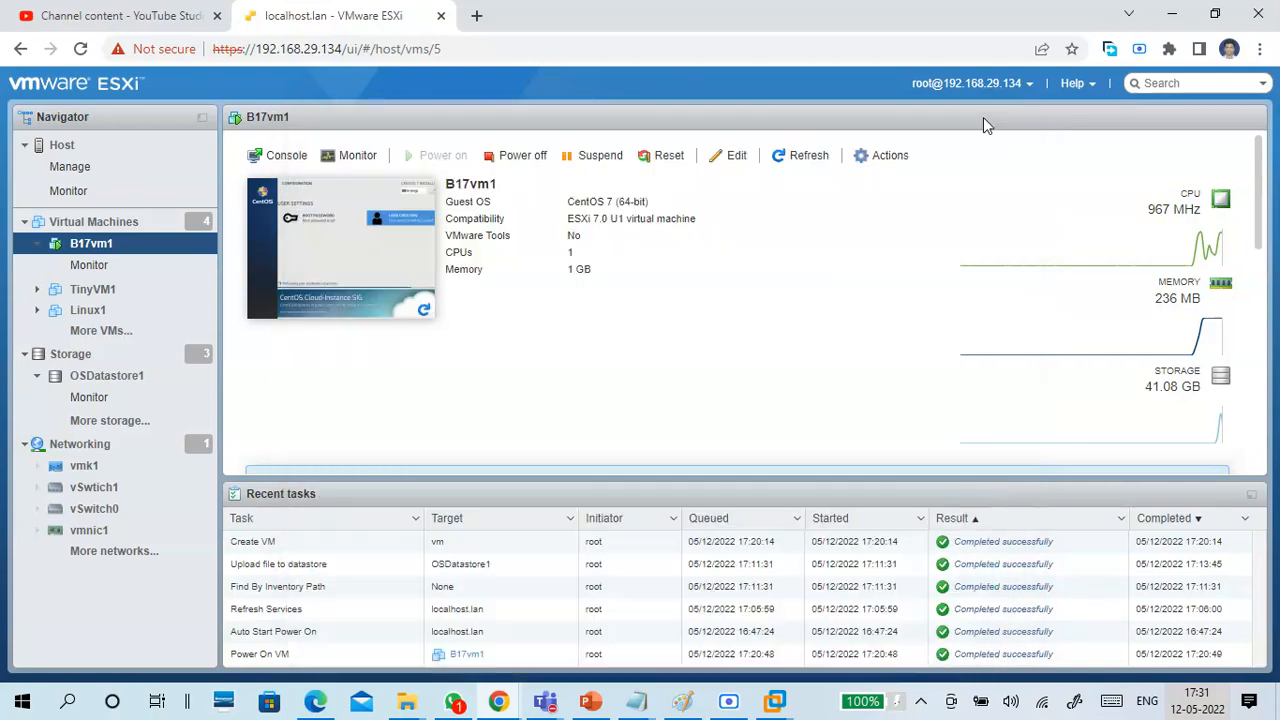
pyautogui.click(384, 222)
pyautogui.moveTo(698, 146); pyautogui.dragTo(776, 137)
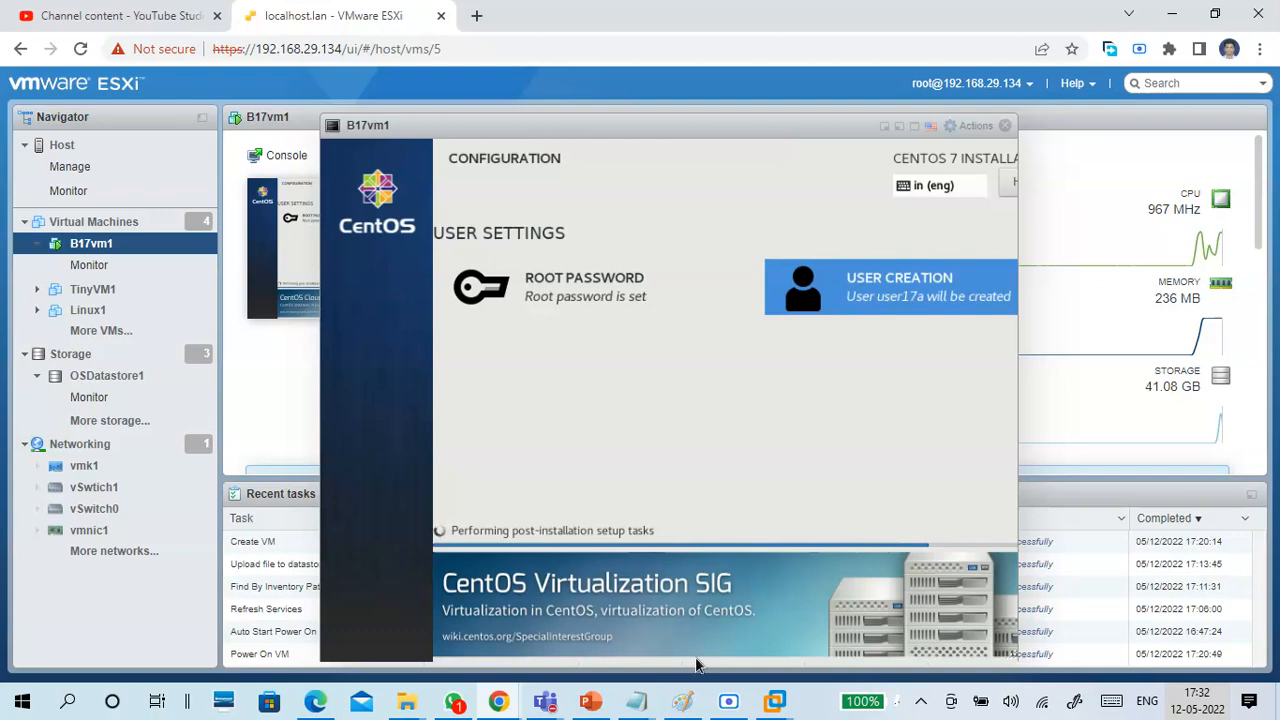
pyautogui.click(728, 700)
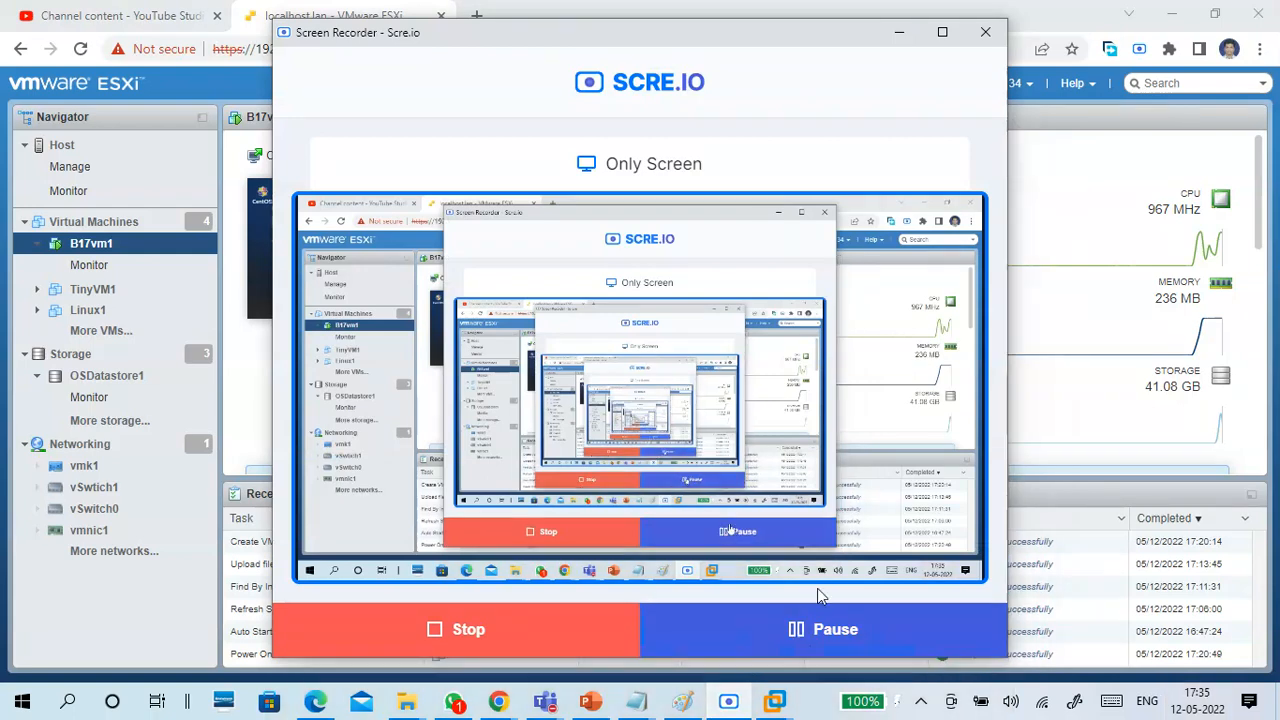
pyautogui.click(899, 32)
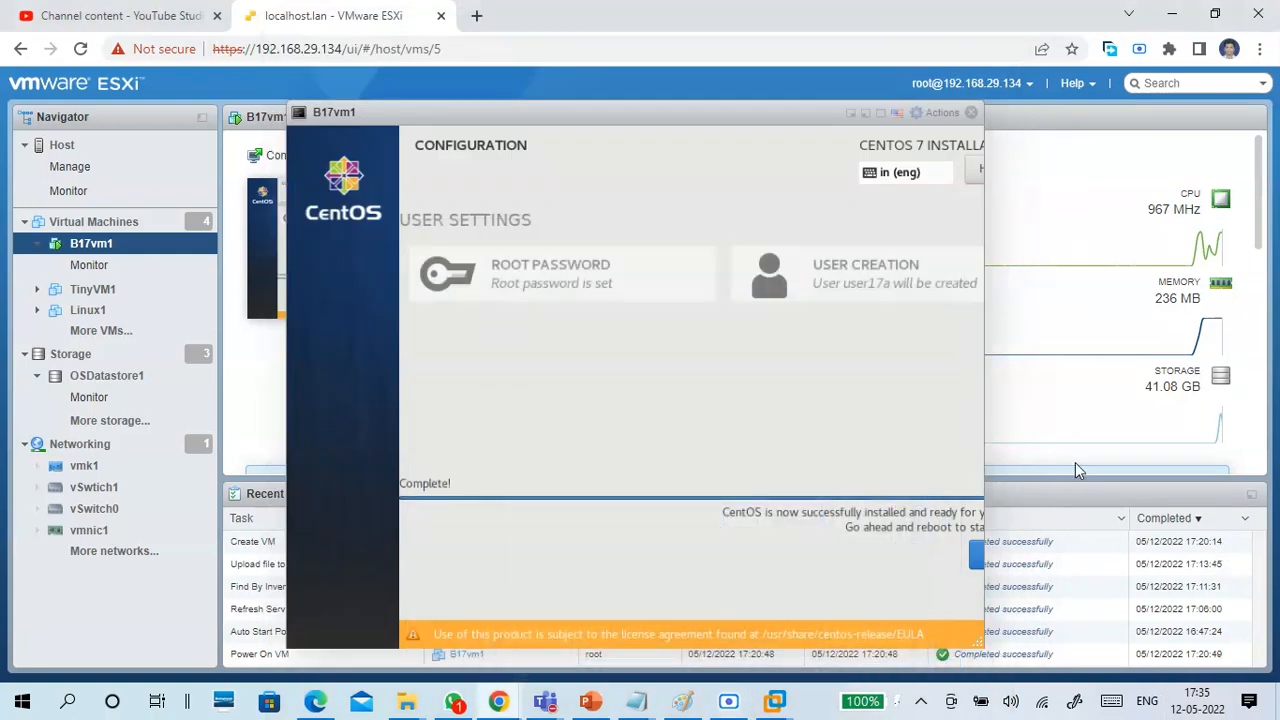
# Move and widen the B17vm1 console window to reach the installer's reboot option, and reboot into the installed CentOS 7.
pyautogui.moveTo(755, 125); pyautogui.dragTo(638, 125)
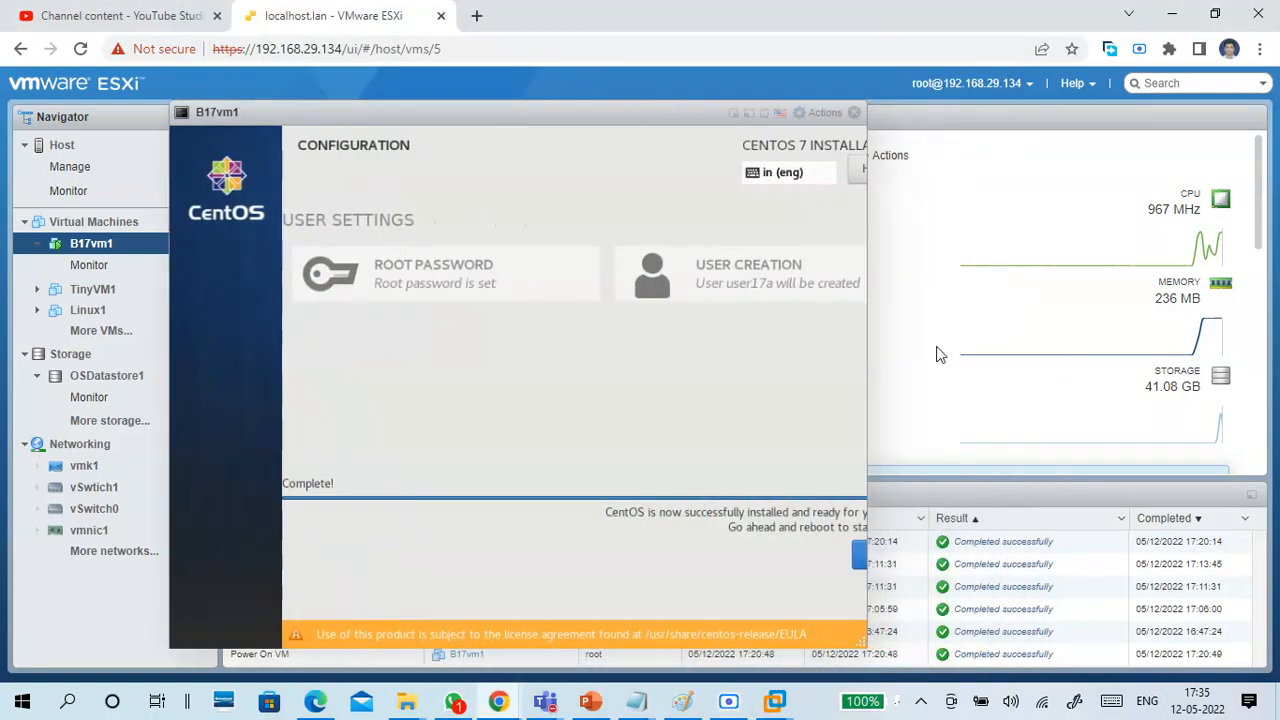
pyautogui.click(1245, 541)
pyautogui.moveTo(866, 647); pyautogui.dragTo(968, 645)
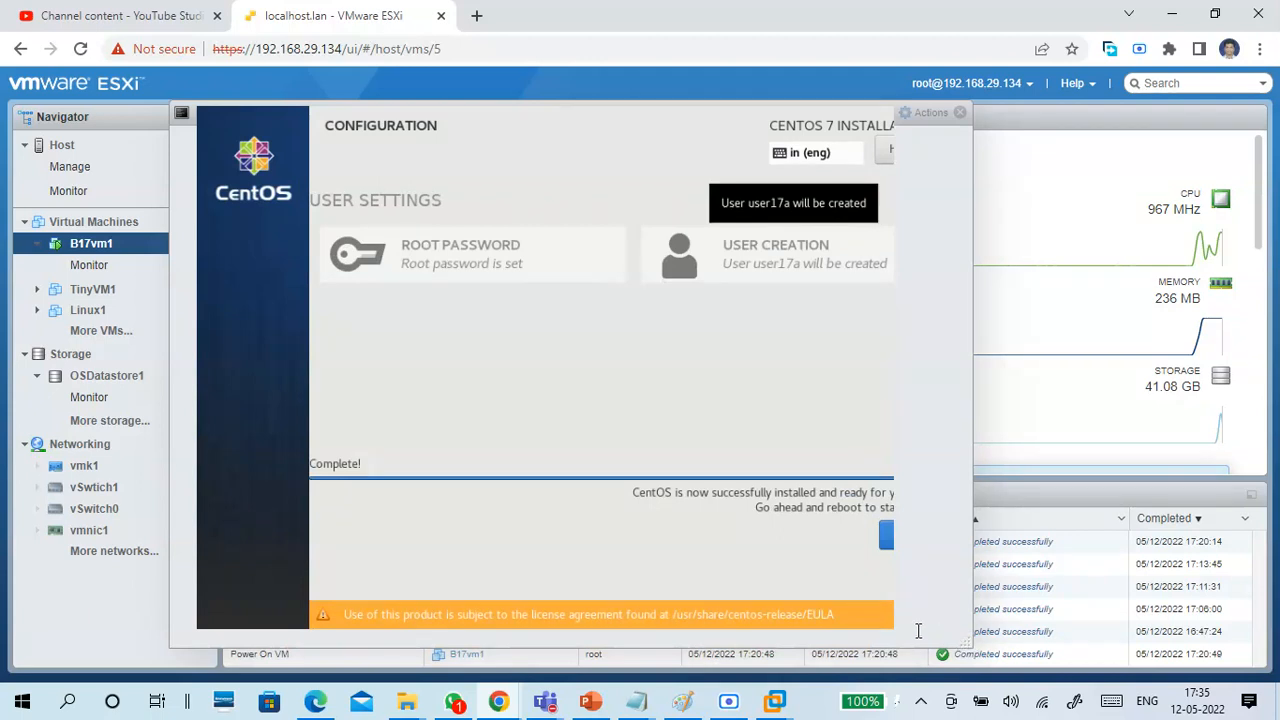
pyautogui.click(885, 537)
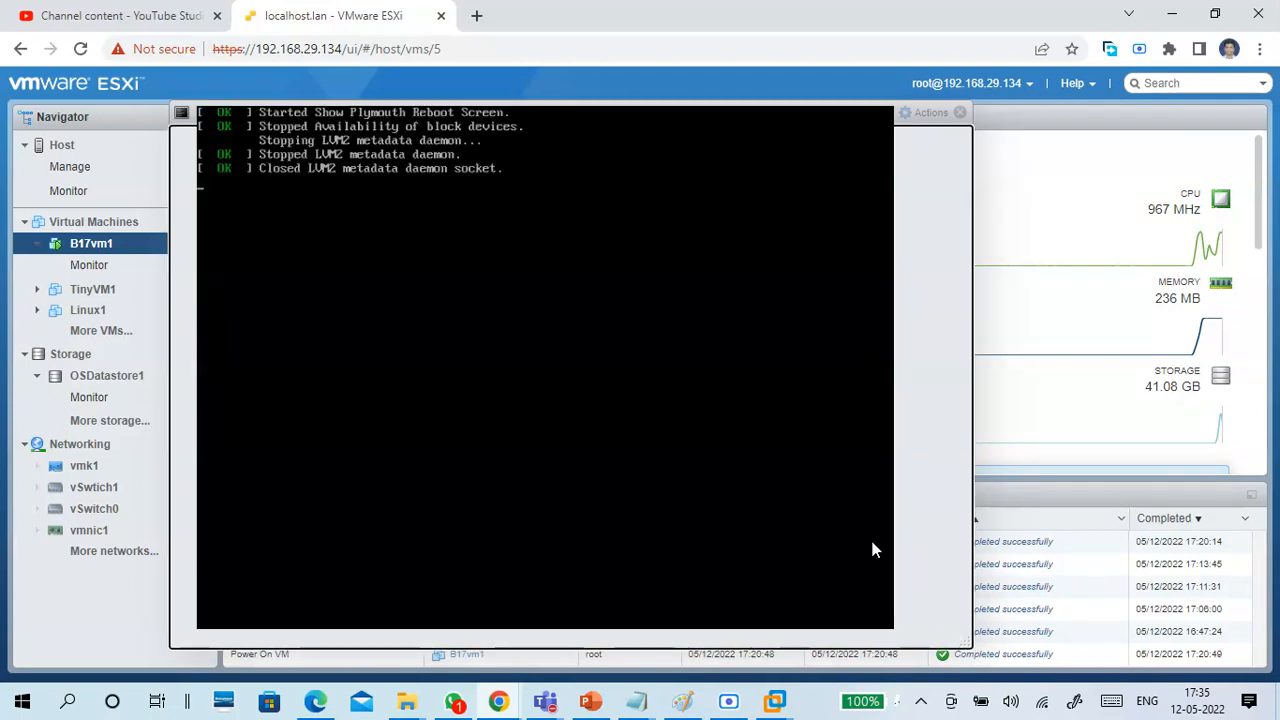
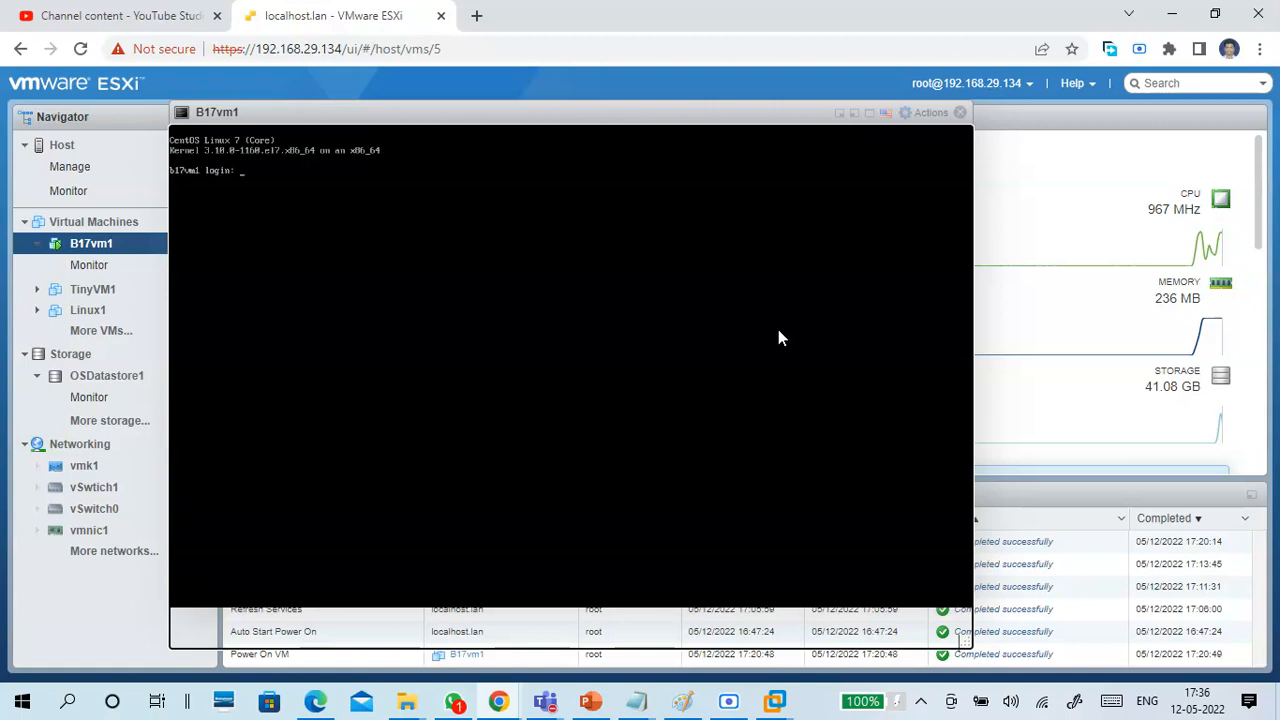
# Log in to the CentOS 7 console of B17vm1 as root with the account password.
pyautogui.write('oo')
pyautogui.press('Return')
pyautogui.press('Return')
pyautogui.press('Return')
pyautogui.press('Return')
pyautogui.press('Return')
pyautogui.press('Return')
# Query the virtual machine's network configuration with ifconfig and ip addr, and close the B17vm1 console.
pyautogui.write('lfc')
pyautogui.write('on')
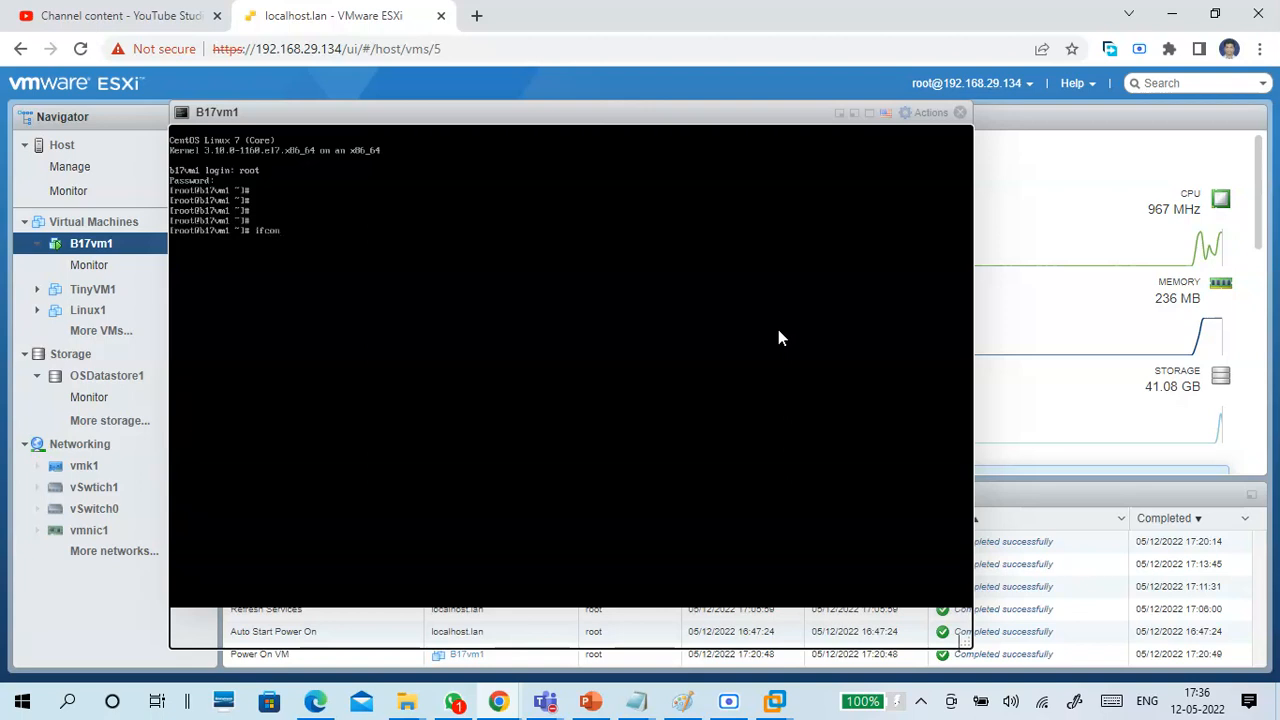
pyautogui.write('fig')
pyautogui.press('Return')
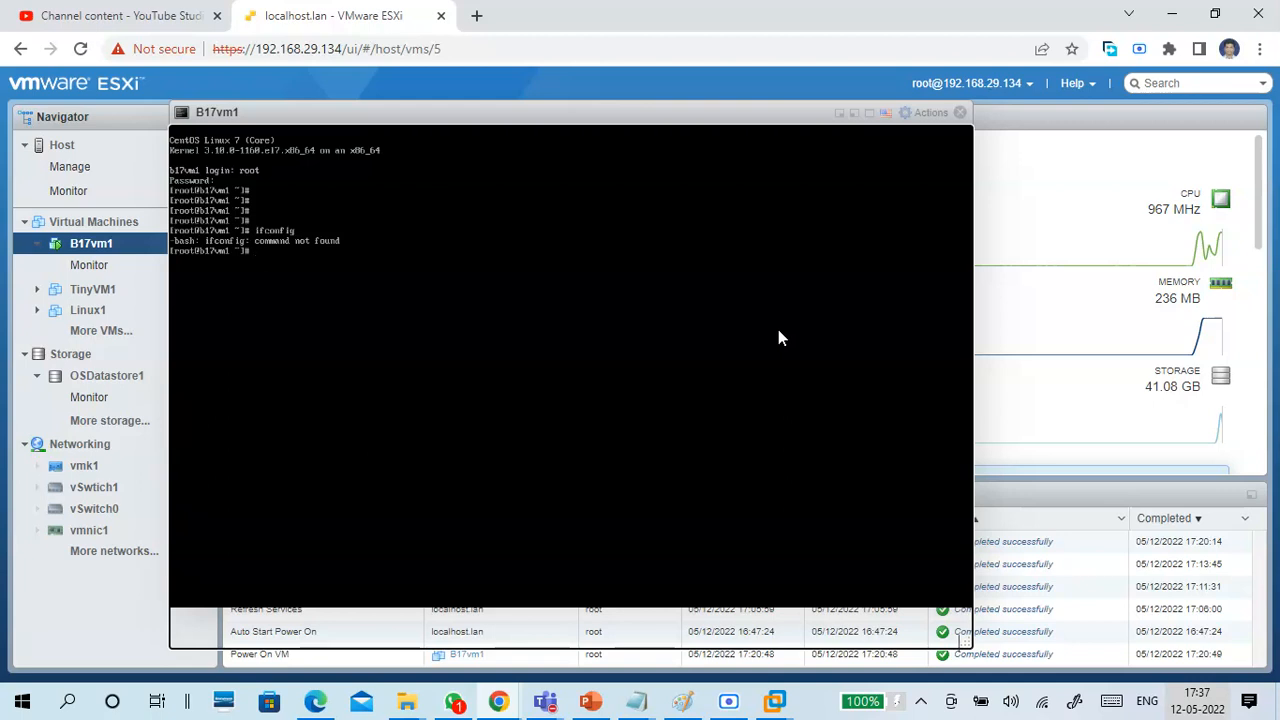
pyautogui.write('ip addr')
pyautogui.press('Return')
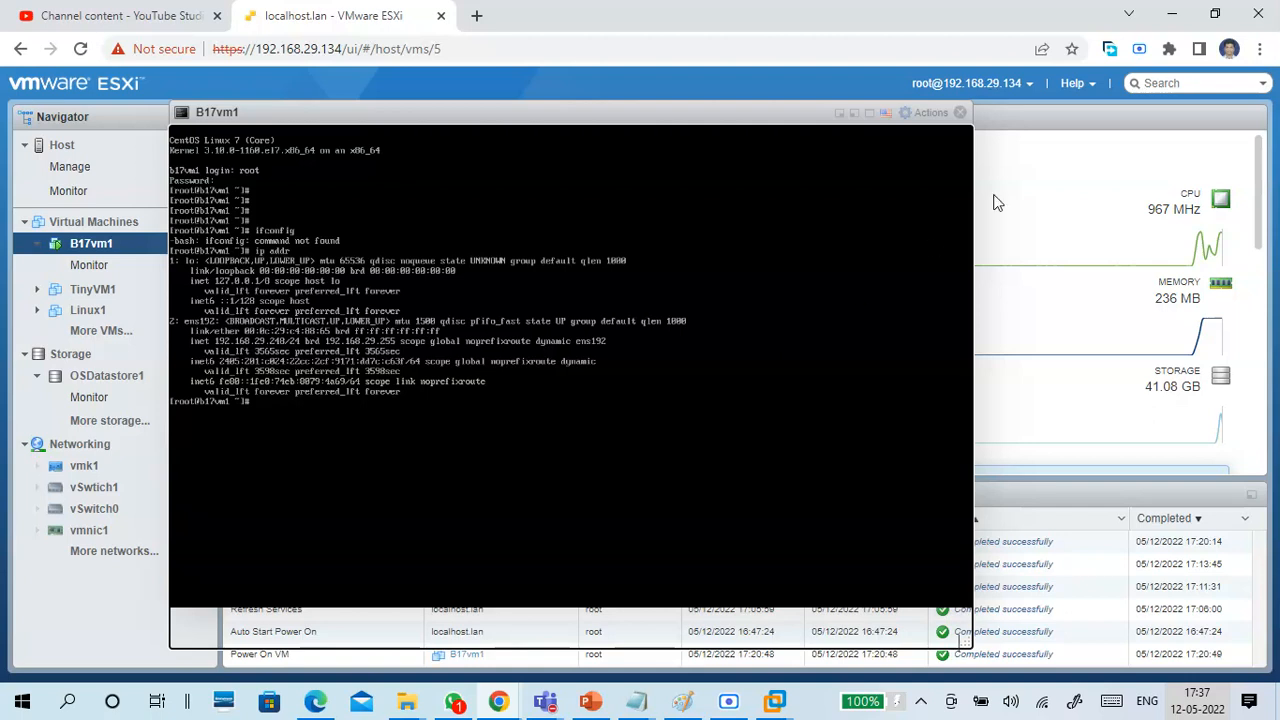
pyautogui.click(960, 112)
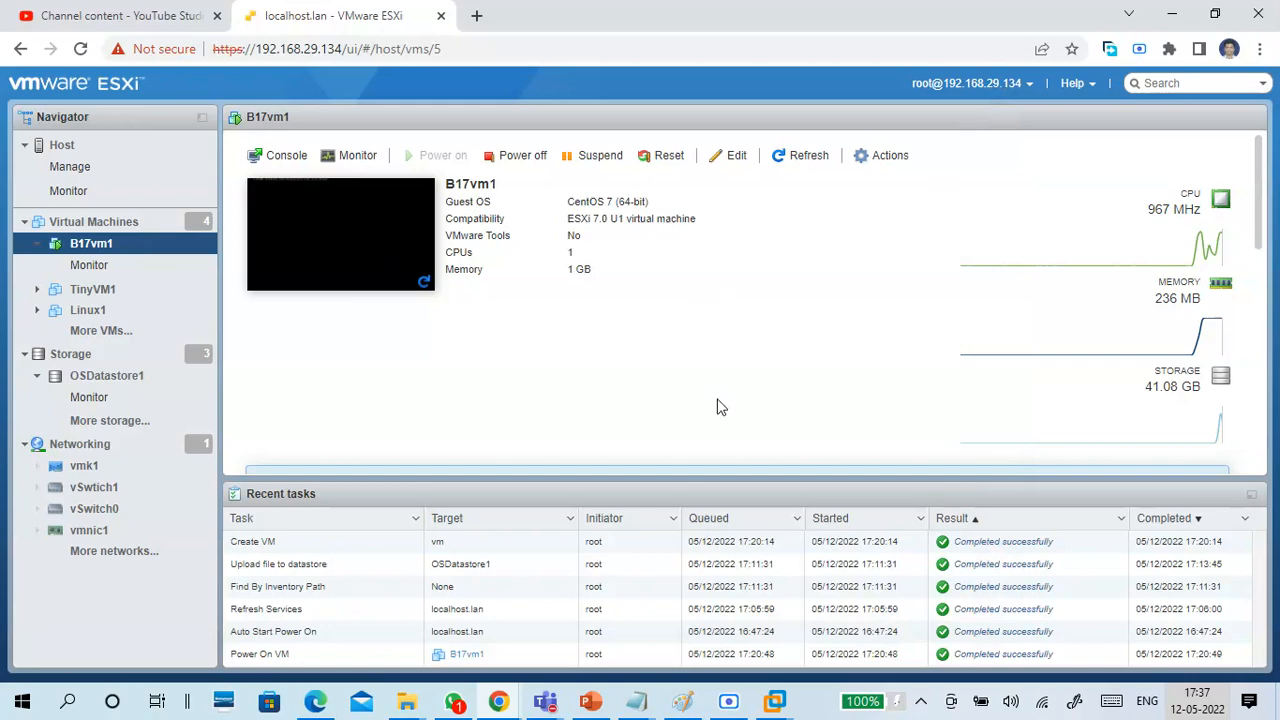
# Switch to the Notepad notes and add the line "vm - centos 7 minimal -- 192.168.29.248".
pyautogui.moveTo(650, 702)
pyautogui.click(720, 570)
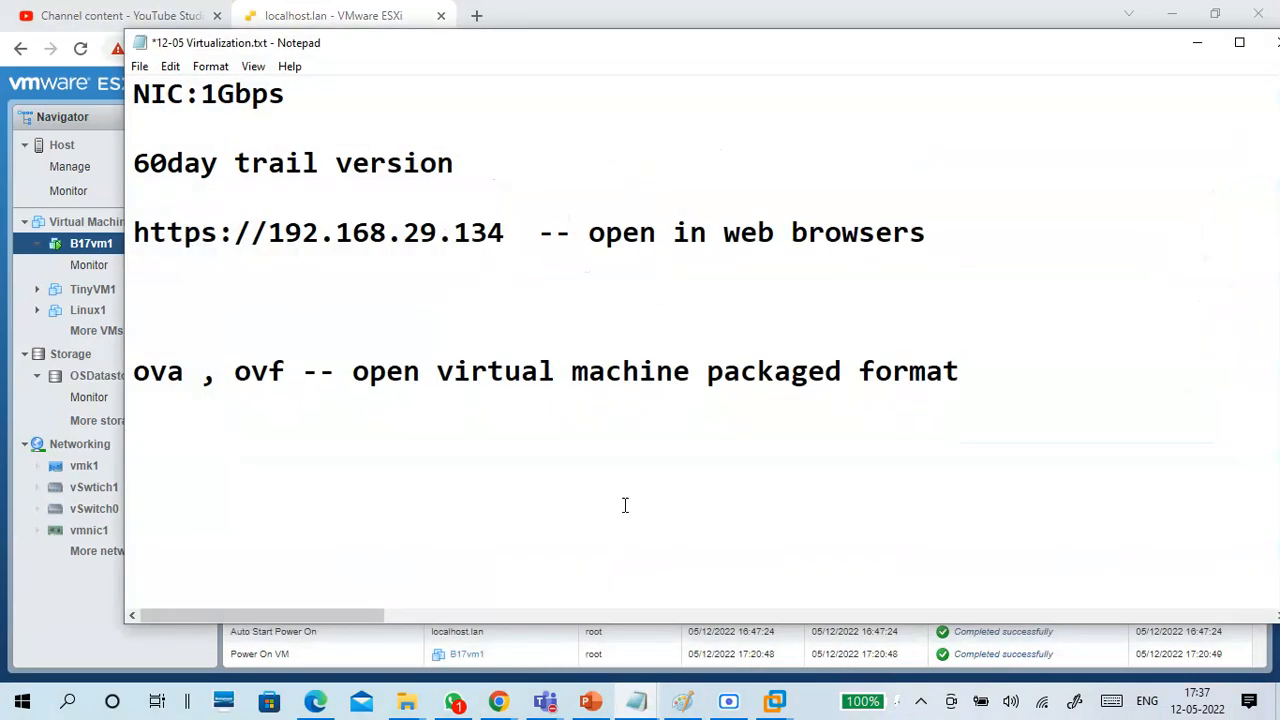
pyautogui.write('vm - centos 7 minimal -- 192.1')
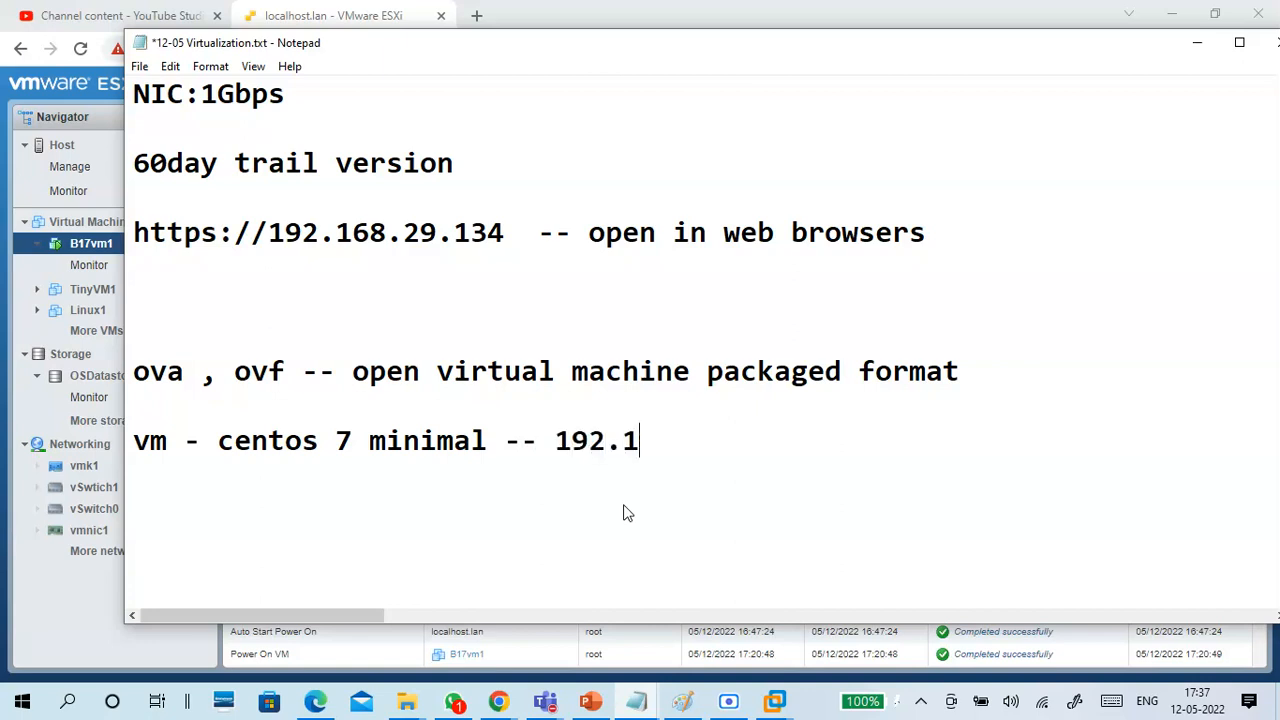
pyautogui.write('68.29.248')
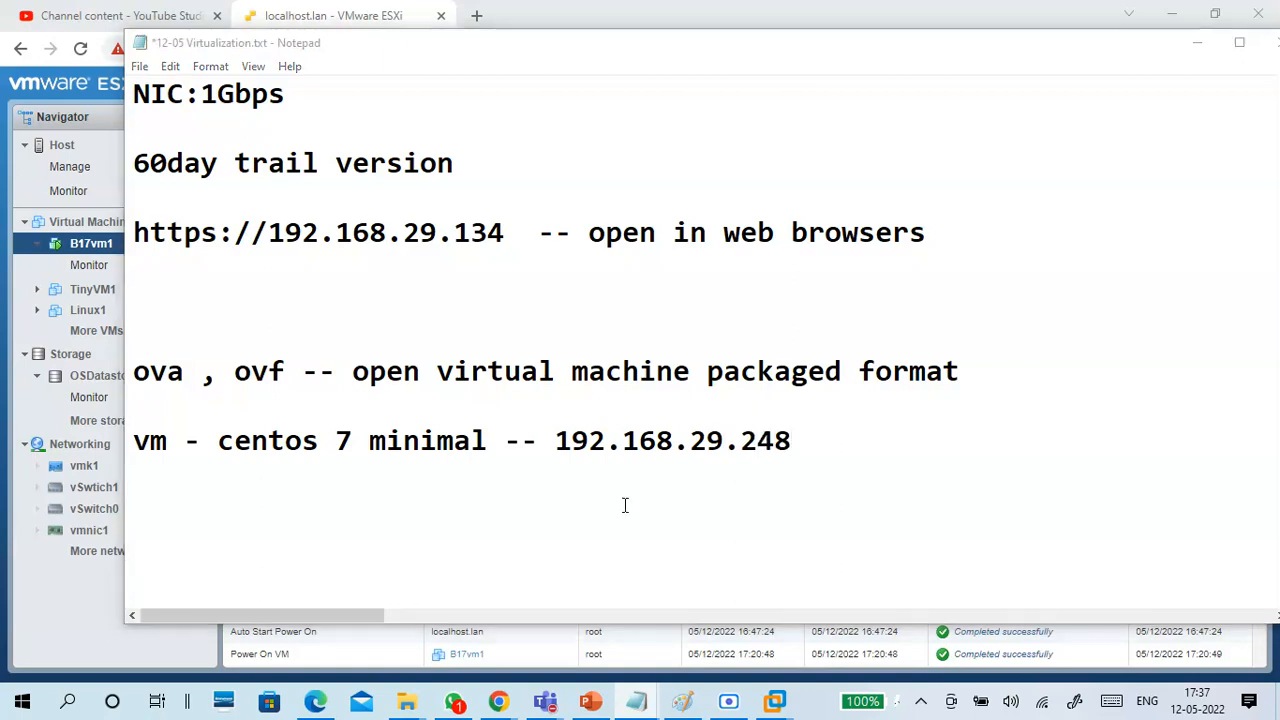
# Open a Windows Command Prompt and ping the virtual machine at 192.168.29.248.
pyautogui.press('super+r')
pyautogui.press('Return')
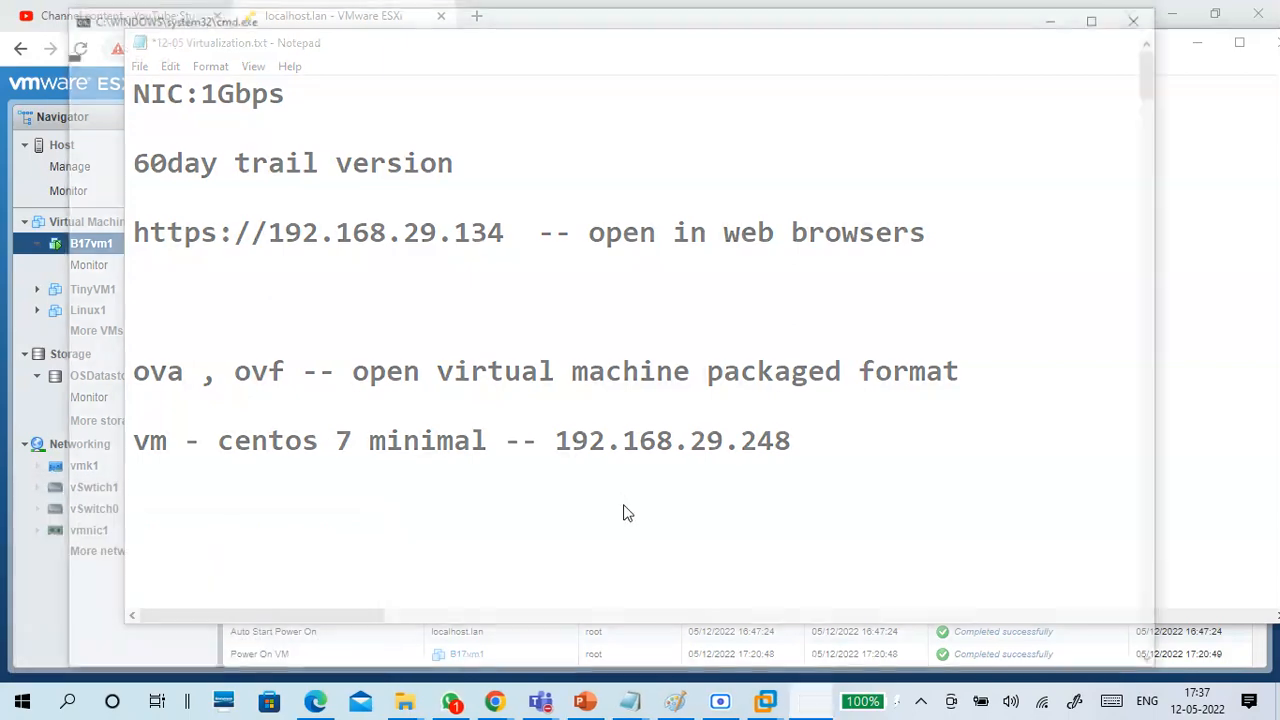
pyautogui.write('ping ')
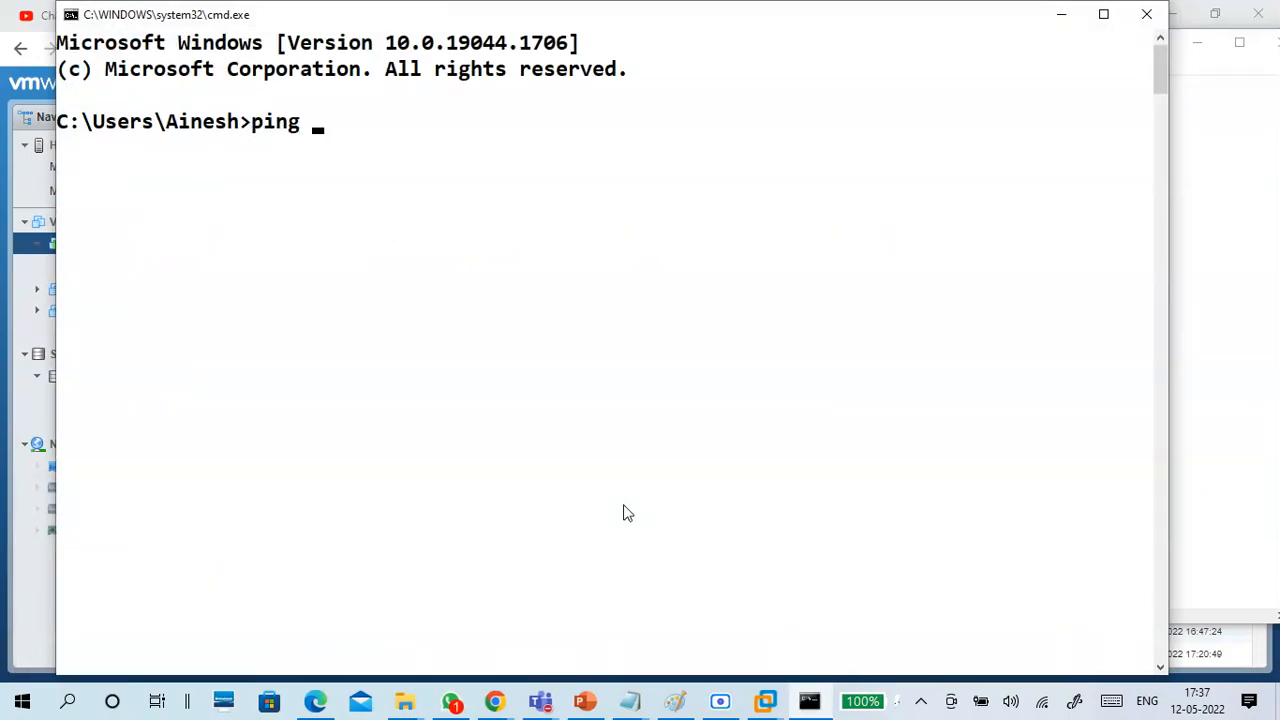
pyautogui.write('192.168.')
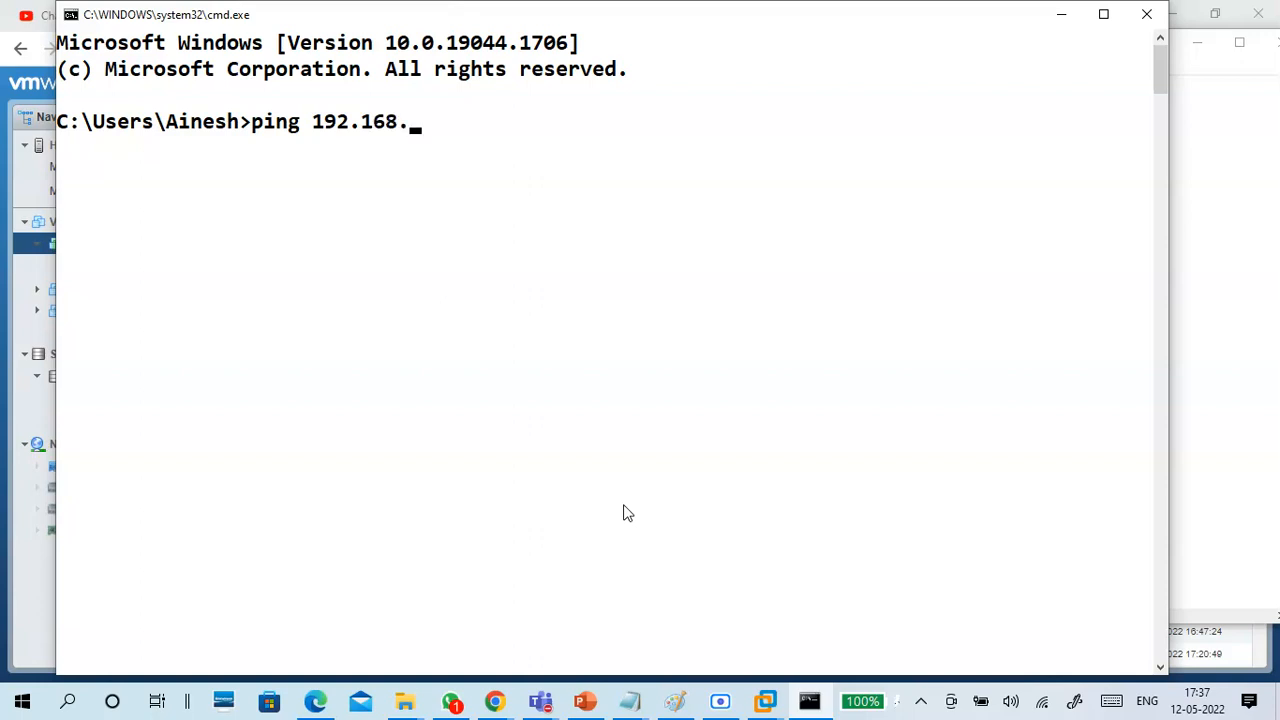
pyautogui.write('29.248')
pyautogui.press('Return')
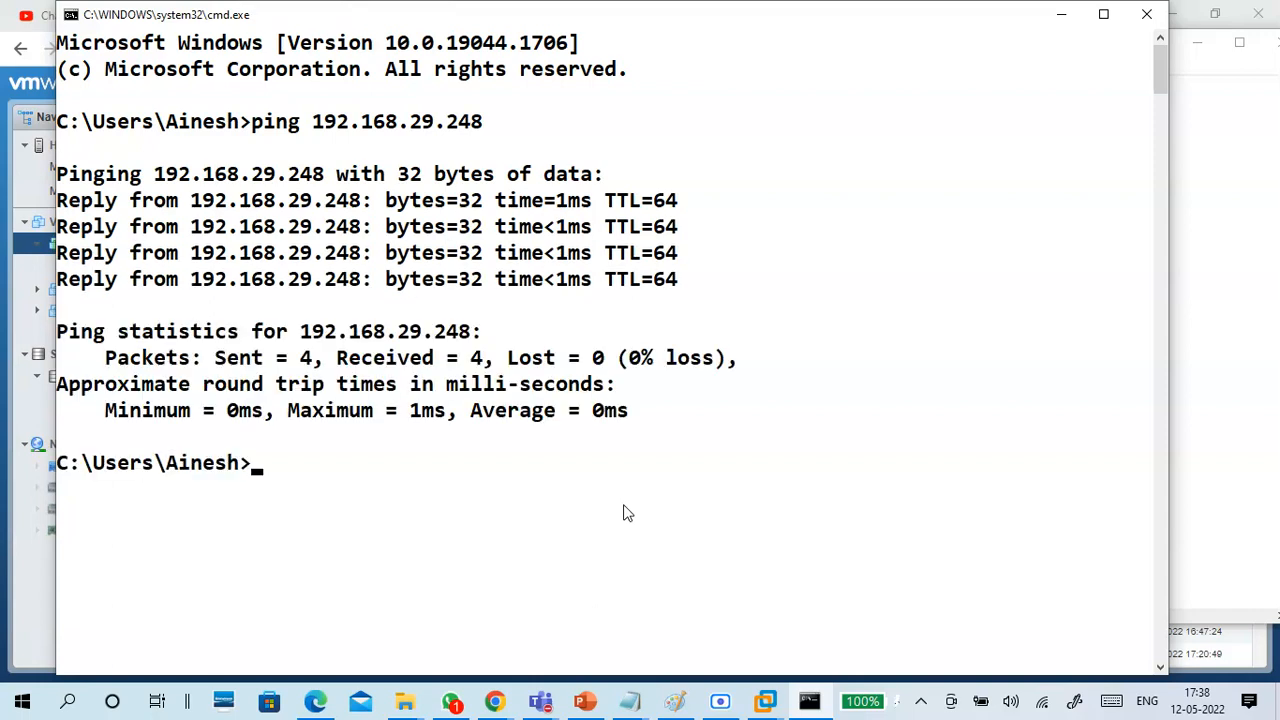
# Switch to Paint to review the type 1 virtualization diagram, and return to the Command Prompt.
pyautogui.click(675, 701)
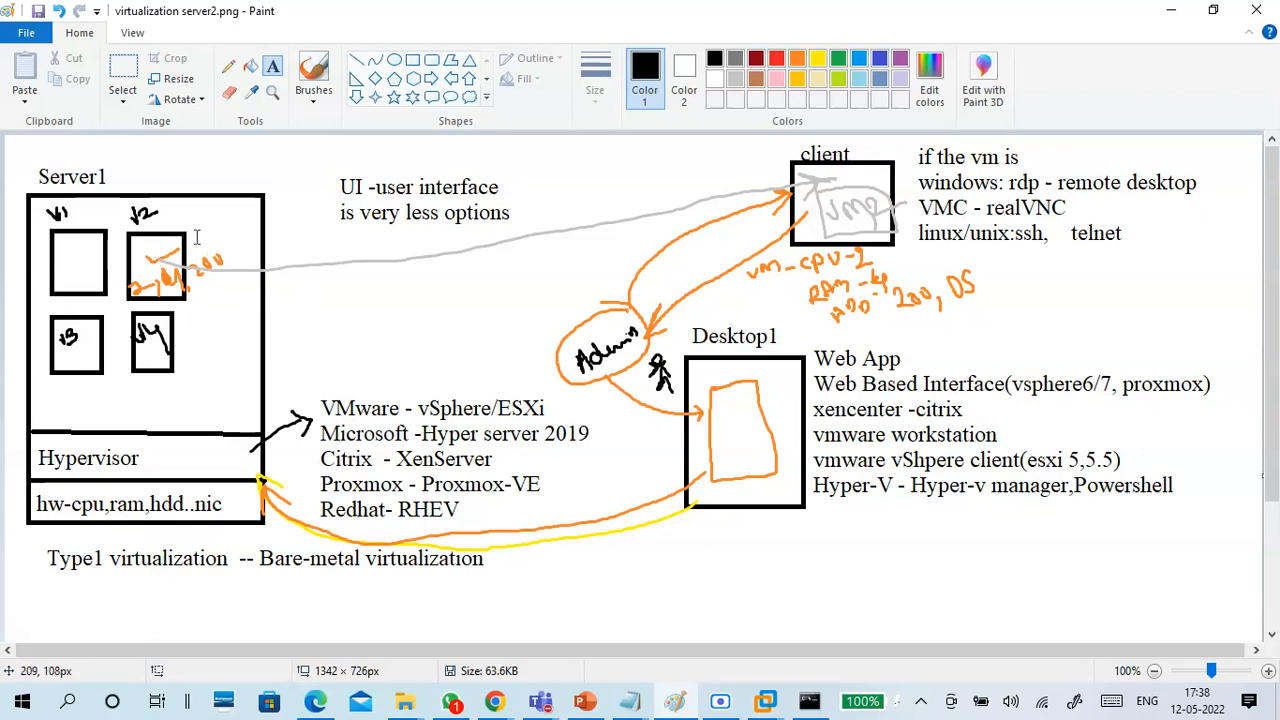
pyautogui.click(1170, 12)
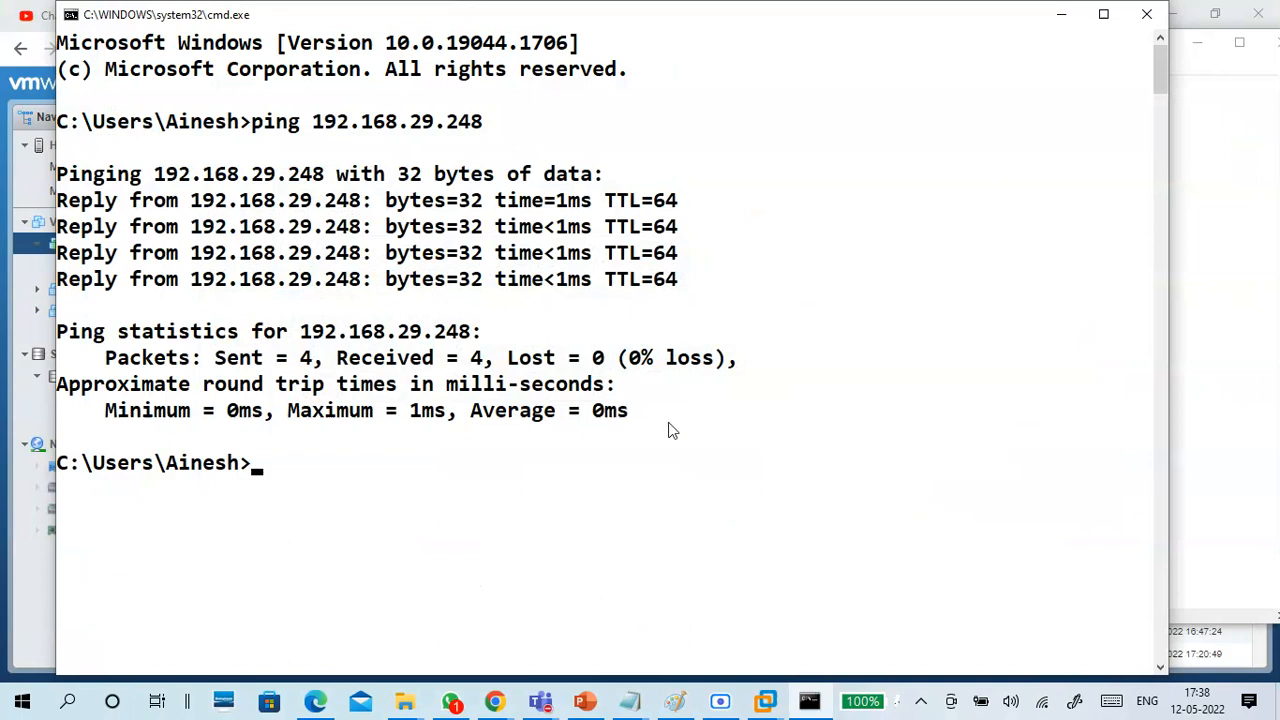
# Recall the last ping command and remove its command word, keeping only the address 192.168.29.248.
pyautogui.press('Up')
pyautogui.press('Left')
pyautogui.press('Left')
pyautogui.press('Left')
pyautogui.press('Left')
pyautogui.press('Left')
pyautogui.press('Left')
pyautogui.press('Left')
pyautogui.press('Left')
pyautogui.press('Left')
pyautogui.press('Left')
pyautogui.press('Left')
pyautogui.press('Left')
pyautogui.press('Left')
pyautogui.press('Left')
pyautogui.press('Left')
pyautogui.press('Left')
pyautogui.press('Left')
pyautogui.press('Left')
pyautogui.press('Left')
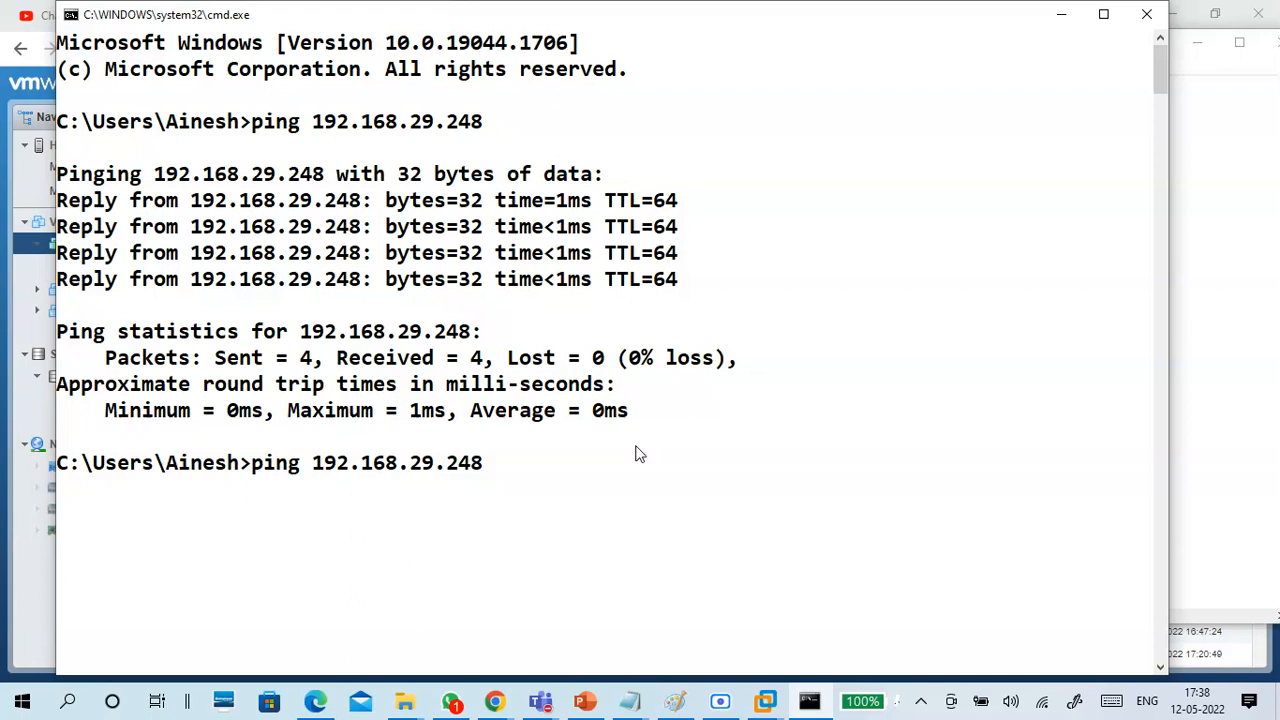
pyautogui.press('Delete')
pyautogui.press('Delete')
pyautogui.press('Delete')
pyautogui.press('Delete')
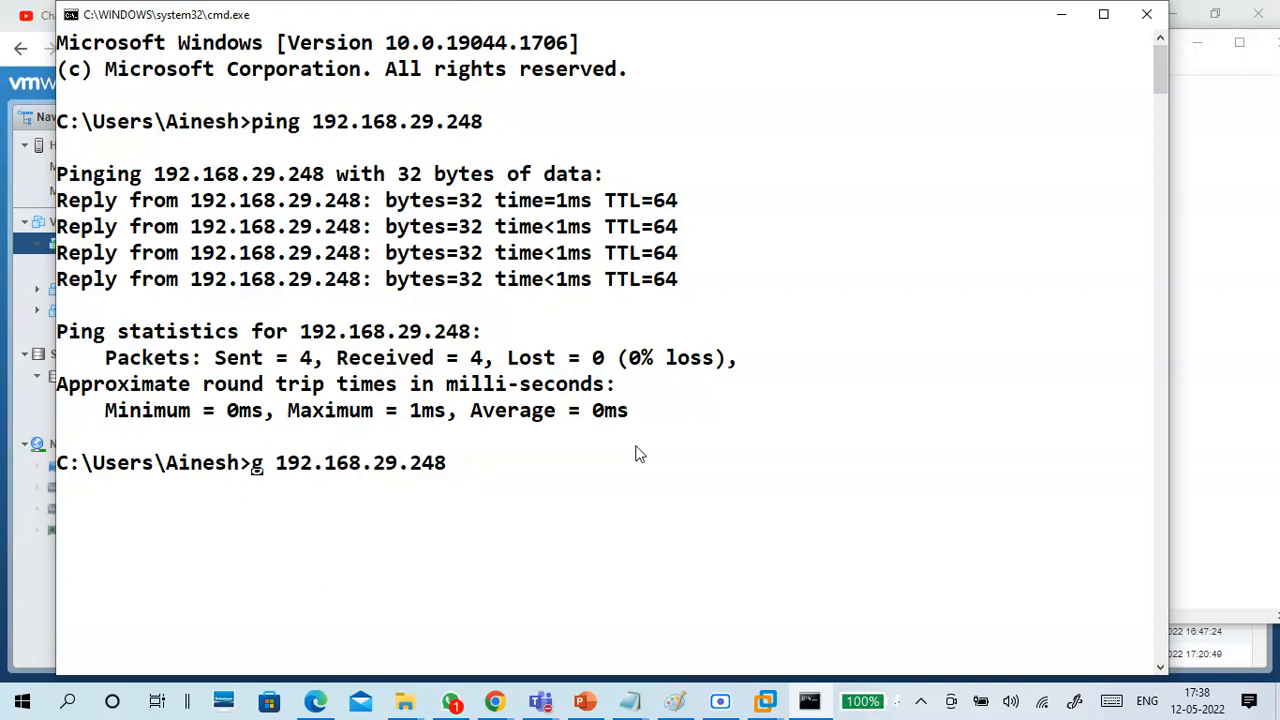
pyautogui.write('ss')
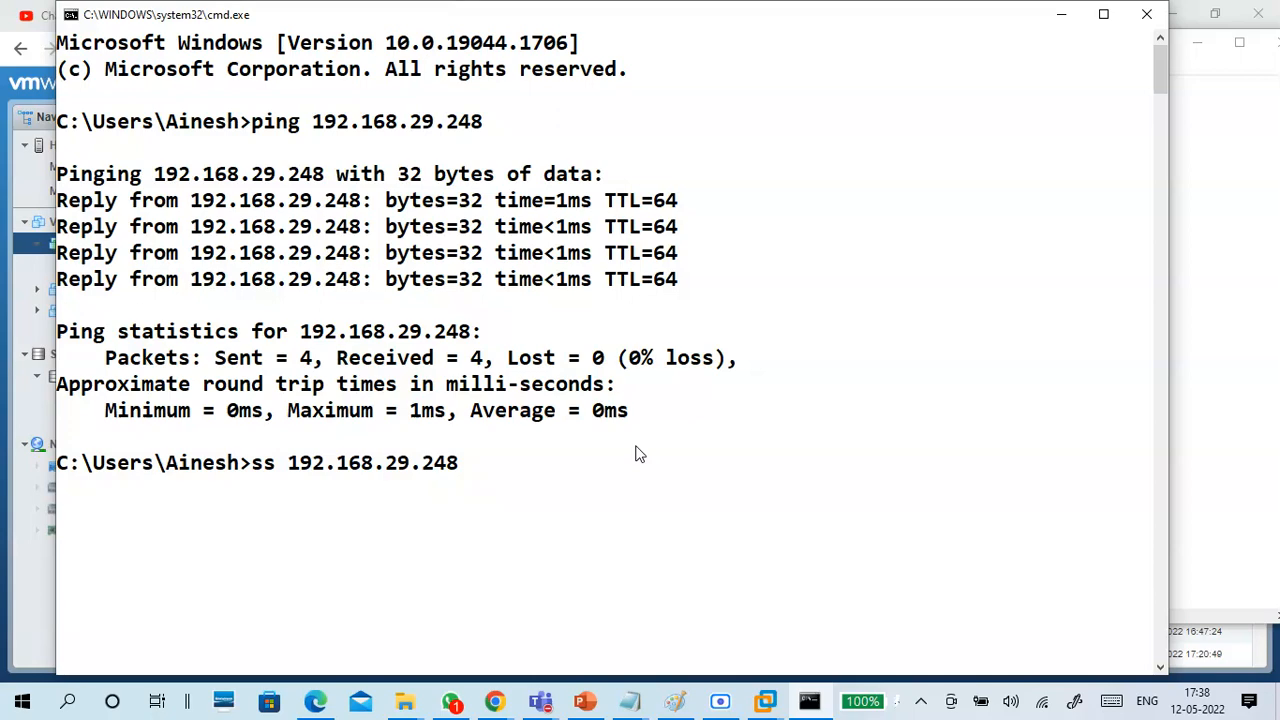
pyautogui.press('BackSpace')
pyautogui.press('BackSpace')
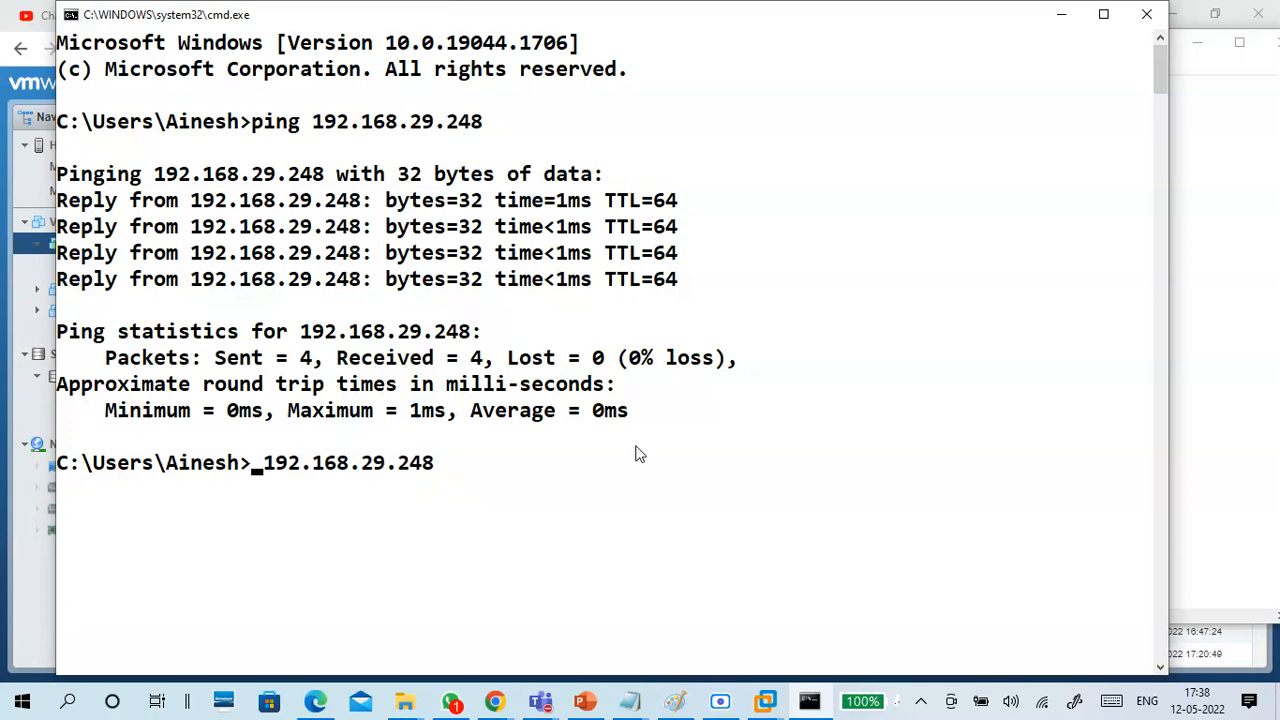
# Minimize the Command Prompt and Notepad, and reopen the B17vm1 console in the ESXi browser window.
pyautogui.click(1061, 14)
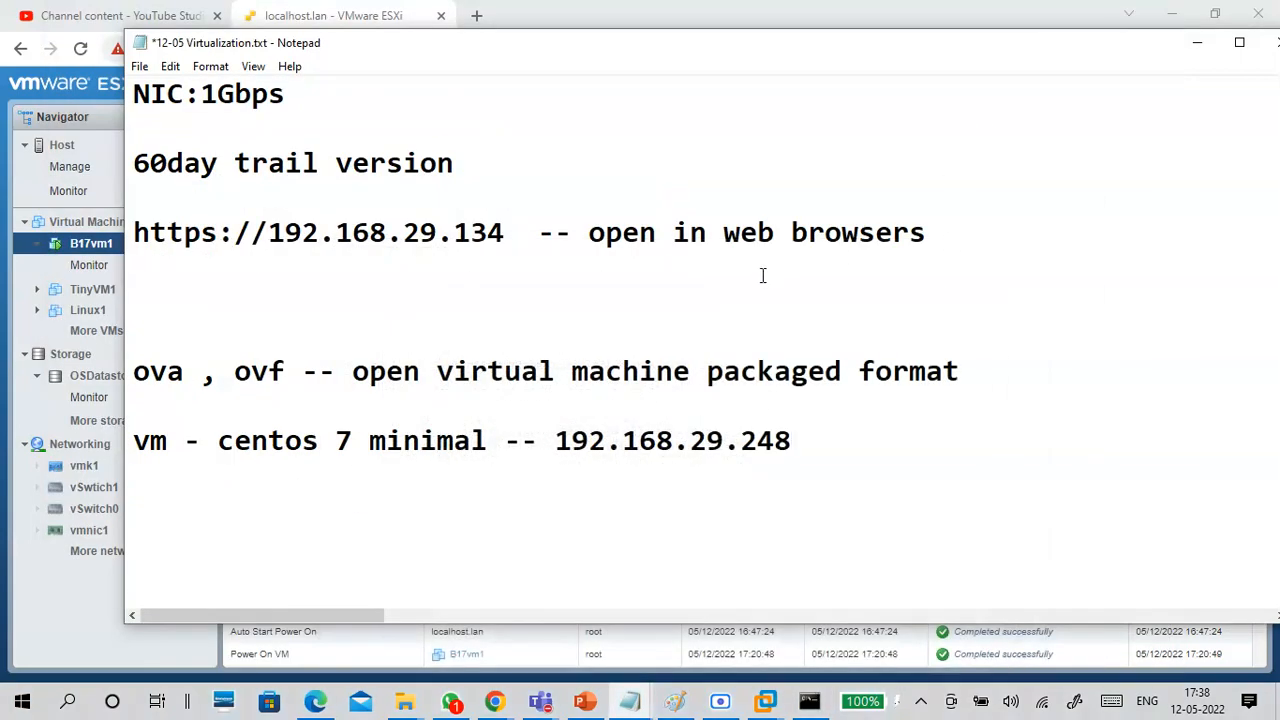
pyautogui.click(1197, 42)
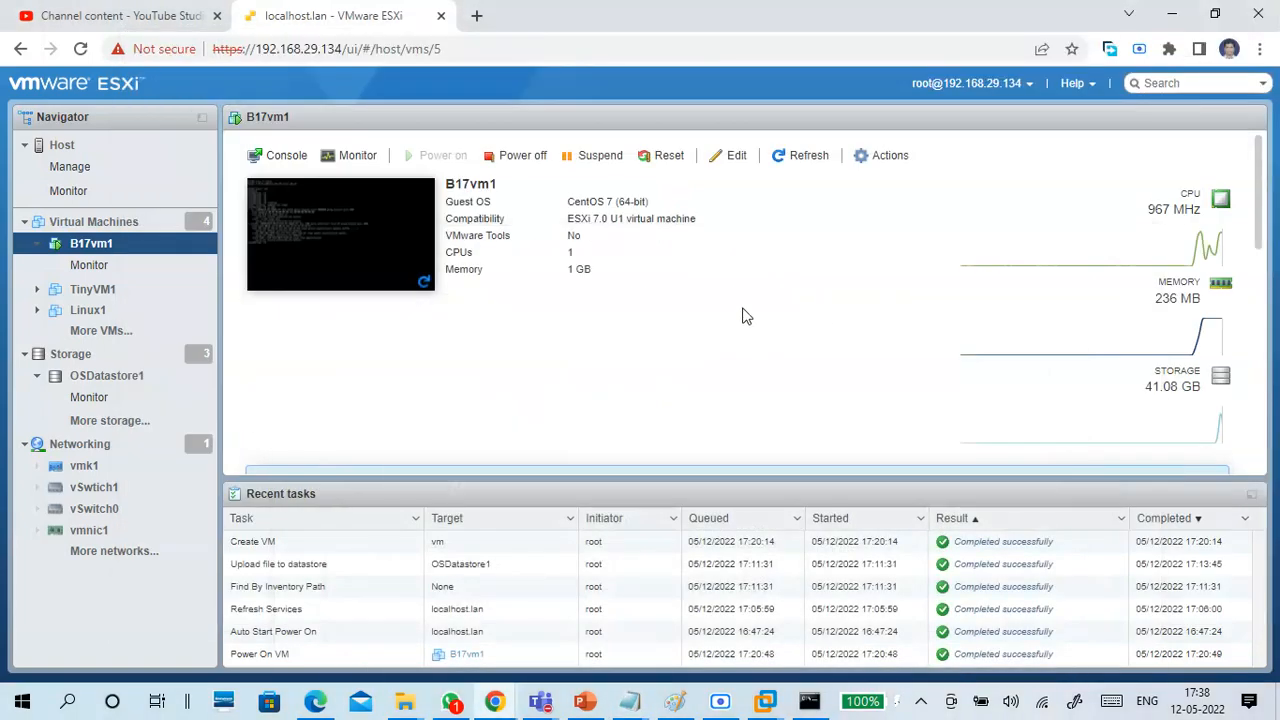
pyautogui.click(392, 244)
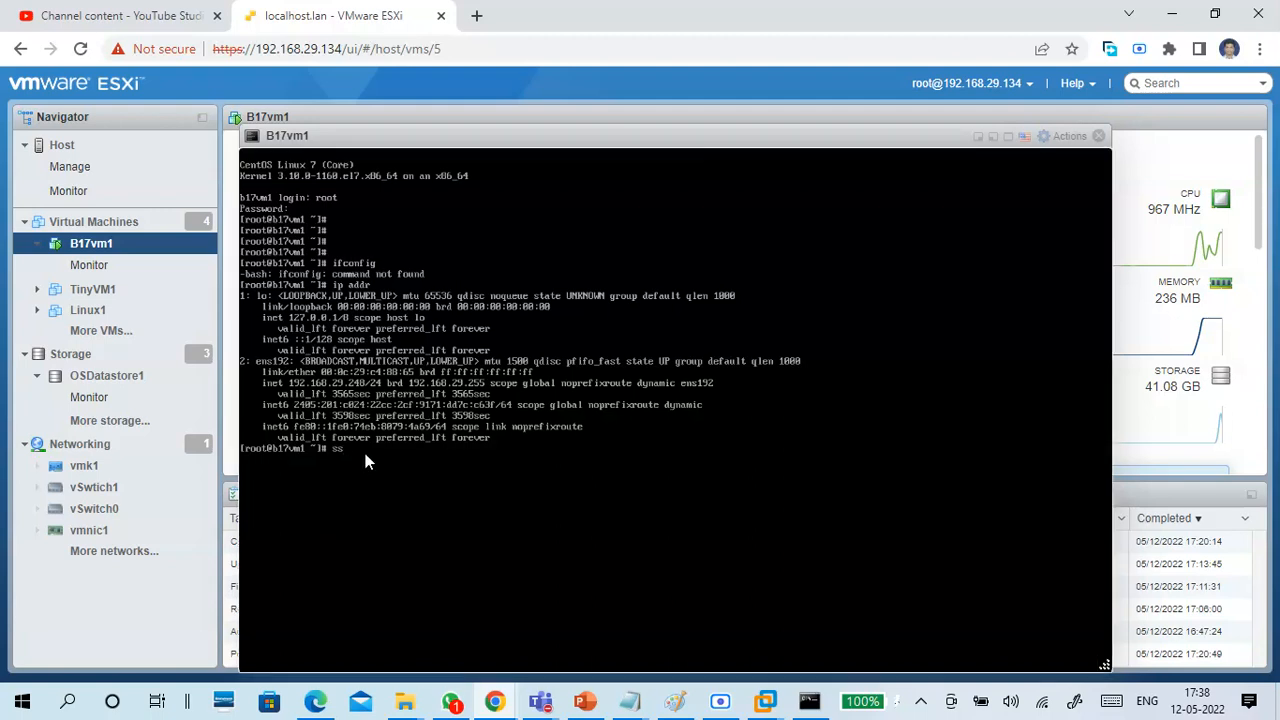
# Try to generate a key with ssk-keygen, and list the configured package repositories with yum repolist.
pyautogui.write('ssh')
pyautogui.write('-keygen')
pyautogui.press('Return')
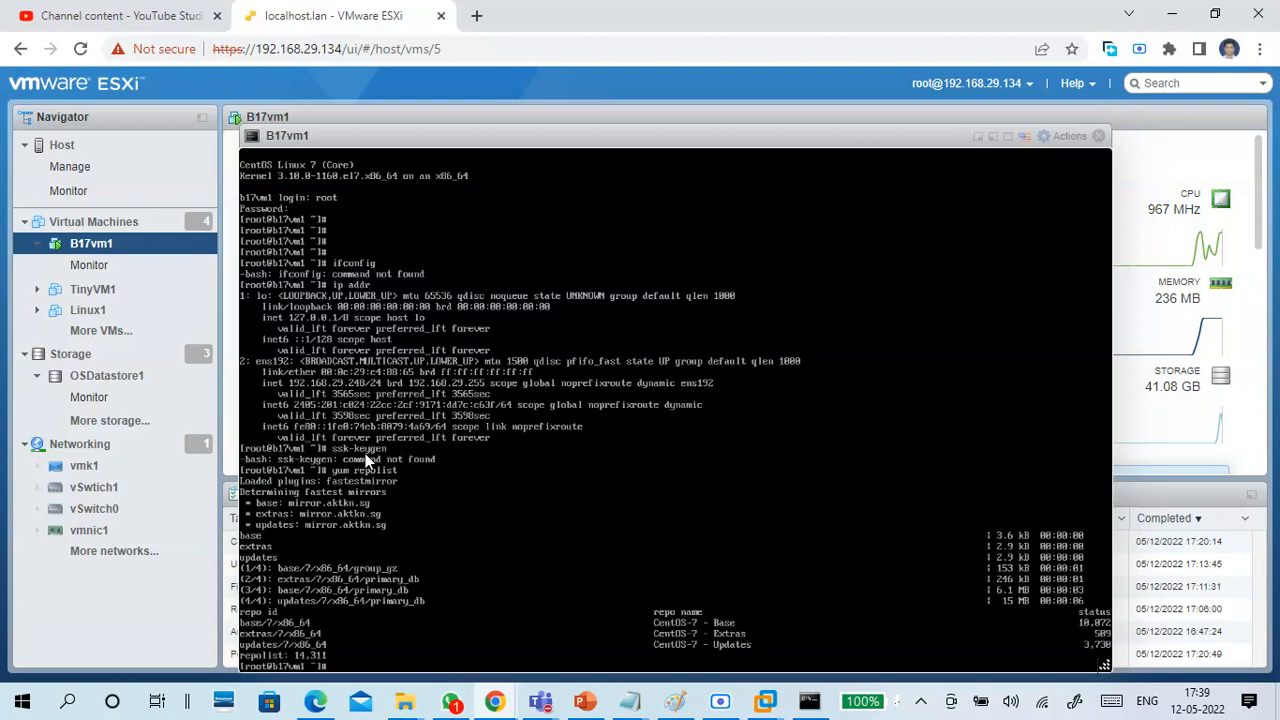
pyautogui.press('Return')
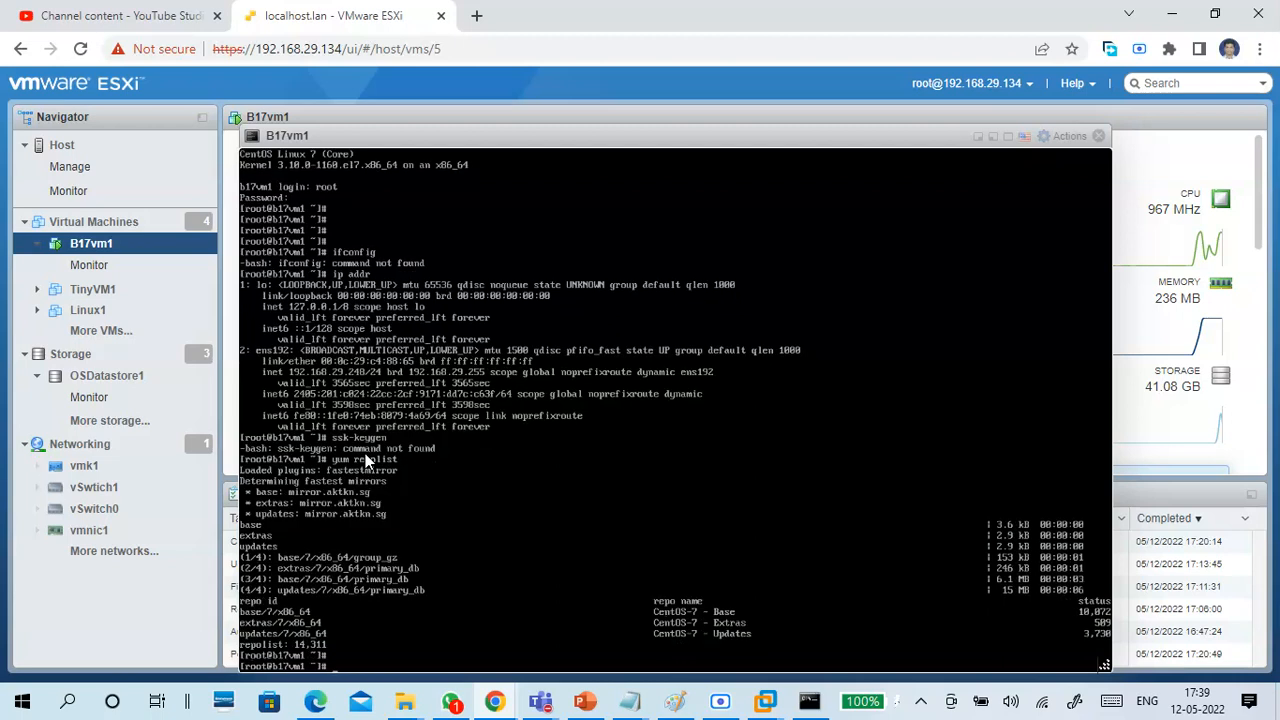
# Try to install the package named ssh with yum.
pyautogui.write('yum install ssh')
pyautogui.press('Return')
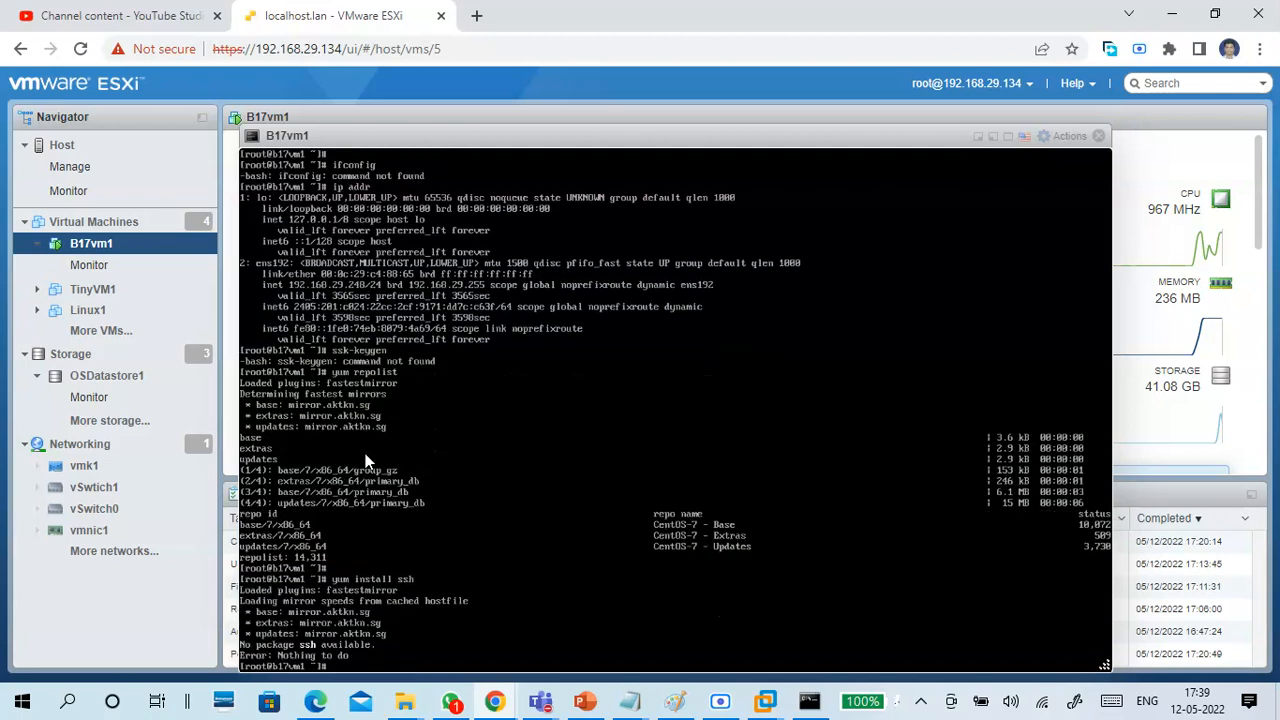
# Install the packages matching ssh* with yum, accepting the download and the CentOS 7 signing key import.
pyautogui.press('Up')
pyautogui.write('*')
pyautogui.press('Return')
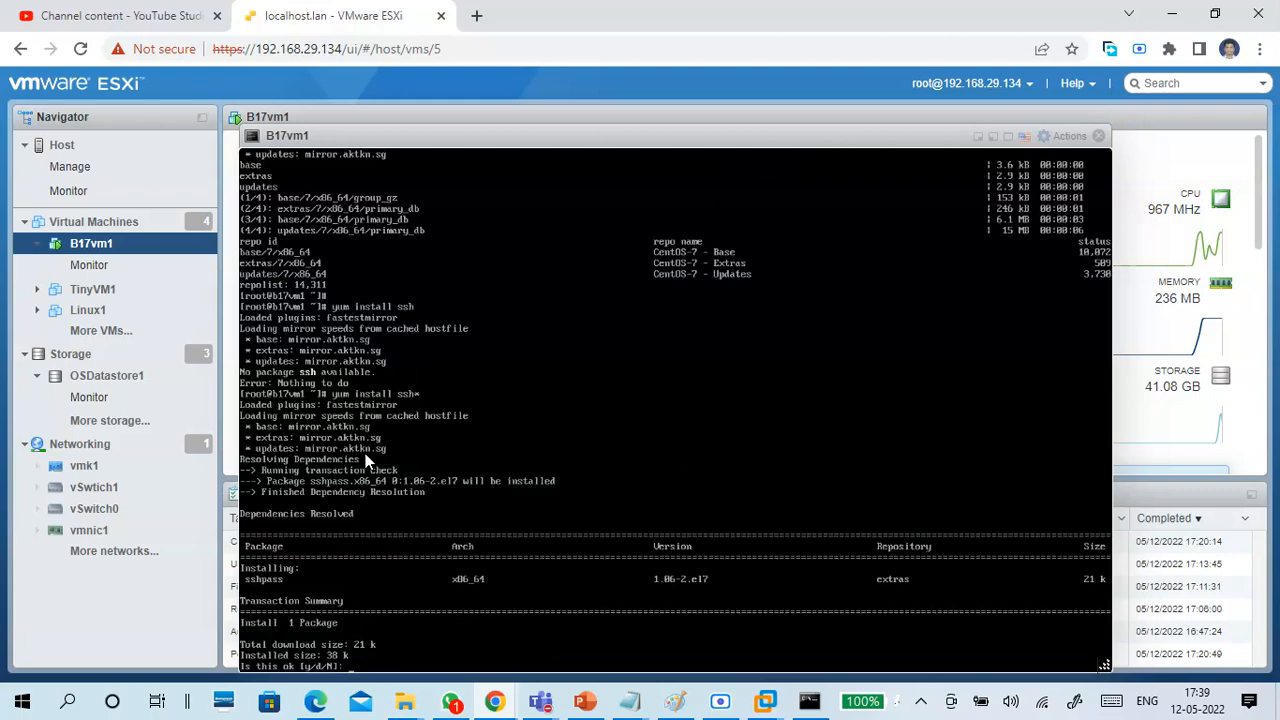
pyautogui.write('y')
pyautogui.press('Return')
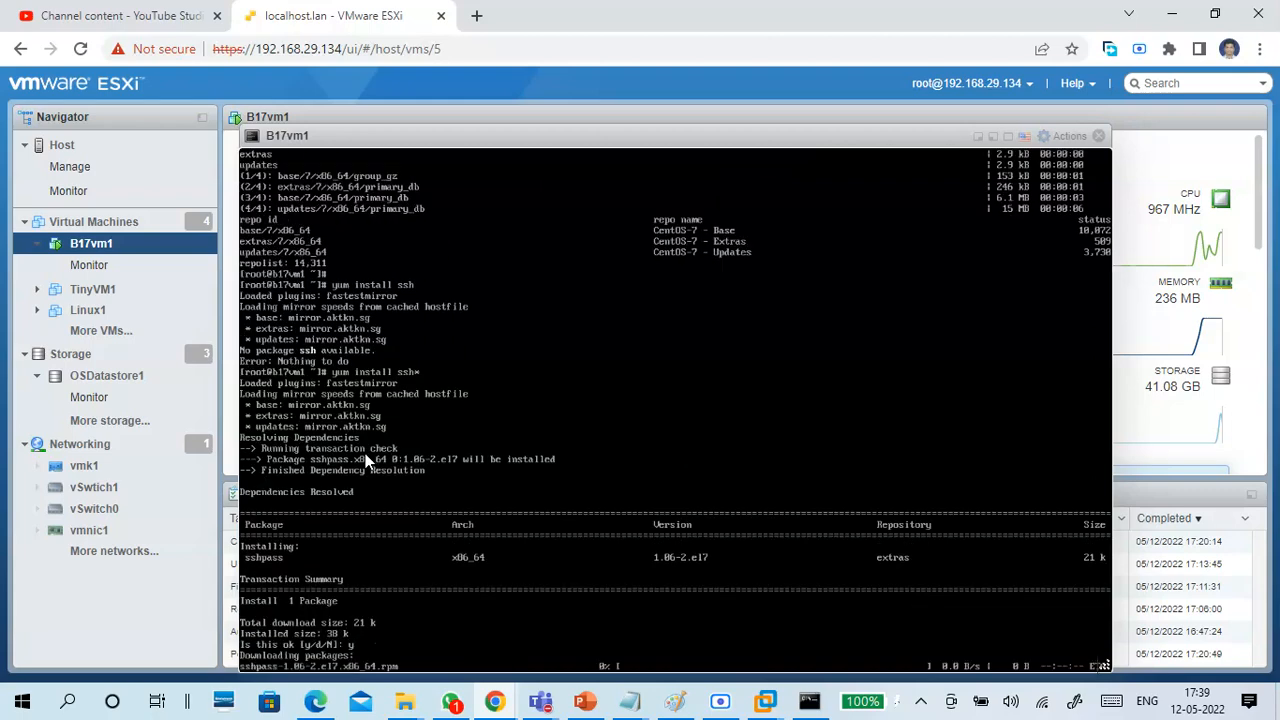
pyautogui.write('y')
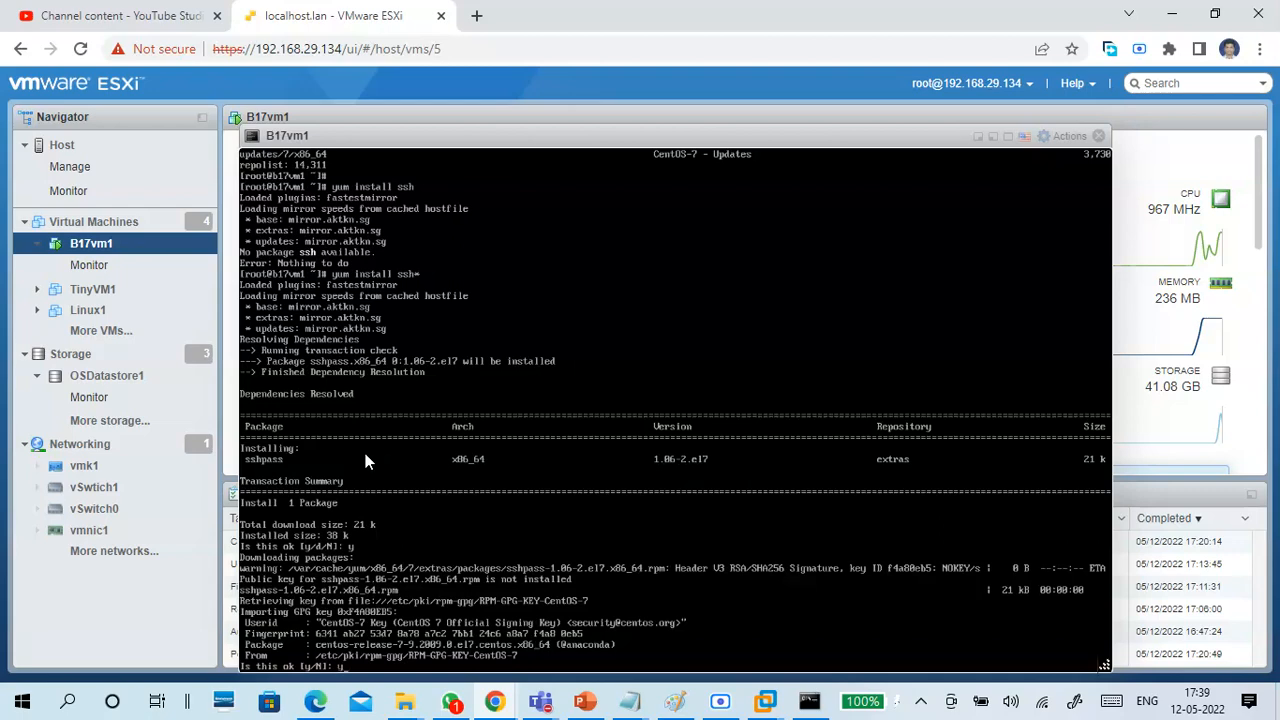
pyautogui.press('Return')
# Try running ssk-keygen again in the B17vm1 console.
pyautogui.write('yum install ssh')
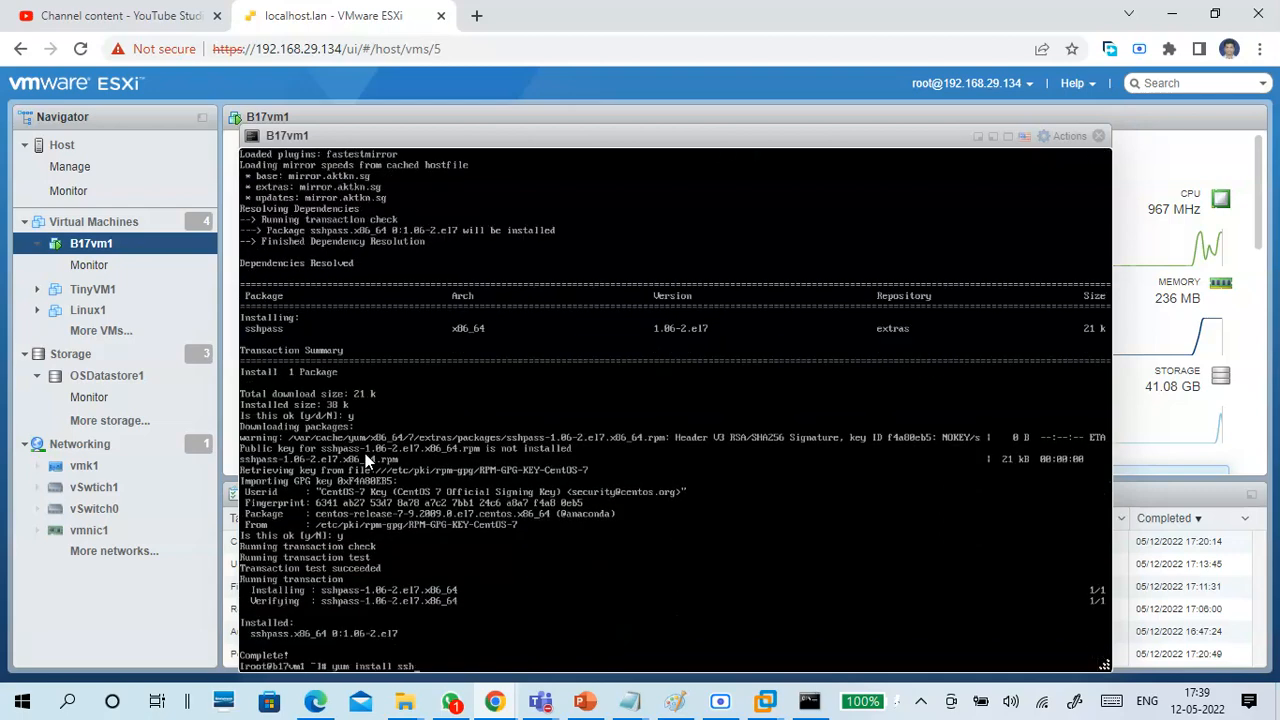
pyautogui.press('BackSpace')
pyautogui.press('BackSpace')
pyautogui.press('BackSpace')
pyautogui.press('BackSpace')
pyautogui.press('BackSpace')
pyautogui.press('BackSpace')
pyautogui.press('BackSpace')
pyautogui.press('BackSpace')
pyautogui.press('BackSpace')
pyautogui.press('BackSpace')
pyautogui.press('BackSpace')
pyautogui.press('BackSpace')
pyautogui.press('BackSpace')
pyautogui.press('BackSpace')
pyautogui.press('BackSpace')
pyautogui.write('ssk-keygen')
pyautogui.press('Return')
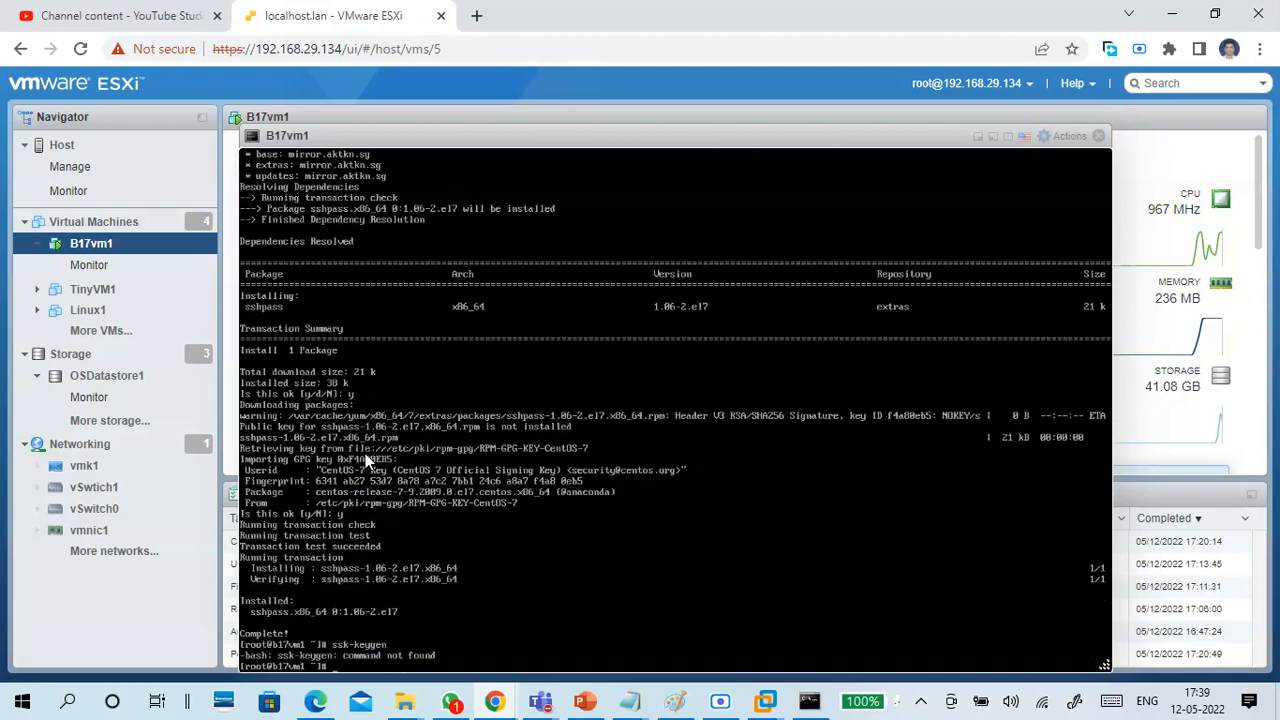
# List all files in root's home directory, including hidden ones, with ls -a.
pyautogui.press('Up')
pyautogui.press('Up')
pyautogui.press('BackSpace')
pyautogui.press('BackSpace')
pyautogui.press('BackSpace')
pyautogui.press('BackSpace')
pyautogui.press('BackSpace')
pyautogui.press('BackSpace')
pyautogui.press('BackSpace')
pyautogui.press('BackSpace')
pyautogui.press('BackSpace')
pyautogui.press('BackSpace')
pyautogui.press('BackSpace')
pyautogui.press('BackSpace')
pyautogui.press('BackSpace')
pyautogui.press('BackSpace')
pyautogui.press('BackSpace')
pyautogui.press('BackSpace')
pyautogui.write('ls -a')
pyautogui.press('Return')
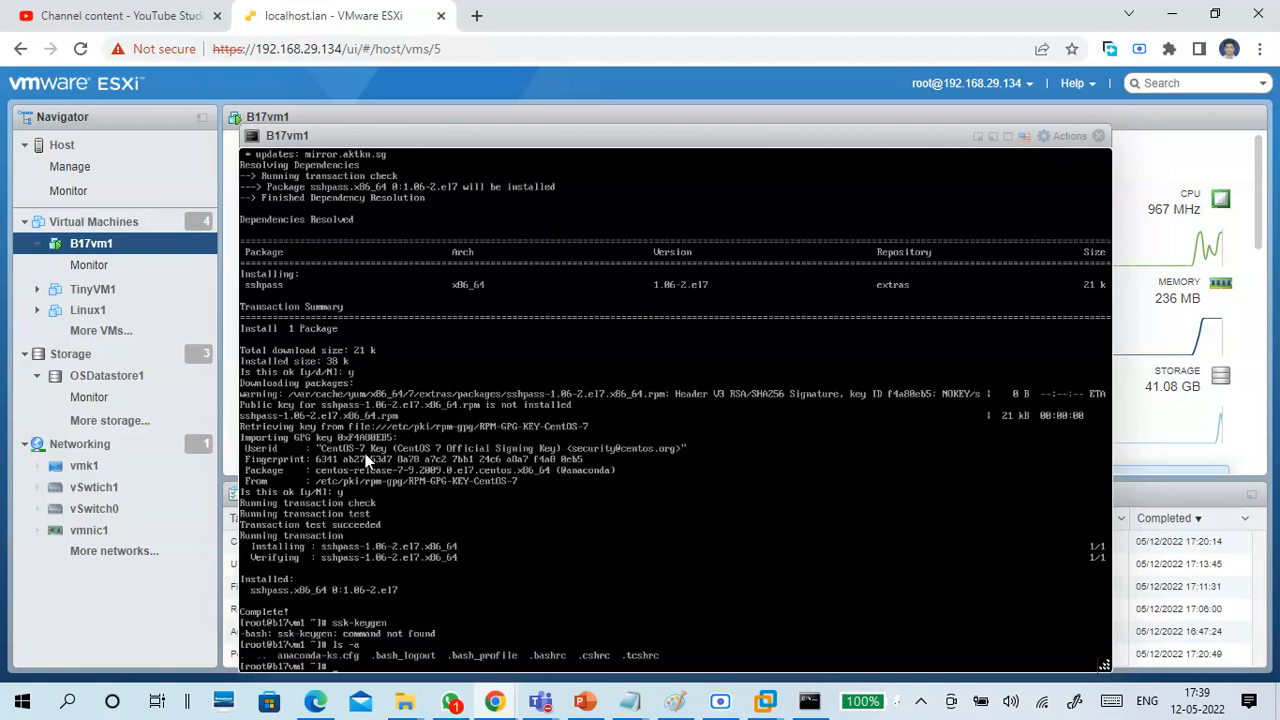
# Generate an RSA key pair with ssh-keygen, accepting the default file location and an empty passphrase.
pyautogui.write('ssh-keygen')
pyautogui.press('Return')
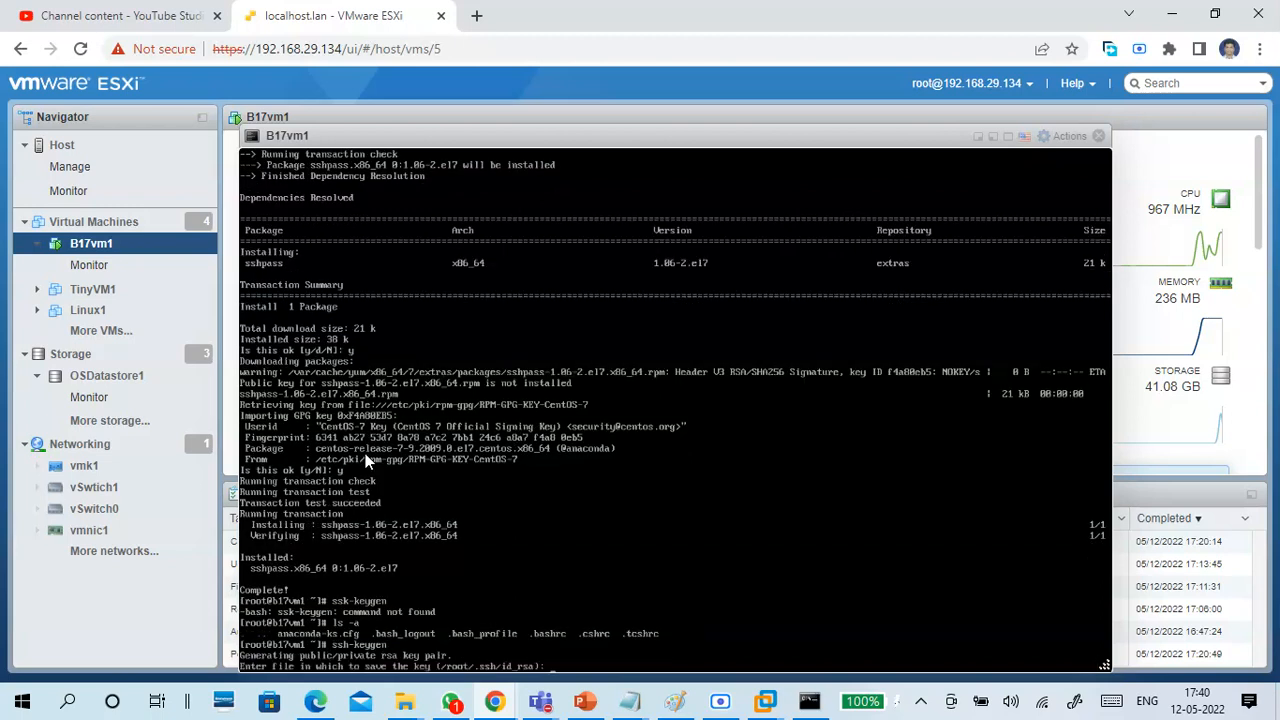
pyautogui.press('Return')
pyautogui.press('Return')
pyautogui.press('Return')
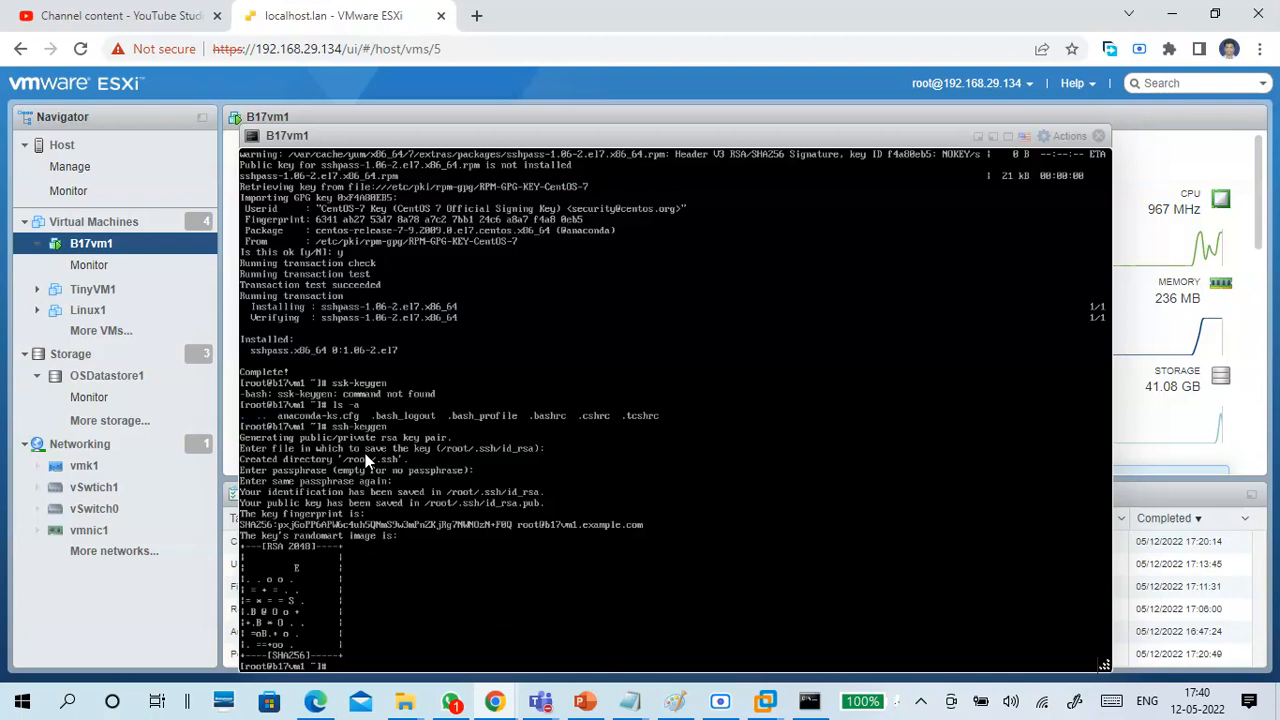
pyautogui.press('Return')
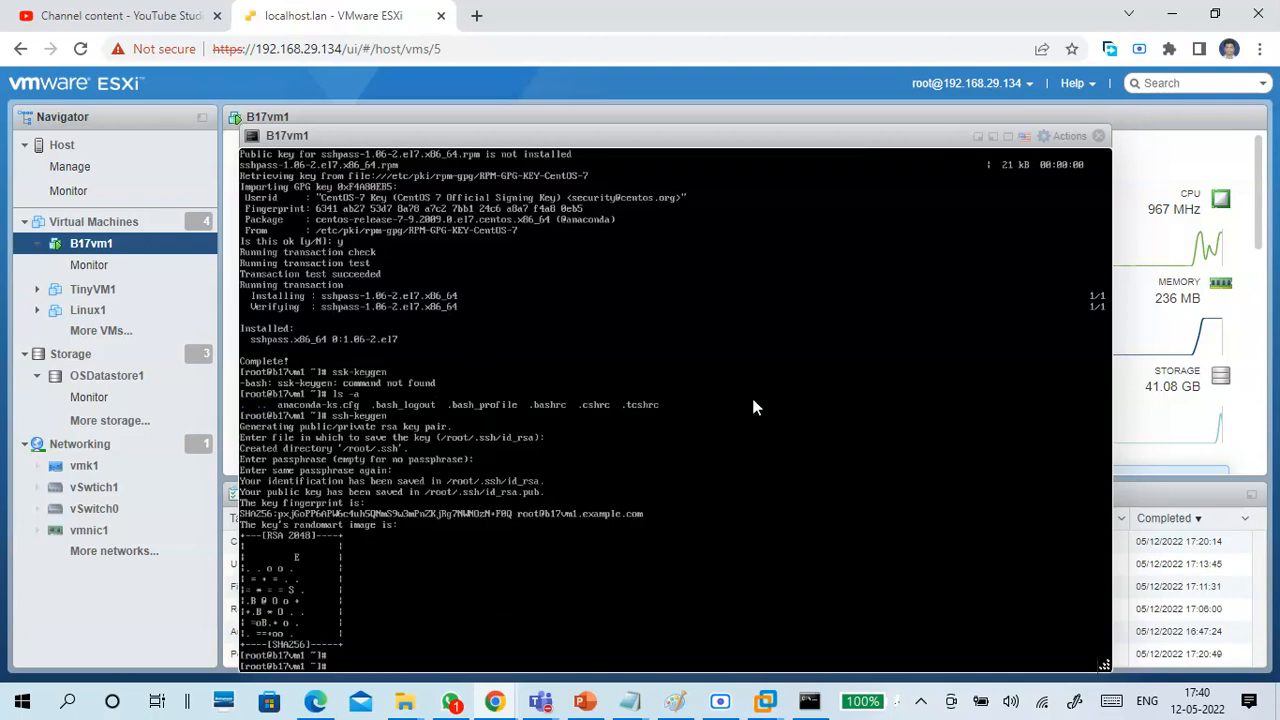
# Close the B17vm1 console and minimize the browser to reach the Windows desktop.
pyautogui.click(1100, 136)
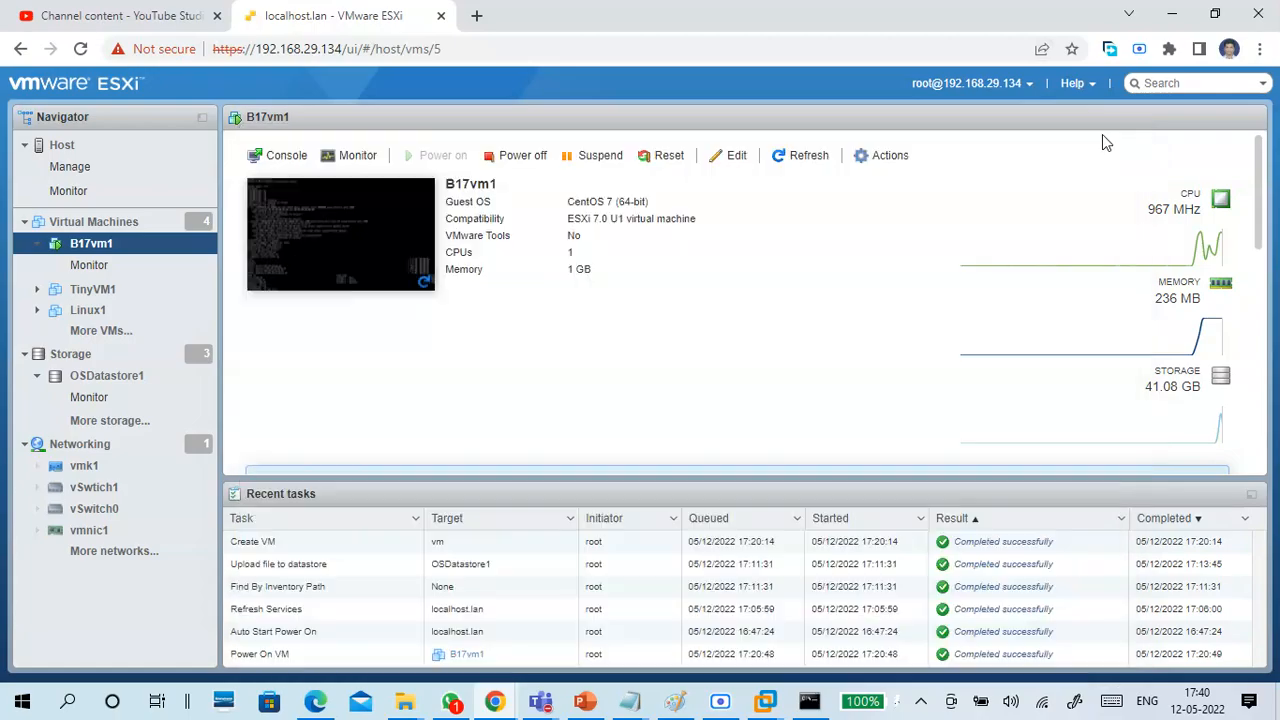
pyautogui.click(1172, 13)
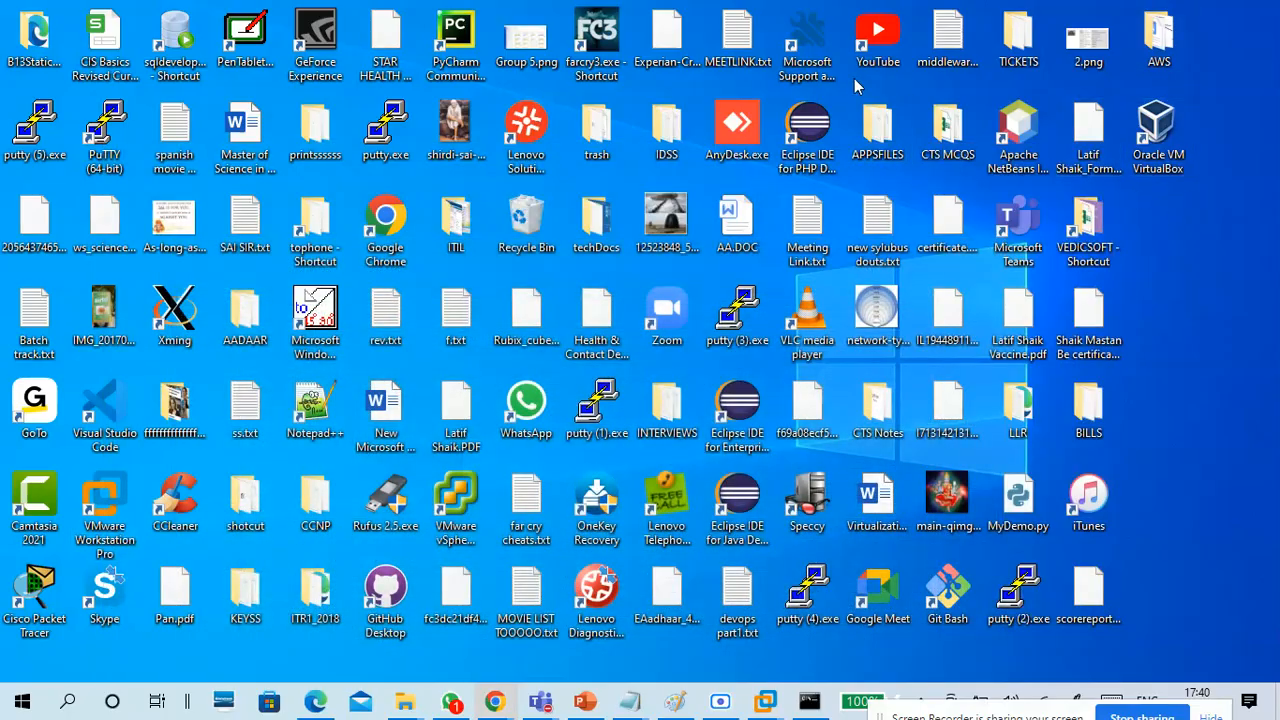
pyautogui.click(814, 702)
pyautogui.click(814, 702)
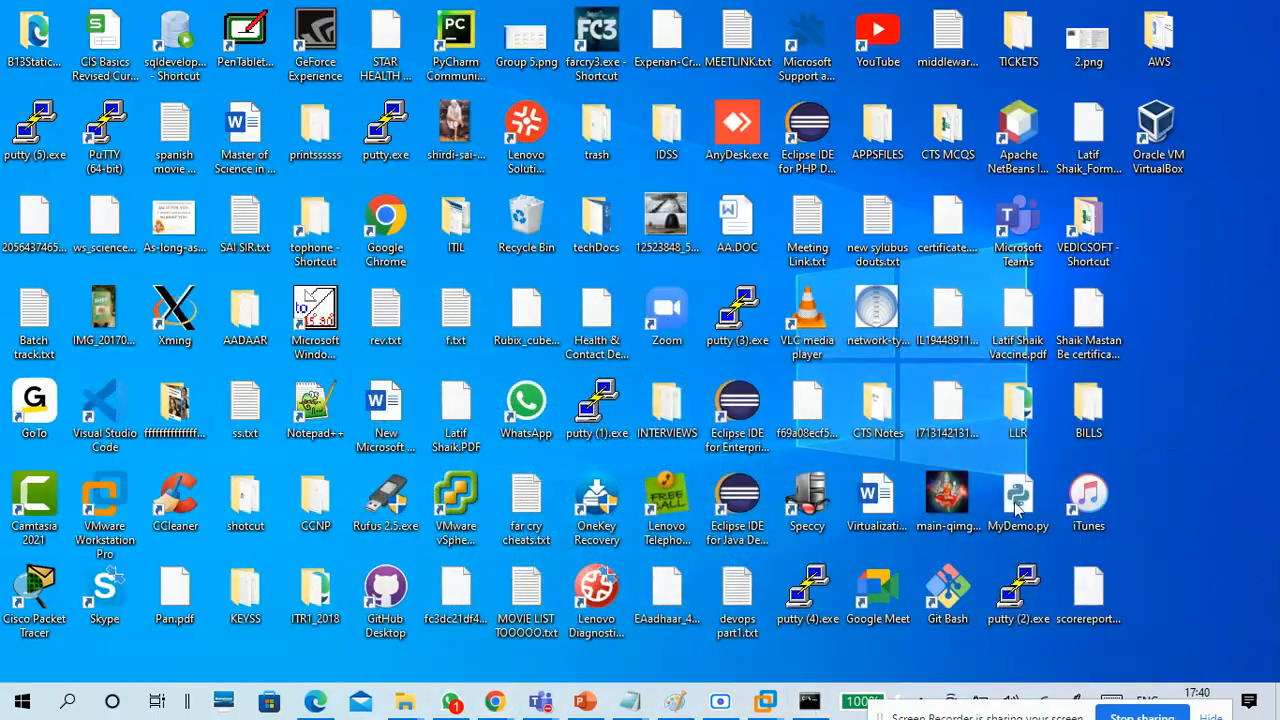
# Launch PuTTY from the desktop and specify an SSH connection to host 192.168.29.248 on port 22.
pyautogui.doubleClick(1020, 590)
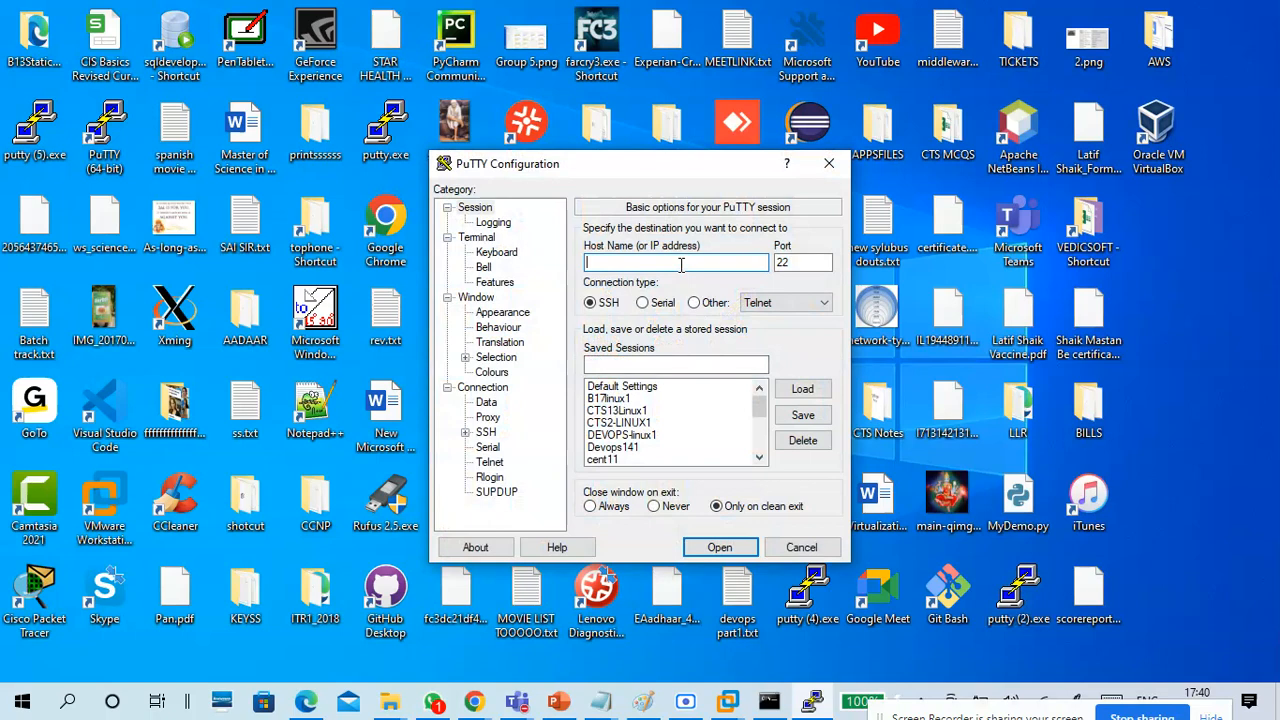
pyautogui.write('192.168.29.248')
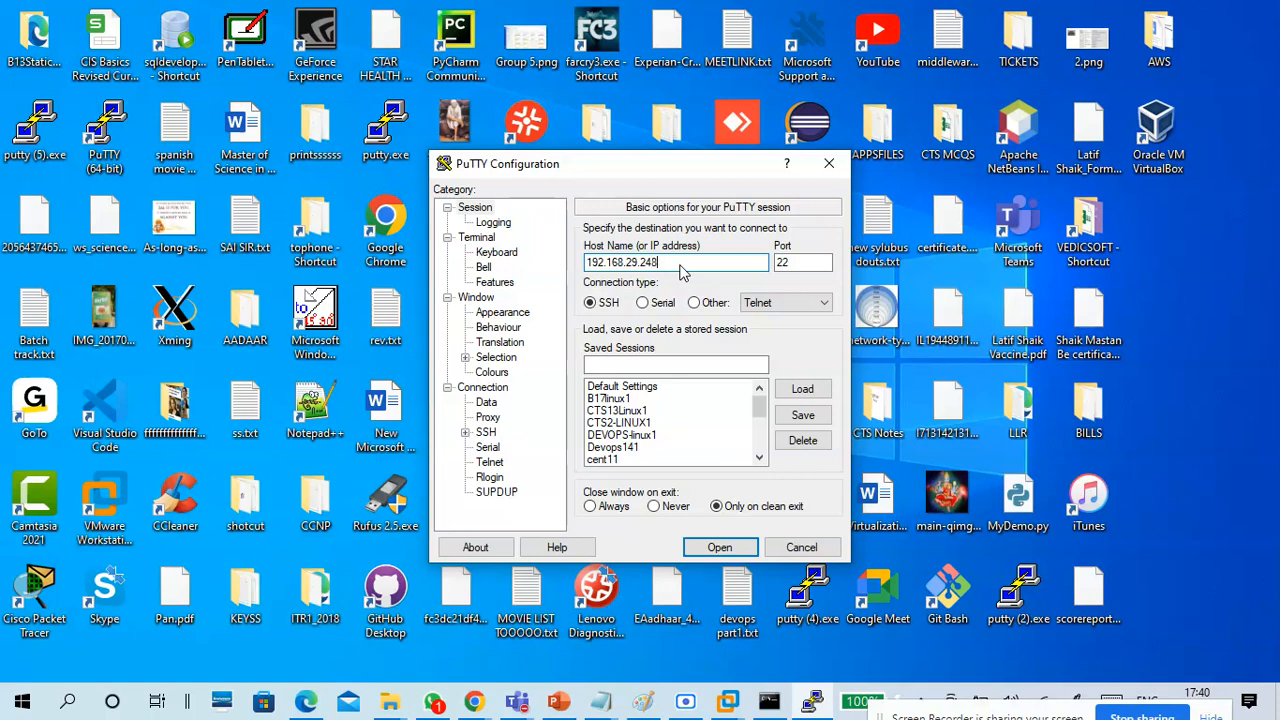
pyautogui.doubleClick(785, 262)
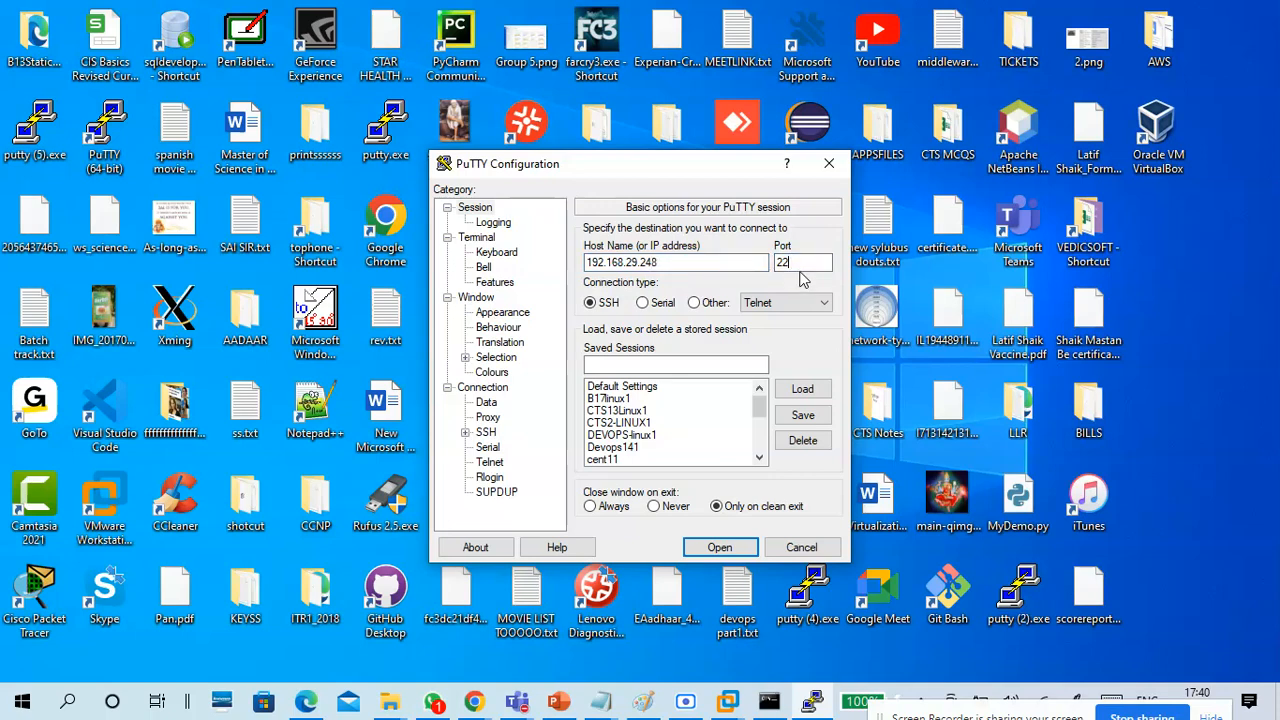
pyautogui.click(610, 304)
# Set the PuTTY terminal font to Consolas Bold, size 18.
pyautogui.click(518, 316)
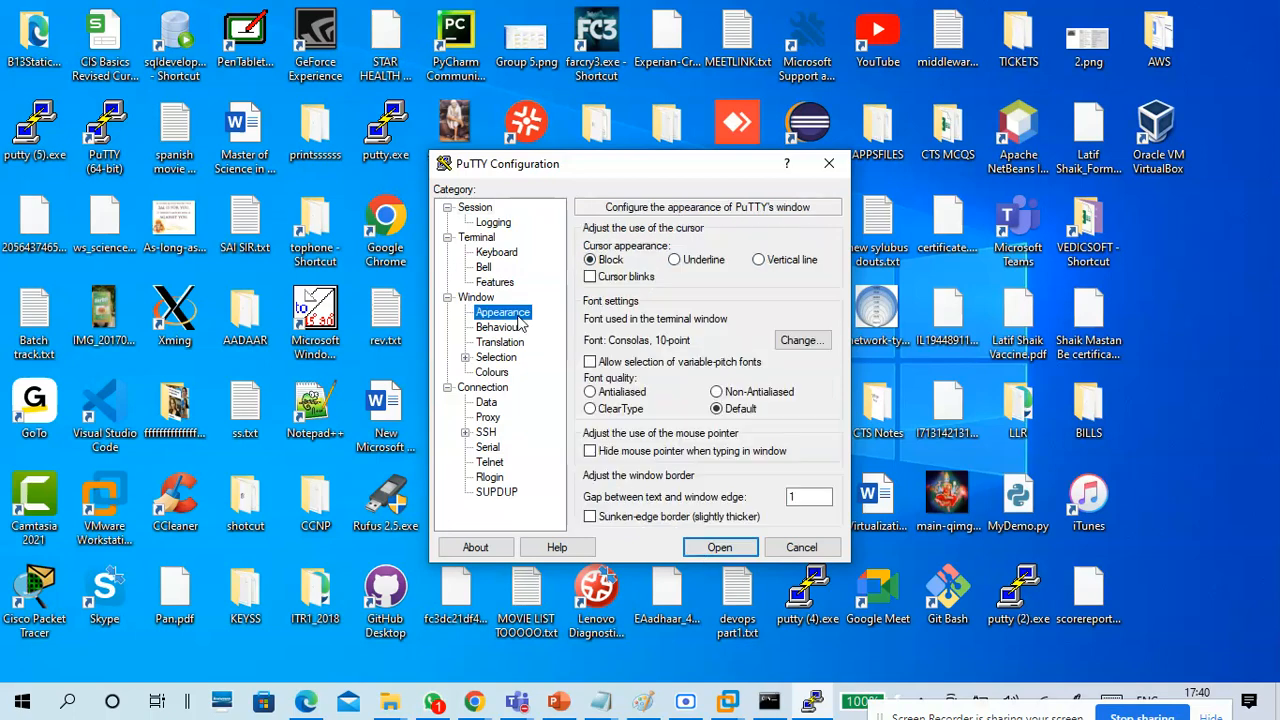
pyautogui.click(801, 341)
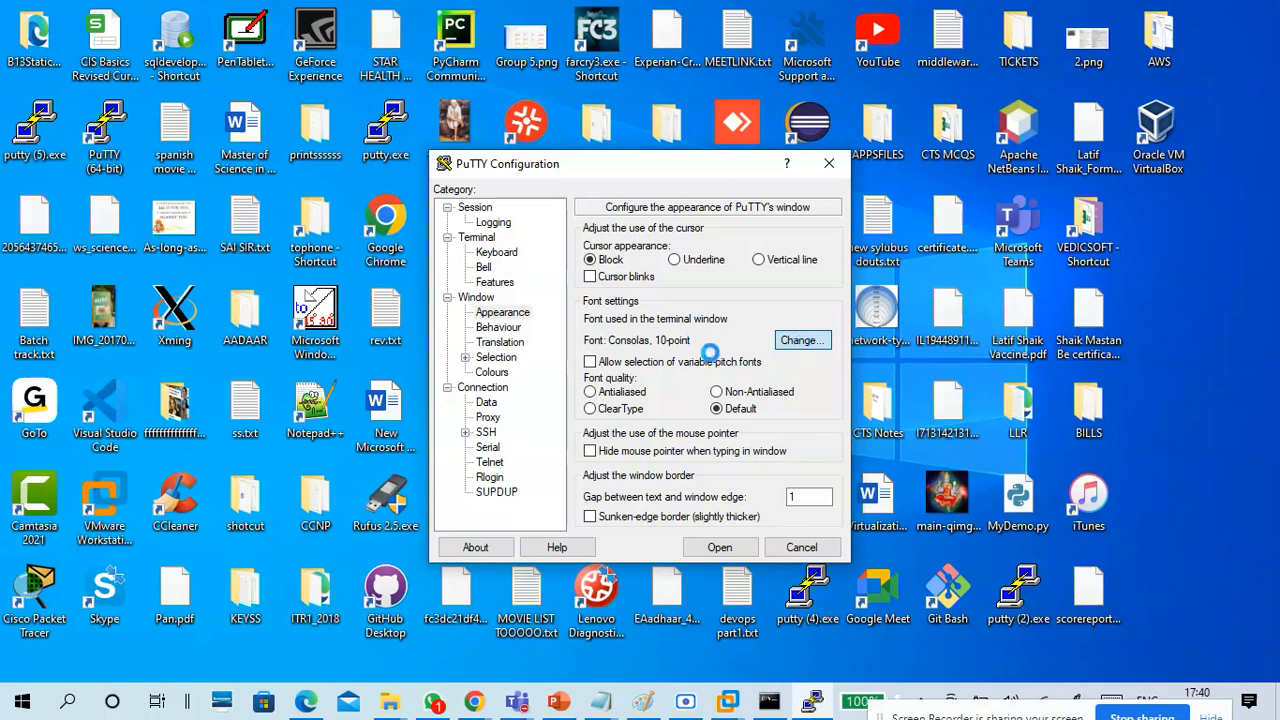
pyautogui.click(698, 356)
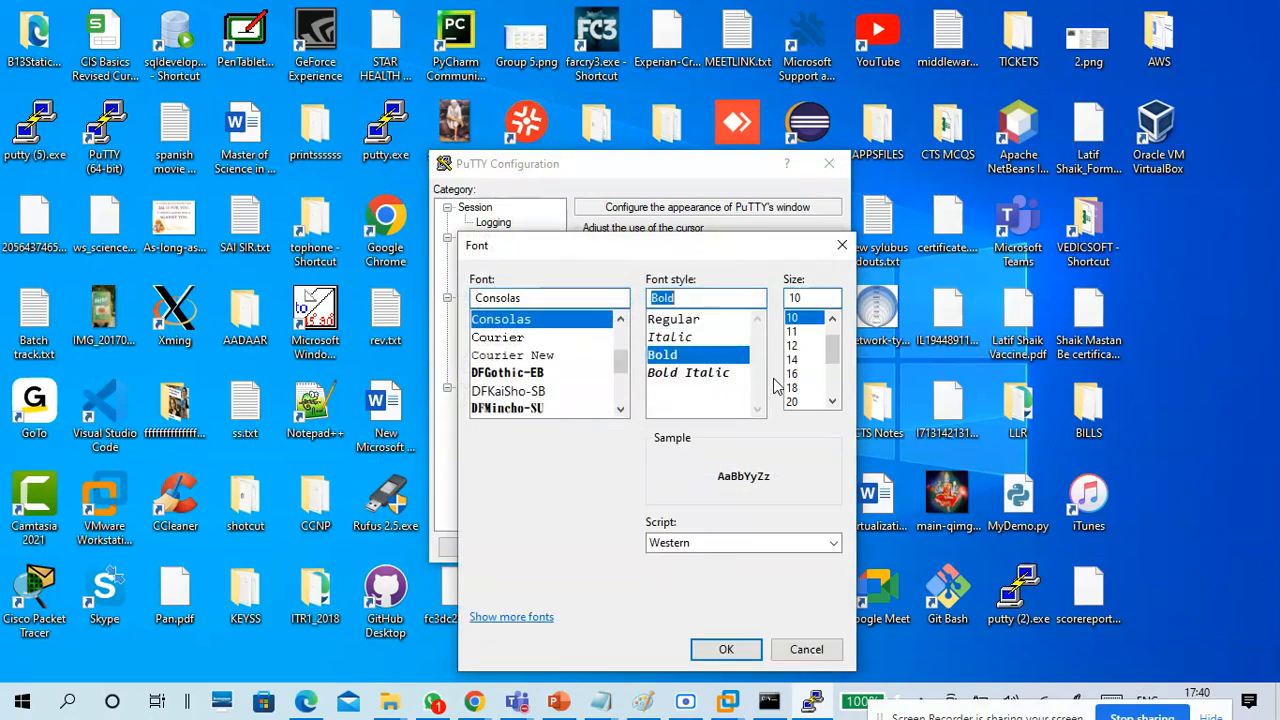
pyautogui.click(792, 388)
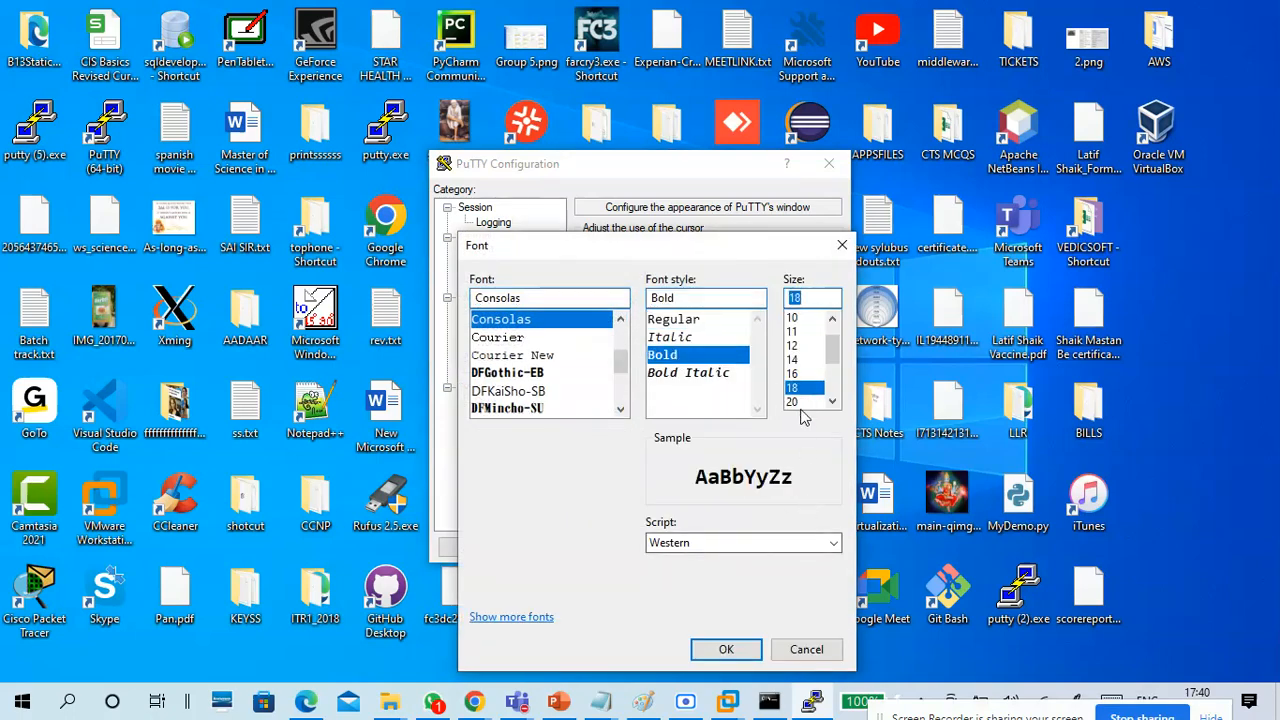
pyautogui.click(722, 650)
# Open the SSH connection, accept the server's host key, and move the terminal window higher on the desktop.
pyautogui.click(705, 545)
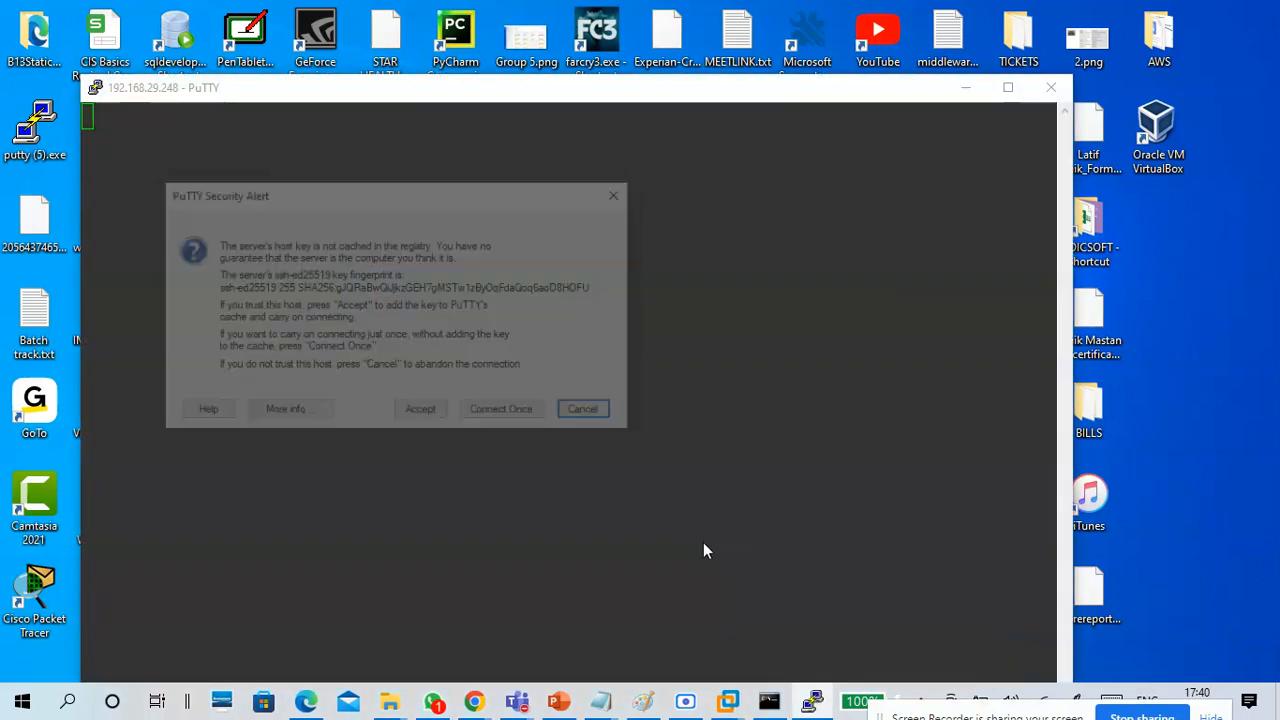
pyautogui.click(422, 410)
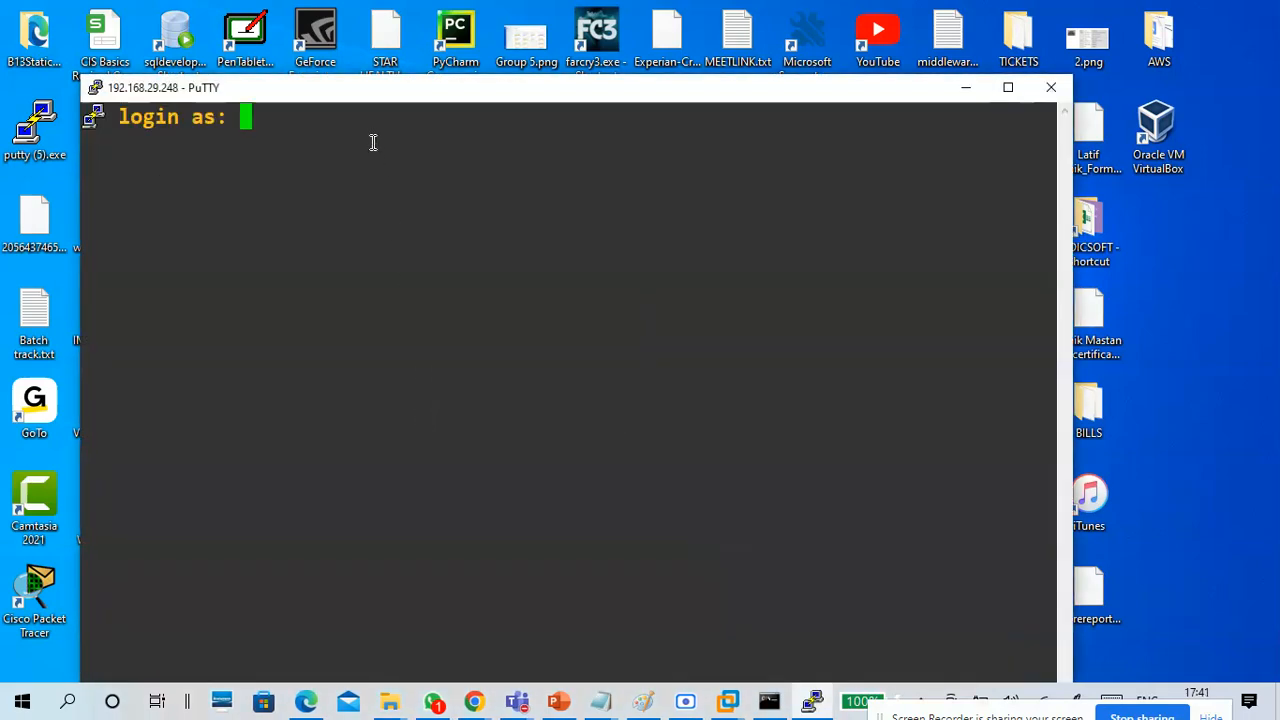
pyautogui.moveTo(357, 98); pyautogui.dragTo(396, 36)
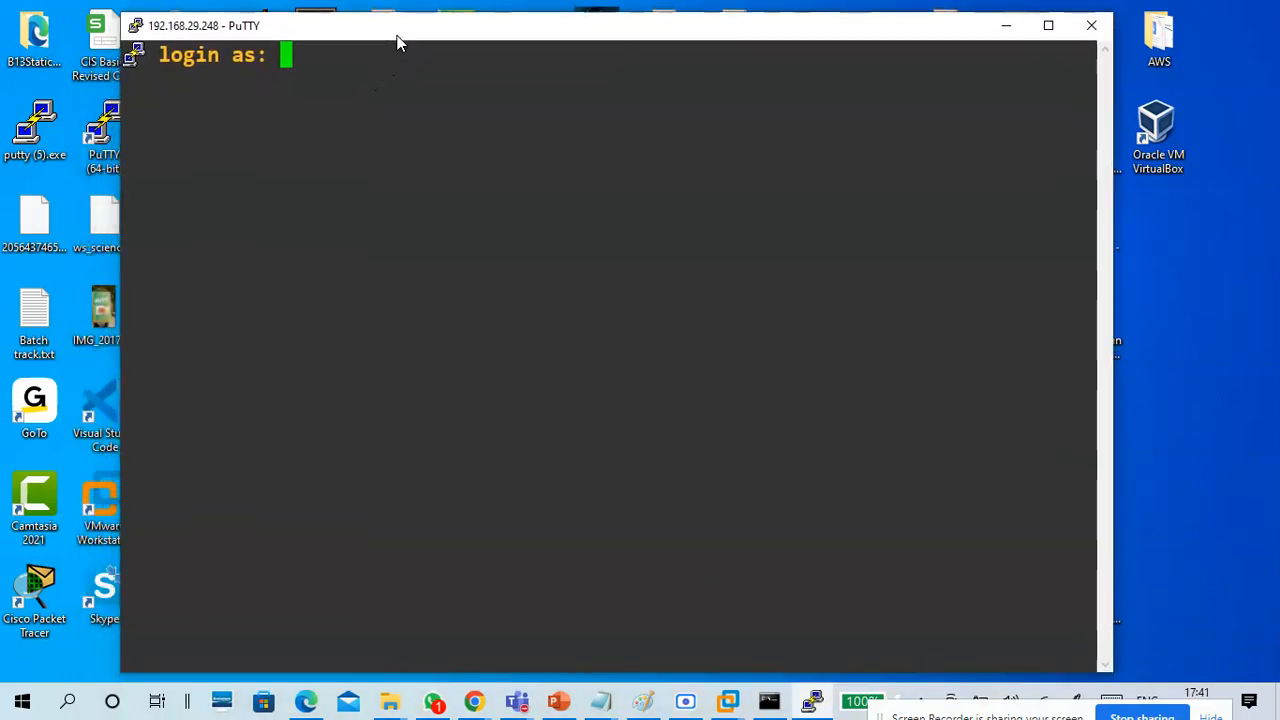
# Log in to the SSH session as root with the account password.
pyautogui.write('roor')
pyautogui.press('BackSpace')
pyautogui.write('t')
pyautogui.press('Return')
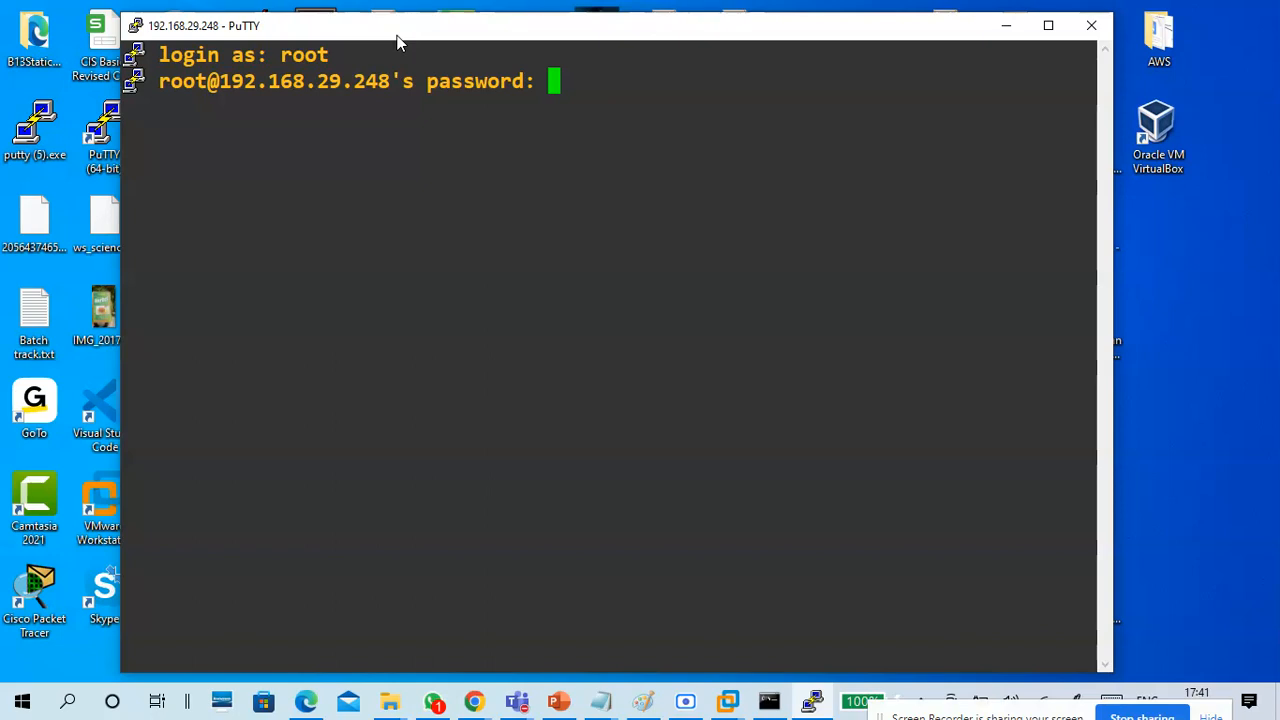
pyautogui.press('Return')
# Check the current working directory with pwd and the machine's name with hostname.
pyautogui.press('Return')
pyautogui.press('Return')
pyautogui.write('pwd')
pyautogui.press('Return')
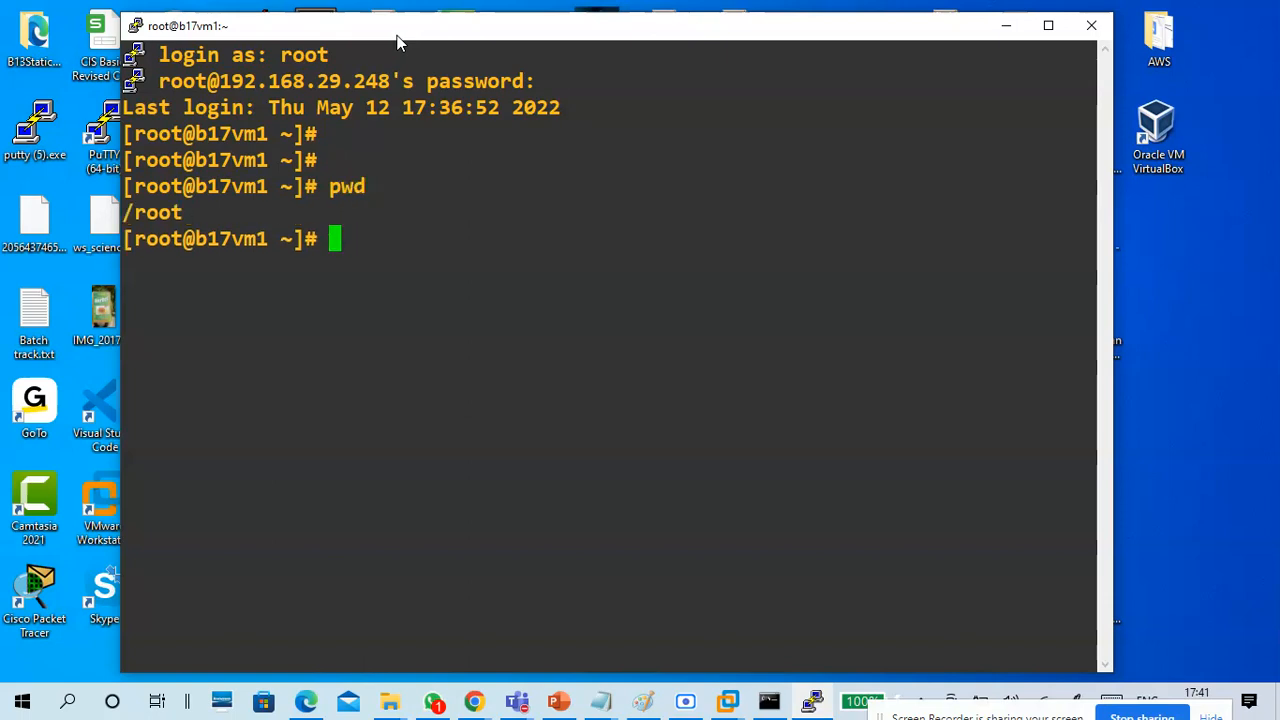
pyautogui.write('host')
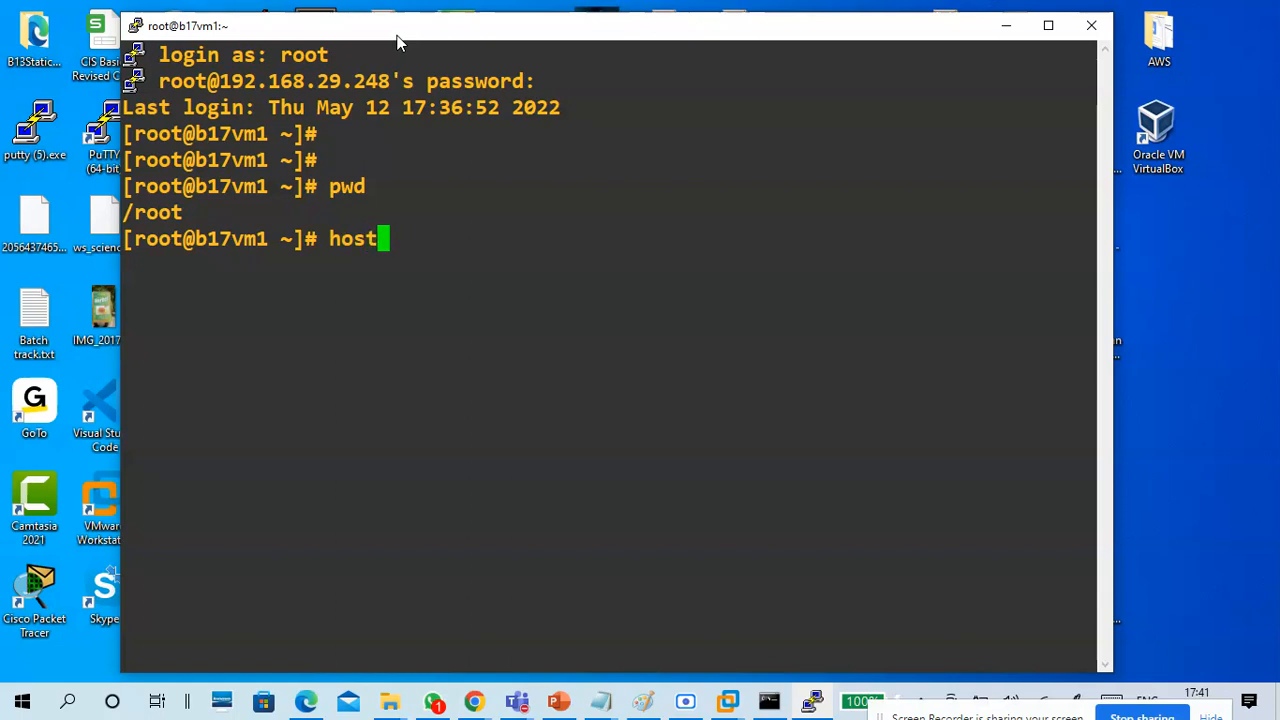
pyautogui.write('name')
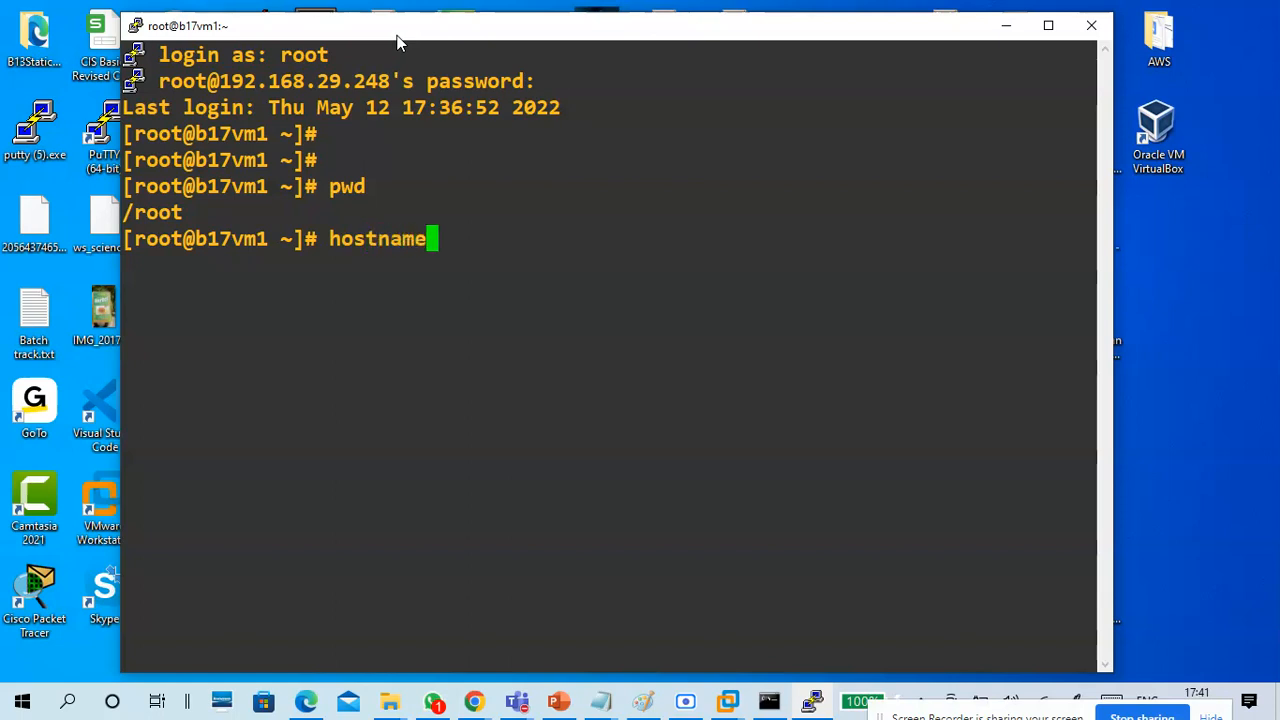
pyautogui.press('Return')
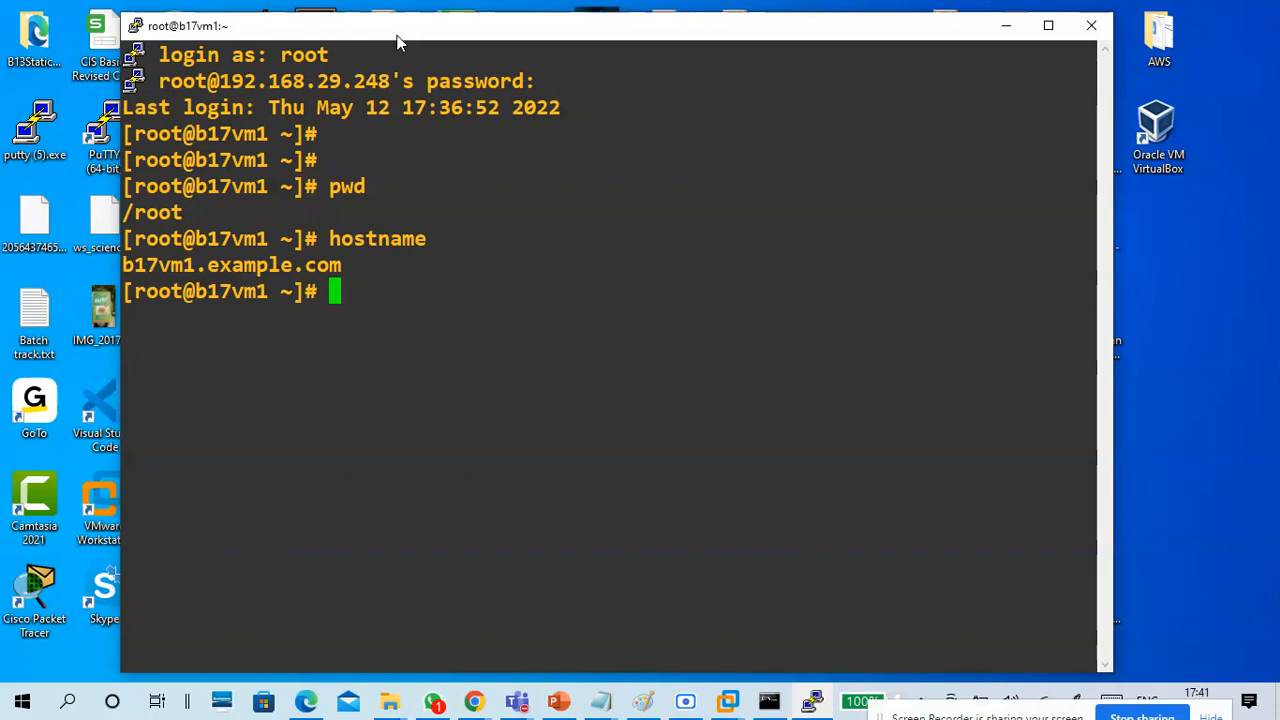
# Print the login shell with echo $SHELL.
pyautogui.write('ecg')
pyautogui.press('BackSpace')
pyautogui.write('ho ')
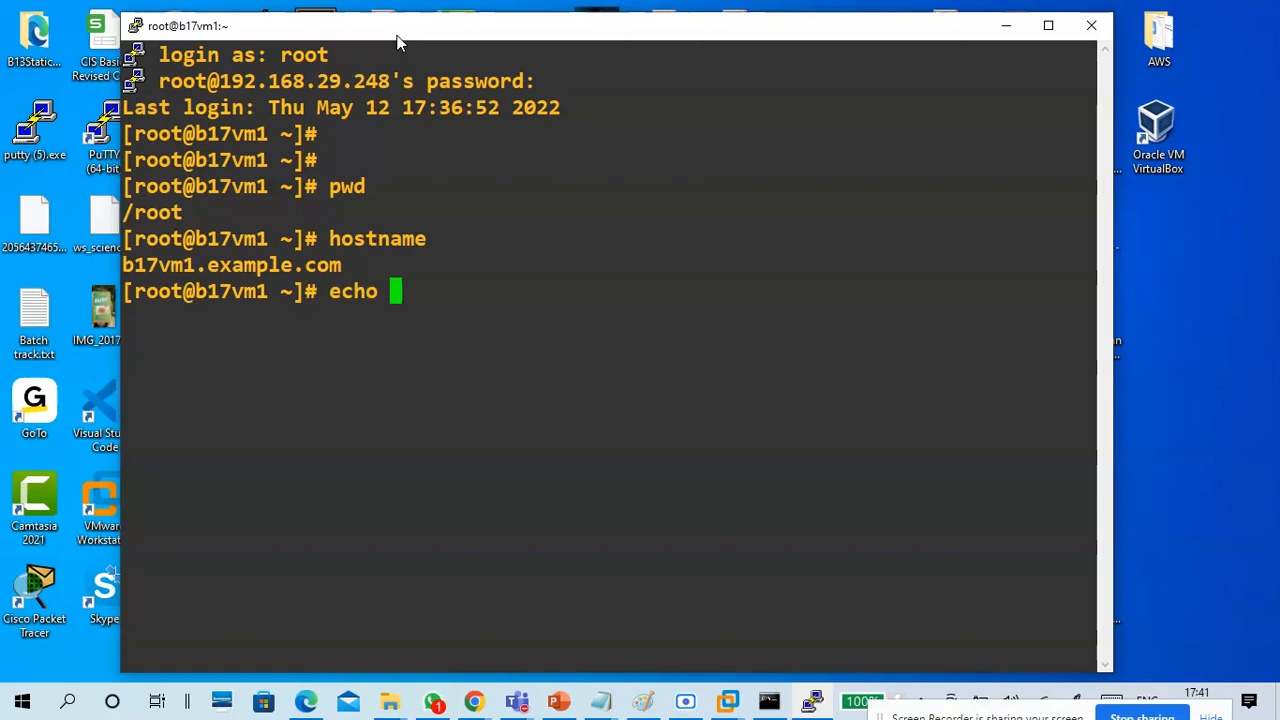
pyautogui.write('$SHE')
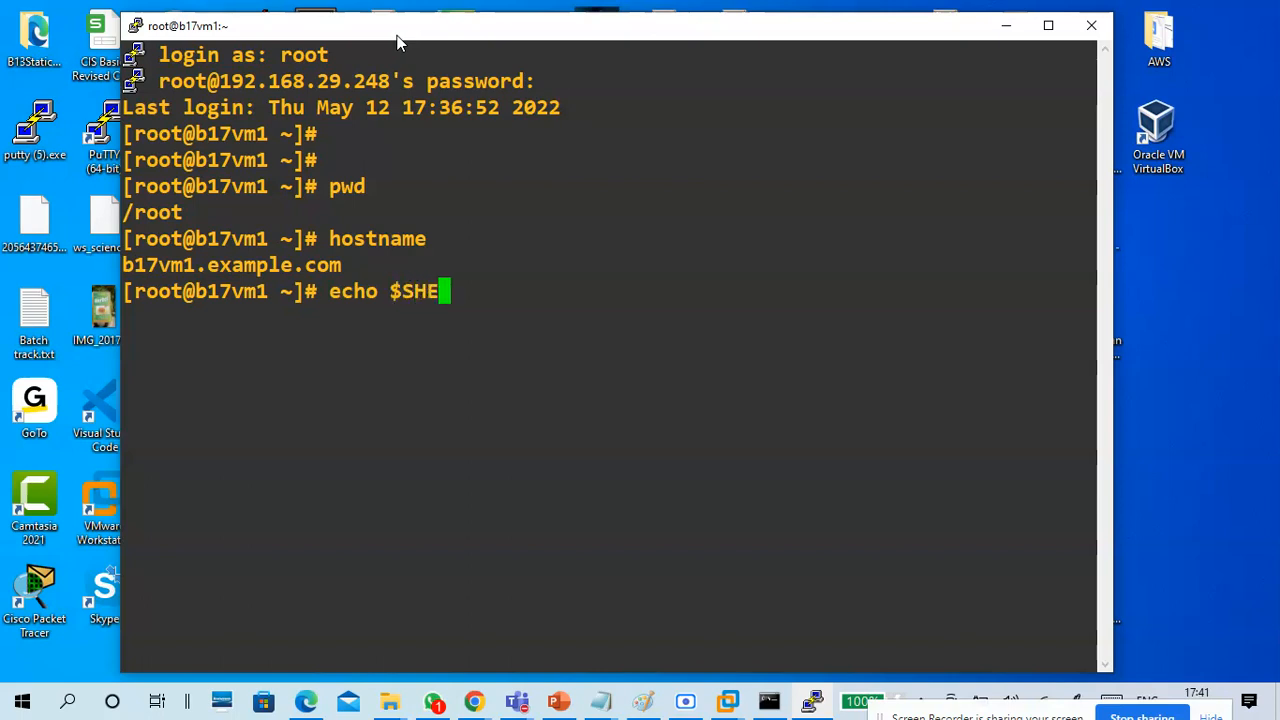
pyautogui.write('LL')
pyautogui.press('Return')
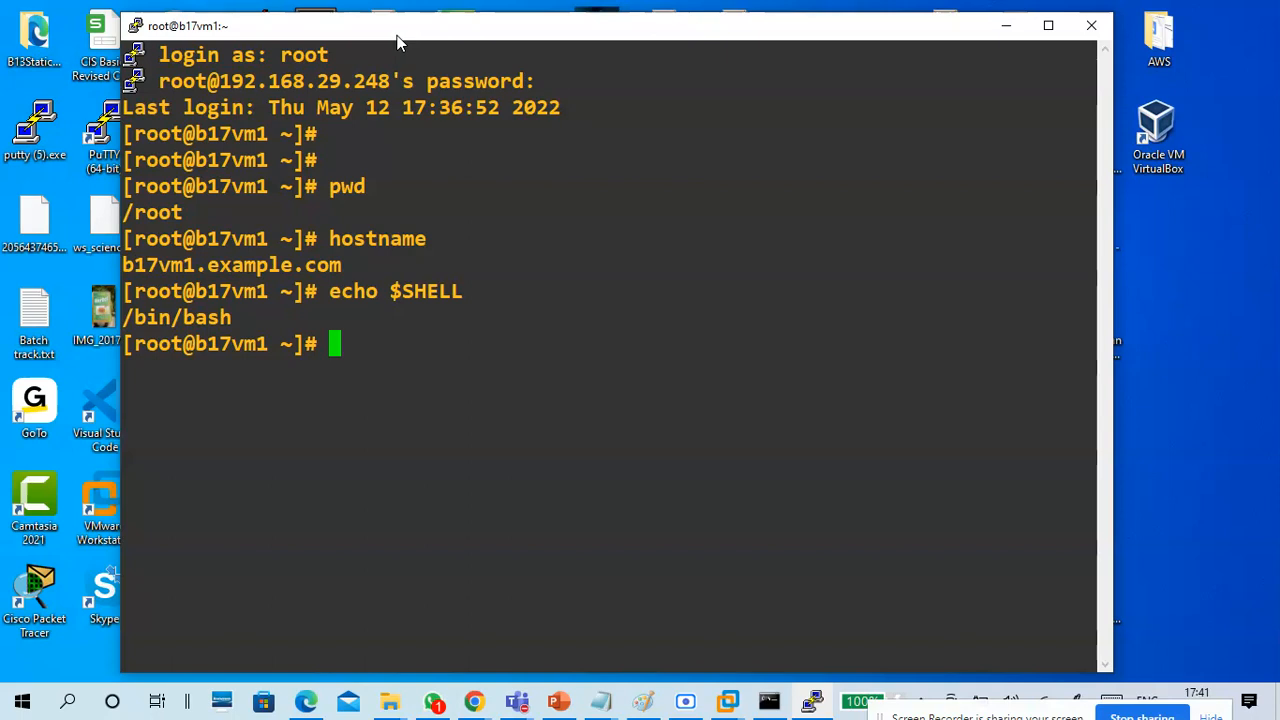
# Check the kernel release with uname -r.
pyautogui.write('UNAME')
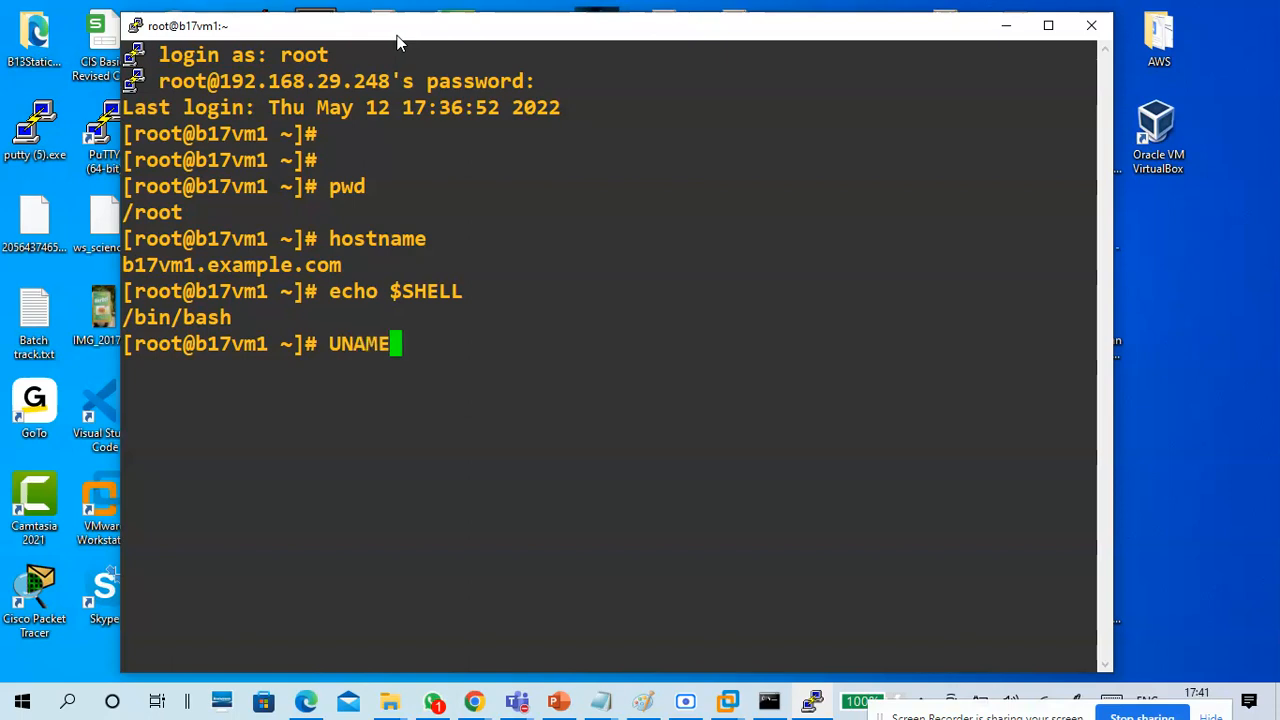
pyautogui.hotkey('ctrl', 'u')
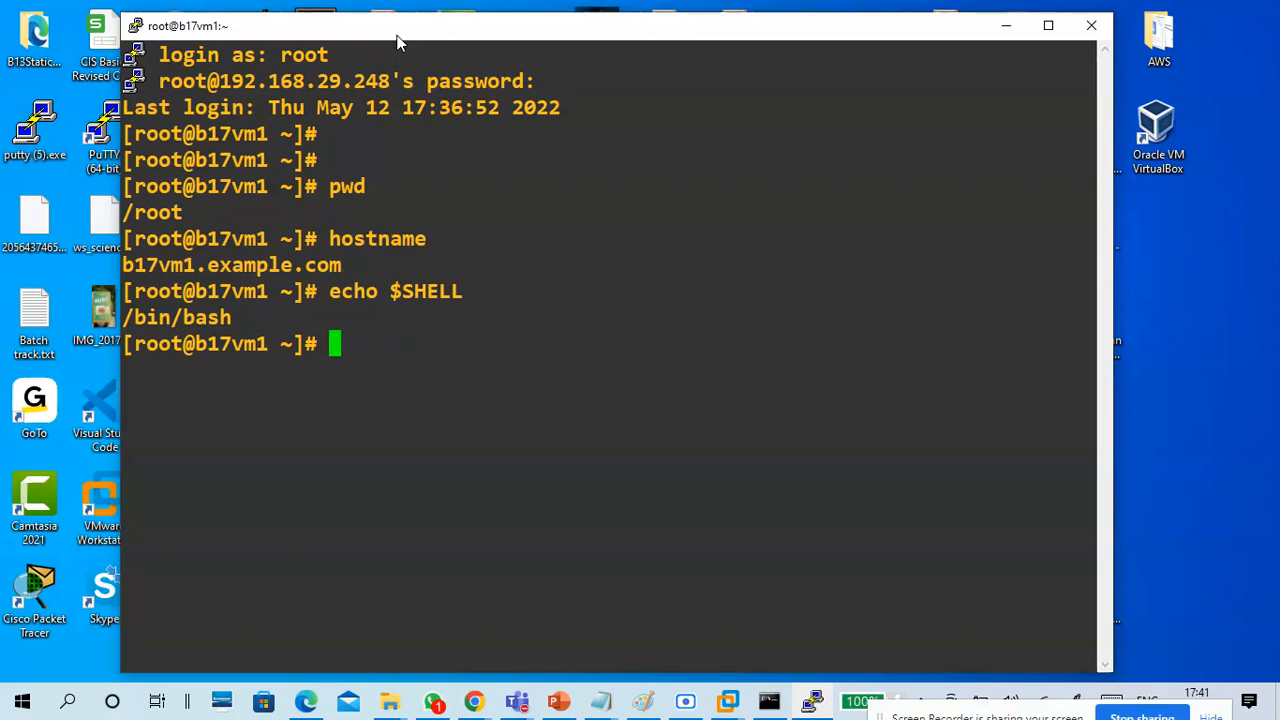
pyautogui.write('unm')
pyautogui.press('BackSpace')
pyautogui.write('ame')
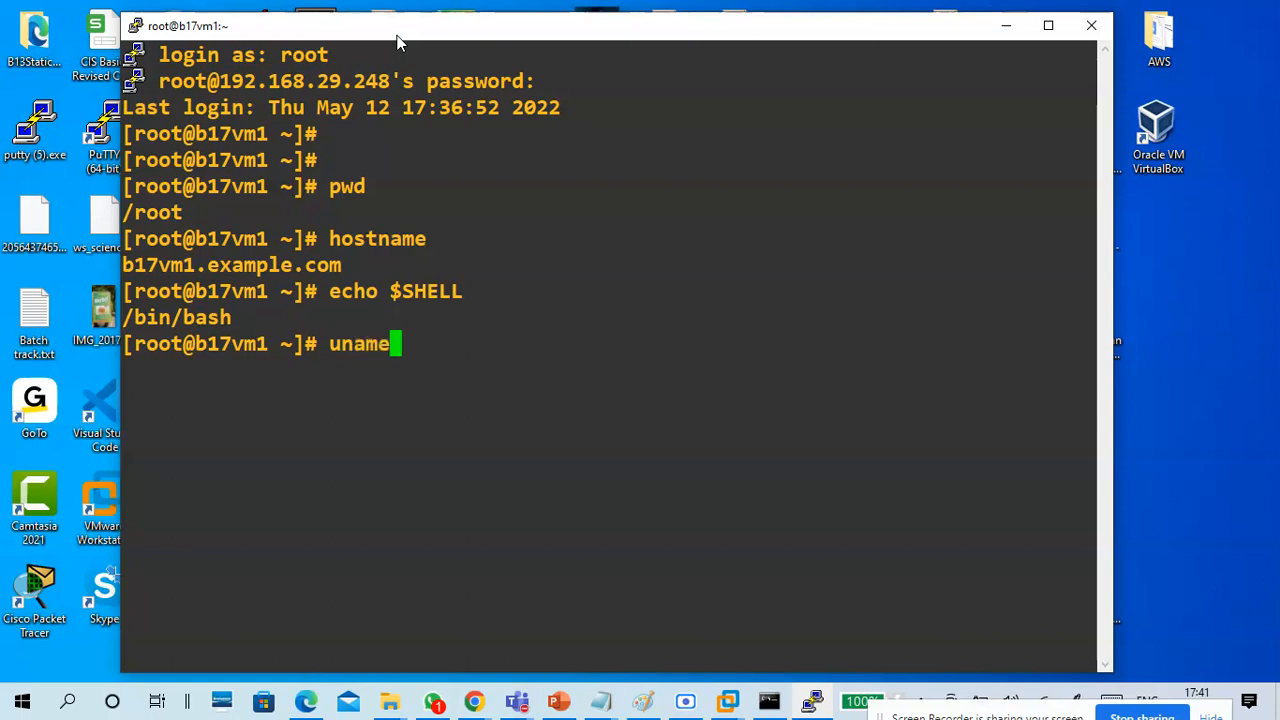
pyautogui.write(' -r')
pyautogui.press('Return')
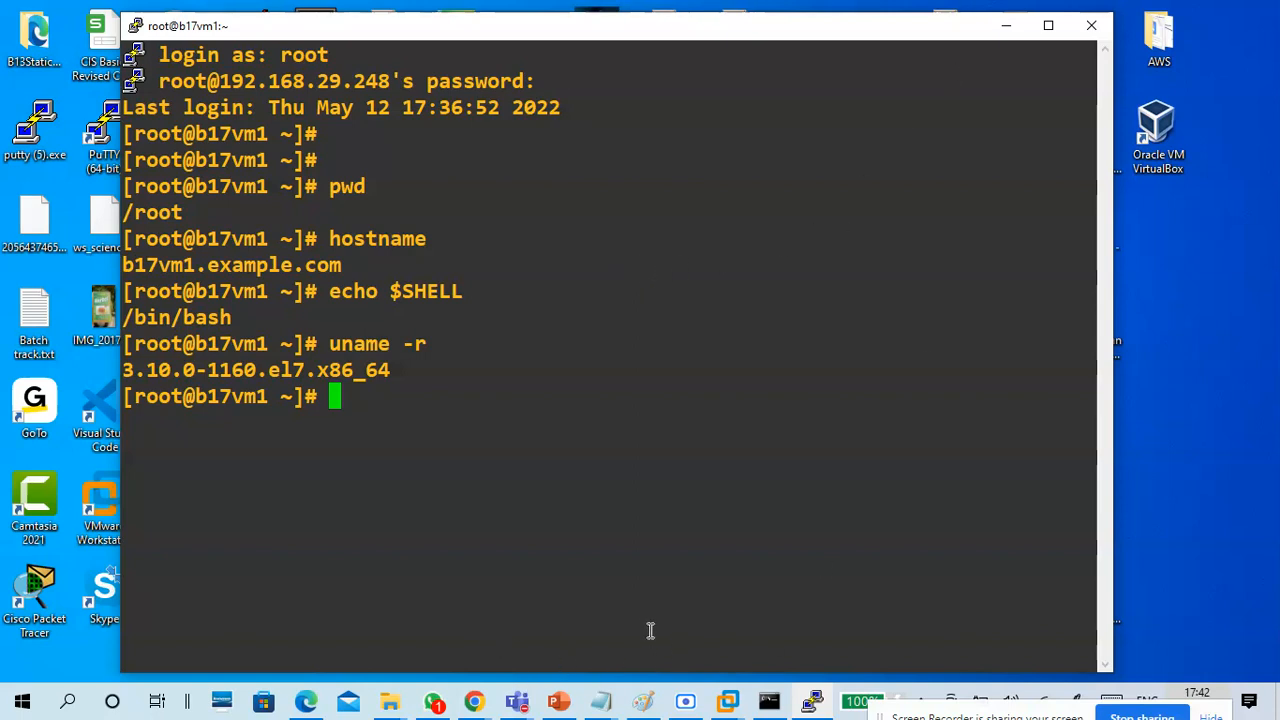
# Switch to the ESXi web client in Chrome to view B17vm1, and return to the PuTTY session.
pyautogui.click(476, 700)
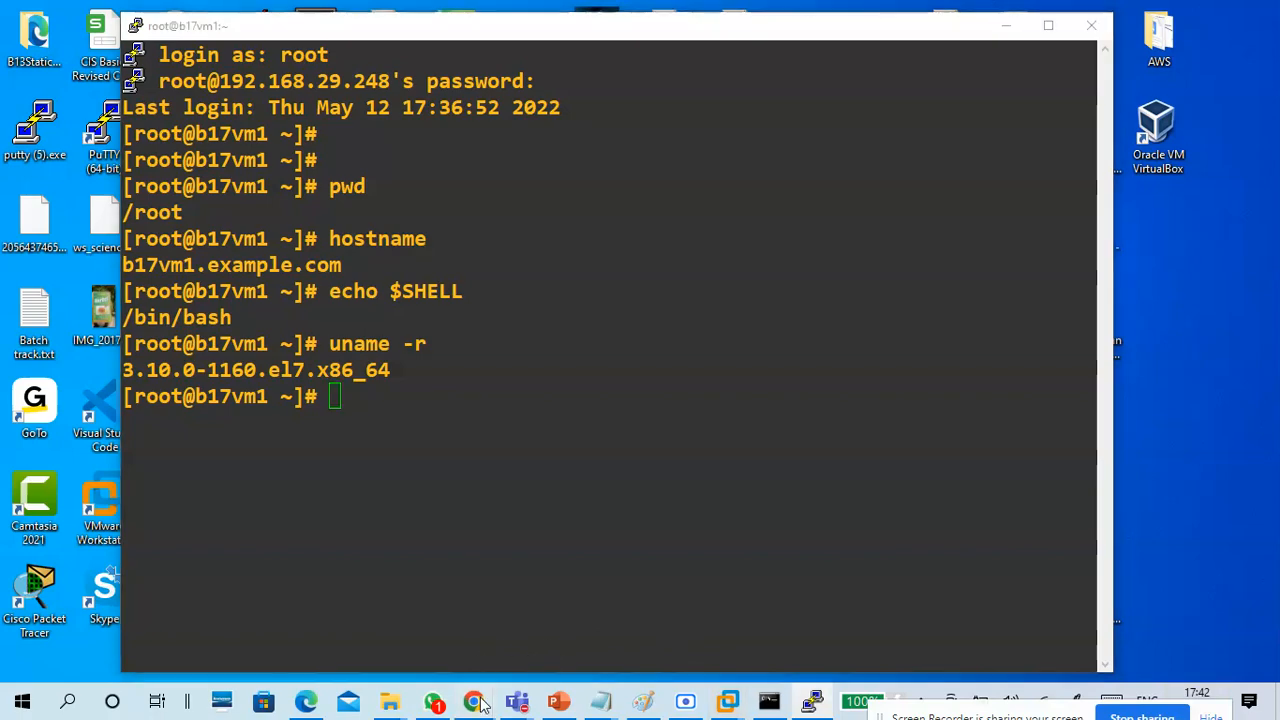
pyautogui.click(455, 654)
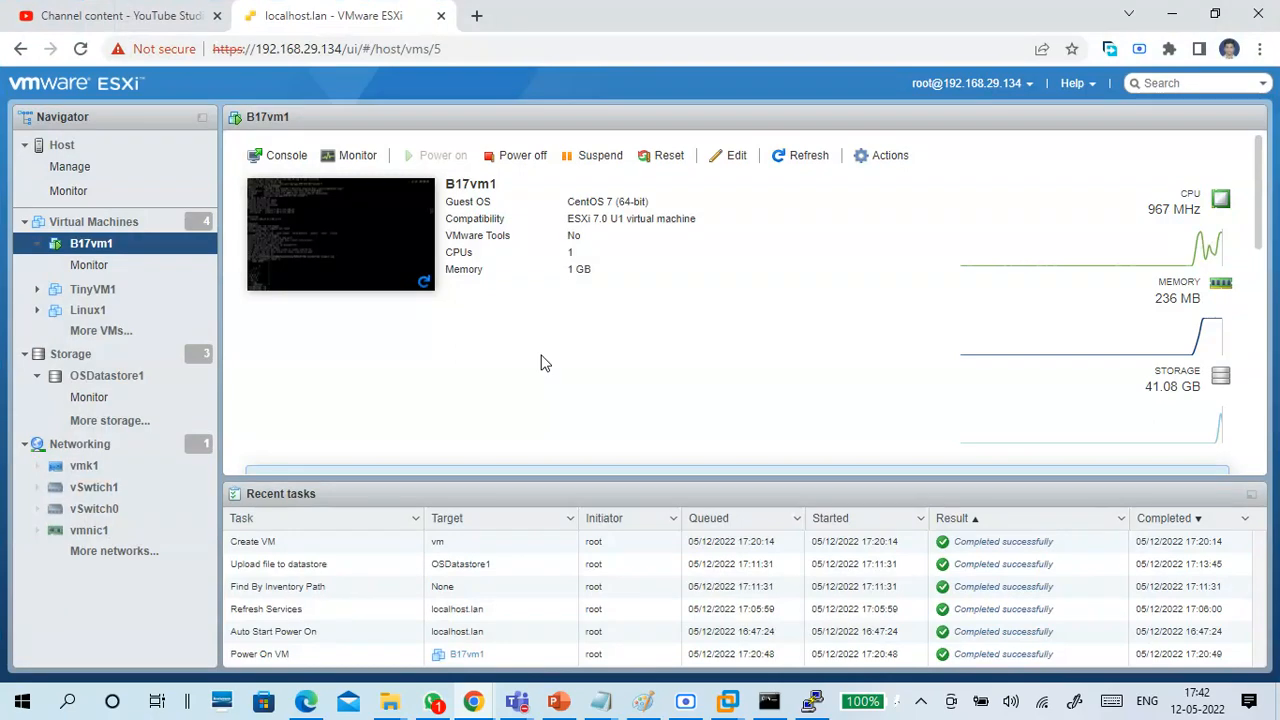
pyautogui.click(1172, 14)
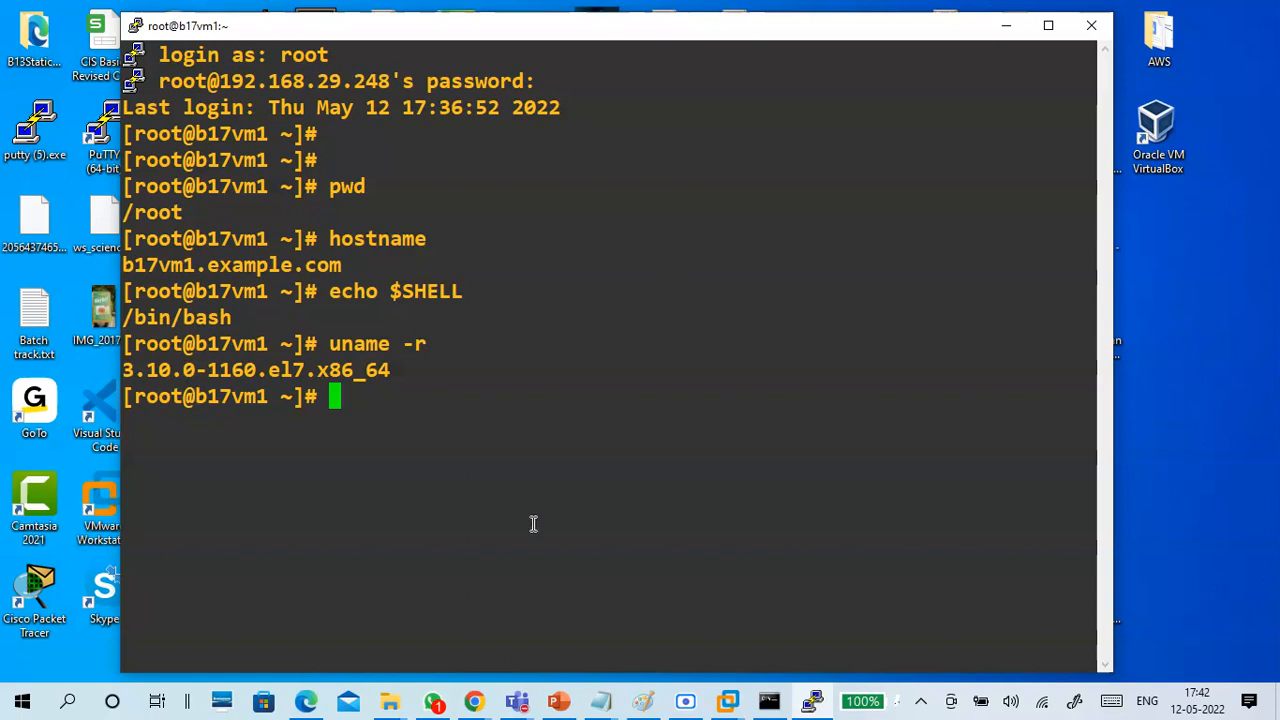
# Switch back to the ESXi web client in Chrome and review the host overview and B17vm1's summary.
pyautogui.click(475, 702)
pyautogui.click(430, 612)
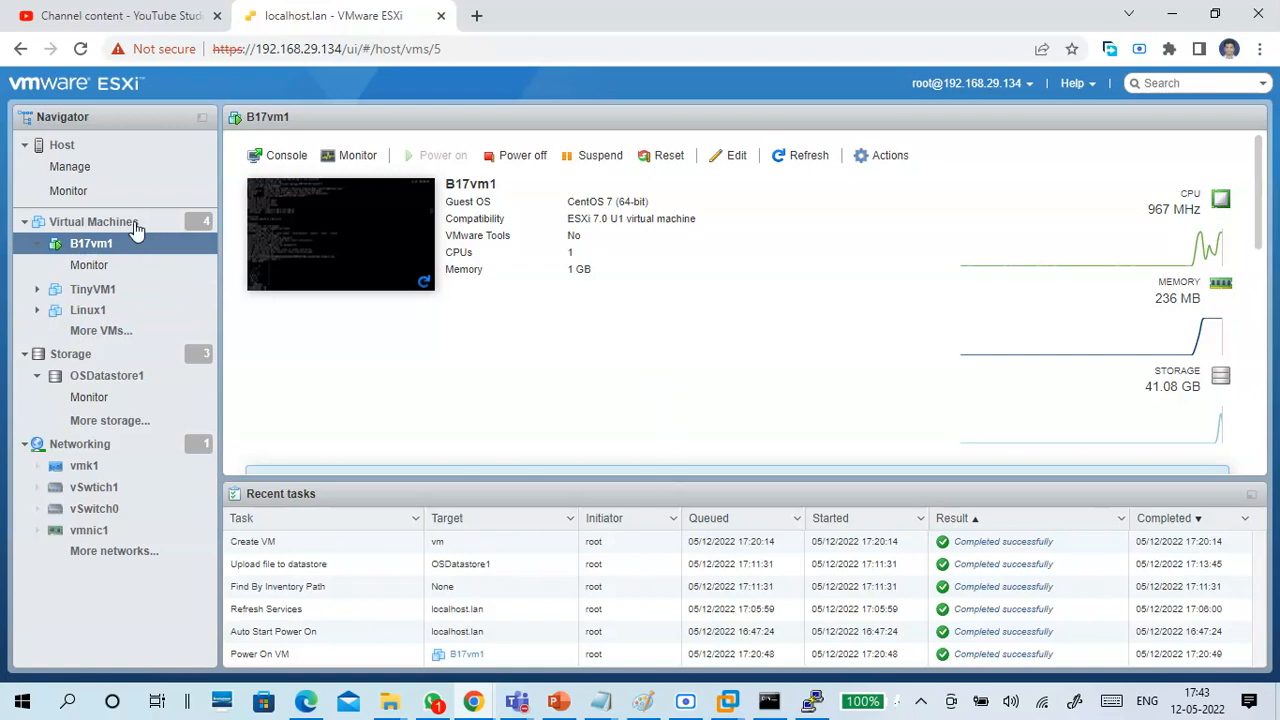
pyautogui.click(72, 153)
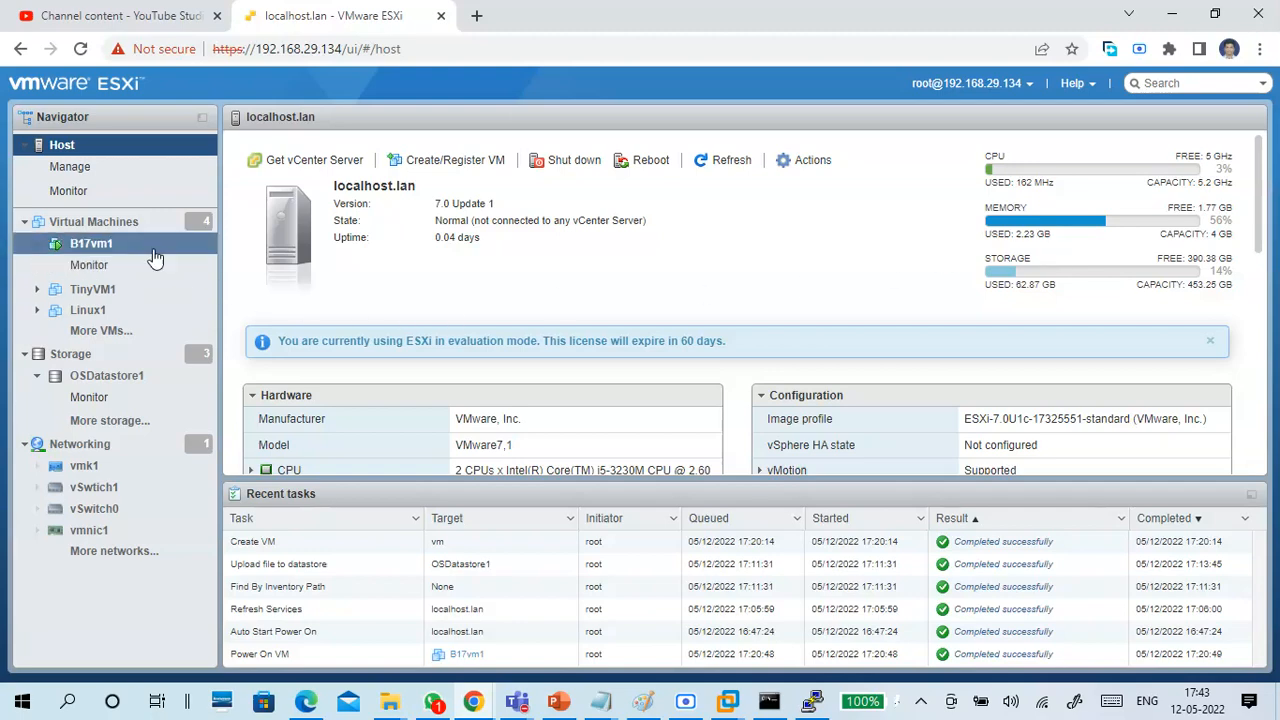
pyautogui.click(121, 246)
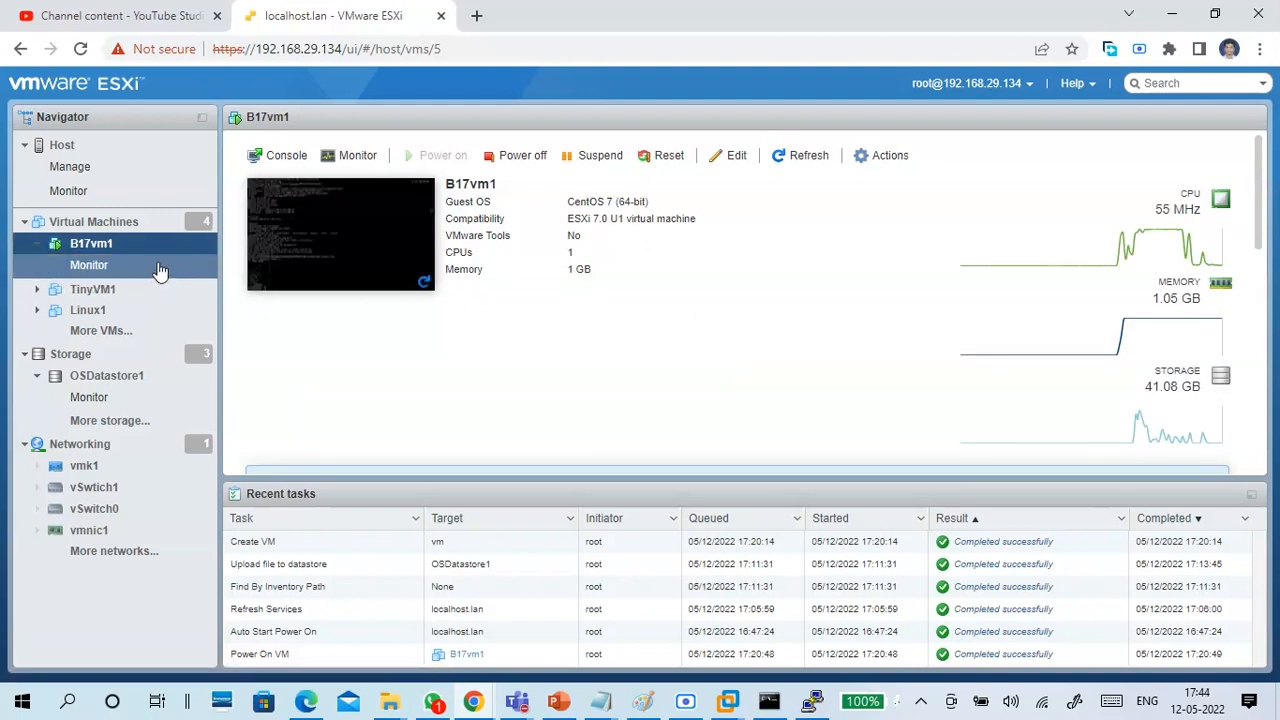
# Compare the host's resource overview with B17vm1's summary and CPU performance monitor.
pyautogui.click(110, 150)
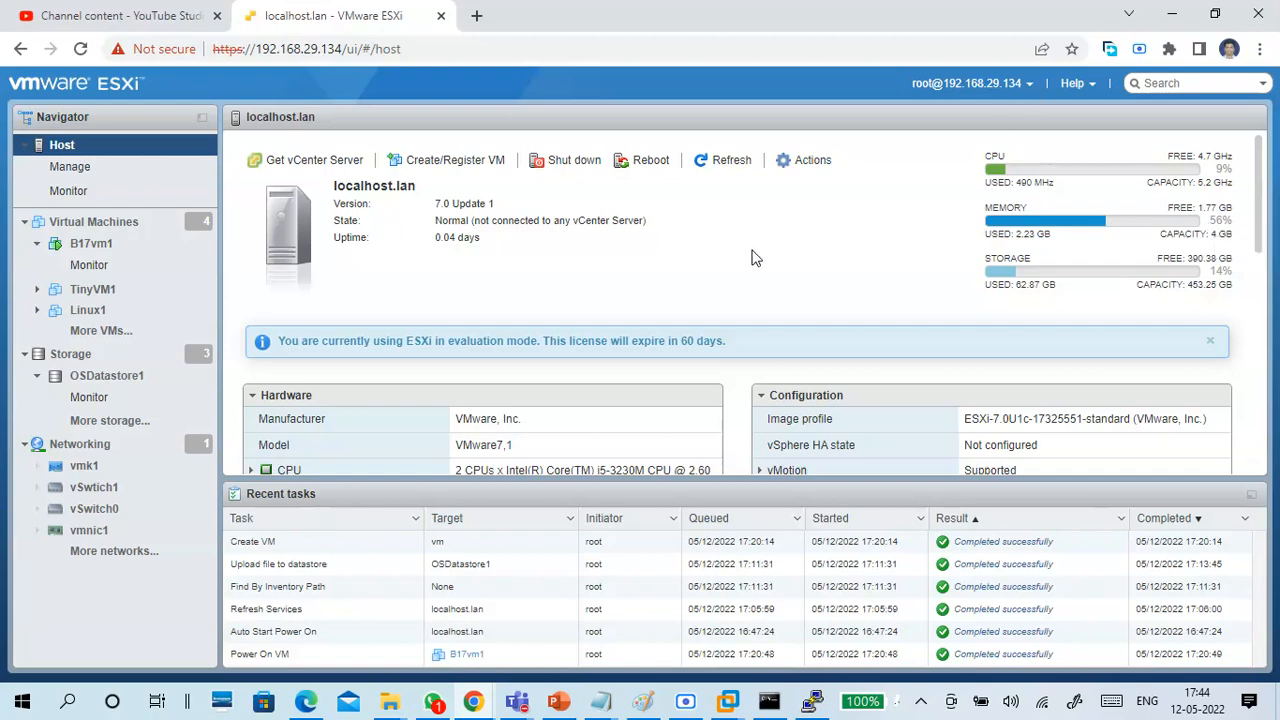
pyautogui.click(112, 244)
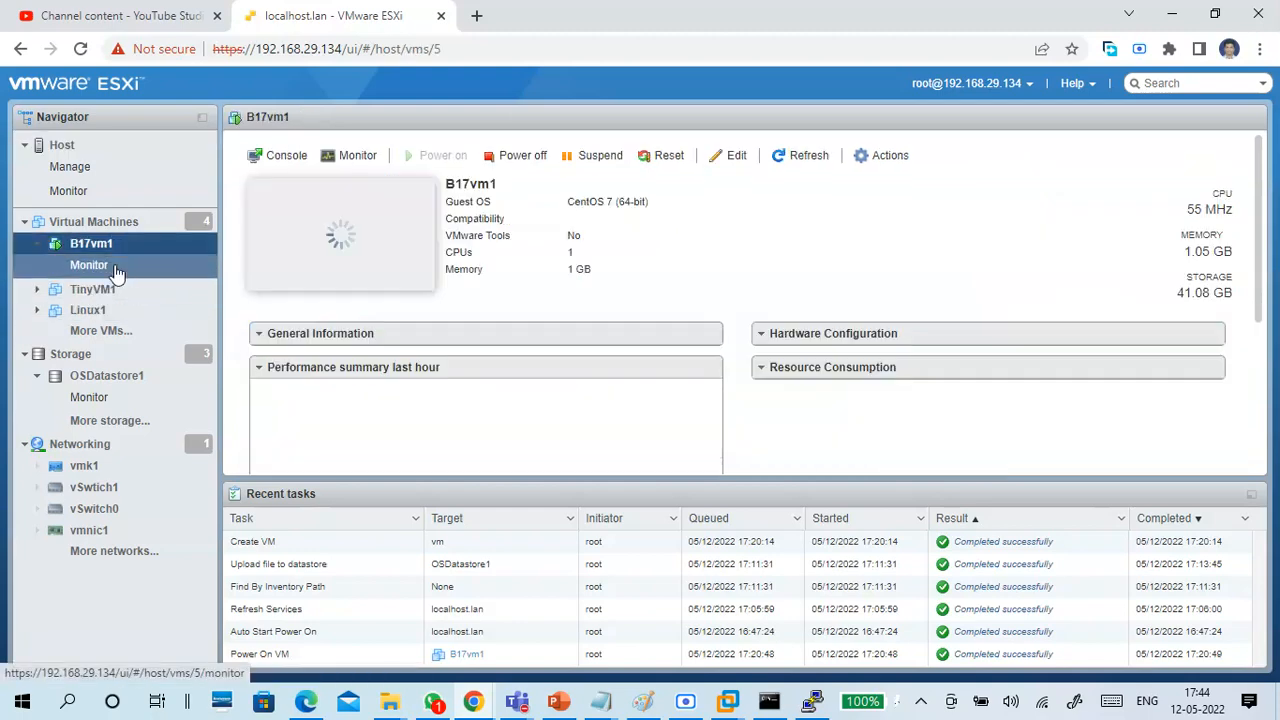
pyautogui.click(112, 266)
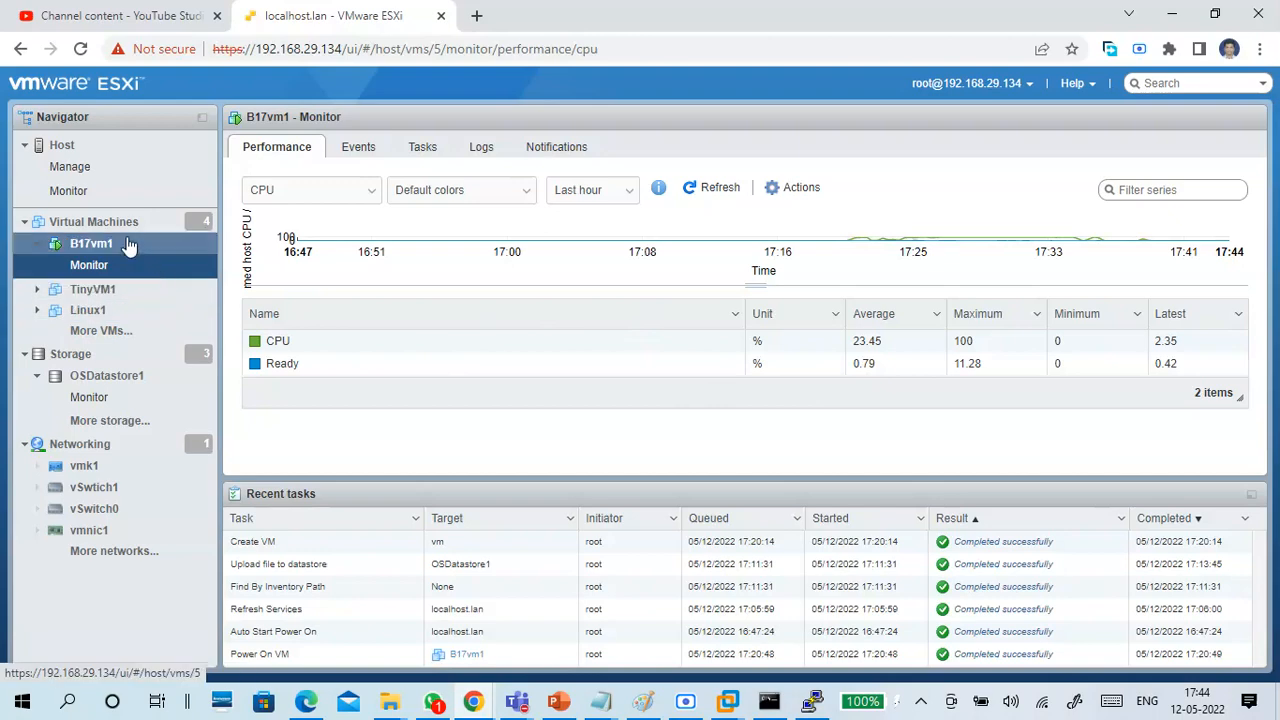
pyautogui.click(128, 246)
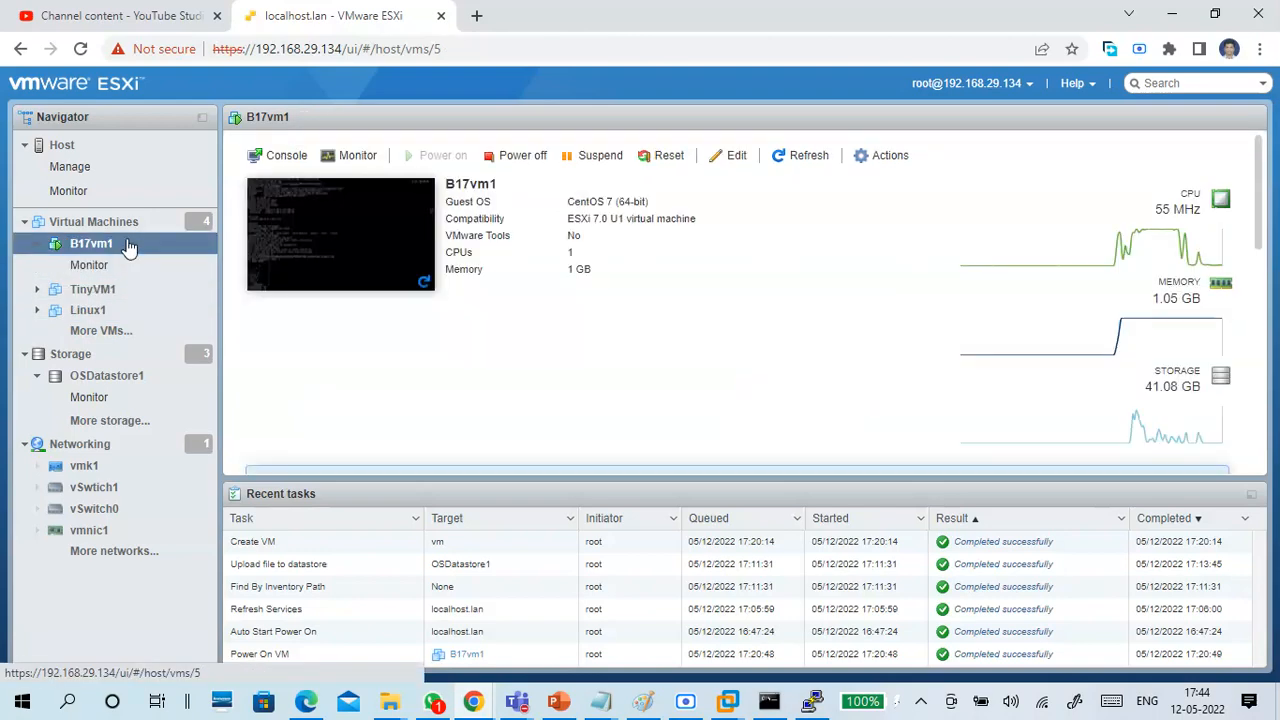
# Look over the host's datastores and its virtual switches, ending on the datastore list.
pyautogui.click(70, 354)
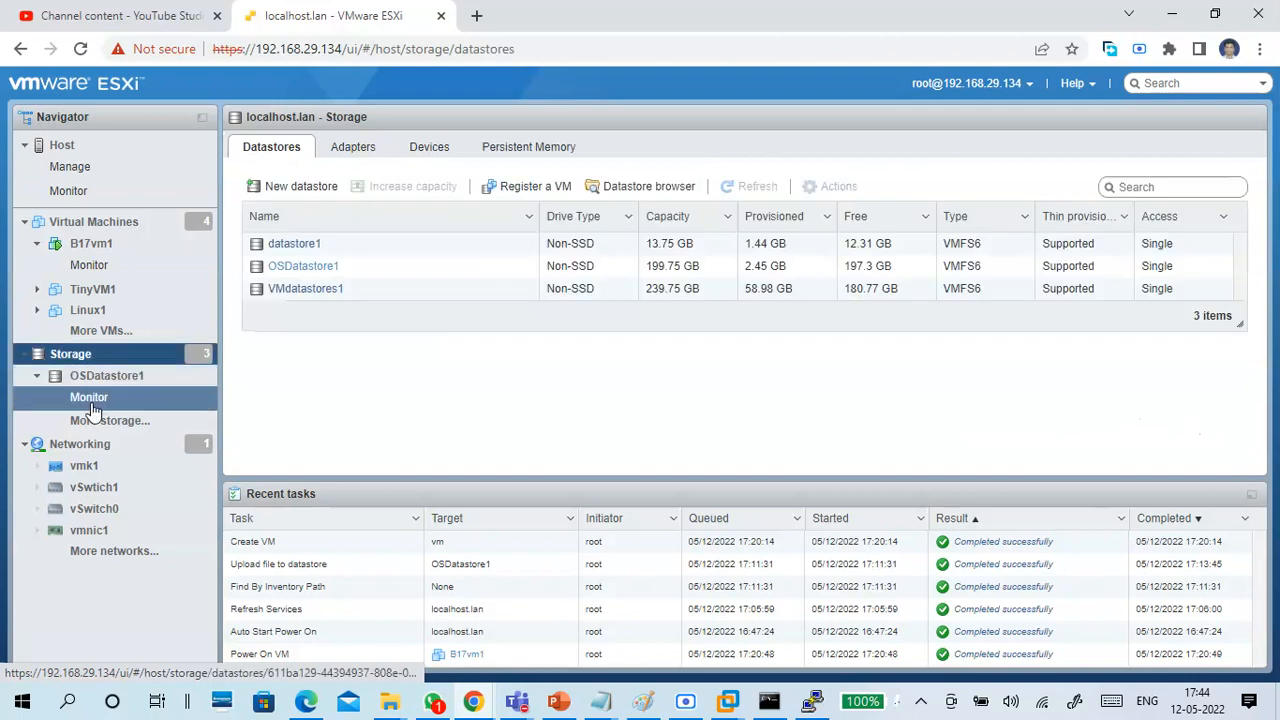
pyautogui.click(88, 445)
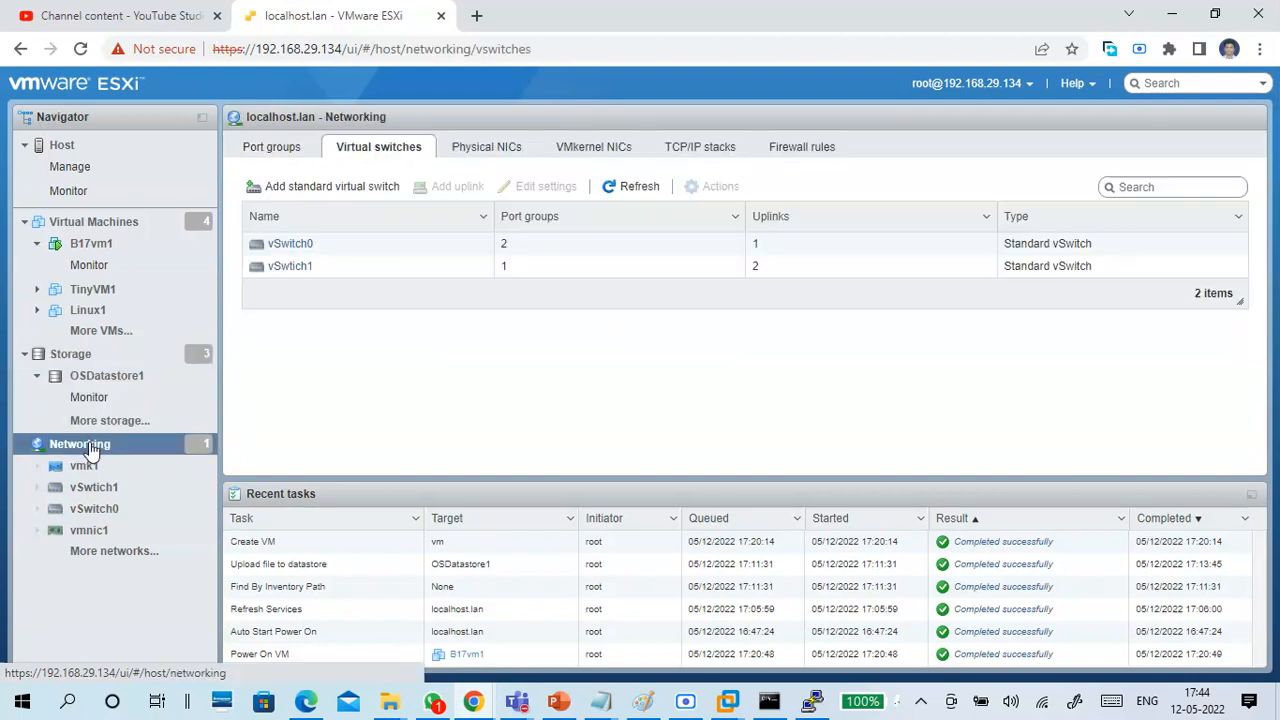
pyautogui.click(80, 358)
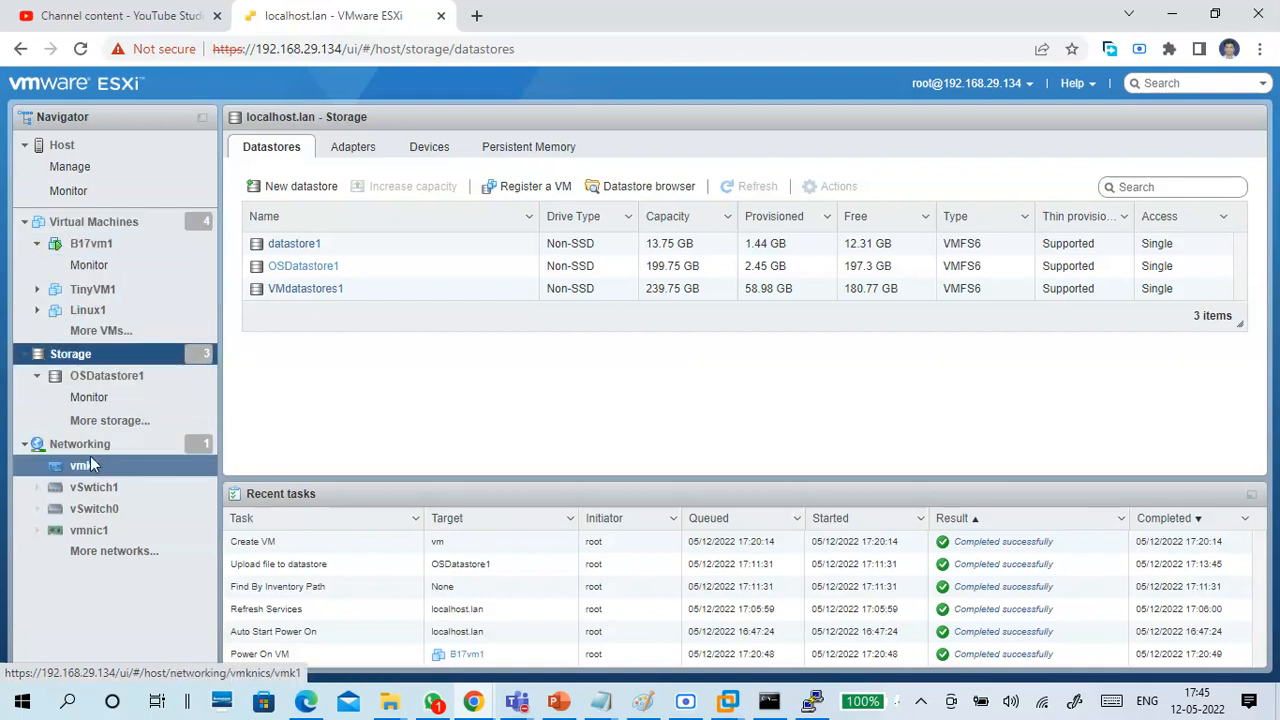
# Switch to the 12-05 Virtualization.txt notes in Notepad and add the line "vmfs -- file system" below the CentOS 7 entry.
pyautogui.click(131, 358)
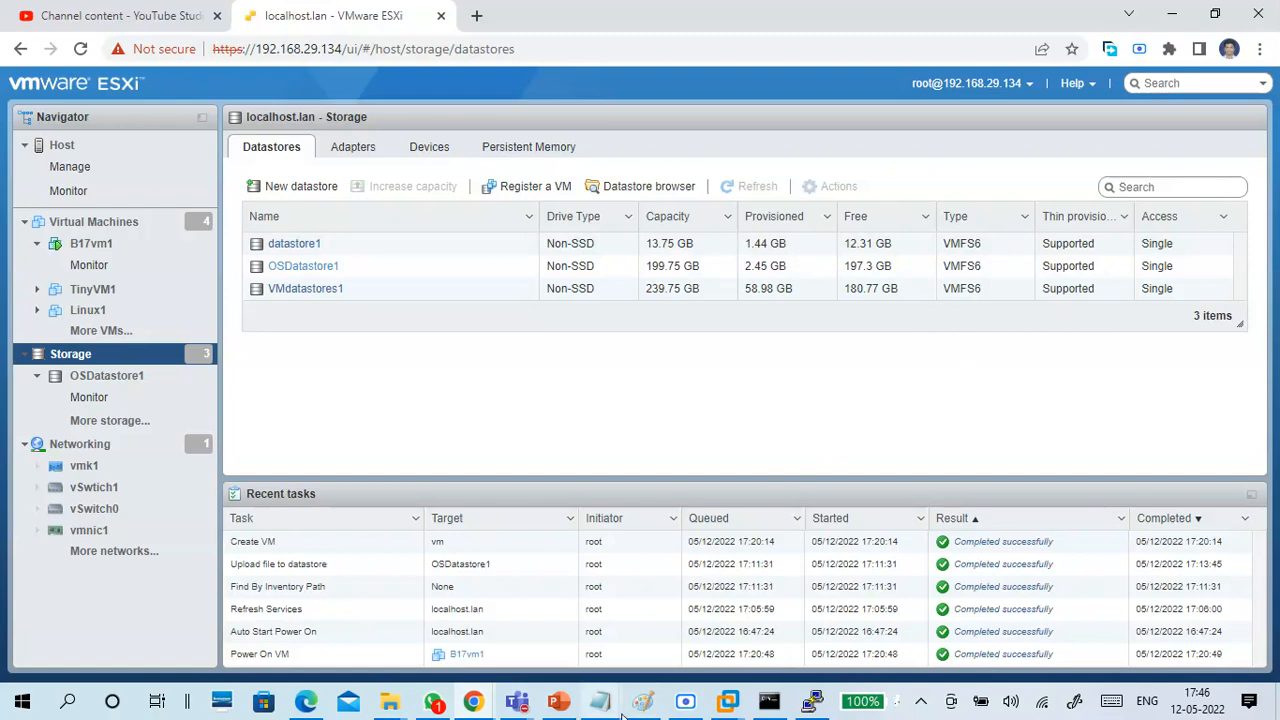
pyautogui.moveTo(645, 706)
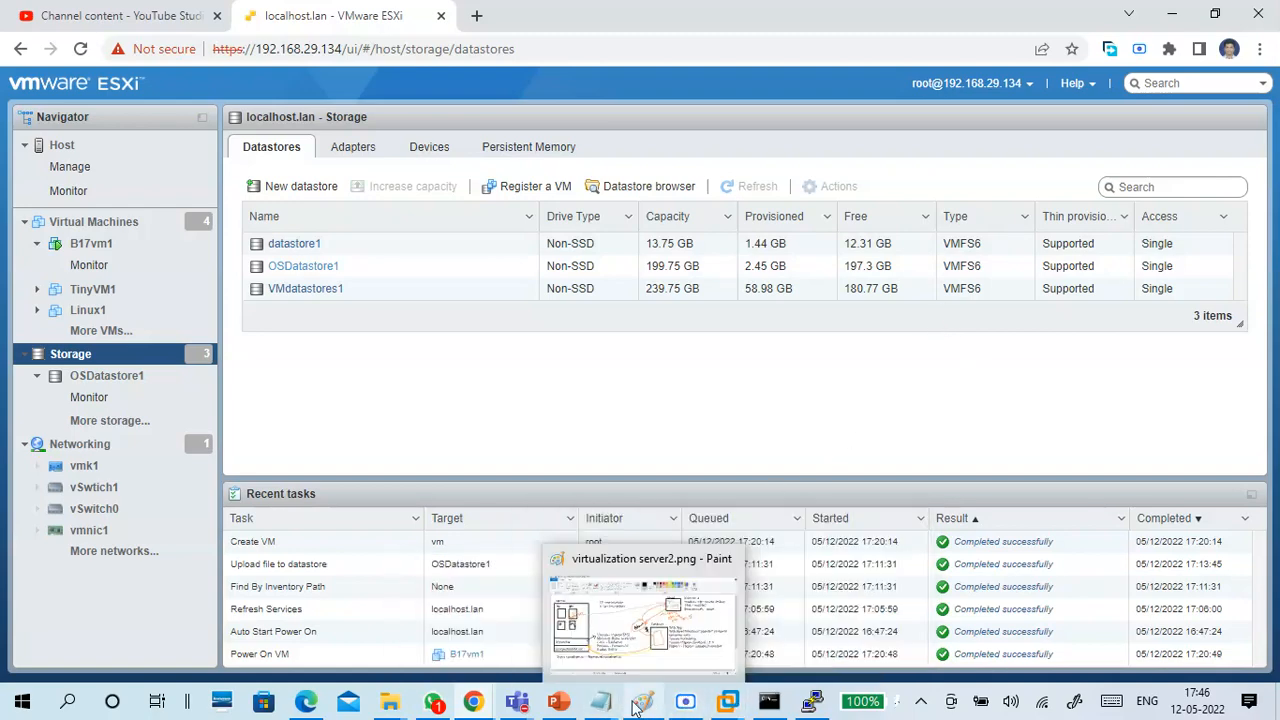
pyautogui.click(700, 615)
pyautogui.scroll(-3, 564, 444)
pyautogui.click(396, 220)
pyautogui.click(390, 190)
pyautogui.write('vmfs -- ')
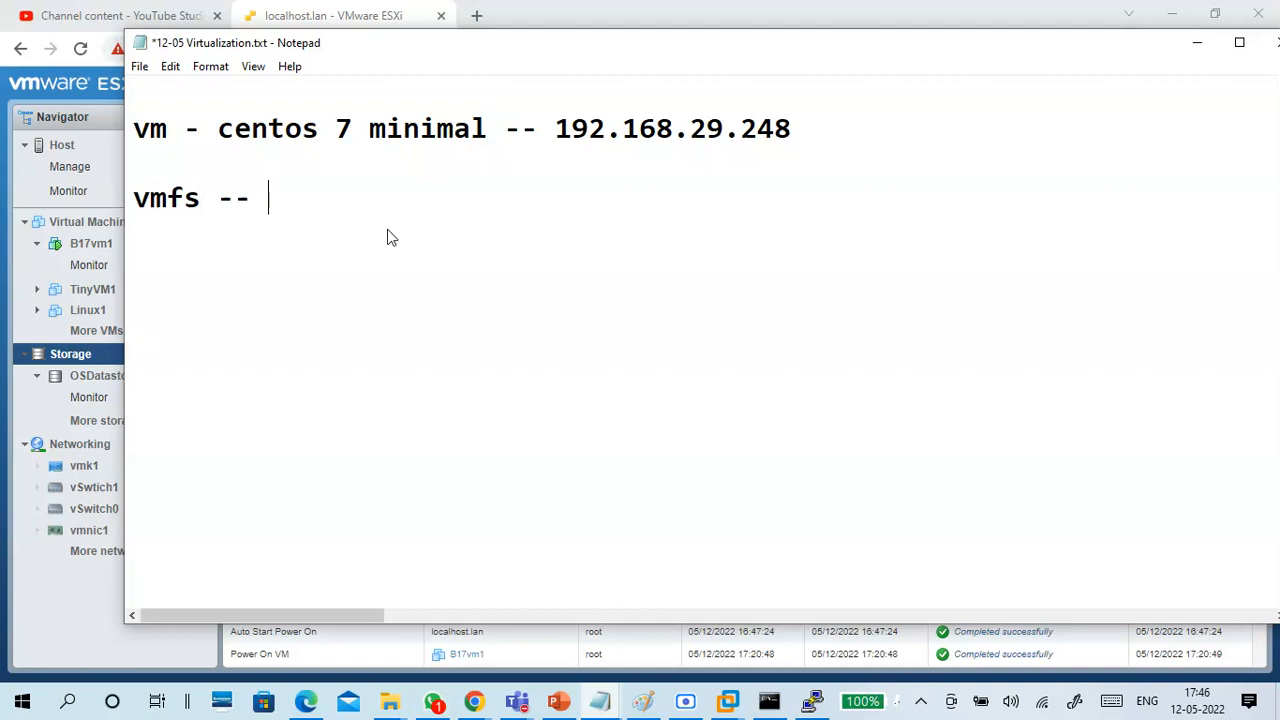
pyautogui.write('file syste')
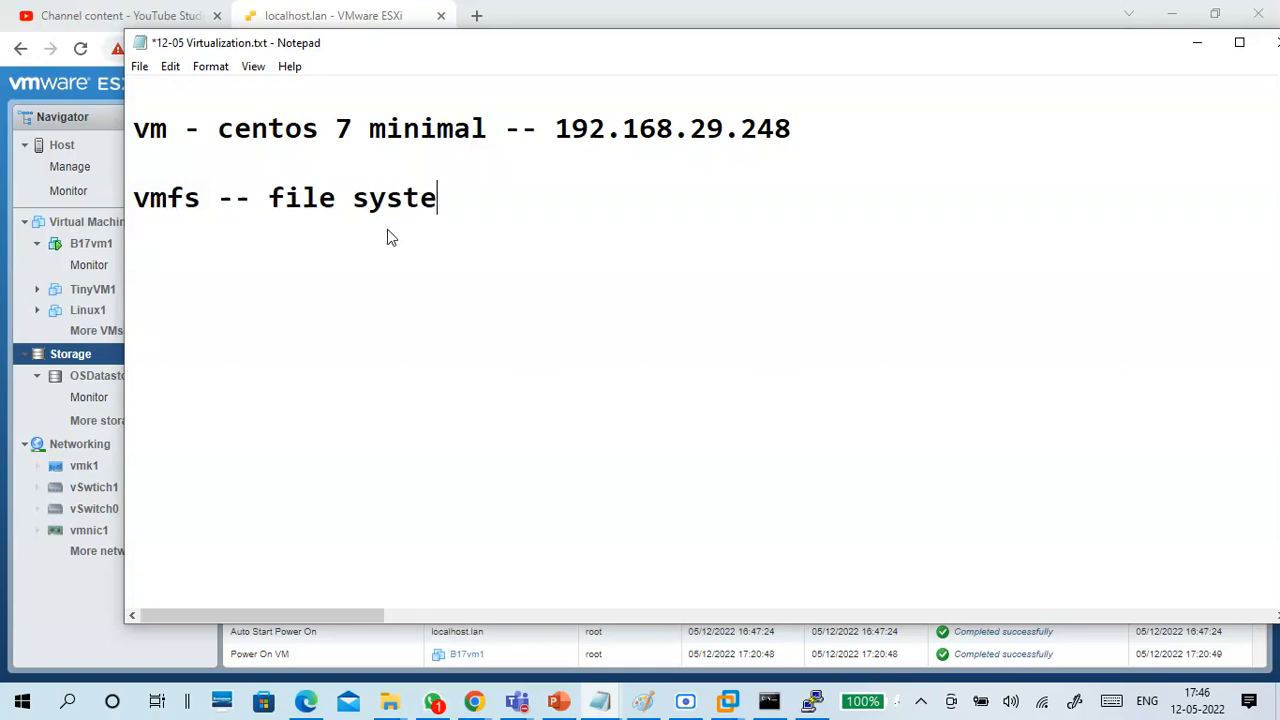
pyautogui.write('m')
# Review the notes on vSphere 7 host requirements, the web client address and the OVA/OVF format, and return to the ESXi datastore list.
pyautogui.scroll(5, 390, 237)
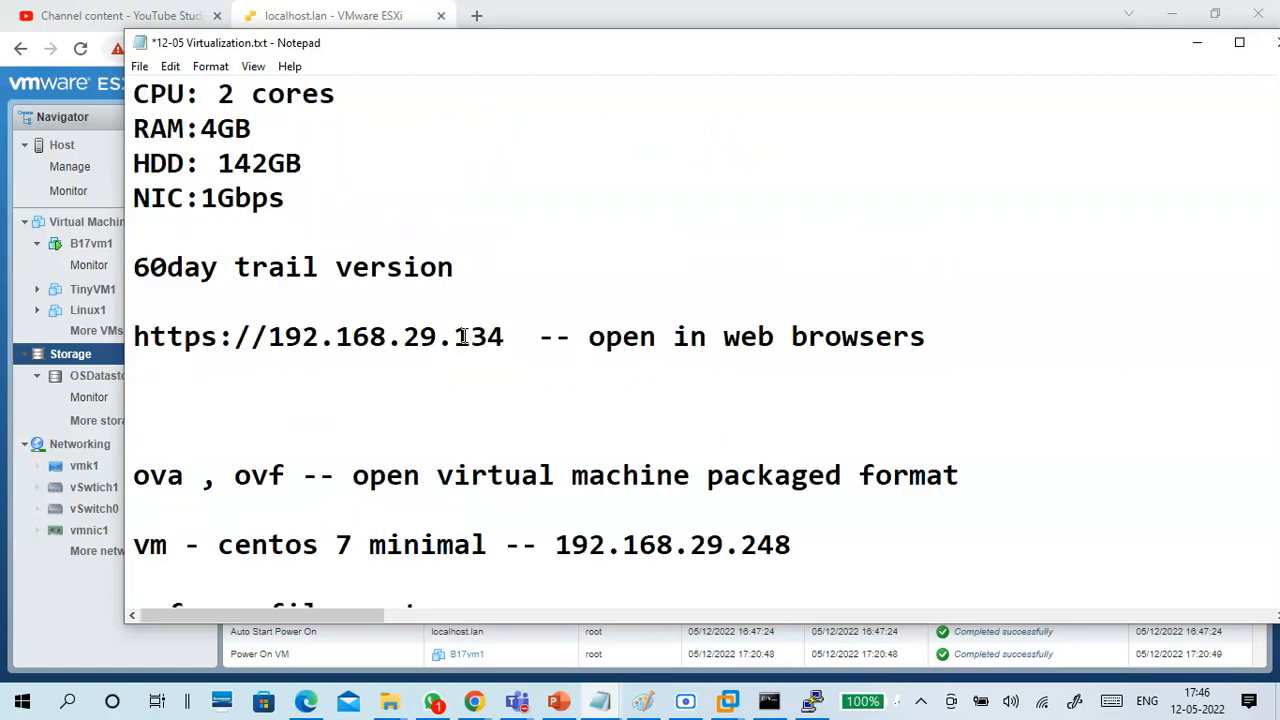
pyautogui.scroll(2, 390, 260)
pyautogui.scroll(-1, 395, 312)
pyautogui.click(135, 300)
pyautogui.moveTo(135, 300); pyautogui.dragTo(363, 443)
pyautogui.click(374, 428)
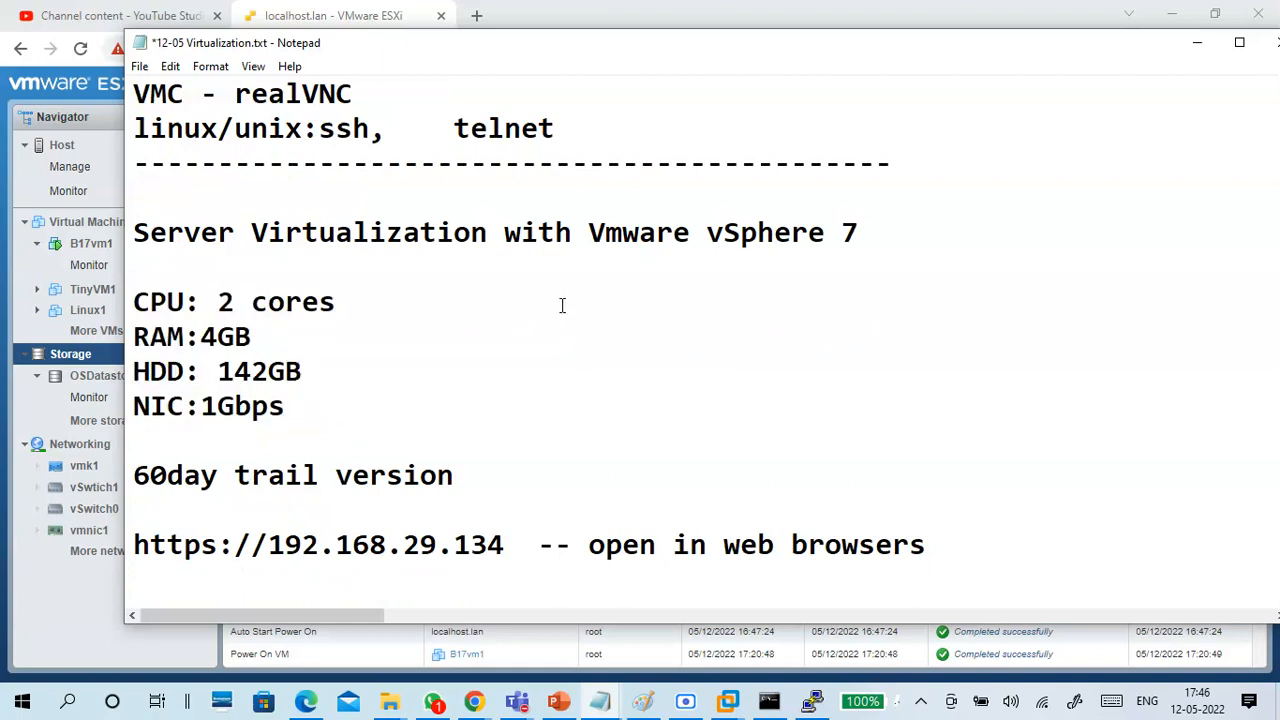
pyautogui.moveTo(586, 240); pyautogui.dragTo(858, 232)
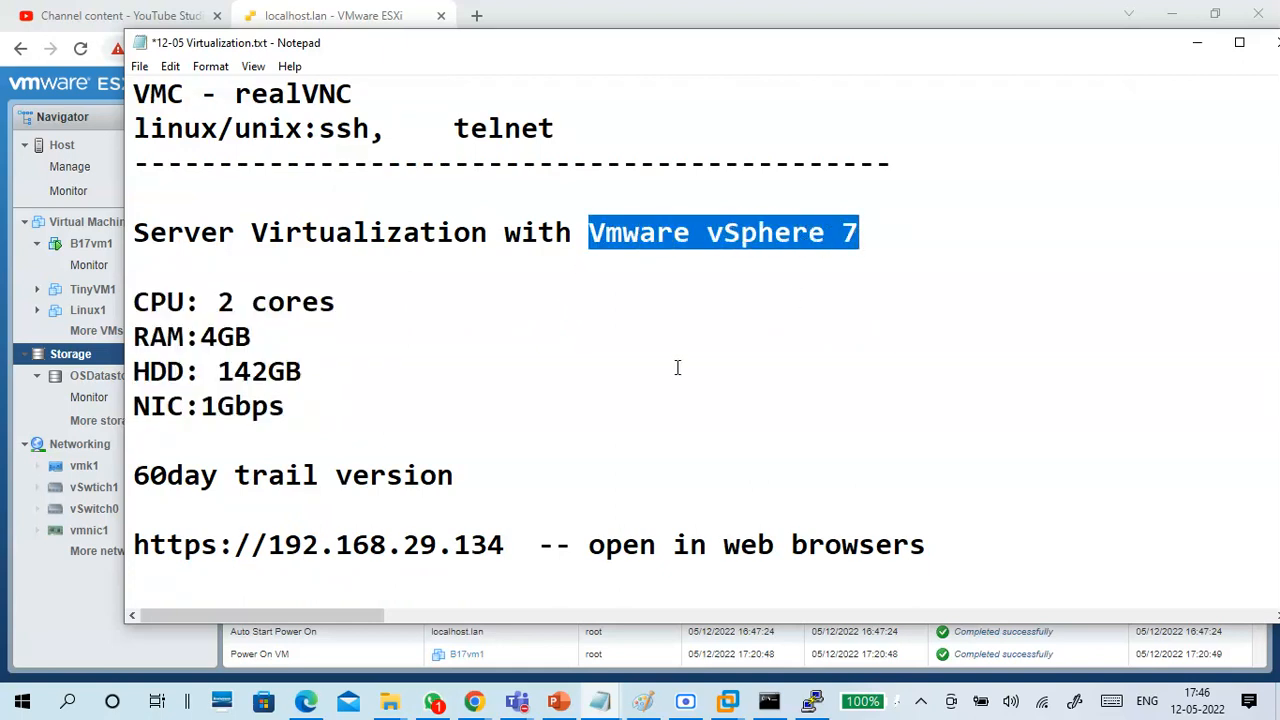
pyautogui.scroll(-2, 647, 380)
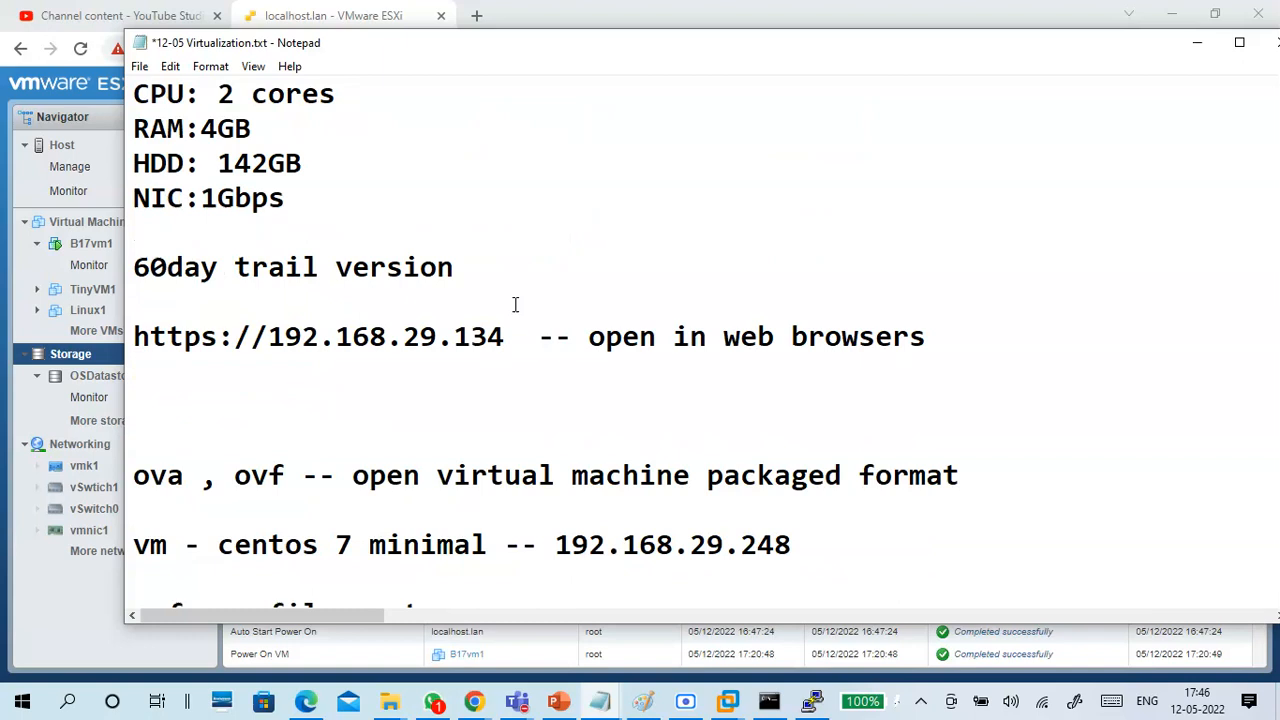
pyautogui.click(506, 398)
pyautogui.scroll(-2, 506, 398)
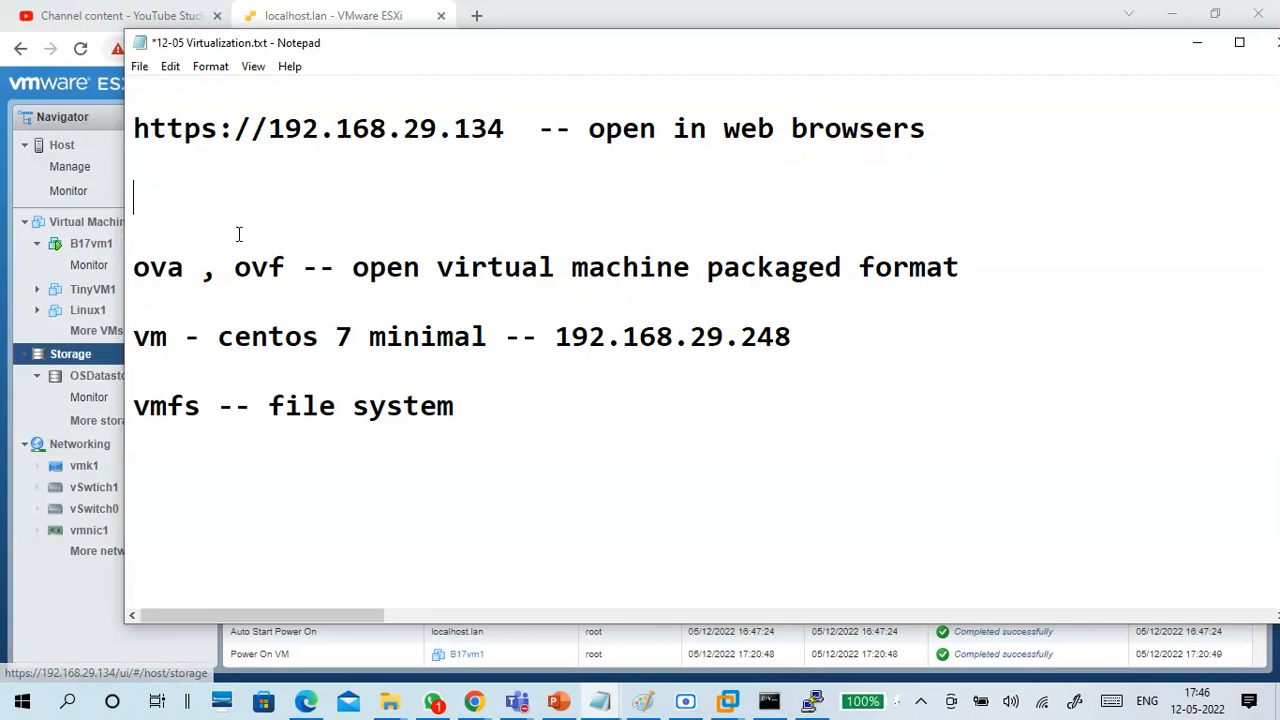
pyautogui.click(269, 479)
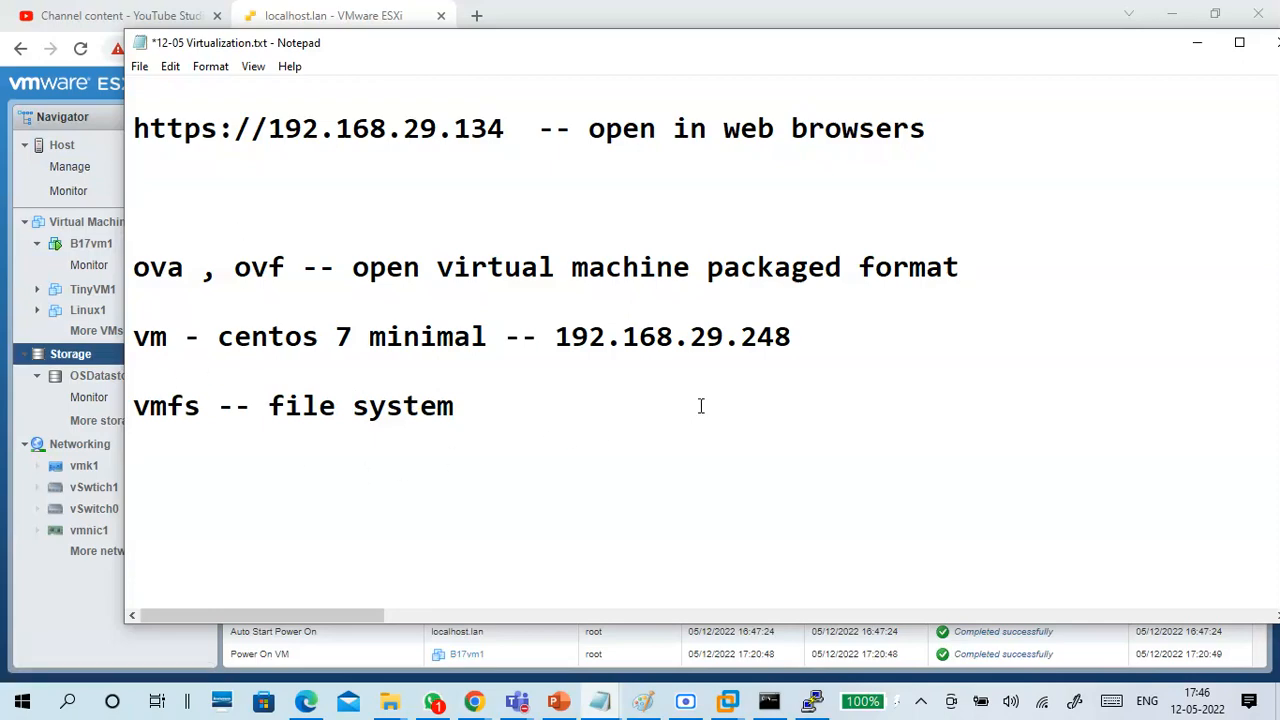
pyautogui.click(1199, 45)
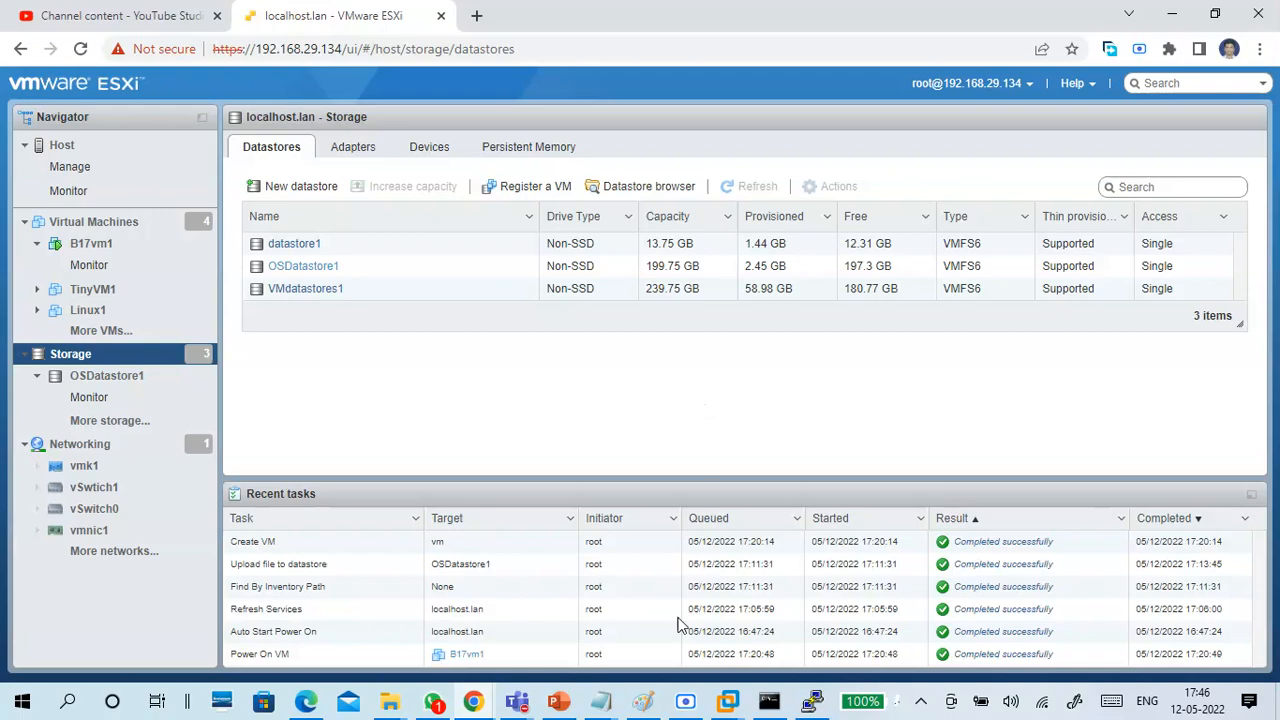
# Switch to VMware Workstation, inspect the three hard disks in CTS7-vSphere1's hardware settings, and return to the ESXi web client.
pyautogui.click(643, 701)
pyautogui.click(643, 701)
pyautogui.moveTo(728, 701)
pyautogui.click(758, 571)
pyautogui.click(123, 37)
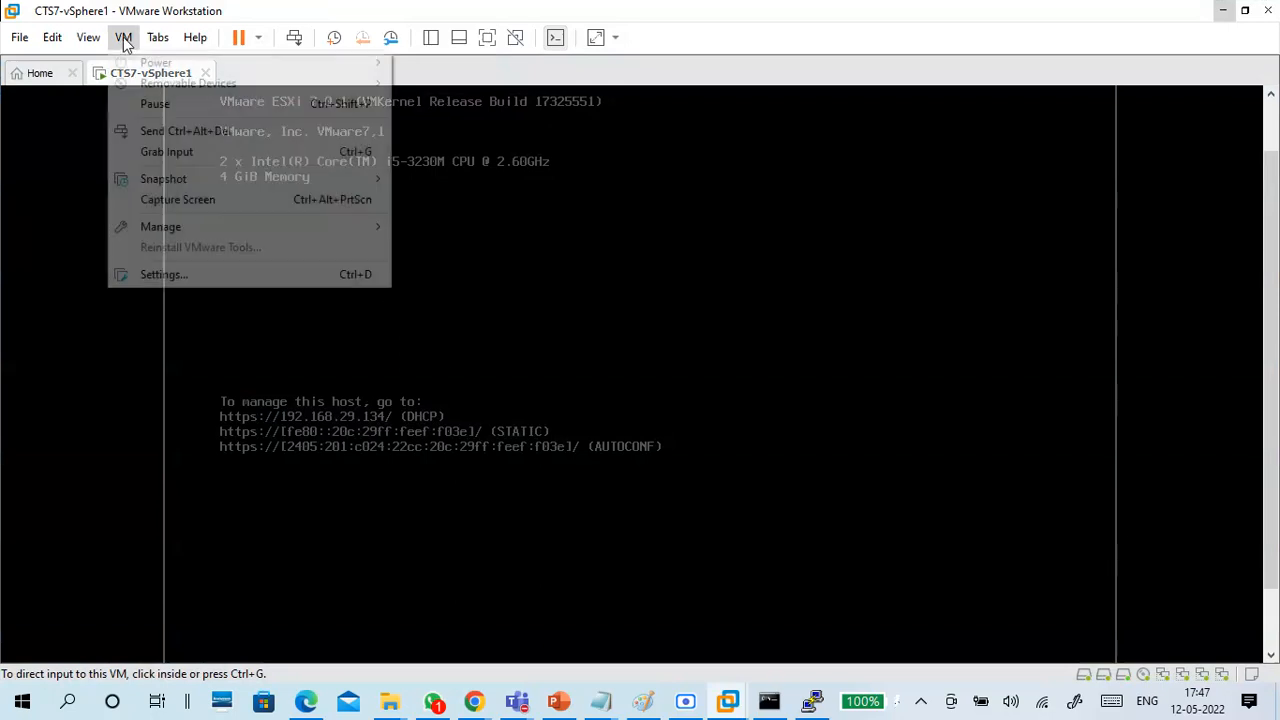
pyautogui.click(166, 274)
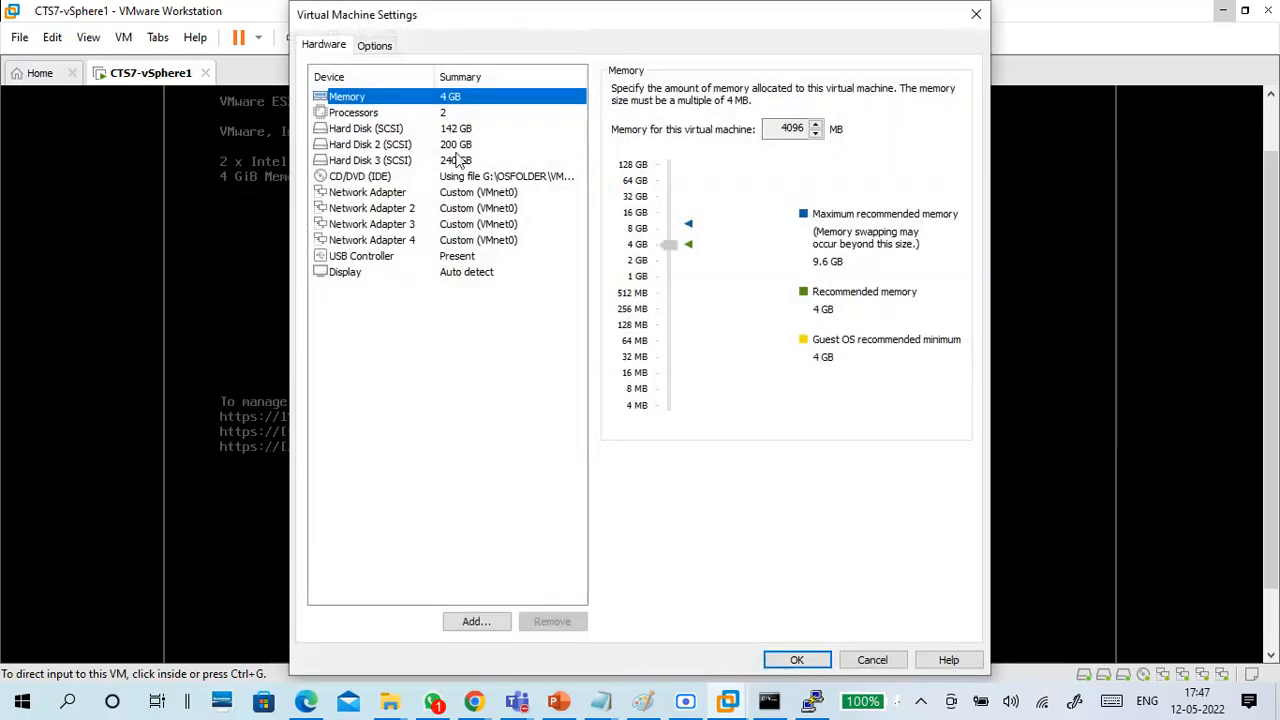
pyautogui.click(447, 130)
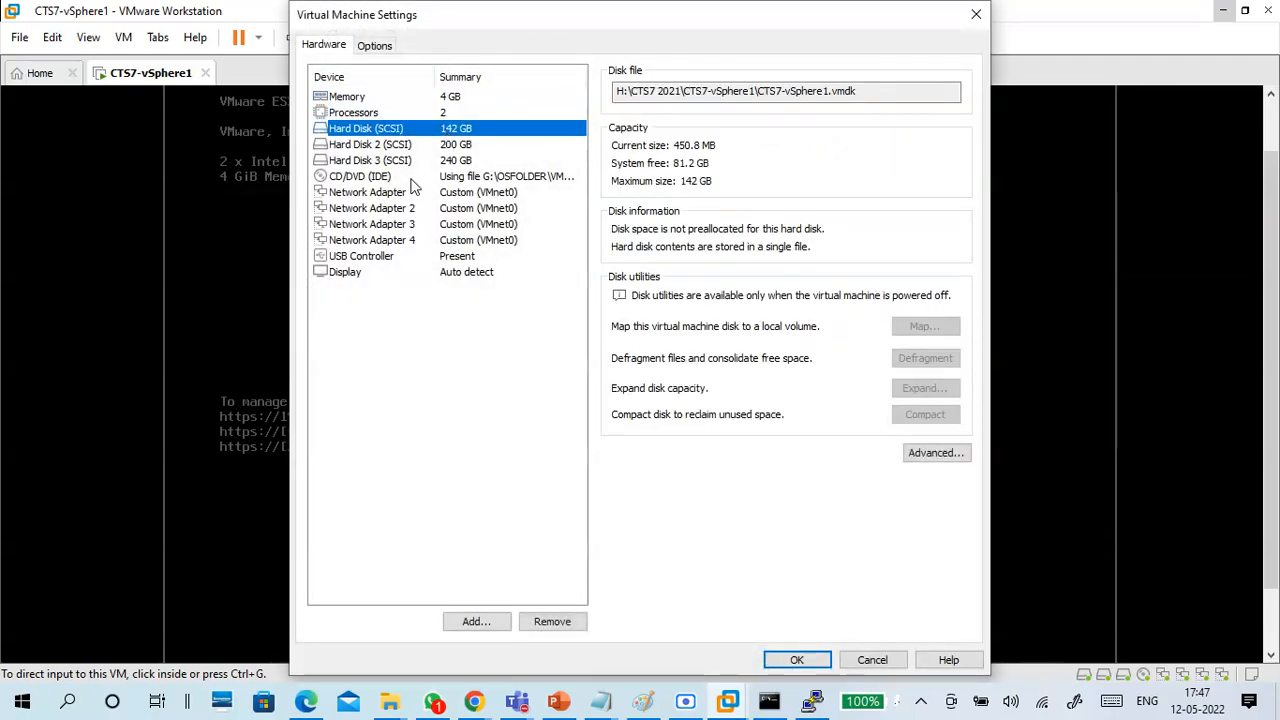
pyautogui.click(400, 146)
pyautogui.click(400, 160)
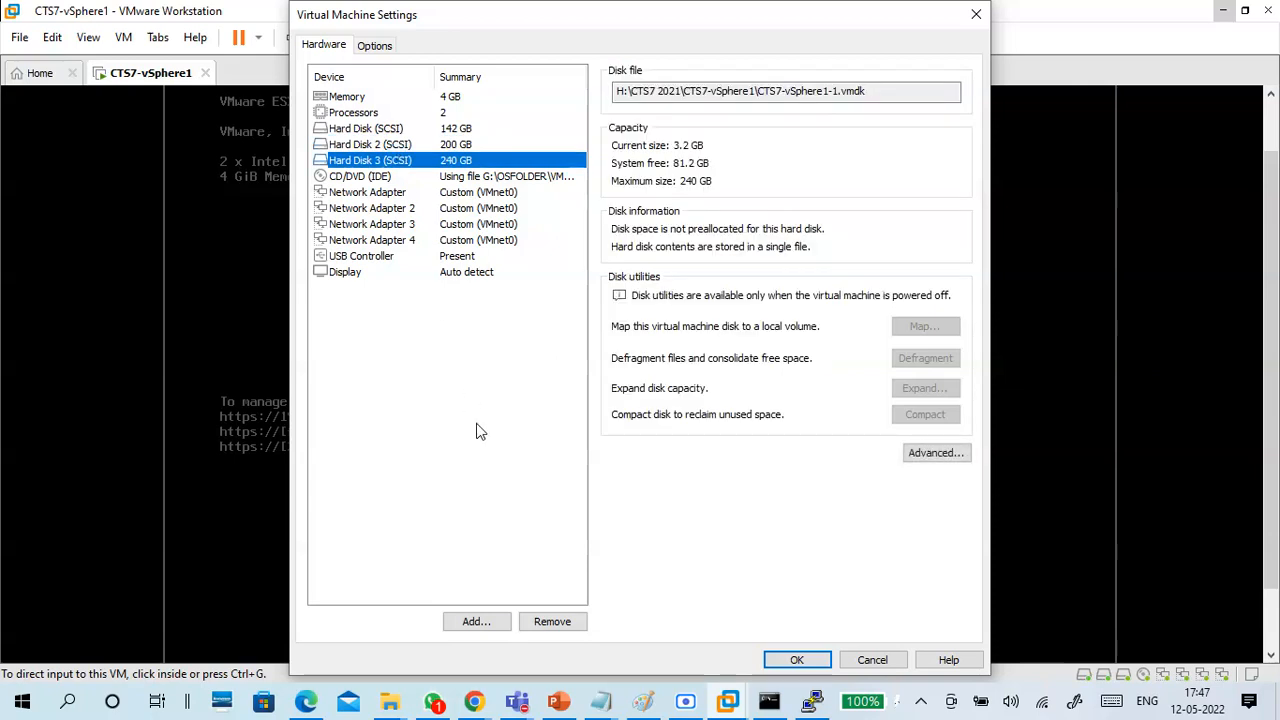
pyautogui.click(790, 660)
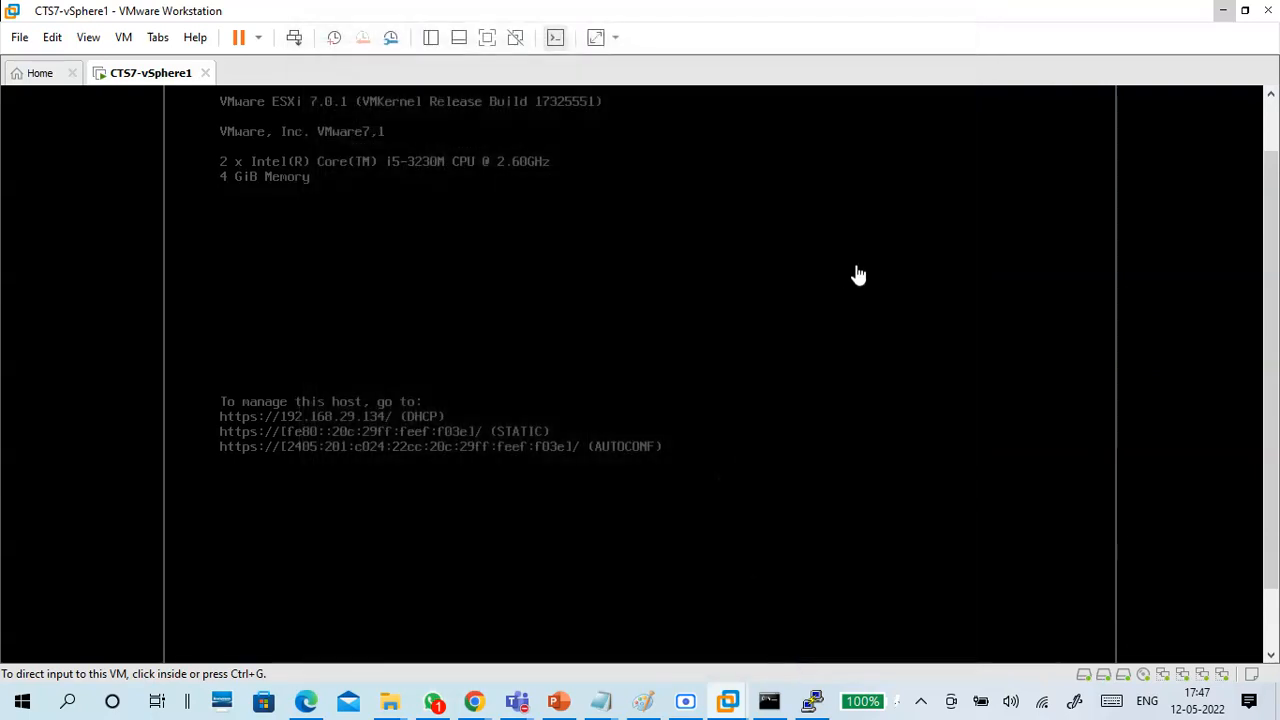
pyautogui.click(1222, 11)
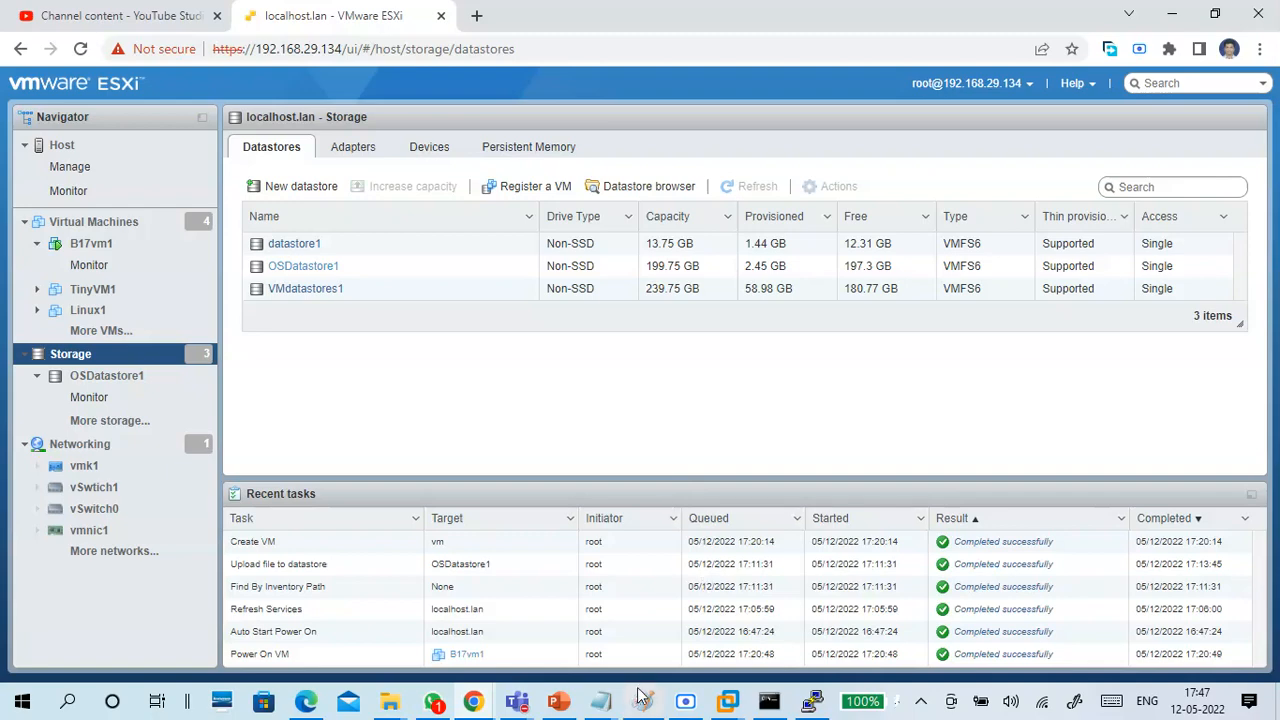
# Open a new blank Paint canvas in a maximized window.
pyautogui.click(25, 707)
pyautogui.click(25, 707)
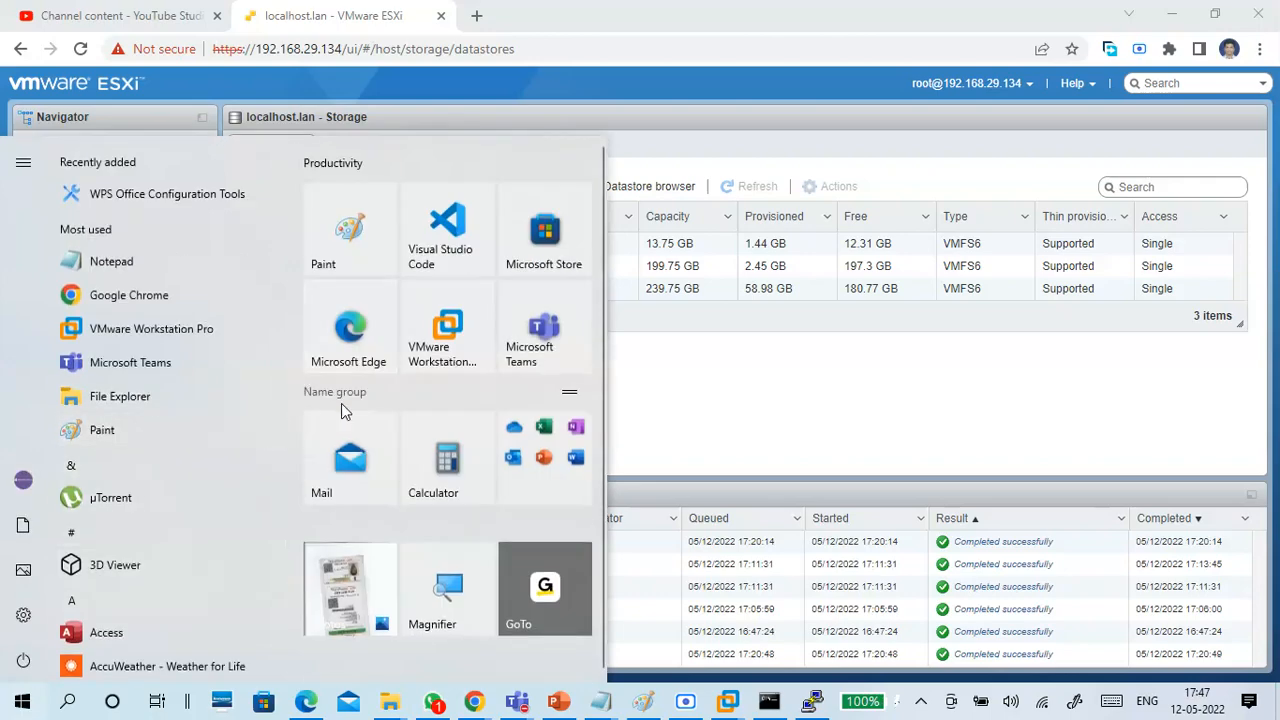
pyautogui.click(377, 255)
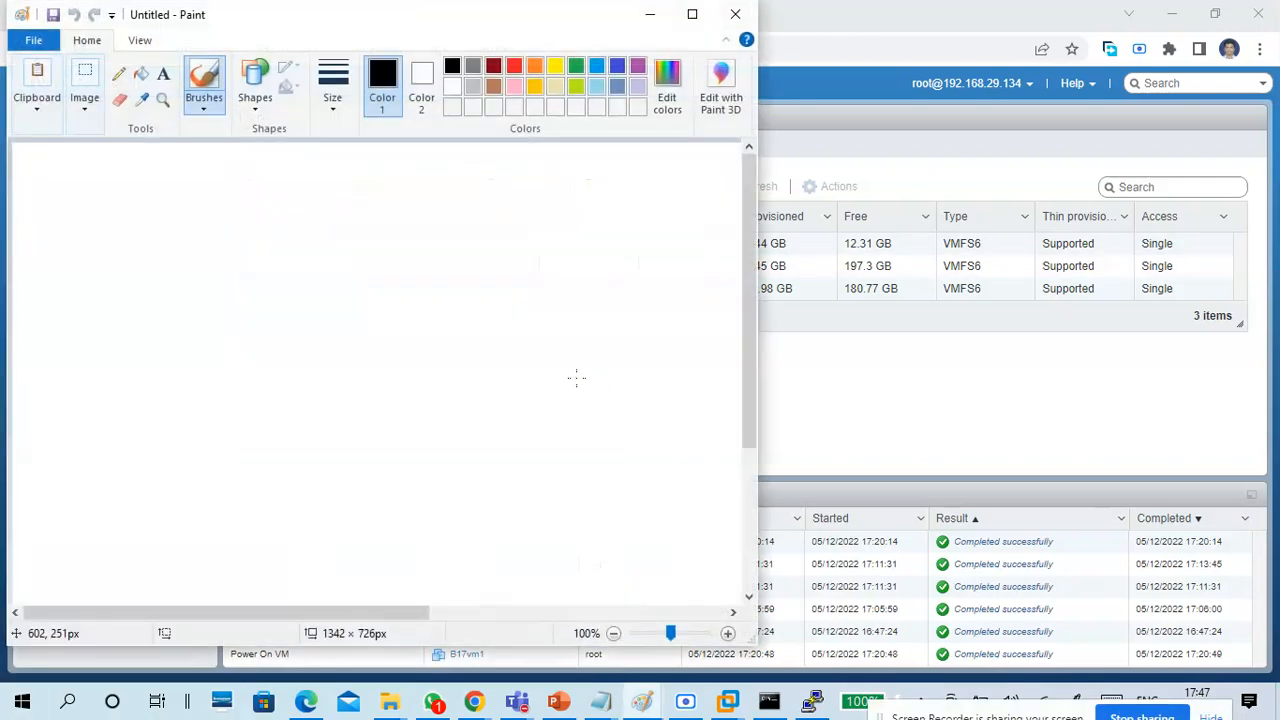
pyautogui.doubleClick(233, 20)
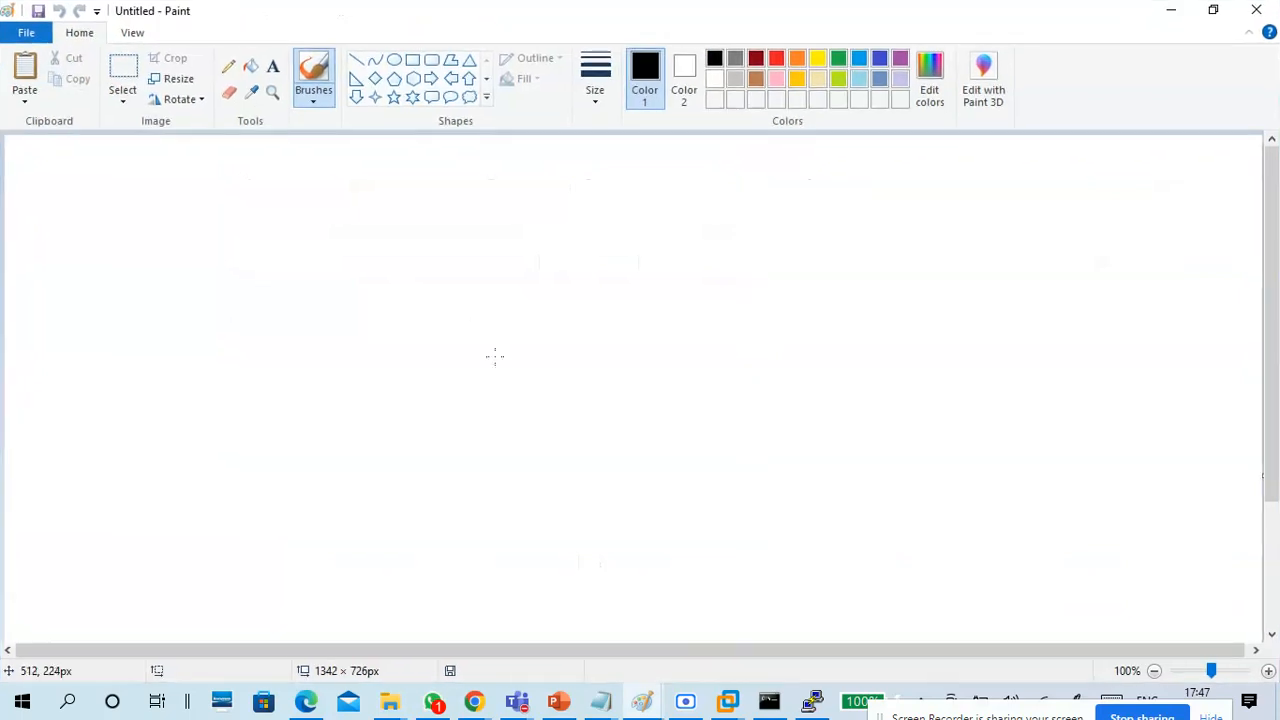
# Draw a tall rectangle for the host left of the canvas centre and handwrite "vSpher" above it with the brush.
pyautogui.click(412, 59)
pyautogui.moveTo(557, 232); pyautogui.dragTo(685, 415)
pyautogui.moveTo(624, 367)
pyautogui.mouseDown()
pyautogui.moveTo(494, 349)
pyautogui.moveTo(474, 334)
pyautogui.moveTo(483, 326)
pyautogui.mouseUp()
pyautogui.click(620, 312)
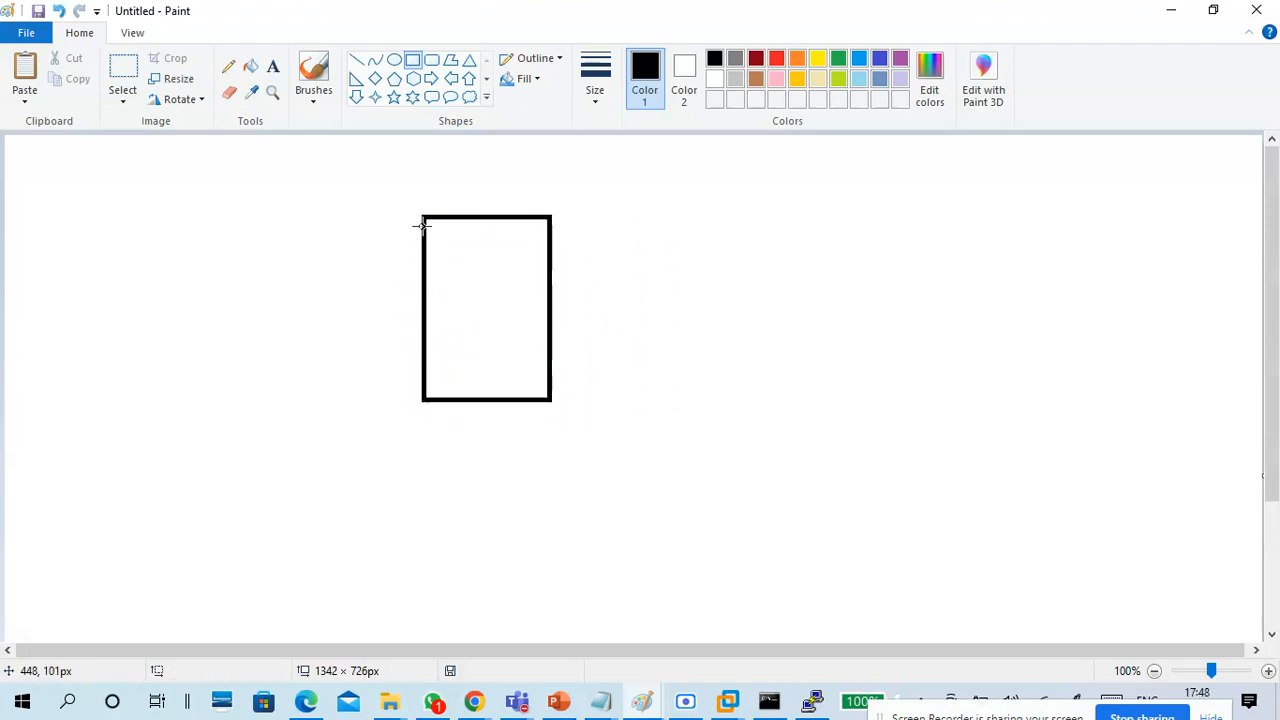
pyautogui.click(316, 100)
pyautogui.moveTo(422, 197)
pyautogui.mouseDown()
pyautogui.moveTo(432, 180)
pyautogui.moveTo(450, 195)
pyautogui.moveTo(500, 160)
pyautogui.mouseUp()
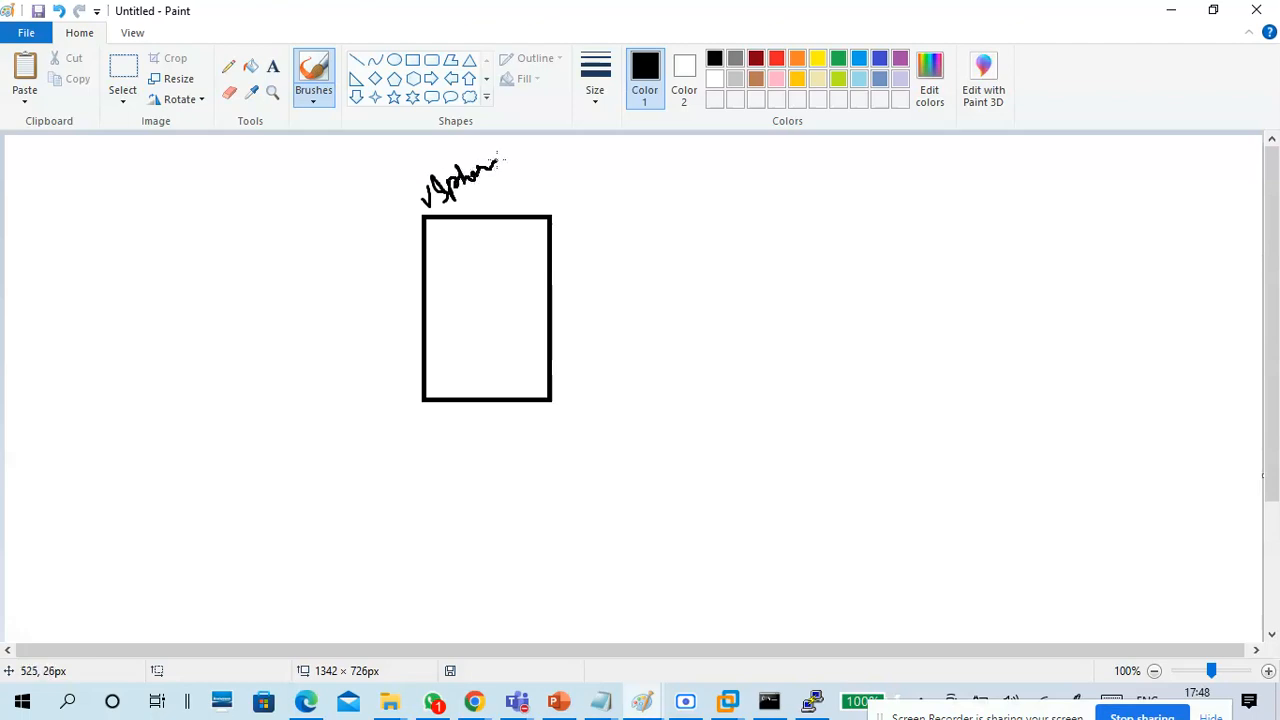
# Draw a rectangle of about 96 × 167 px to the left of the host box and handwrite "Stor" above it.
pyautogui.click(412, 60)
pyautogui.moveTo(198, 275)
pyautogui.mouseDown()
pyautogui.moveTo(313, 401)
pyautogui.moveTo(289, 431)
pyautogui.mouseUp()
pyautogui.moveTo(235, 348); pyautogui.dragTo(155, 358)
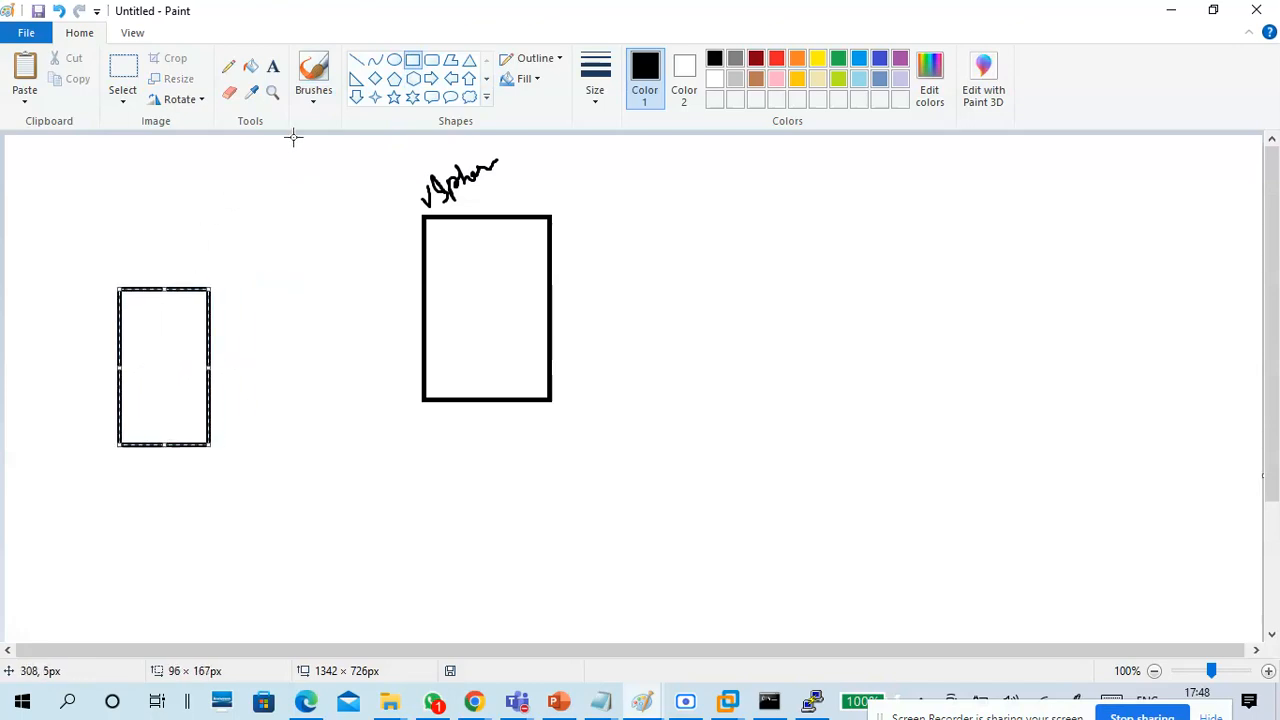
pyautogui.click(313, 100)
pyautogui.click(208, 130)
pyautogui.moveTo(118, 224)
pyautogui.mouseDown()
pyautogui.moveTo(117, 253)
pyautogui.moveTo(173, 208)
pyautogui.moveTo(192, 218)
pyautogui.moveTo(199, 193)
pyautogui.moveTo(170, 206)
pyautogui.mouseUp()
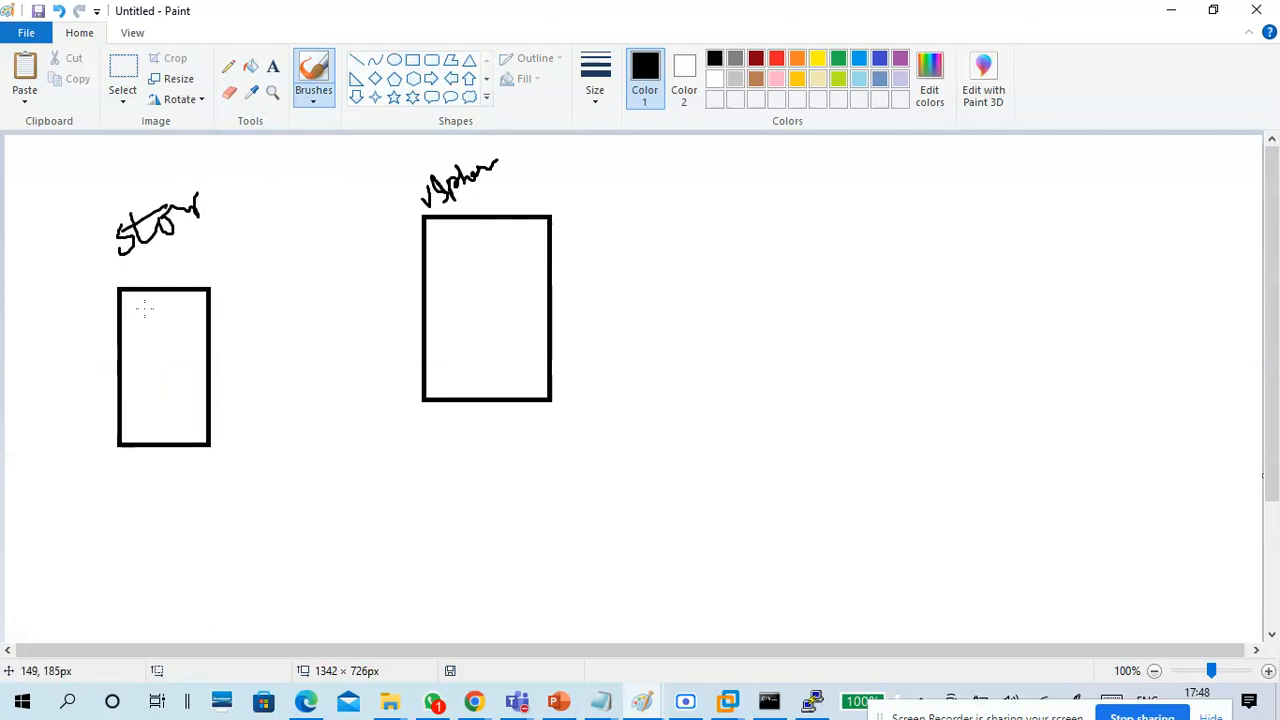
# Sketch a volume marked "500G" inside the storage box, and handwrite "SAN" above it and an underlined "iscsi" beside it.
pyautogui.moveTo(126, 312)
pyautogui.mouseDown()
pyautogui.moveTo(158, 338)
pyautogui.moveTo(172, 300)
pyautogui.moveTo(125, 312)
pyautogui.mouseUp()
pyautogui.moveTo(172, 254)
pyautogui.mouseDown()
pyautogui.moveTo(151, 287)
pyautogui.moveTo(210, 238)
pyautogui.mouseUp()
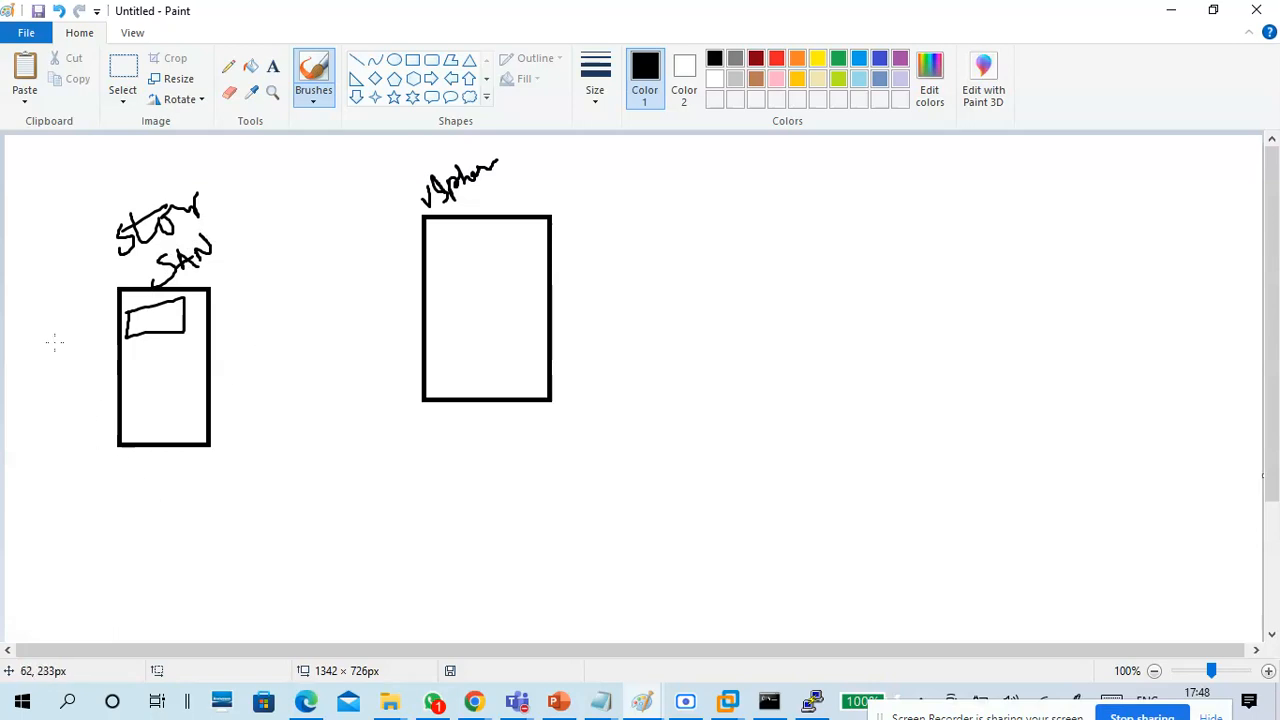
pyautogui.moveTo(32, 346); pyautogui.dragTo(84, 300)
pyautogui.moveTo(44, 369); pyautogui.dragTo(95, 325)
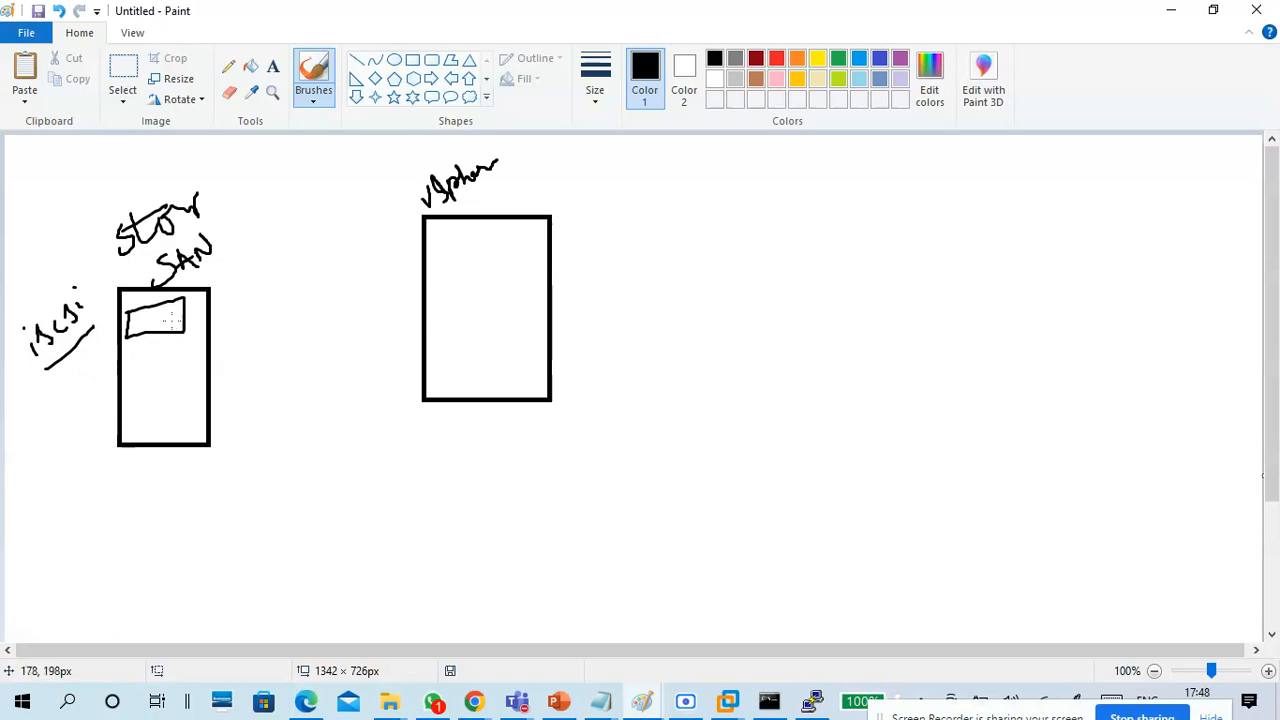
pyautogui.moveTo(152, 329)
pyautogui.mouseDown()
pyautogui.moveTo(138, 326)
pyautogui.moveTo(198, 319)
pyautogui.moveTo(210, 300)
pyautogui.moveTo(169, 300)
pyautogui.moveTo(215, 270)
pyautogui.moveTo(204, 326)
pyautogui.moveTo(176, 345)
pyautogui.moveTo(190, 304)
pyautogui.mouseUp()
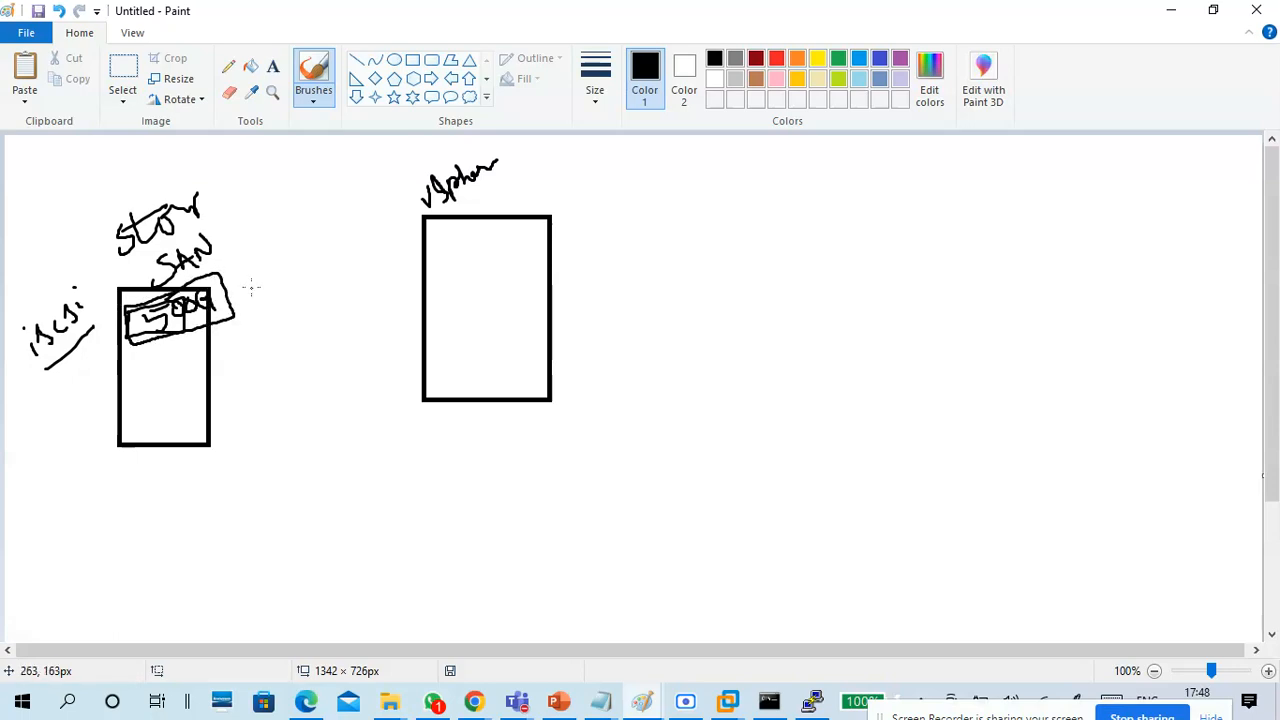
# Label the storage volume "LUNs" with an underline, and draw an arrow from it to a box marked "500G" beneath the host.
pyautogui.moveTo(257, 283); pyautogui.dragTo(276, 262)
pyautogui.moveTo(218, 305)
pyautogui.mouseDown()
pyautogui.moveTo(322, 429)
pyautogui.moveTo(420, 438)
pyautogui.moveTo(437, 452)
pyautogui.moveTo(557, 451)
pyautogui.moveTo(439, 416)
pyautogui.moveTo(481, 433)
pyautogui.mouseUp()
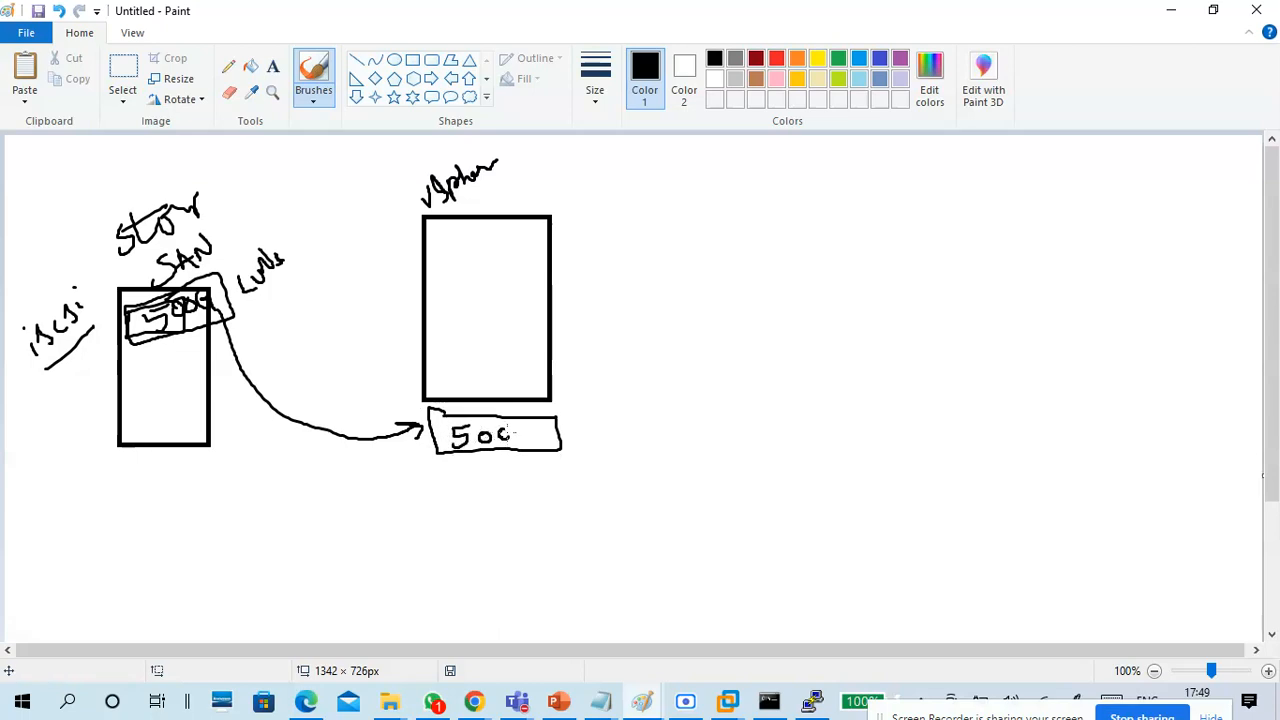
pyautogui.moveTo(535, 437); pyautogui.dragTo(532, 448)
pyautogui.moveTo(245, 313); pyautogui.dragTo(313, 284)
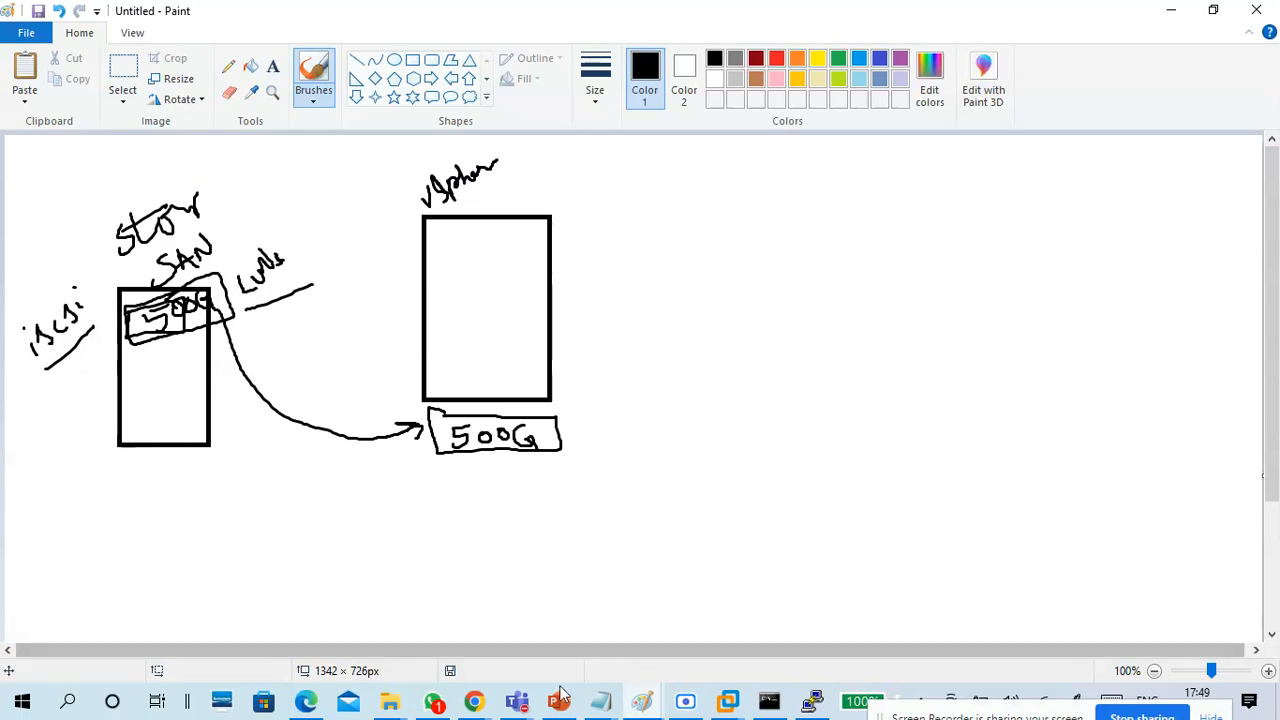
# Switch to the ESXi web client in Chrome and review the storage adapters, devices and persistent memory, ending on the datastore list.
pyautogui.click(477, 706)
pyautogui.click(410, 620)
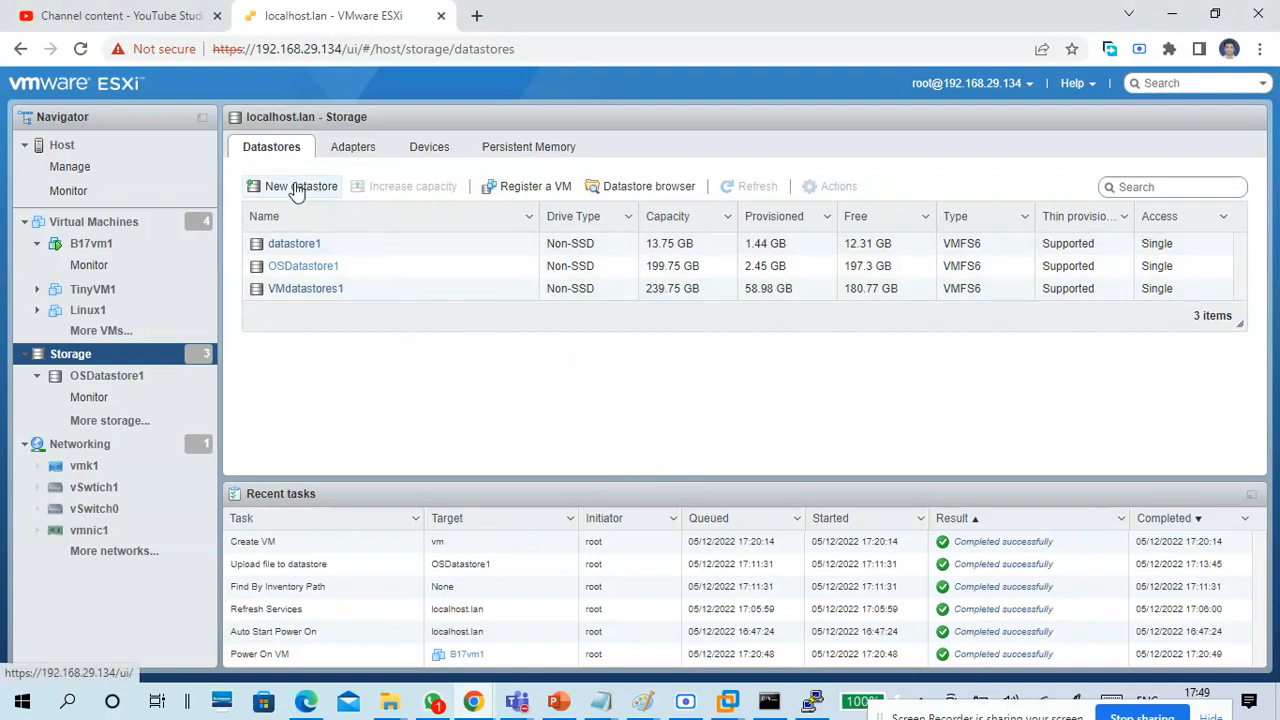
pyautogui.click(349, 152)
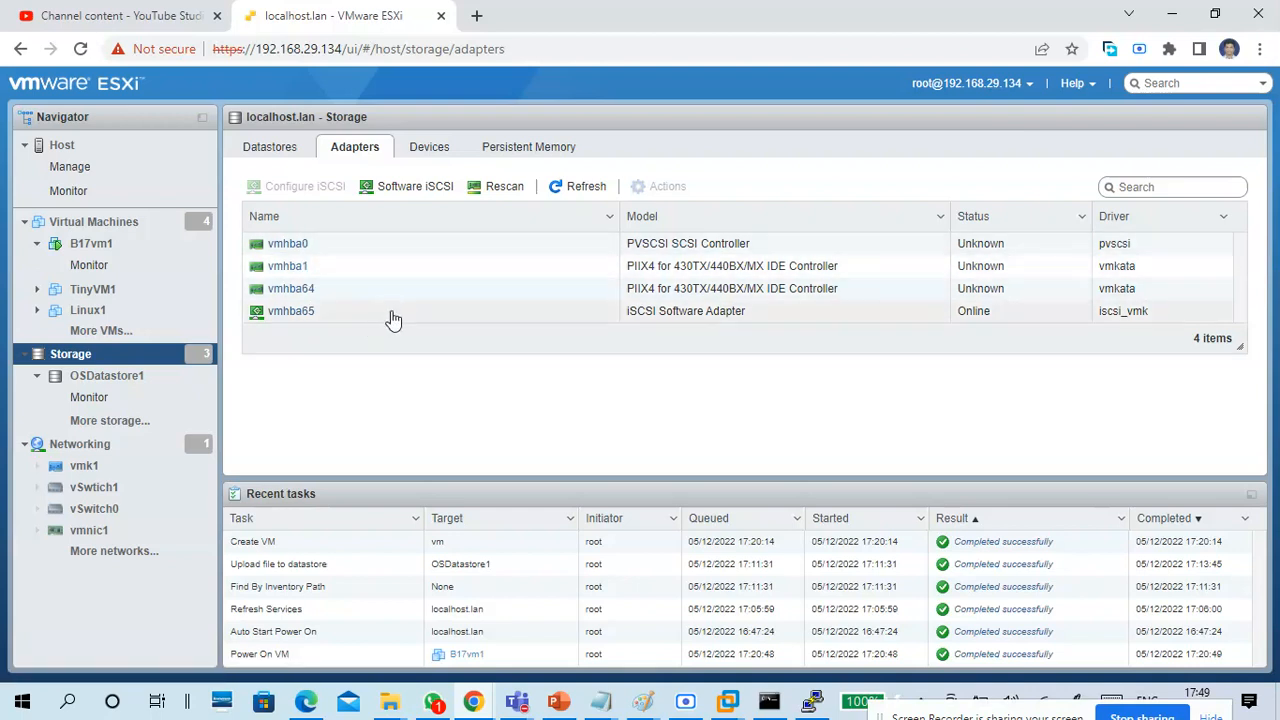
pyautogui.click(432, 150)
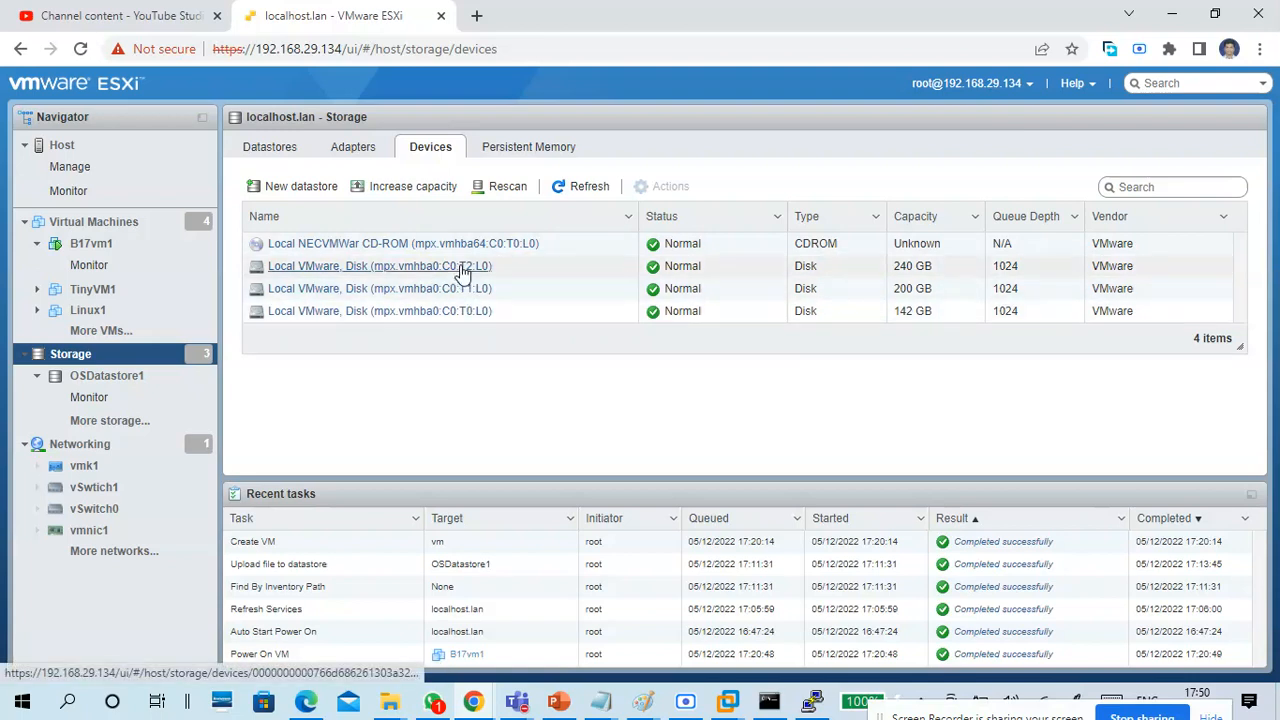
pyautogui.click(515, 155)
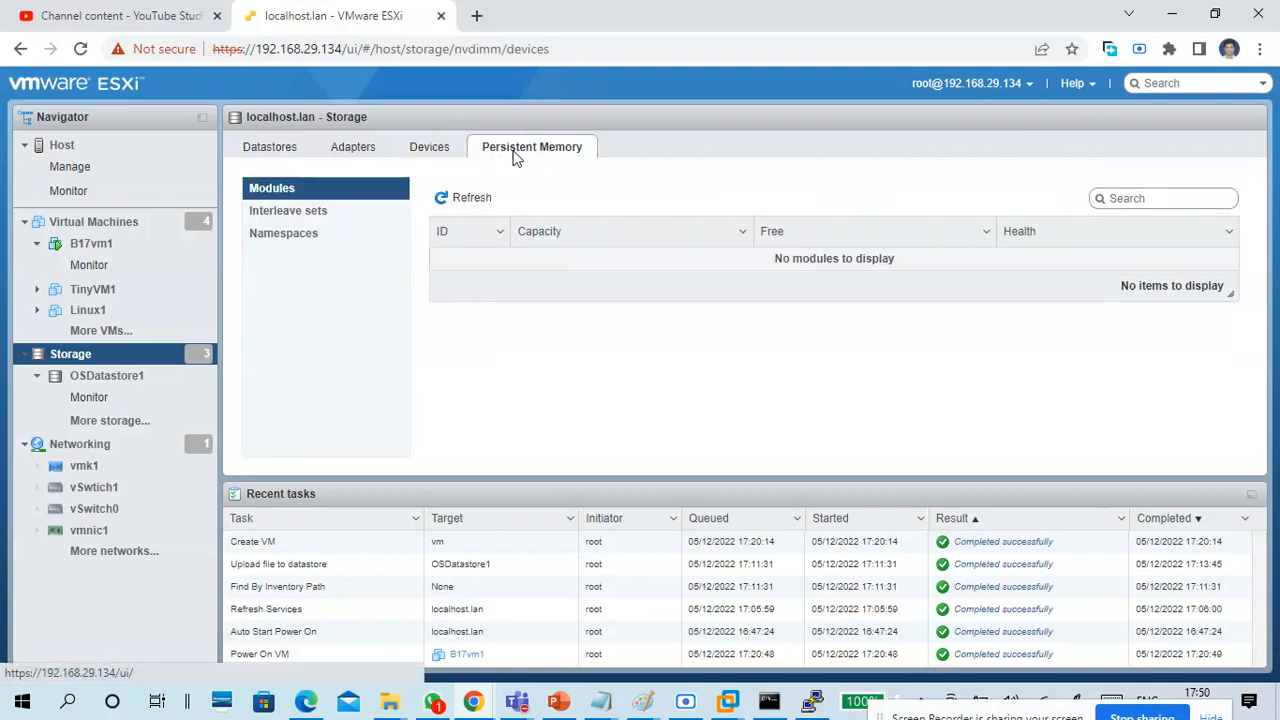
pyautogui.click(440, 152)
pyautogui.click(368, 155)
pyautogui.click(287, 148)
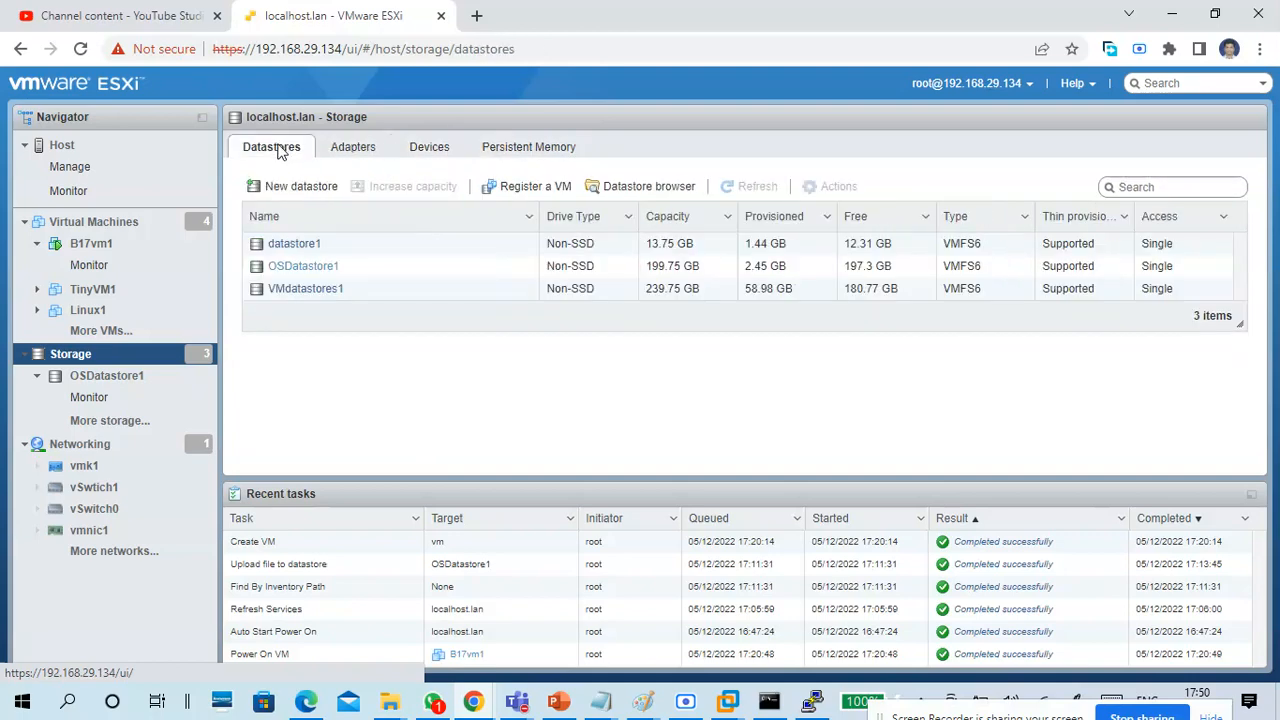
# Open and cancel the new datastore wizard, and look through the storage adapters and devices before returning to the datastores.
pyautogui.click(299, 190)
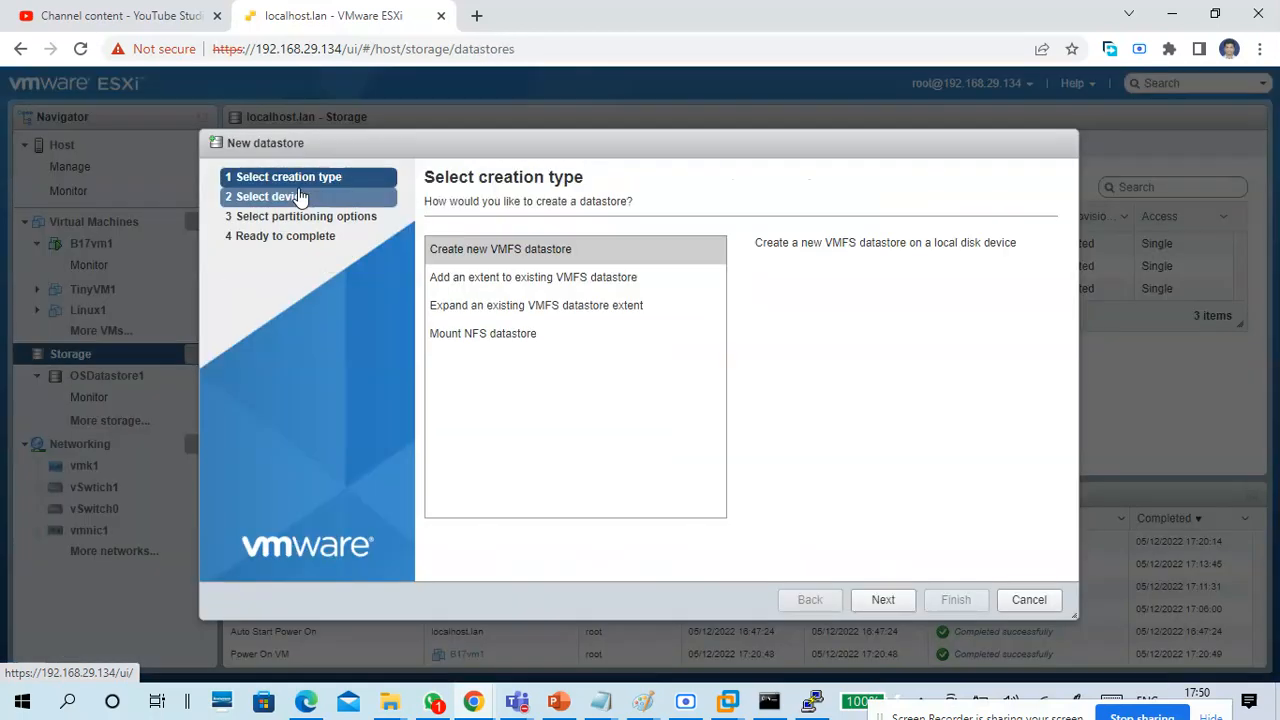
pyautogui.click(1026, 601)
pyautogui.click(350, 148)
pyautogui.click(438, 149)
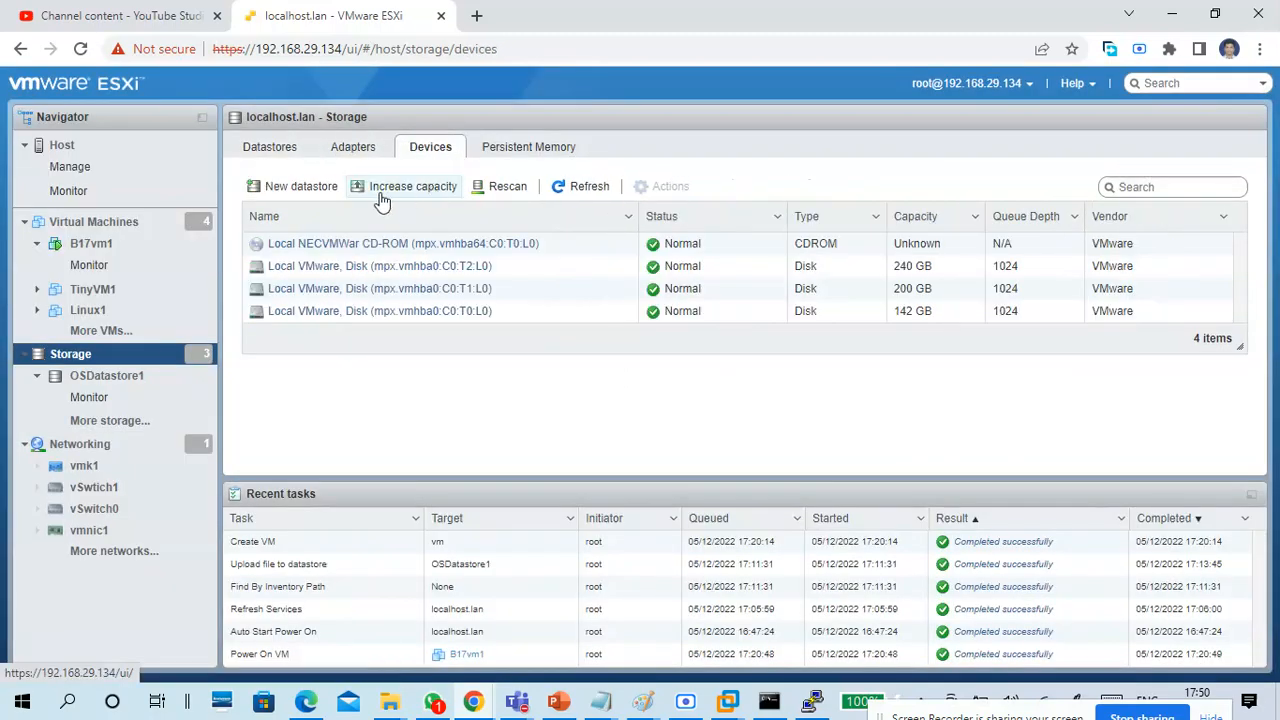
pyautogui.click(268, 149)
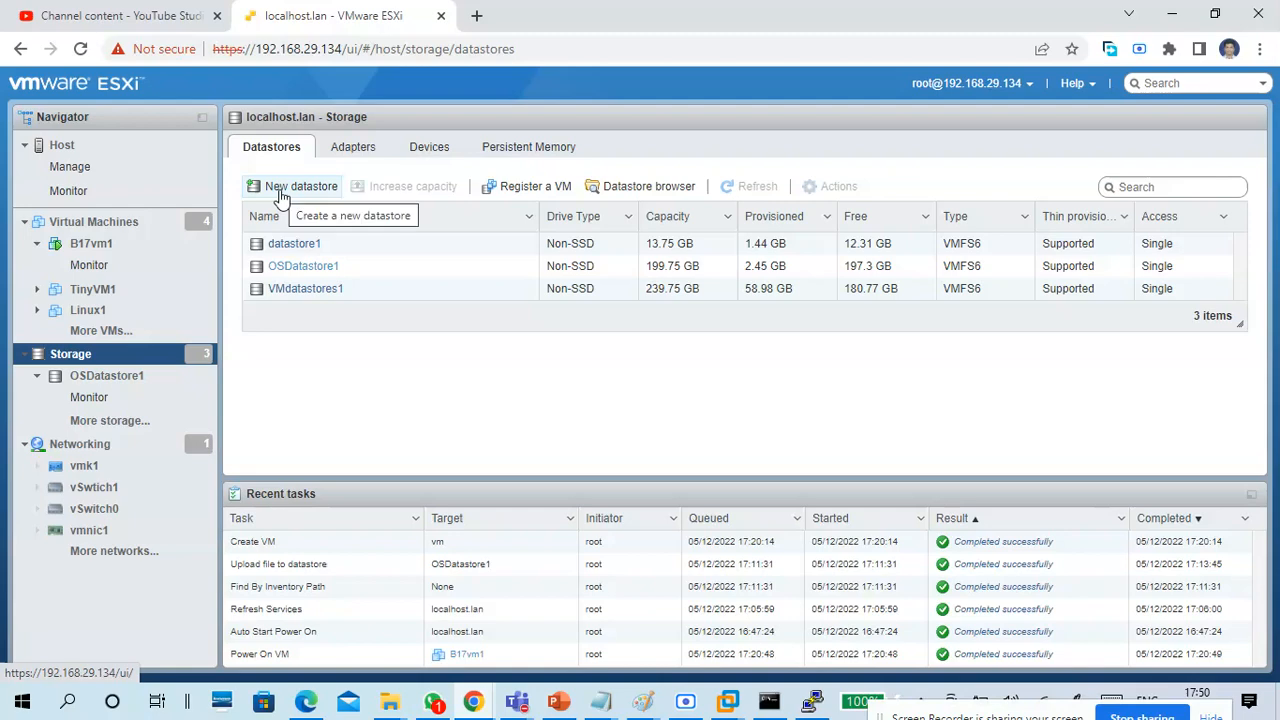
# Start a new datastore, look through the creation types, and continue with "Create new VMFS datastore" to the device selection.
pyautogui.click(283, 196)
pyautogui.click(476, 252)
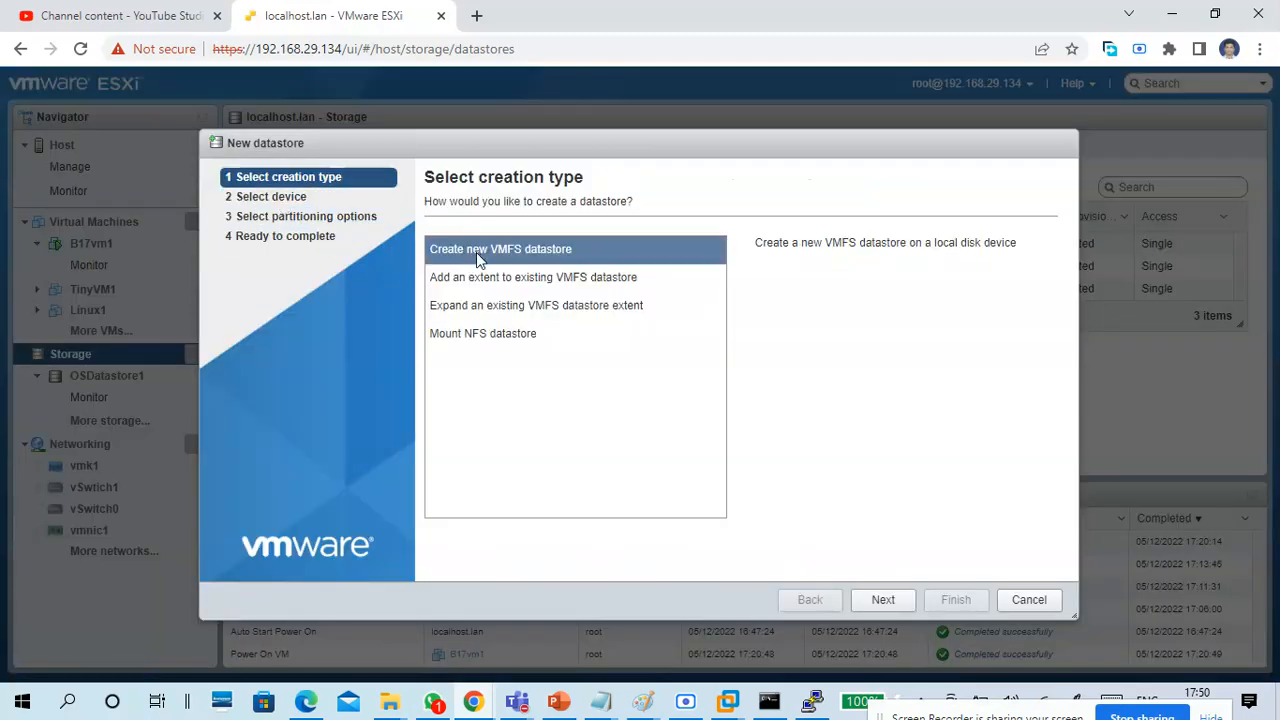
pyautogui.click(568, 280)
pyautogui.click(565, 306)
pyautogui.click(552, 334)
pyautogui.click(540, 278)
pyautogui.click(533, 250)
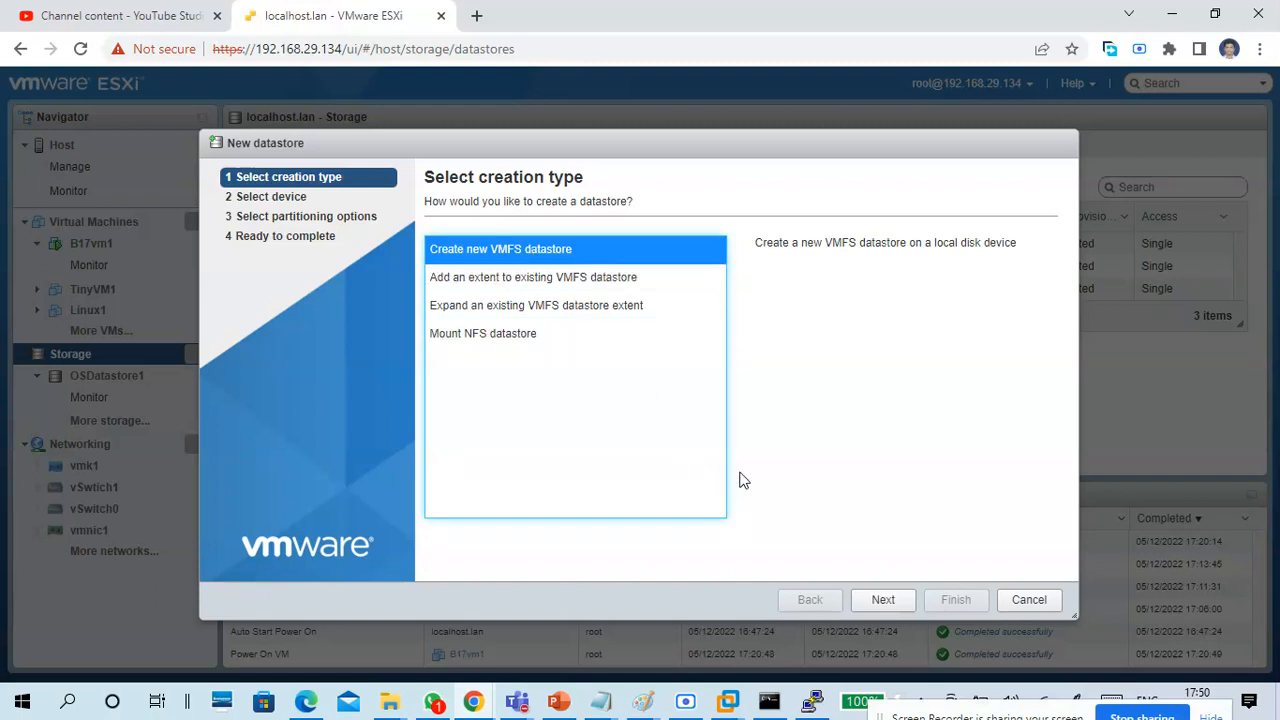
pyautogui.click(882, 601)
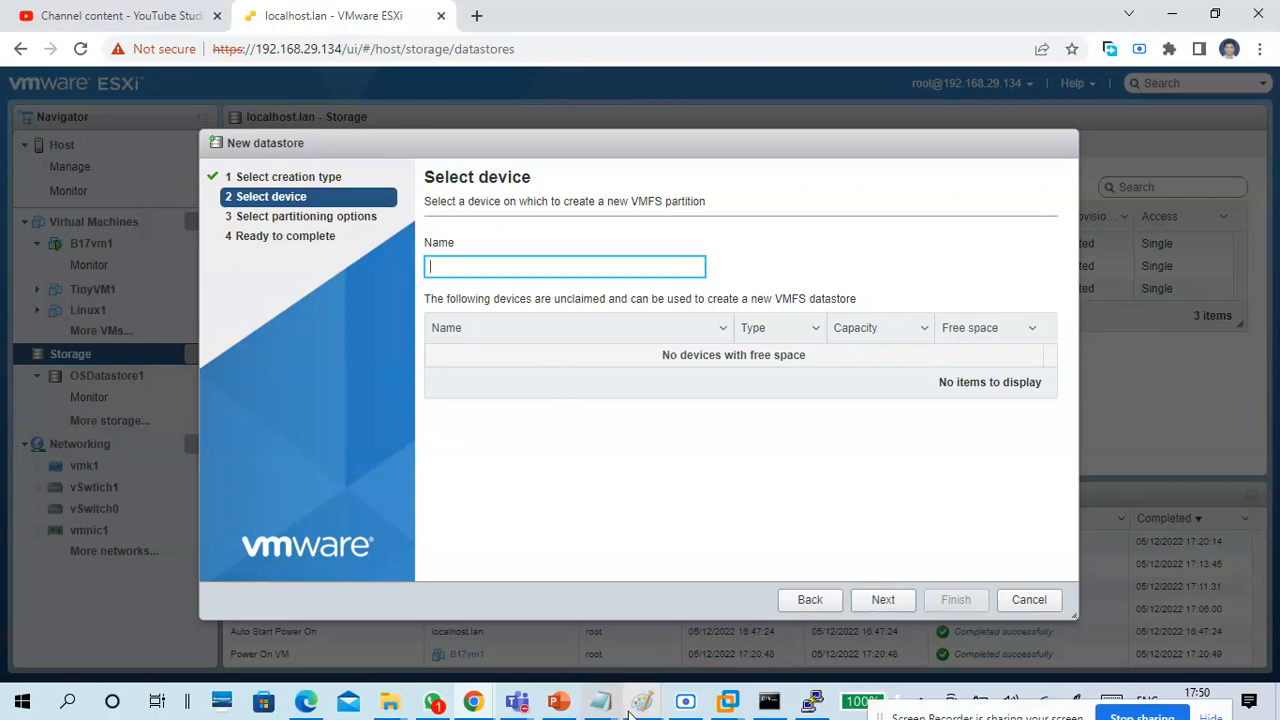
# Switch to Paint to review the SAN storage and host sketch, and return to the new datastore wizard.
pyautogui.click(646, 703)
pyautogui.click(652, 648)
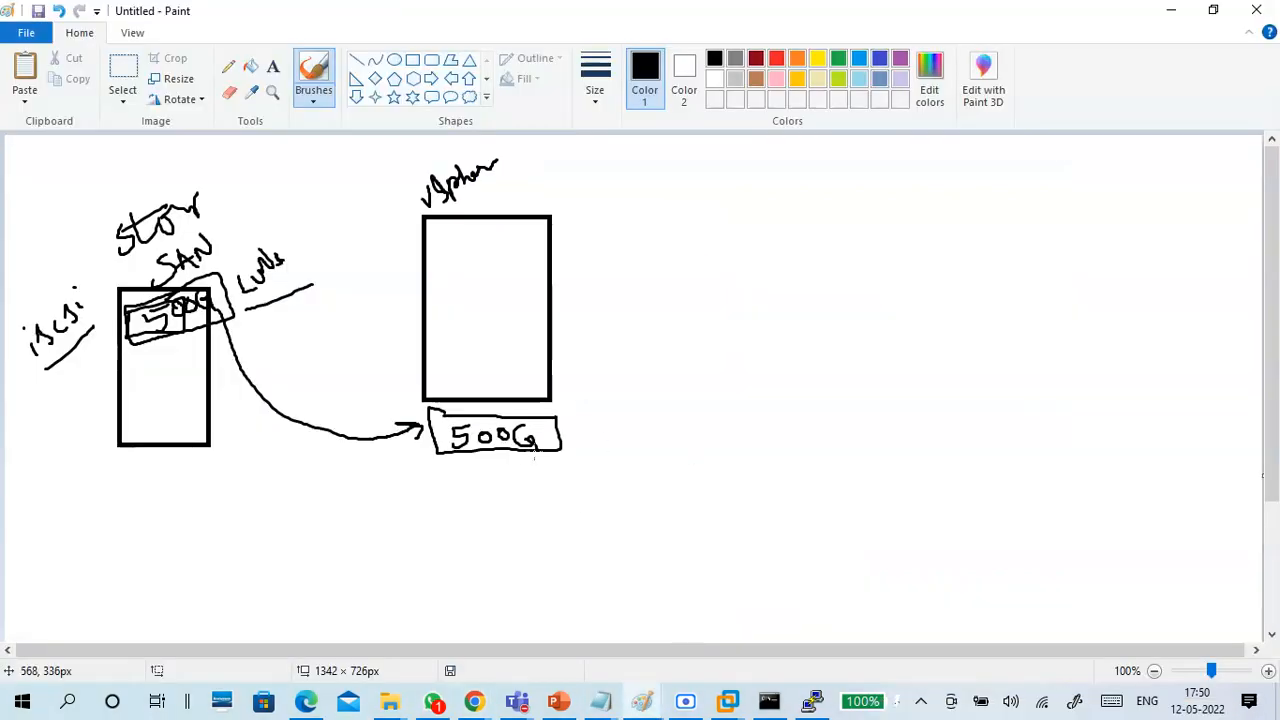
pyautogui.click(1171, 12)
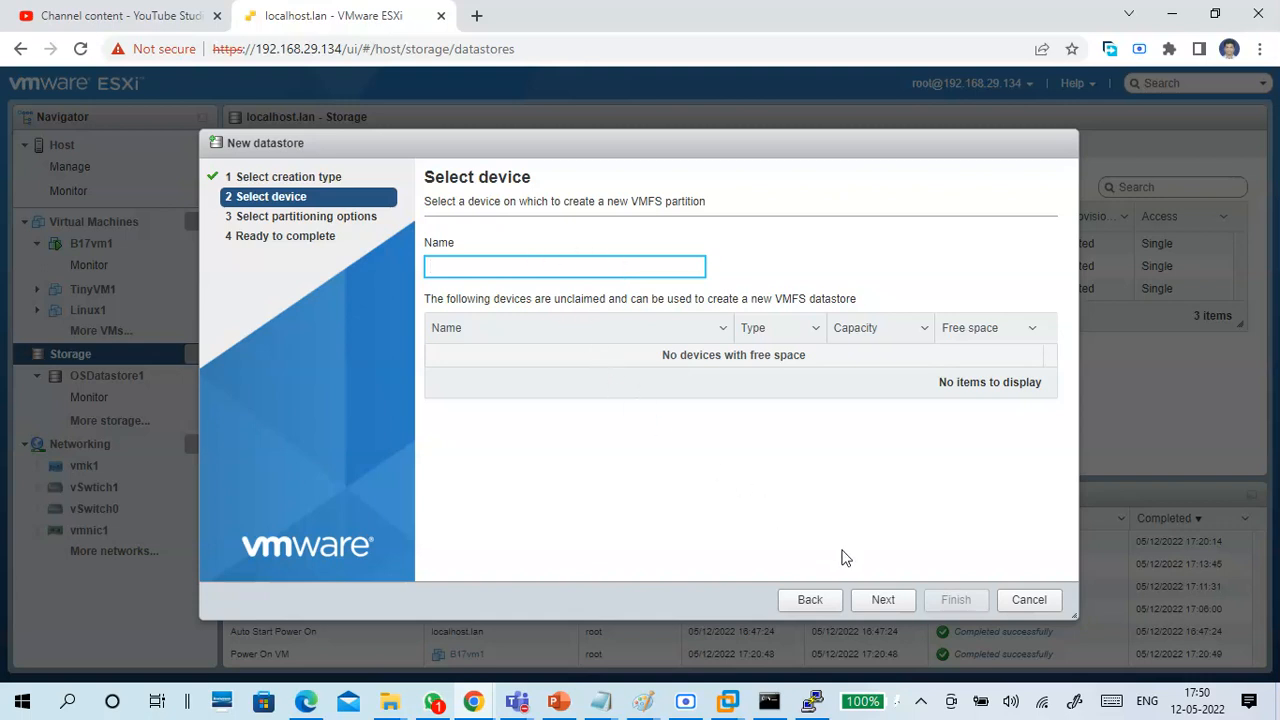
# Try to continue the new datastore wizard without a device, cancel it, and review the details of OSDatastore1.
pyautogui.click(873, 600)
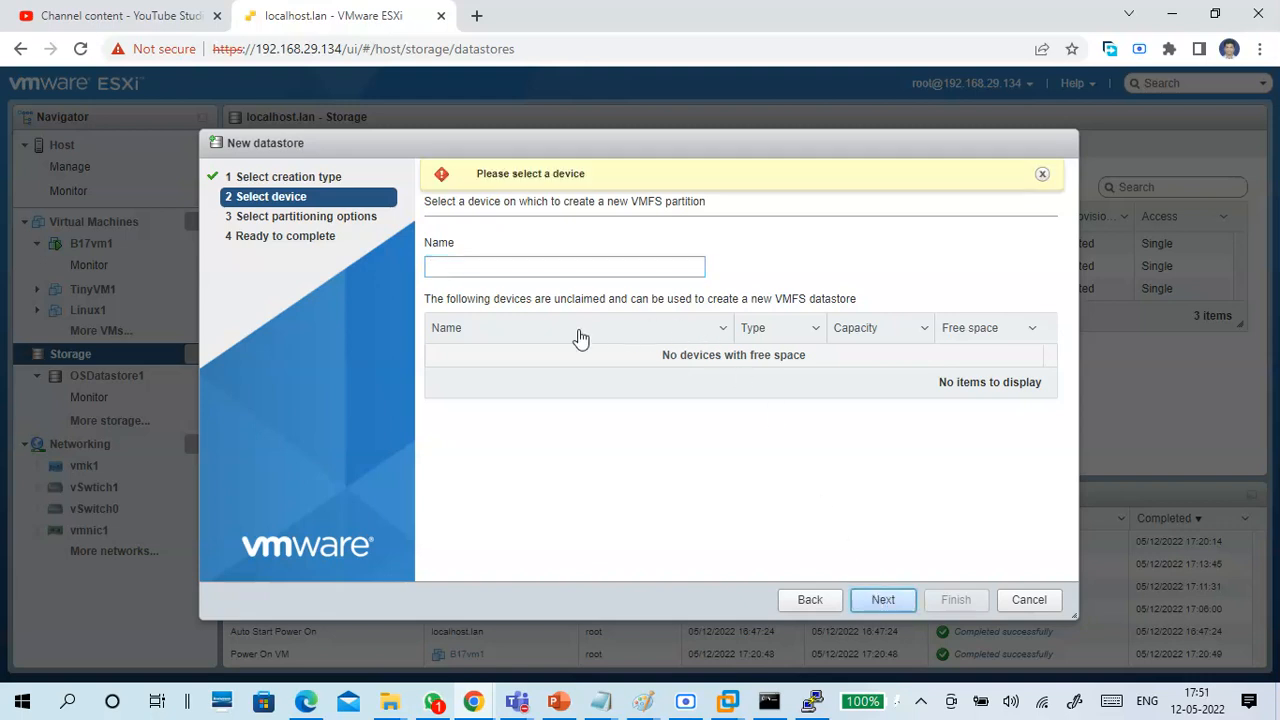
pyautogui.click(1027, 607)
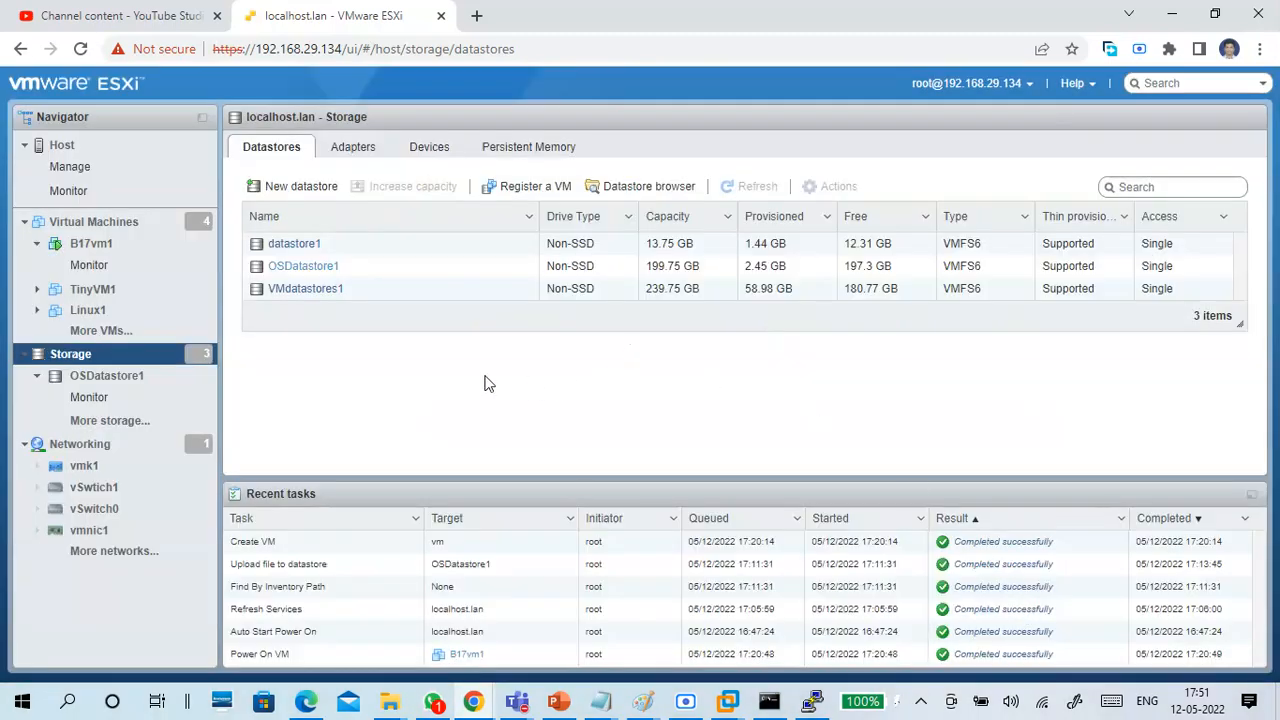
pyautogui.click(305, 270)
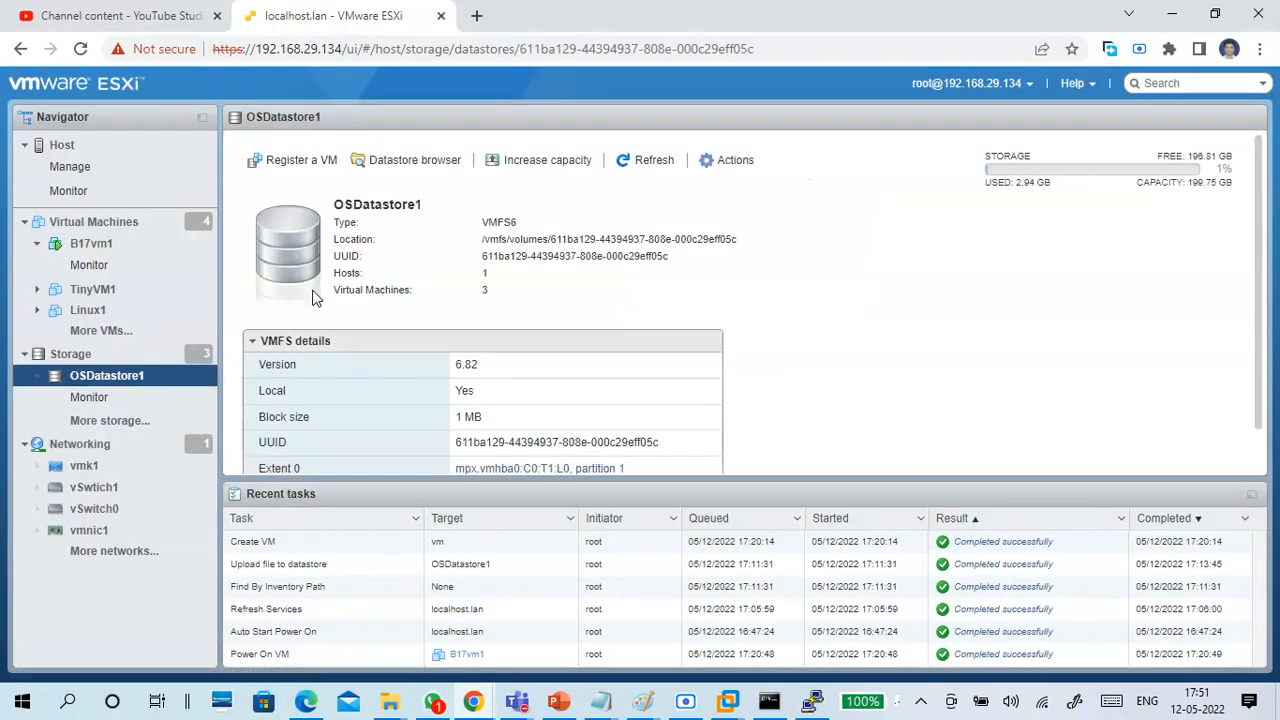
pyautogui.click(21, 49)
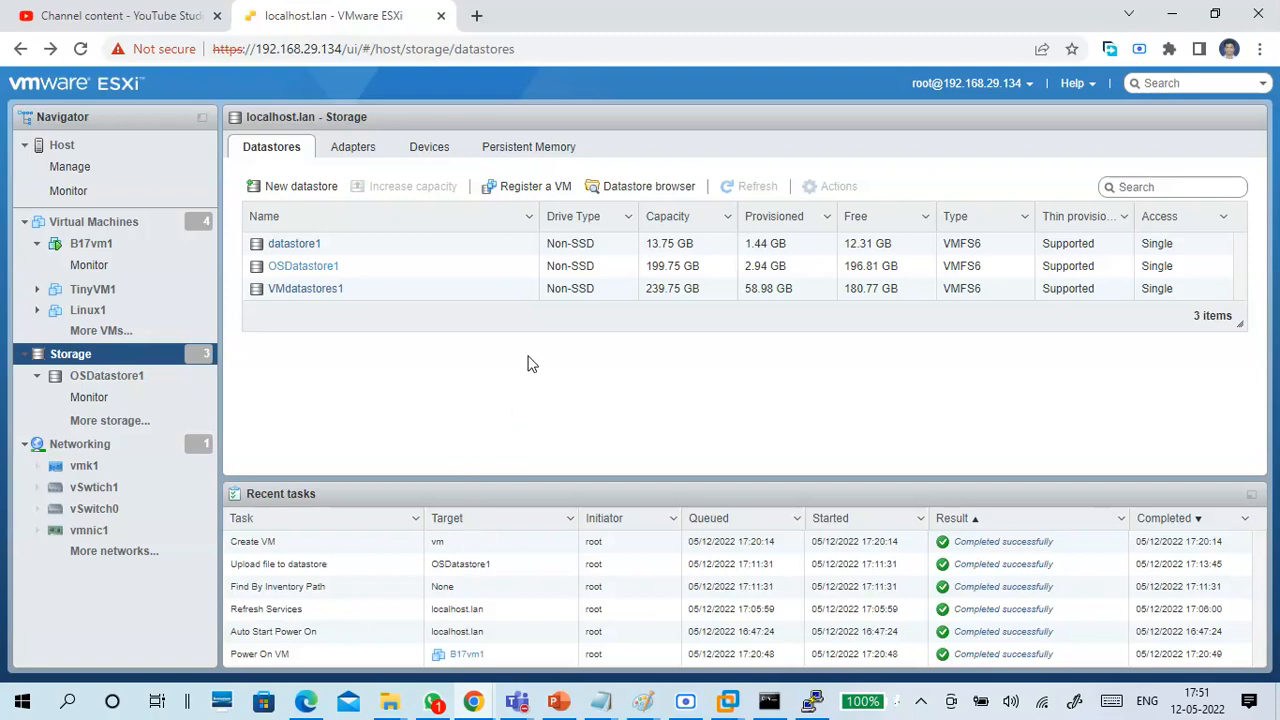
# Switch to VMware Workstation and begin adding a SCSI hard disk to CTS7-vSphere1 as a new virtual disk.
pyautogui.moveTo(727, 700)
pyautogui.click(760, 606)
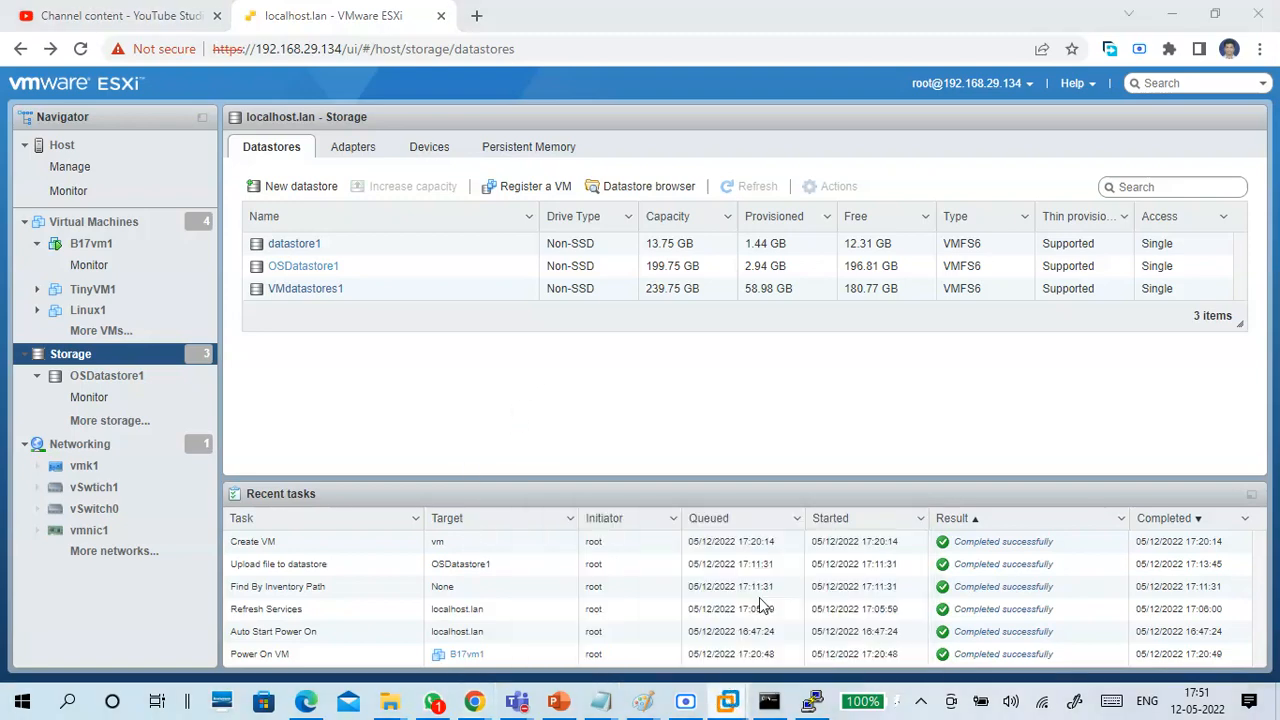
pyautogui.click(123, 37)
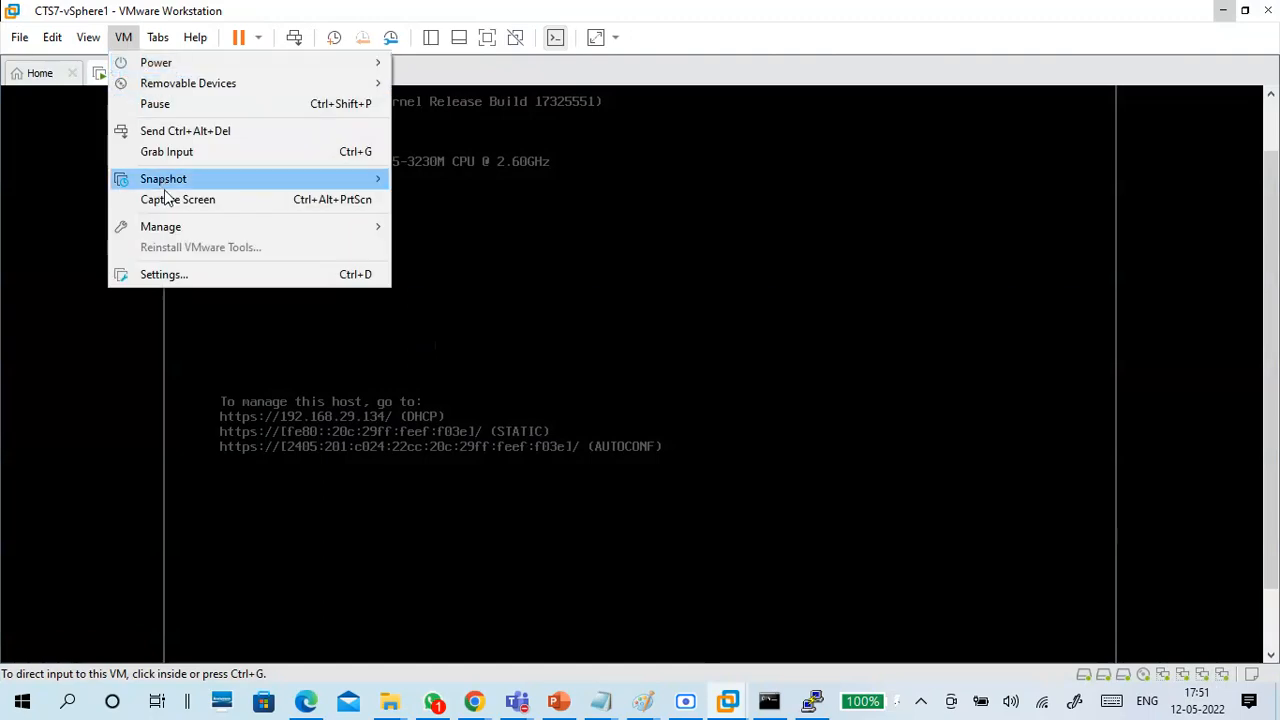
pyautogui.click(160, 272)
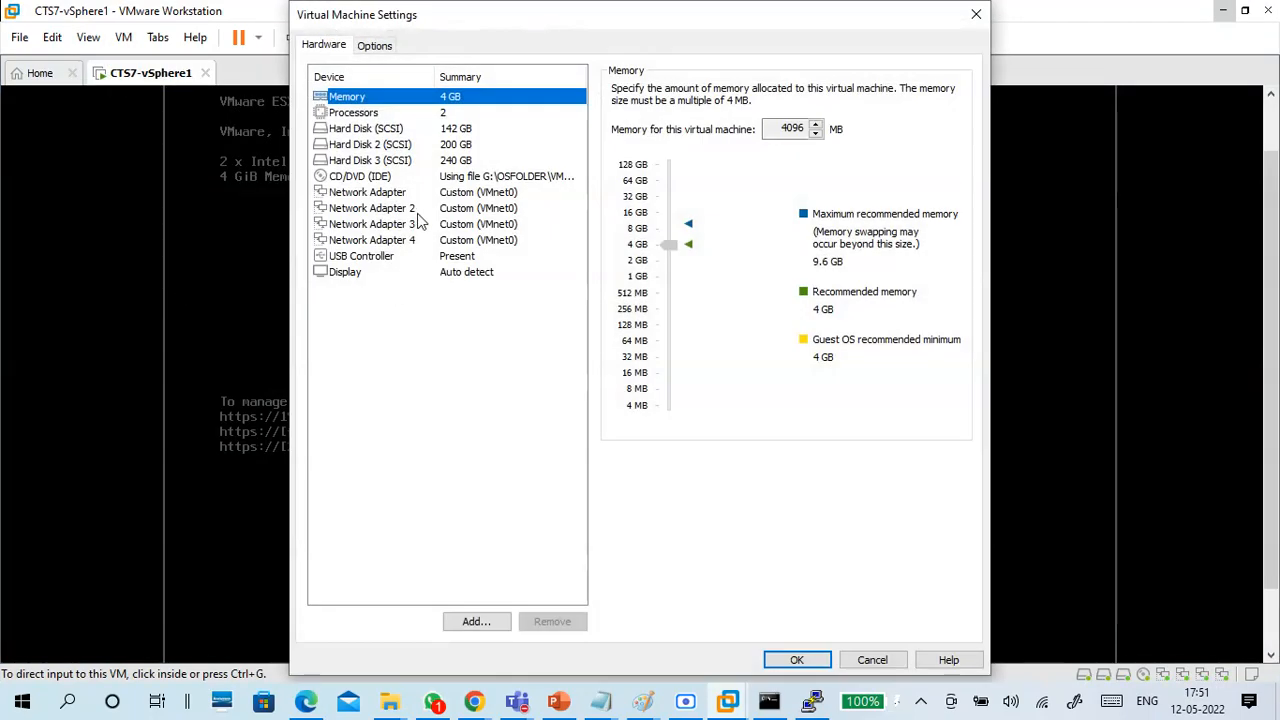
pyautogui.click(476, 618)
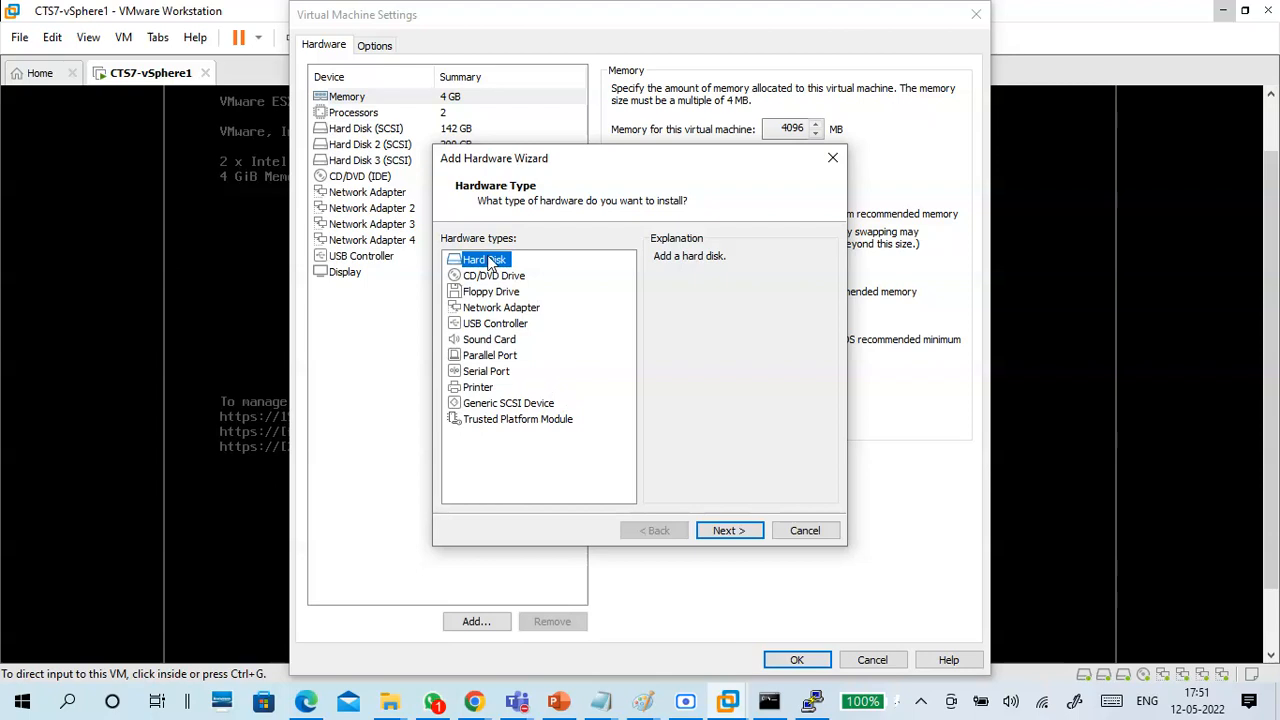
pyautogui.click(716, 527)
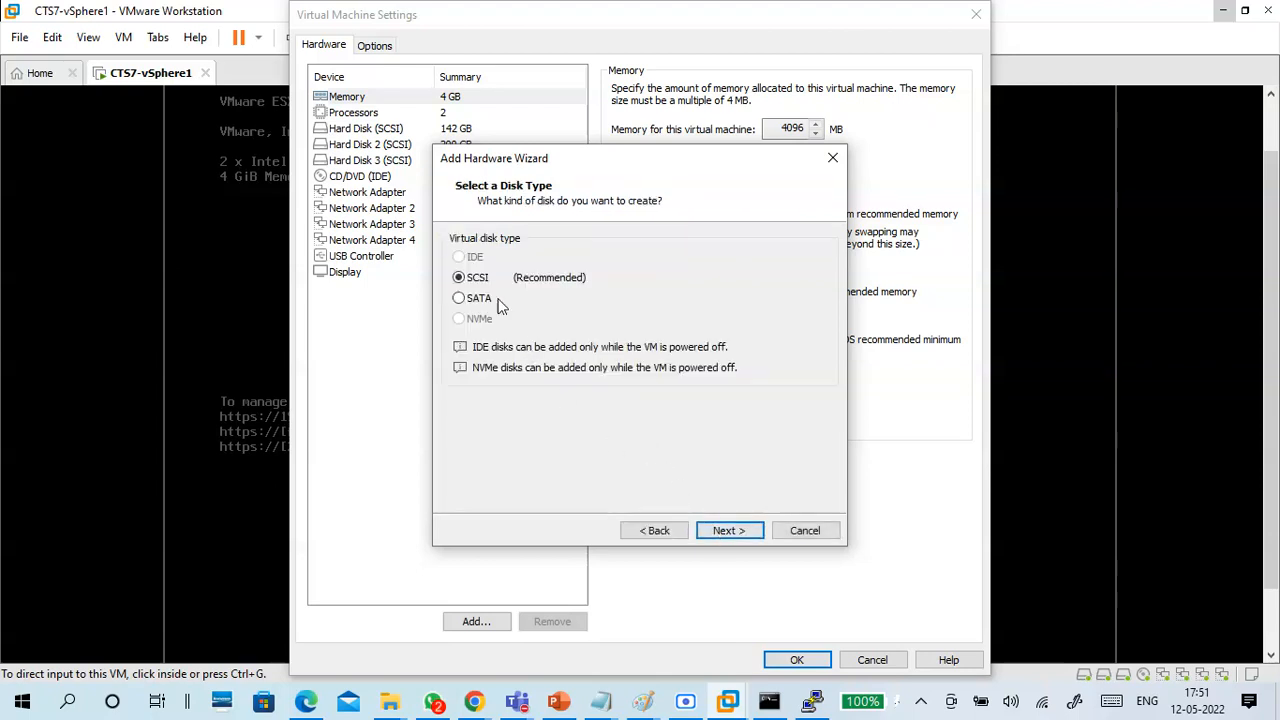
pyautogui.click(727, 530)
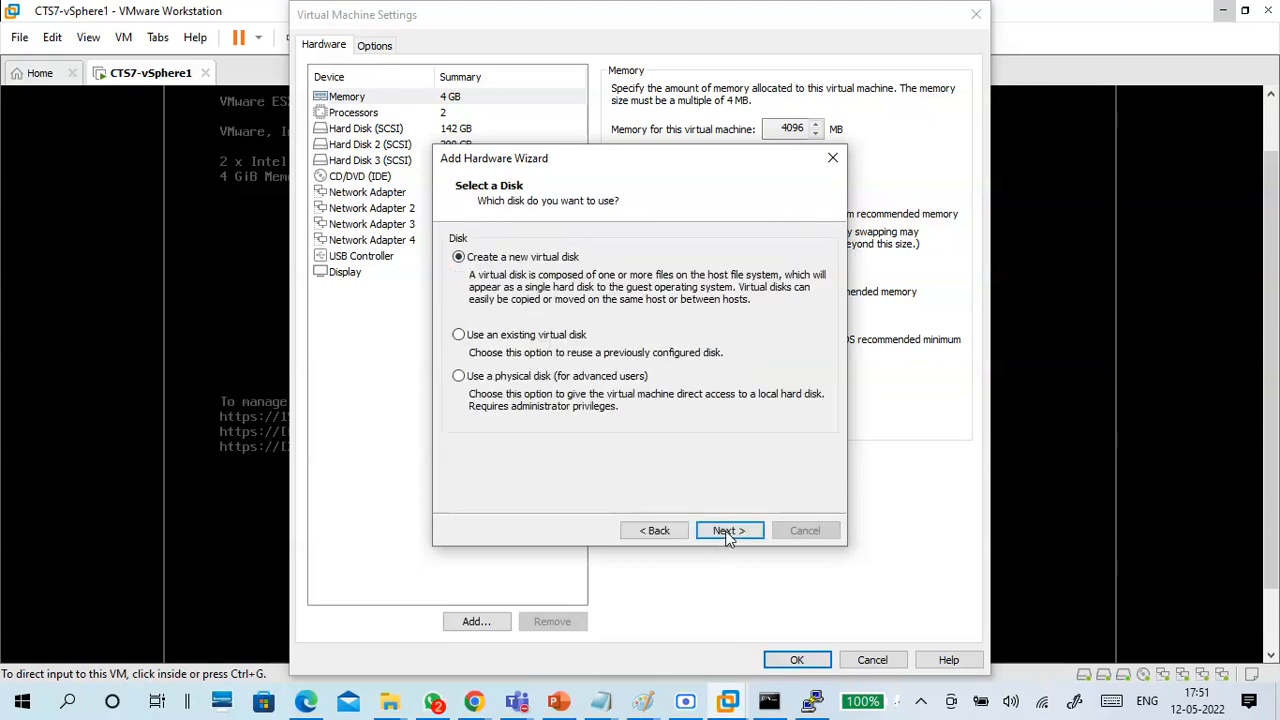
pyautogui.click(728, 530)
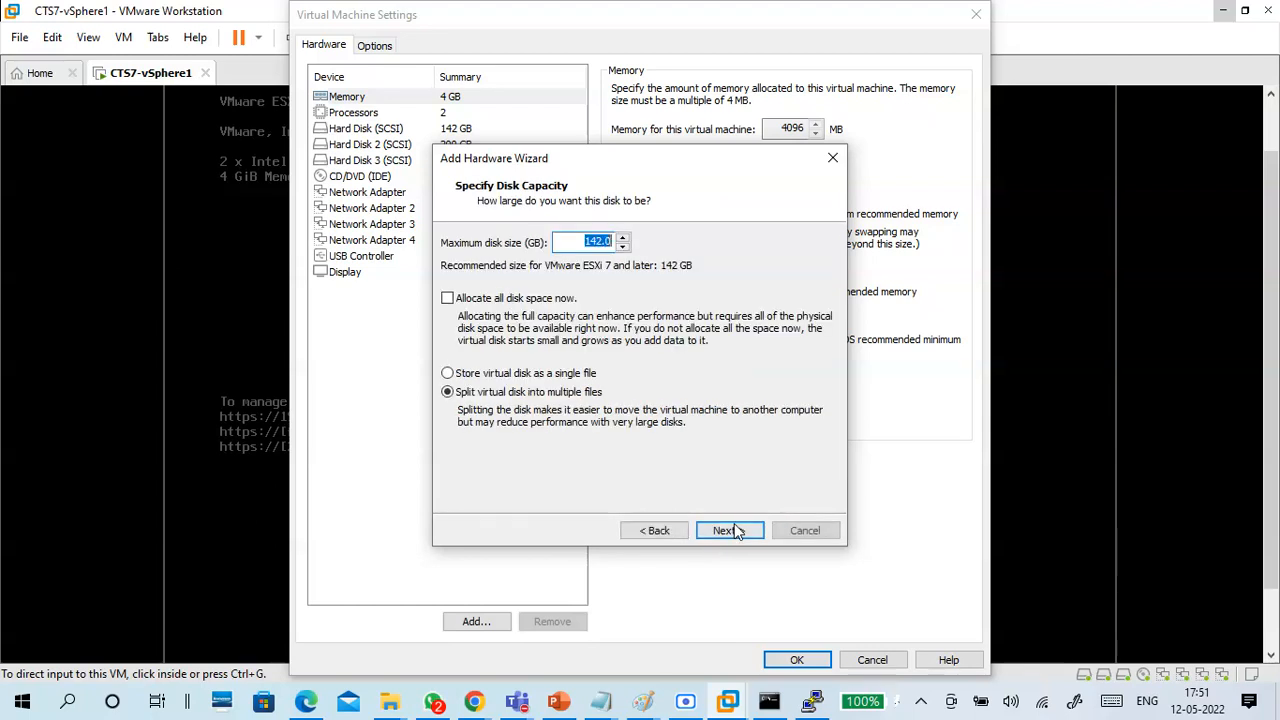
# Create the disk as a single 360 GB file named CTS7-vSphere1-2.vmdk, and apply the virtual machine settings.
pyautogui.click(561, 374)
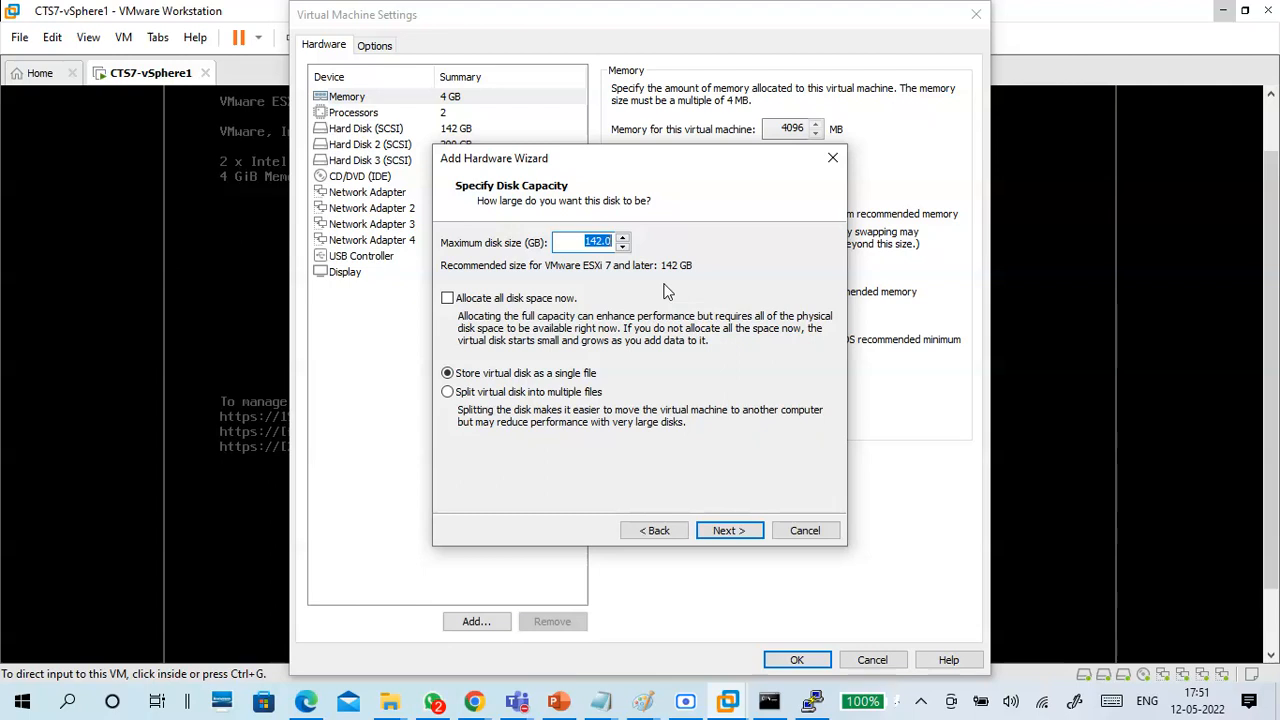
pyautogui.write('3')
pyautogui.click(719, 537)
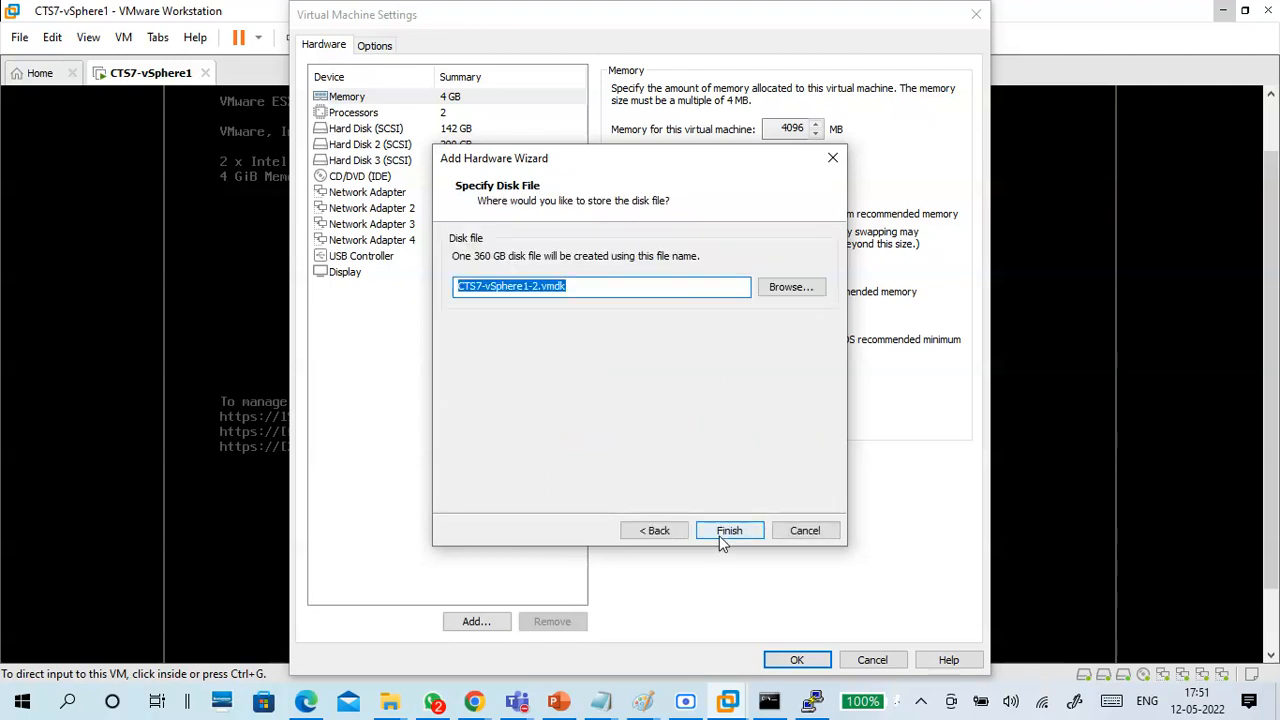
pyautogui.click(724, 538)
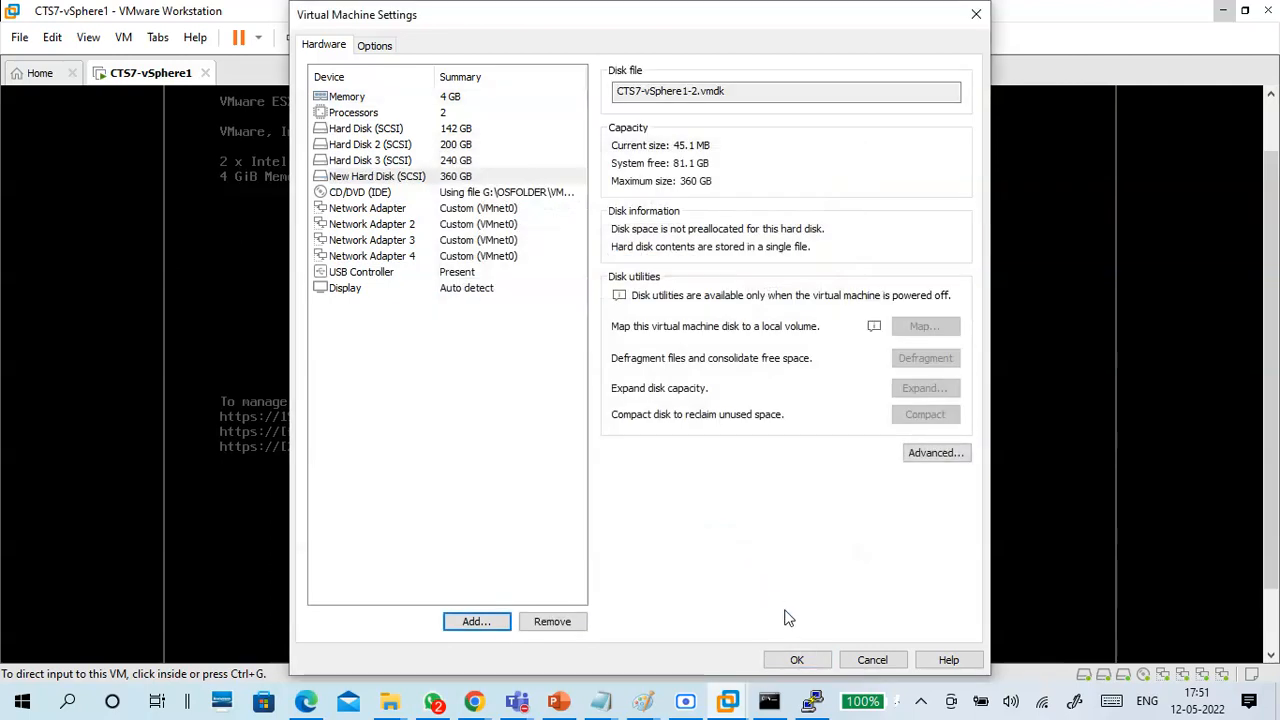
pyautogui.click(810, 659)
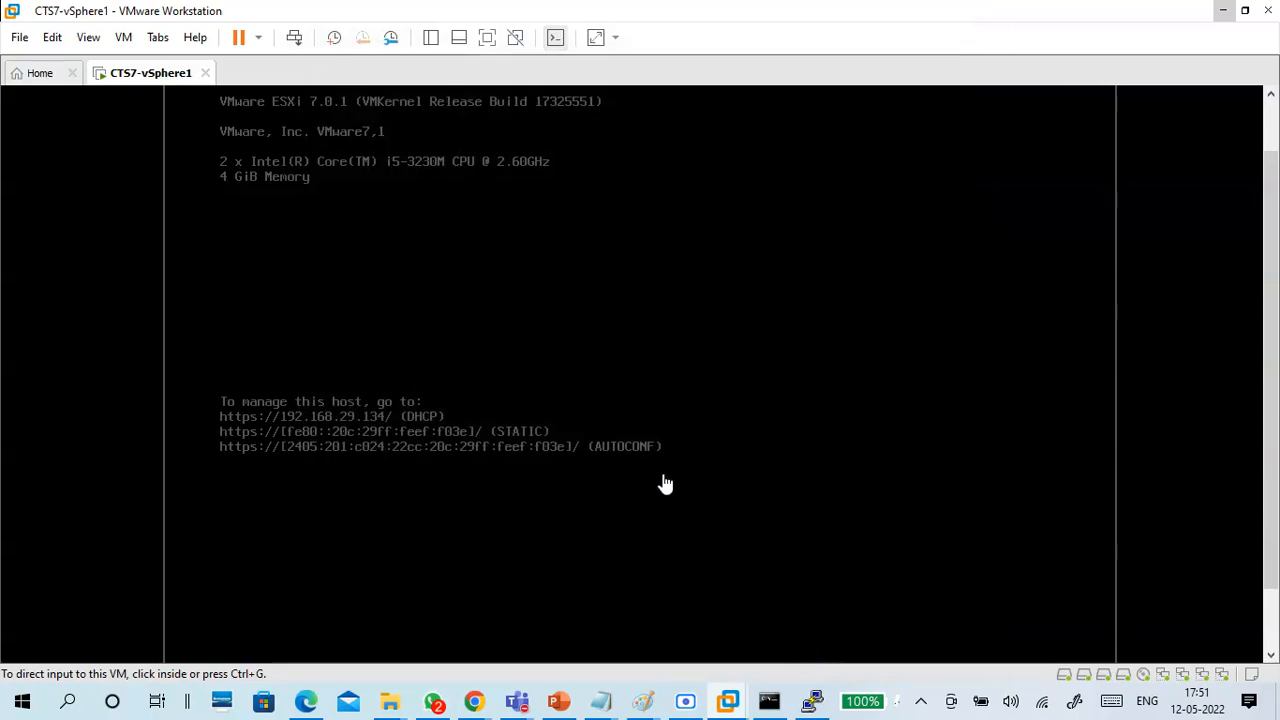
pyautogui.click(587, 375)
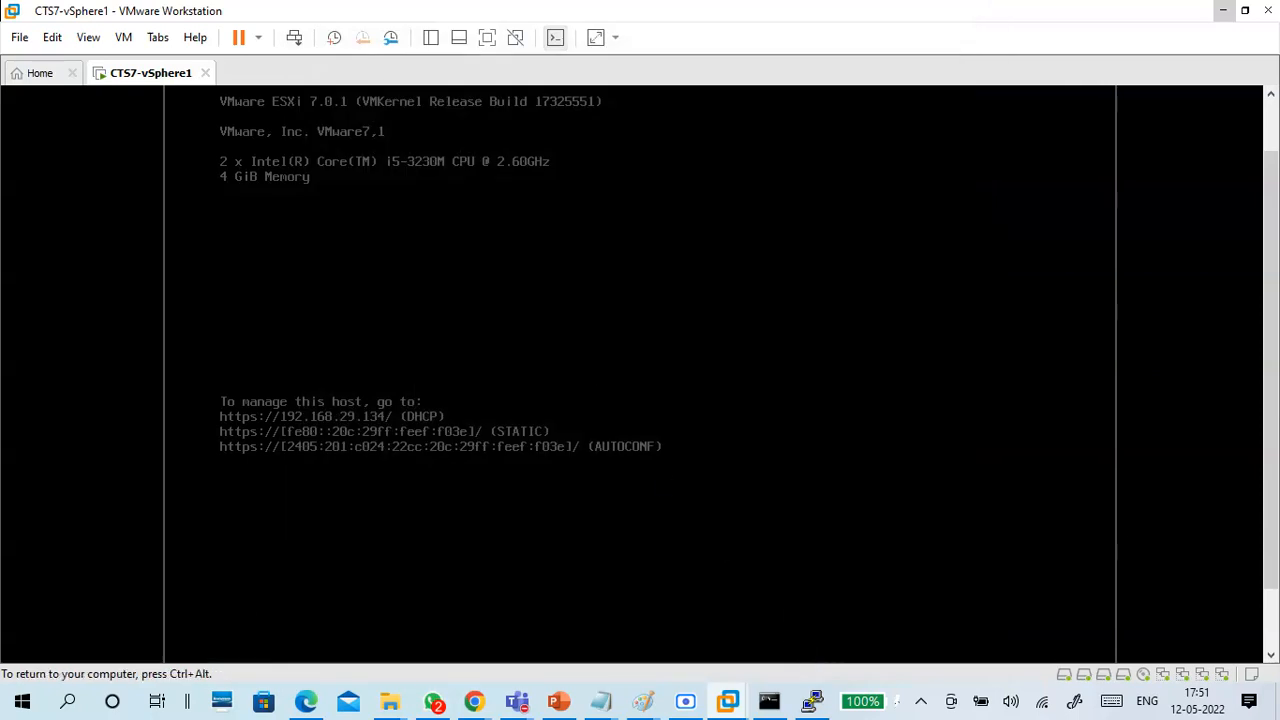
pyautogui.hotkey('ctrl', 'alt')
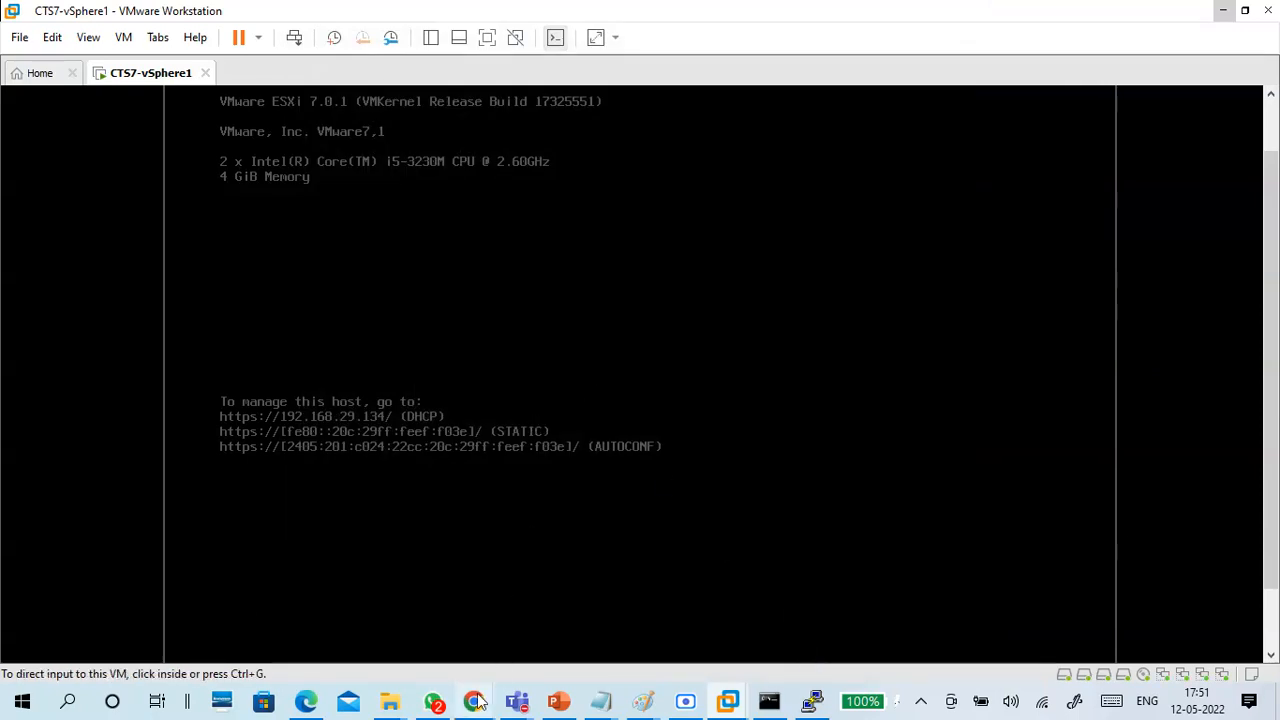
# Switch to the ESXi web client in Chrome and refresh the storage device list repeatedly to look for the added disk.
pyautogui.moveTo(474, 701)
pyautogui.click(372, 627)
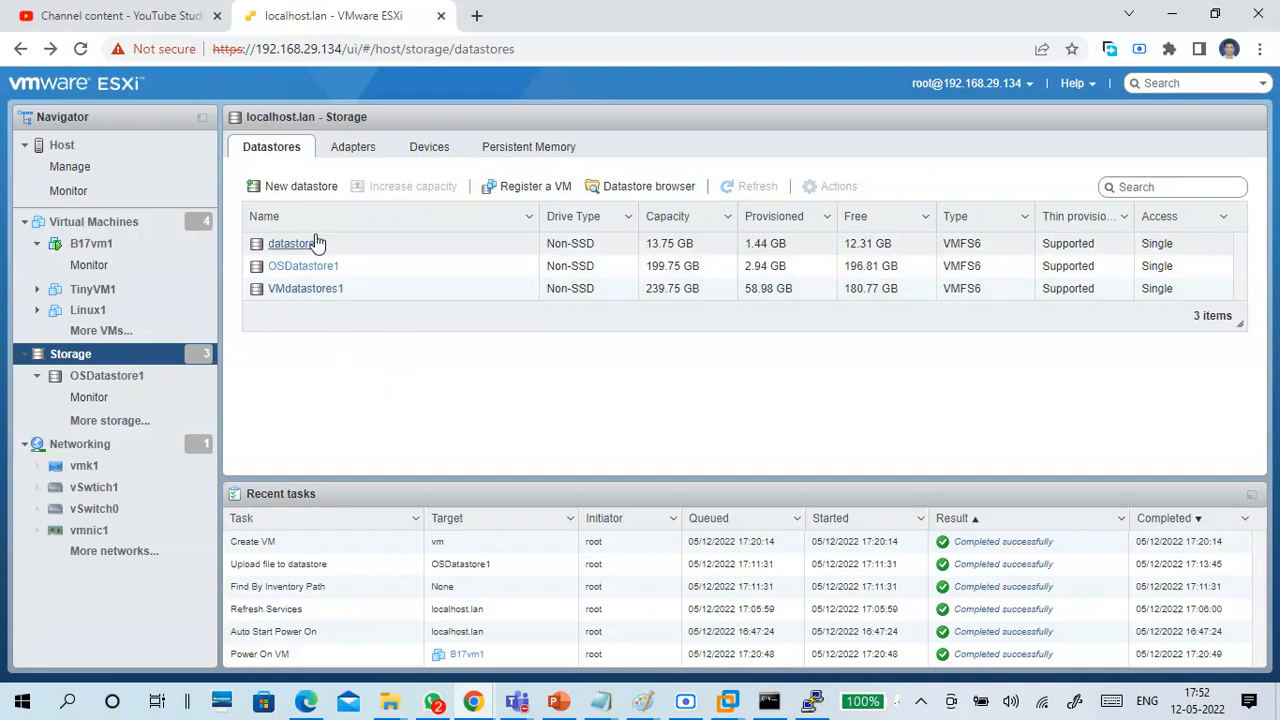
pyautogui.click(350, 152)
pyautogui.click(430, 148)
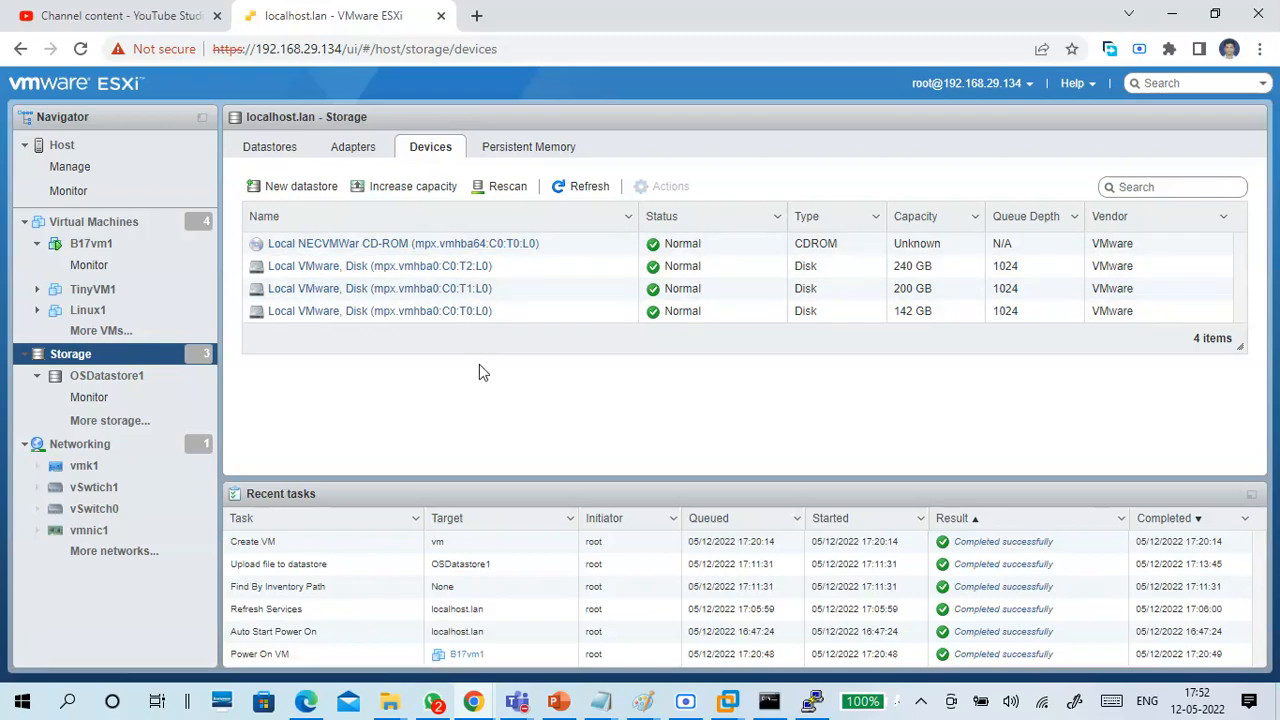
pyautogui.click(580, 188)
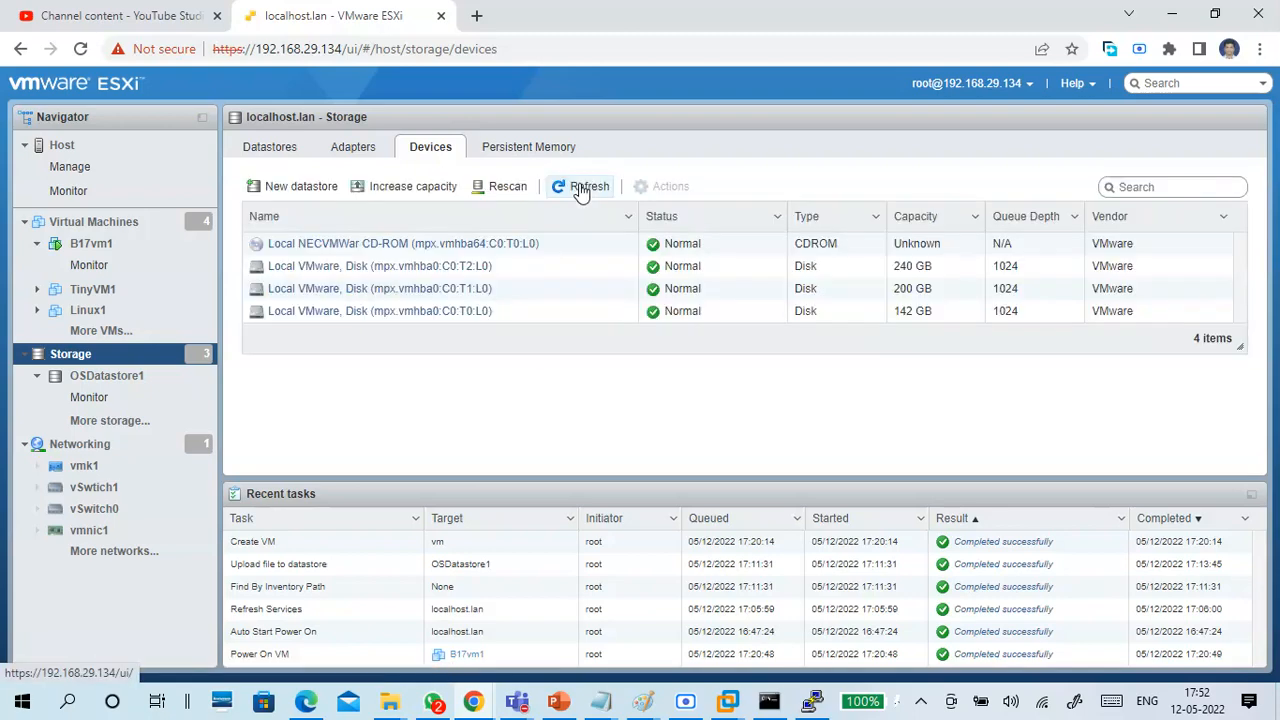
pyautogui.click(580, 188)
pyautogui.click(580, 188)
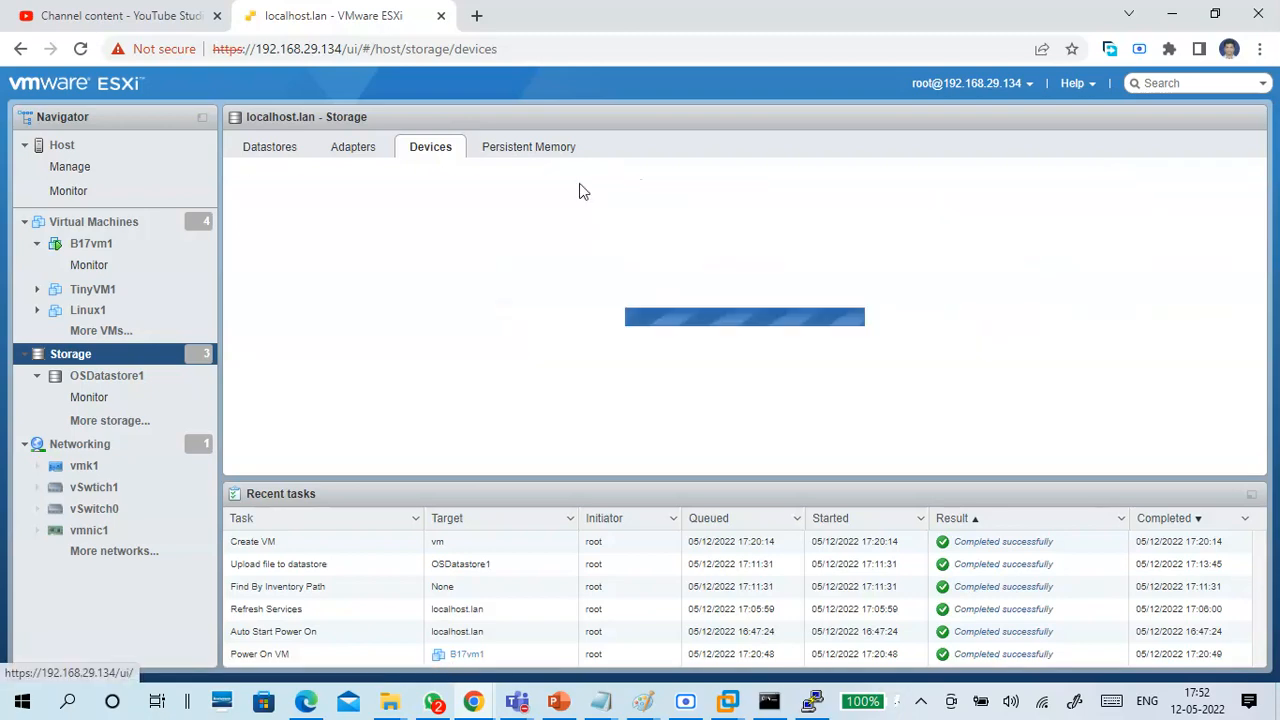
pyautogui.click(580, 188)
pyautogui.click(580, 188)
pyautogui.click(583, 188)
pyautogui.click(583, 188)
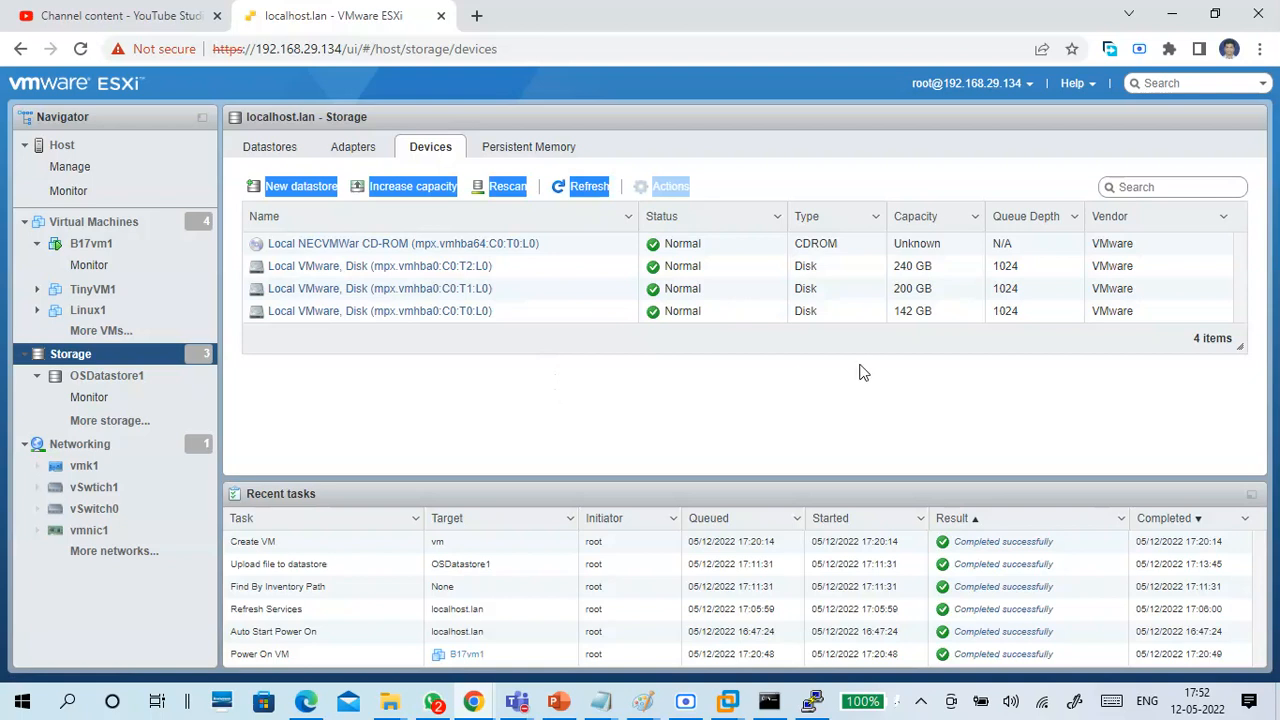
# Rescan the host's storage devices twice and refresh the device list.
pyautogui.click(780, 139)
pyautogui.click(518, 193)
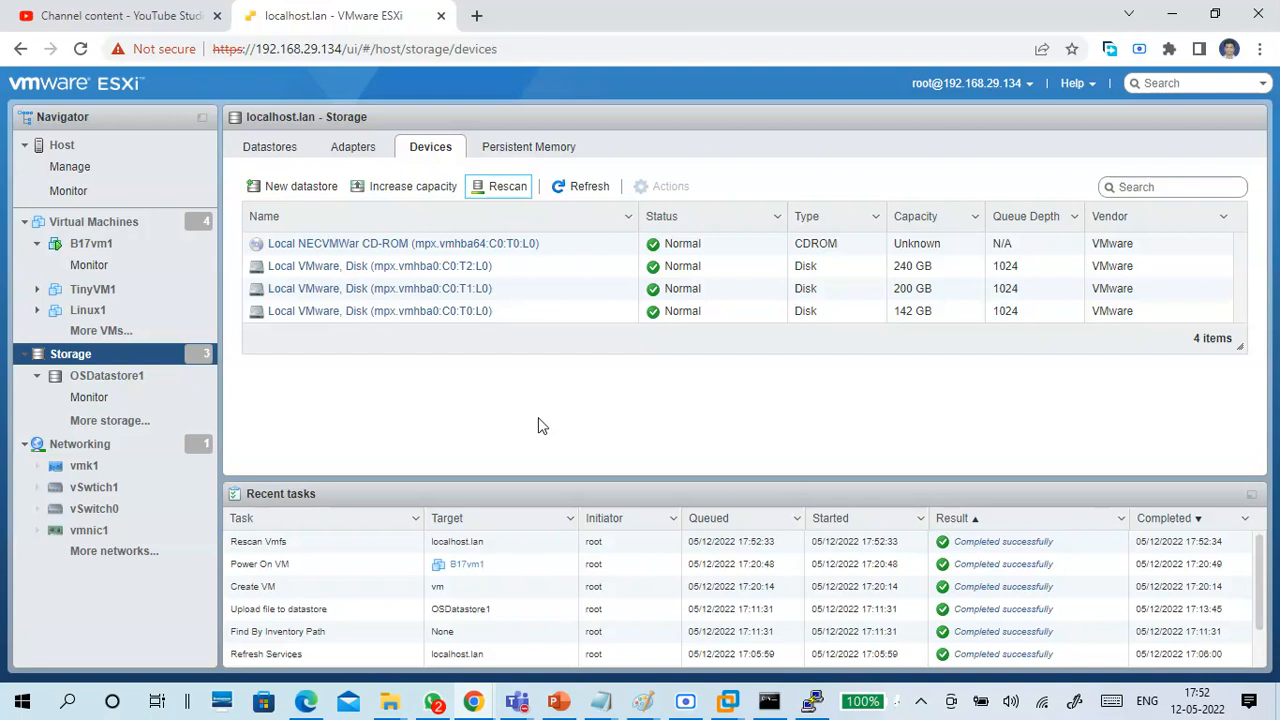
pyautogui.click(506, 194)
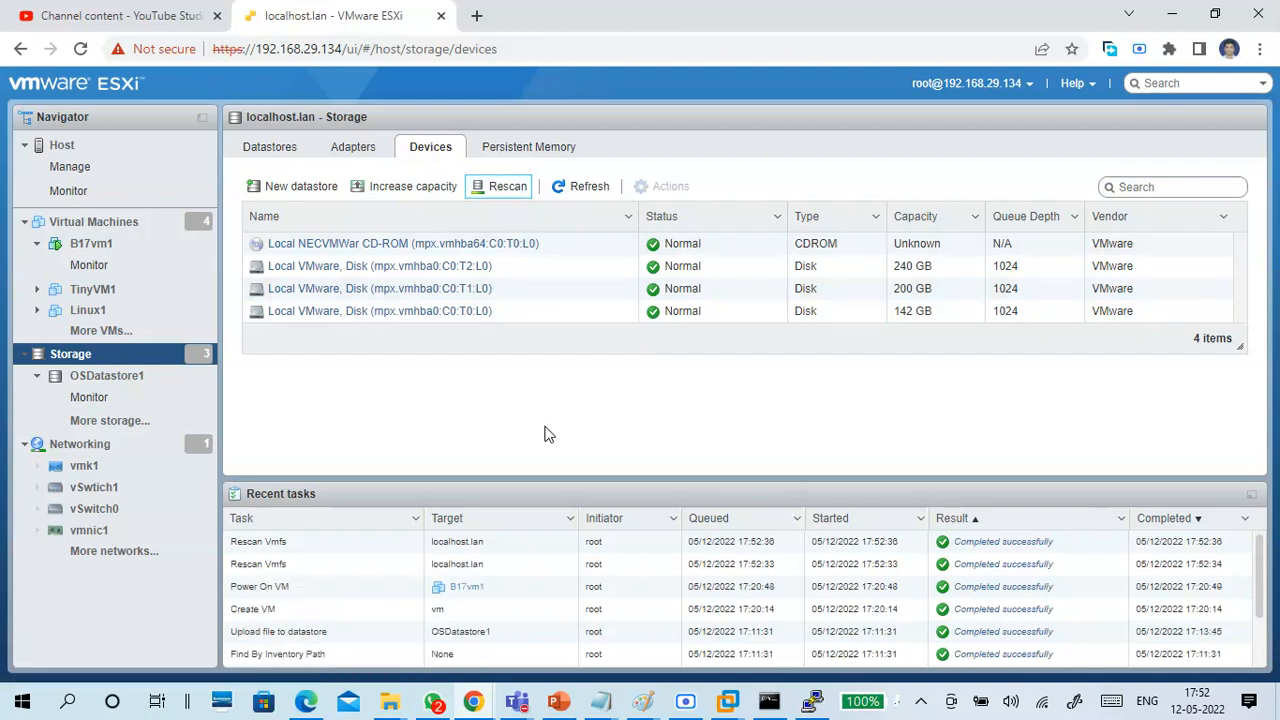
pyautogui.click(572, 190)
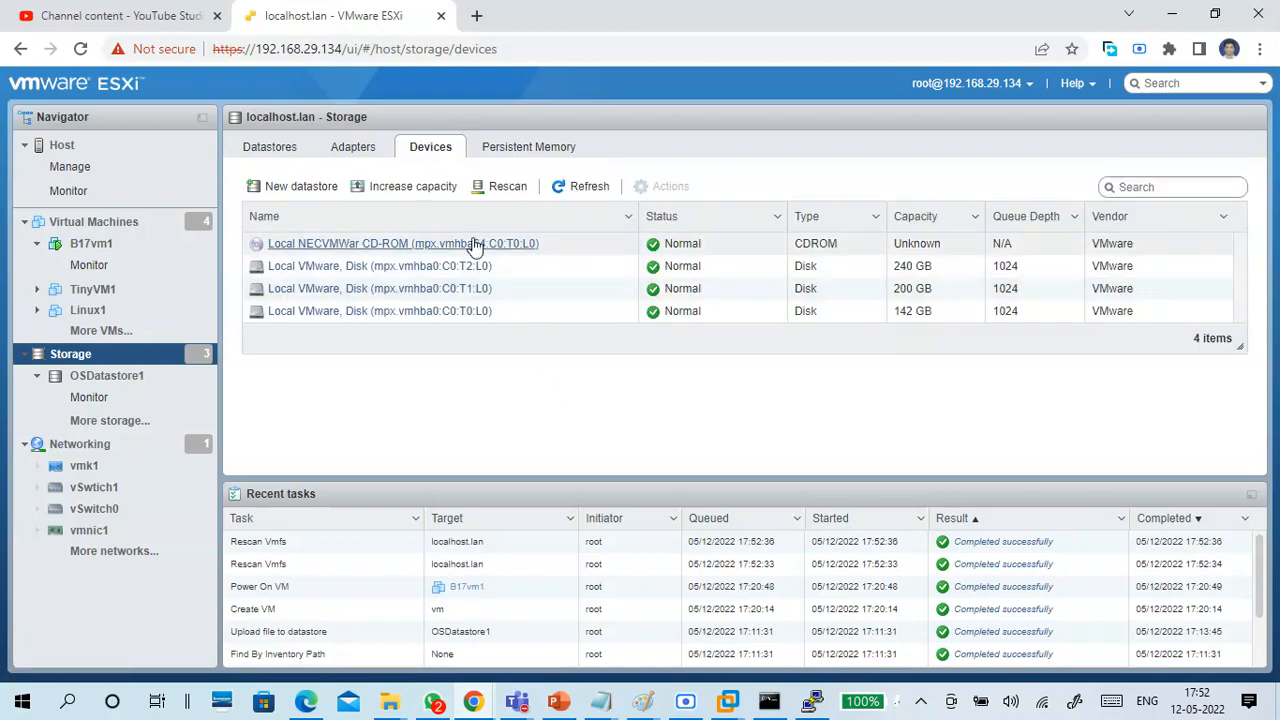
# Open the datastore capacity increase wizard and cancel it.
pyautogui.click(428, 188)
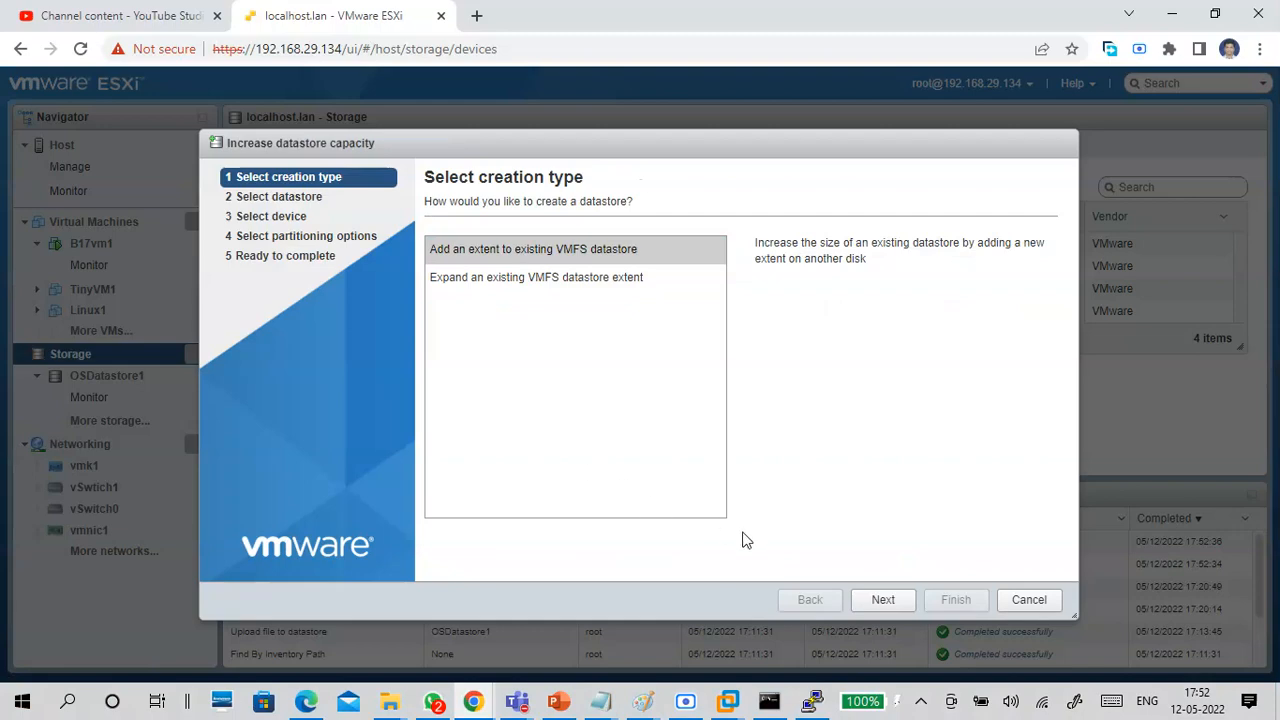
pyautogui.click(1025, 603)
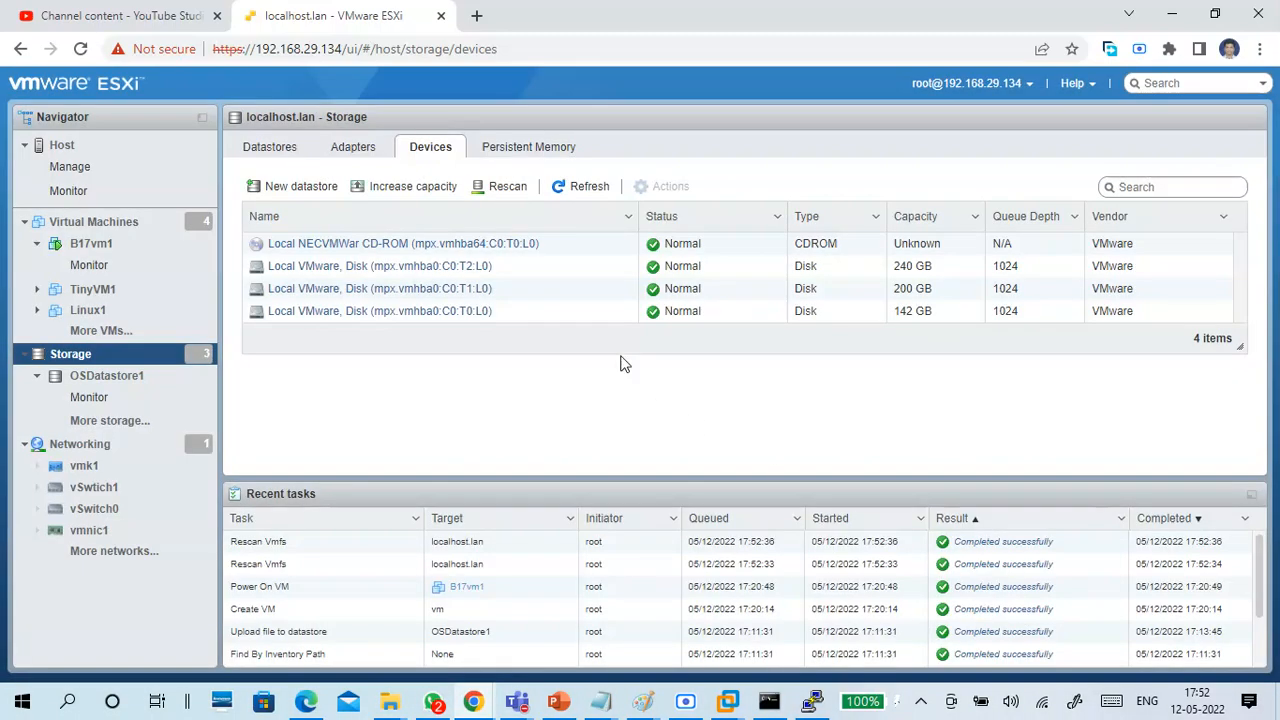
# Try to create a datastore named B17Datastore from the storage devices list, and cancel the wizard at device selection.
pyautogui.click(301, 187)
pyautogui.click(550, 267)
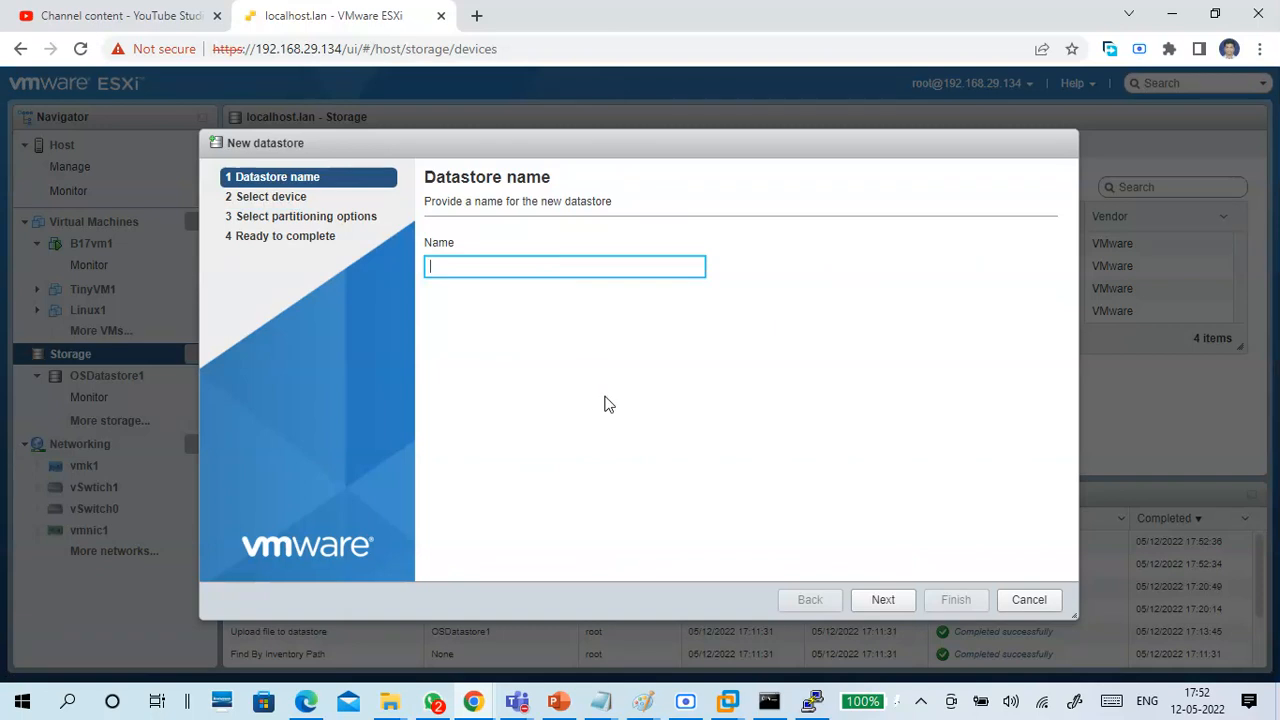
pyautogui.write('B17G')
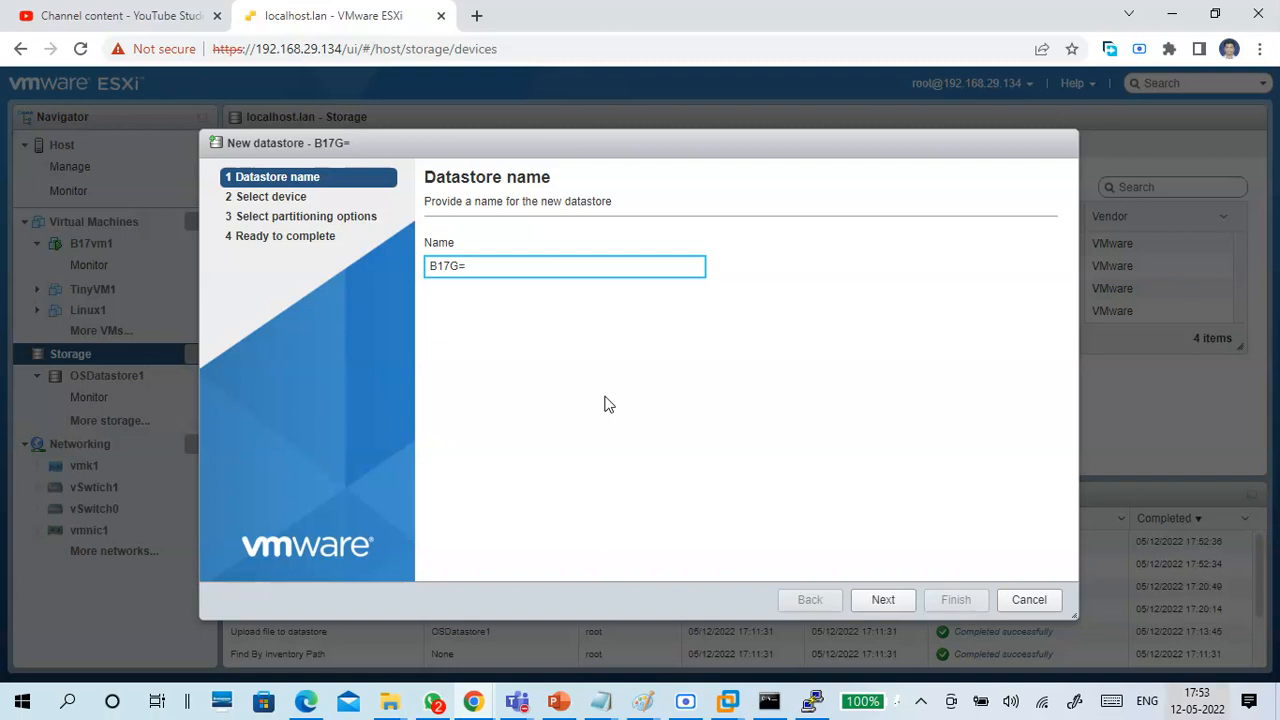
pyautogui.press('BackSpace')
pyautogui.write('Datastore')
pyautogui.click(893, 605)
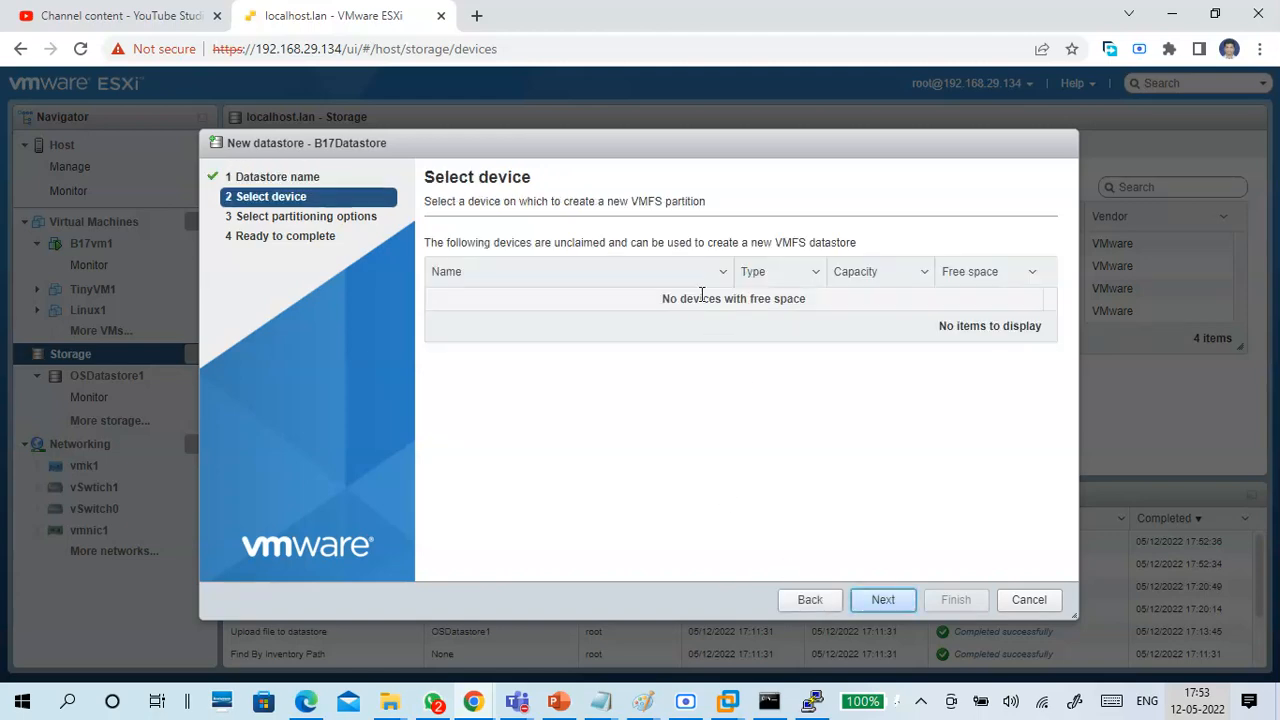
pyautogui.click(1022, 602)
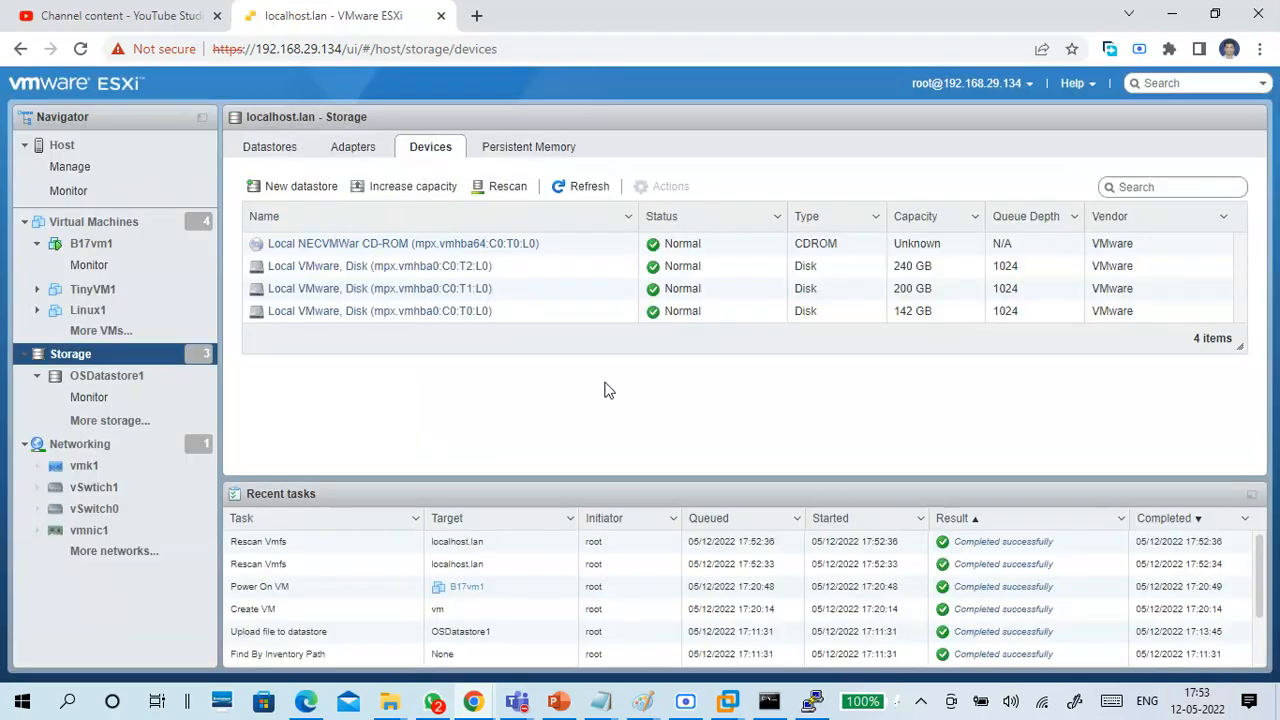
# Rescan the host's storage and review the storage devices and existing datastores.
pyautogui.click(503, 186)
pyautogui.click(520, 157)
pyautogui.click(420, 155)
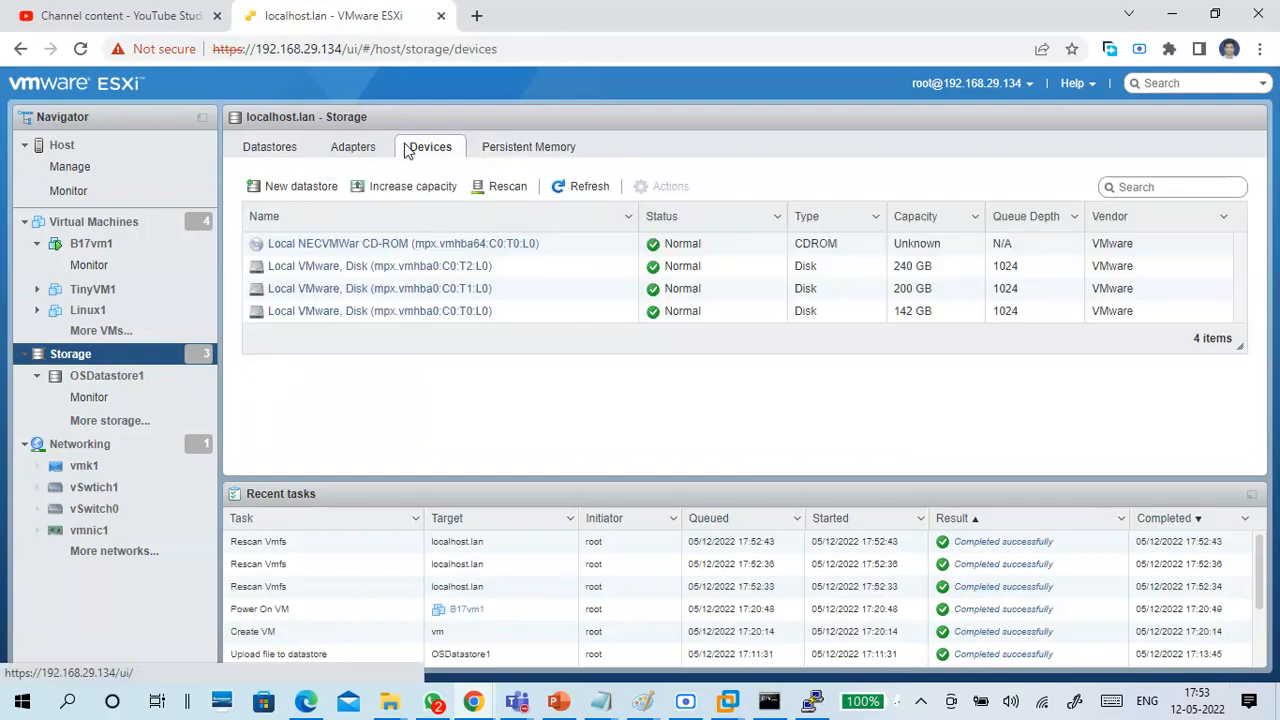
pyautogui.click(285, 149)
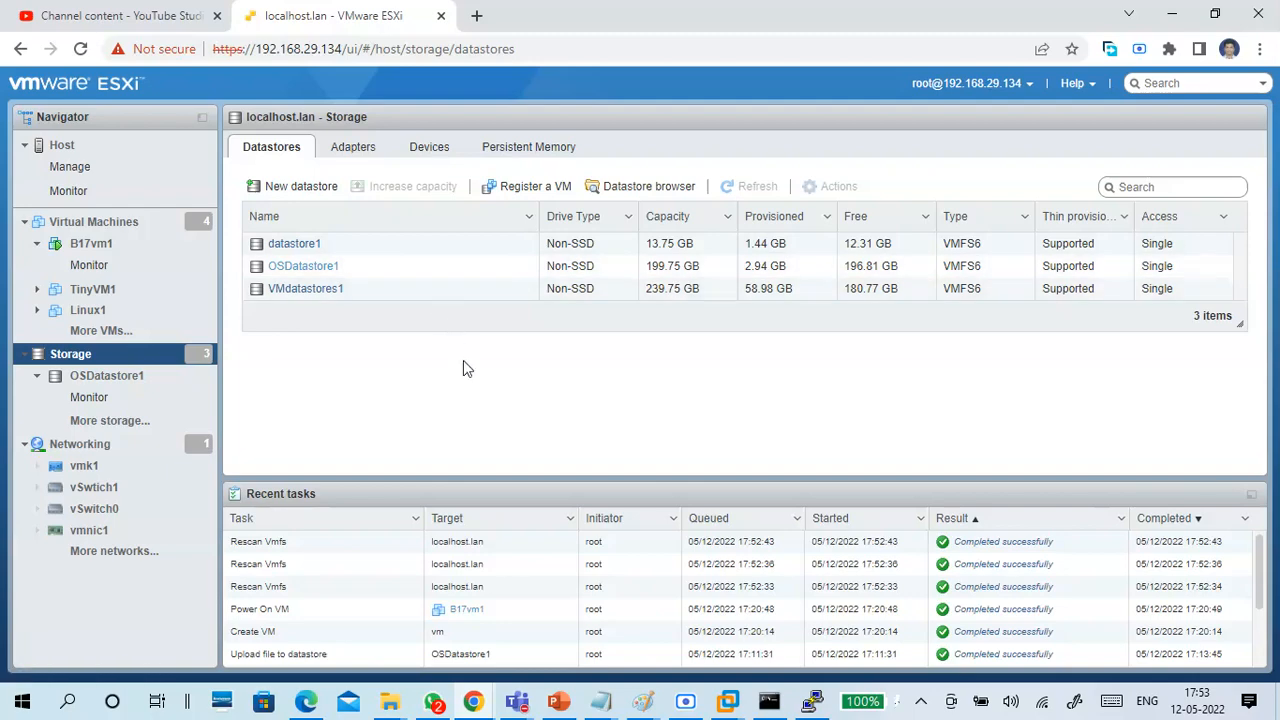
# Try to create a new VMFS datastore from the datastores list, and cancel the wizard at device selection.
pyautogui.click(318, 198)
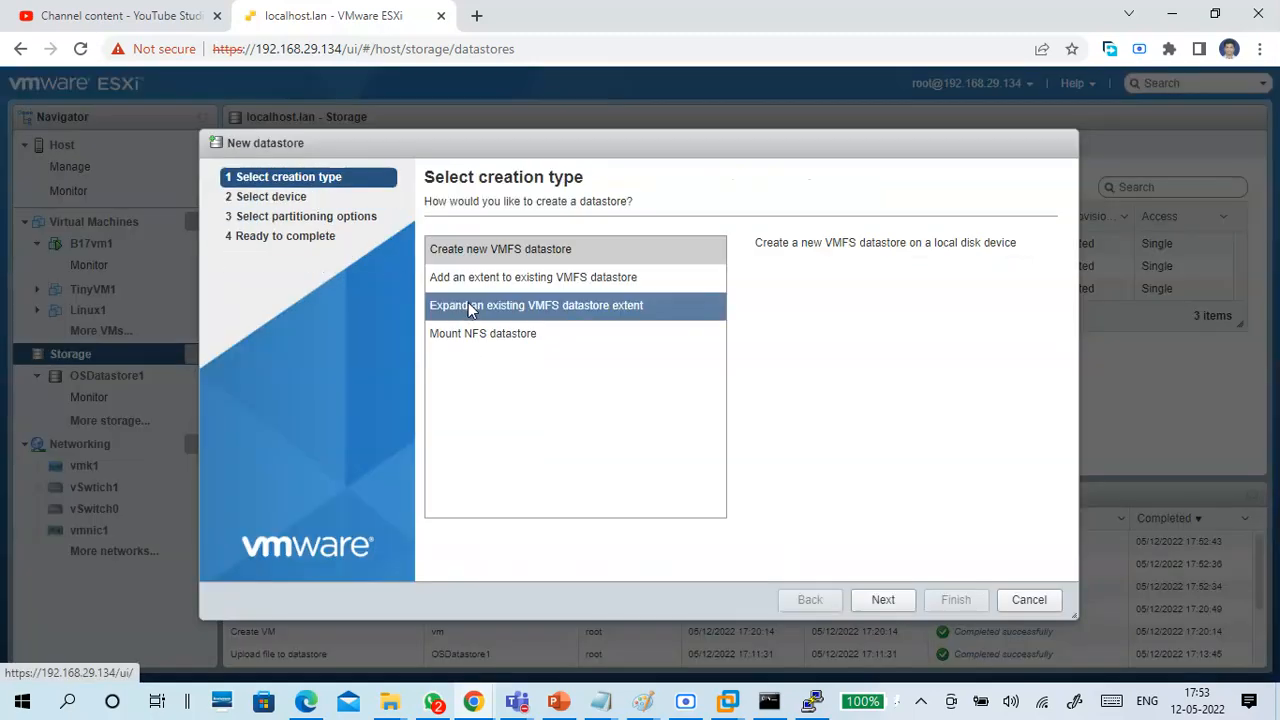
pyautogui.click(490, 255)
pyautogui.click(860, 596)
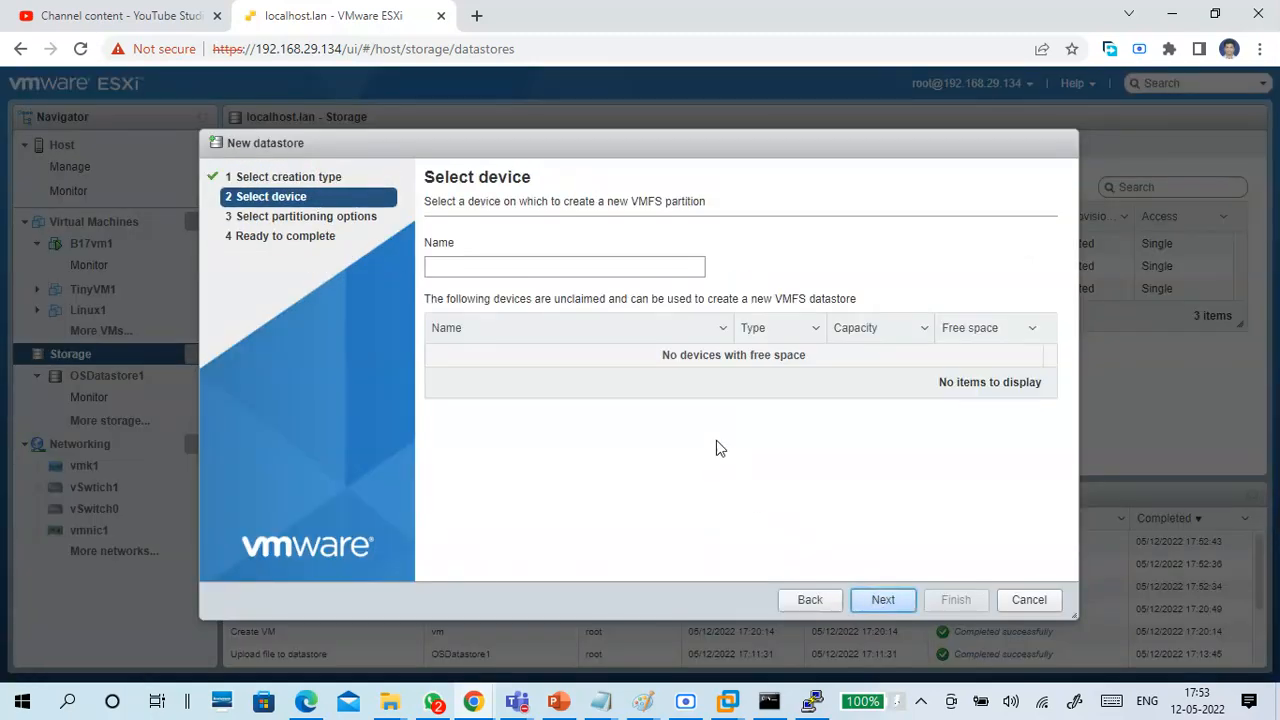
pyautogui.click(1040, 603)
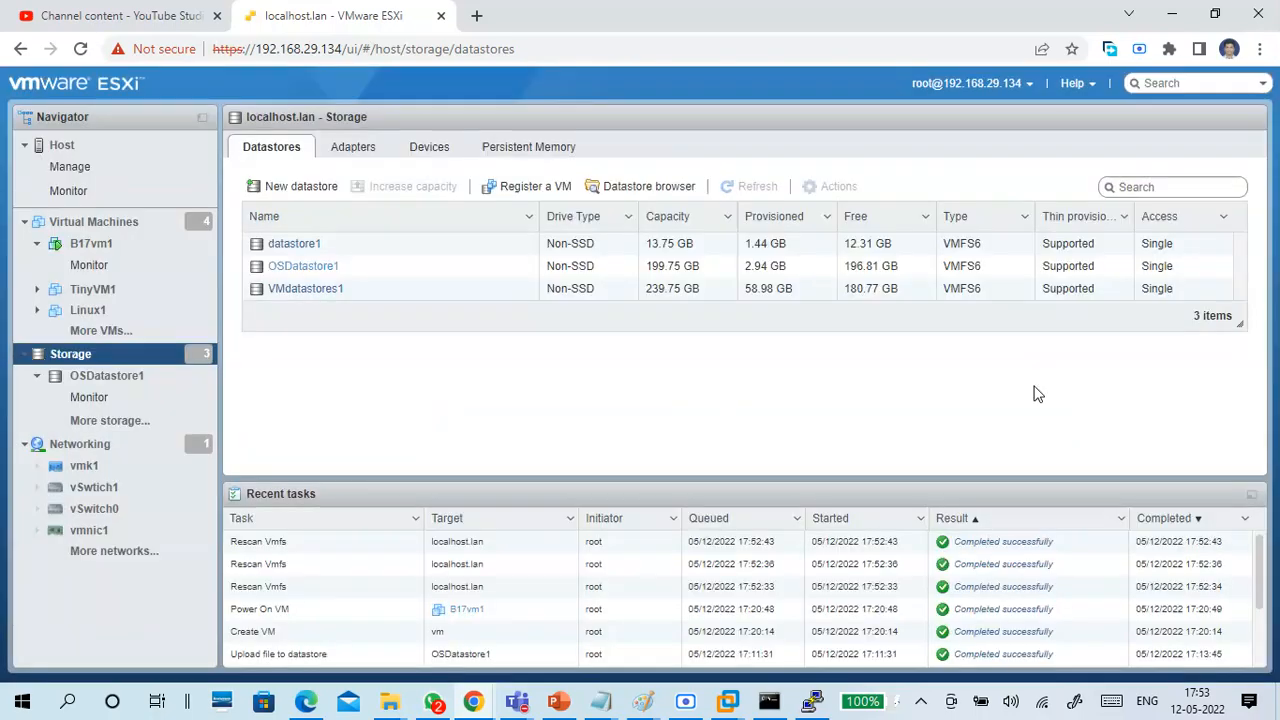
# Log out of the ESXi host client and log back in as root with the account password.
pyautogui.click(1028, 84)
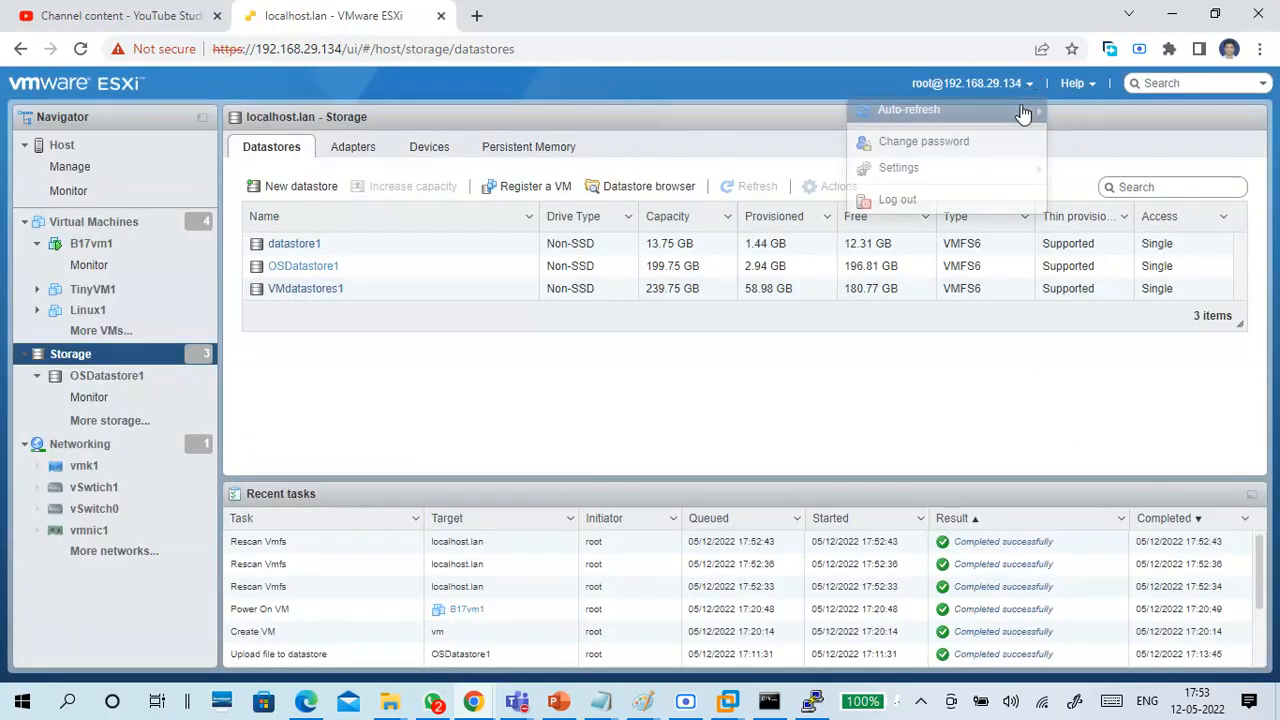
pyautogui.click(896, 111)
pyautogui.click(953, 88)
pyautogui.click(928, 201)
pyautogui.click(301, 379)
pyautogui.write('root')
pyautogui.press('Tab')
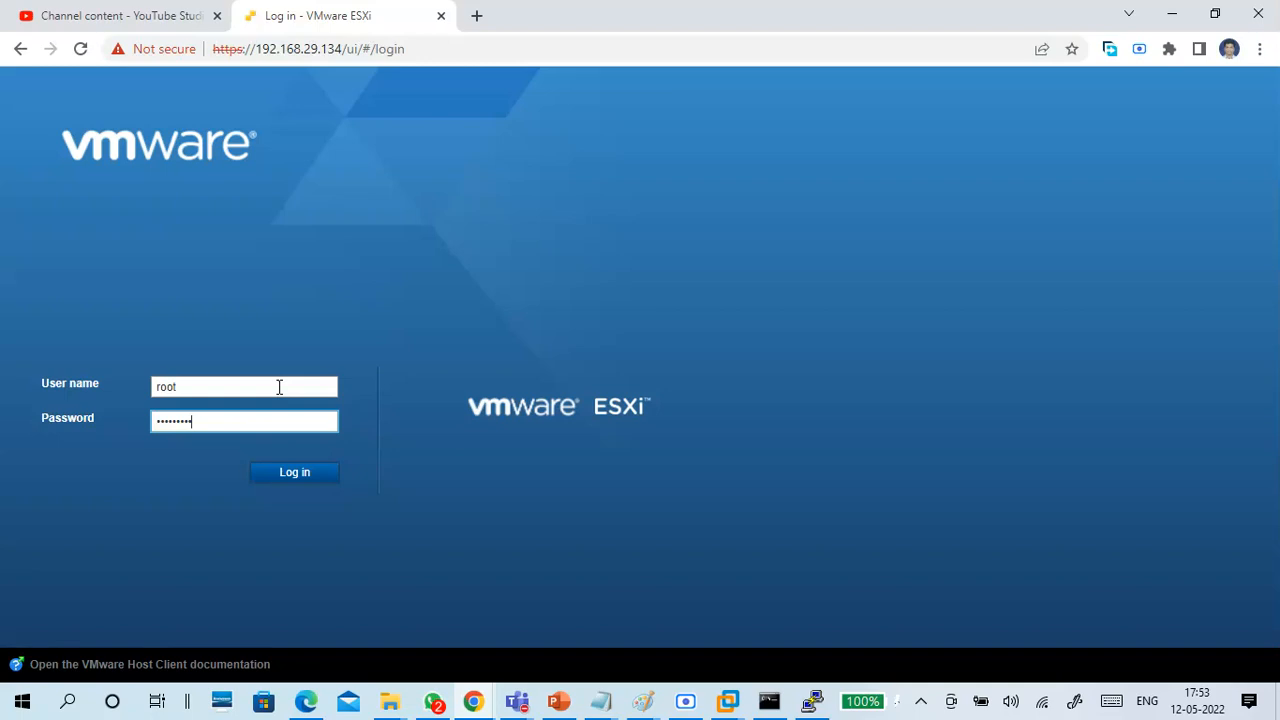
pyautogui.press('Return')
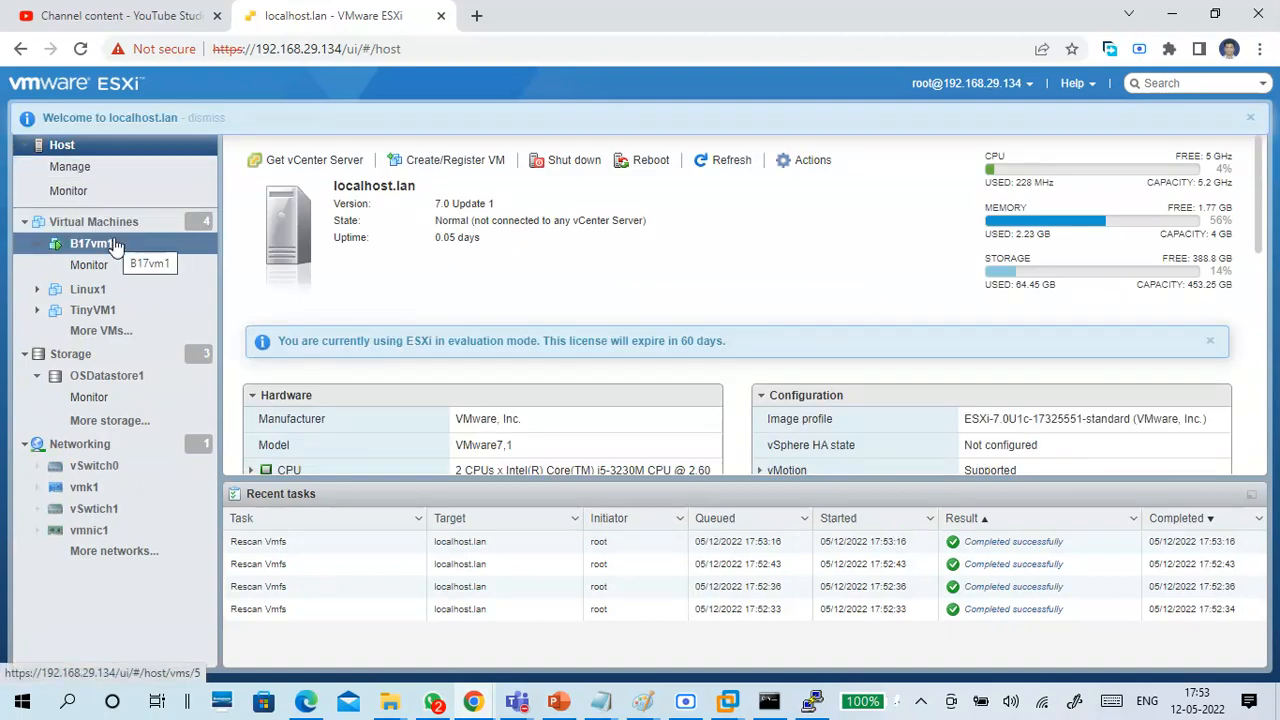
# Refresh the host's storage devices, select the 200 GB disk, rescan storage repeatedly and check the disk's available actions.
pyautogui.click(98, 358)
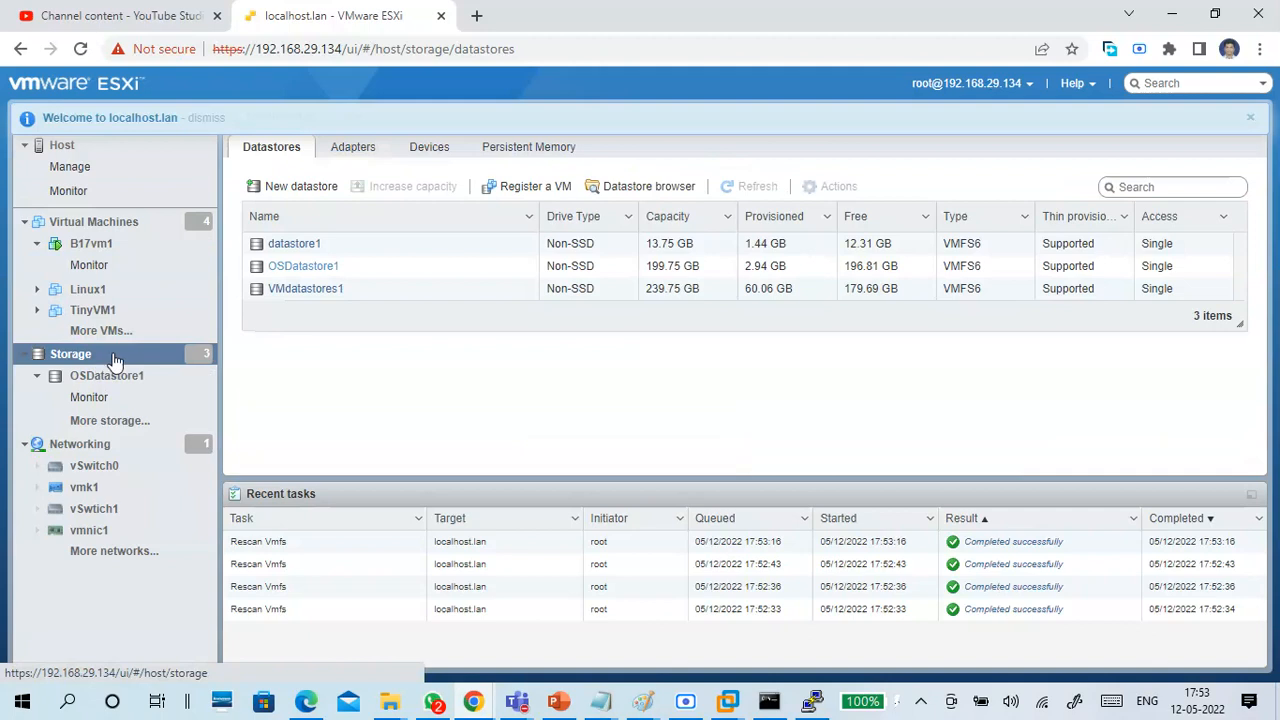
pyautogui.click(411, 150)
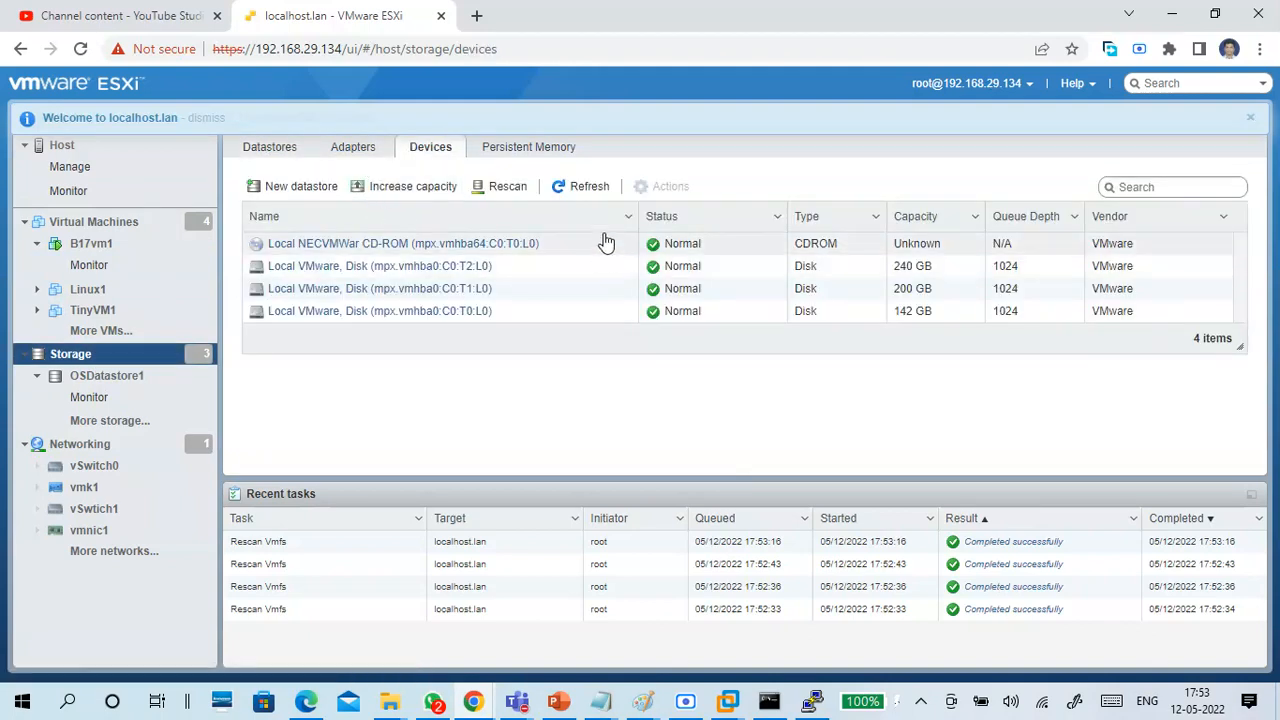
pyautogui.doubleClick(585, 190)
pyautogui.click(563, 289)
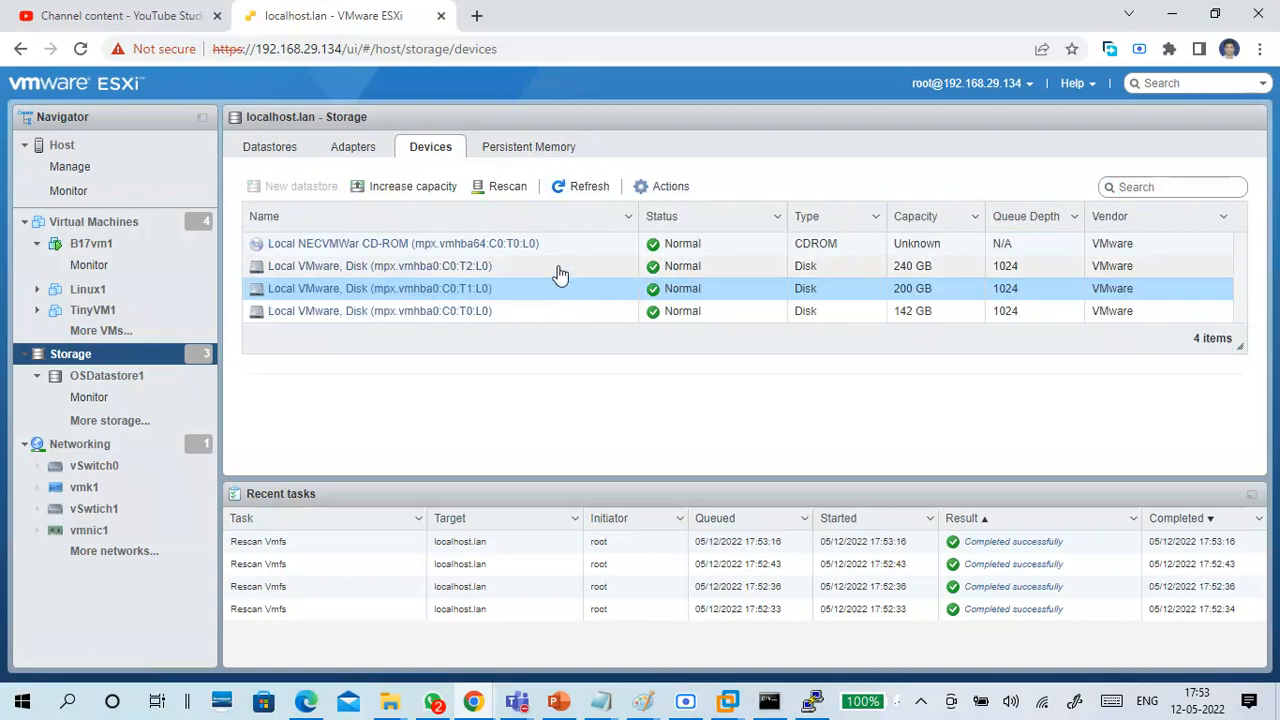
pyautogui.click(506, 189)
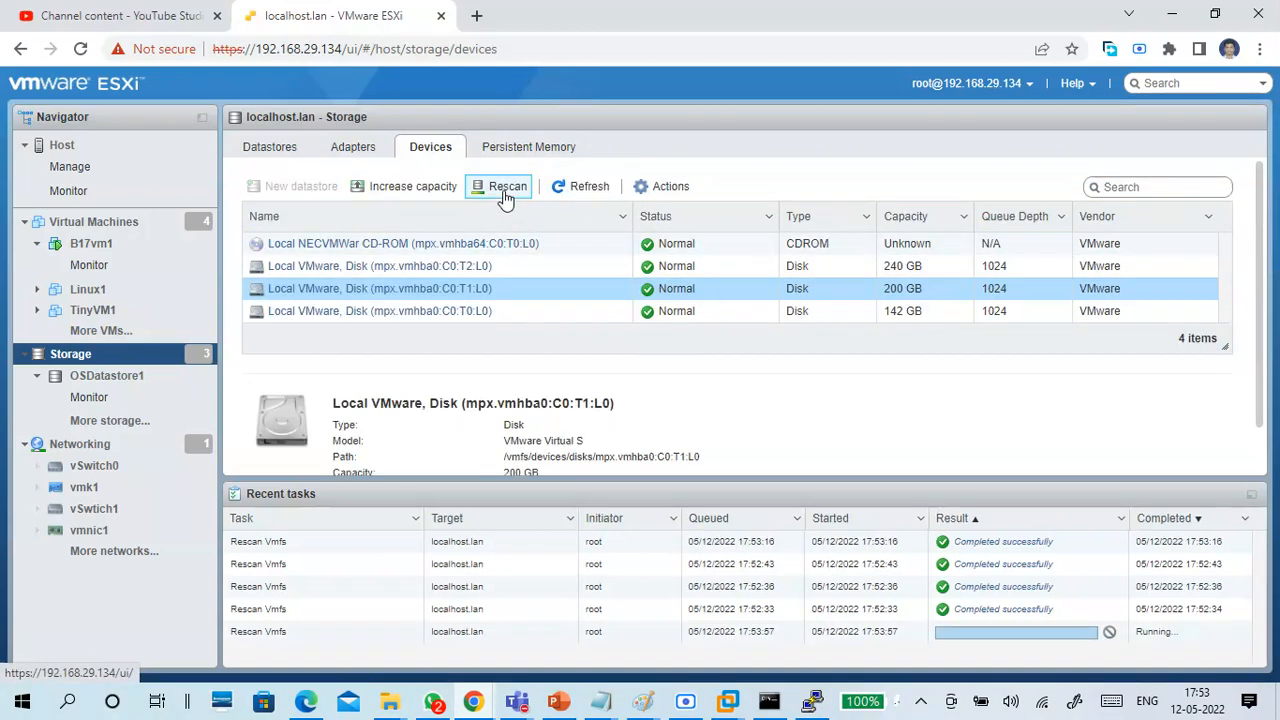
pyautogui.click(506, 190)
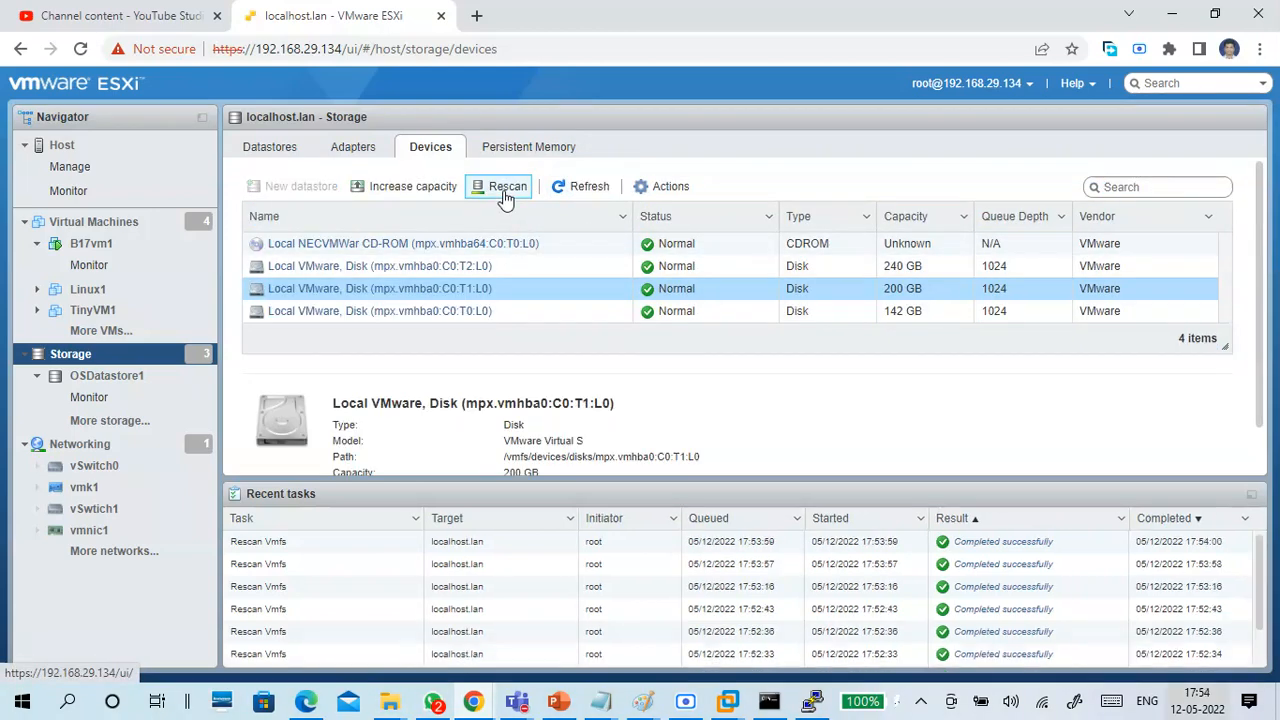
pyautogui.click(666, 190)
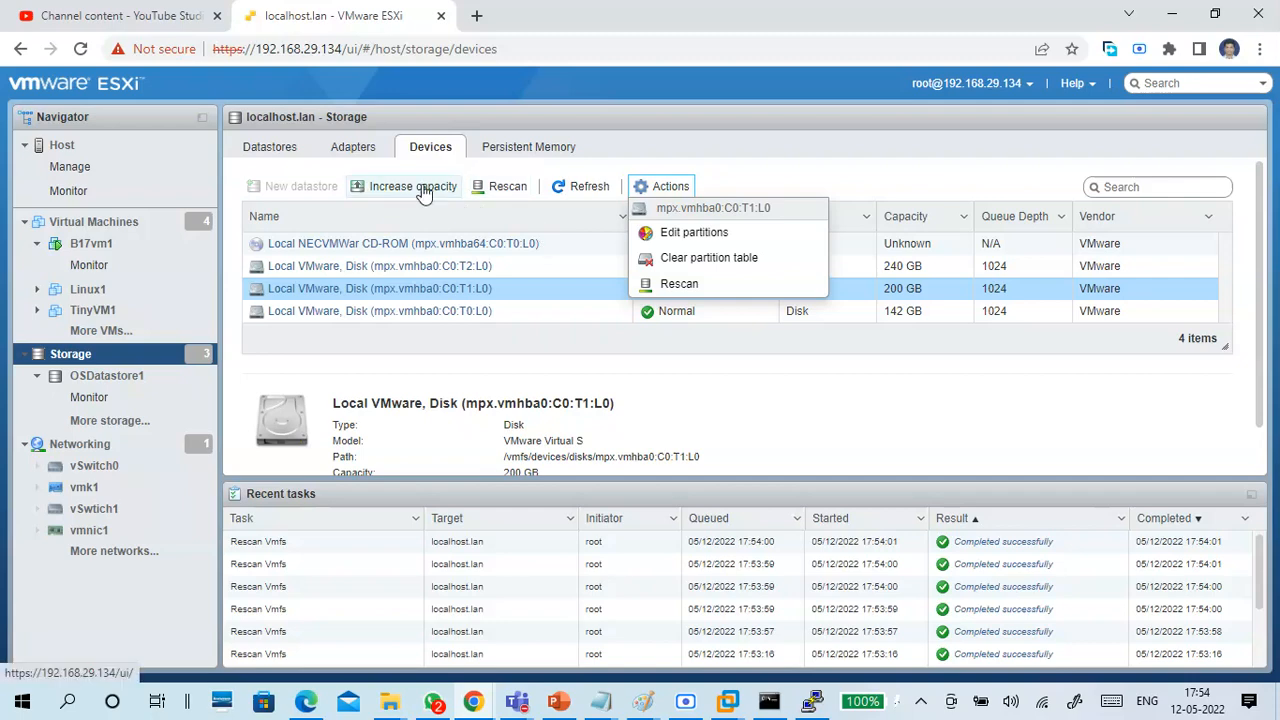
# Start another new VMFS datastore to check for unclaimed devices, and cancel the wizard.
pyautogui.click(270, 147)
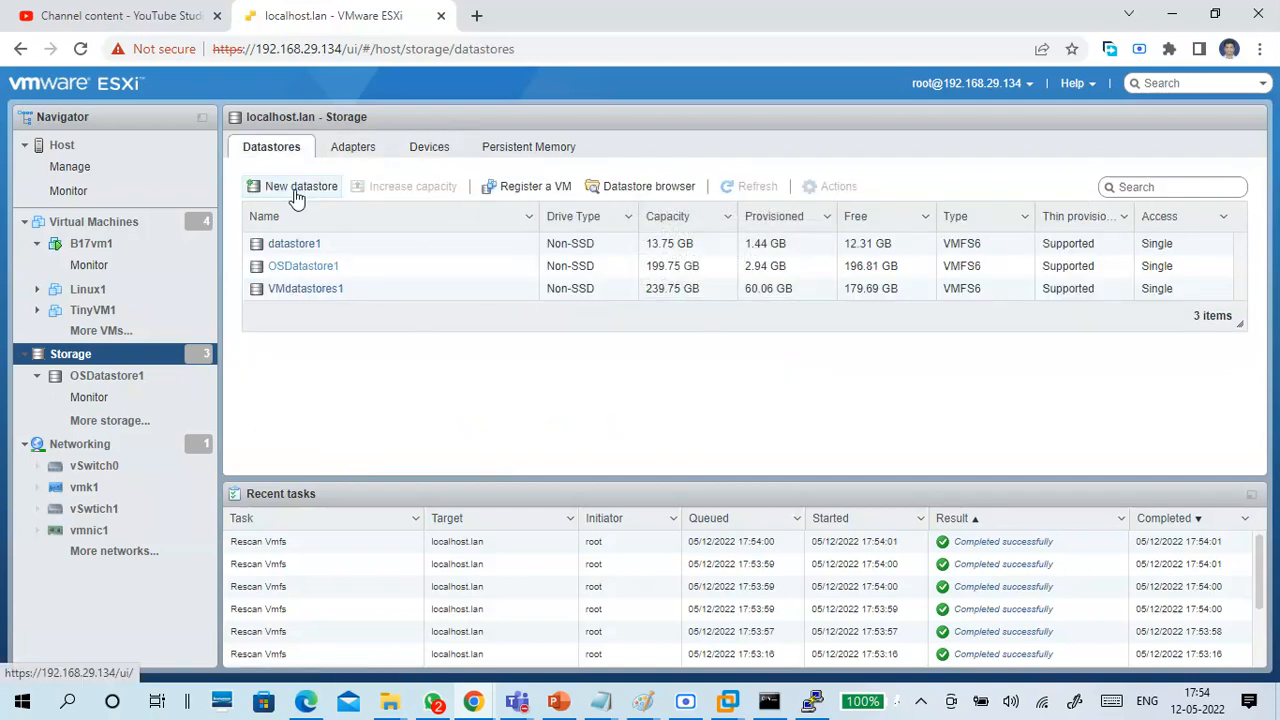
pyautogui.click(296, 190)
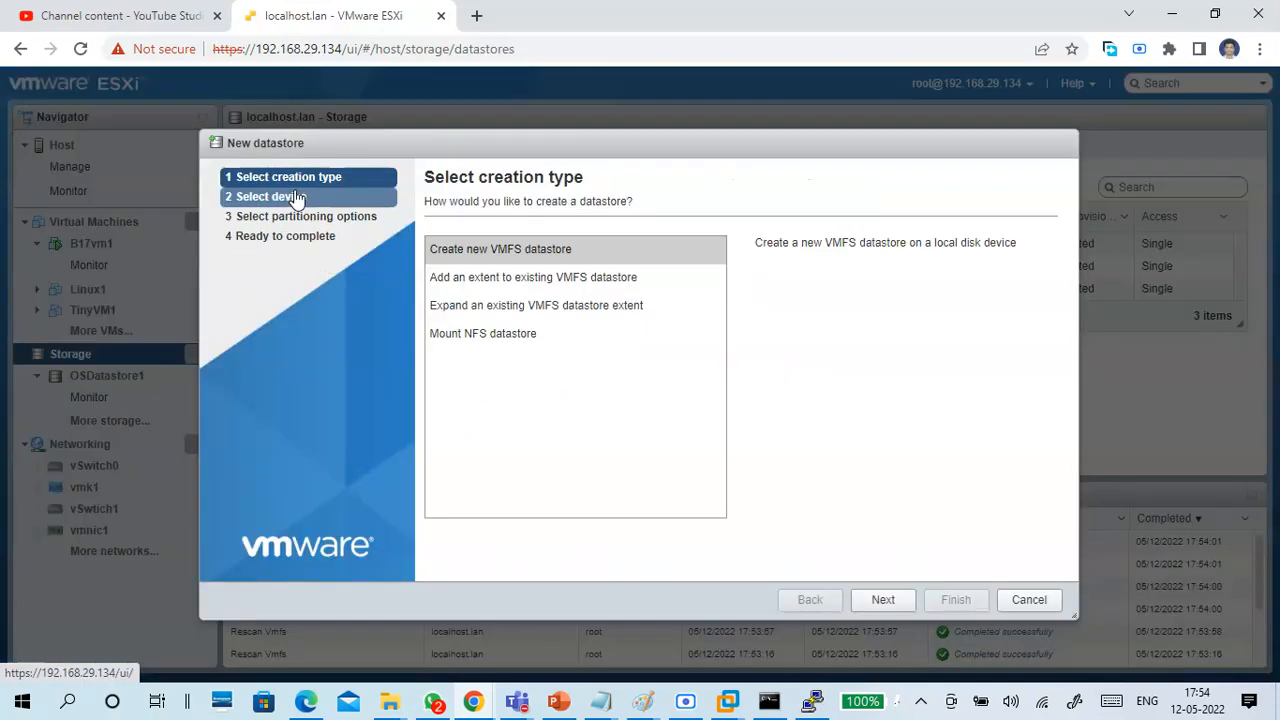
pyautogui.click(881, 601)
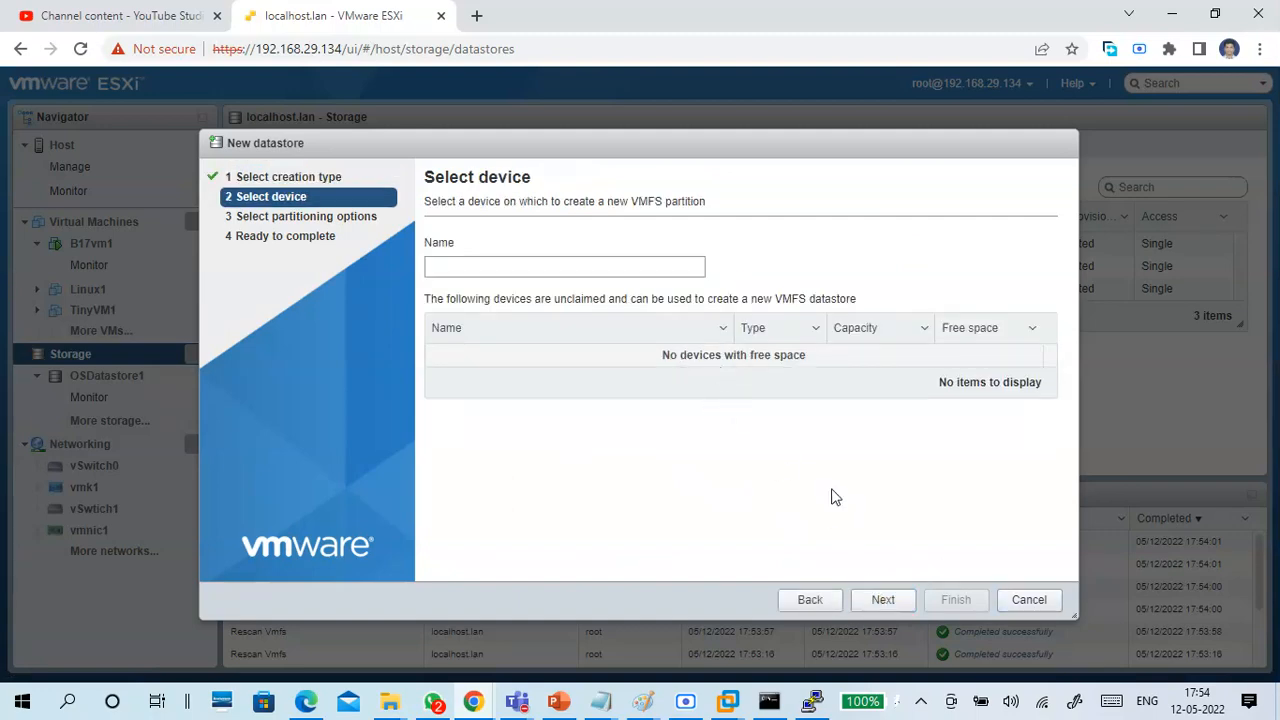
pyautogui.click(1010, 604)
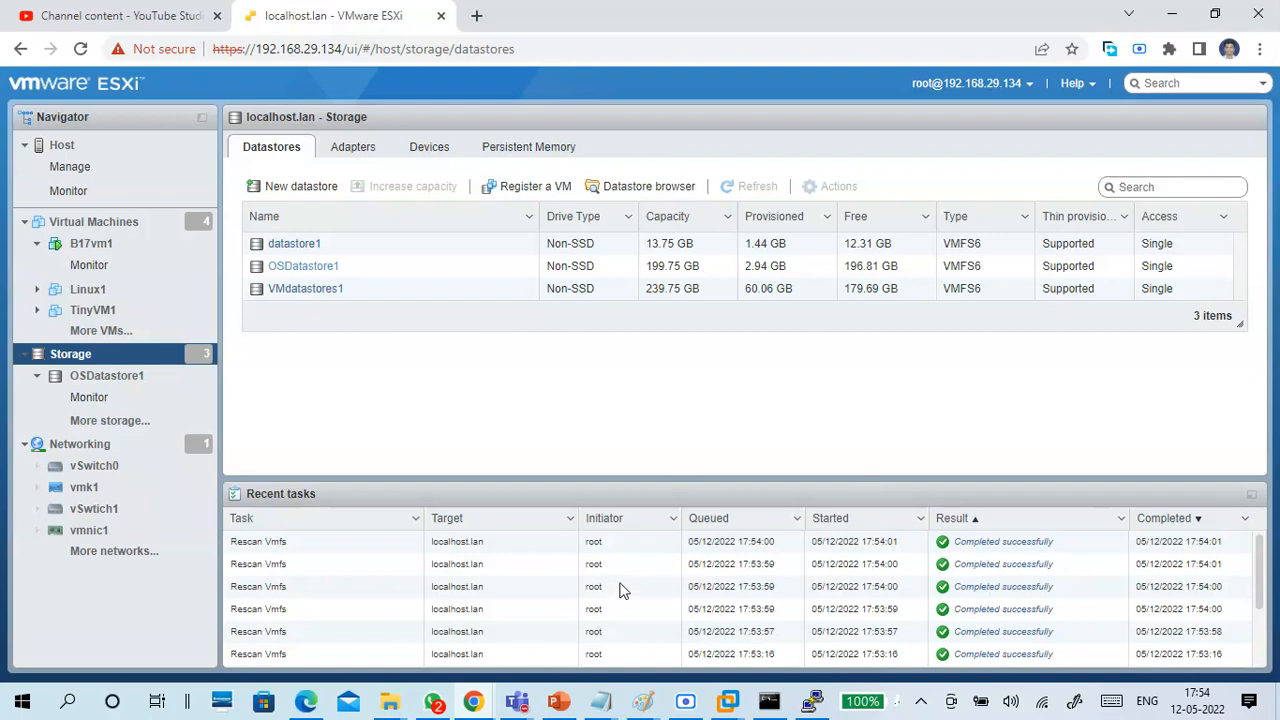
# Switch to the CTS7-vSphere1 console in VMware Workstation and log in to System Customization as root with the password.
pyautogui.click(727, 703)
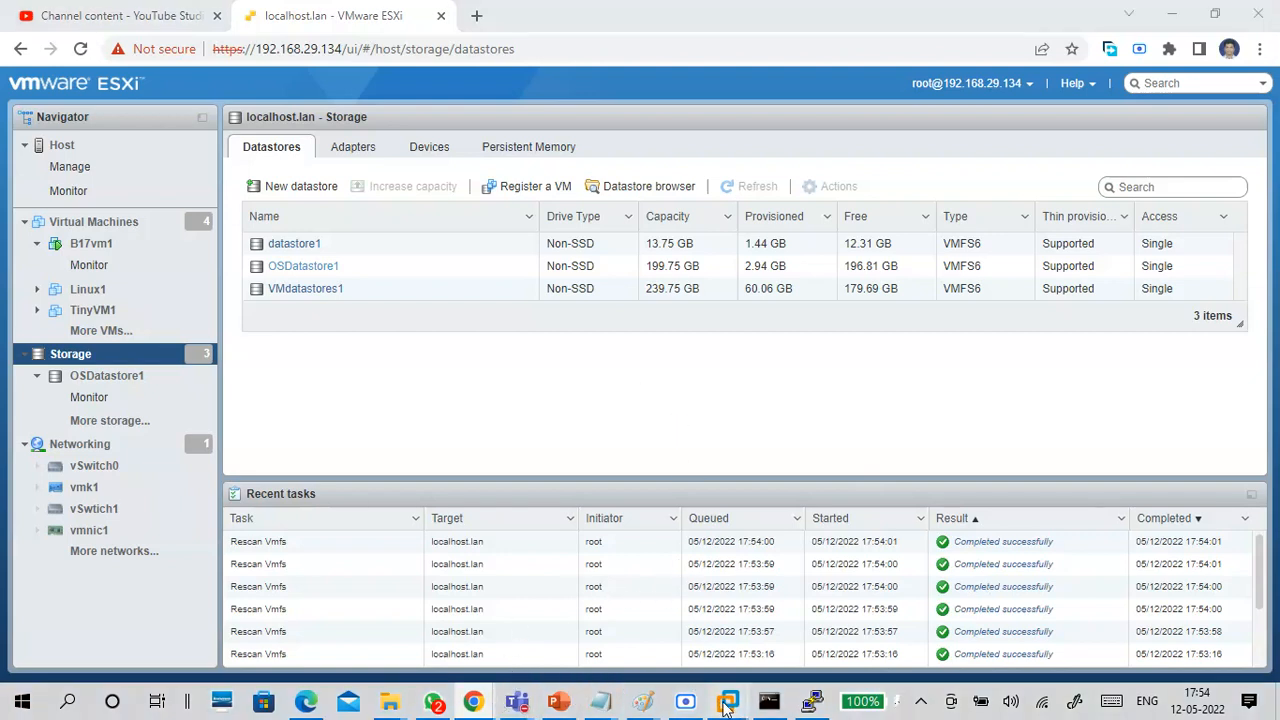
pyautogui.click(759, 607)
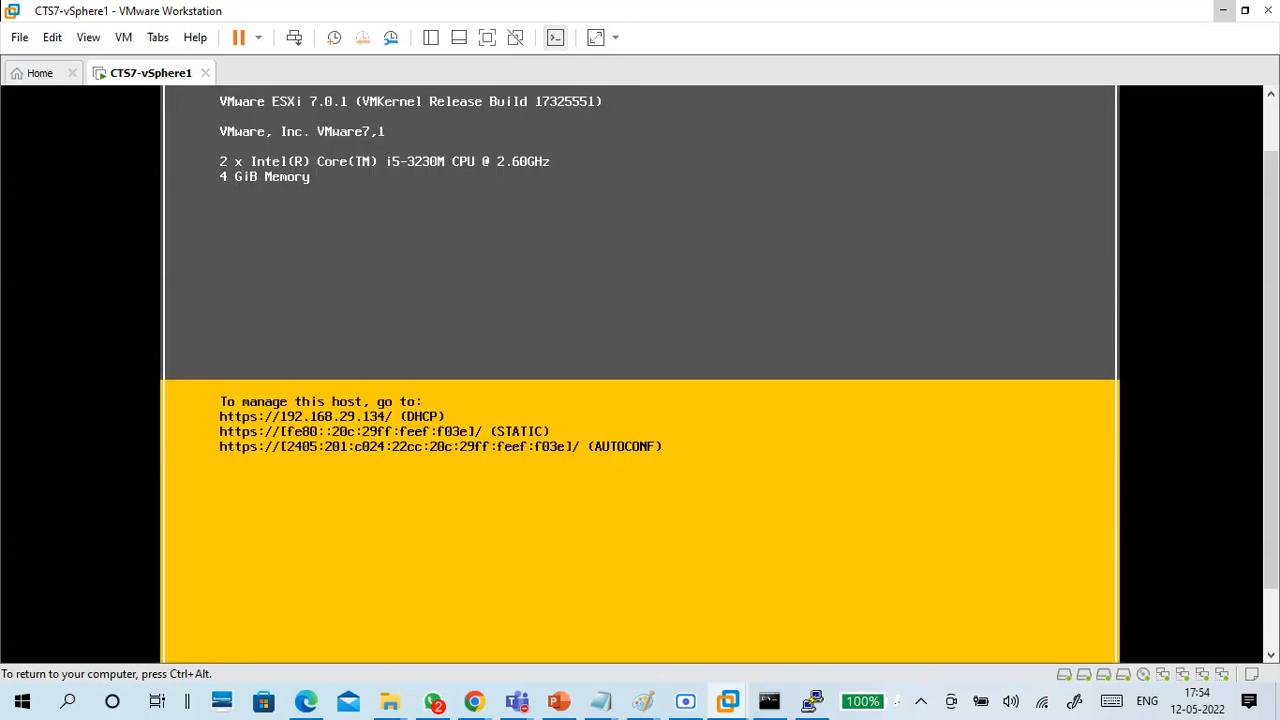
pyautogui.hotkey('ctrl', 'alt')
pyautogui.moveTo(1270, 346); pyautogui.dragTo(1270, 530)
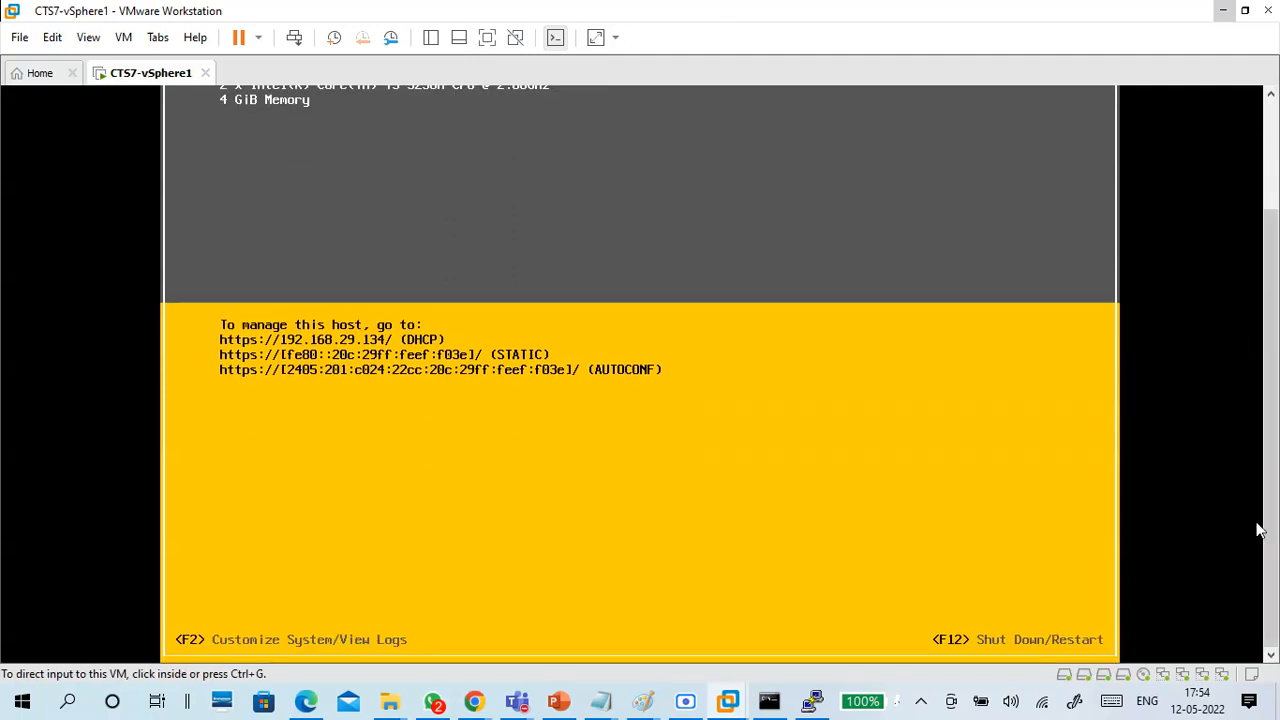
pyautogui.click(794, 506)
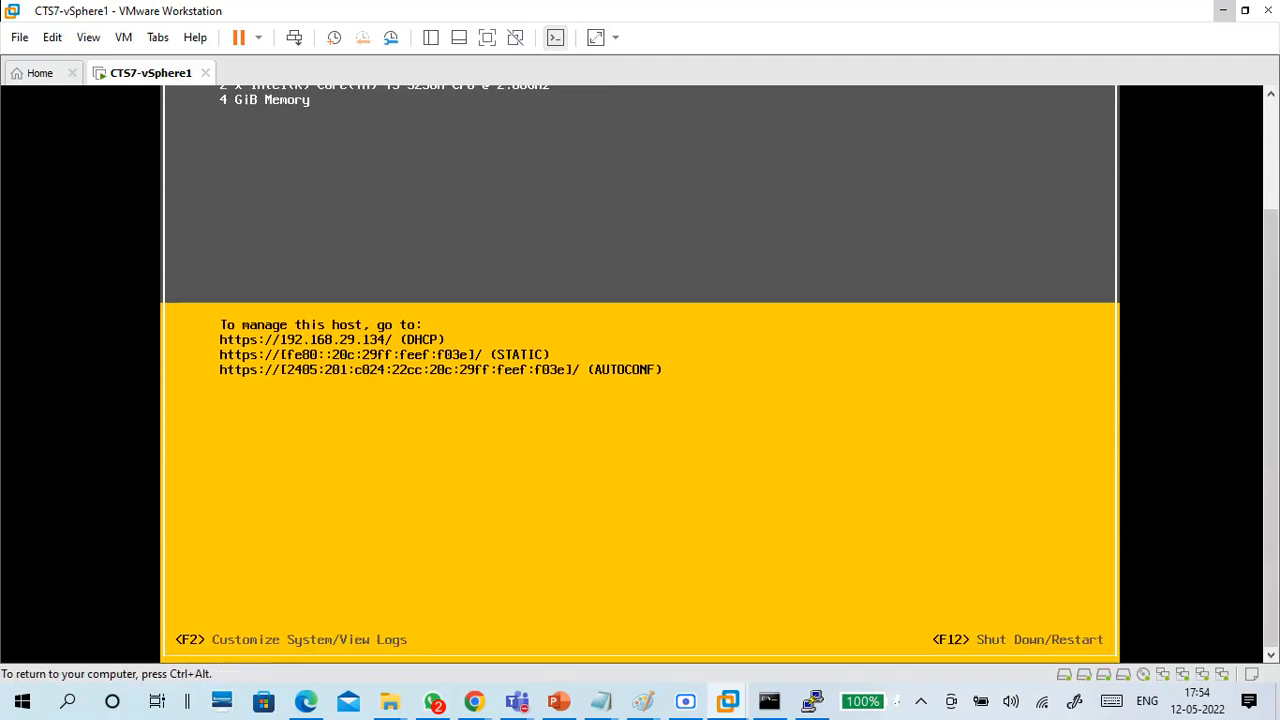
pyautogui.press('F2')
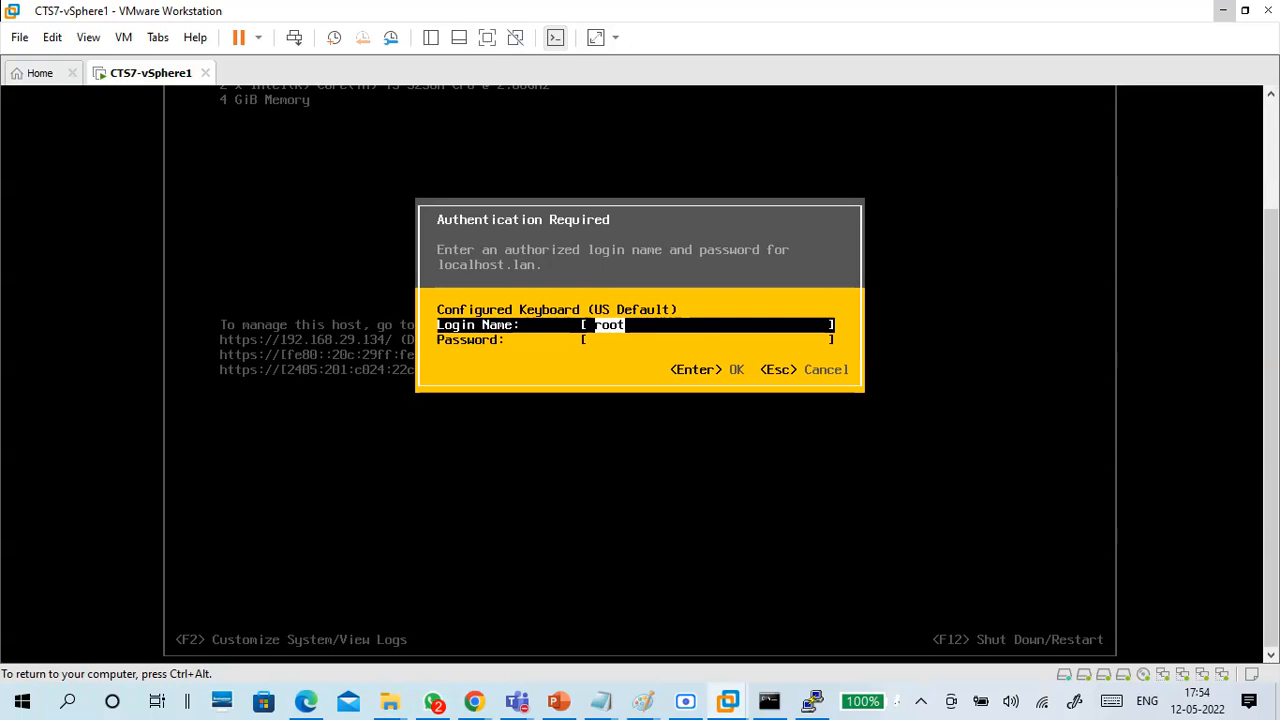
pyautogui.press('Tab')
pyautogui.write('**********')
pyautogui.press('Return')
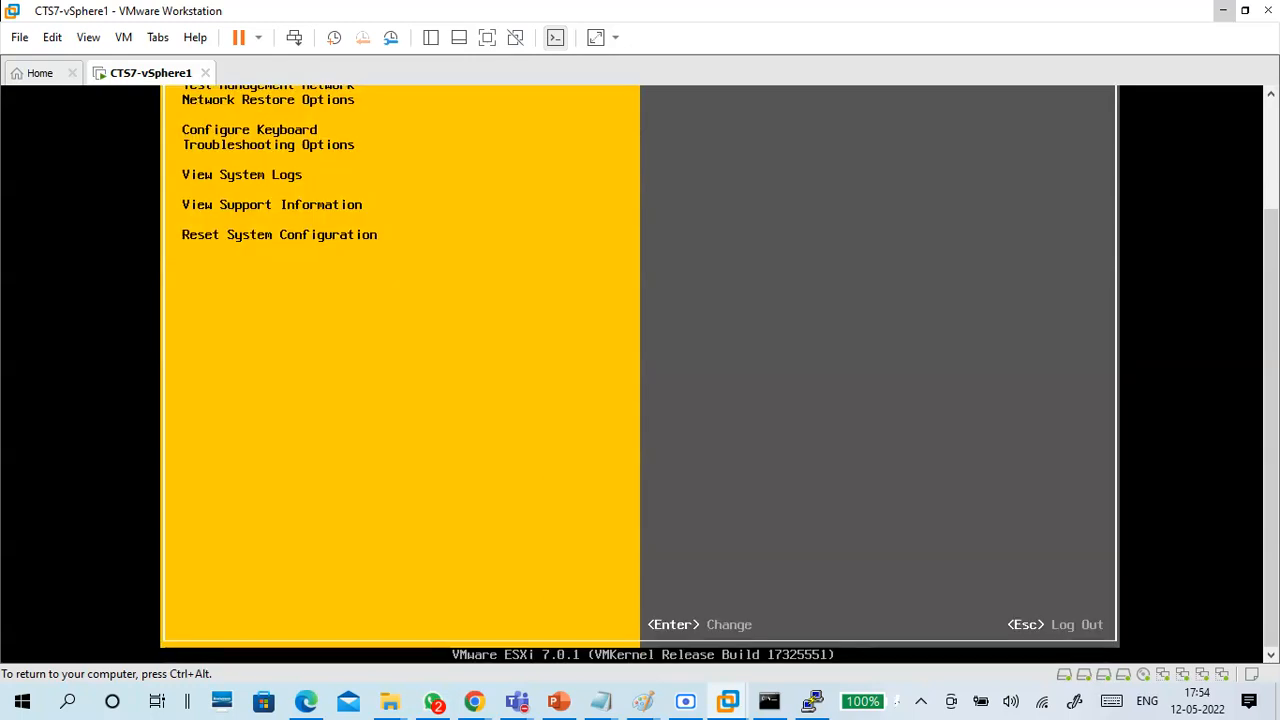
# Open the Syslog from the ESXi host's View System Logs options and examine its entries.
pyautogui.hotkey('ctrl', 'alt')
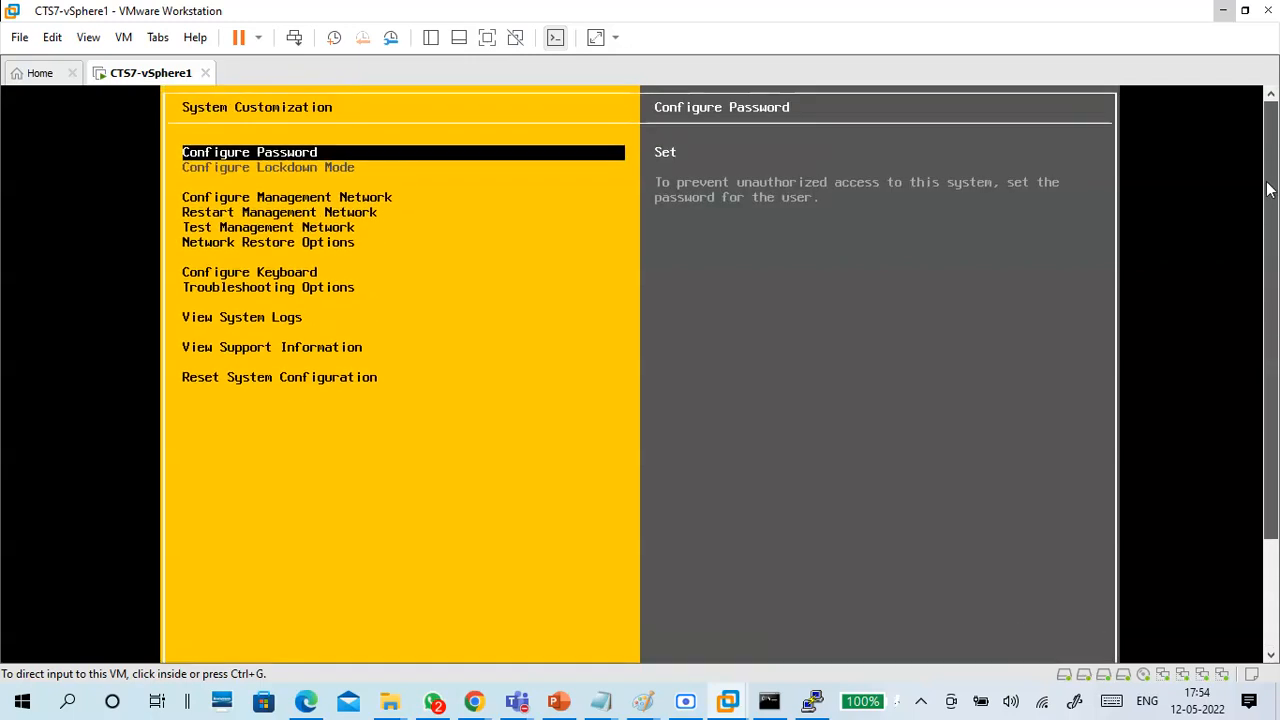
pyautogui.click(551, 341)
pyautogui.press('Down')
pyautogui.press('Down')
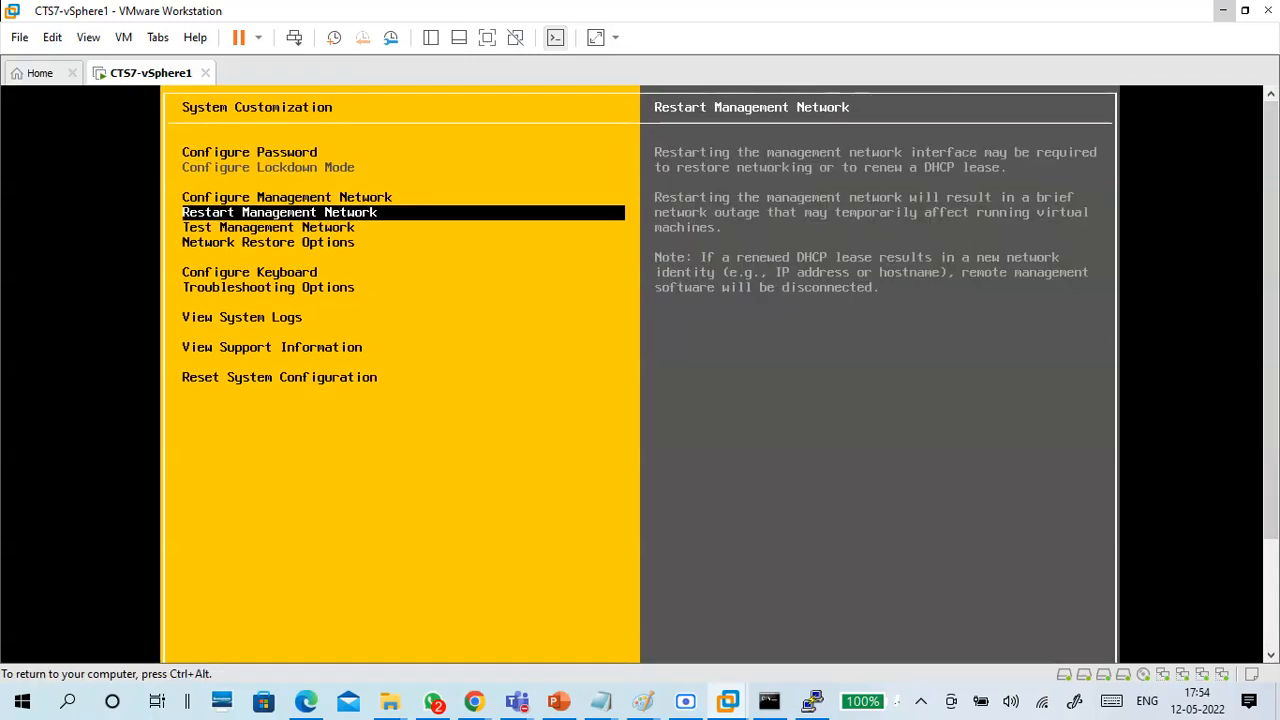
pyautogui.press('Down')
pyautogui.press('Down')
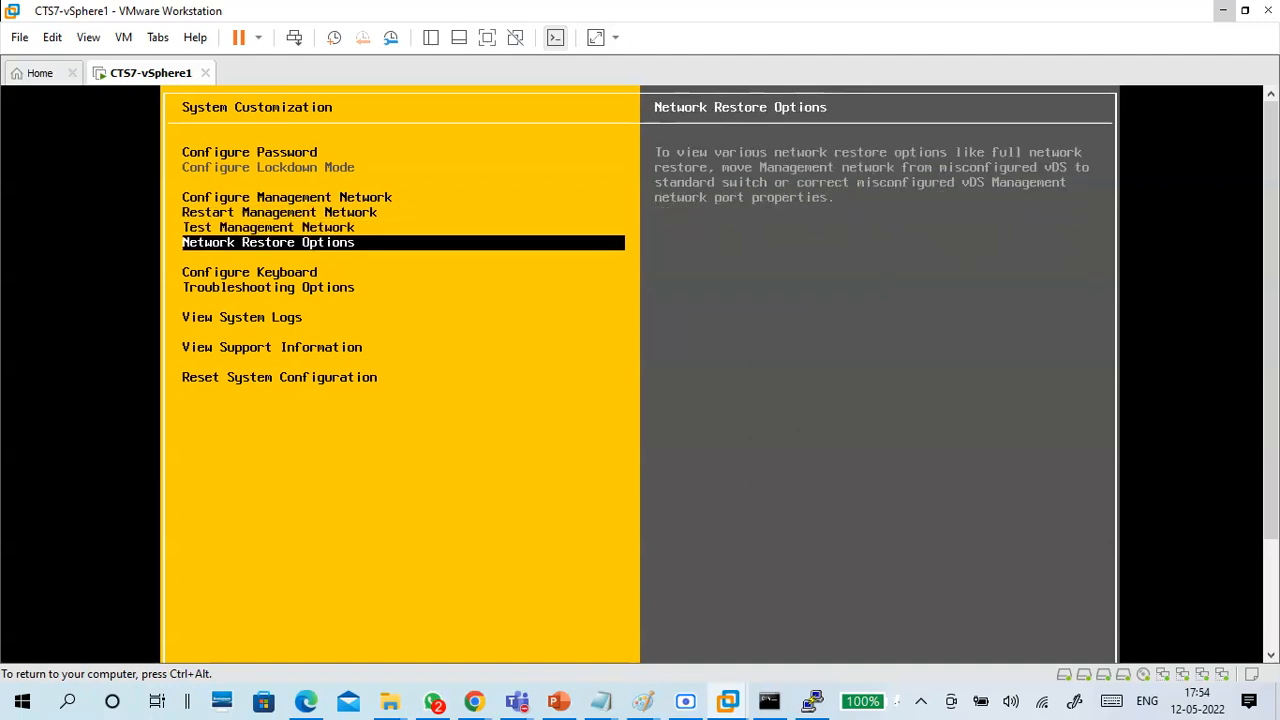
pyautogui.press('Down')
pyautogui.press('Down')
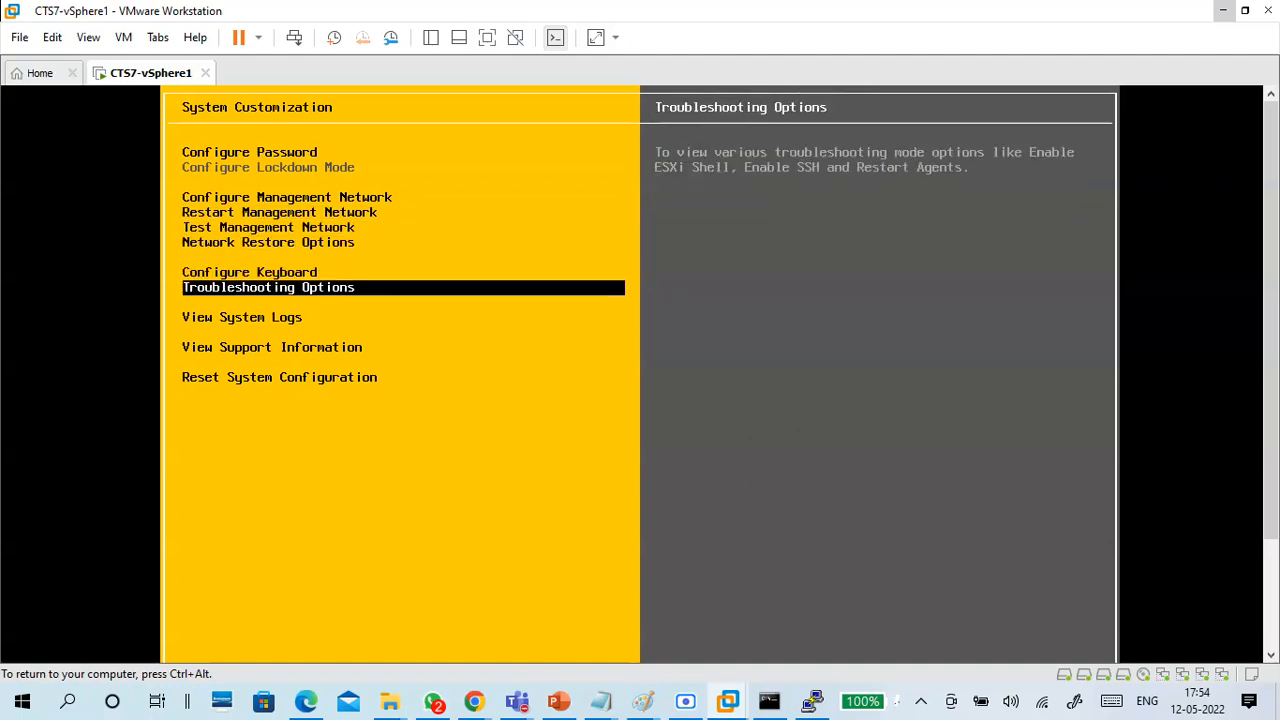
pyautogui.press('Down')
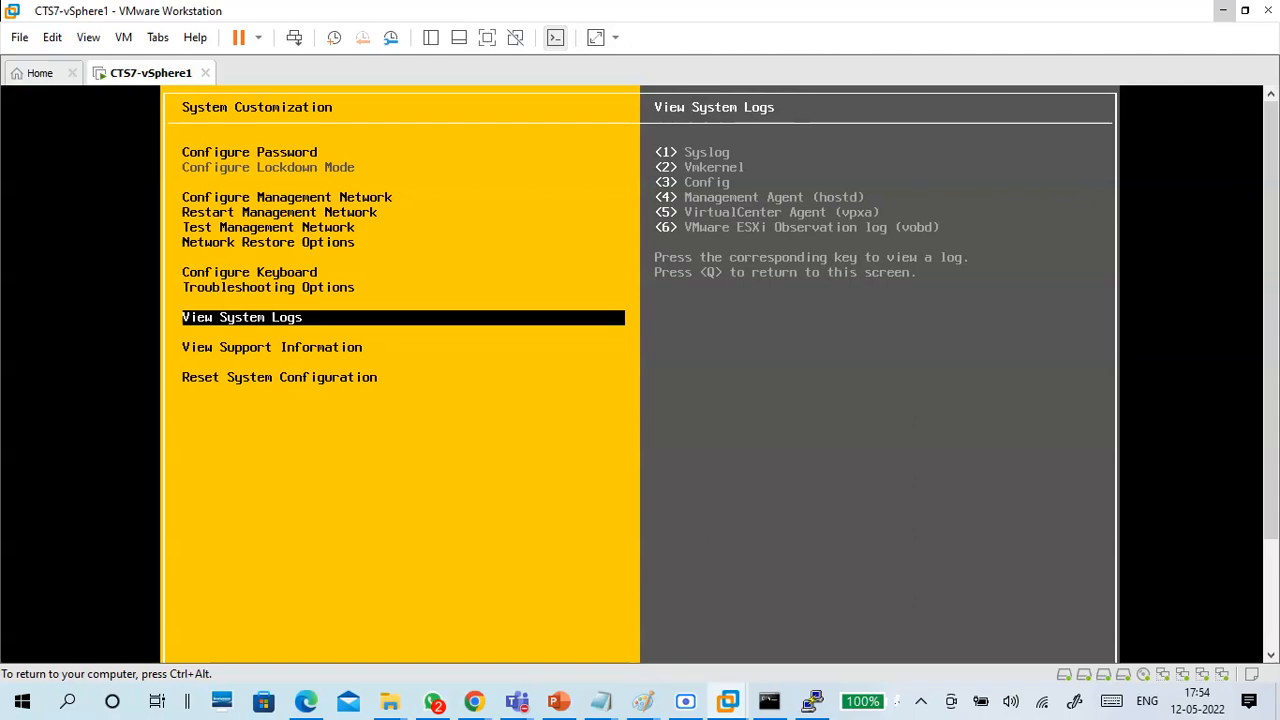
pyautogui.press('1')
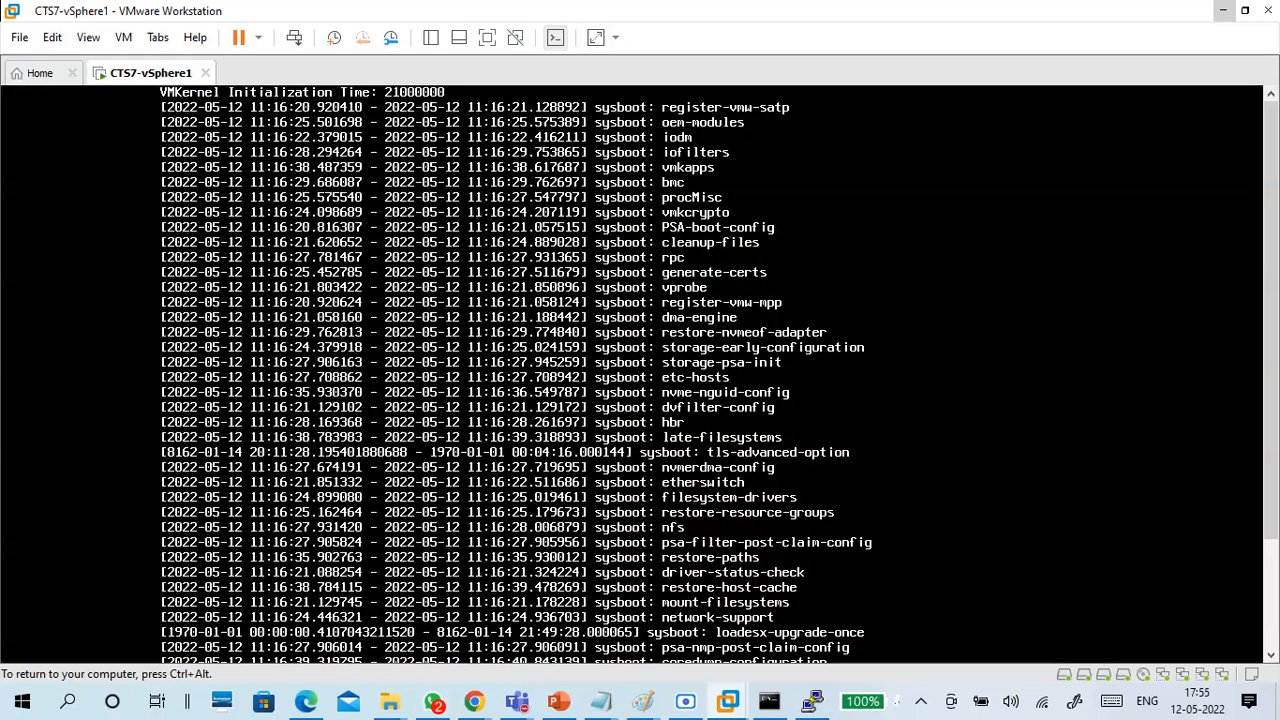
pyautogui.press('Down')
pyautogui.press('Down')
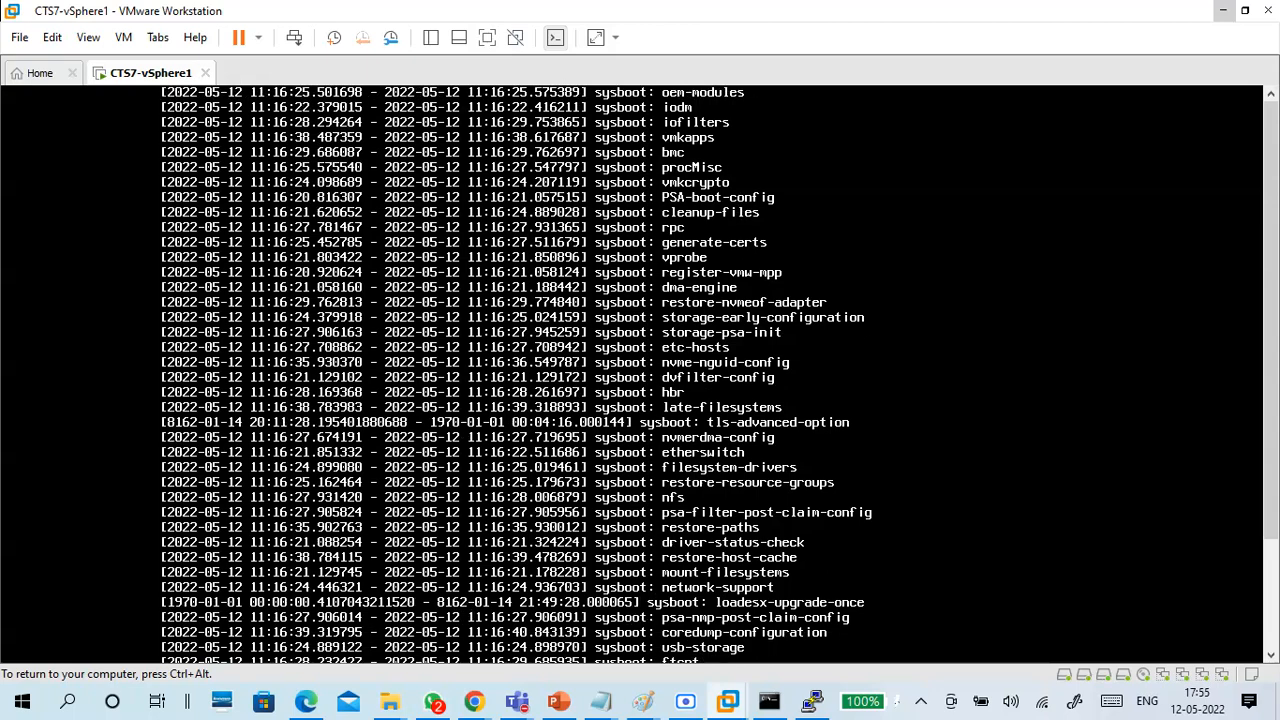
# View the last entries of the Syslog and close the log.
pyautogui.hotkey('ctrl', 'alt')
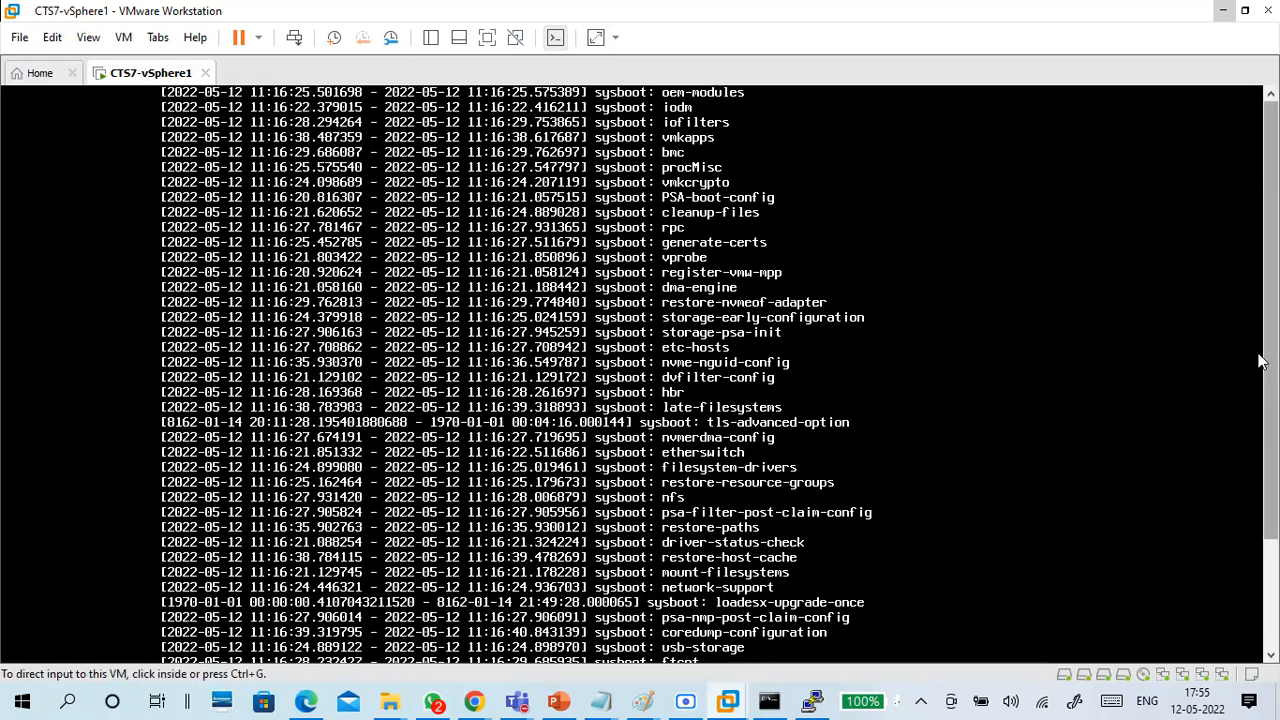
pyautogui.click(1274, 620)
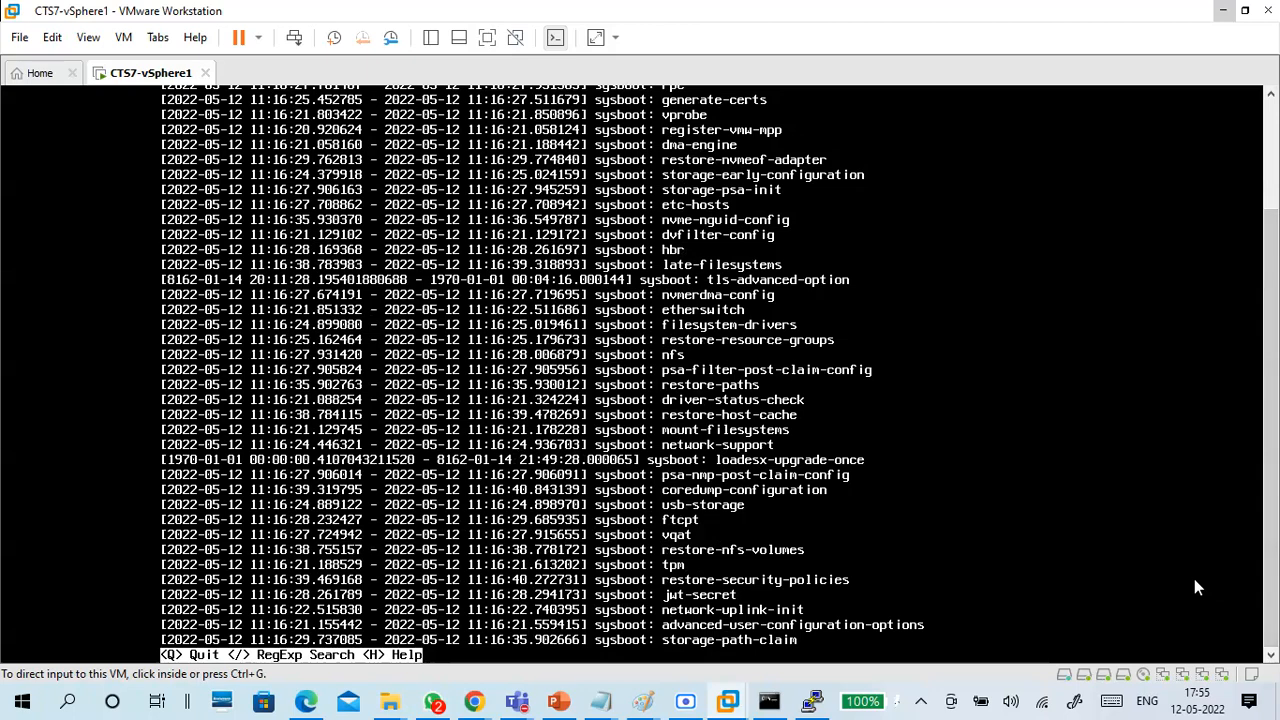
pyautogui.click(722, 400)
pyautogui.press('q')
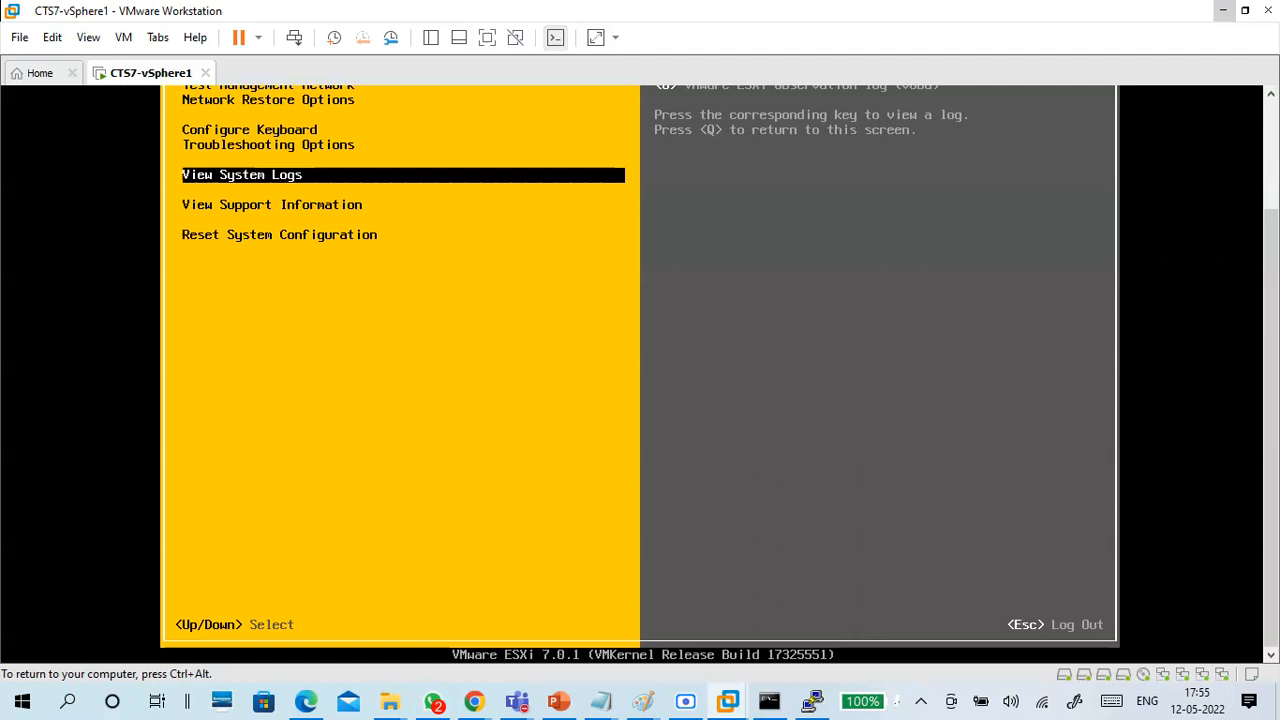
# Look through the System Customization options down to Reset System Configuration, log out, and return to the ESXi web client.
pyautogui.press('Up')
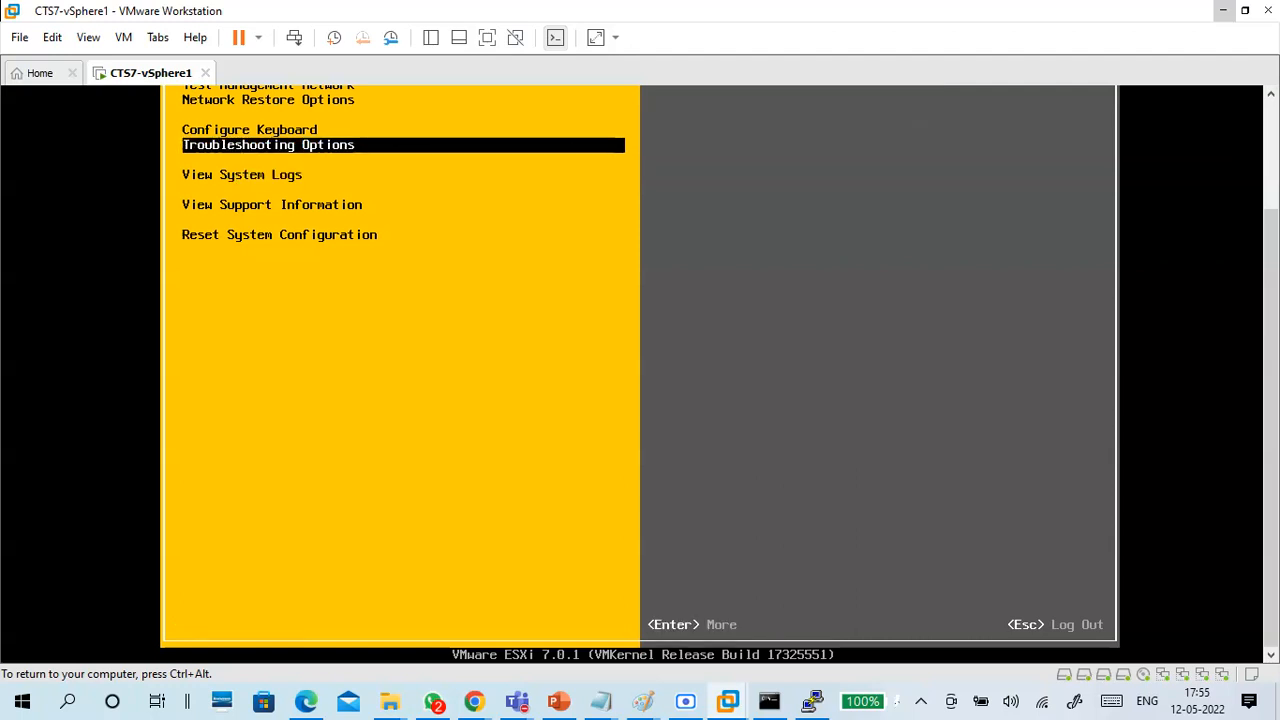
pyautogui.press('Down')
pyautogui.press('Down')
pyautogui.press('Down')
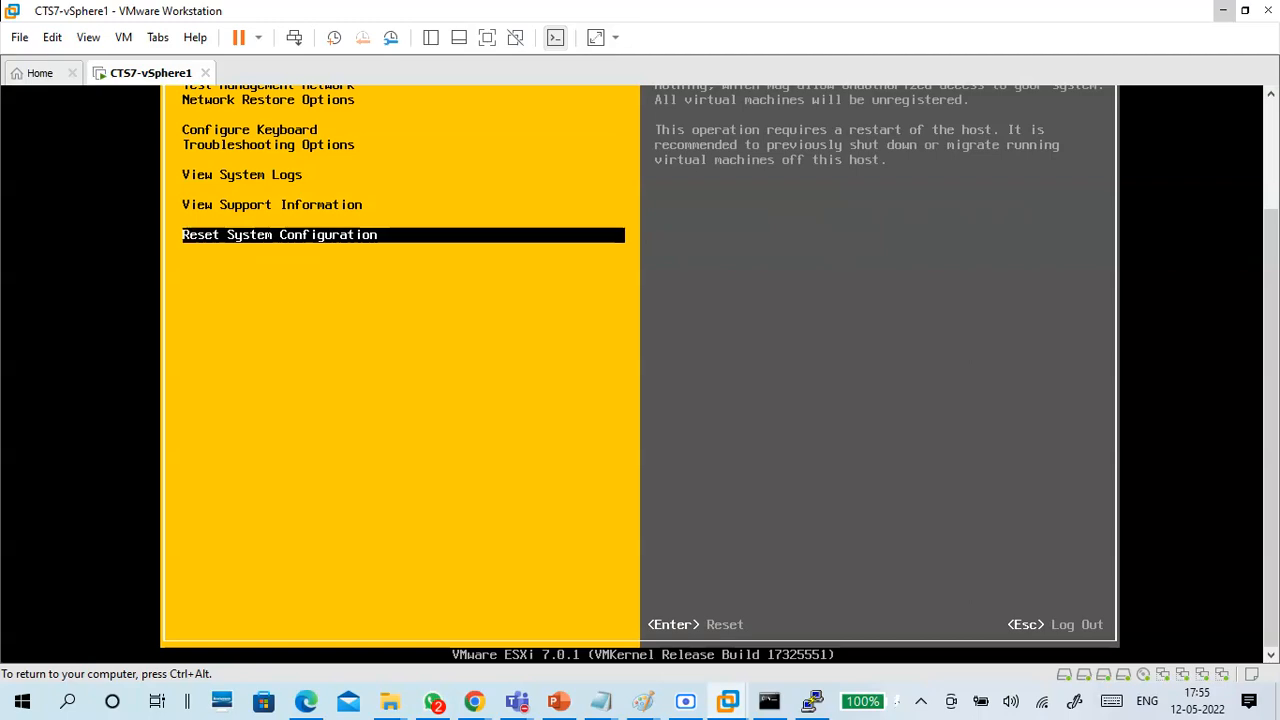
pyautogui.press('Escape')
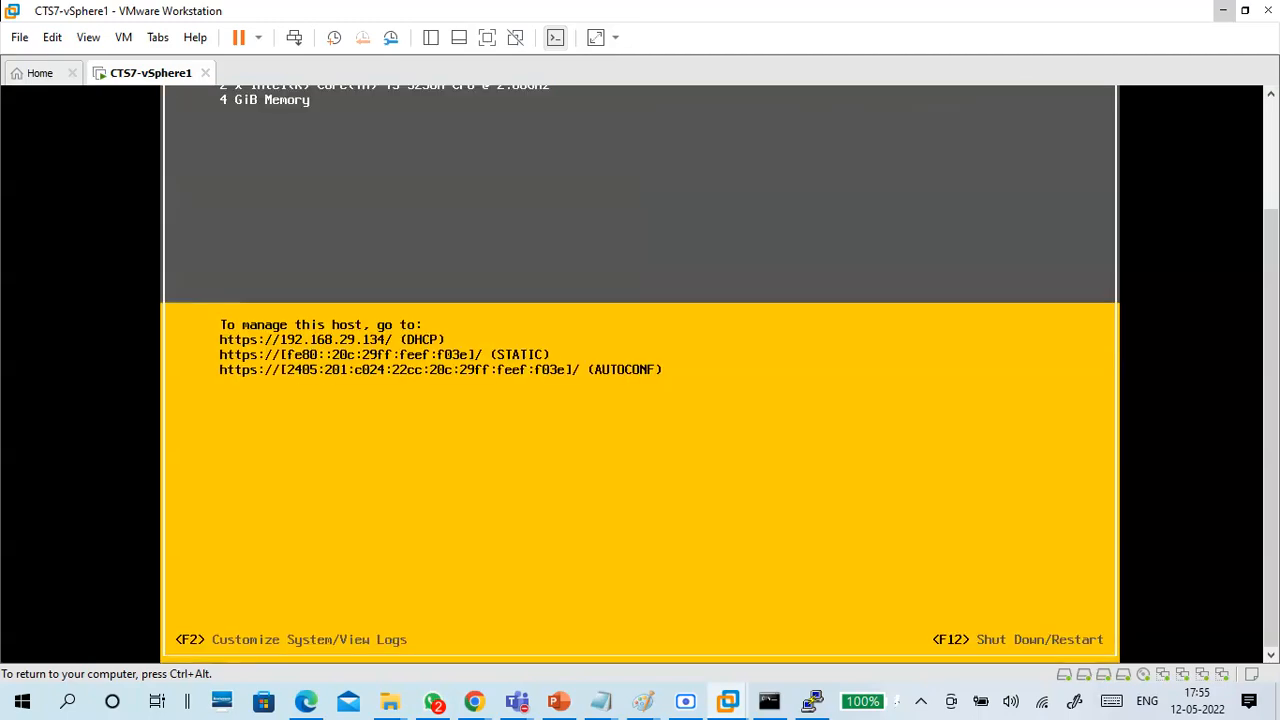
pyautogui.hotkey('ctrl', 'alt')
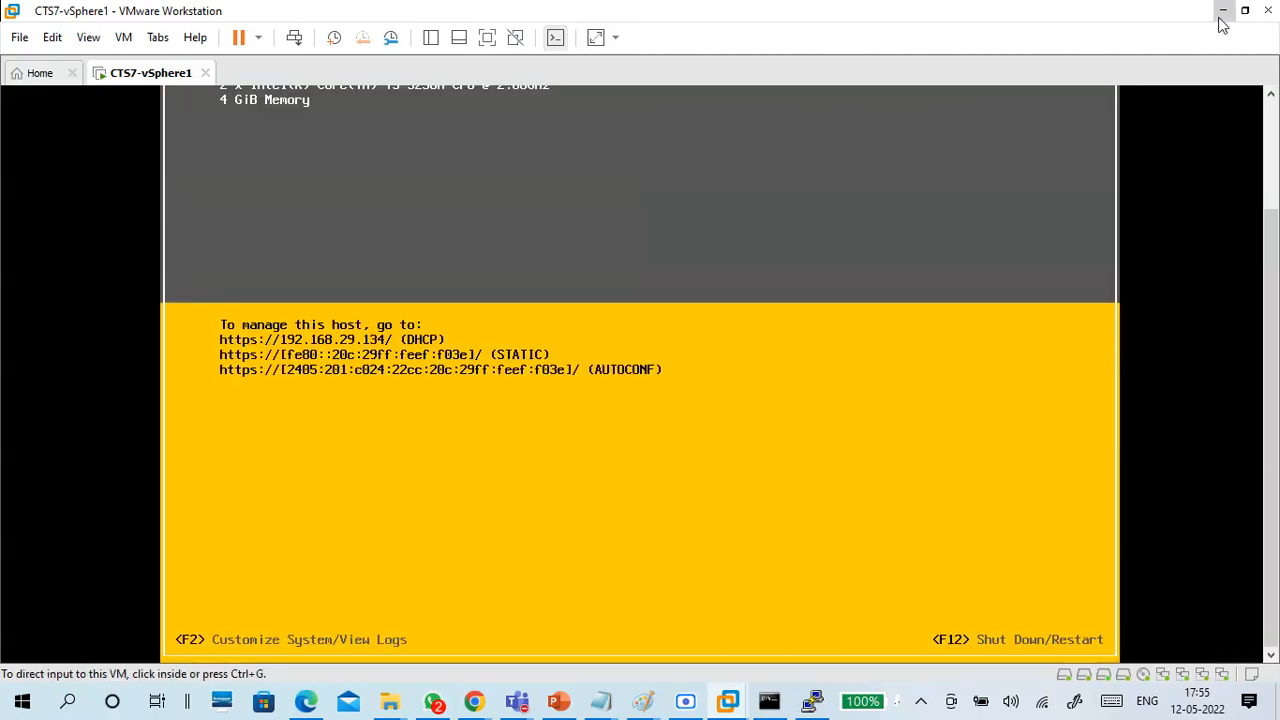
pyautogui.click(1223, 10)
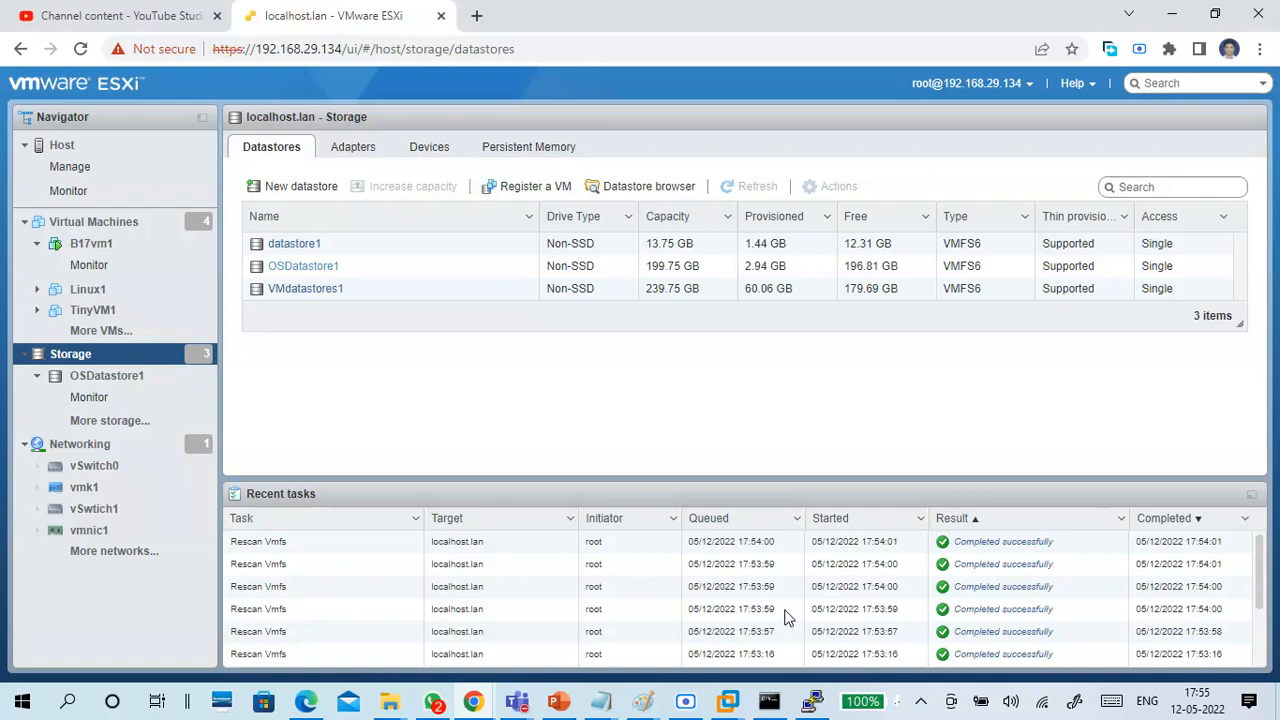
# Switch to Paint and draw a 1TB LUN in the SAN box with an arrow to a second disk box under the vSphere host.
pyautogui.moveTo(645, 697)
pyautogui.click(716, 645)
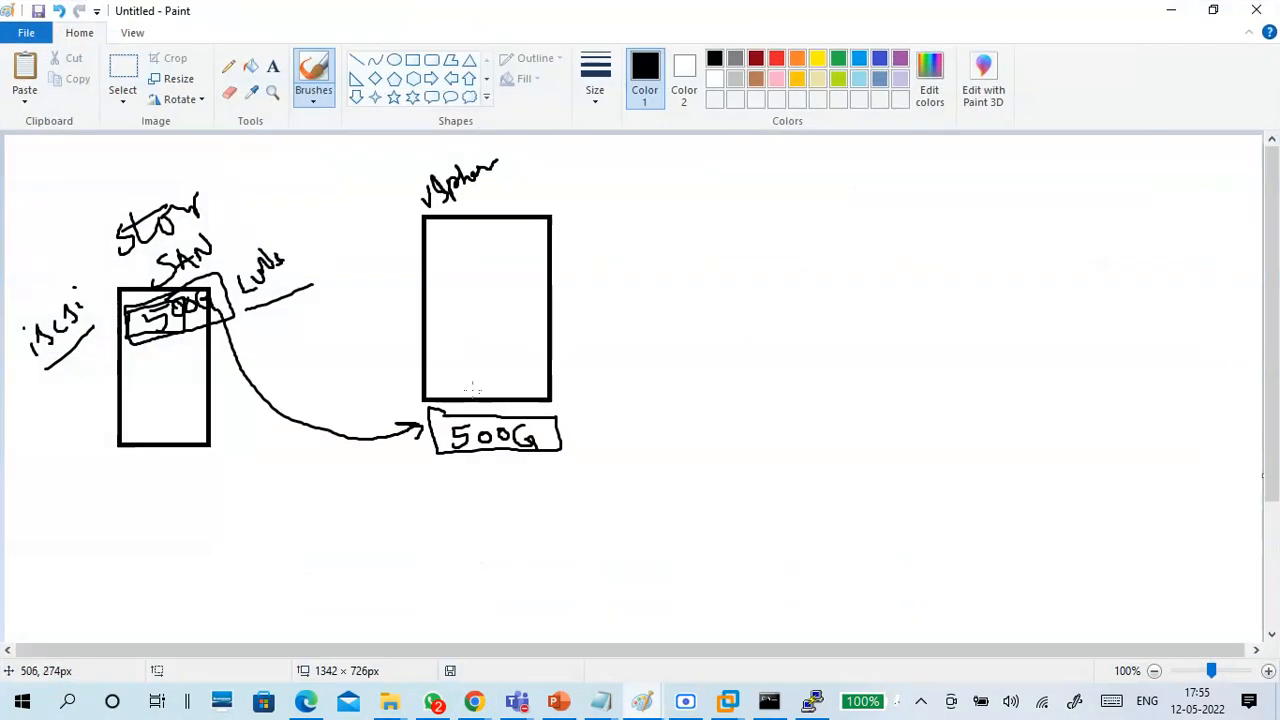
pyautogui.moveTo(131, 352)
pyautogui.mouseDown()
pyautogui.moveTo(131, 388)
pyautogui.moveTo(205, 350)
pyautogui.moveTo(131, 352)
pyautogui.moveTo(152, 375)
pyautogui.moveTo(169, 374)
pyautogui.moveTo(165, 358)
pyautogui.moveTo(344, 472)
pyautogui.moveTo(426, 470)
pyautogui.moveTo(414, 482)
pyautogui.moveTo(430, 507)
pyautogui.mouseUp()
pyautogui.moveTo(545, 470); pyautogui.dragTo(443, 474)
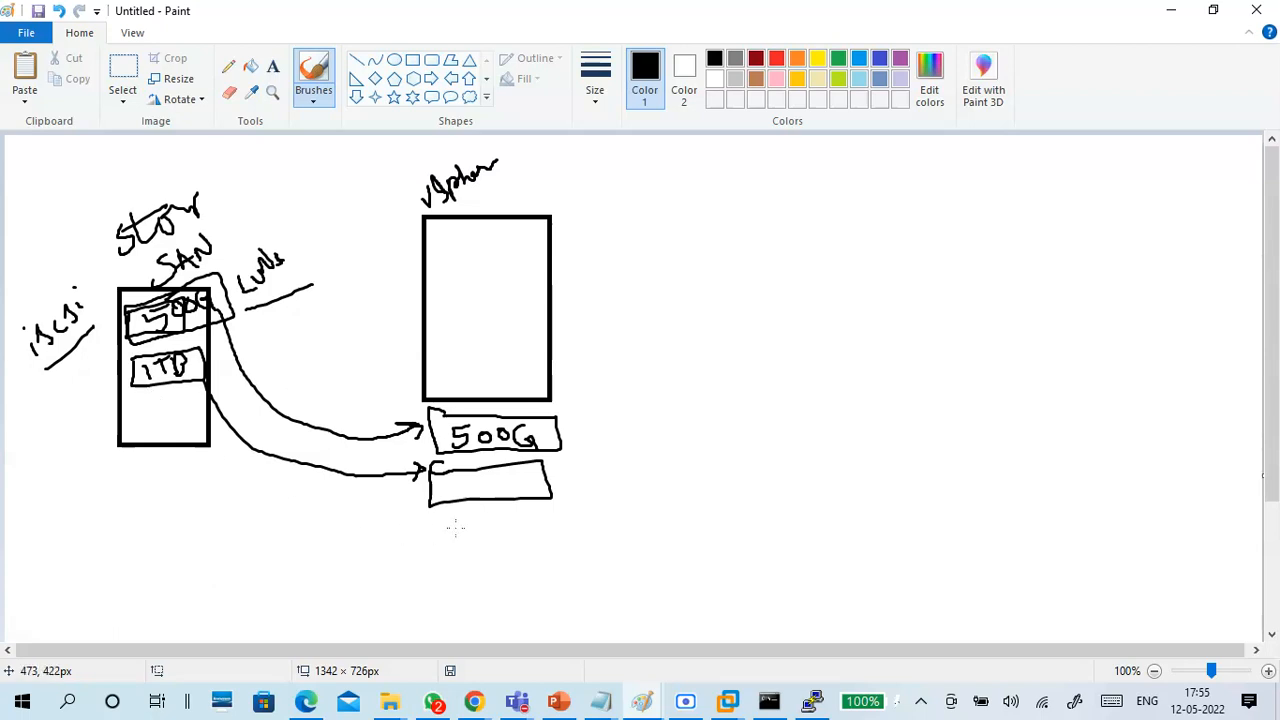
# Draw an arrow from the 500G disk to DS1 and two arrows from the second disk to DS2 and DS3, undoing the bracket.
pyautogui.moveTo(567, 421)
pyautogui.mouseDown()
pyautogui.moveTo(592, 403)
pyautogui.moveTo(562, 514)
pyautogui.mouseUp()
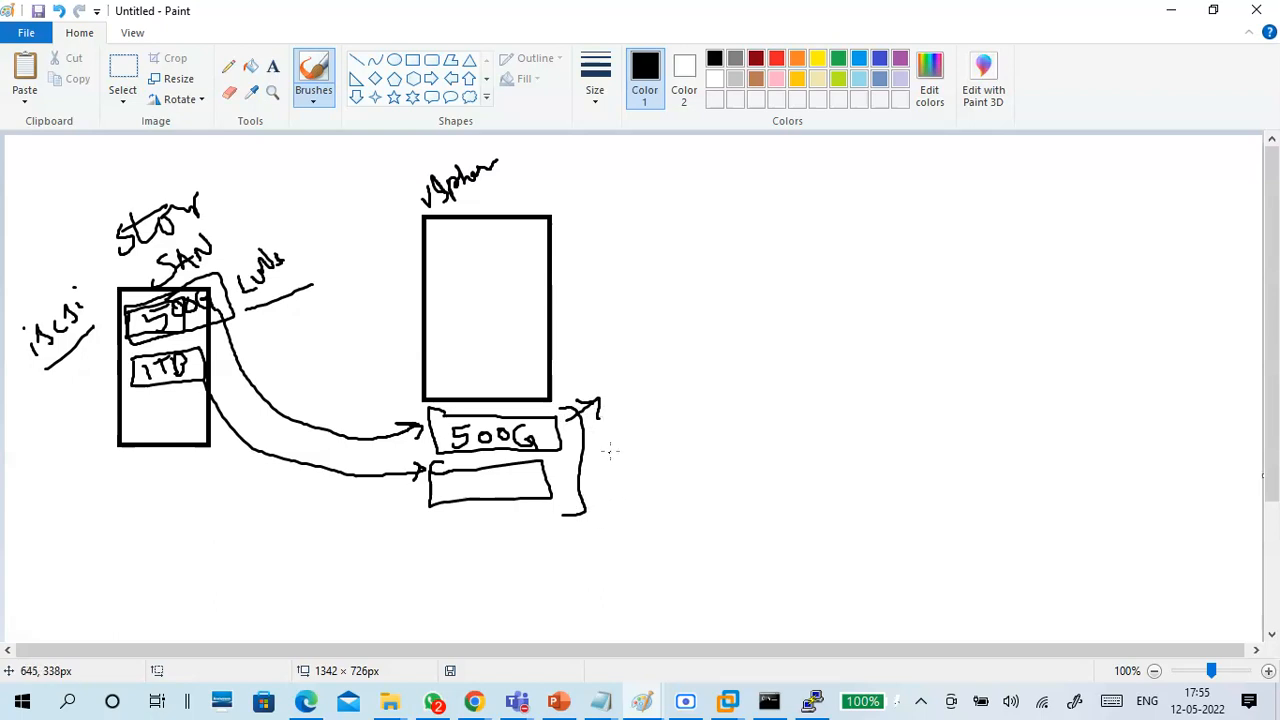
pyautogui.hotkey('ctrl', 'z')
pyautogui.moveTo(608, 393)
pyautogui.mouseDown()
pyautogui.moveTo(630, 385)
pyautogui.moveTo(612, 406)
pyautogui.moveTo(652, 362)
pyautogui.moveTo(660, 386)
pyautogui.mouseUp()
pyautogui.moveTo(652, 341); pyautogui.dragTo(676, 377)
pyautogui.moveTo(634, 448)
pyautogui.mouseDown()
pyautogui.moveTo(658, 436)
pyautogui.moveTo(640, 450)
pyautogui.mouseUp()
pyautogui.moveTo(662, 424)
pyautogui.mouseDown()
pyautogui.moveTo(656, 446)
pyautogui.moveTo(710, 438)
pyautogui.mouseUp()
pyautogui.moveTo(646, 486); pyautogui.dragTo(650, 515)
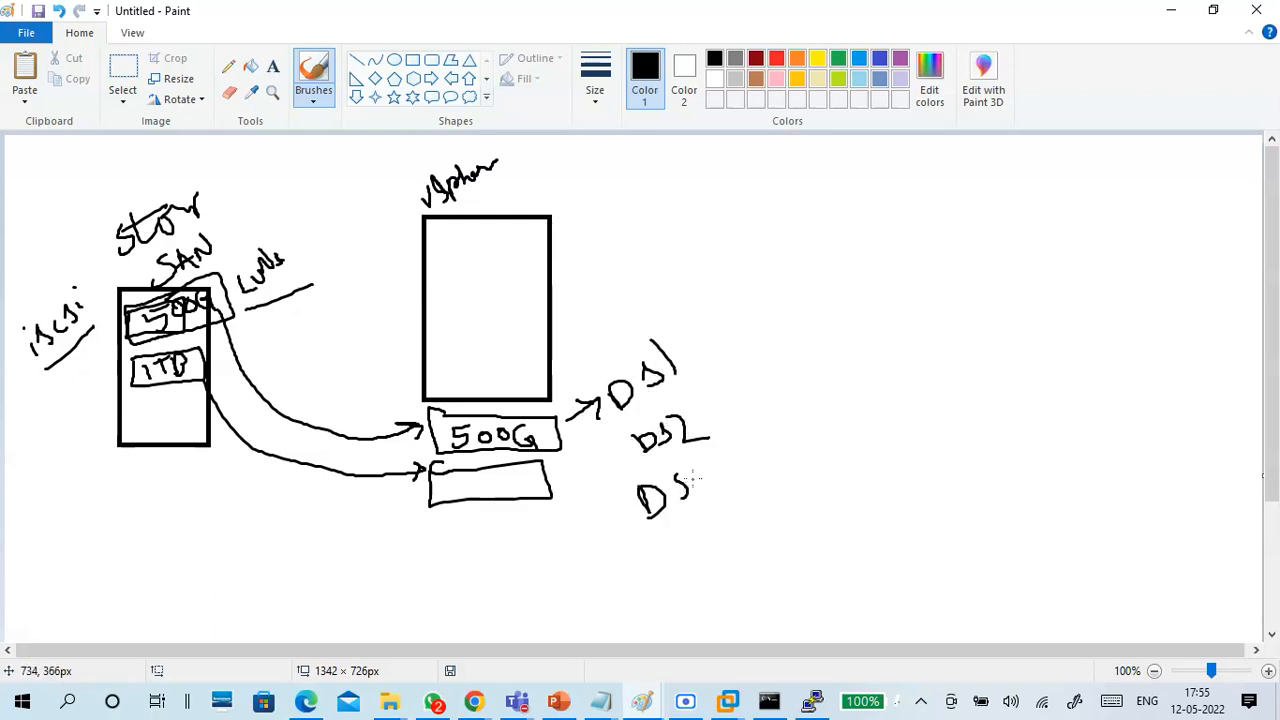
pyautogui.moveTo(715, 480); pyautogui.dragTo(702, 507)
pyautogui.moveTo(572, 478)
pyautogui.mouseDown()
pyautogui.moveTo(624, 450)
pyautogui.moveTo(652, 494)
pyautogui.mouseUp()
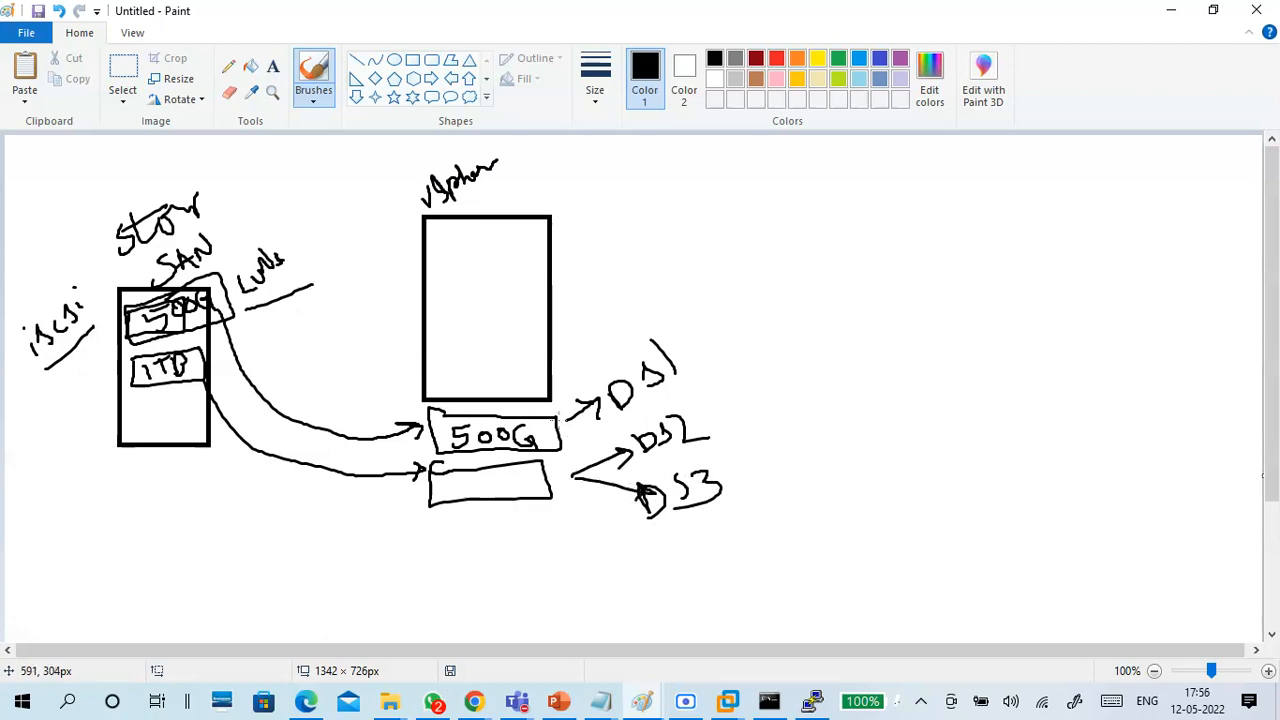
# Draw a line joining both disks with an arrow to a single underlined DS1, and return to the ESXi web client.
pyautogui.moveTo(558, 419)
pyautogui.mouseDown()
pyautogui.moveTo(551, 607)
pyautogui.moveTo(636, 591)
pyautogui.moveTo(692, 556)
pyautogui.moveTo(672, 573)
pyautogui.mouseUp()
pyautogui.moveTo(702, 548)
pyautogui.mouseDown()
pyautogui.moveTo(716, 540)
pyautogui.moveTo(706, 560)
pyautogui.mouseUp()
pyautogui.moveTo(726, 538); pyautogui.dragTo(730, 552)
pyautogui.moveTo(685, 590); pyautogui.dragTo(726, 569)
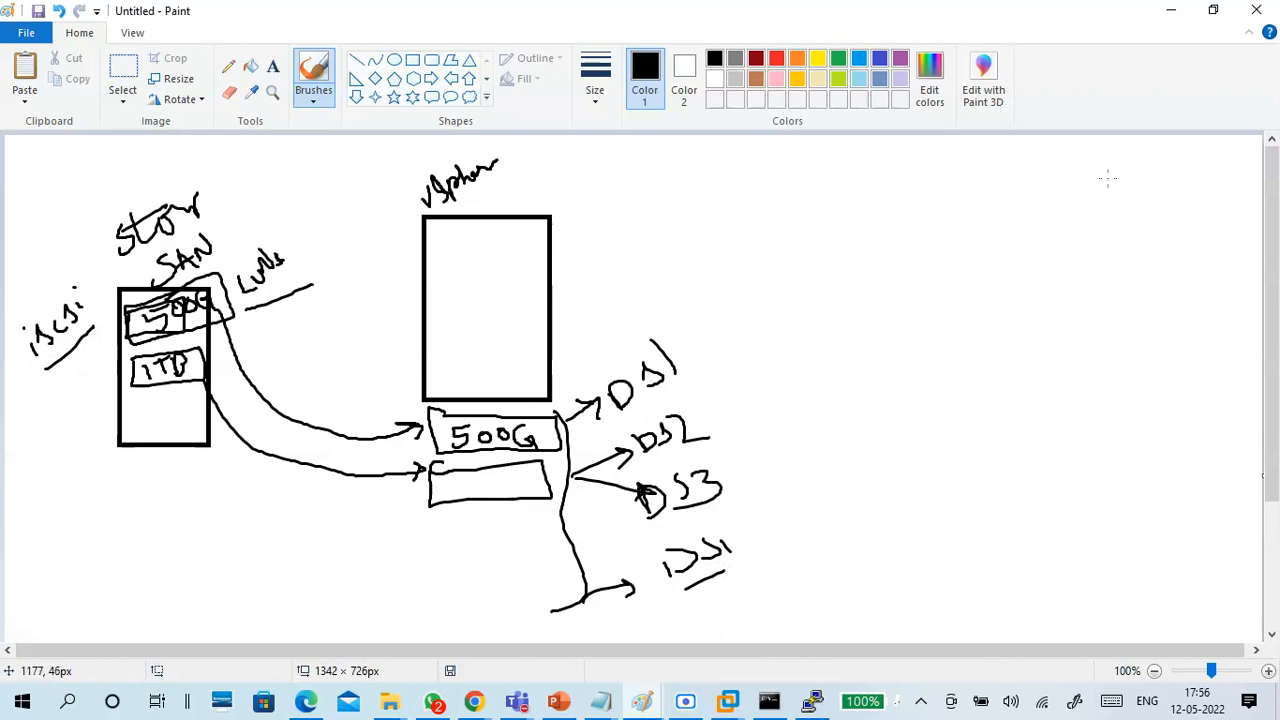
pyautogui.click(1173, 12)
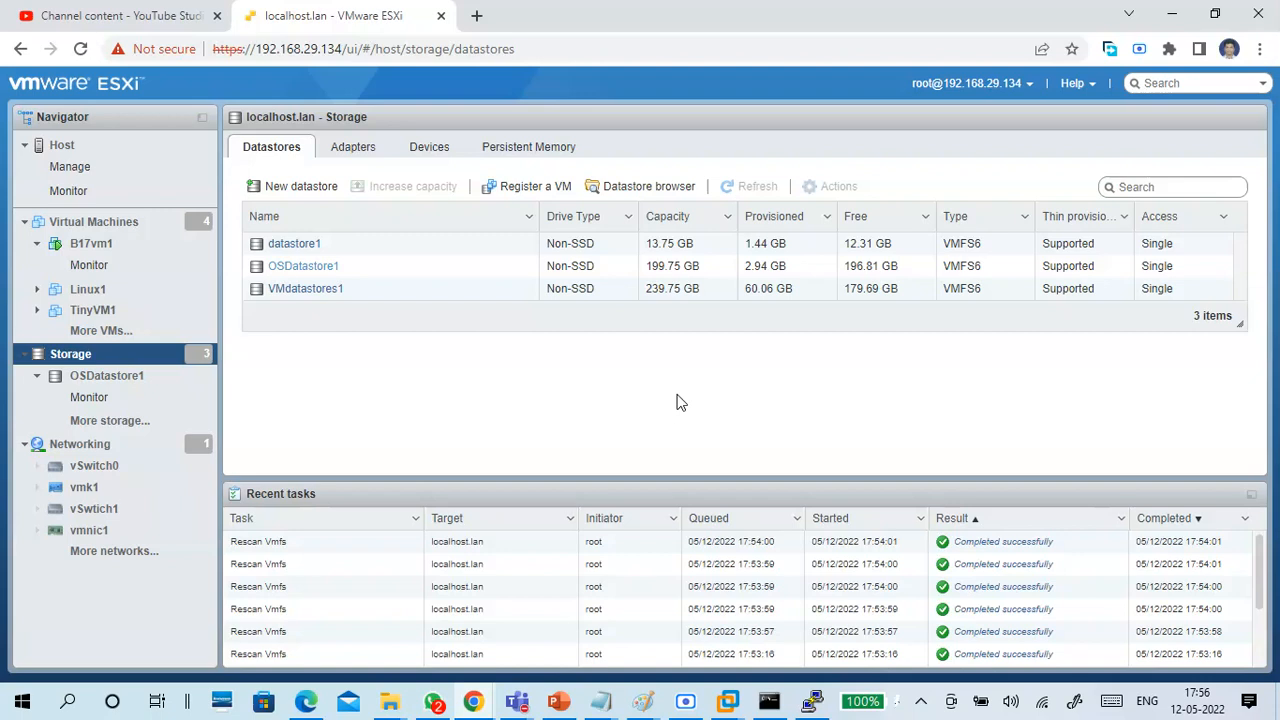
# Glance at the b17vm1 PuTTY session, and open the ESXi host's list of virtual switches under Networking.
pyautogui.click(816, 702)
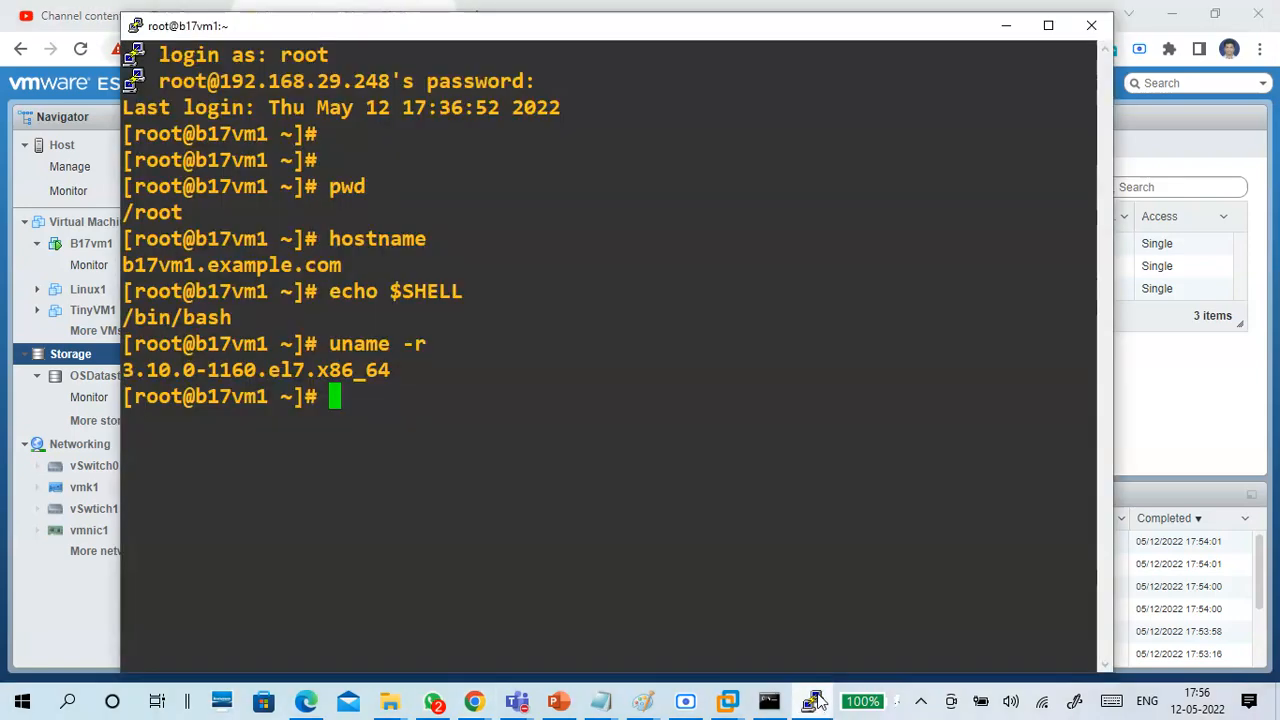
pyautogui.click(816, 702)
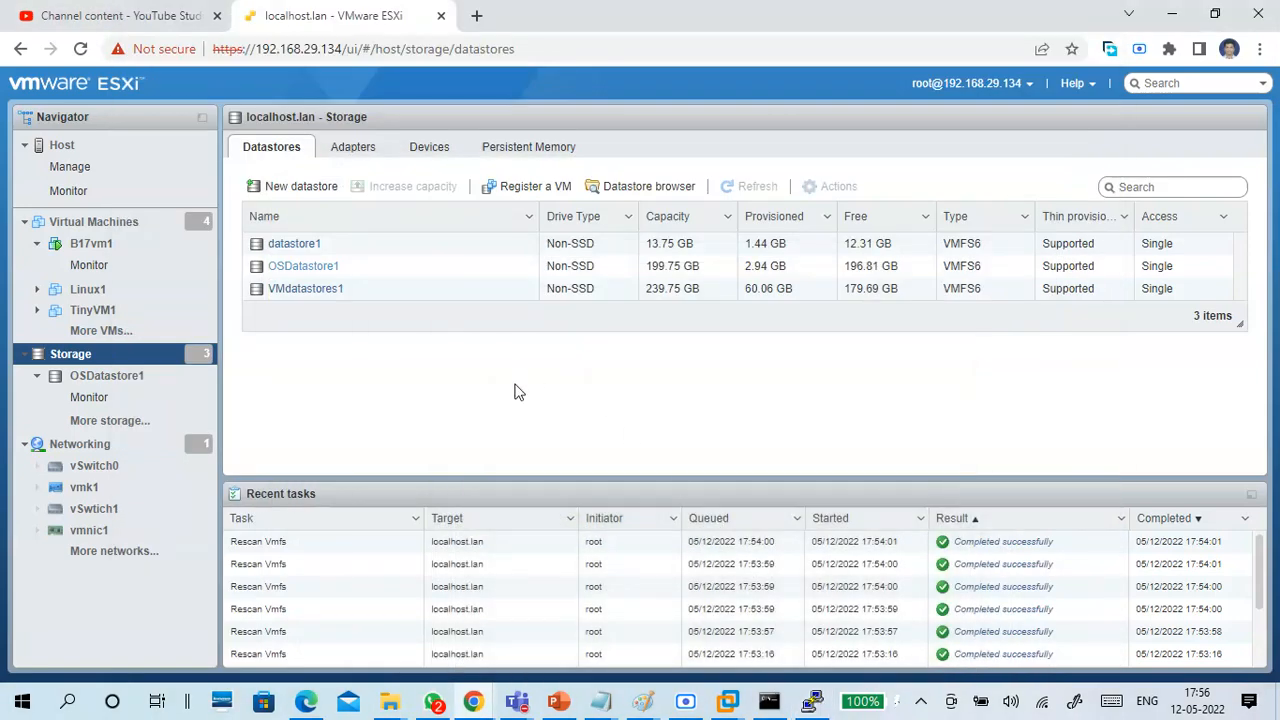
pyautogui.click(80, 444)
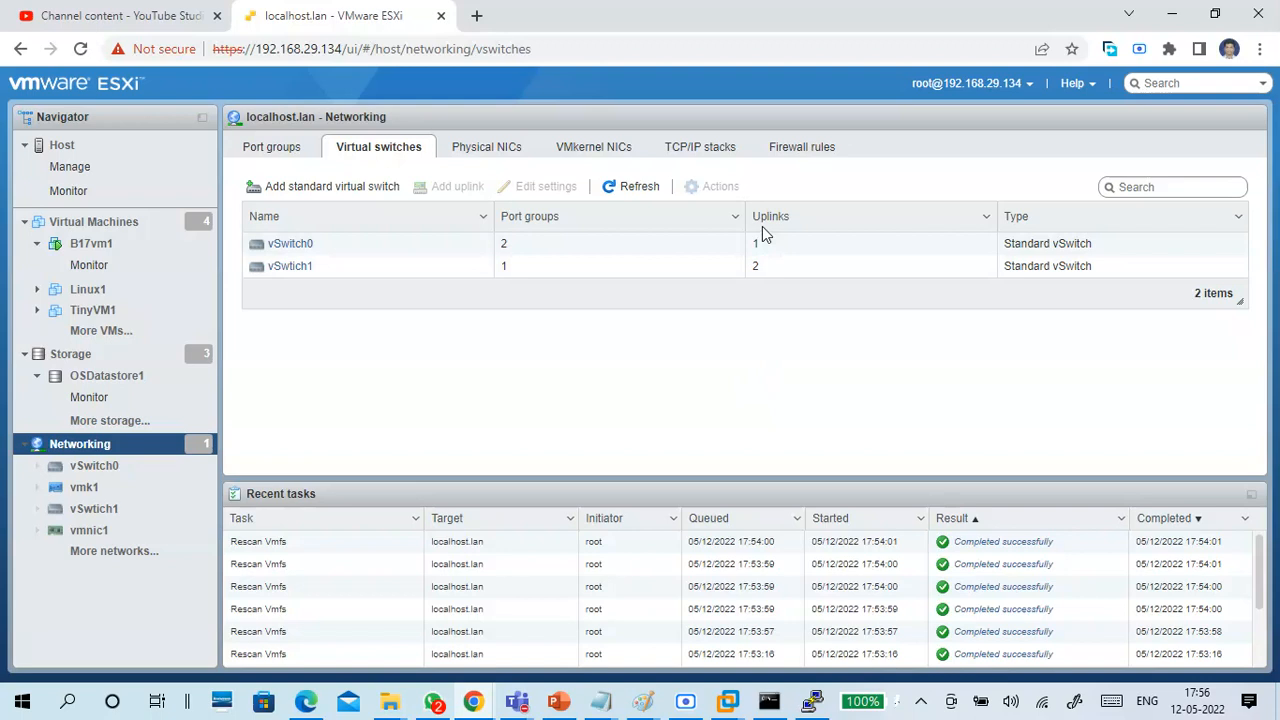
pyautogui.click(476, 695)
pyautogui.click(667, 391)
# Check the network adapters in CTS7-vSphere1's virtual machine settings in VMware Workstation, and close the settings without changes.
pyautogui.moveTo(733, 706)
pyautogui.click(825, 580)
pyautogui.click(123, 37)
pyautogui.click(163, 274)
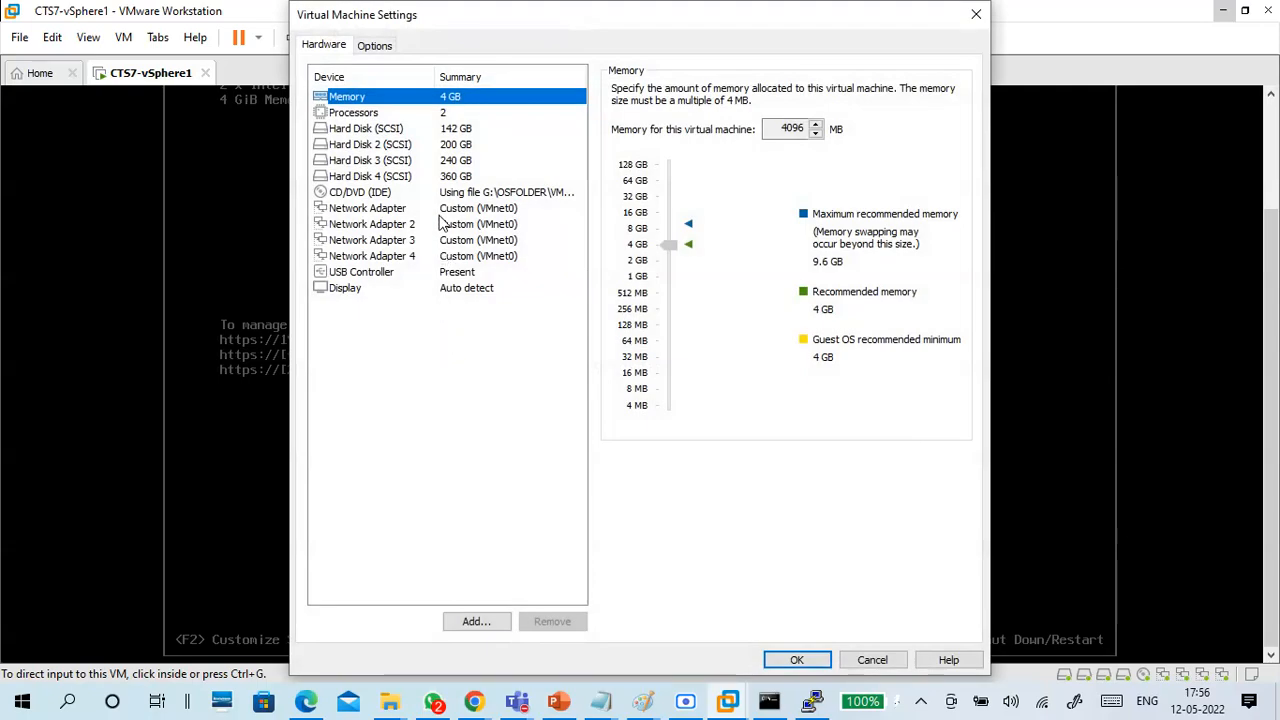
pyautogui.click(438, 212)
pyautogui.click(440, 240)
pyautogui.click(445, 256)
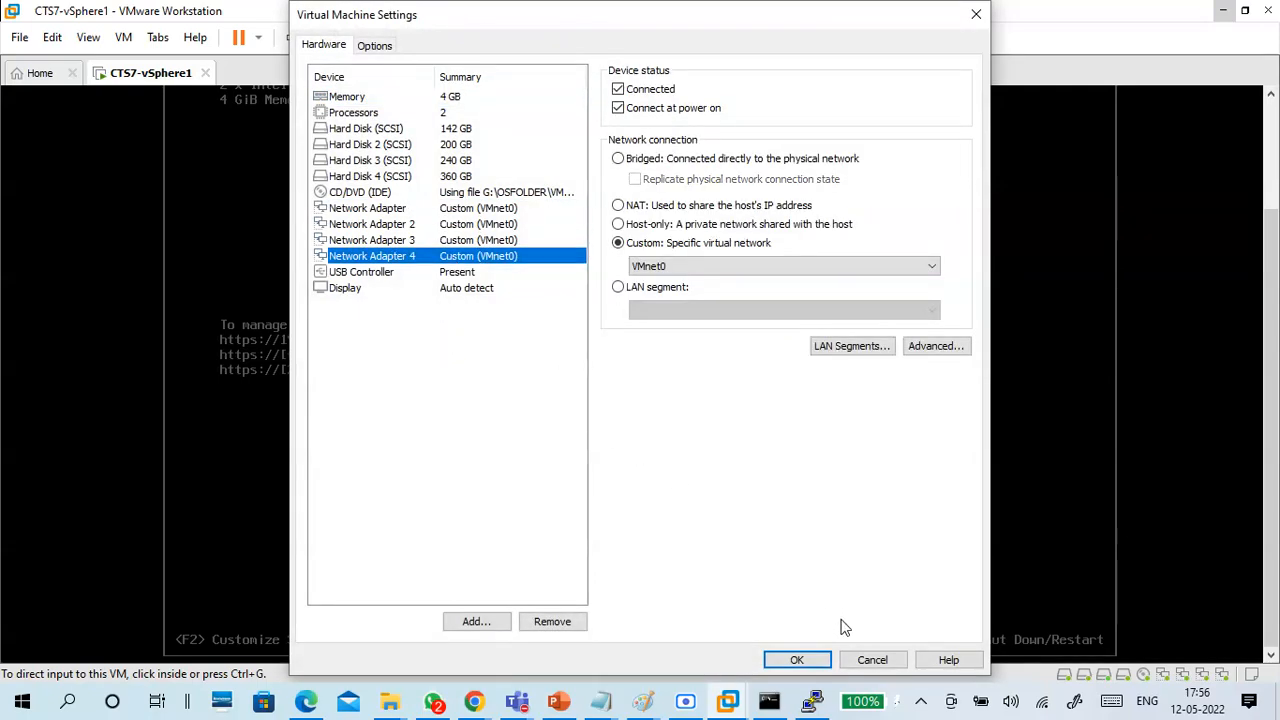
pyautogui.click(869, 660)
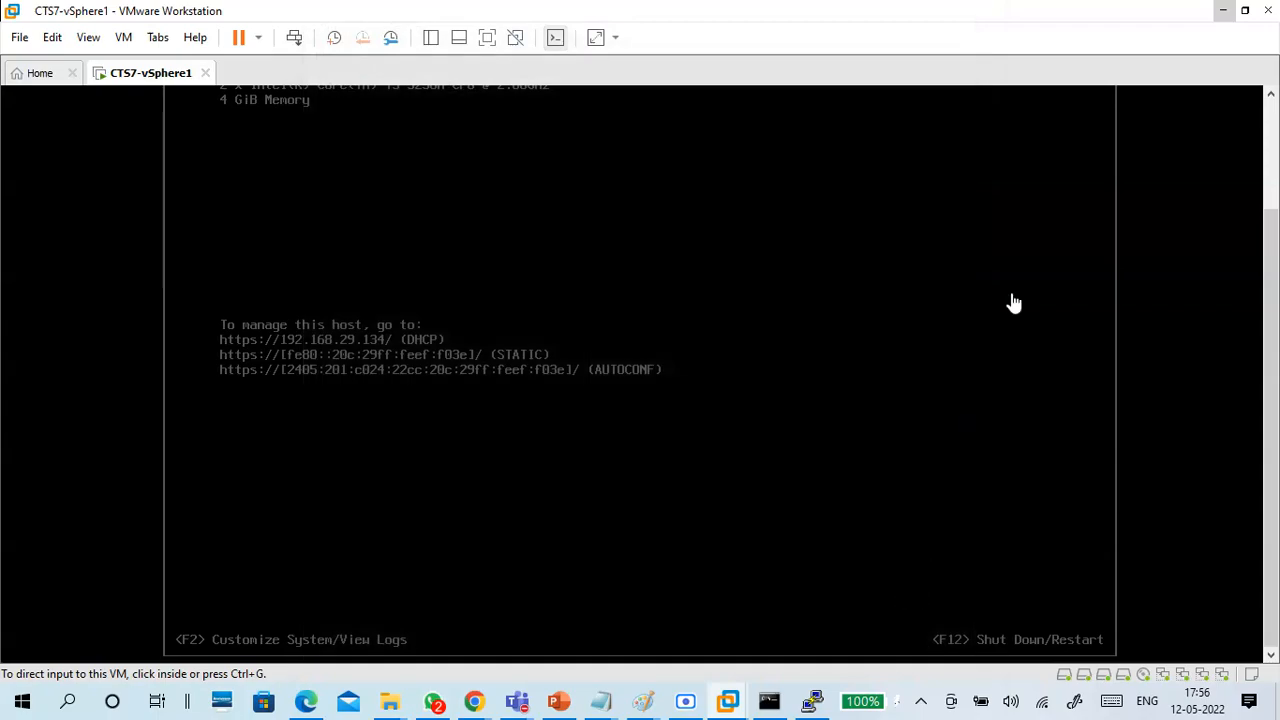
# Return to the ESXi web client, review the host's physical NICs, and go back to the virtual switches.
pyautogui.click(1220, 10)
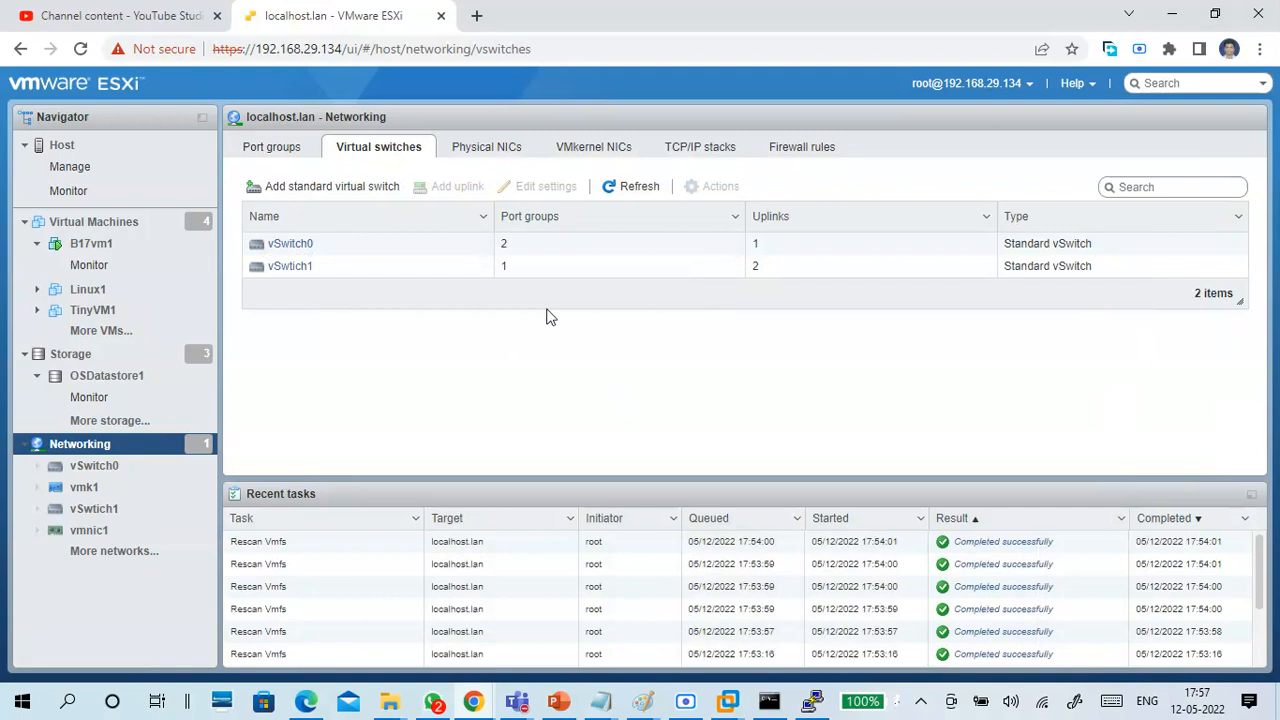
pyautogui.click(486, 152)
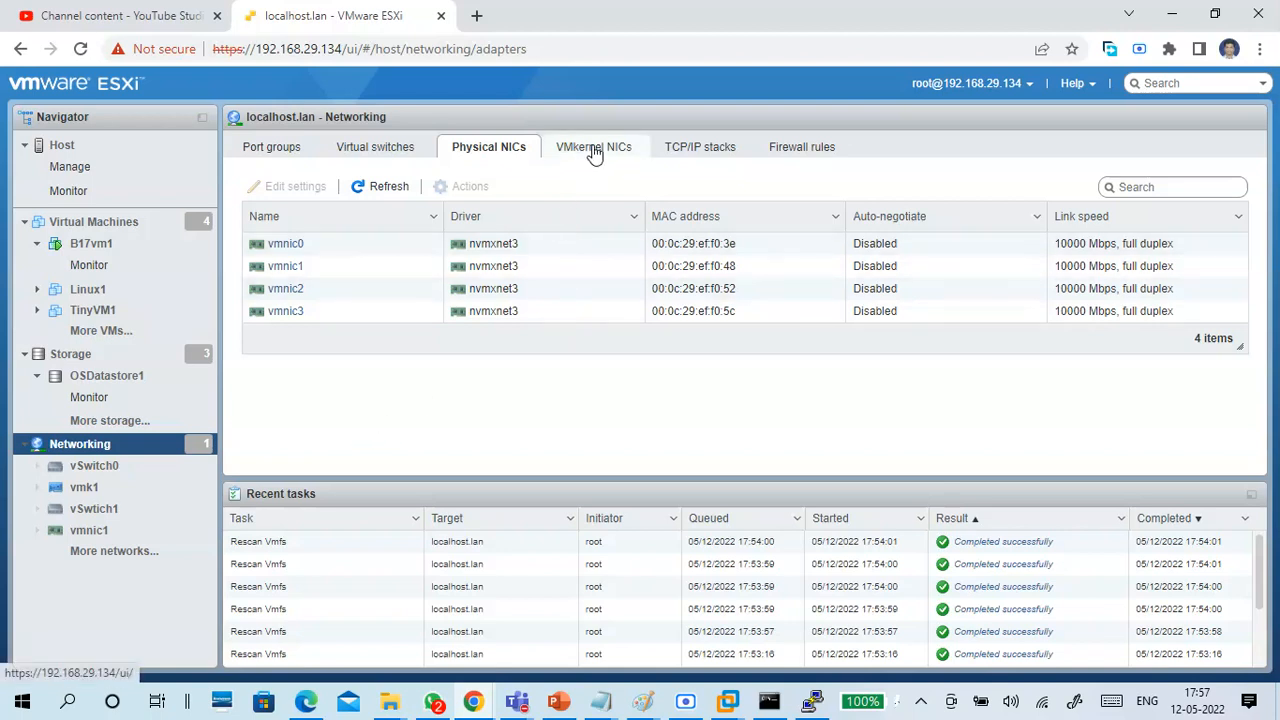
pyautogui.click(380, 150)
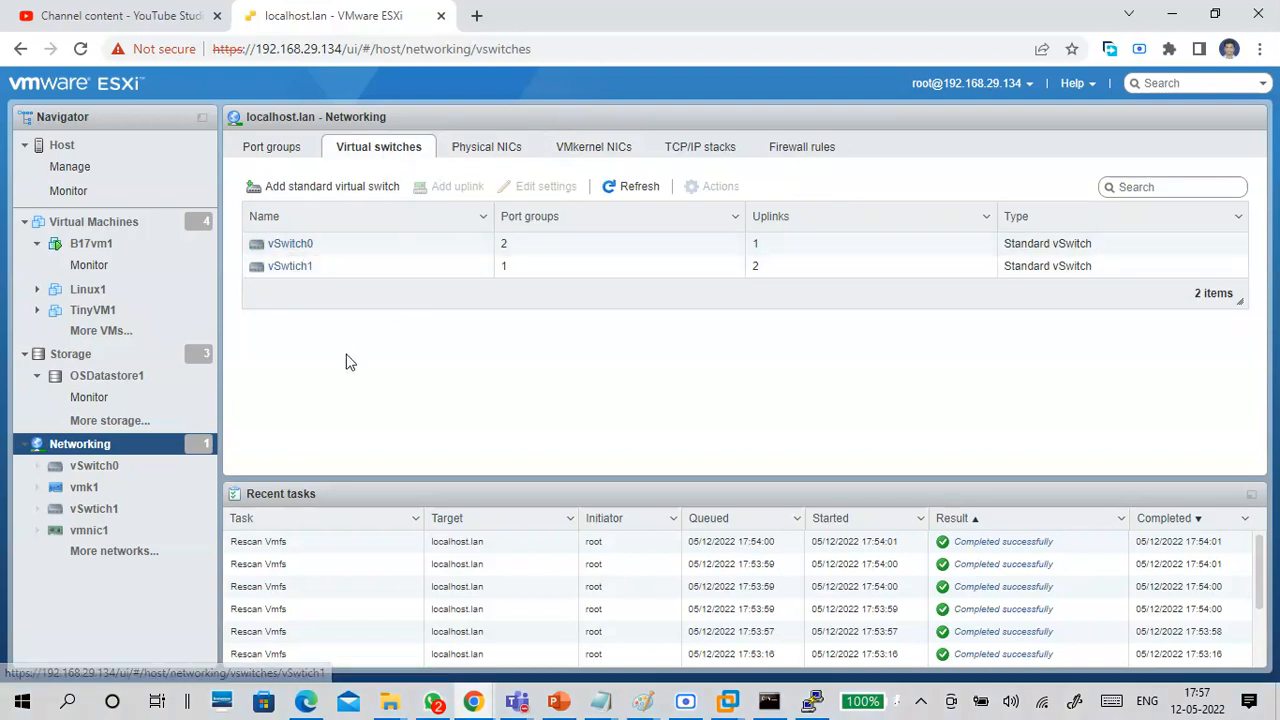
# Open vSwitch0 and examine its details, NIC teaming policy and topology, including the physical adapter.
pyautogui.click(294, 249)
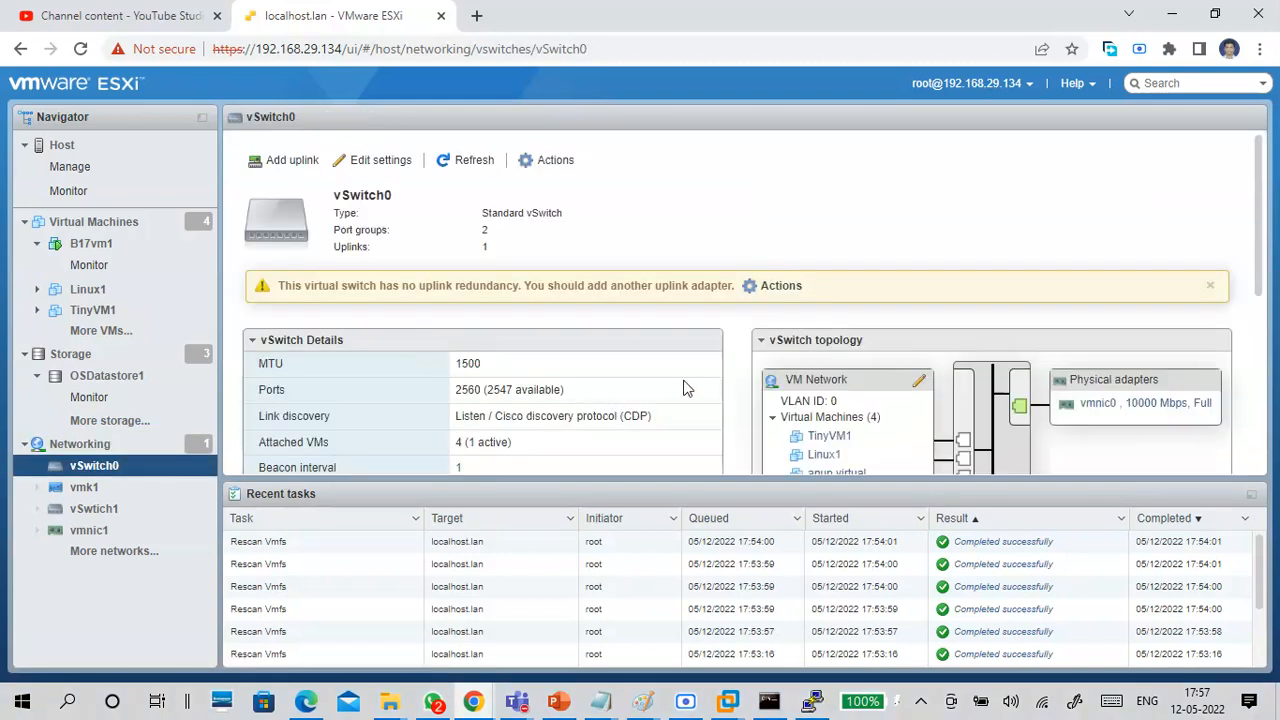
pyautogui.scroll(-3, 682, 380)
pyautogui.scroll(1, 680, 378)
pyautogui.scroll(3, 677, 366)
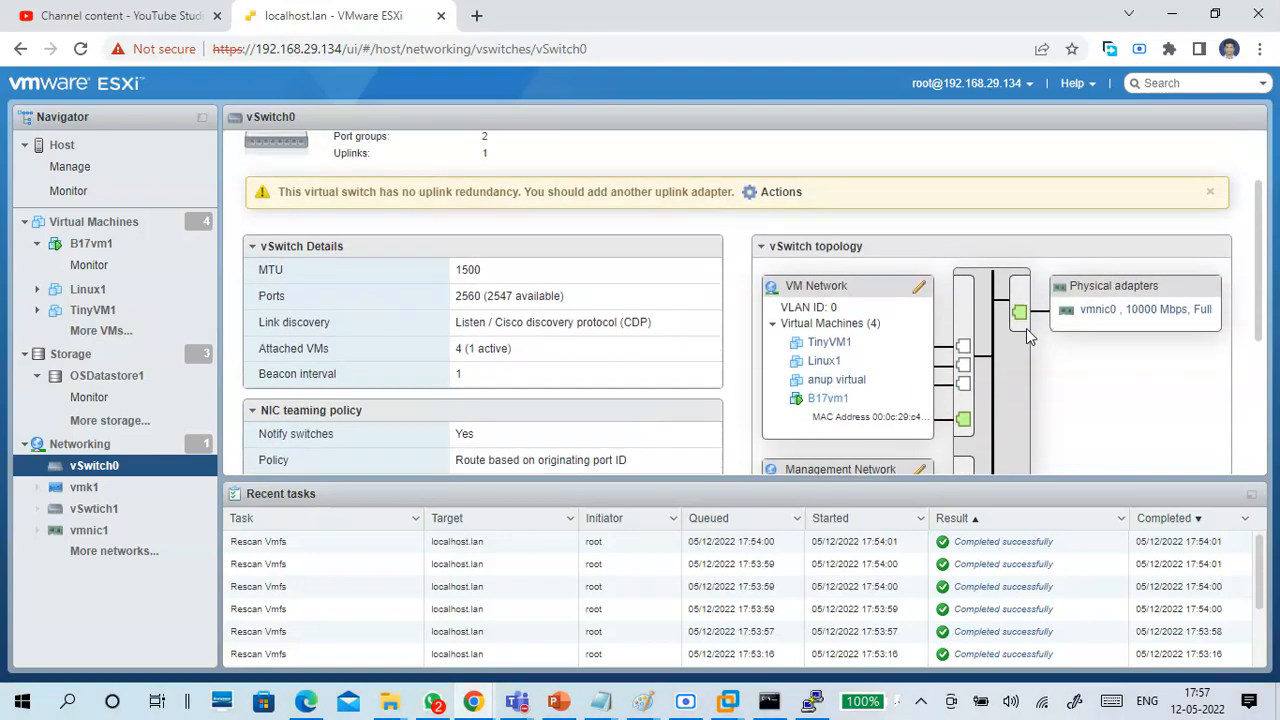
pyautogui.scroll(-2, 1026, 328)
pyautogui.scroll(1, 1028, 275)
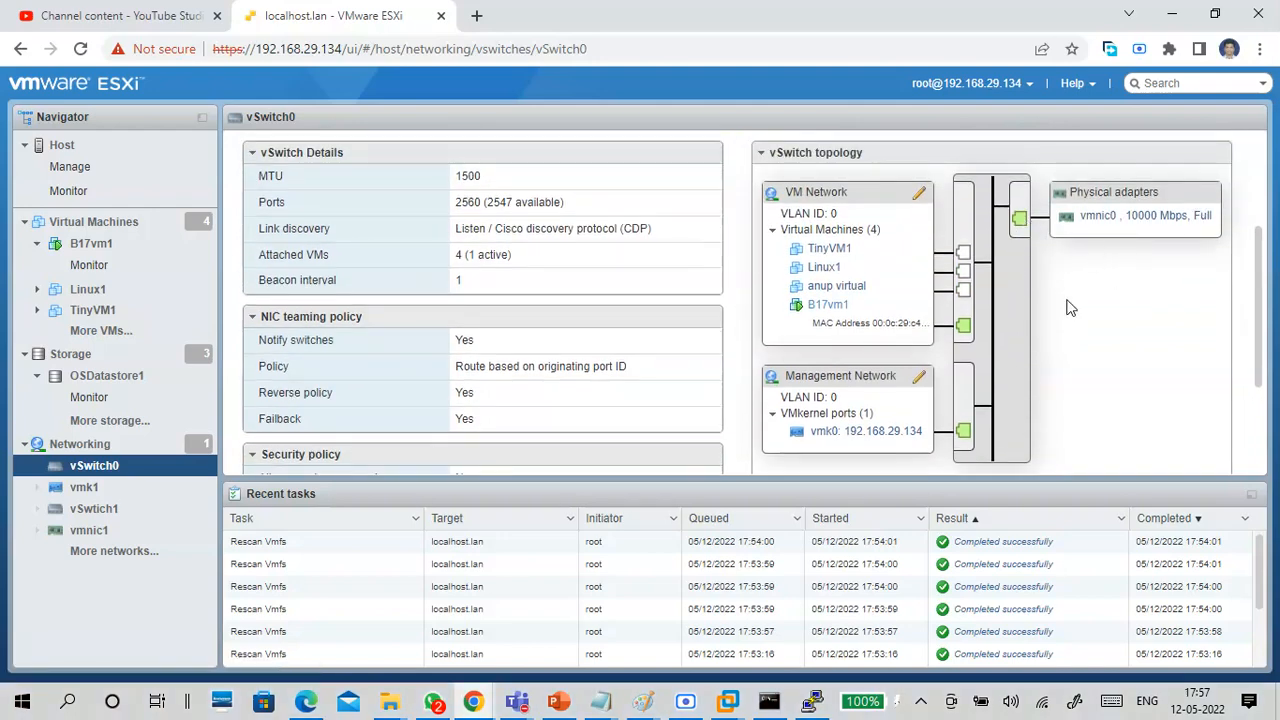
pyautogui.scroll(3, 508, 206)
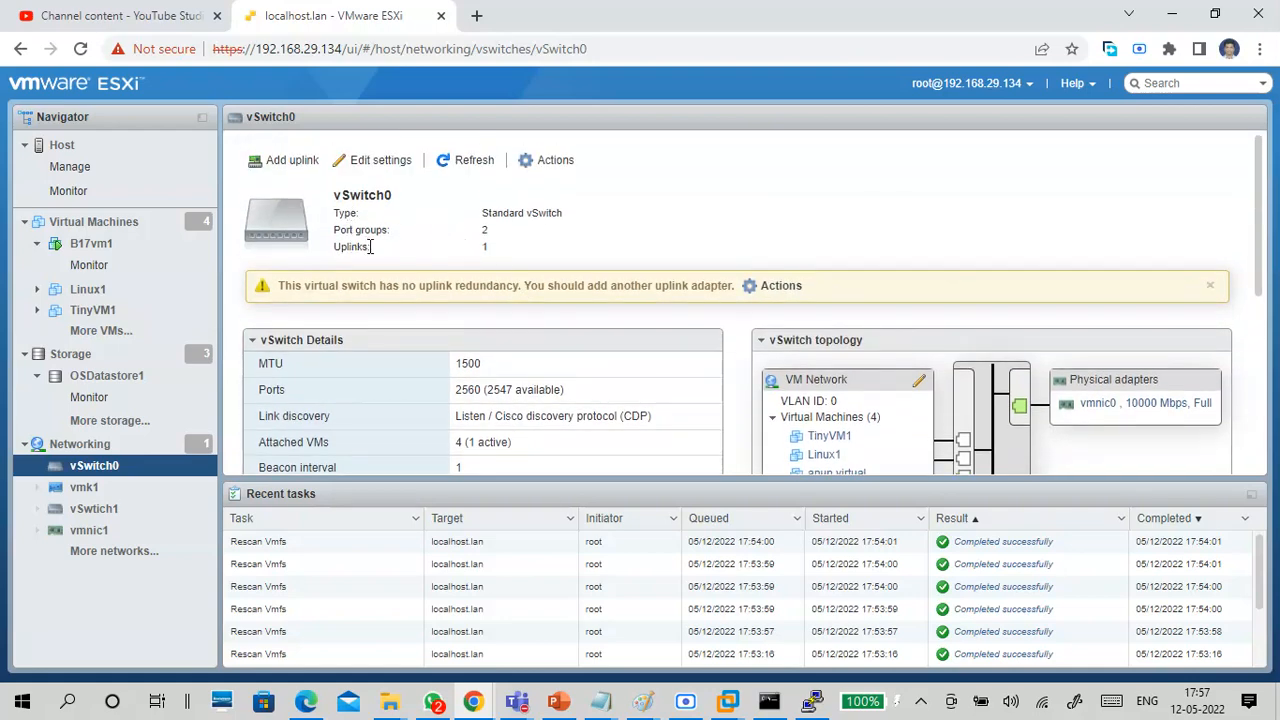
# Examine vSwitch0's uplink and port group counts and its VM Network and Management Network port groups, and return to the virtual switches list.
pyautogui.doubleClick(486, 248)
pyautogui.doubleClick(485, 230)
pyautogui.scroll(-1, 697, 388)
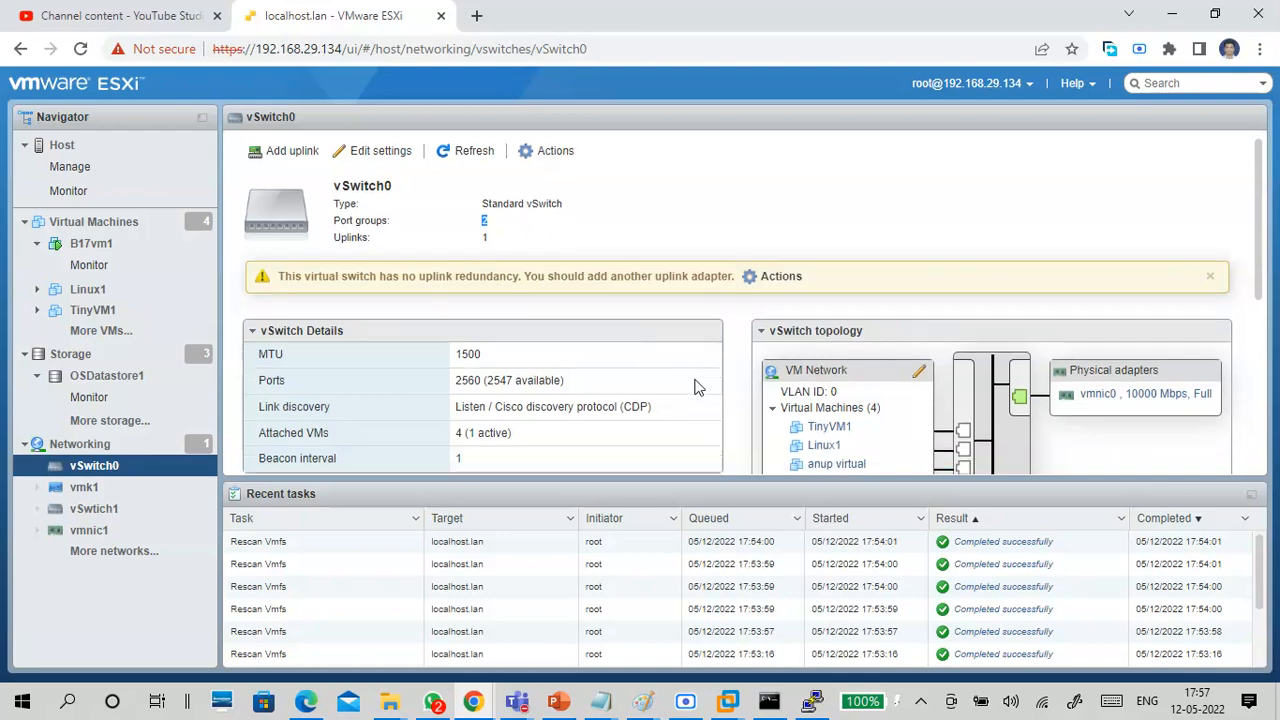
pyautogui.scroll(-3, 698, 370)
pyautogui.scroll(1, 760, 360)
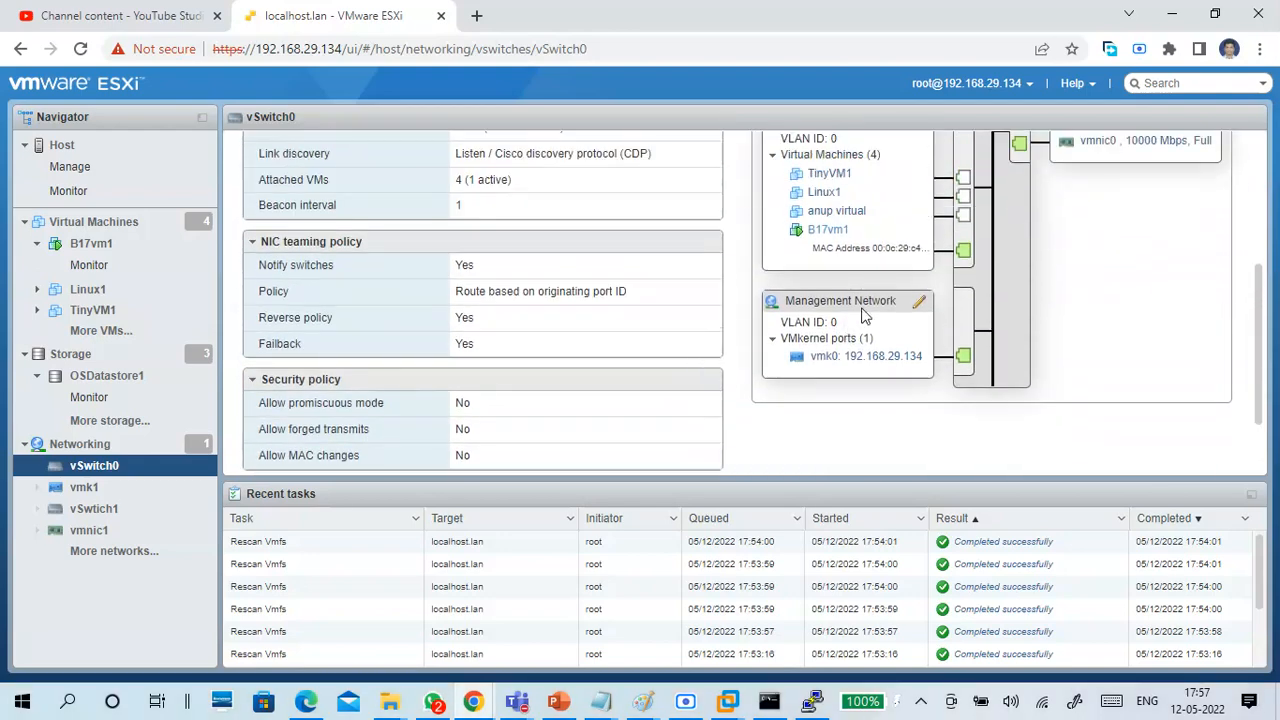
pyautogui.scroll(2, 903, 328)
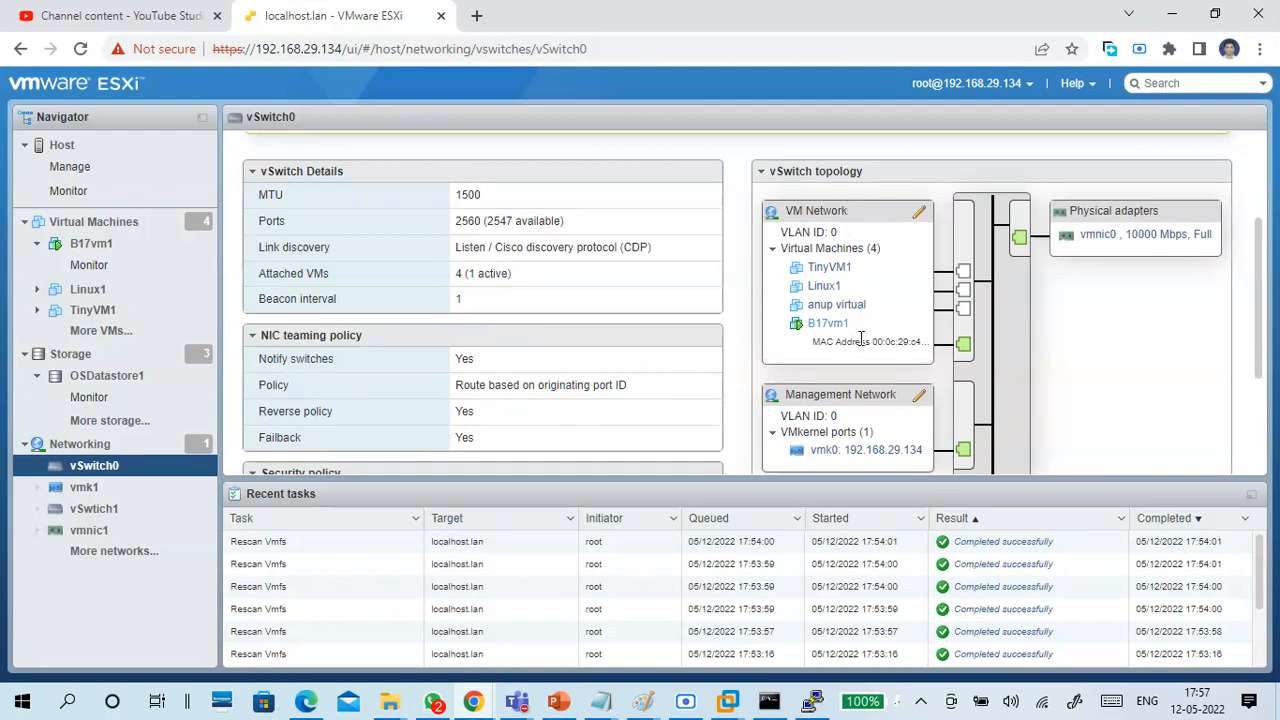
pyautogui.scroll(-2, 862, 340)
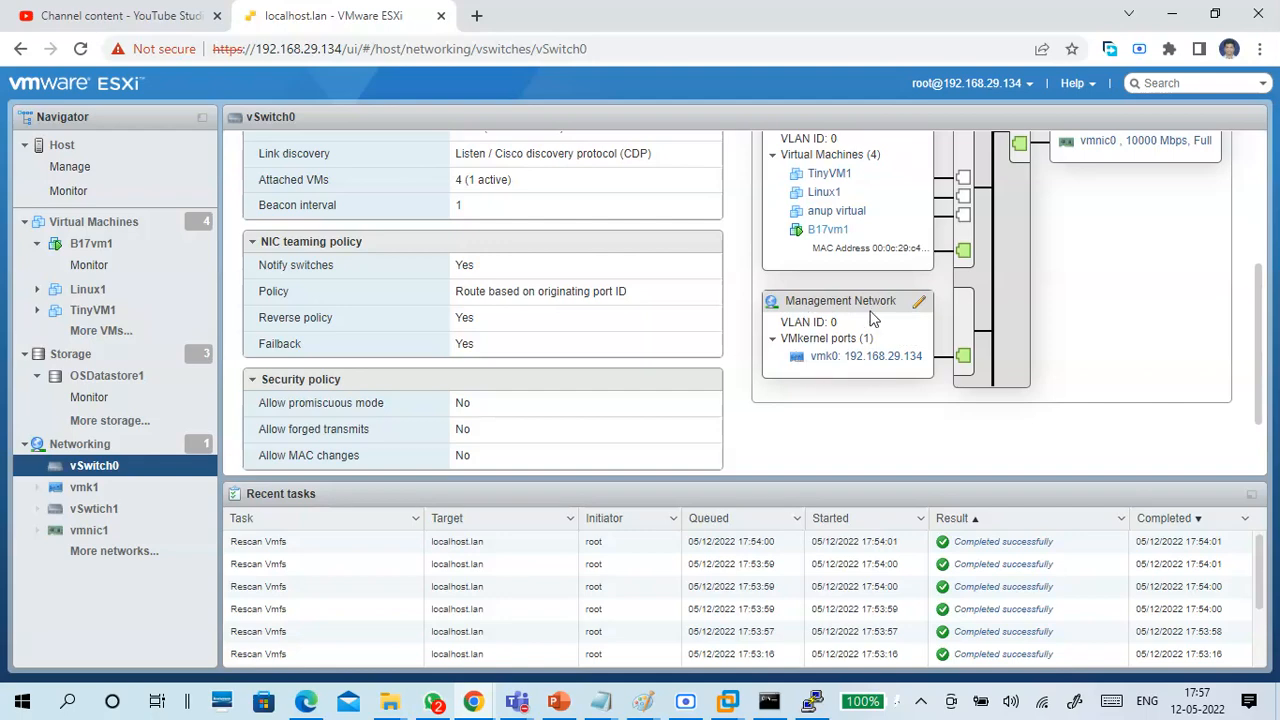
pyautogui.scroll(4, 1100, 300)
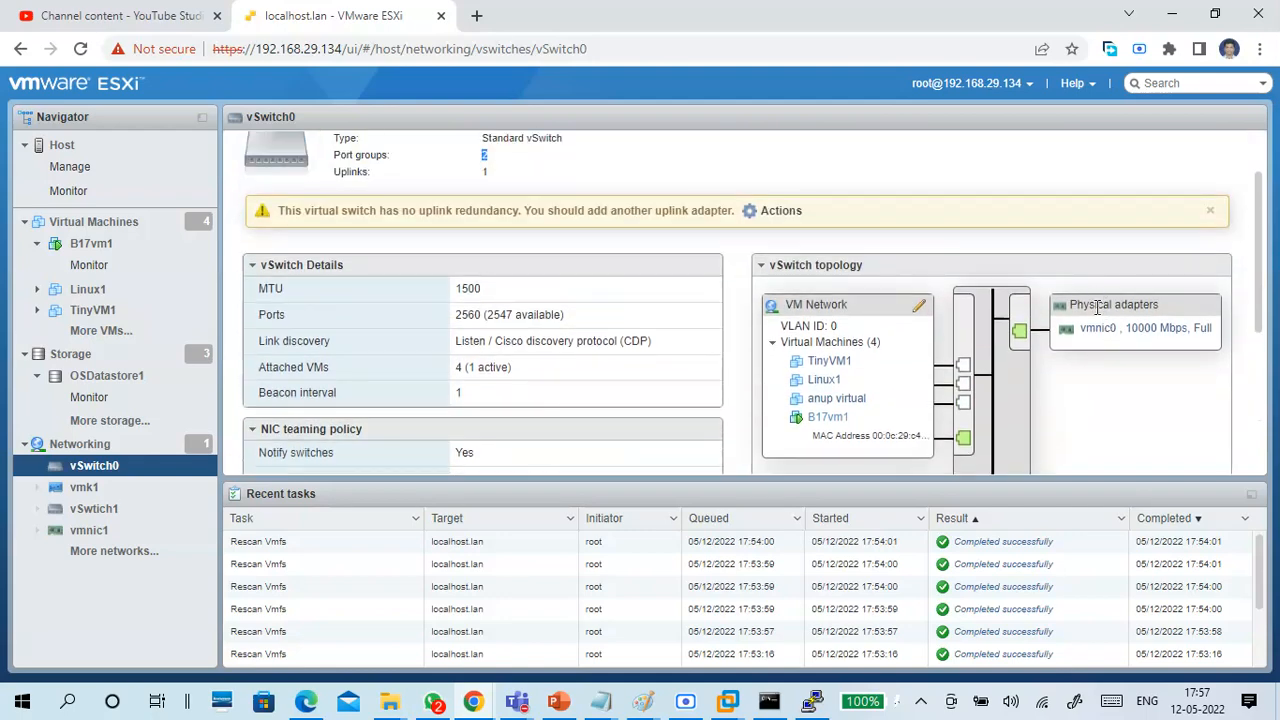
pyautogui.scroll(2, 565, 362)
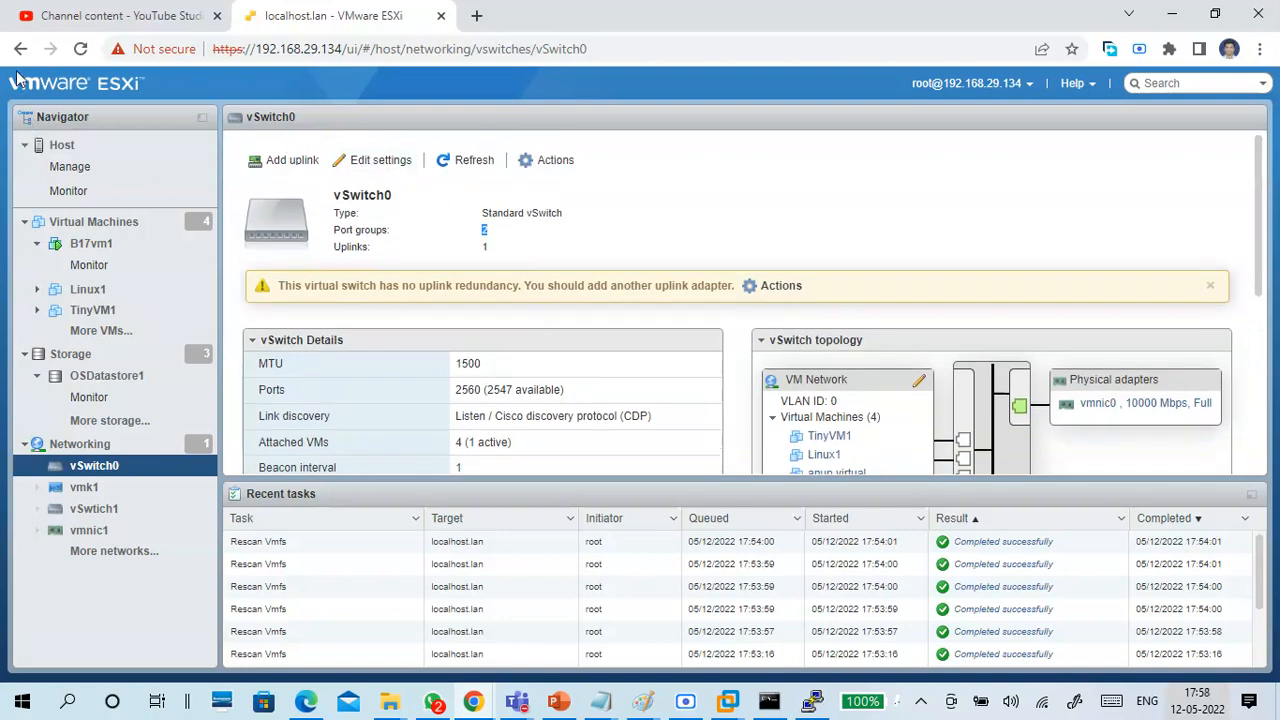
pyautogui.click(102, 444)
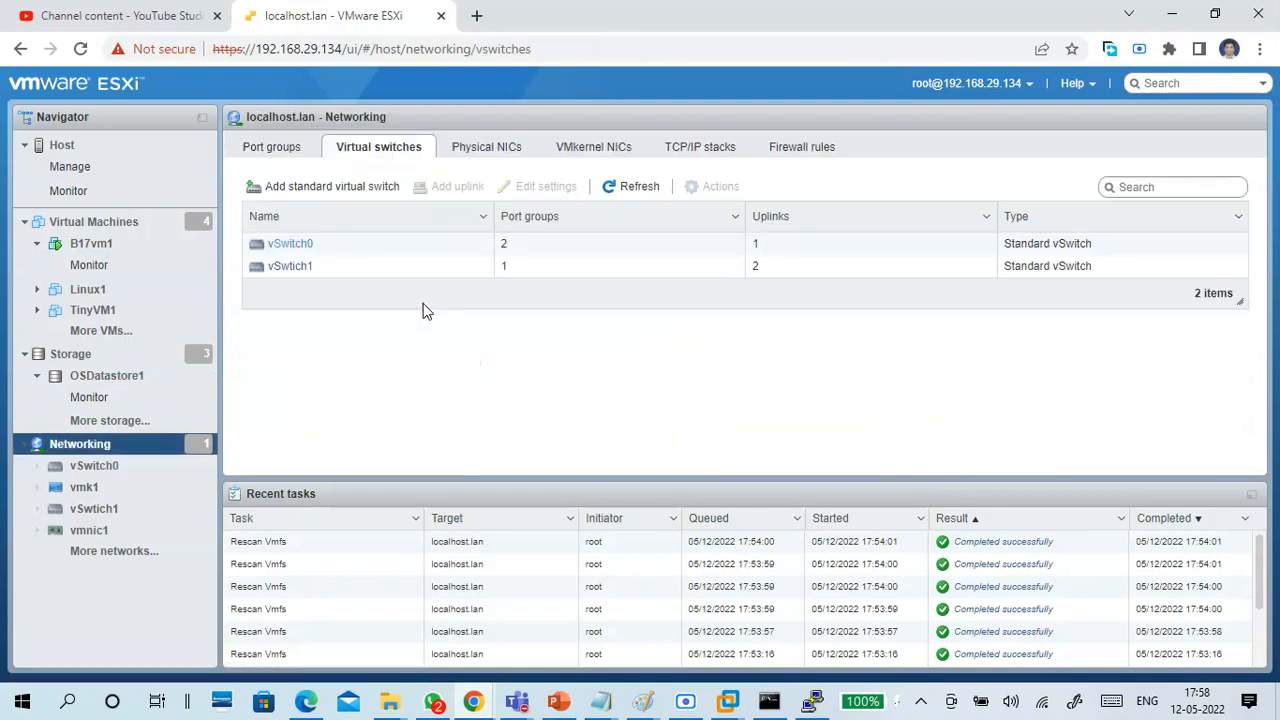
# Open vSwtich1 and examine its uplinks, topology with PortGroup1 and the physical adapters, NIC teaming policy and security policy.
pyautogui.click(300, 275)
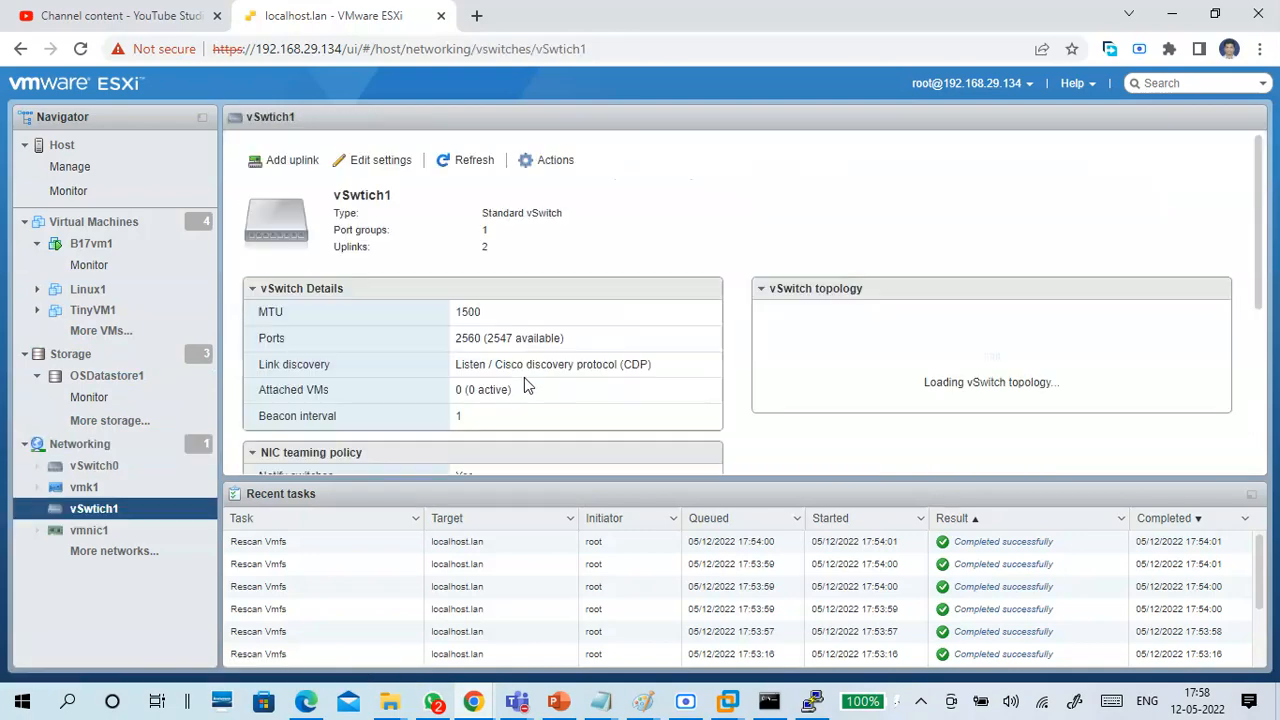
pyautogui.scroll(-1, 714, 323)
pyautogui.scroll(1, 716, 311)
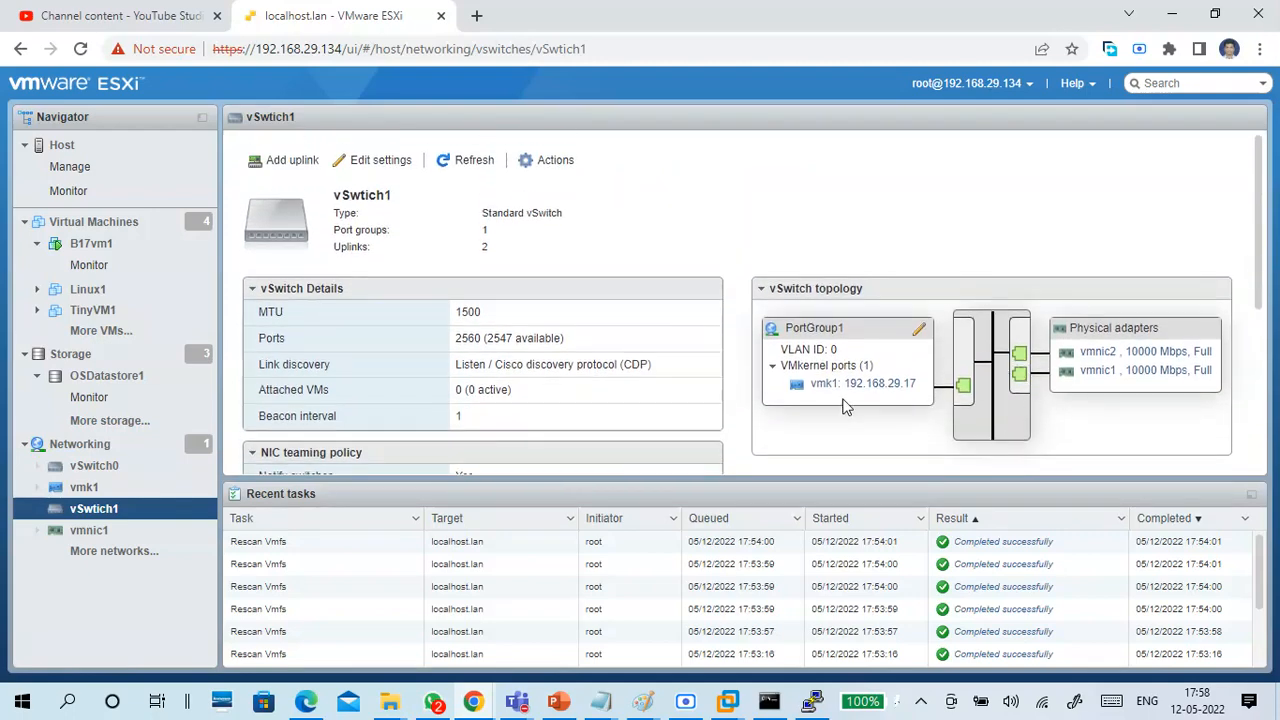
pyautogui.scroll(-1, 858, 430)
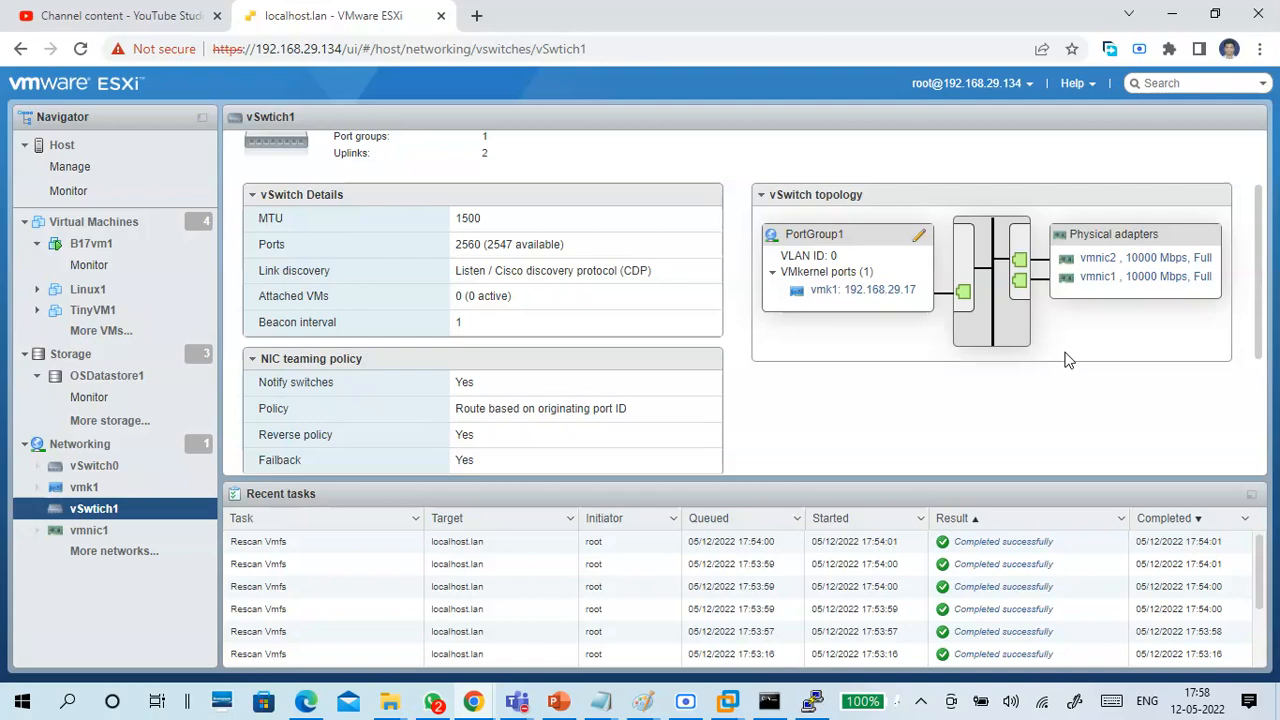
pyautogui.scroll(2, 760, 422)
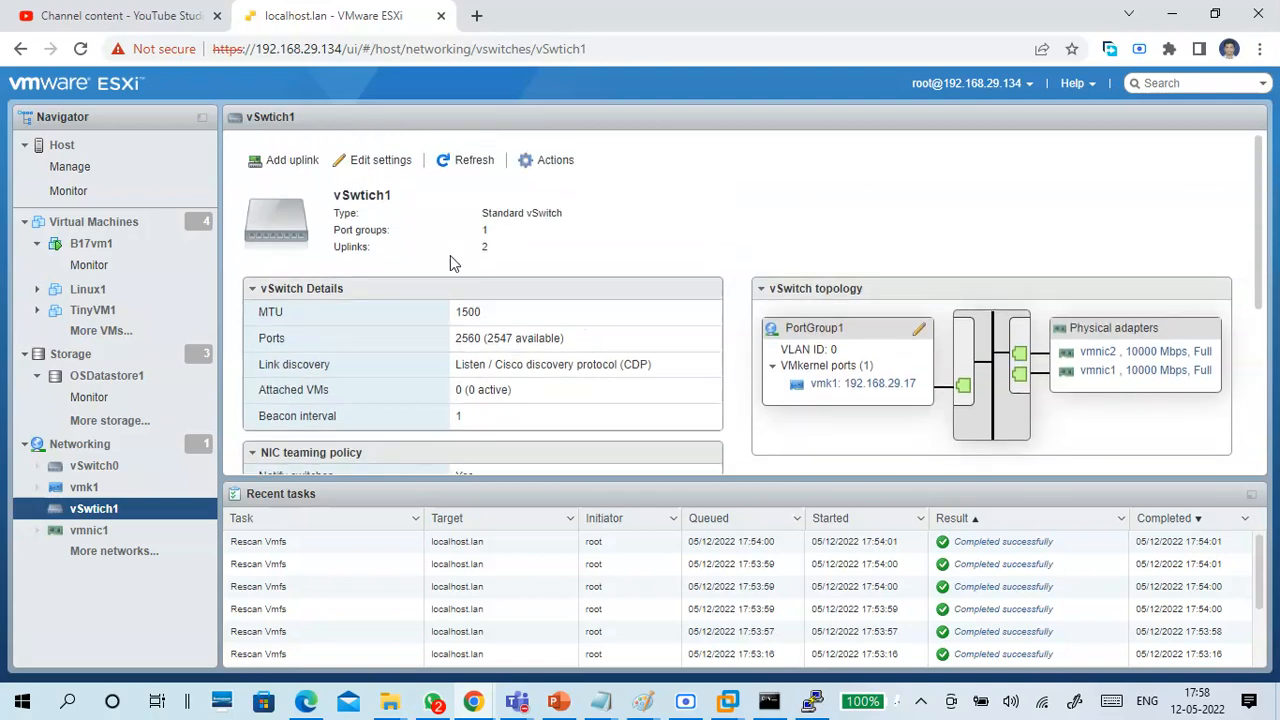
pyautogui.doubleClick(484, 247)
pyautogui.scroll(-2, 1024, 400)
pyautogui.scroll(-2, 1024, 400)
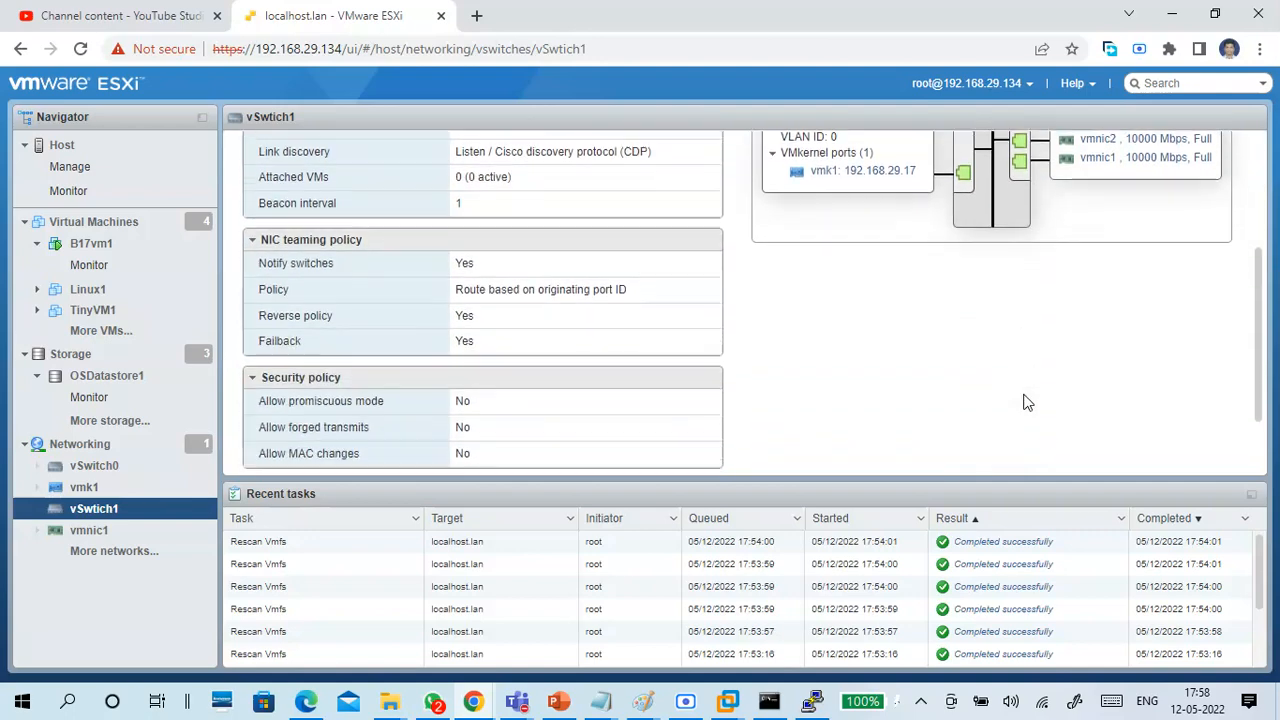
pyautogui.scroll(5, 1026, 400)
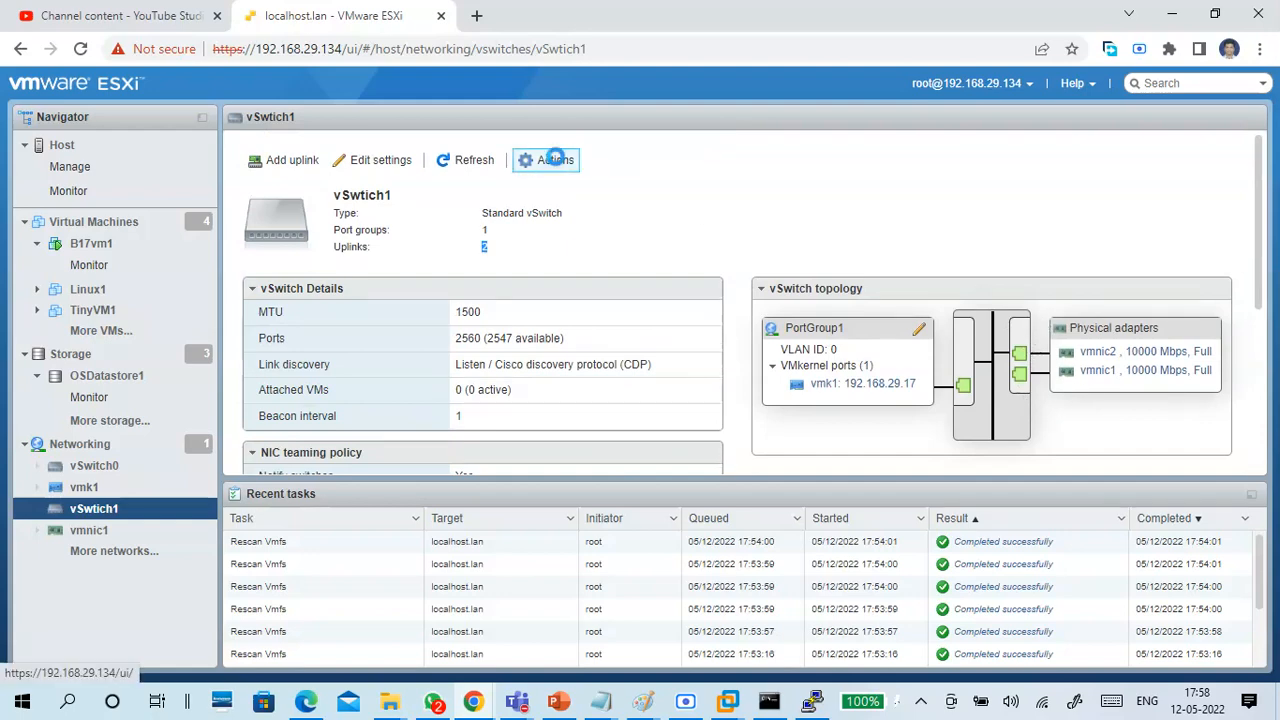
# Open vSwtich1's settings and review the link discovery mode and protocol.
pyautogui.click(558, 162)
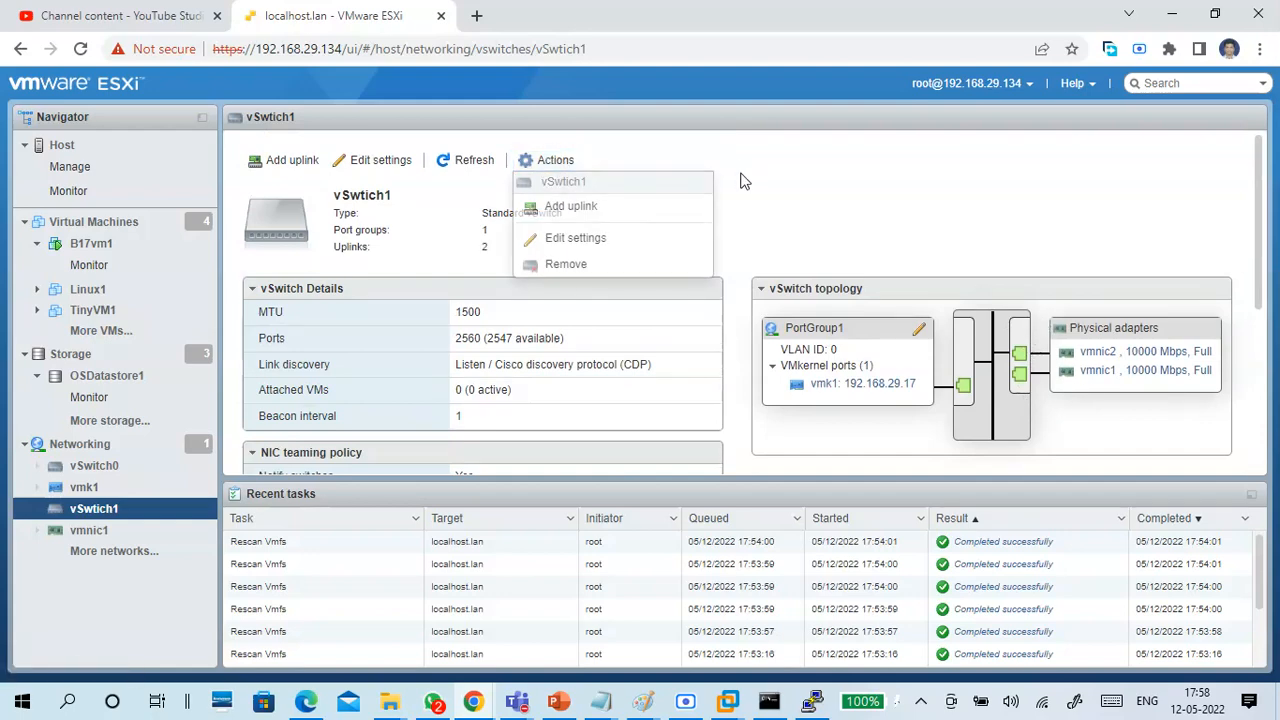
pyautogui.click(386, 158)
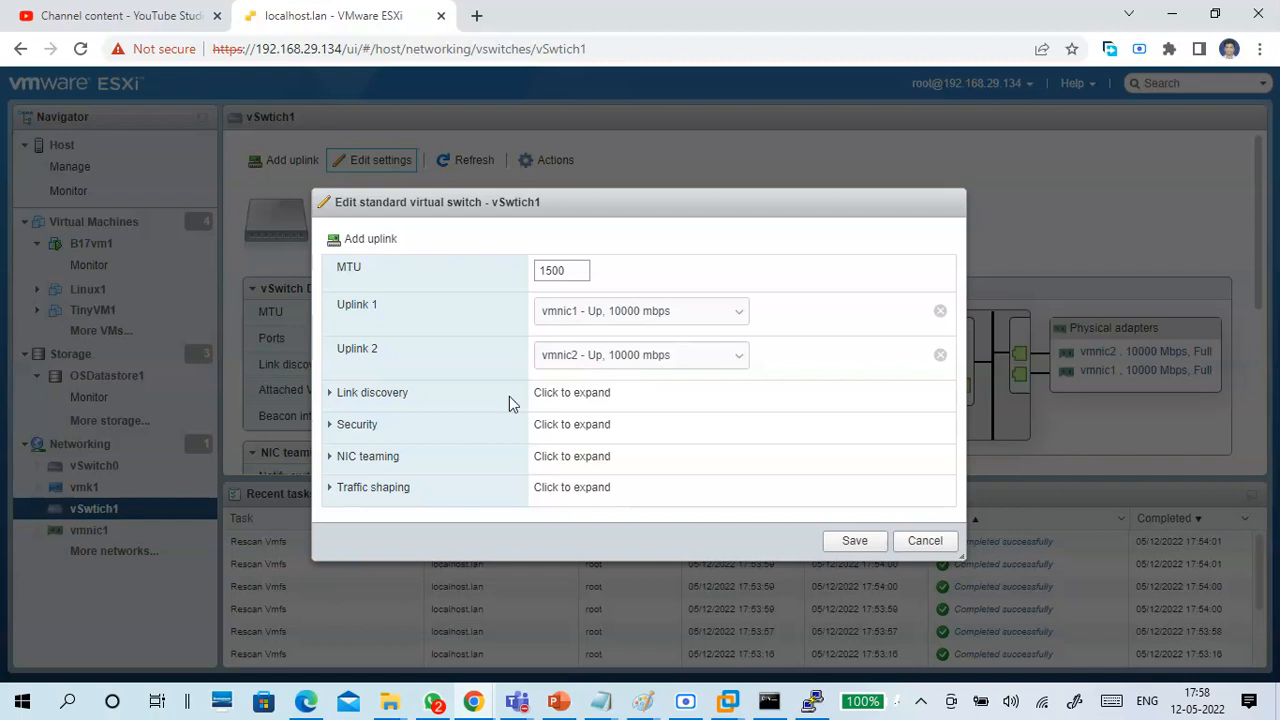
pyautogui.click(371, 395)
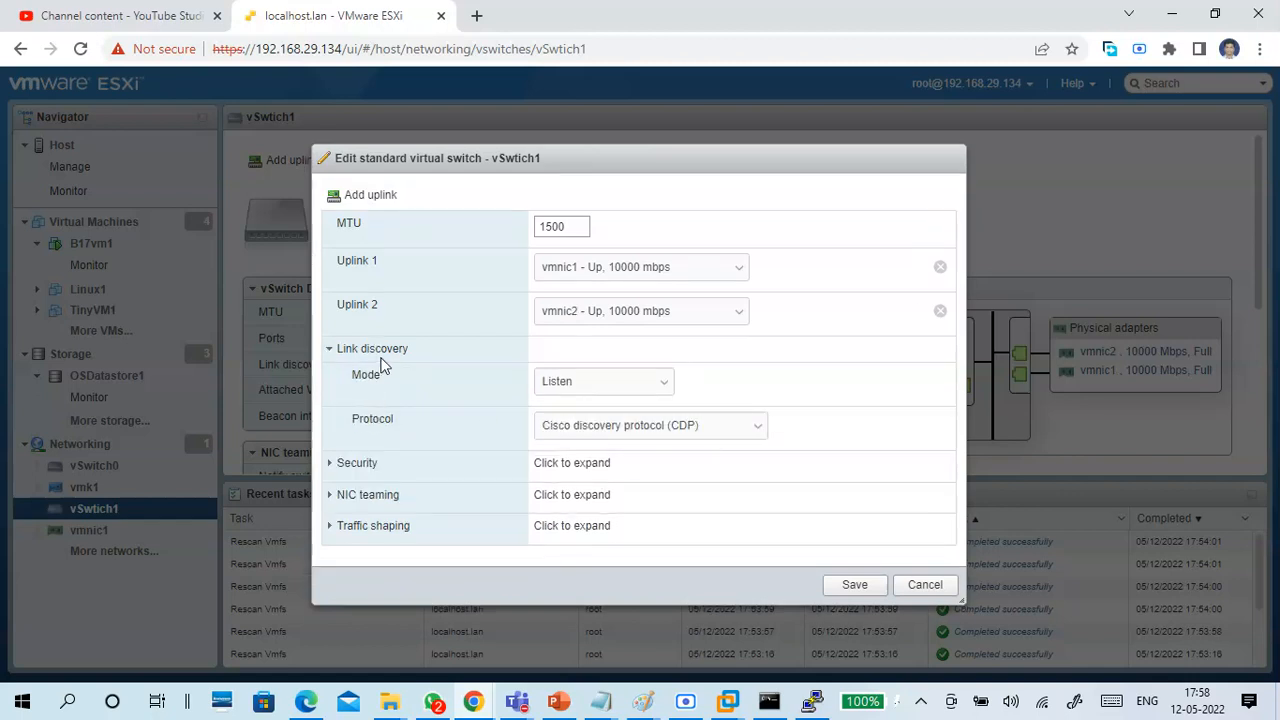
pyautogui.click(385, 355)
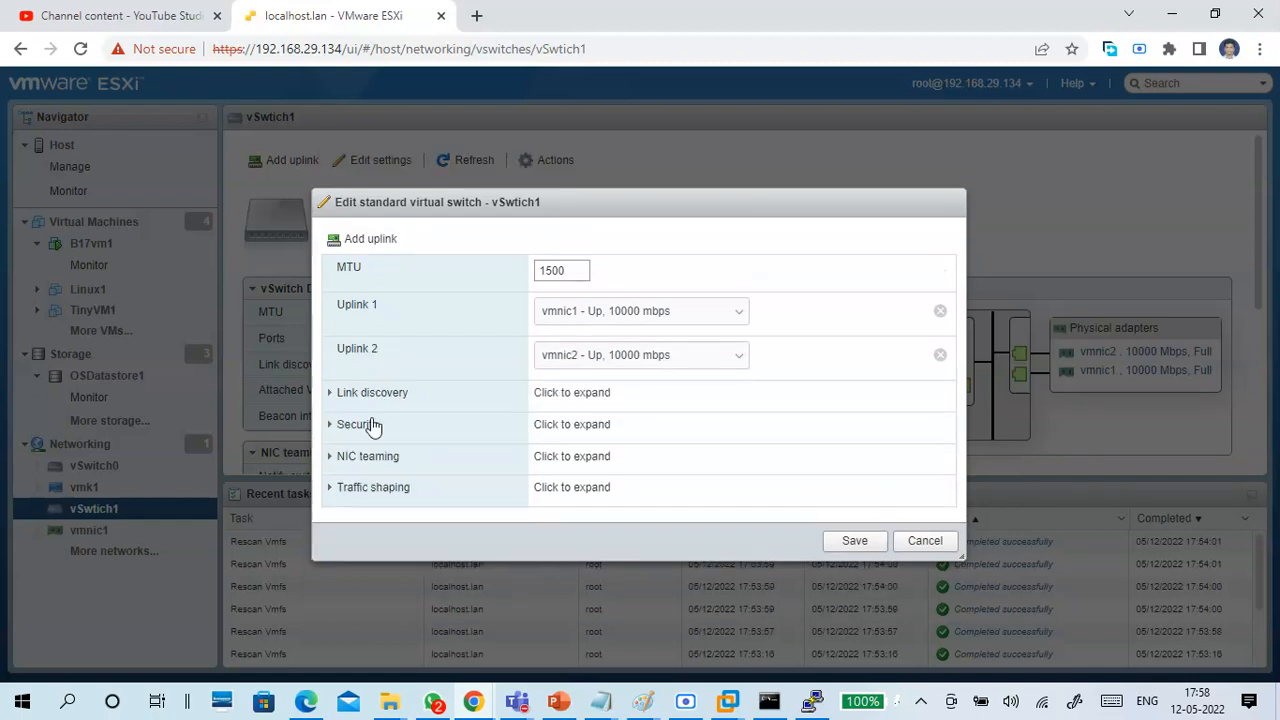
# Review vSwtich1's NIC teaming options for load balancing, network failover detection and failover order, and close the settings without changes.
pyautogui.click(371, 463)
pyautogui.scroll(-2, 496, 383)
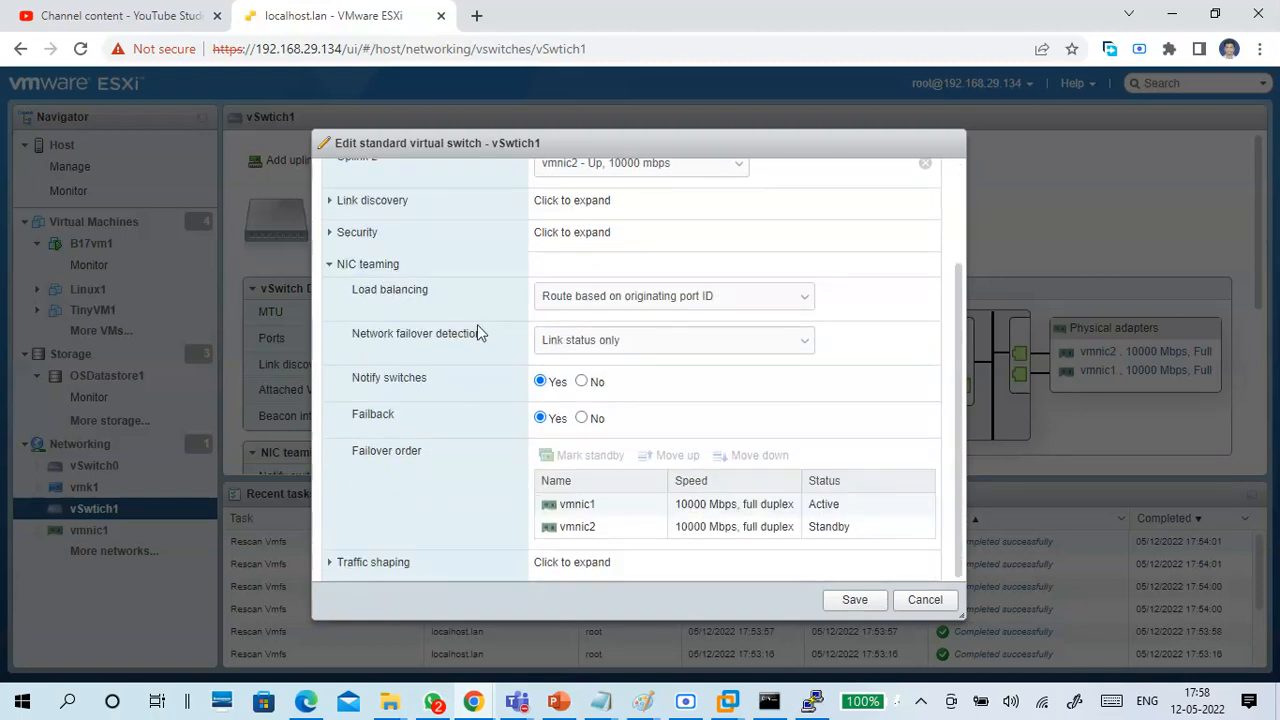
pyautogui.click(646, 345)
pyautogui.click(647, 349)
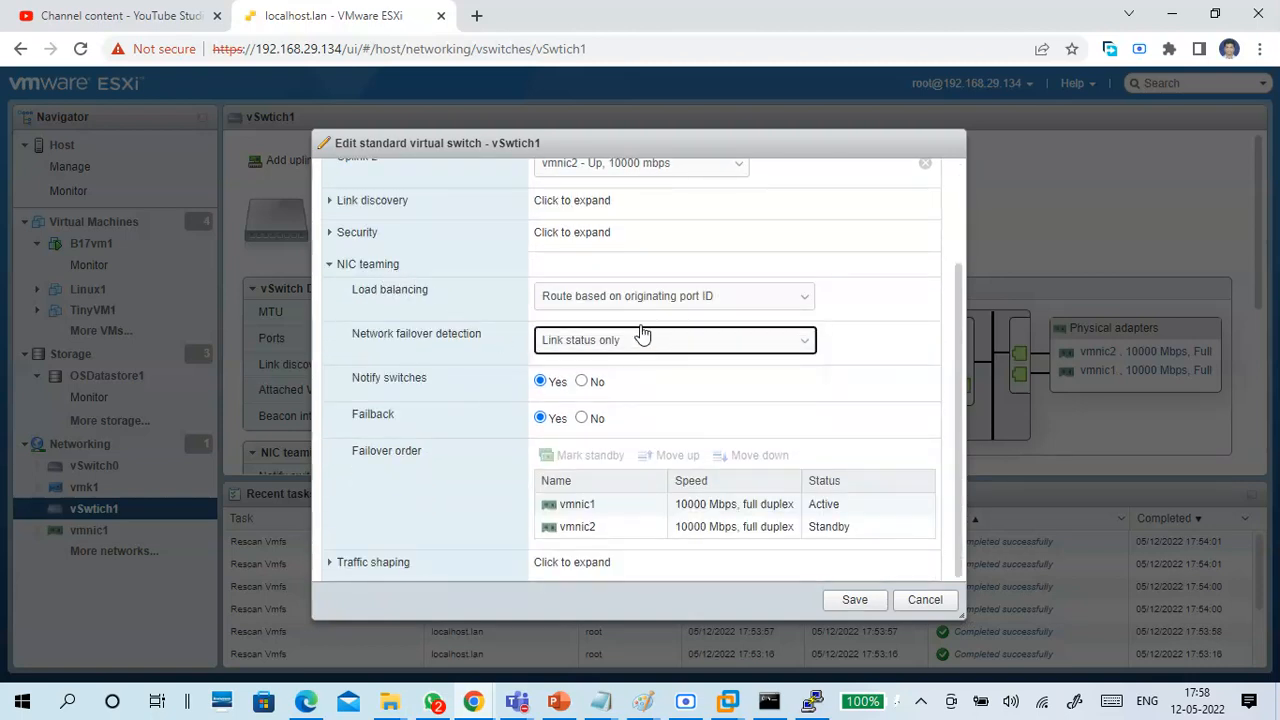
pyautogui.click(643, 300)
pyautogui.click(643, 300)
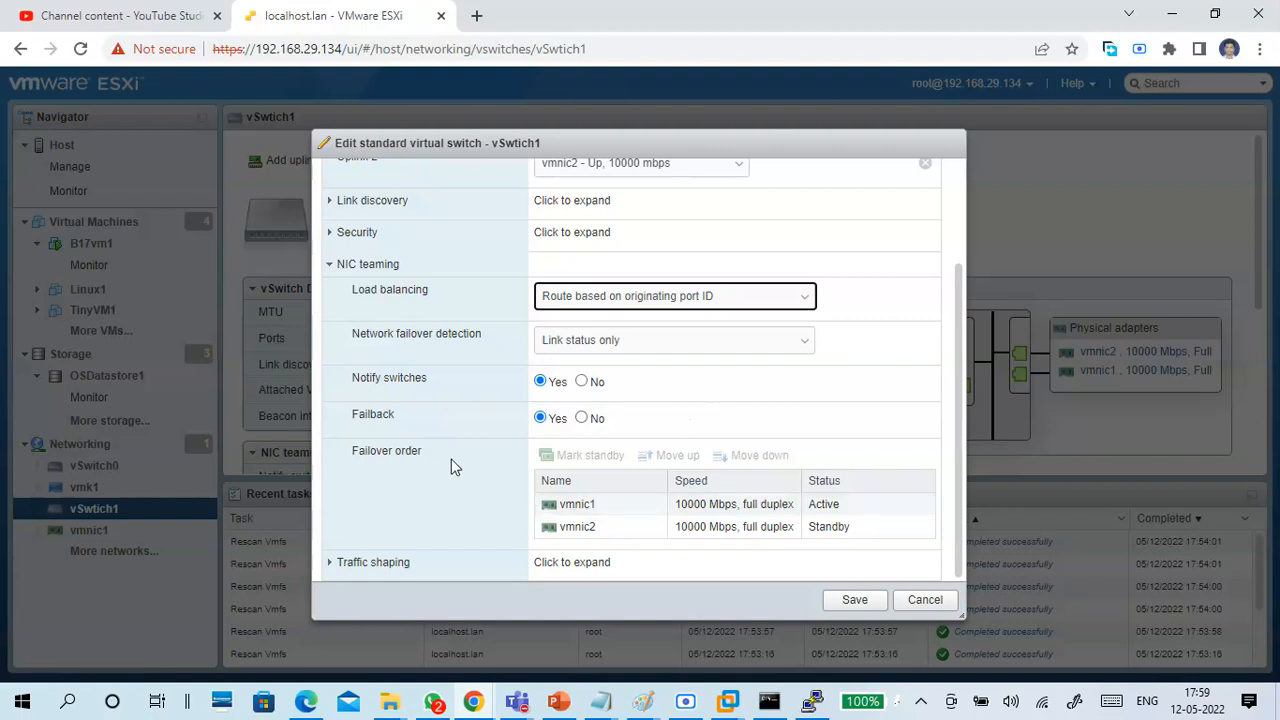
pyautogui.moveTo(434, 460); pyautogui.dragTo(349, 457)
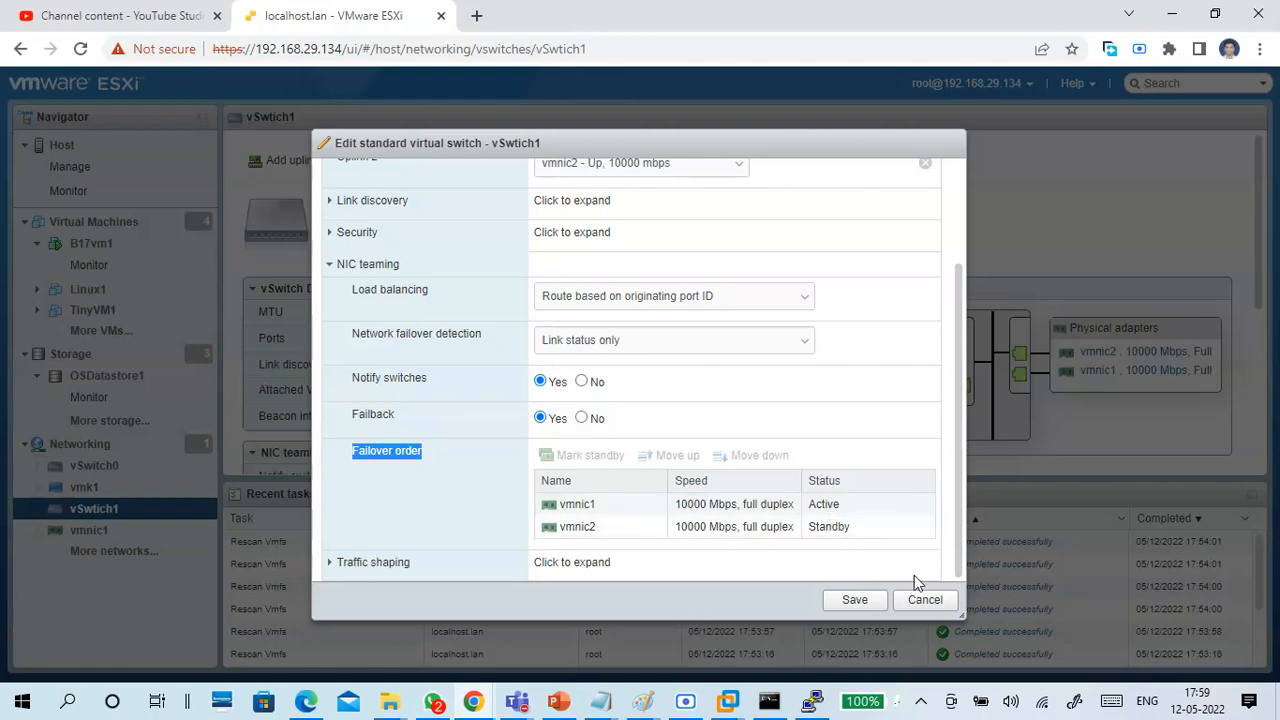
pyautogui.click(945, 602)
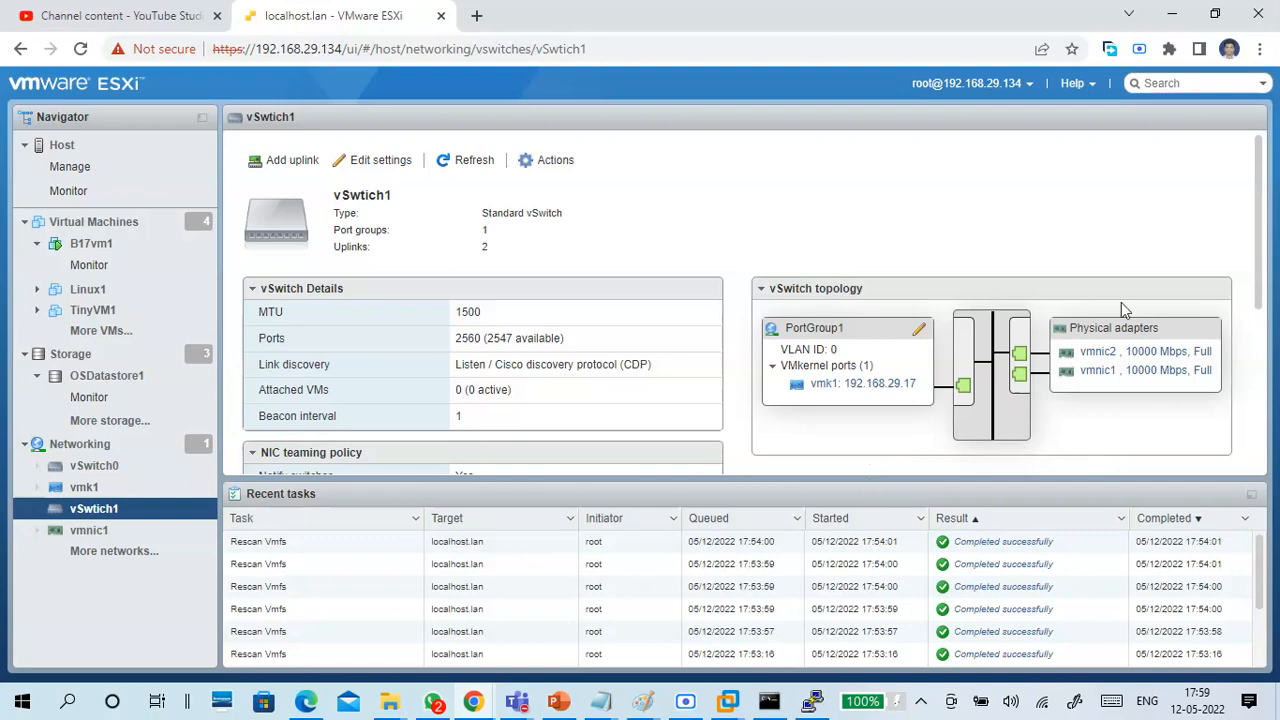
# Open vmnic1 from vSwtich1's topology, examine its adapter details, and return to the host's virtual switches list.
pyautogui.moveTo(1259, 200)
pyautogui.mouseDown()
pyautogui.moveTo(1273, 310)
pyautogui.moveTo(1263, 383)
pyautogui.moveTo(1269, 202)
pyautogui.mouseUp()
pyautogui.click(1093, 371)
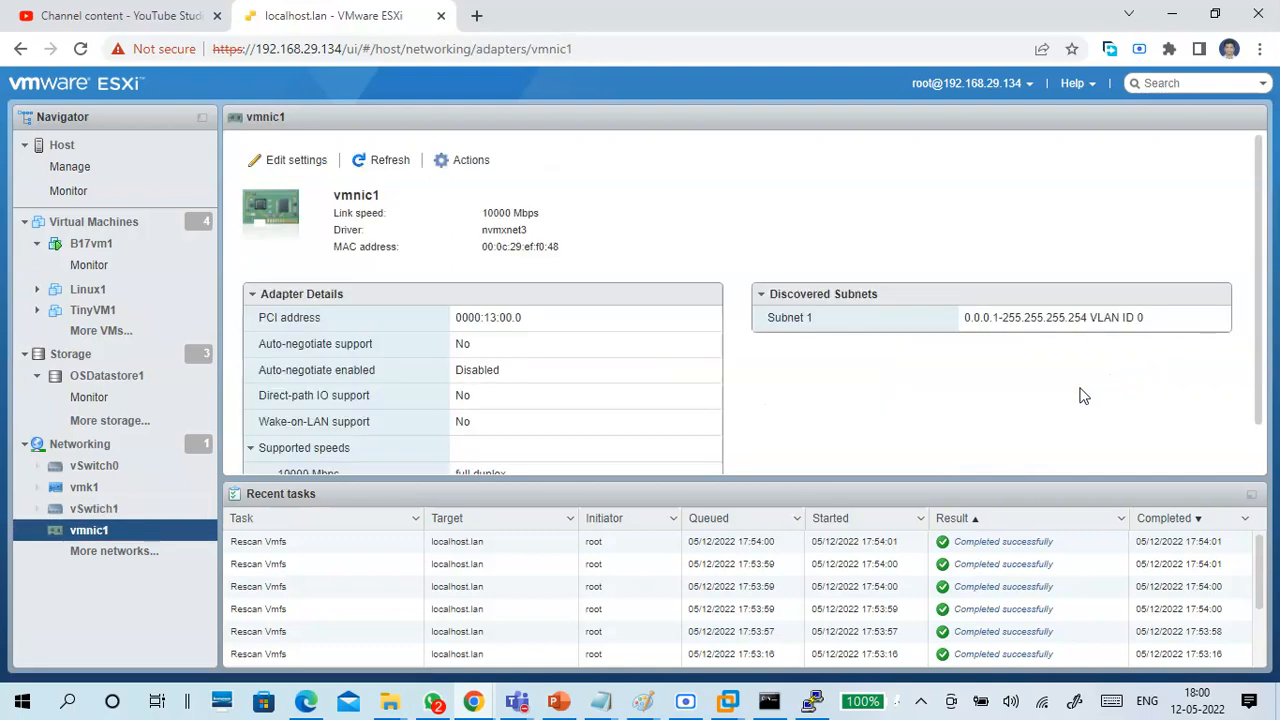
pyautogui.scroll(-1, 975, 395)
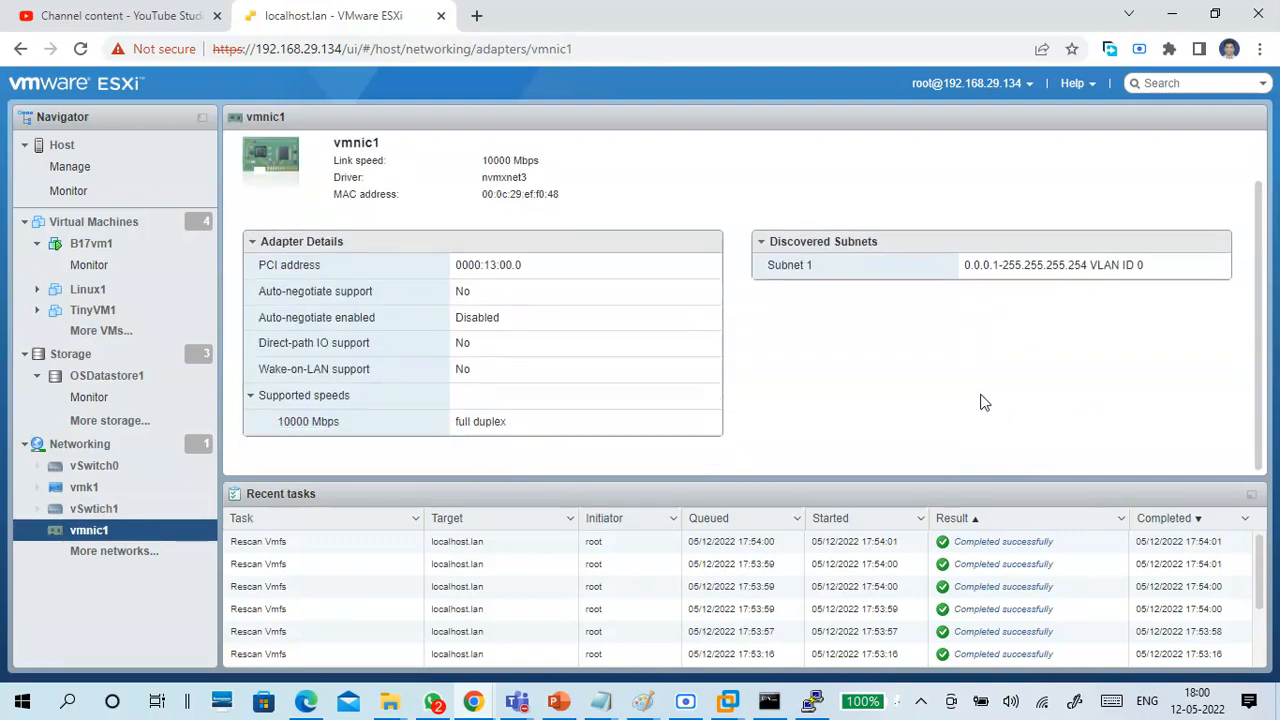
pyautogui.scroll(1, 613, 306)
pyautogui.click(372, 160)
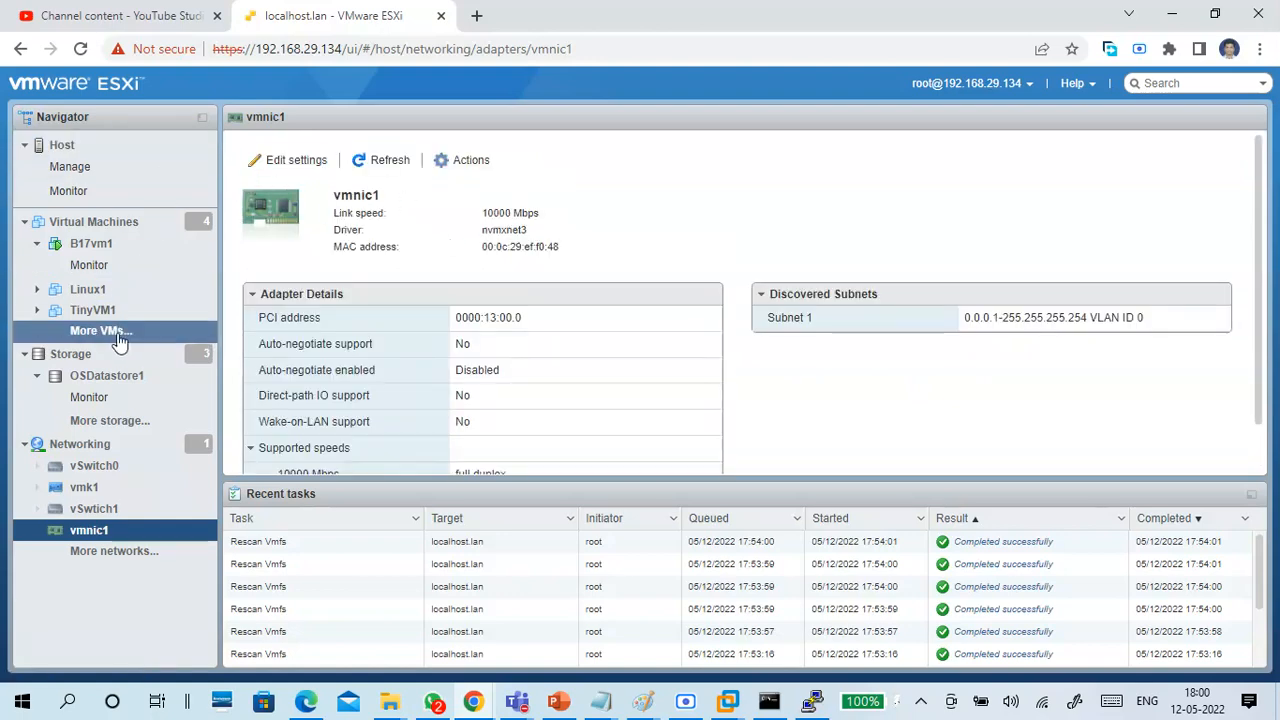
pyautogui.click(95, 447)
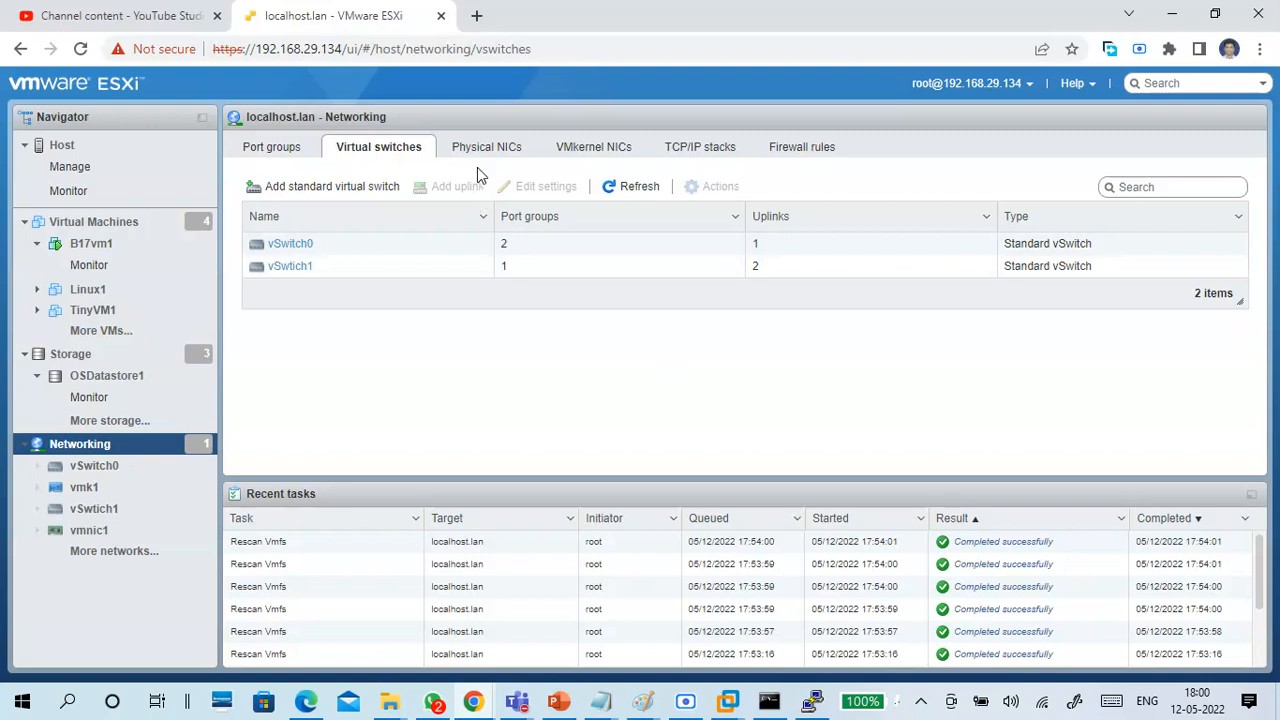
# Start adding a standard virtual switch to check the physical NIC offered as its uplink, and cancel without creating it.
pyautogui.click(316, 190)
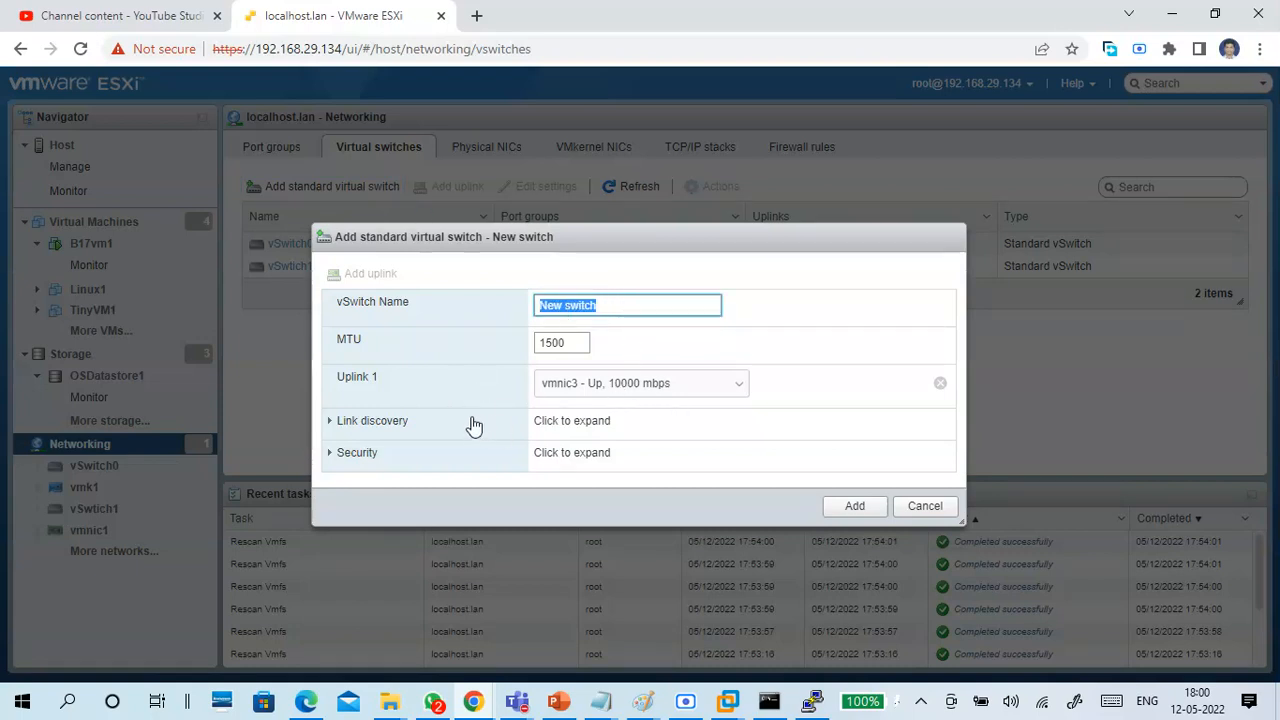
pyautogui.click(717, 400)
pyautogui.click(705, 404)
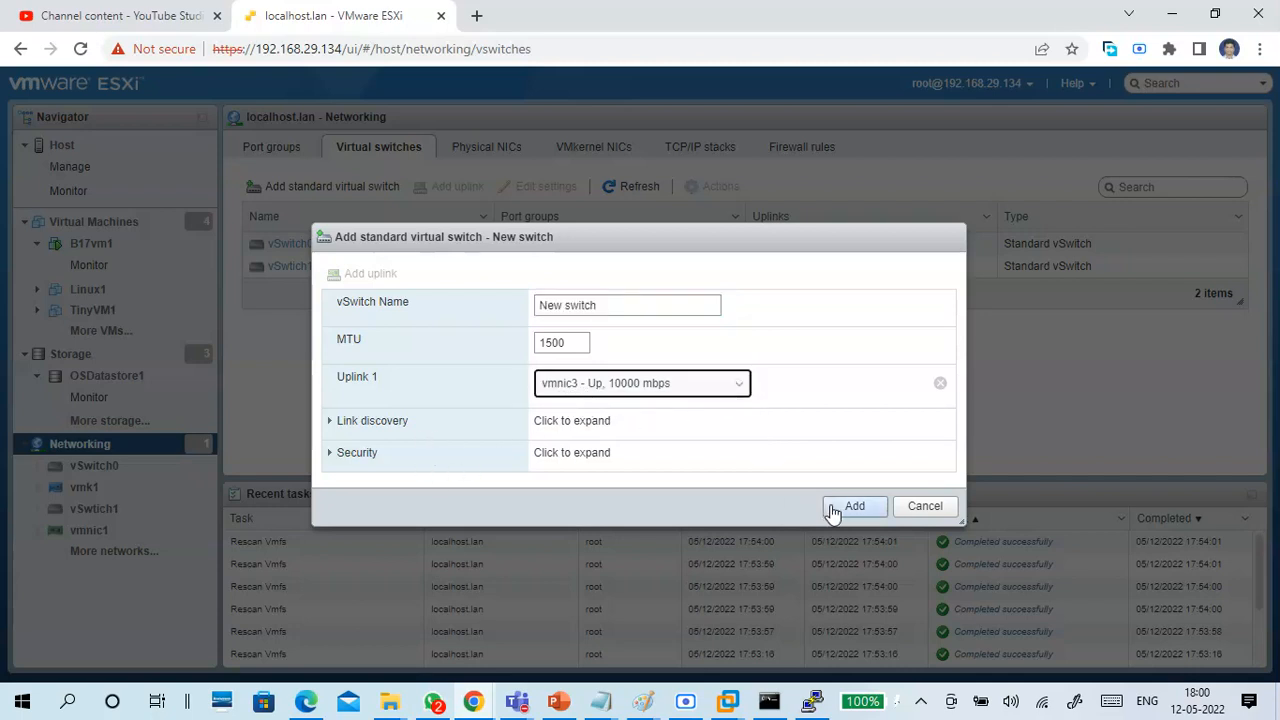
pyautogui.click(927, 508)
# Review the host's physical NICs and its VMkernel NICs with their port groups and services.
pyautogui.click(470, 152)
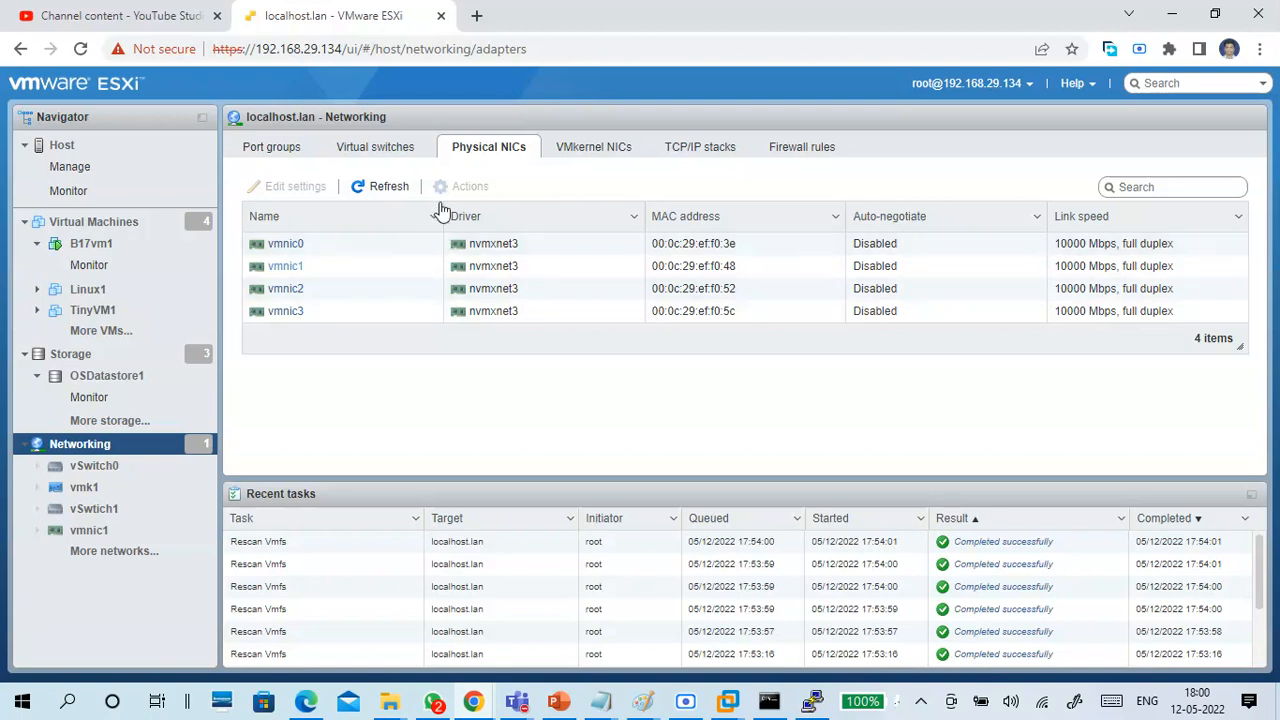
pyautogui.click(626, 151)
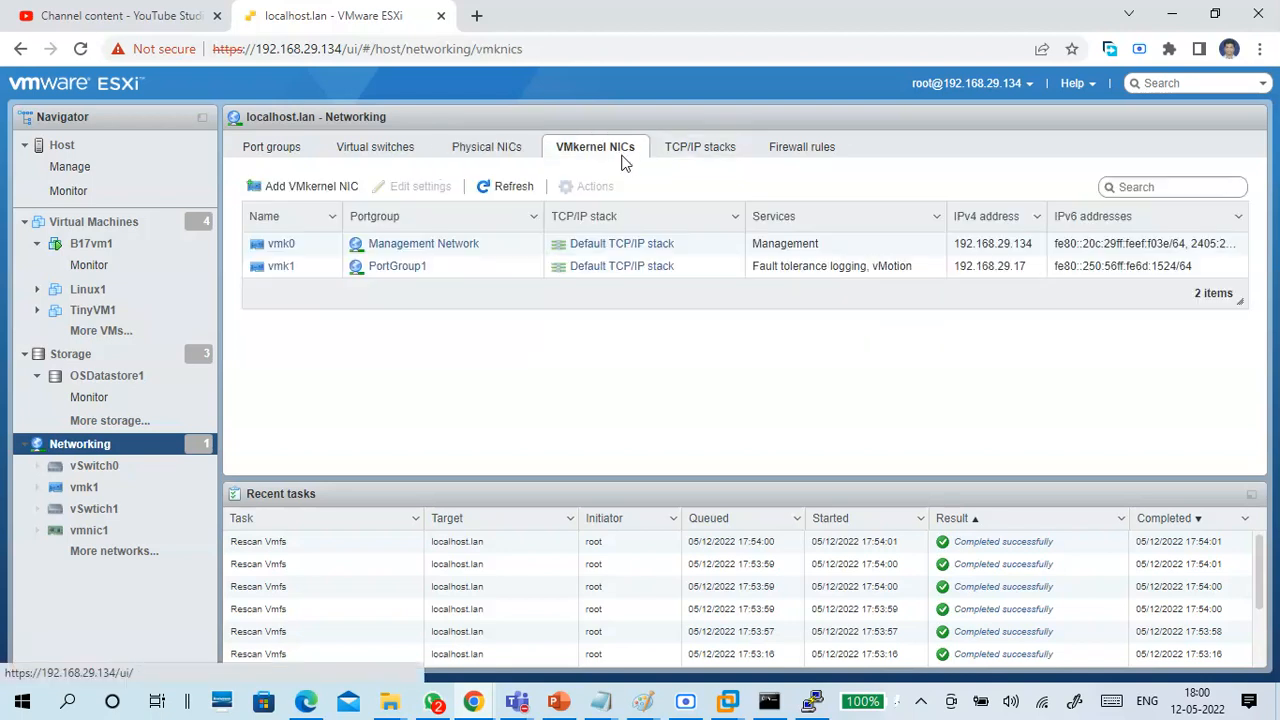
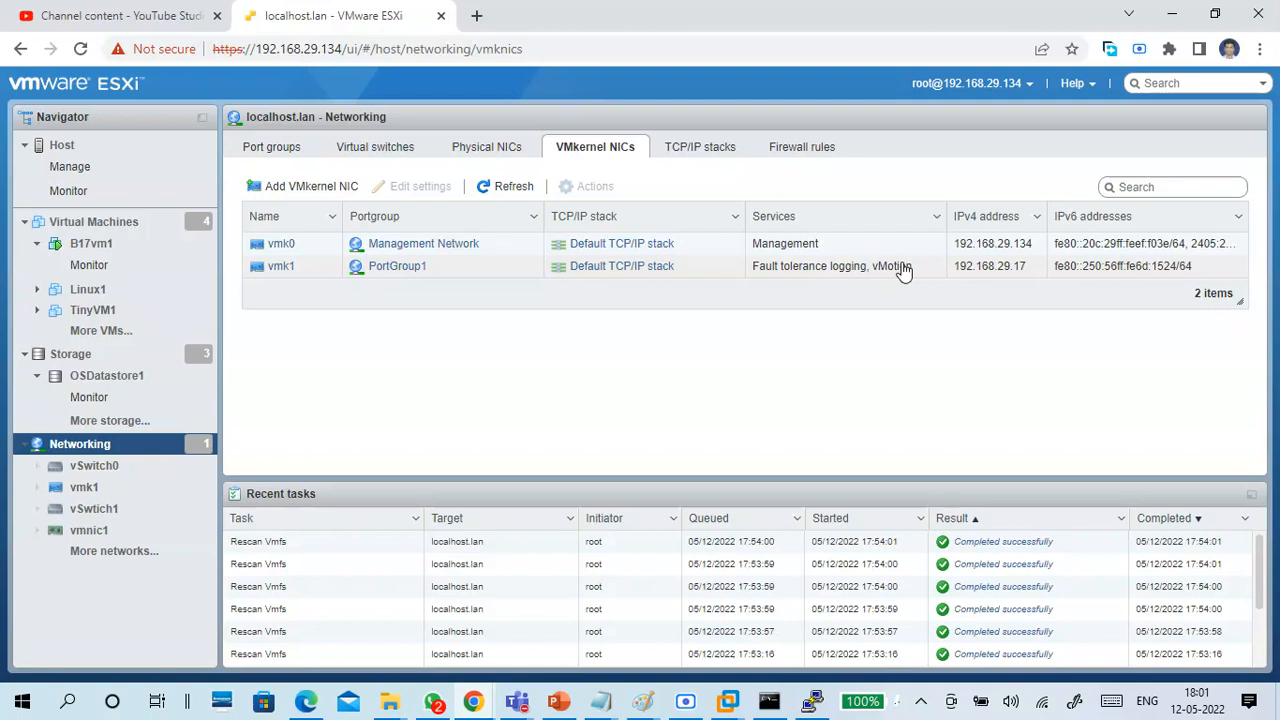
# Start adding a VMkernel NIC with a new port group on vSwtich1 and the vMotion service, and cancel without creating it.
pyautogui.click(337, 196)
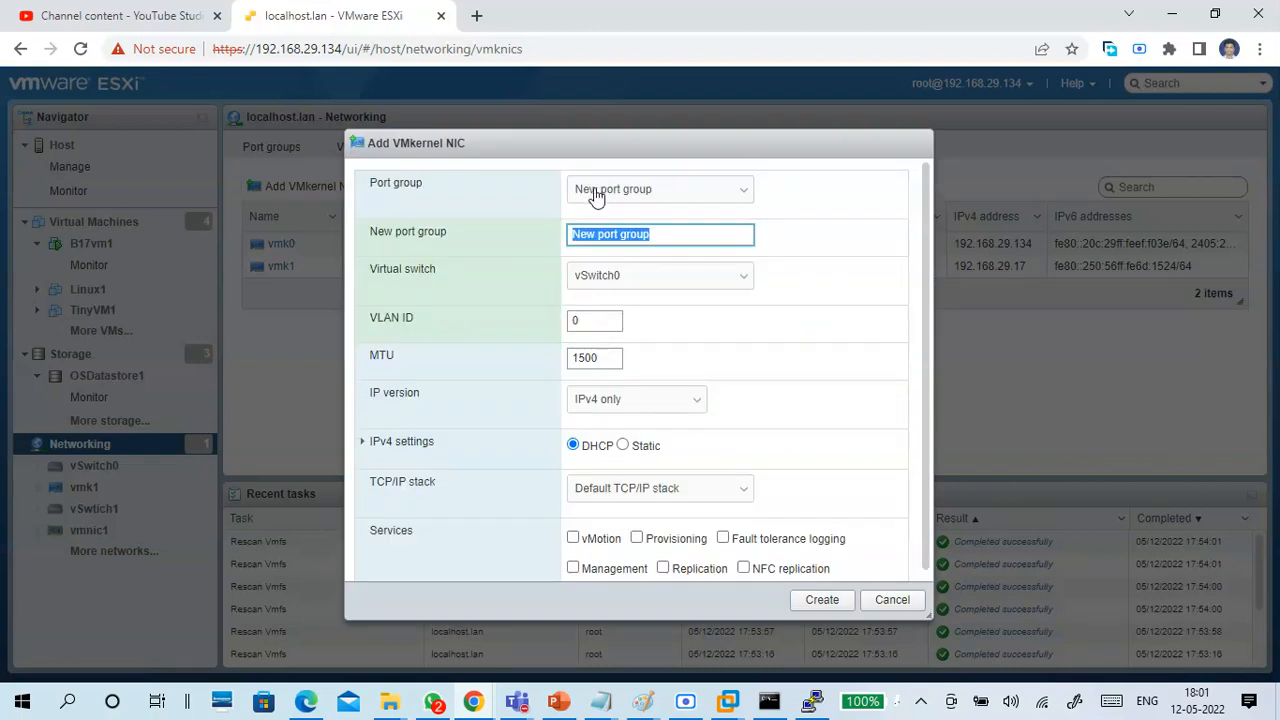
pyautogui.click(680, 197)
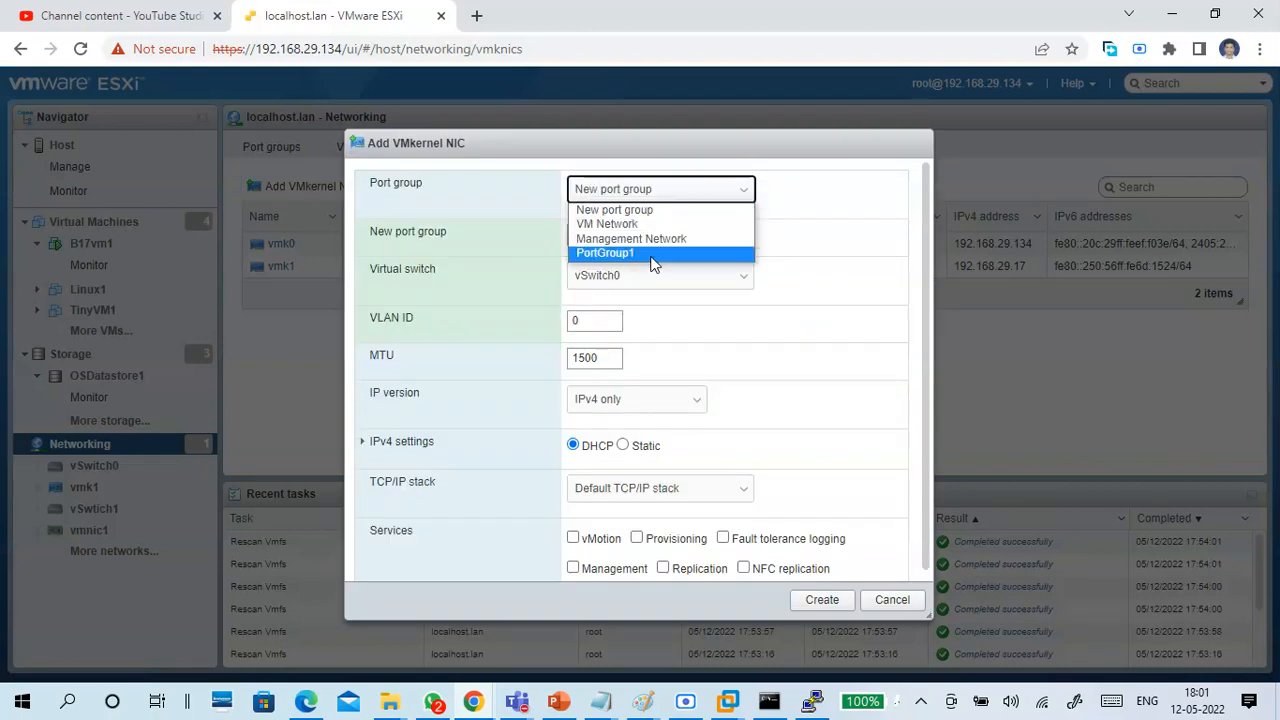
pyautogui.click(658, 210)
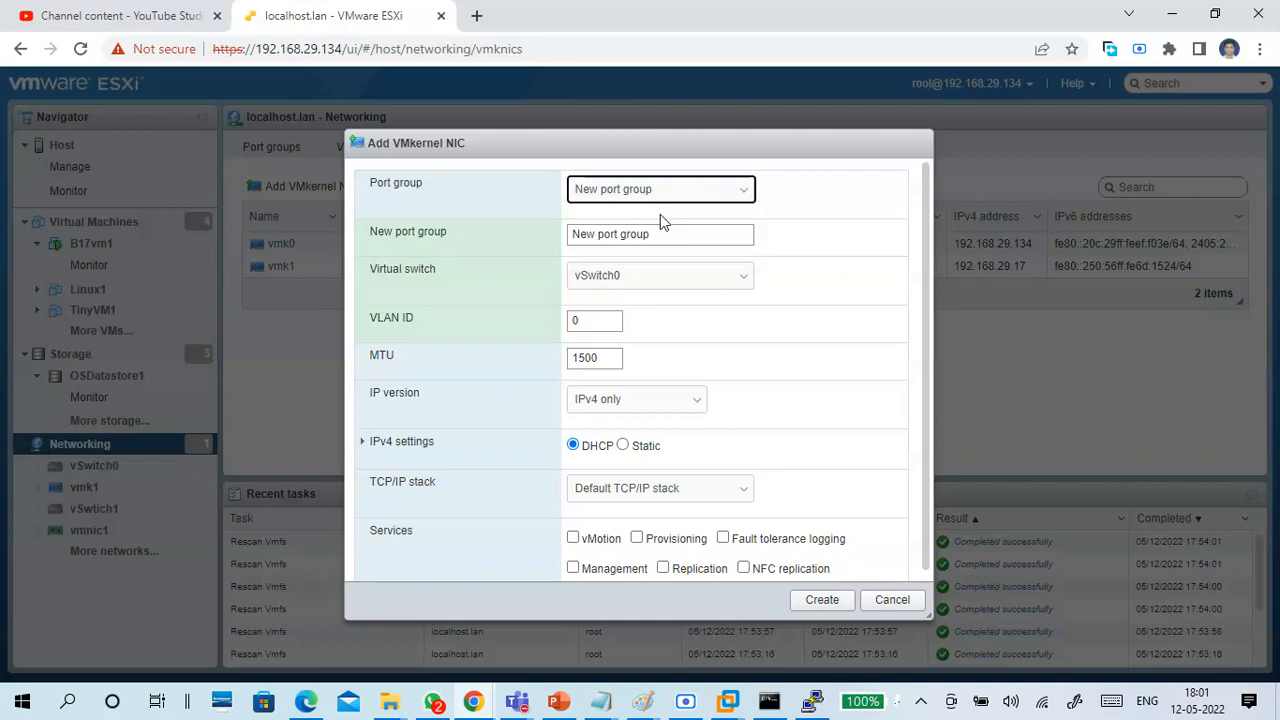
pyautogui.click(657, 234)
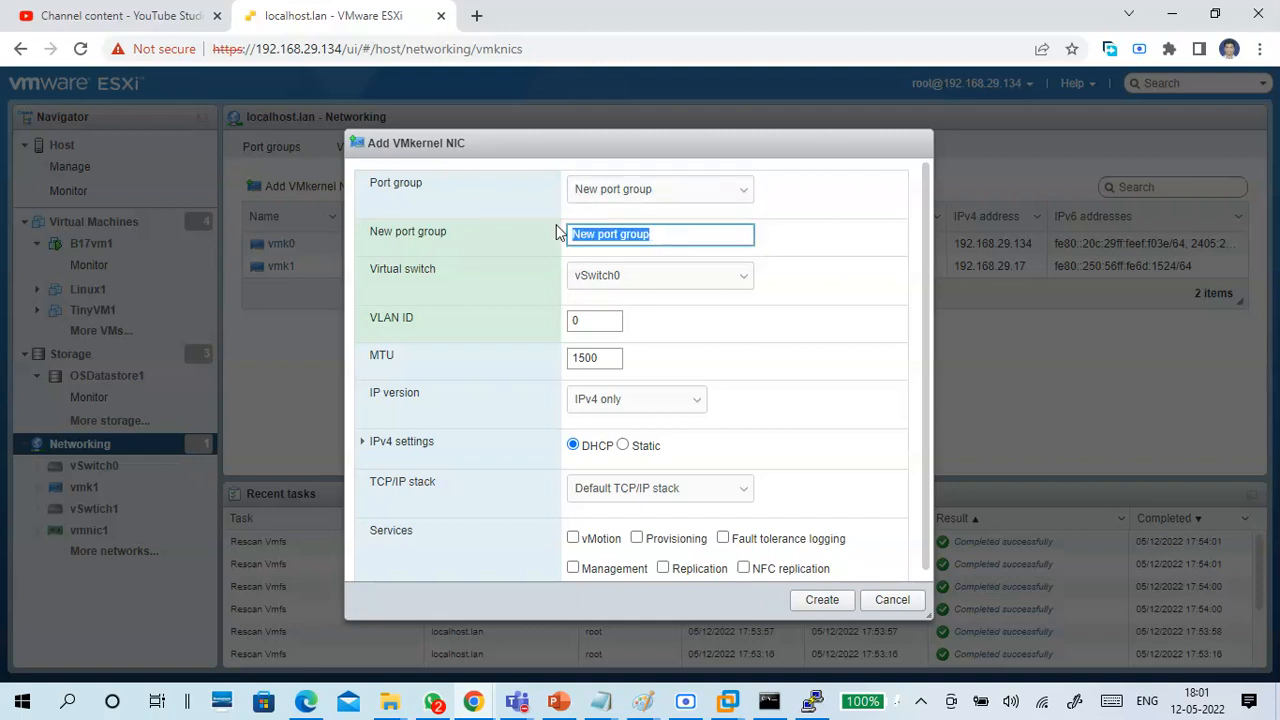
pyautogui.click(666, 280)
pyautogui.click(650, 311)
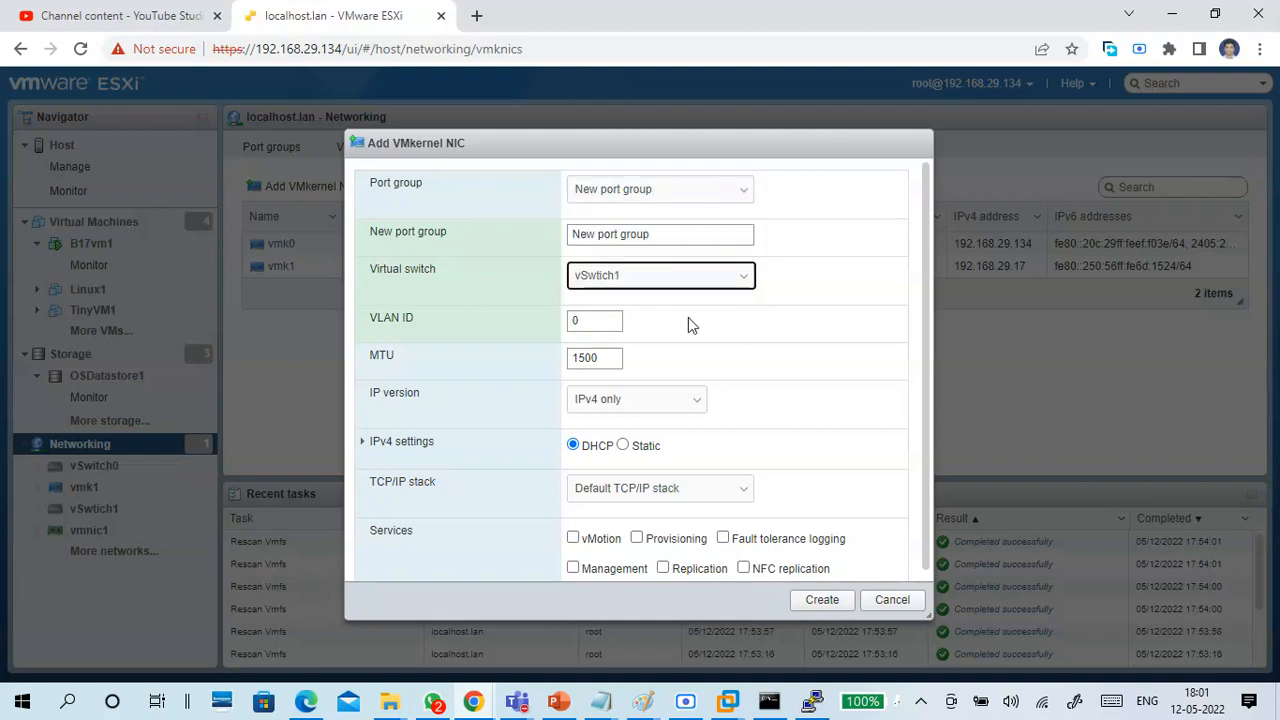
pyautogui.scroll(-1, 757, 455)
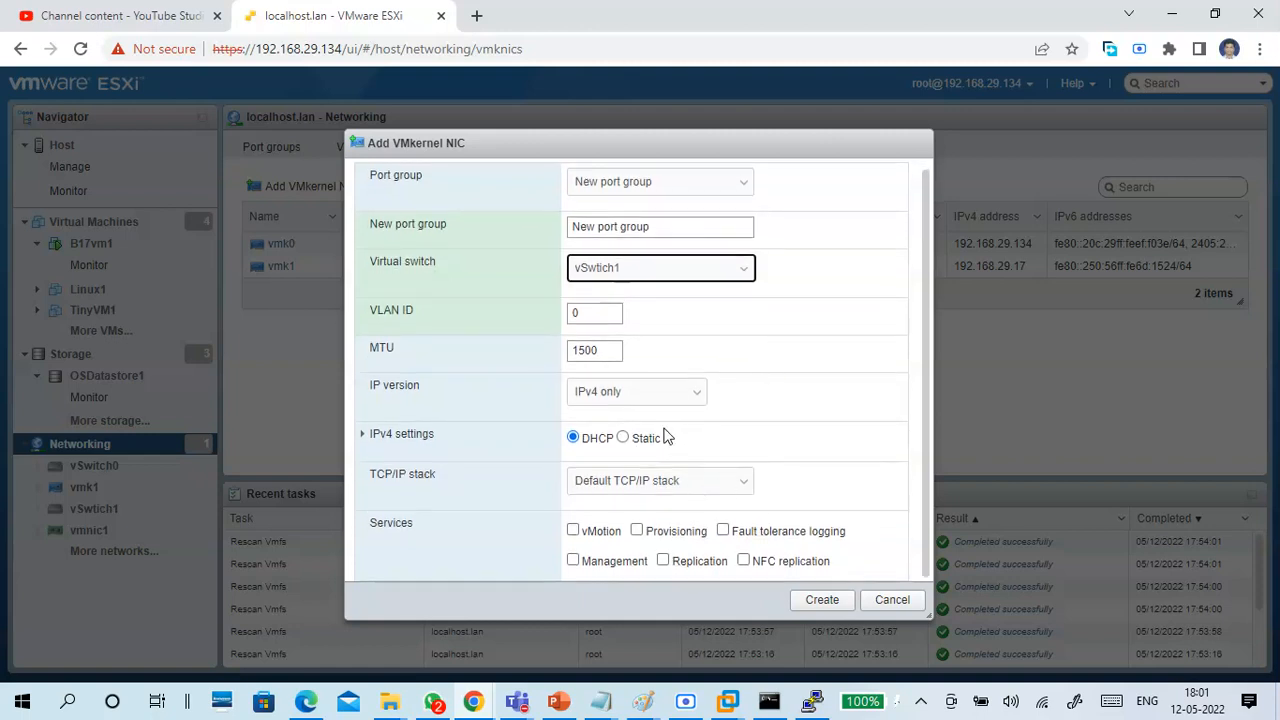
pyautogui.click(599, 536)
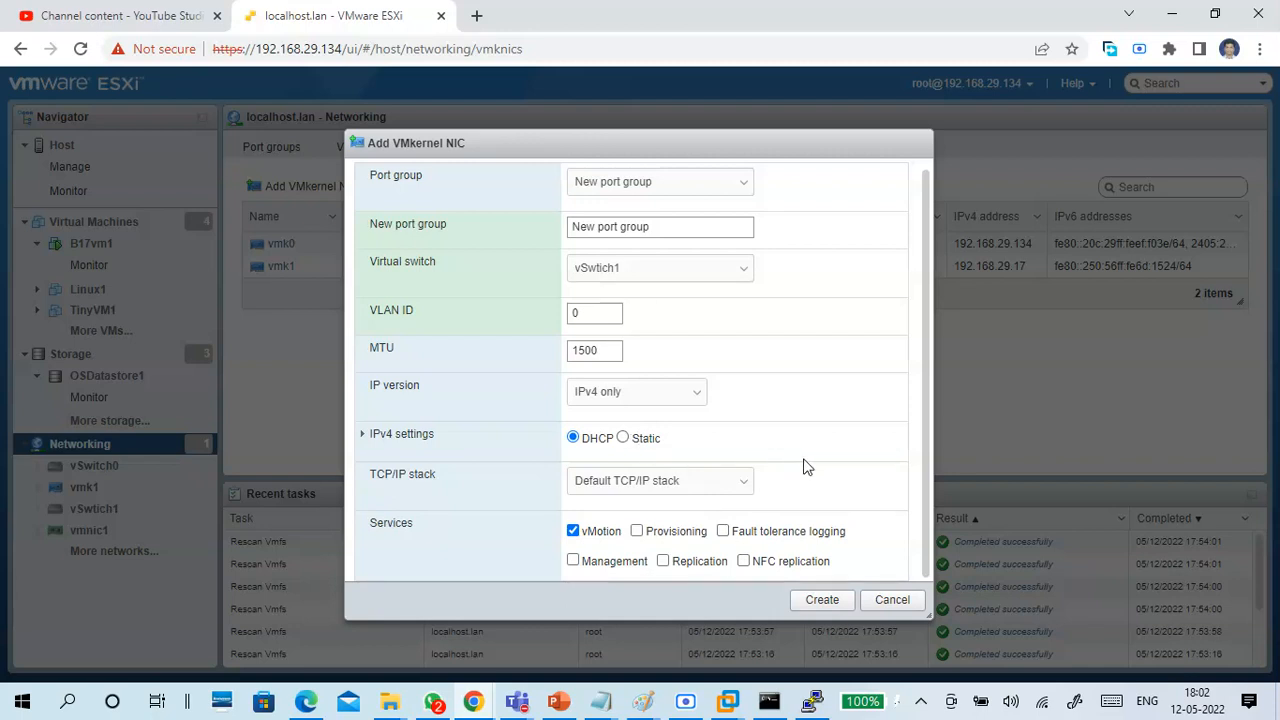
pyautogui.click(892, 602)
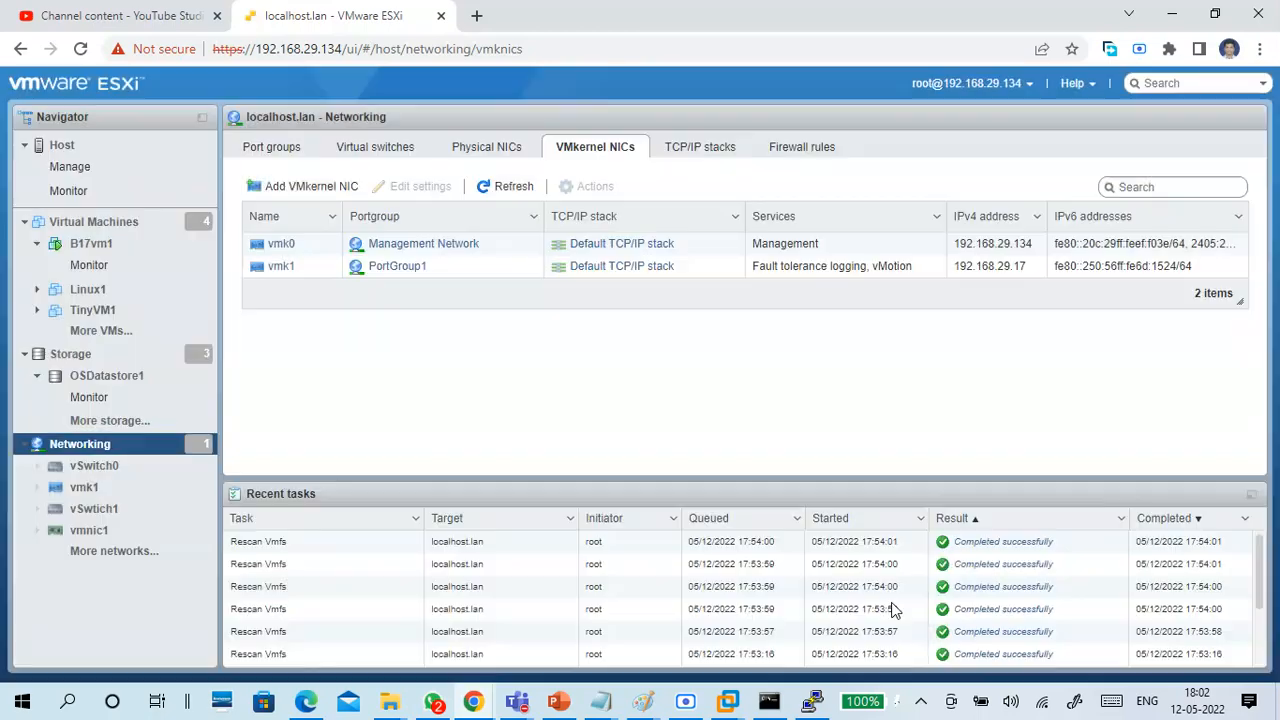
# Review the host's TCP/IP stacks and firewall rules, and return to the list of port groups.
pyautogui.click(712, 156)
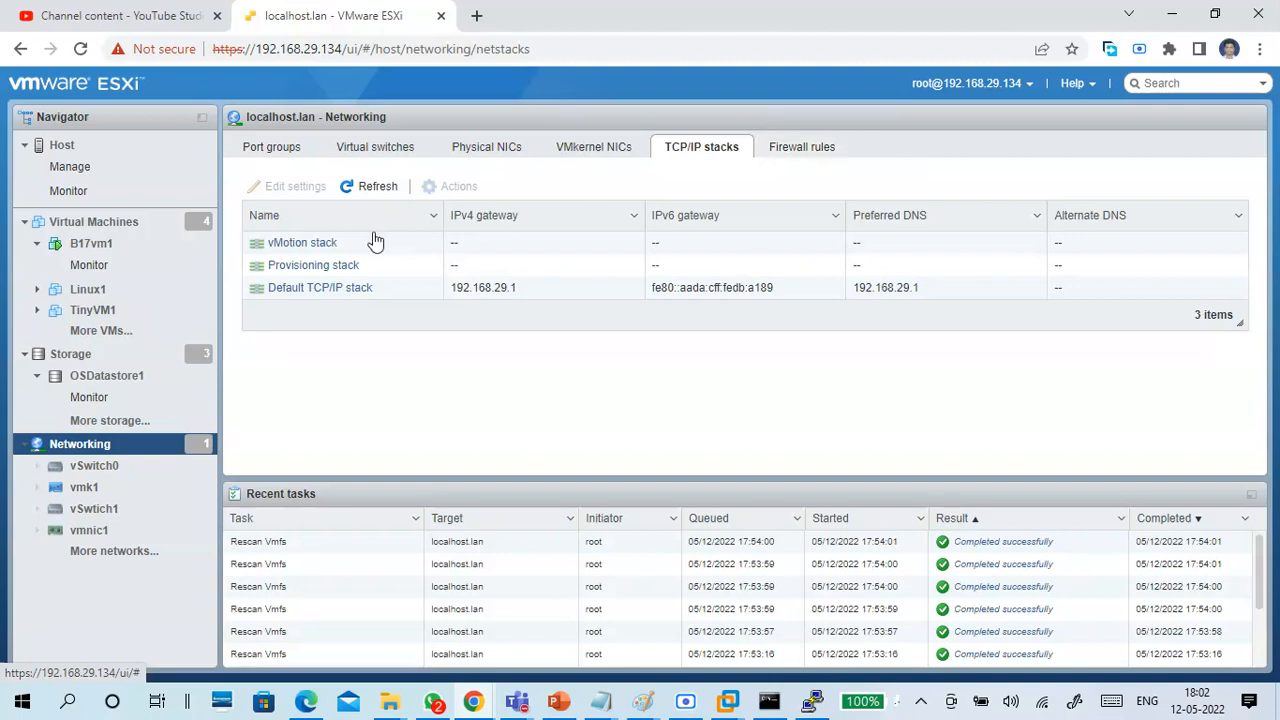
pyautogui.click(813, 150)
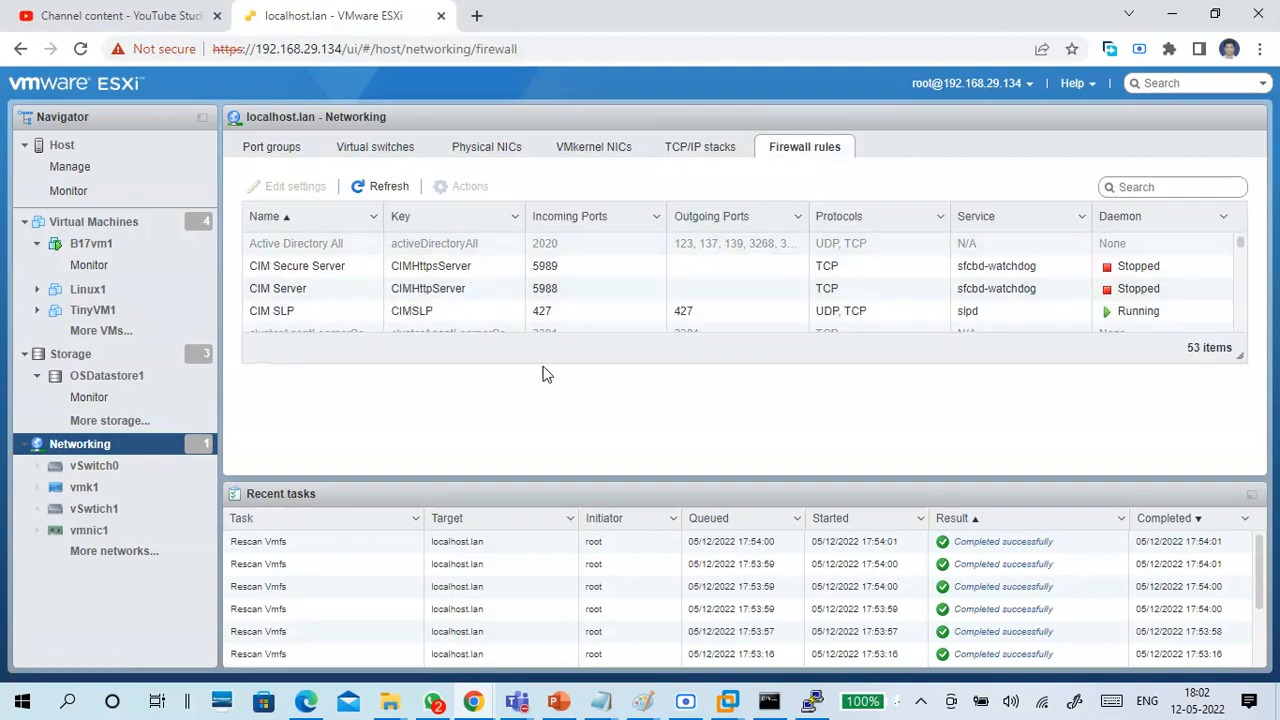
pyautogui.click(362, 152)
pyautogui.click(298, 158)
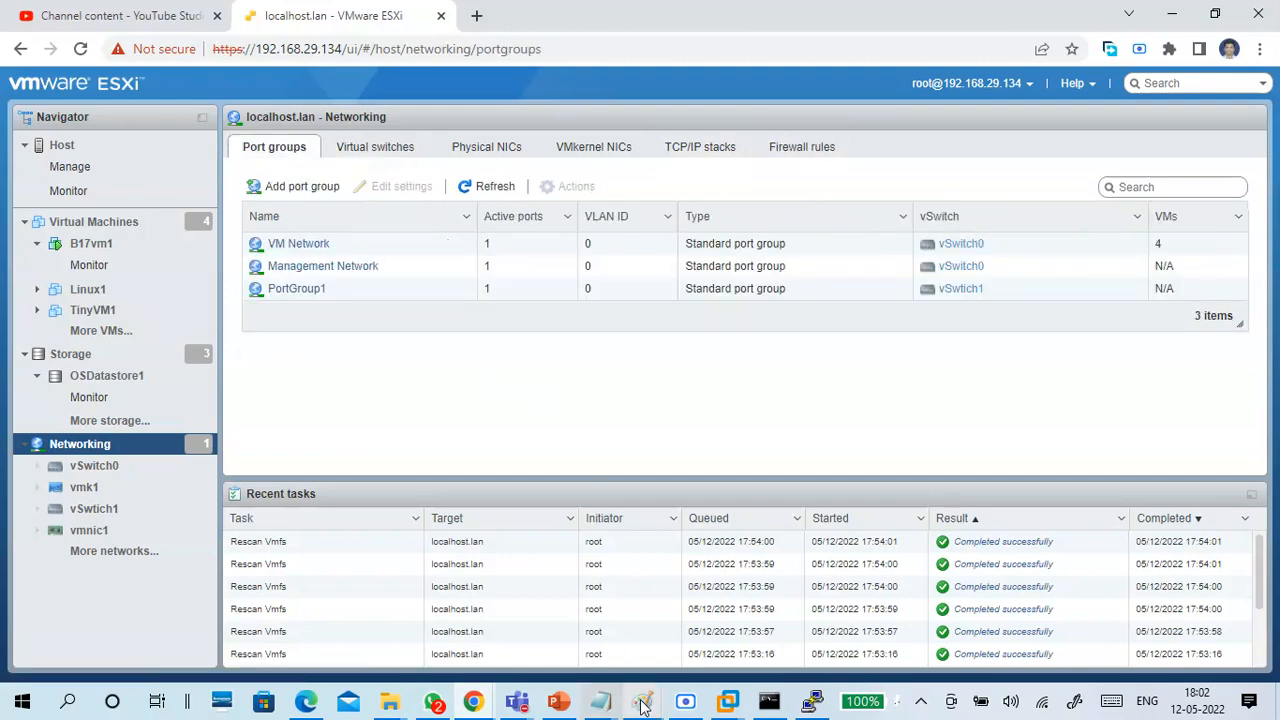
# Switch to the Paint drawing and add four horizontal lines labelled NIC1, NIC2, NIC3 and NIC4 in the empty area beyond the storage sketch.
pyautogui.click(684, 612)
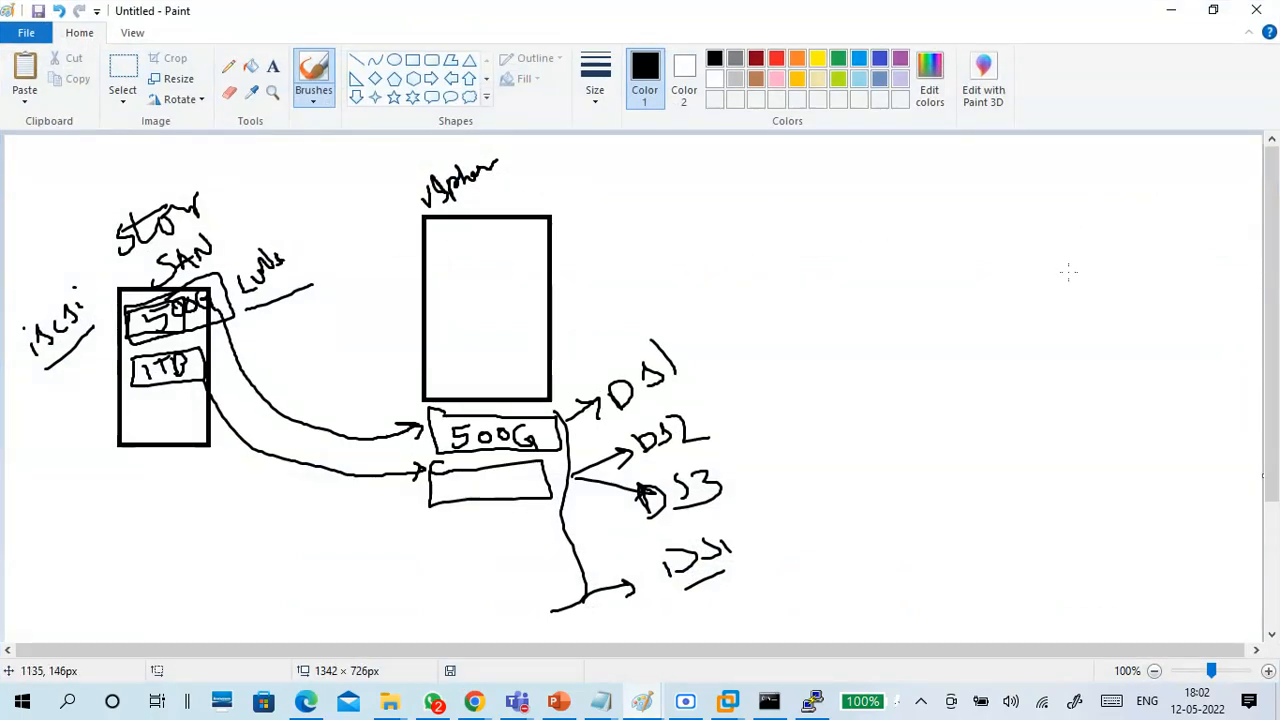
pyautogui.moveTo(1091, 236); pyautogui.dragTo(1191, 233)
pyautogui.moveTo(1098, 282); pyautogui.dragTo(1186, 280)
pyautogui.moveTo(1100, 321); pyautogui.dragTo(1196, 318)
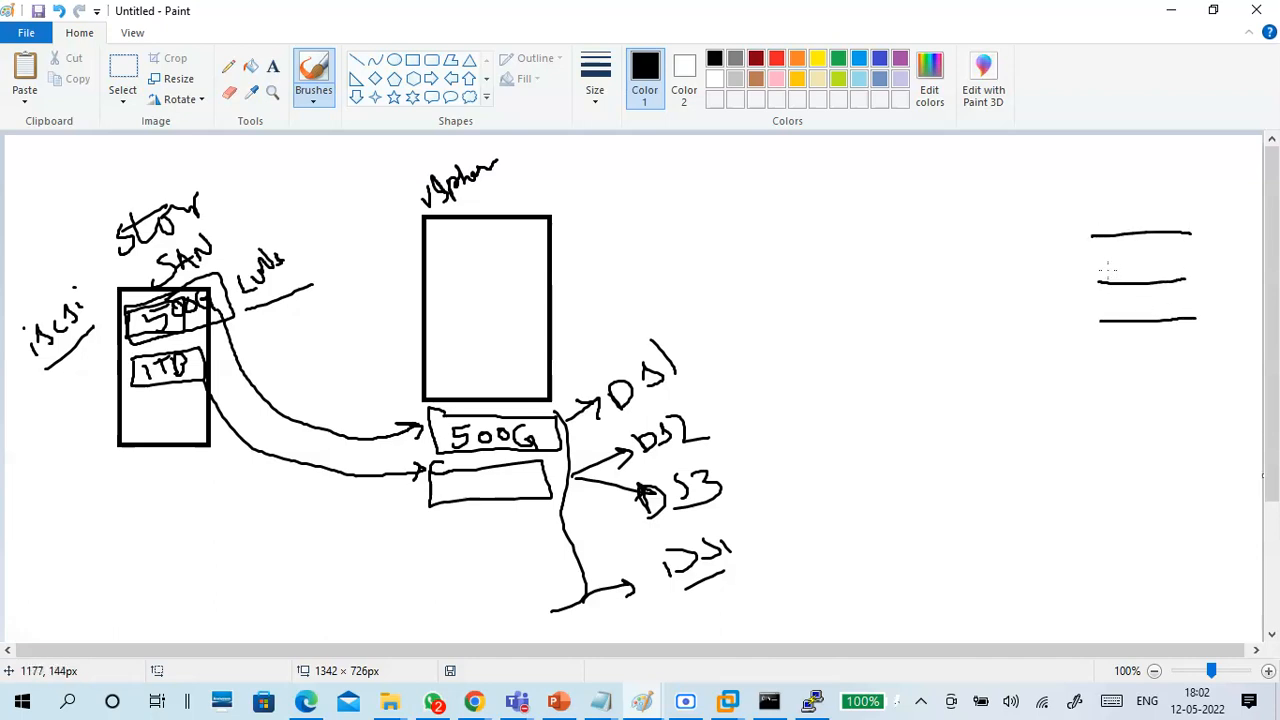
pyautogui.moveTo(1105, 364); pyautogui.dragTo(1211, 357)
pyautogui.moveTo(1127, 230)
pyautogui.mouseDown()
pyautogui.moveTo(1140, 200)
pyautogui.moveTo(1177, 206)
pyautogui.moveTo(1176, 217)
pyautogui.mouseUp()
pyautogui.moveTo(1132, 258)
pyautogui.mouseDown()
pyautogui.moveTo(1137, 276)
pyautogui.moveTo(1157, 258)
pyautogui.mouseUp()
pyautogui.moveTo(1165, 258)
pyautogui.mouseDown()
pyautogui.moveTo(1164, 273)
pyautogui.moveTo(1187, 266)
pyautogui.mouseUp()
pyautogui.moveTo(1149, 312); pyautogui.dragTo(1200, 316)
pyautogui.moveTo(1150, 340)
pyautogui.mouseDown()
pyautogui.moveTo(1161, 356)
pyautogui.moveTo(1170, 343)
pyautogui.moveTo(1236, 344)
pyautogui.mouseUp()
pyautogui.moveTo(1231, 329); pyautogui.dragTo(1232, 355)
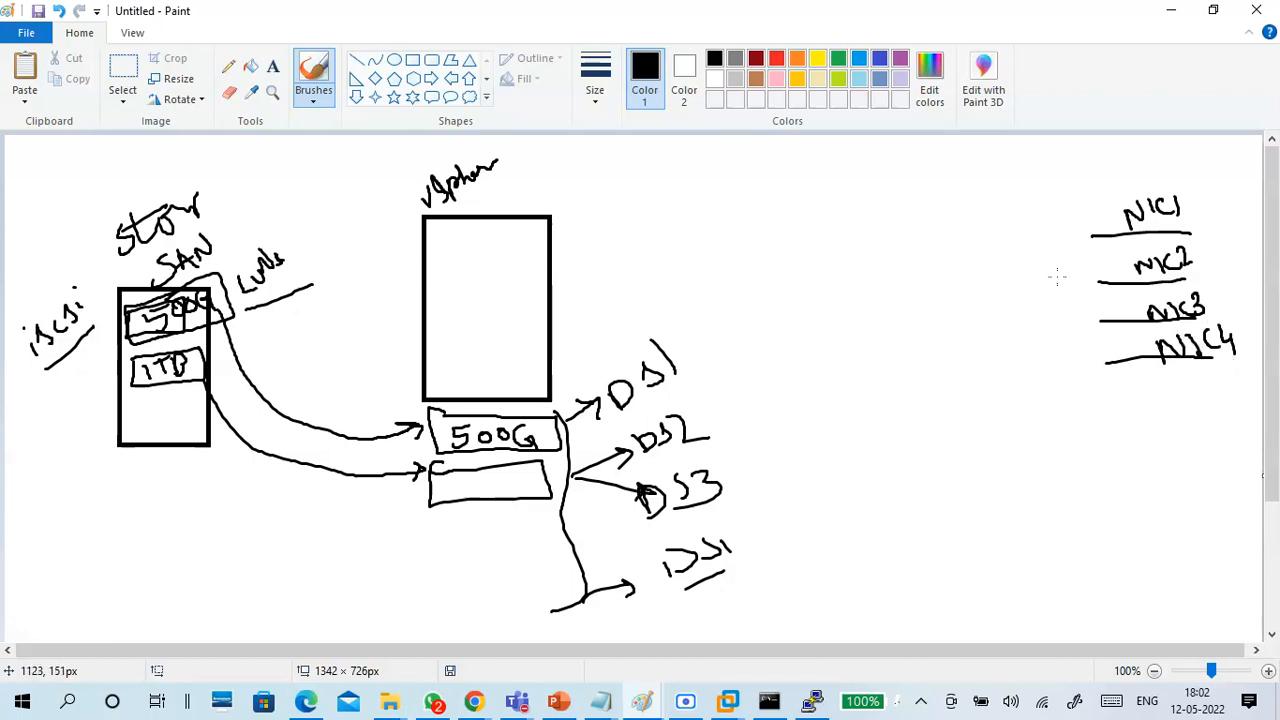
# Draw a rectangle about 118 × 43 px beside the NIC lines and return to the brush.
pyautogui.click(431, 60)
pyautogui.moveTo(920, 224); pyautogui.dragTo(994, 257)
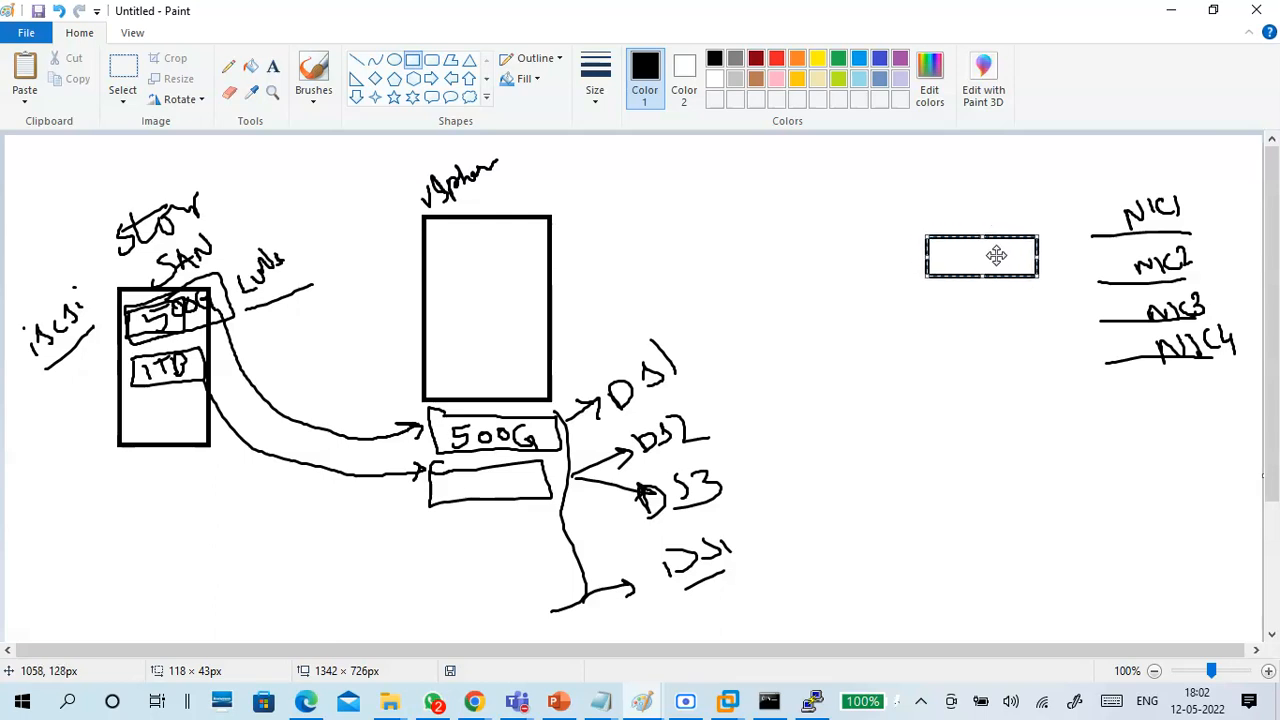
pyautogui.click(310, 100)
pyautogui.click(222, 135)
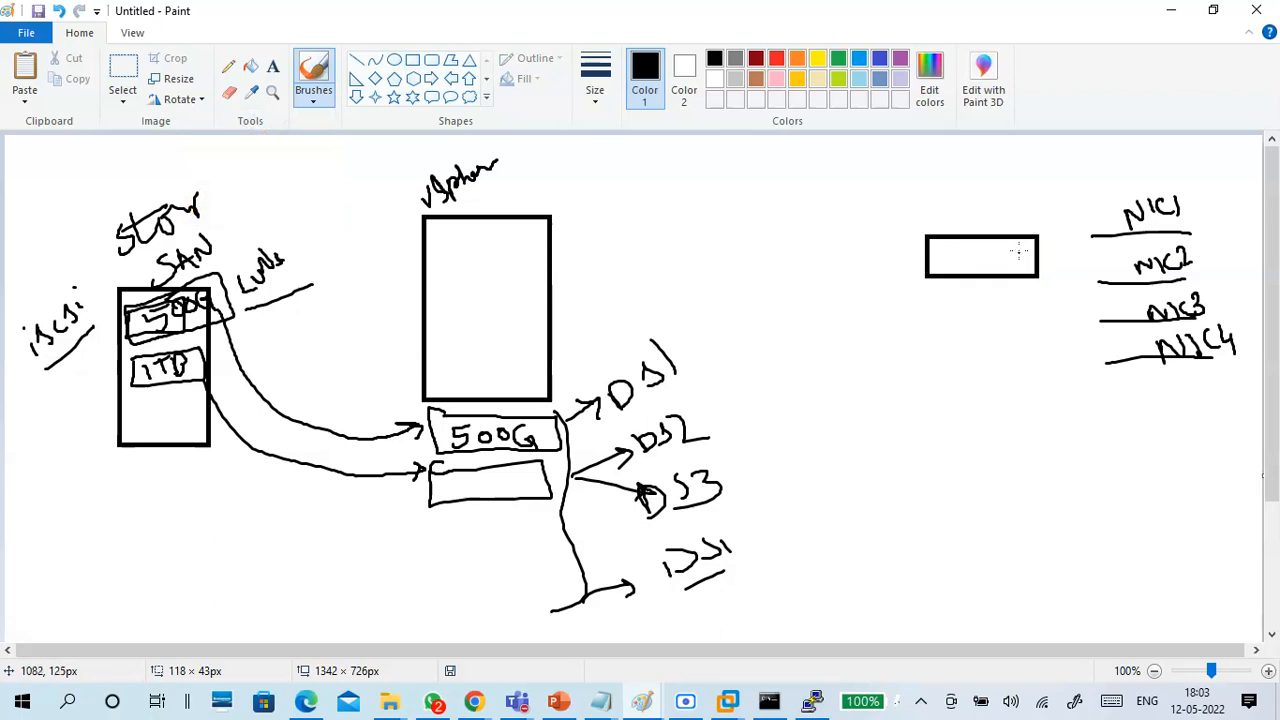
# Connect the rectangle to all four NIC lines, label it "vSwitch", and mark the lines with the note "NIC team".
pyautogui.moveTo(1020, 250); pyautogui.dragTo(1110, 235)
pyautogui.moveTo(1025, 262); pyautogui.dragTo(1091, 281)
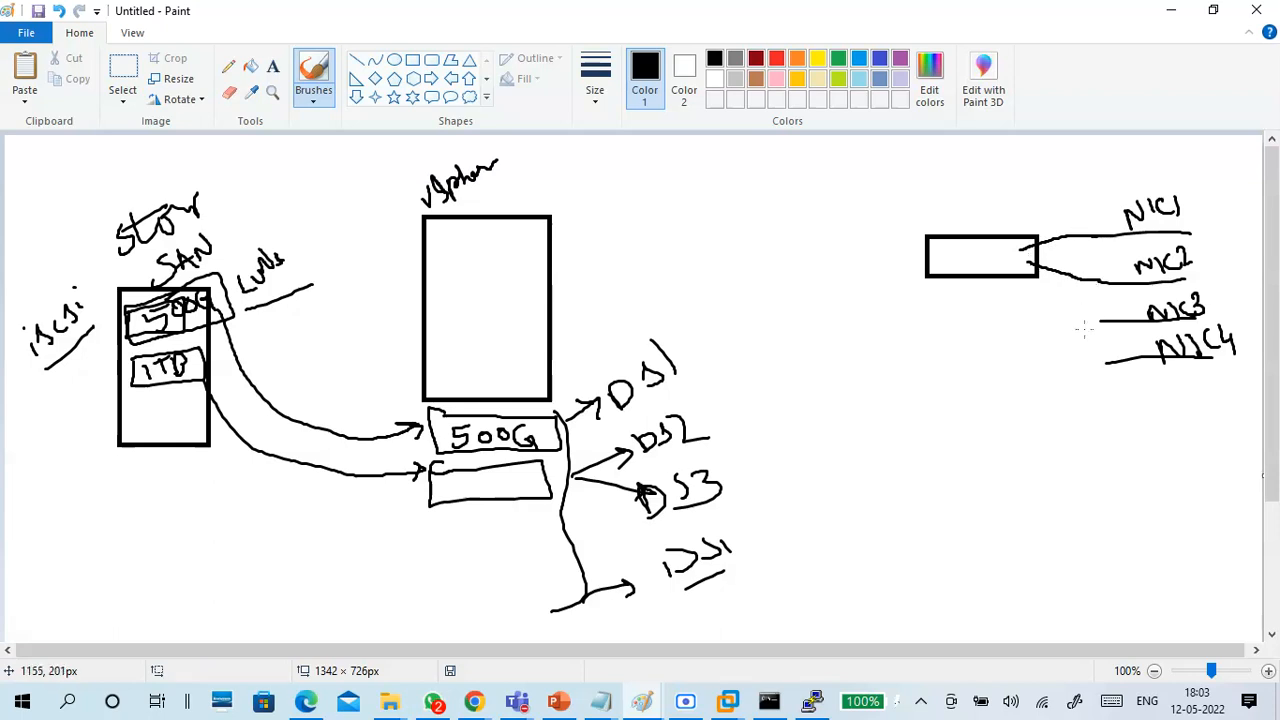
pyautogui.moveTo(1024, 266)
pyautogui.mouseDown()
pyautogui.moveTo(1050, 298)
pyautogui.moveTo(1104, 321)
pyautogui.mouseUp()
pyautogui.moveTo(1000, 266)
pyautogui.mouseDown()
pyautogui.moveTo(1060, 340)
pyautogui.moveTo(1108, 364)
pyautogui.mouseUp()
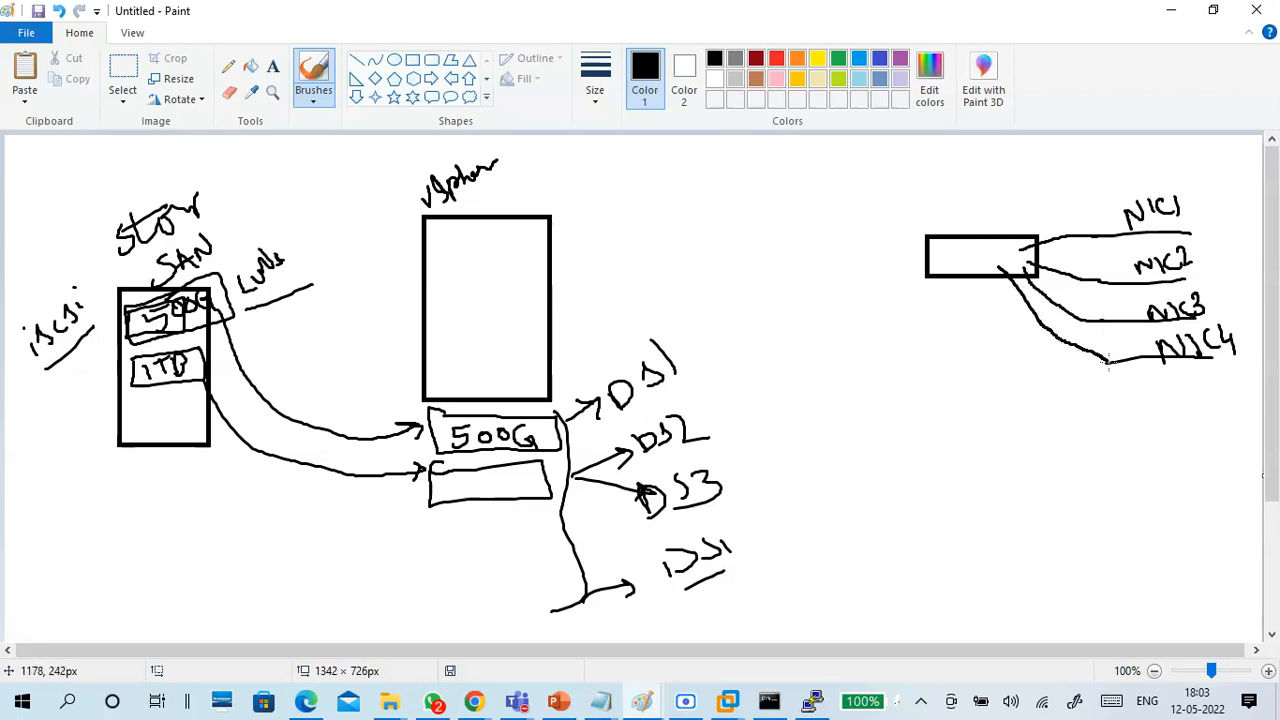
pyautogui.moveTo(919, 212)
pyautogui.mouseDown()
pyautogui.moveTo(926, 222)
pyautogui.moveTo(933, 207)
pyautogui.moveTo(1002, 190)
pyautogui.moveTo(1047, 212)
pyautogui.moveTo(1086, 153)
pyautogui.moveTo(1136, 141)
pyautogui.mouseUp()
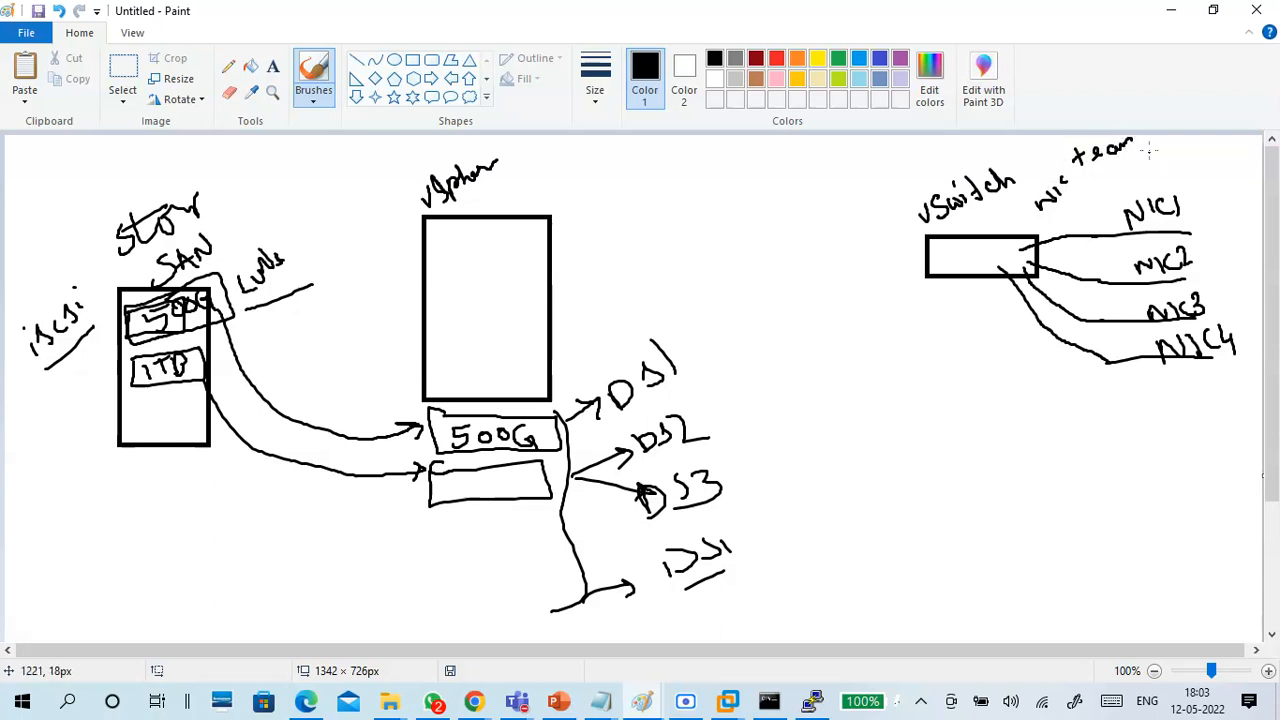
pyautogui.moveTo(1066, 229); pyautogui.dragTo(1118, 152)
# Handwrite "fail over" below the NIC lines, undoing the first attempt's strokes and rewriting them more clearly.
pyautogui.moveTo(1006, 384)
pyautogui.mouseDown()
pyautogui.moveTo(1036, 462)
pyautogui.moveTo(1024, 468)
pyautogui.mouseUp()
pyautogui.moveTo(1012, 448); pyautogui.dragTo(1040, 430)
pyautogui.moveTo(1046, 436)
pyautogui.mouseDown()
pyautogui.moveTo(1088, 428)
pyautogui.moveTo(1100, 408)
pyautogui.moveTo(1121, 423)
pyautogui.moveTo(1166, 406)
pyautogui.moveTo(1198, 428)
pyautogui.mouseUp()
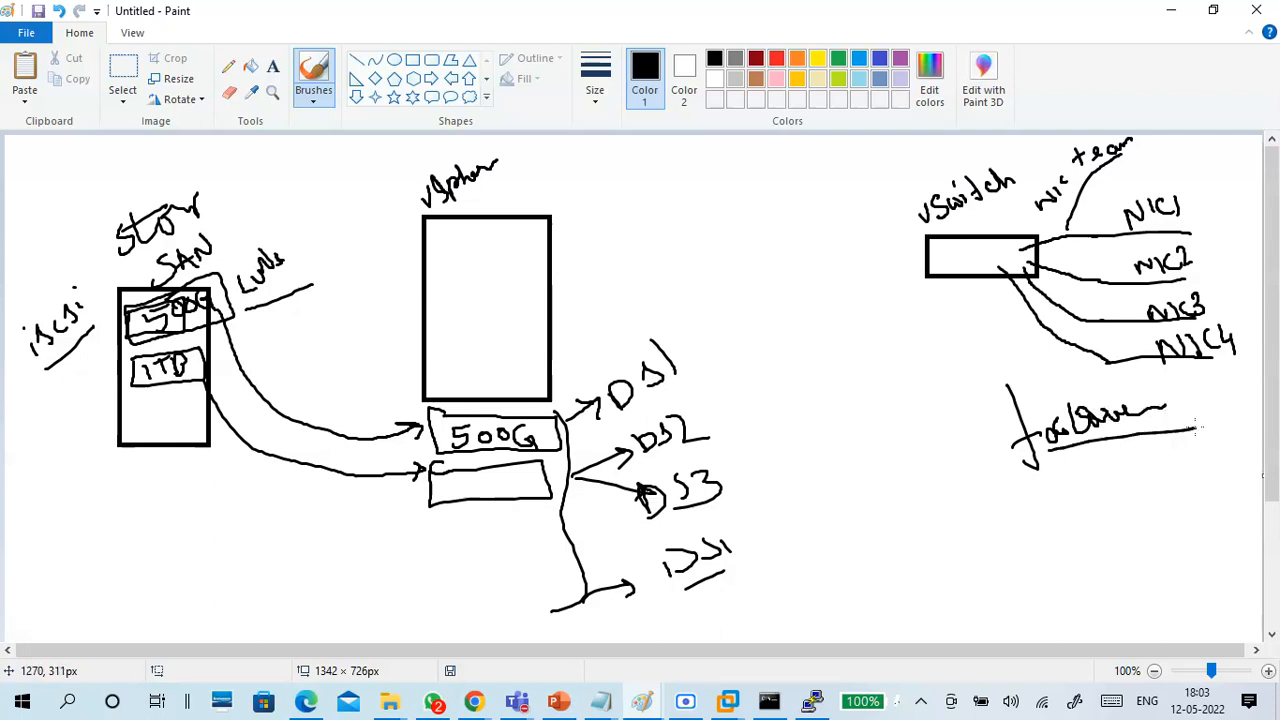
pyautogui.moveTo(1030, 500); pyautogui.dragTo(1044, 522)
pyautogui.hotkey('ctrl', 'z')
pyautogui.hotkey('ctrl', 'z')
pyautogui.hotkey('ctrl', 'z')
pyautogui.hotkey('ctrl', 'z')
pyautogui.hotkey('ctrl', 'z')
pyautogui.hotkey('ctrl', 'z')
pyautogui.hotkey('ctrl', 'z')
pyautogui.hotkey('ctrl', 'z')
pyautogui.hotkey('ctrl', 'z')
pyautogui.hotkey('ctrl', 'z')
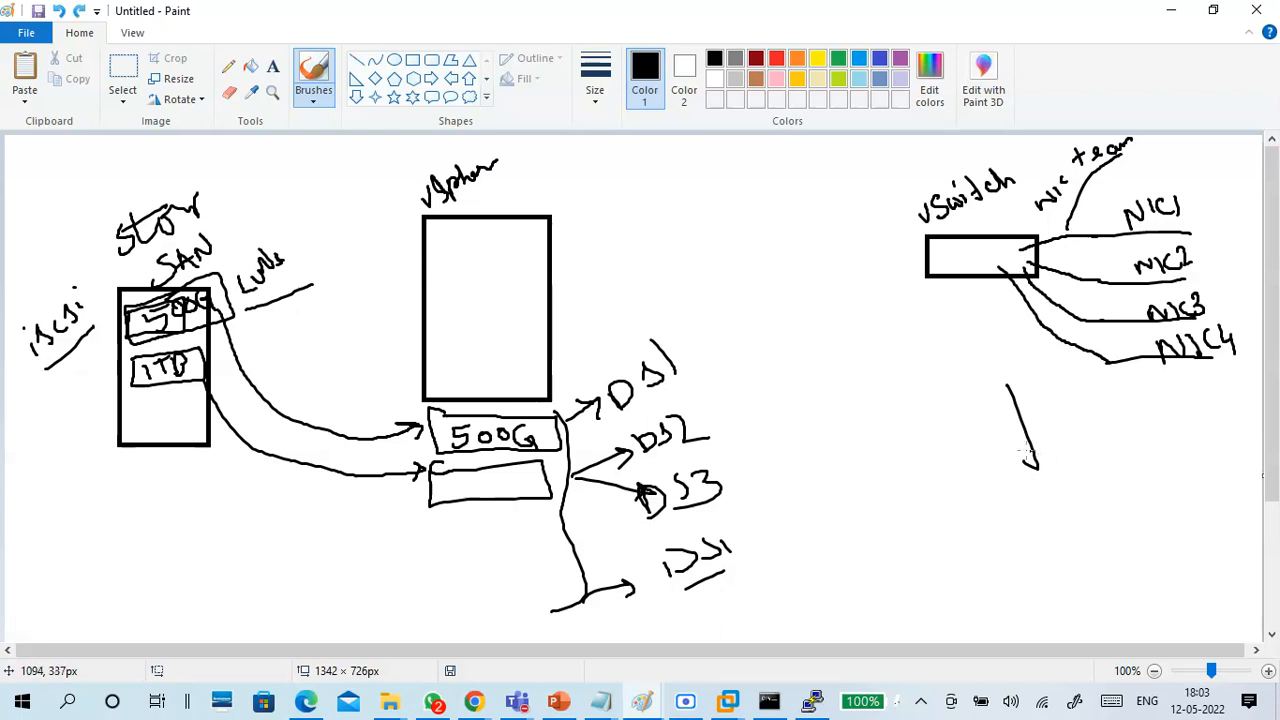
pyautogui.moveTo(1046, 438)
pyautogui.mouseDown()
pyautogui.moveTo(1082, 442)
pyautogui.moveTo(1115, 414)
pyautogui.moveTo(1188, 402)
pyautogui.mouseUp()
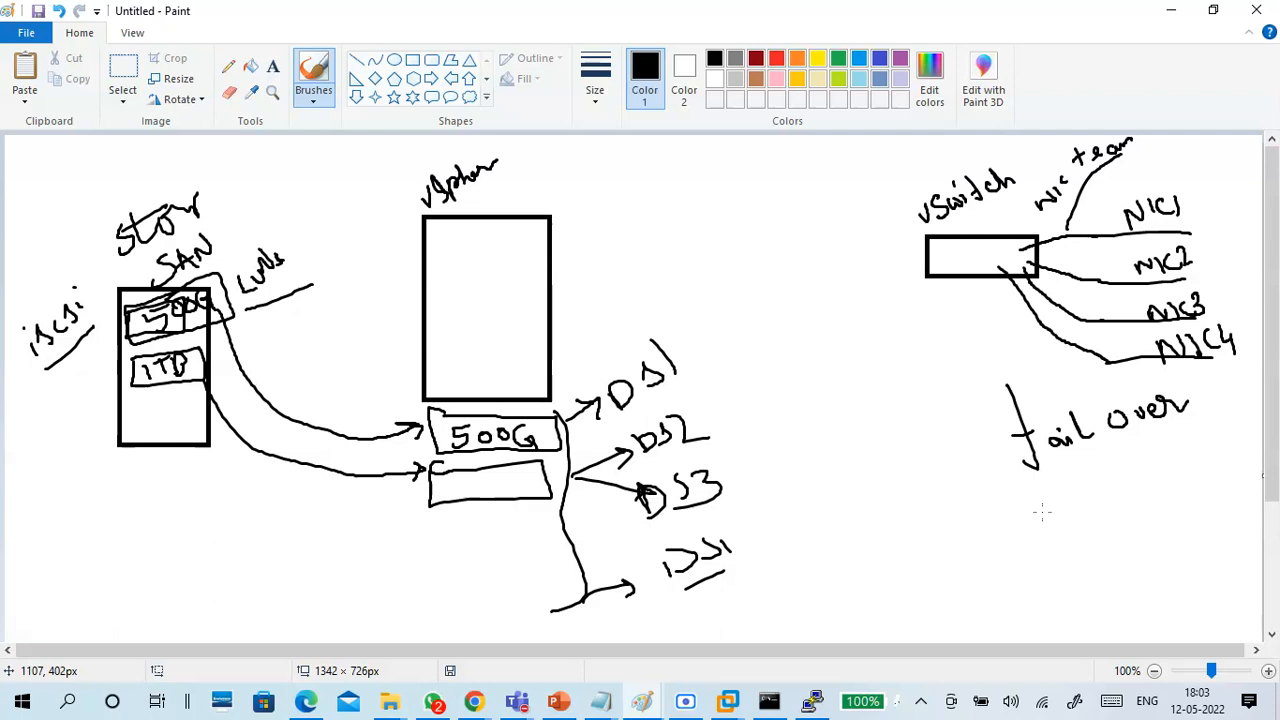
# Handwrite "Load Balancer" below the "fail over" note, undoing stray strokes along the way.
pyautogui.moveTo(1013, 492)
pyautogui.mouseDown()
pyautogui.moveTo(1038, 539)
pyautogui.moveTo(1047, 519)
pyautogui.moveTo(1064, 519)
pyautogui.mouseUp()
pyautogui.hotkey('ctrl', 'z')
pyautogui.hotkey('ctrl', 'z')
pyautogui.moveTo(1046, 522)
pyautogui.mouseDown()
pyautogui.moveTo(1077, 521)
pyautogui.moveTo(1089, 488)
pyautogui.moveTo(1092, 518)
pyautogui.moveTo(1144, 488)
pyautogui.moveTo(1142, 456)
pyautogui.mouseUp()
pyautogui.moveTo(1146, 472); pyautogui.dragTo(1230, 424)
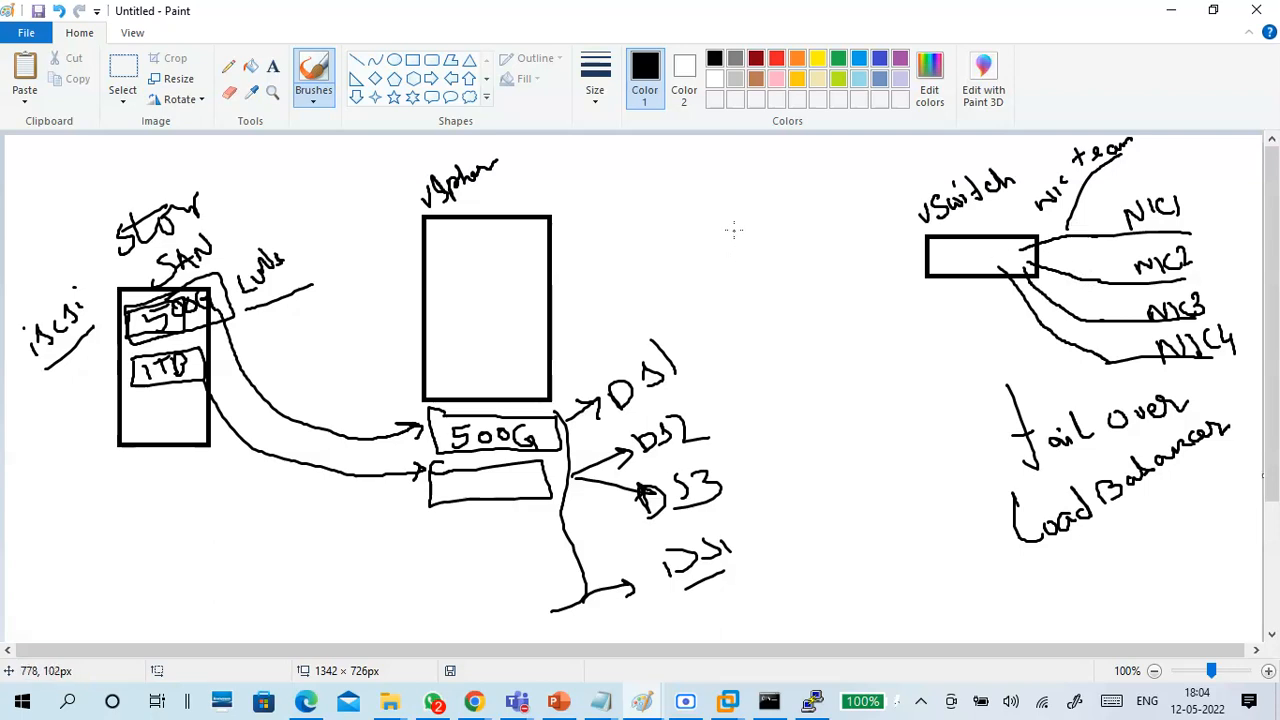
# Sketch a box labelled "port group" beside the vSwitch and write the heading "Service" next to it.
pyautogui.moveTo(736, 224)
pyautogui.mouseDown()
pyautogui.moveTo(826, 271)
pyautogui.moveTo(833, 223)
pyautogui.moveTo(729, 249)
pyautogui.moveTo(754, 215)
pyautogui.moveTo(856, 182)
pyautogui.mouseUp()
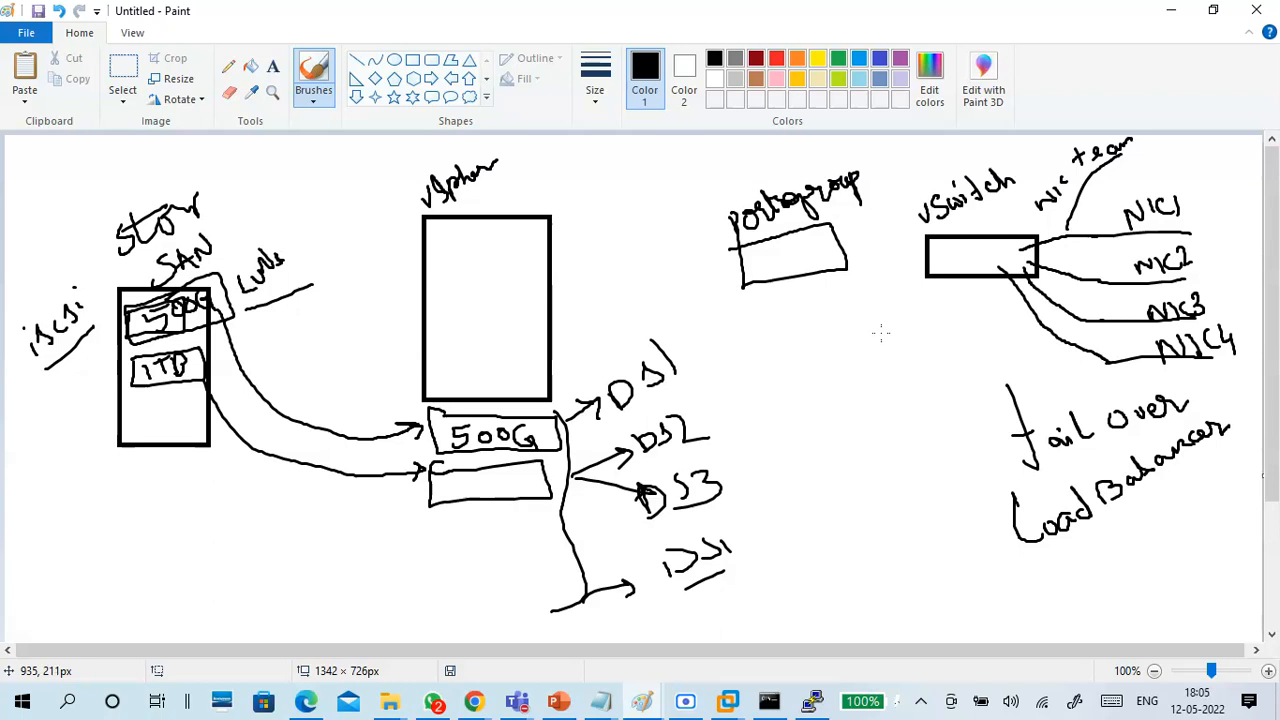
pyautogui.moveTo(596, 221)
pyautogui.mouseDown()
pyautogui.moveTo(585, 207)
pyautogui.moveTo(599, 226)
pyautogui.moveTo(625, 189)
pyautogui.moveTo(697, 171)
pyautogui.mouseUp()
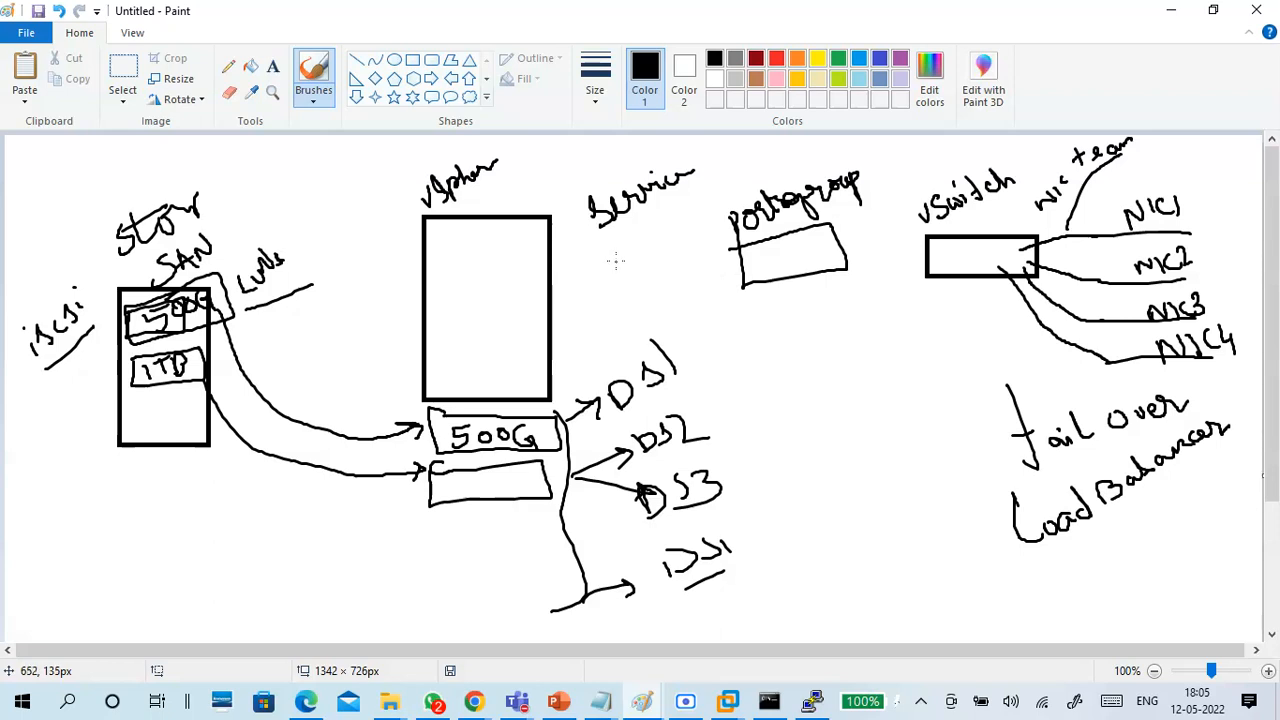
pyautogui.moveTo(603, 262)
pyautogui.mouseDown()
pyautogui.moveTo(606, 295)
pyautogui.moveTo(638, 258)
pyautogui.moveTo(599, 257)
pyautogui.mouseUp()
pyautogui.moveTo(627, 264); pyautogui.dragTo(822, 250)
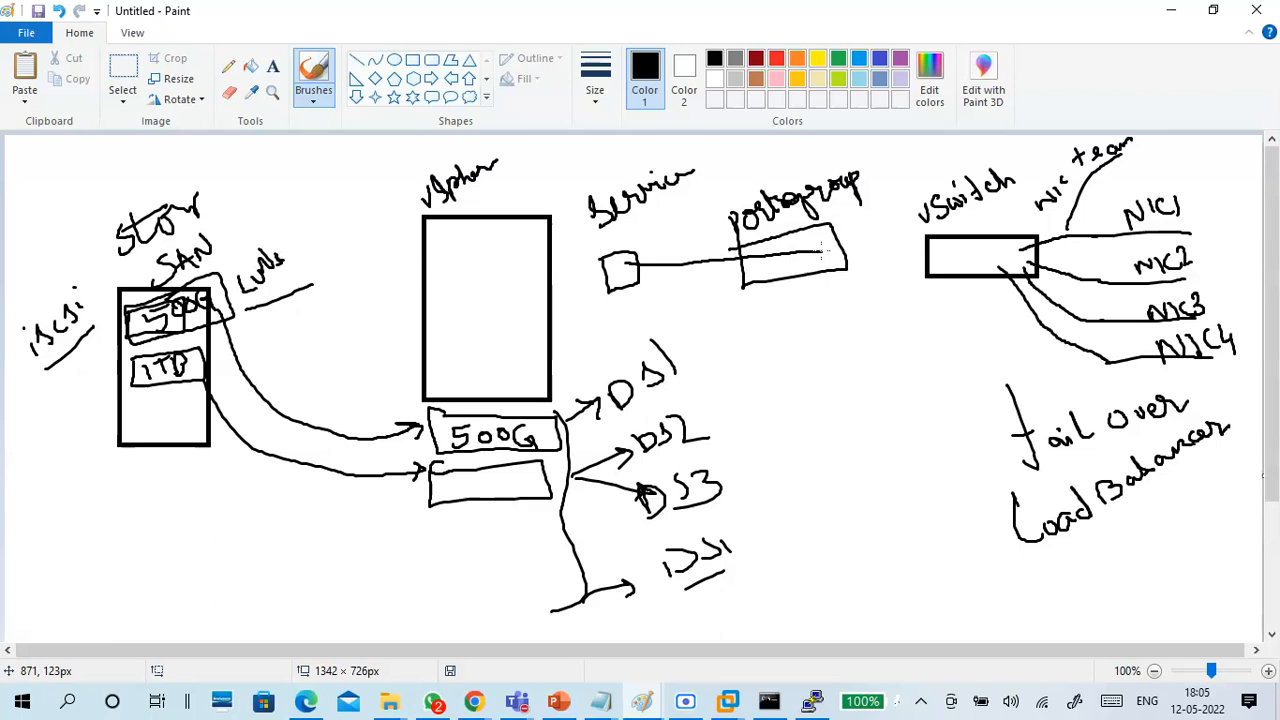
pyautogui.hotkey('ctrl', 'z')
pyautogui.hotkey('ctrl', 'z')
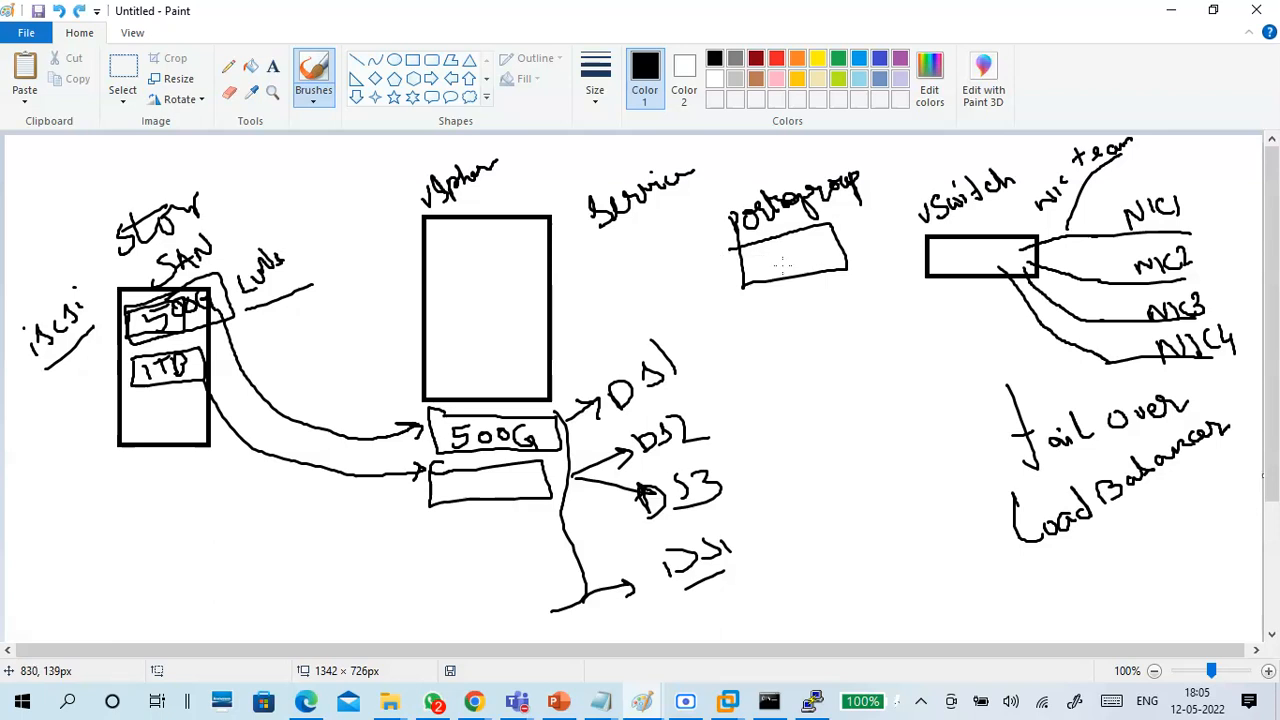
# Mark the port group box for management, add a vMotion box below it, and connect both to the vSwitch.
pyautogui.moveTo(757, 268)
pyautogui.mouseDown()
pyautogui.moveTo(812, 250)
pyautogui.moveTo(837, 268)
pyautogui.moveTo(940, 263)
pyautogui.mouseUp()
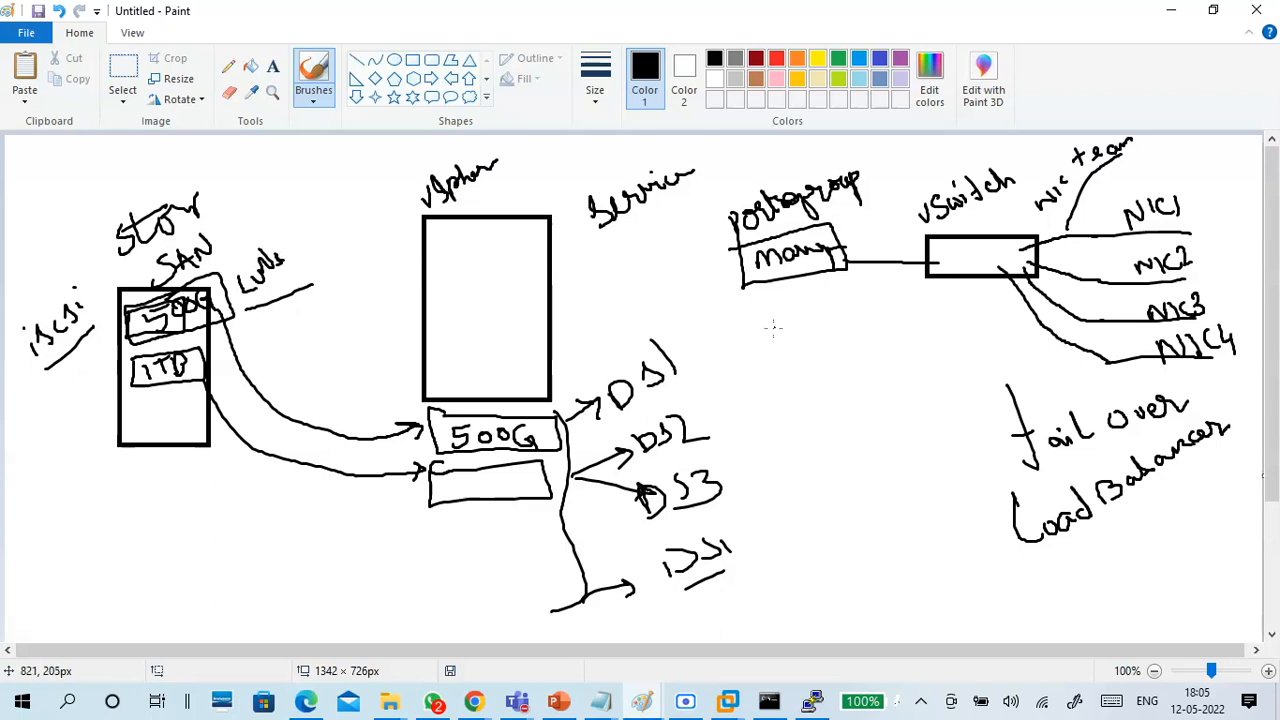
pyautogui.moveTo(766, 309)
pyautogui.mouseDown()
pyautogui.moveTo(766, 329)
pyautogui.moveTo(770, 319)
pyautogui.mouseUp()
pyautogui.moveTo(775, 308); pyautogui.dragTo(856, 290)
pyautogui.moveTo(774, 351)
pyautogui.mouseDown()
pyautogui.moveTo(875, 307)
pyautogui.moveTo(787, 285)
pyautogui.moveTo(770, 348)
pyautogui.moveTo(938, 268)
pyautogui.mouseUp()
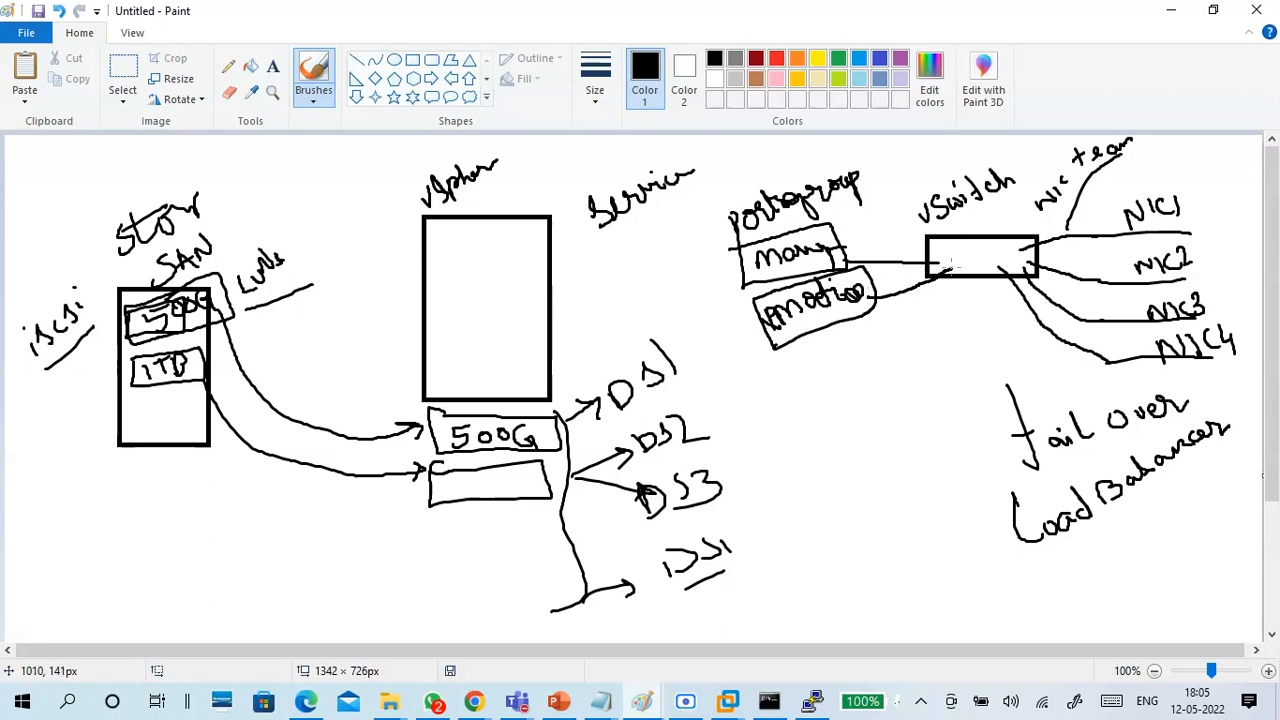
# Number the vSwitch label as 1, and sketch a second switch box "vSw2" with uplinks NIC5 and NIC6.
pyautogui.moveTo(1018, 164); pyautogui.dragTo(1026, 192)
pyautogui.moveTo(887, 410)
pyautogui.mouseDown()
pyautogui.moveTo(888, 452)
pyautogui.moveTo(981, 437)
pyautogui.moveTo(964, 391)
pyautogui.moveTo(886, 408)
pyautogui.moveTo(918, 416)
pyautogui.moveTo(929, 396)
pyautogui.moveTo(965, 395)
pyautogui.moveTo(1034, 331)
pyautogui.moveTo(1016, 346)
pyautogui.mouseUp()
pyautogui.moveTo(958, 433)
pyautogui.mouseDown()
pyautogui.moveTo(968, 462)
pyautogui.moveTo(954, 500)
pyautogui.moveTo(986, 476)
pyautogui.mouseUp()
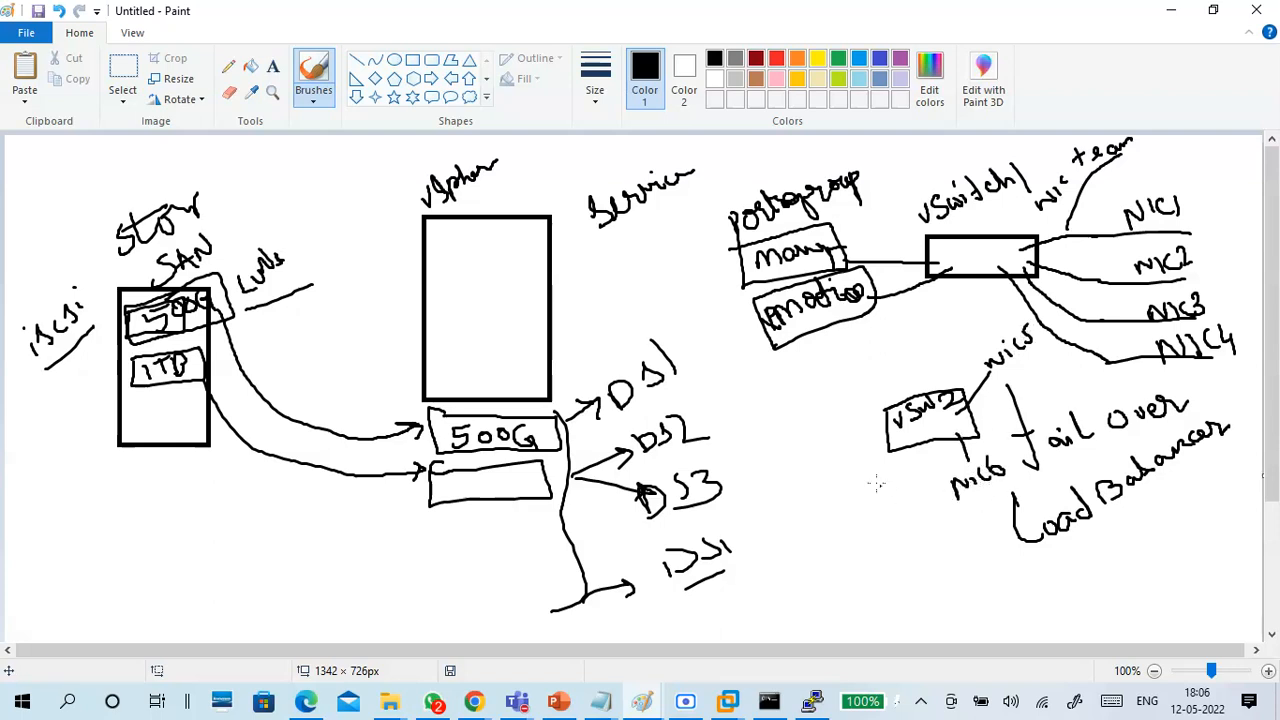
# Sketch a port group box labelled "VM Network" and connect it to vSw2, redoing the first lettering.
pyautogui.moveTo(832, 430); pyautogui.dragTo(890, 423)
pyautogui.moveTo(758, 418)
pyautogui.mouseDown()
pyautogui.moveTo(780, 416)
pyautogui.moveTo(792, 436)
pyautogui.moveTo(812, 406)
pyautogui.mouseUp()
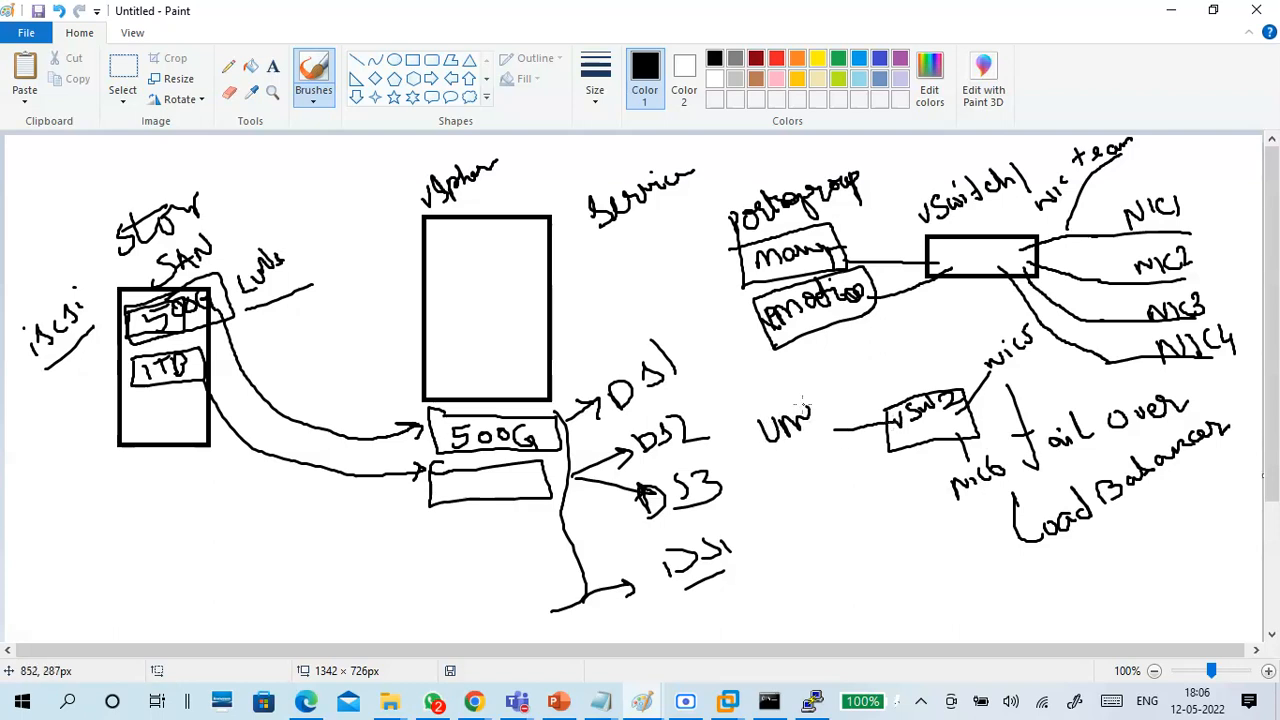
pyautogui.hotkey('ctrl', 'z')
pyautogui.hotkey('ctrl', 'z')
pyautogui.moveTo(758, 429)
pyautogui.mouseDown()
pyautogui.moveTo(785, 428)
pyautogui.moveTo(882, 372)
pyautogui.moveTo(761, 448)
pyautogui.moveTo(873, 398)
pyautogui.moveTo(797, 364)
pyautogui.moveTo(745, 418)
pyautogui.moveTo(866, 426)
pyautogui.mouseUp()
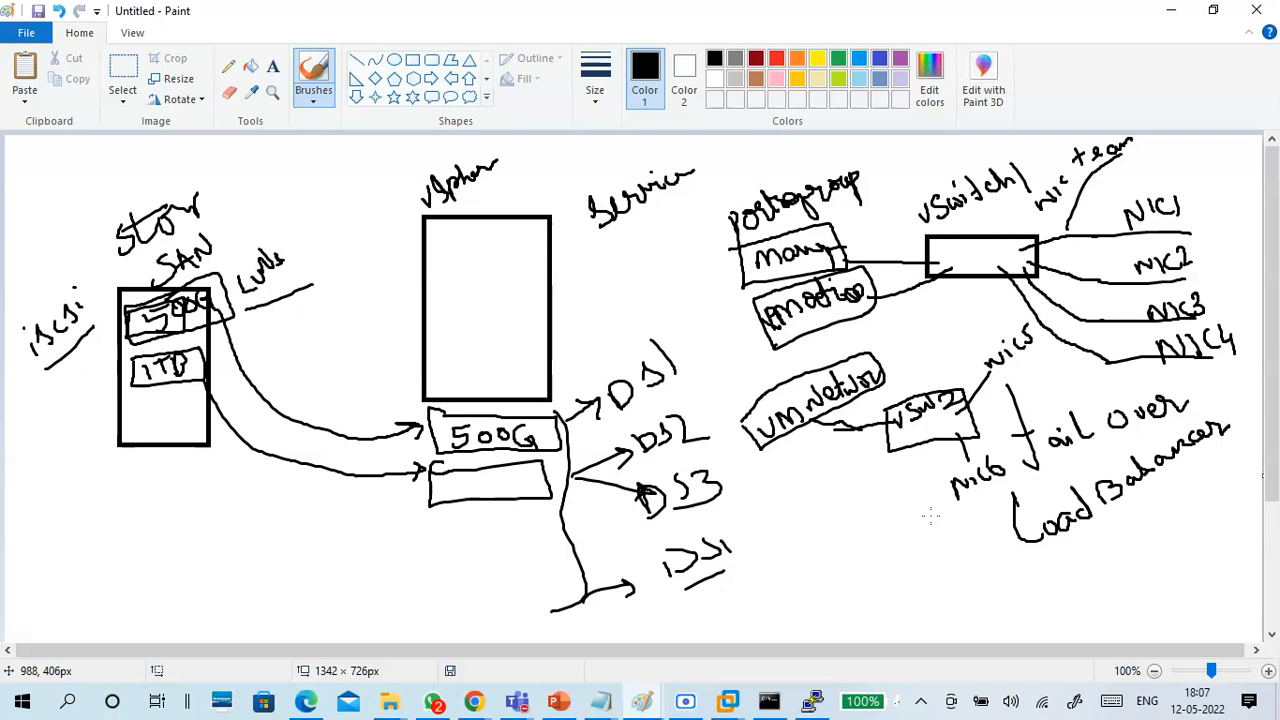
# Save the drawing as a PNG named vsphere in the Batch 17 2022 folder.
pyautogui.click(38, 12)
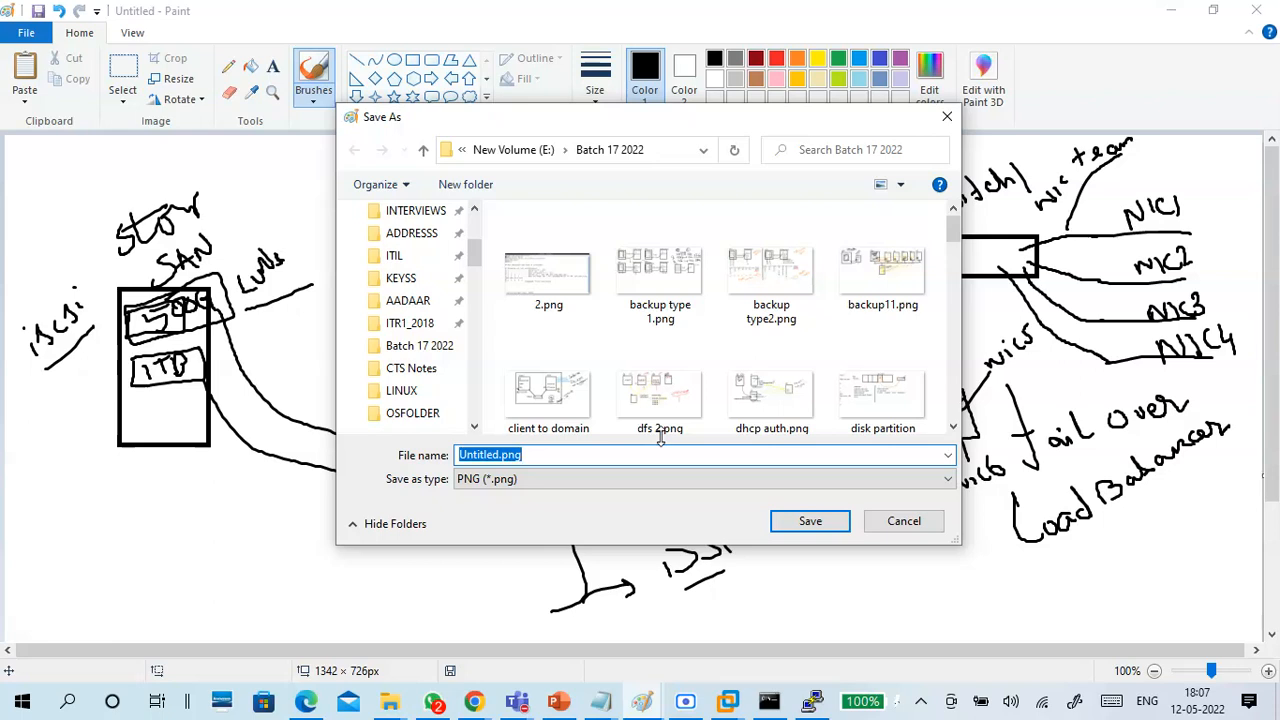
pyautogui.write('vsp')
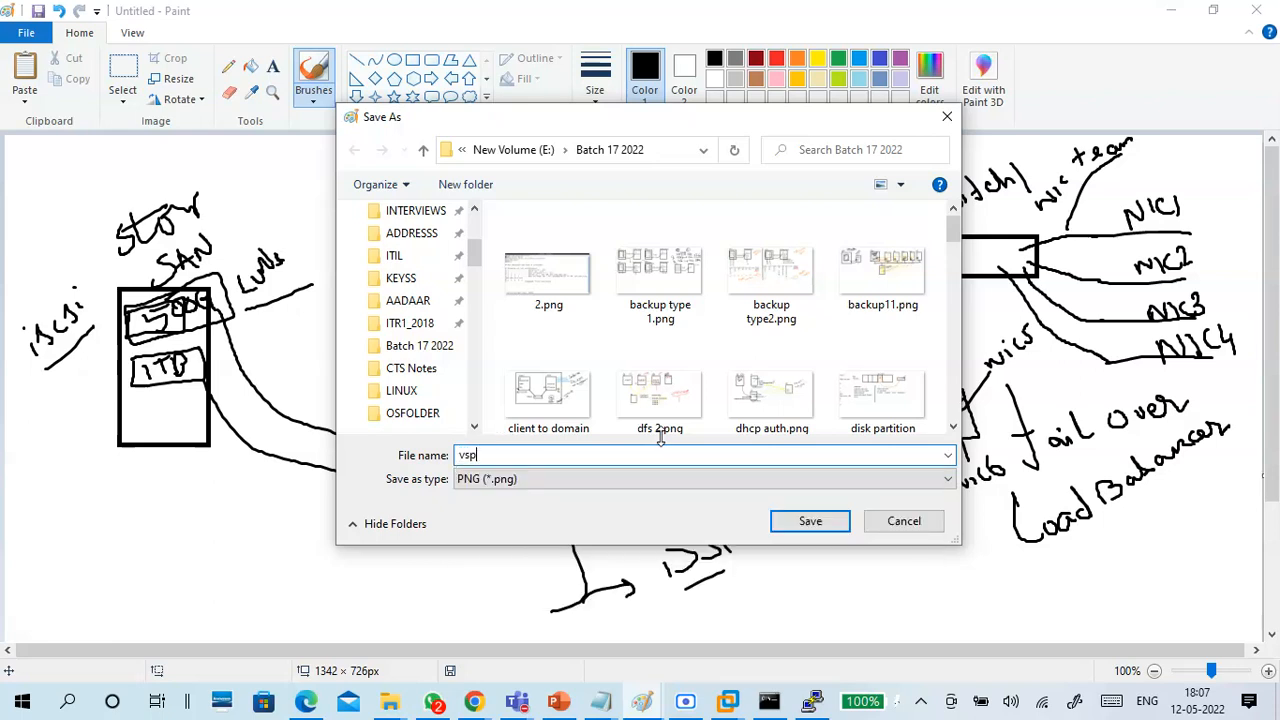
pyautogui.write('here')
pyautogui.press('Return')
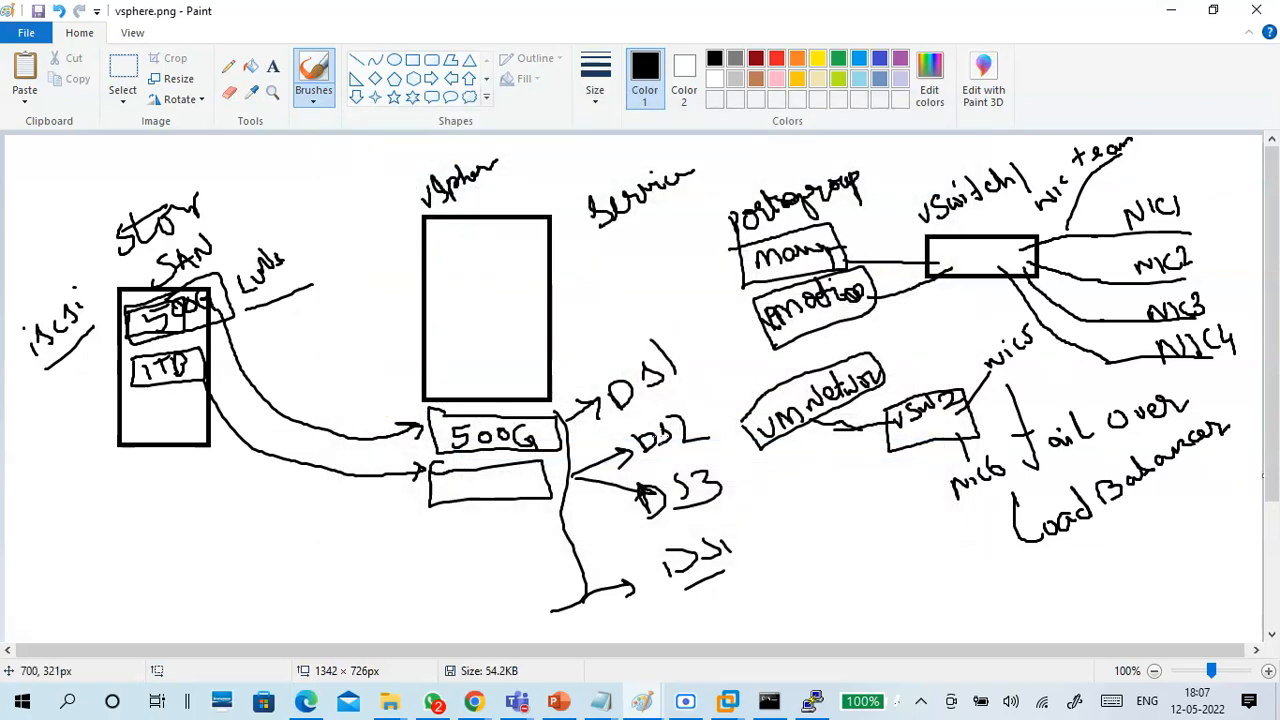
# Switch from Paint to the ESXi host client in Chrome and open the B17vm1 virtual machine's page.
pyautogui.click(1171, 12)
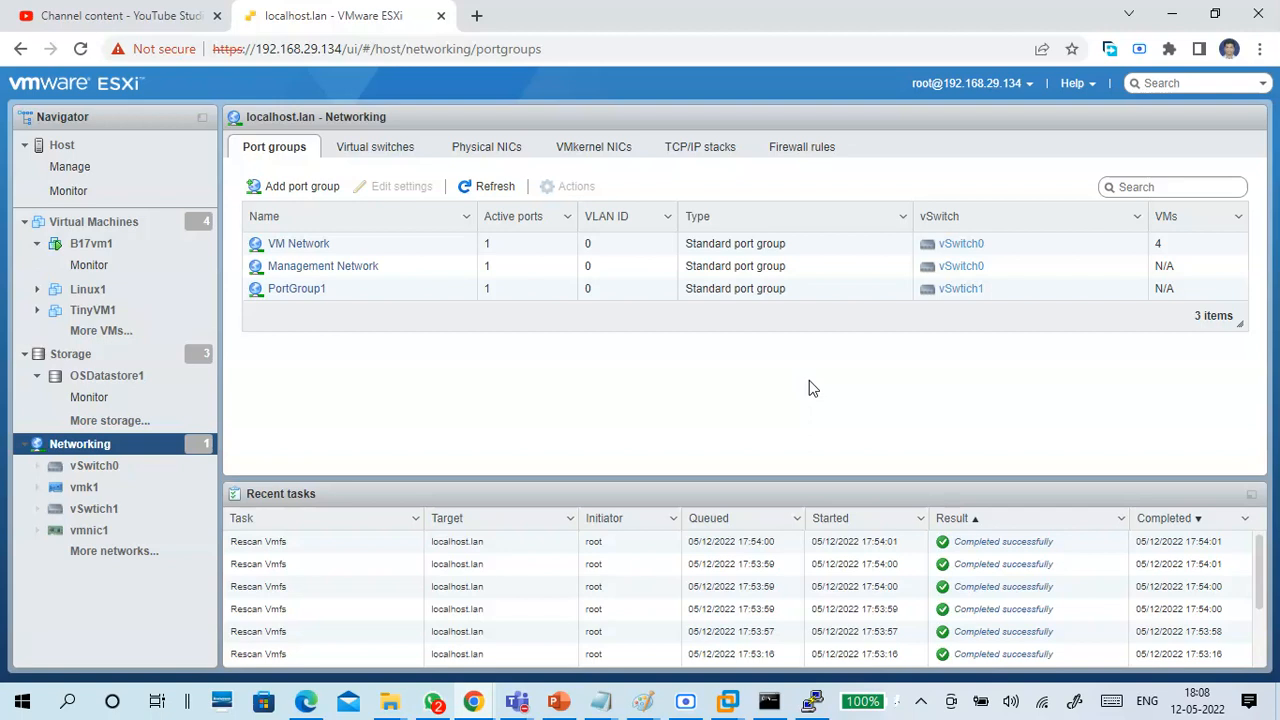
pyautogui.click(141, 149)
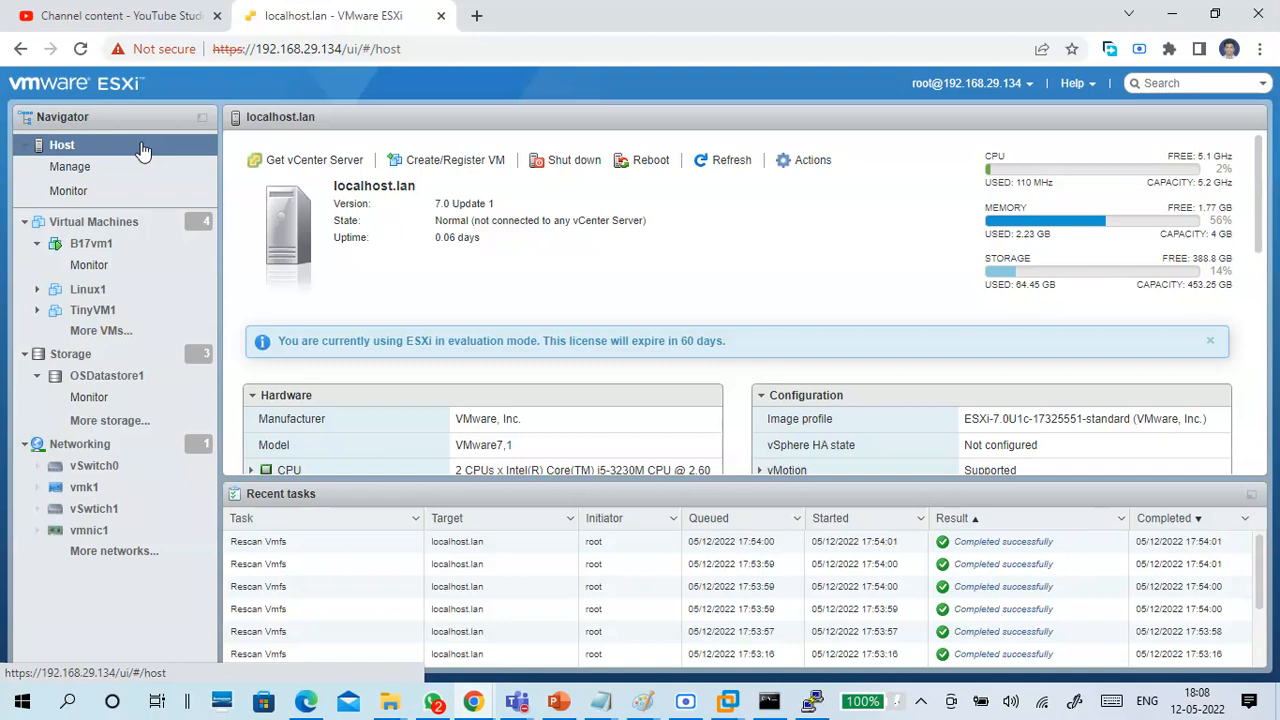
pyautogui.click(135, 224)
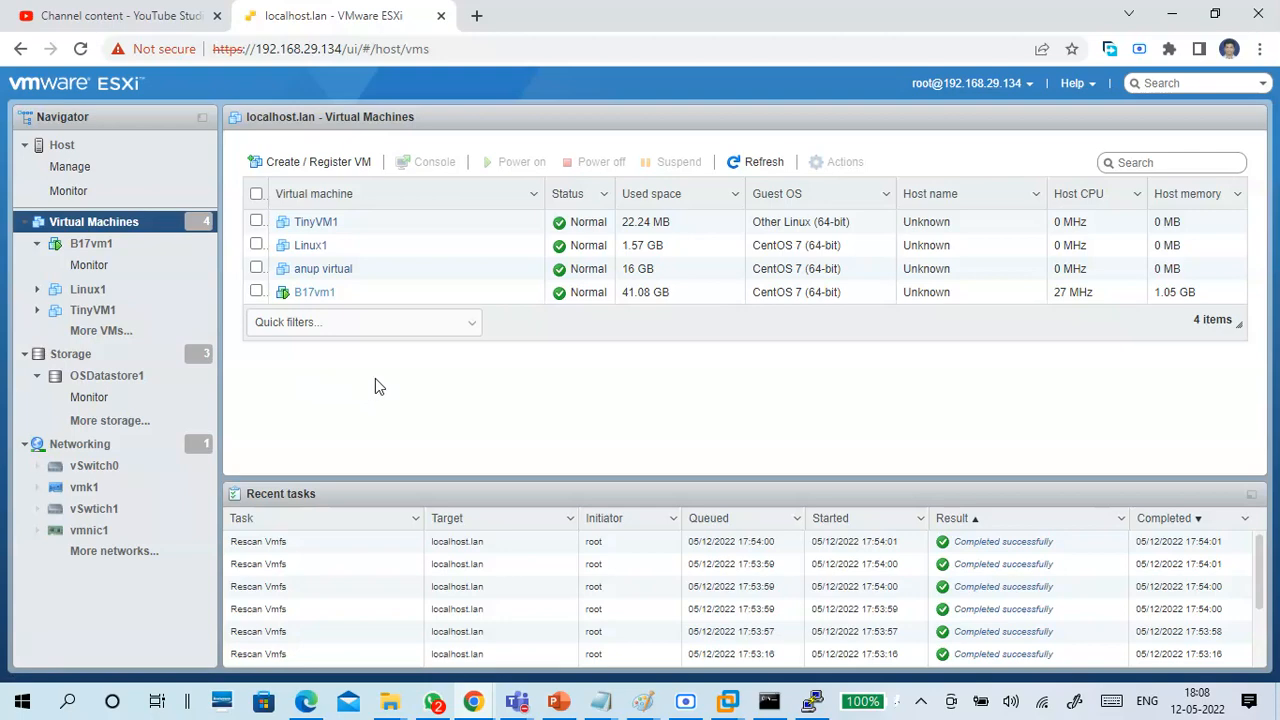
pyautogui.click(316, 293)
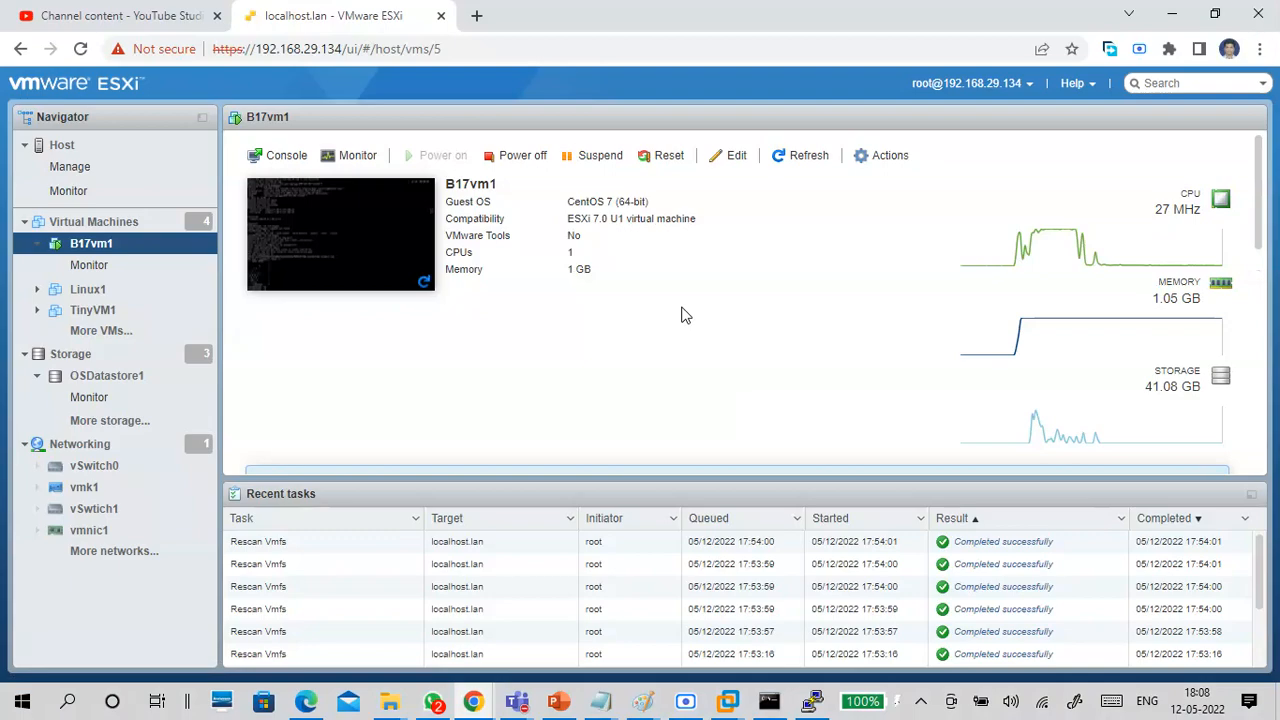
# Close the command prompt, shut down the B17vm1 guest by running poweroff in its PuTTY session, and close that terminal.
pyautogui.click(775, 698)
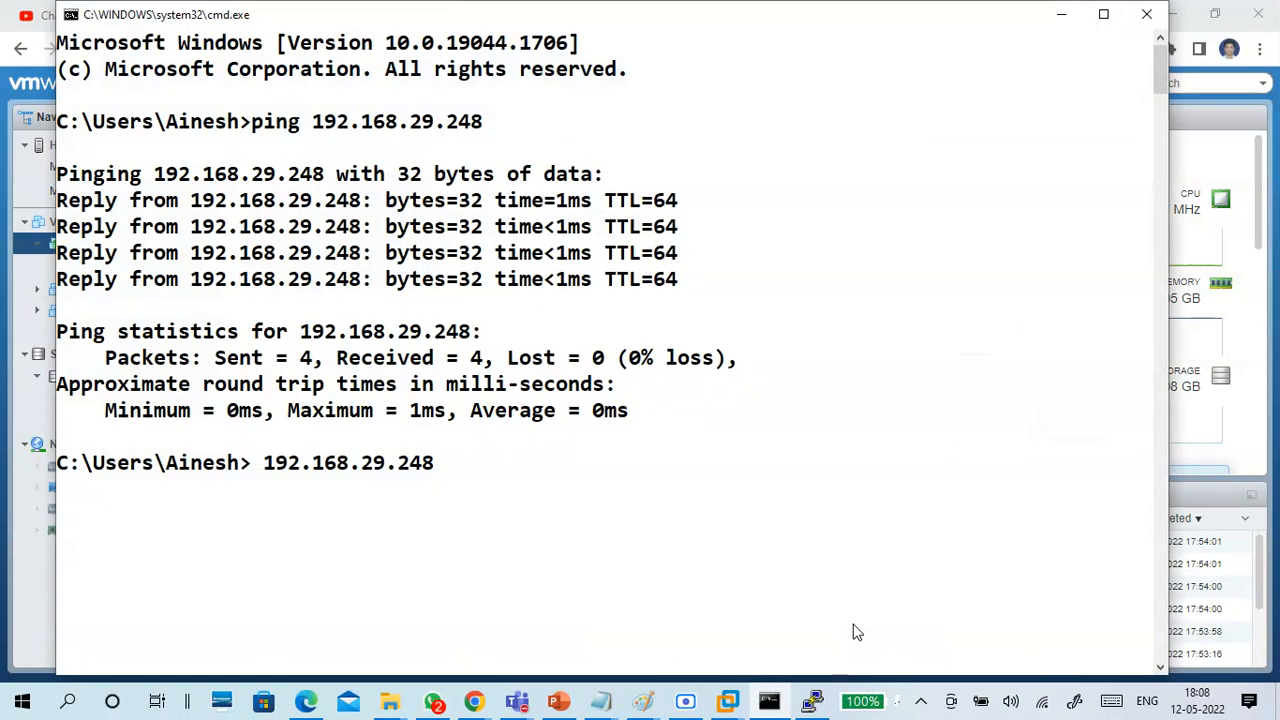
pyautogui.click(1150, 12)
pyautogui.click(811, 700)
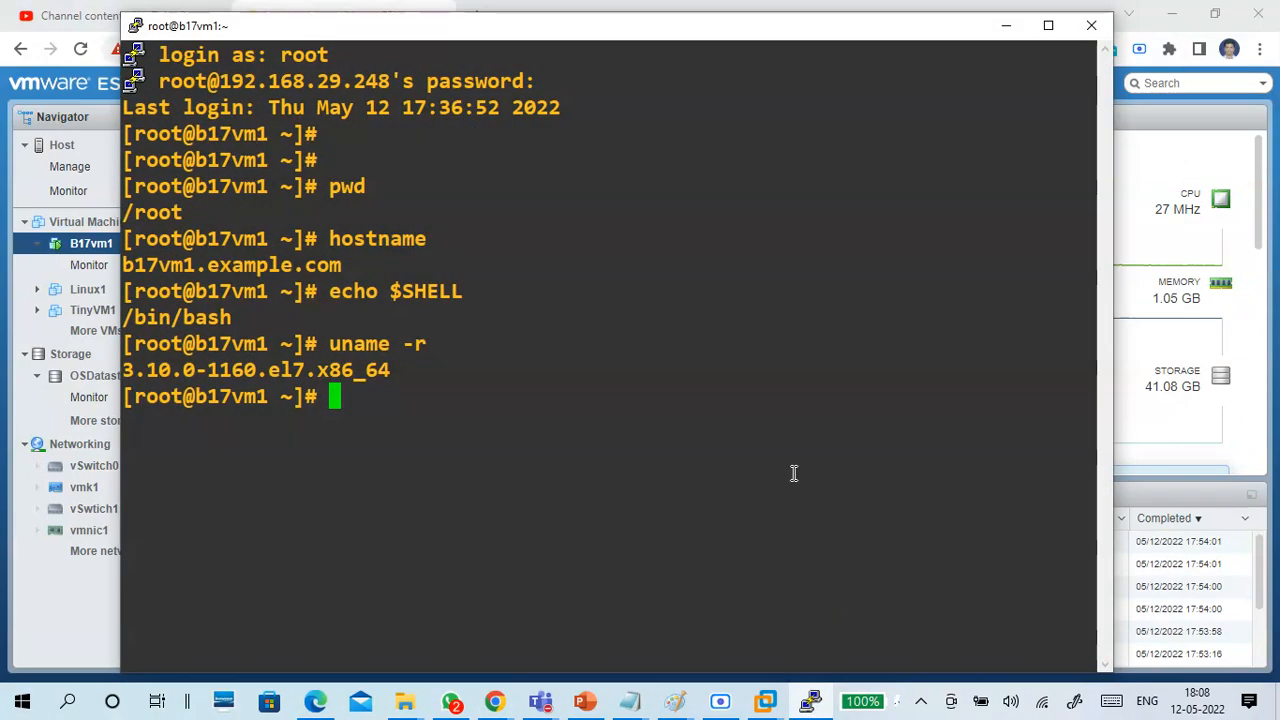
pyautogui.press('Return')
pyautogui.press('Return')
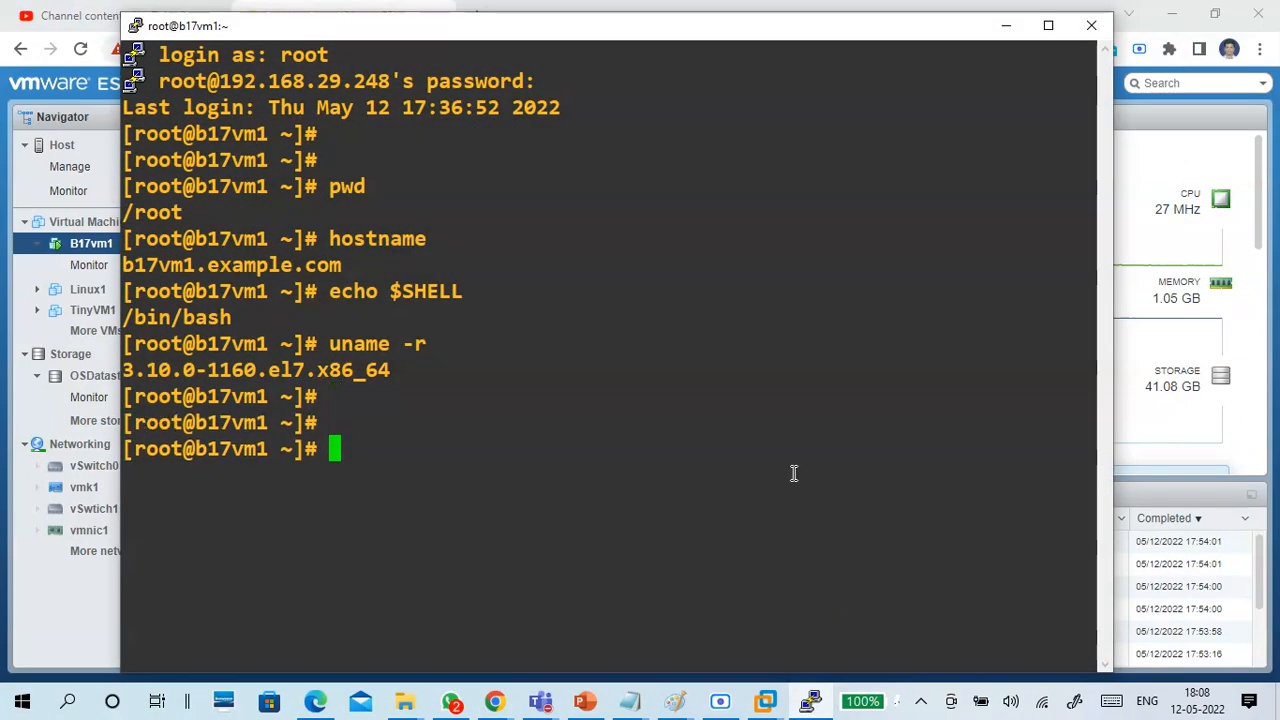
pyautogui.write('powe')
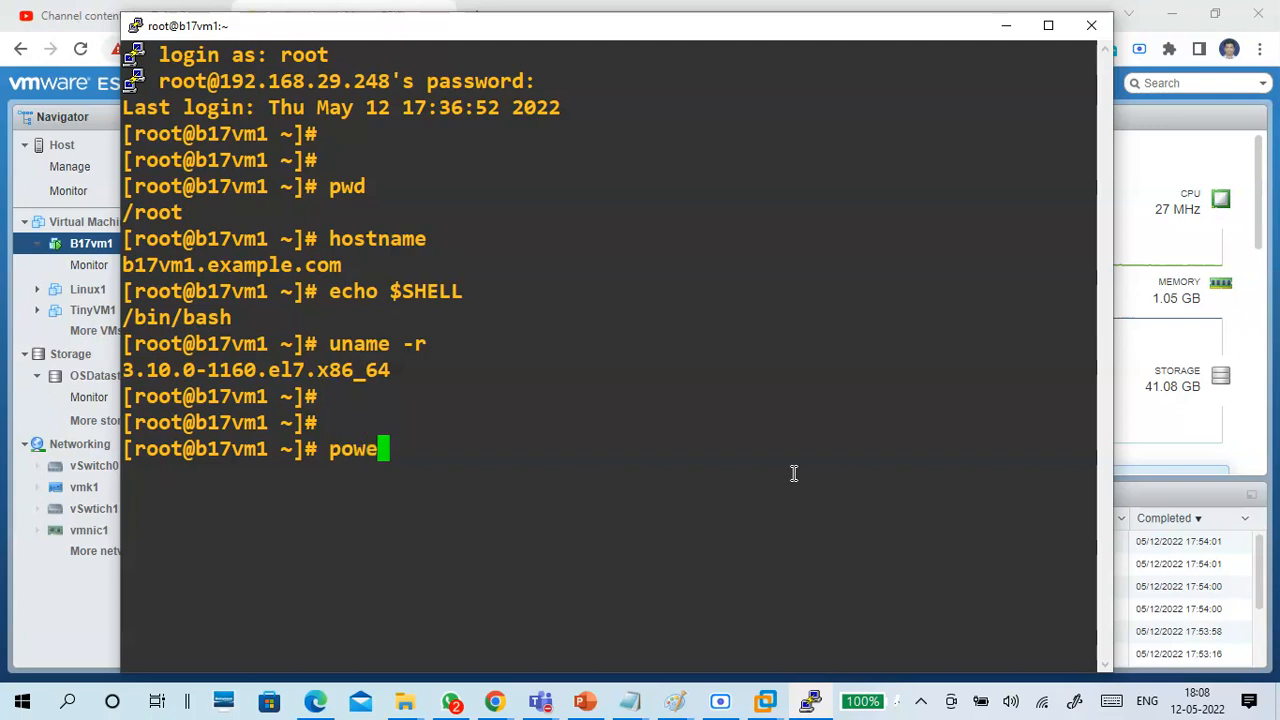
pyautogui.write('roff')
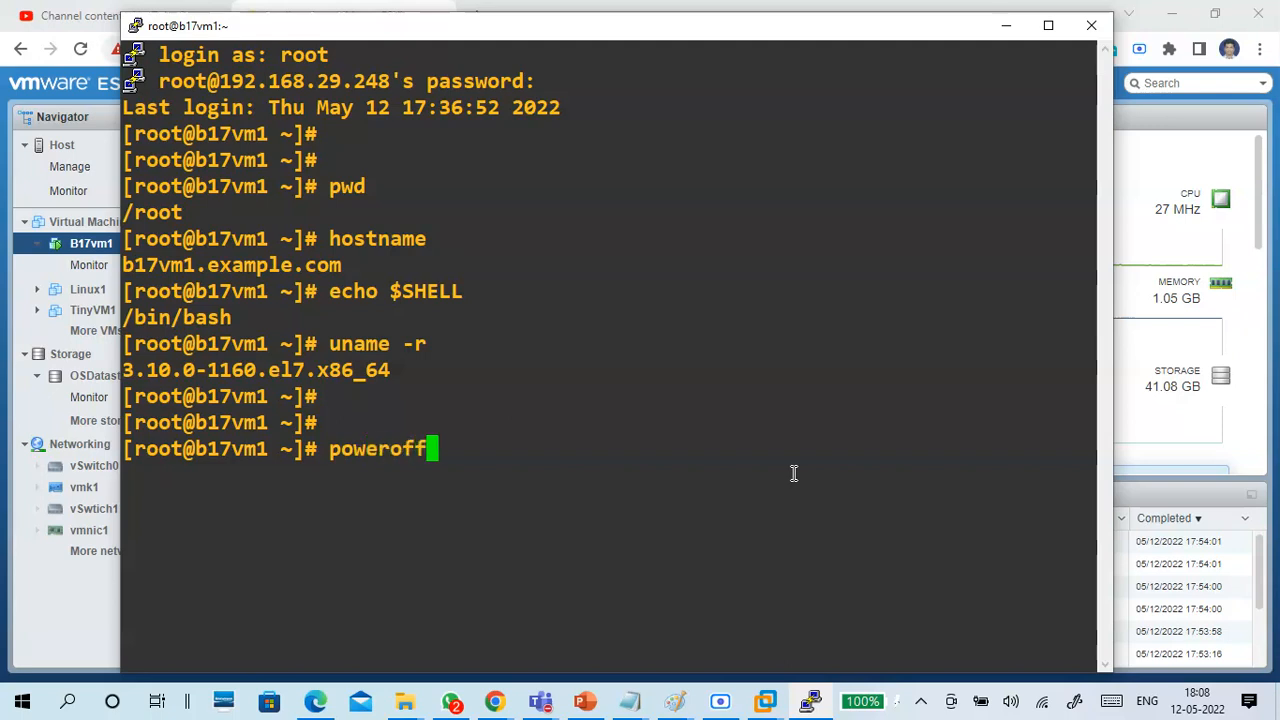
pyautogui.press('Return')
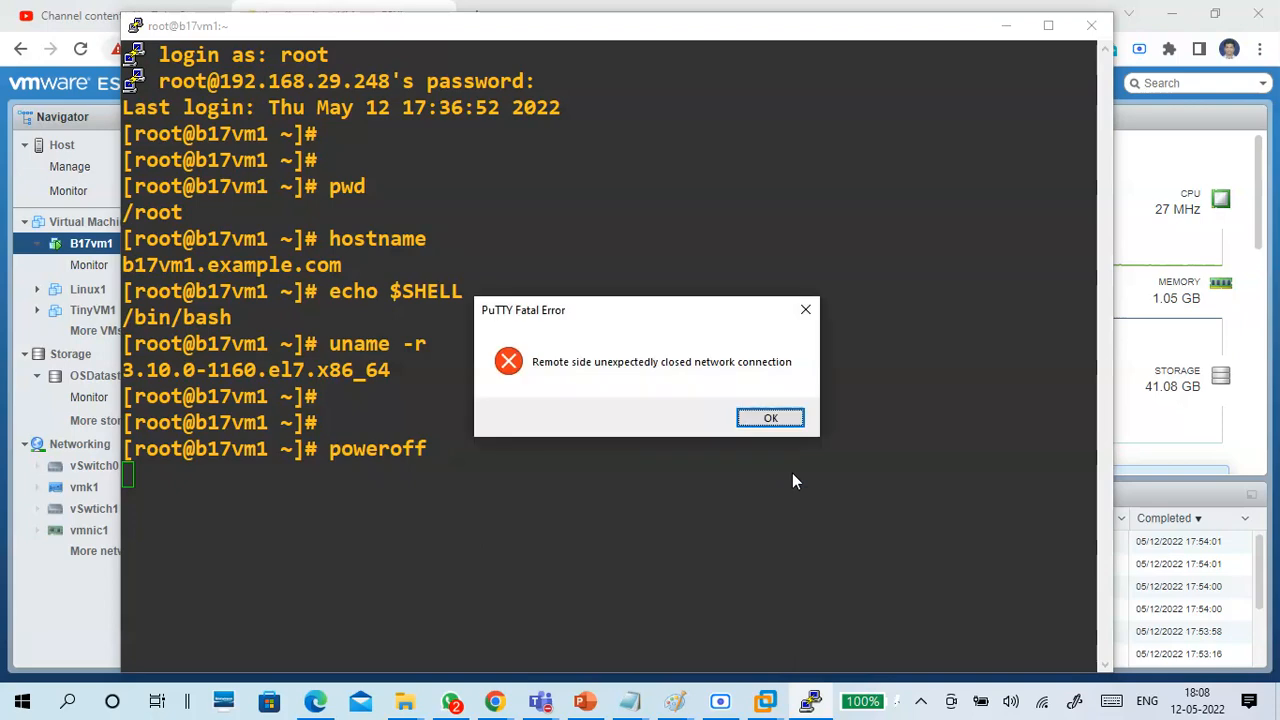
pyautogui.click(791, 414)
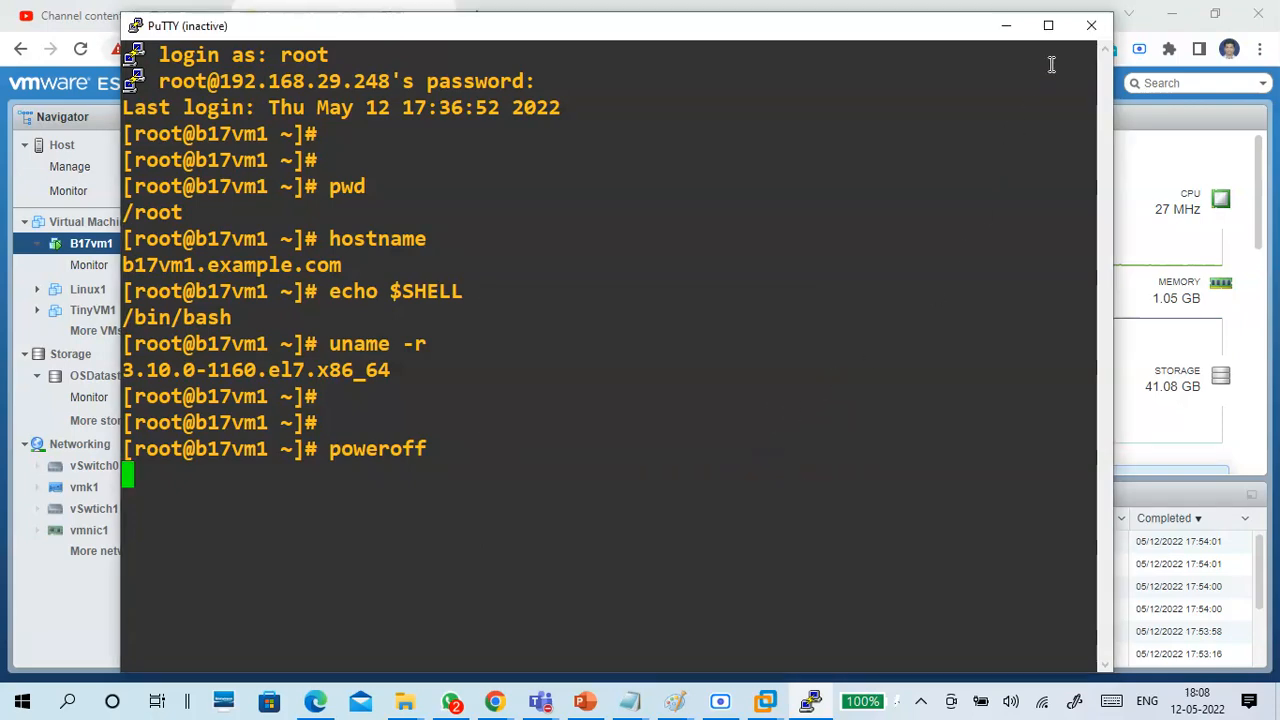
pyautogui.click(1091, 25)
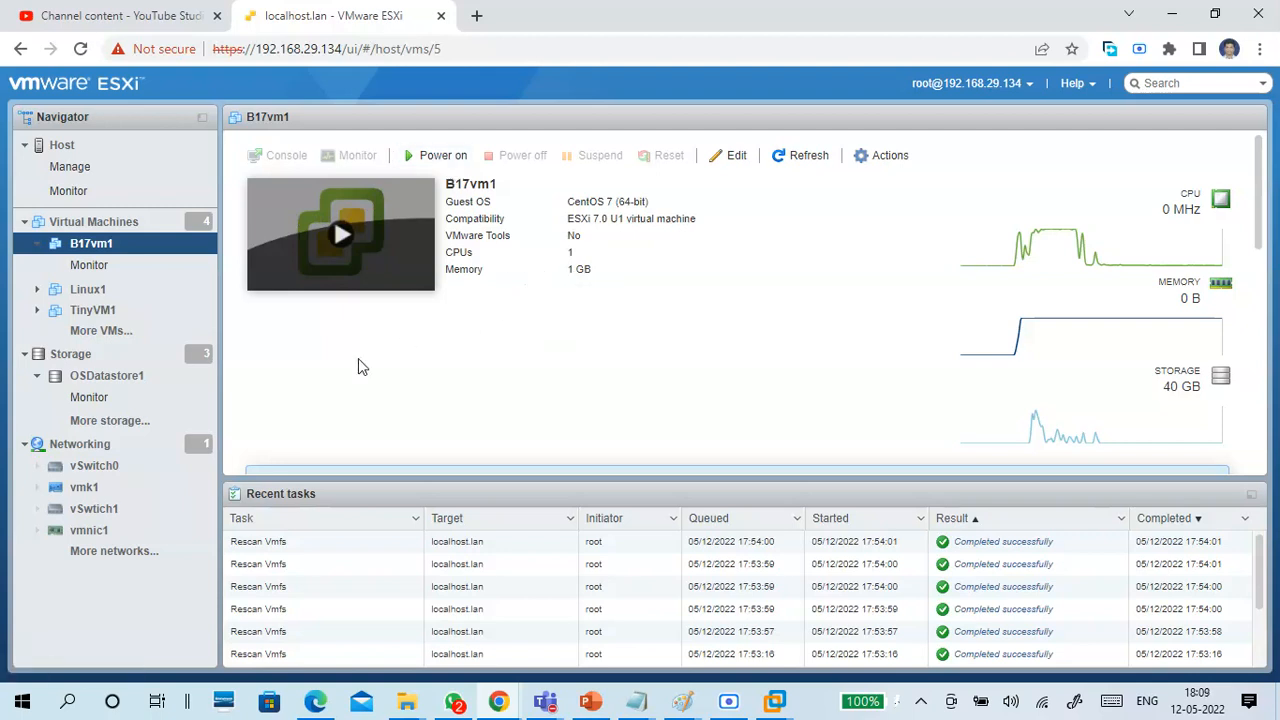
# Review the host's datastores and port groups, and refresh the host overview.
pyautogui.click(112, 356)
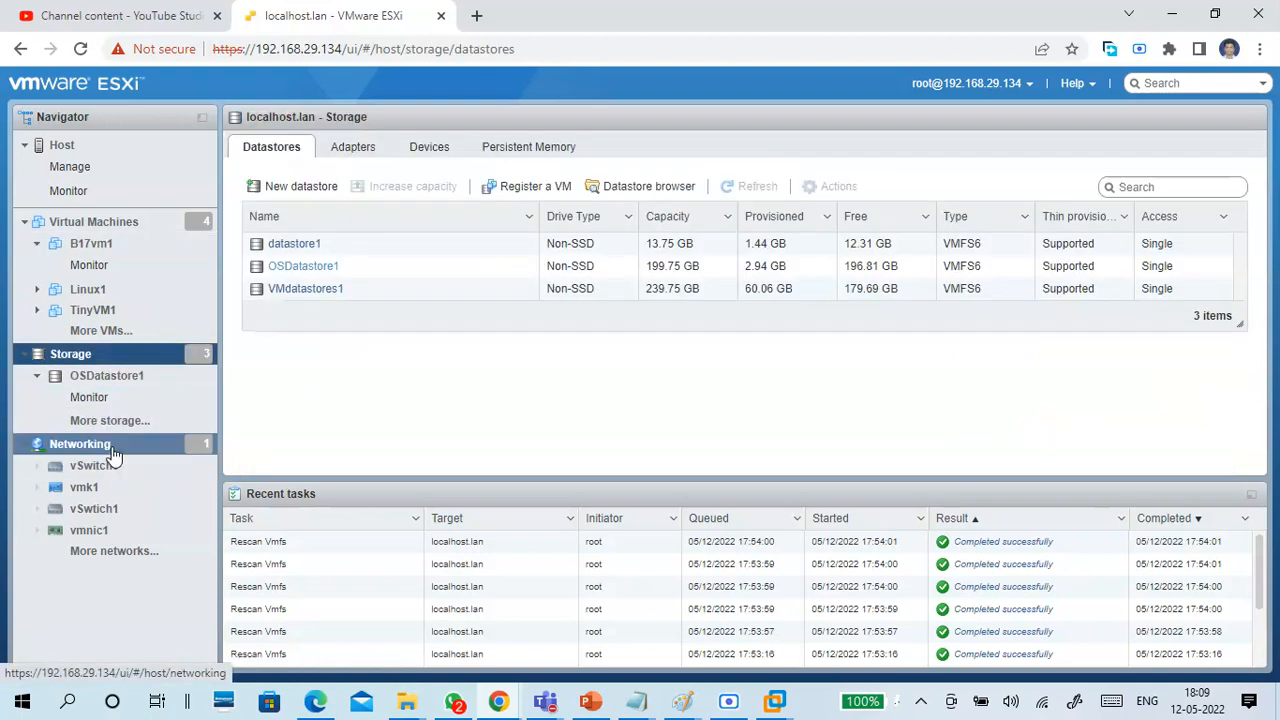
pyautogui.click(105, 446)
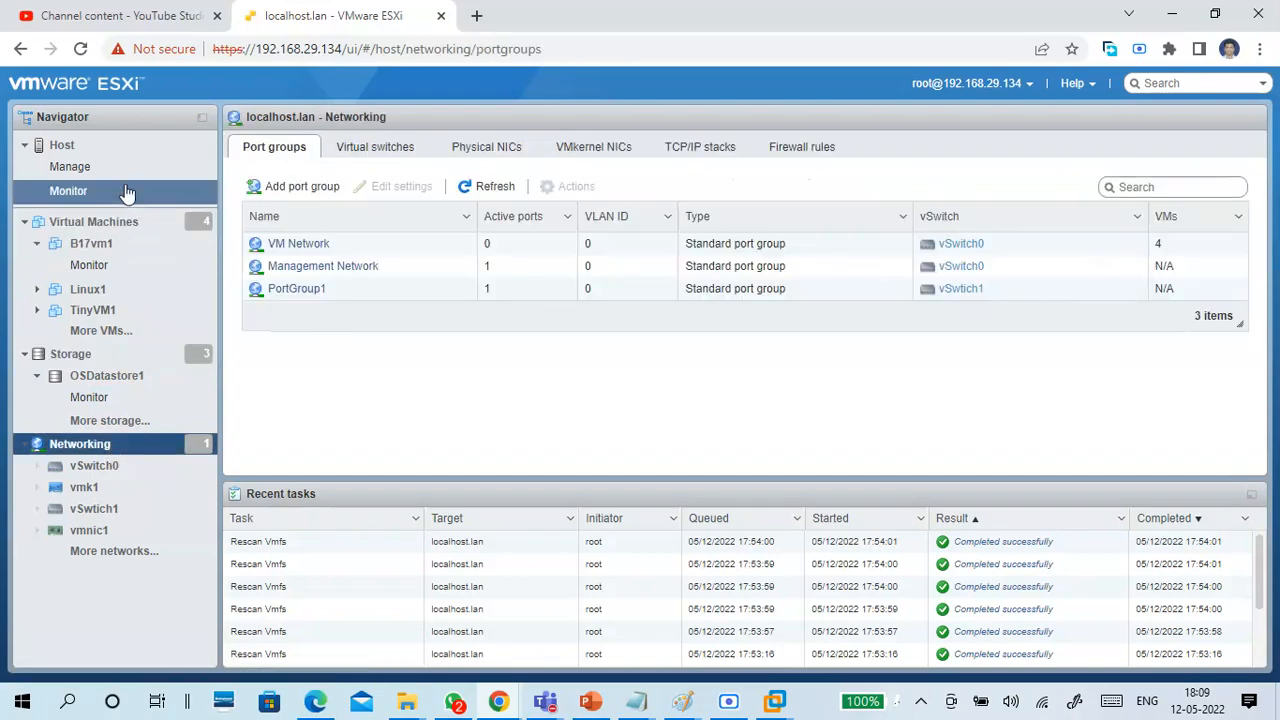
pyautogui.click(62, 145)
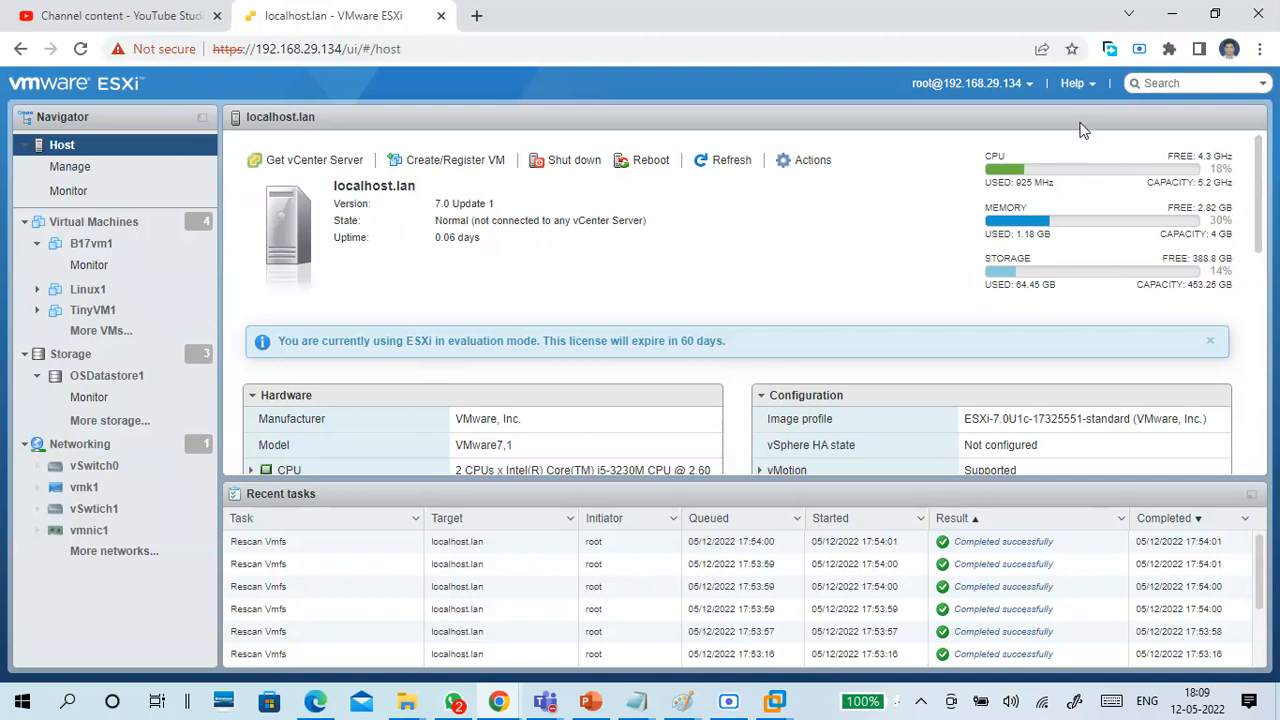
pyautogui.click(729, 163)
# Check the CTS Classes Test 1 meeting window in Microsoft Teams and minimize it.
pyautogui.moveTo(545, 702)
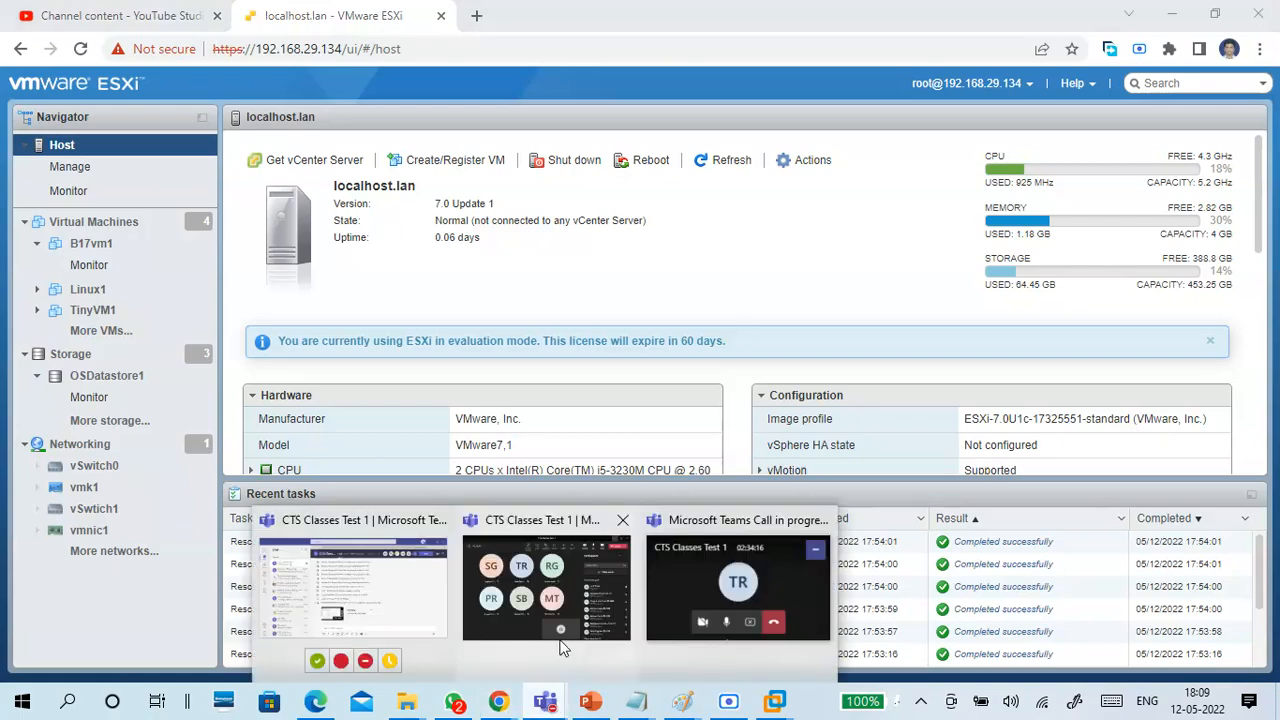
pyautogui.click(500, 626)
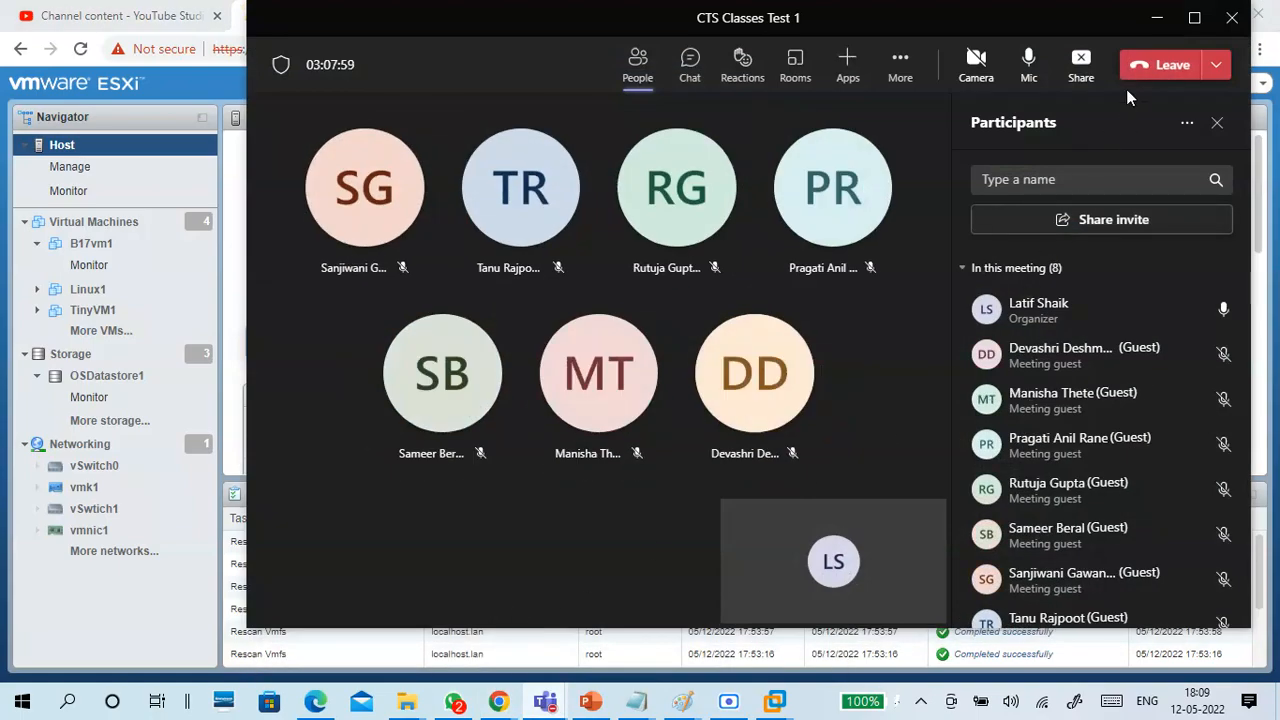
pyautogui.click(1157, 17)
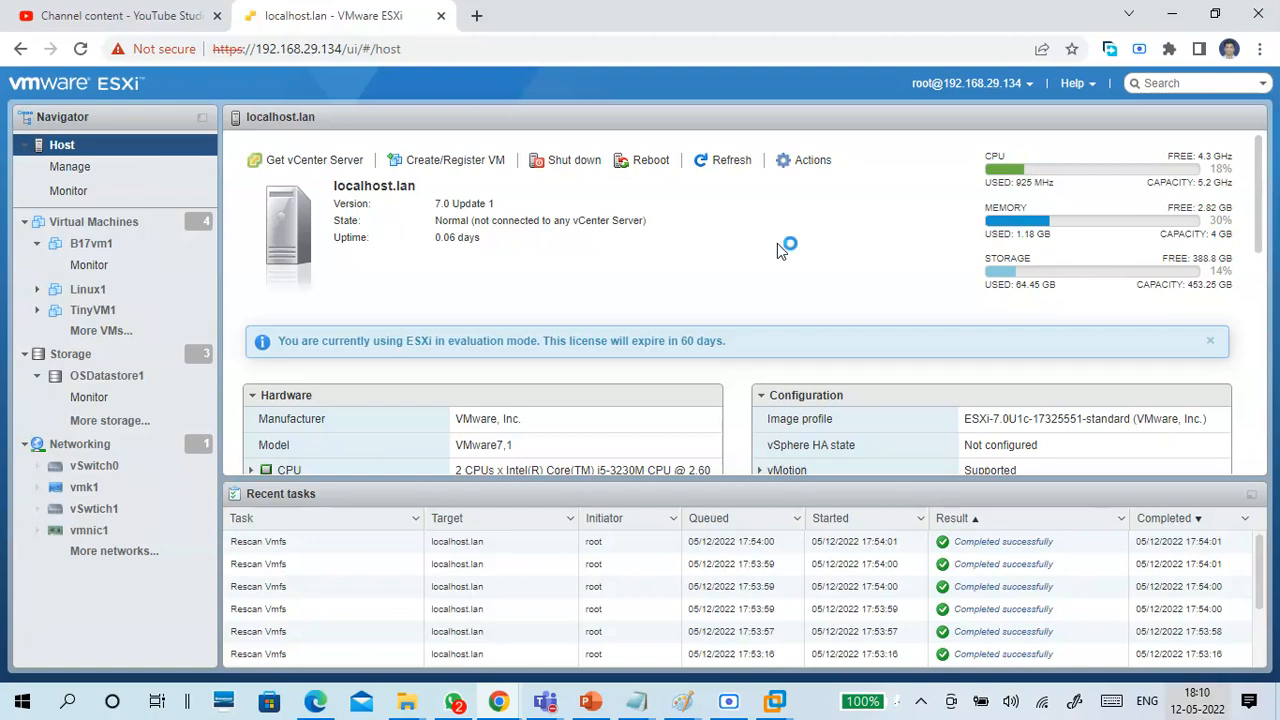
# Check the CTS7-vSphere1 console in VMware Workstation and return to the ESXi host client.
pyautogui.click(775, 700)
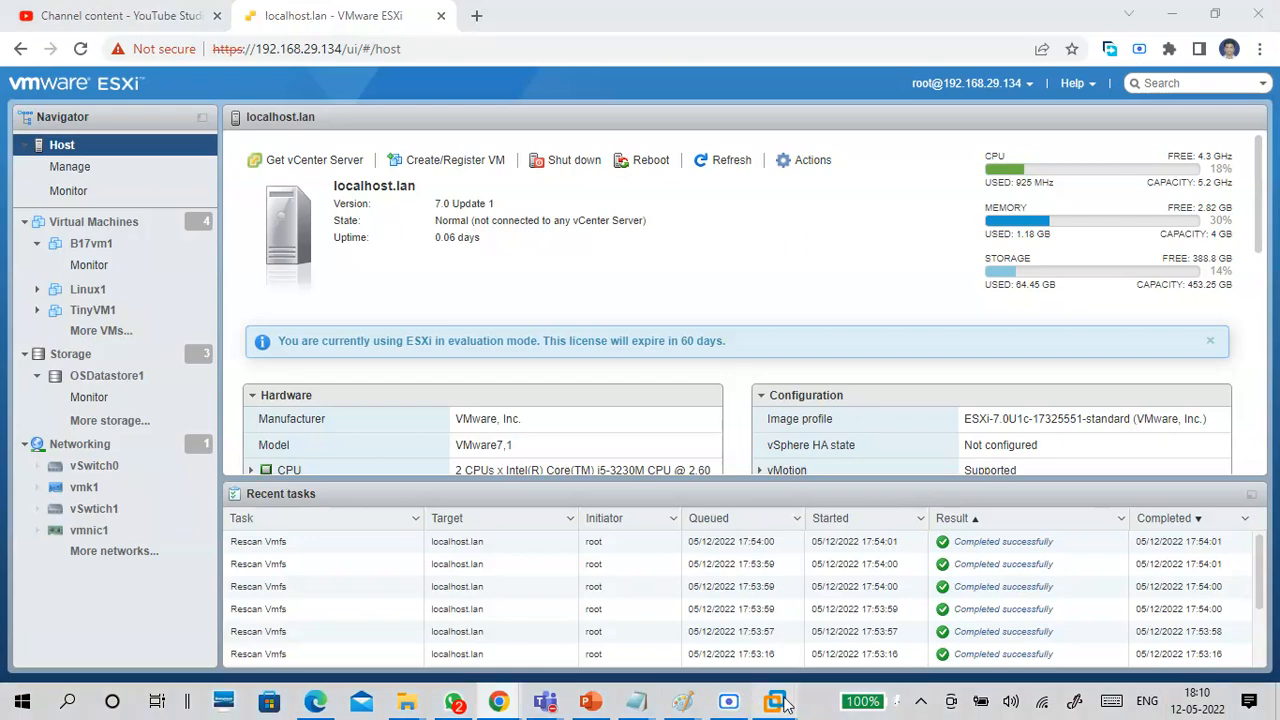
pyautogui.click(828, 596)
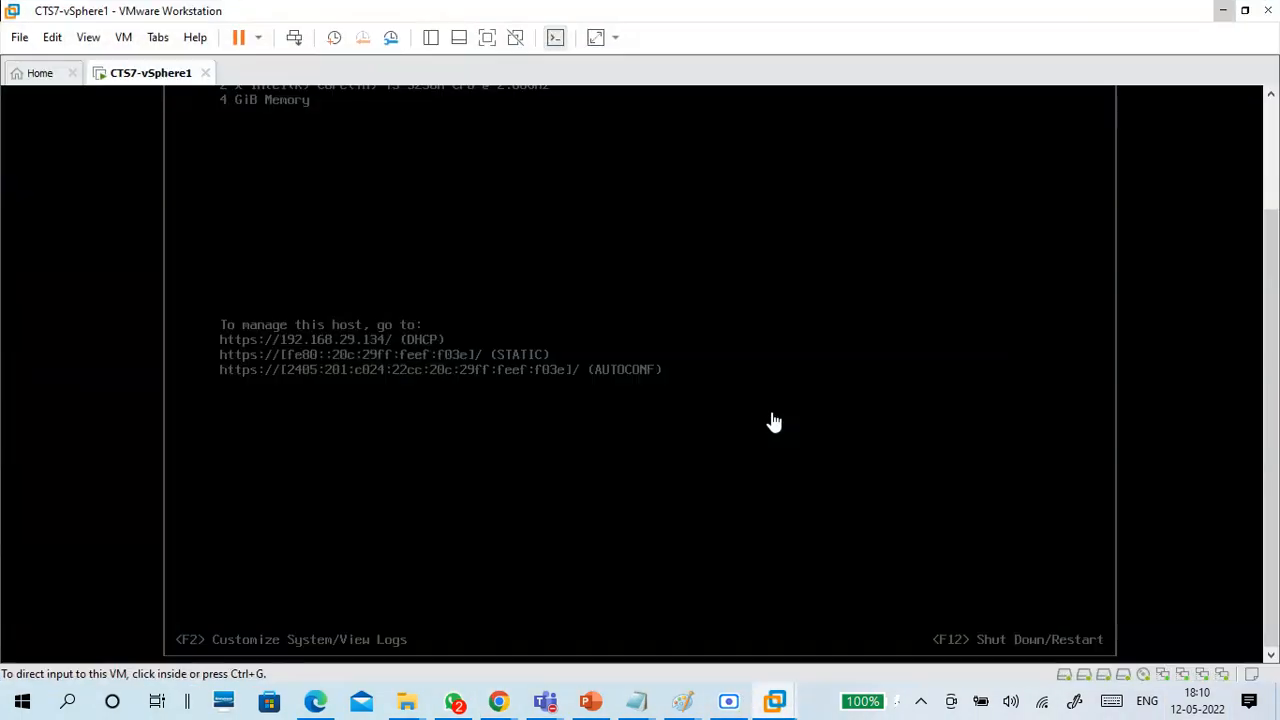
pyautogui.click(1220, 18)
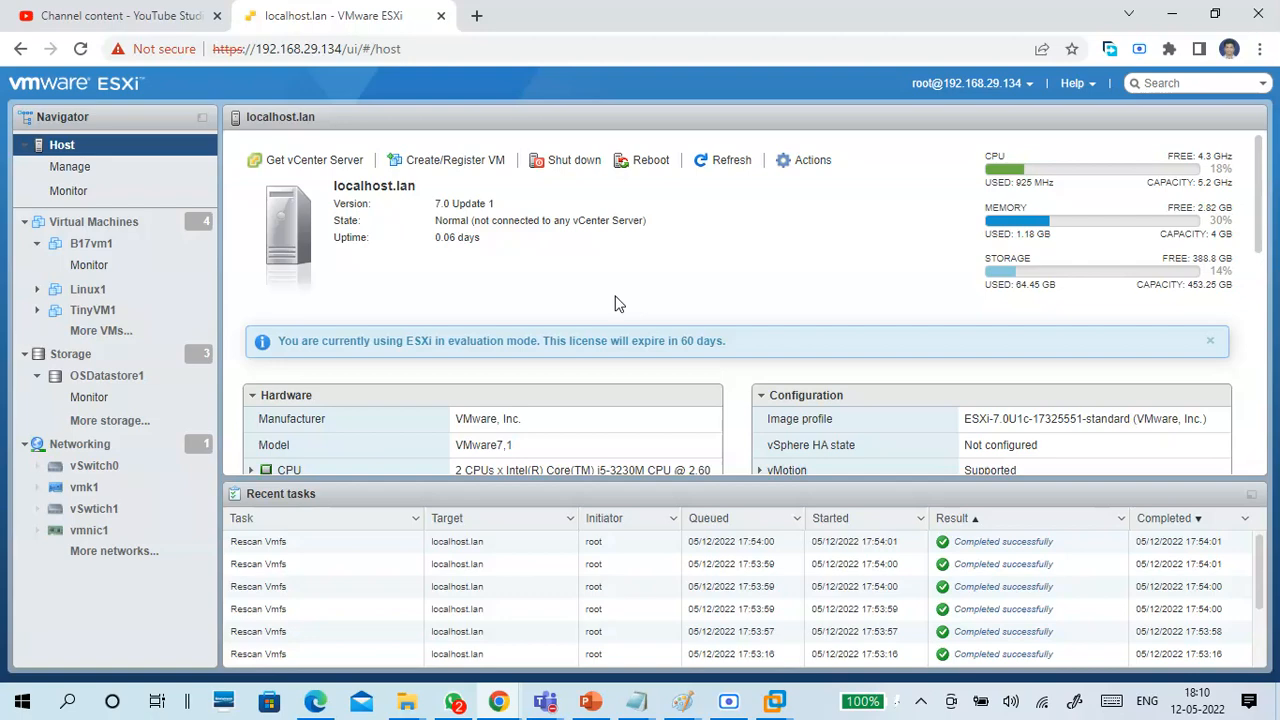
# Shut down the ESXi host without maintenance mode, confirm the shutdown, and close the host client page.
pyautogui.click(575, 164)
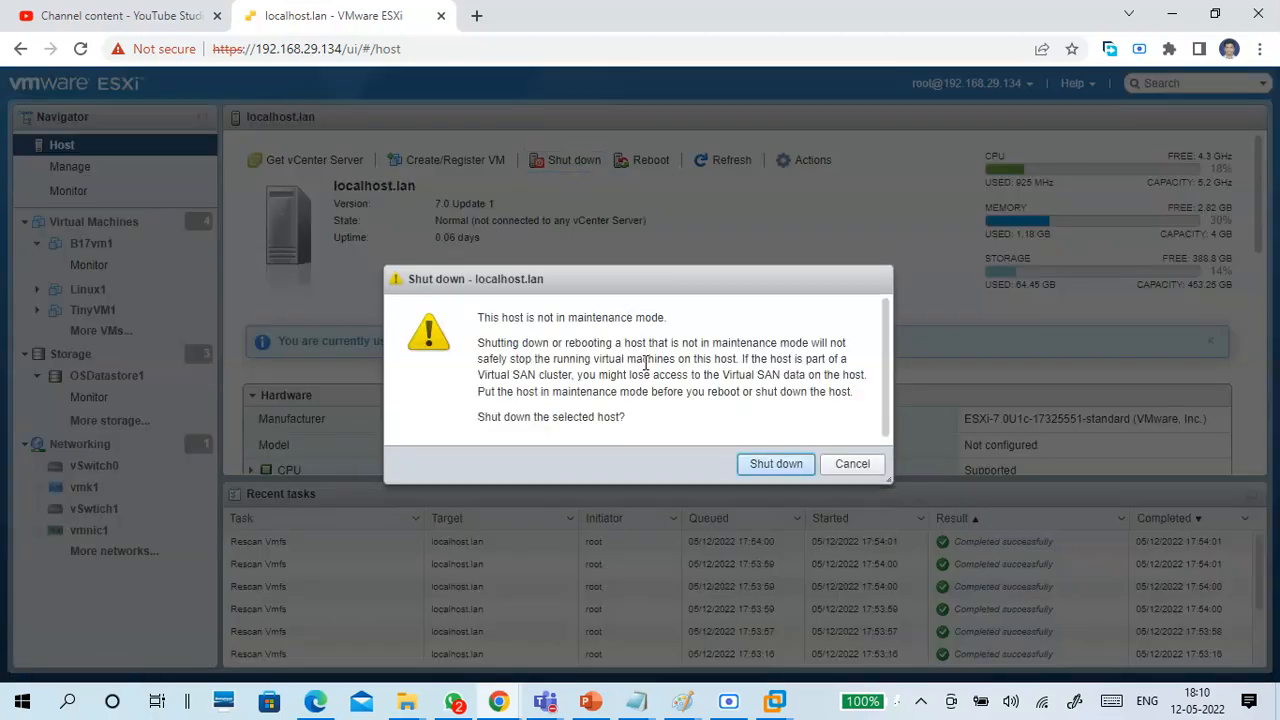
pyautogui.click(768, 466)
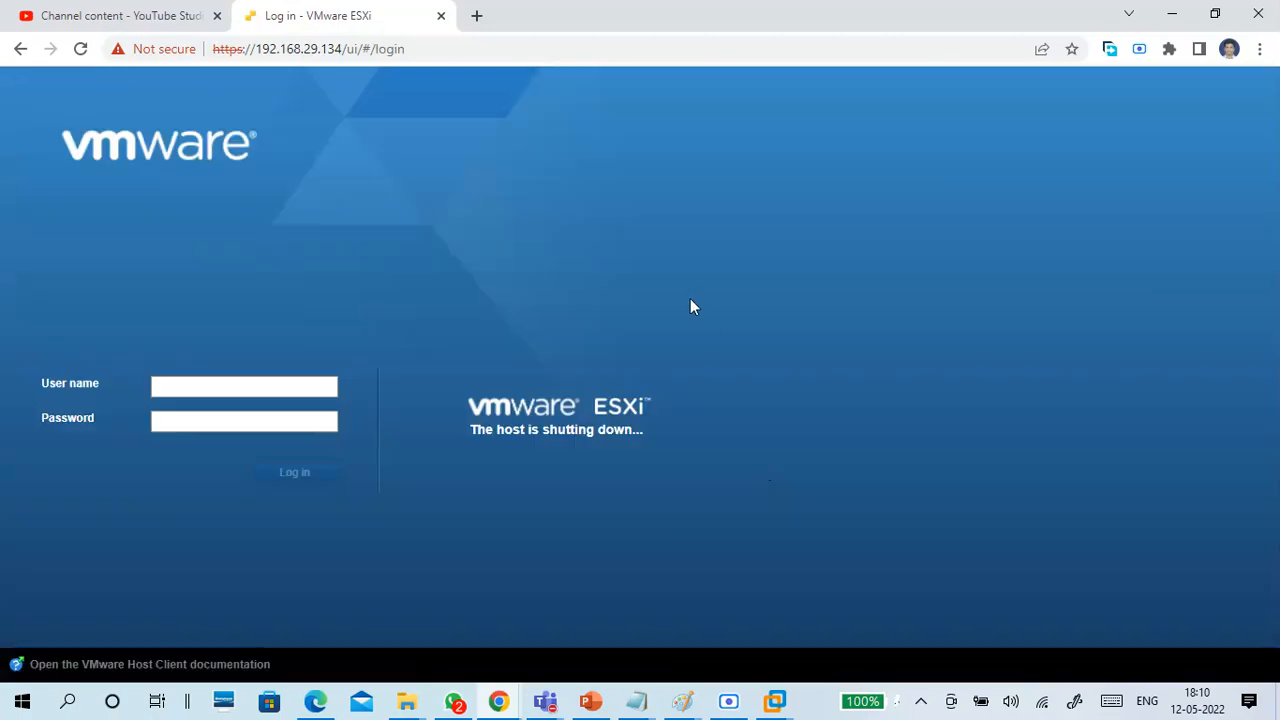
pyautogui.click(441, 16)
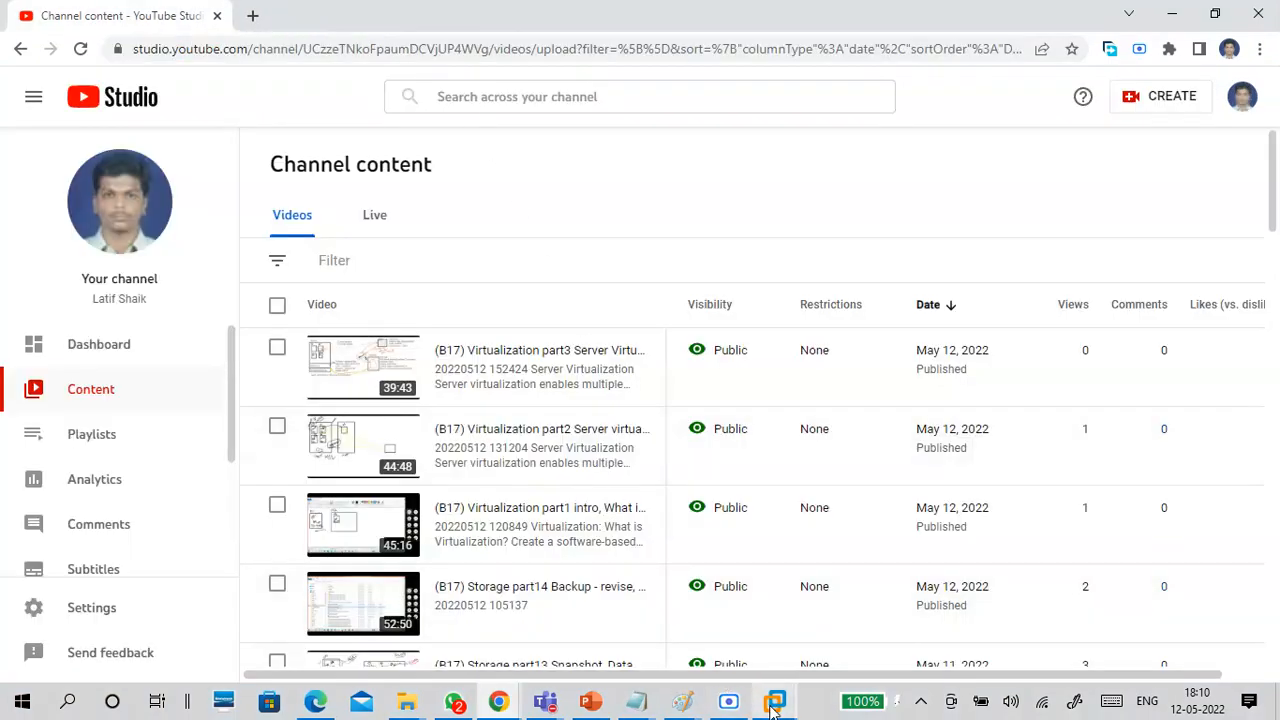
# Switch to VMware Workstation, close the CTS7-vSphere1 virtual machine's tab, and exit the program after checking the screen recorder.
pyautogui.moveTo(775, 701)
pyautogui.click(853, 618)
pyautogui.click(405, 504)
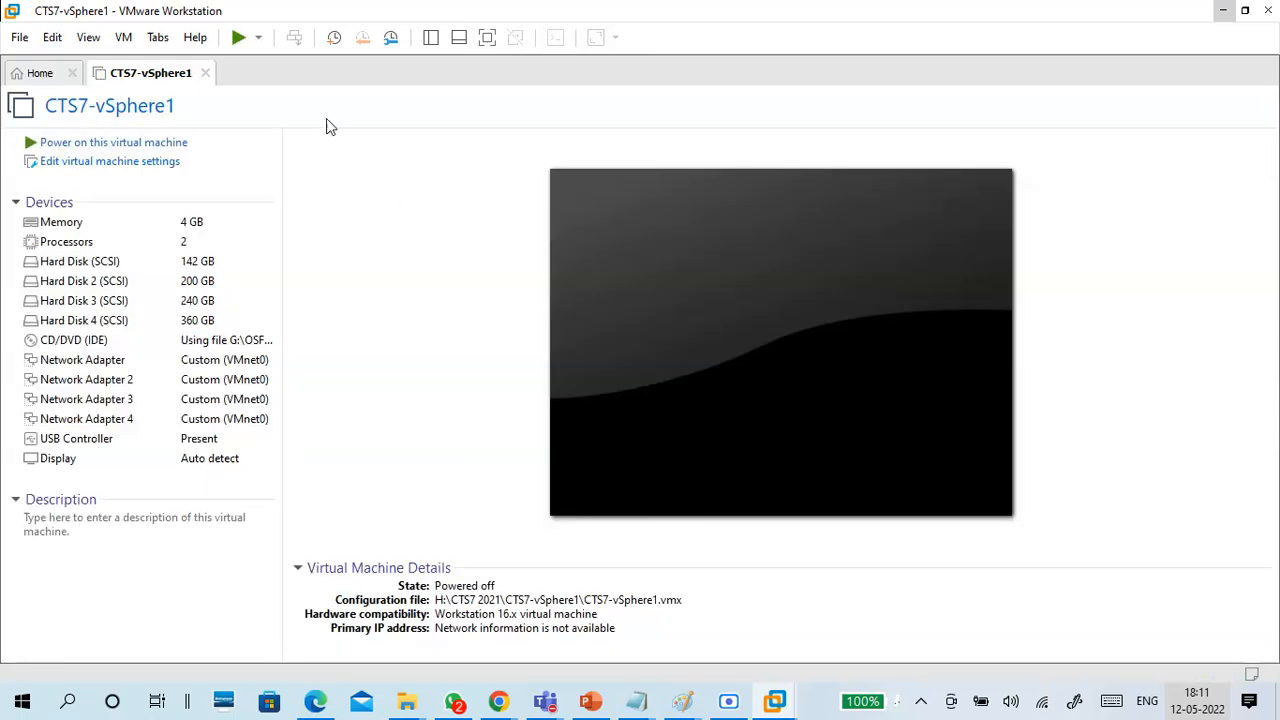
pyautogui.click(205, 73)
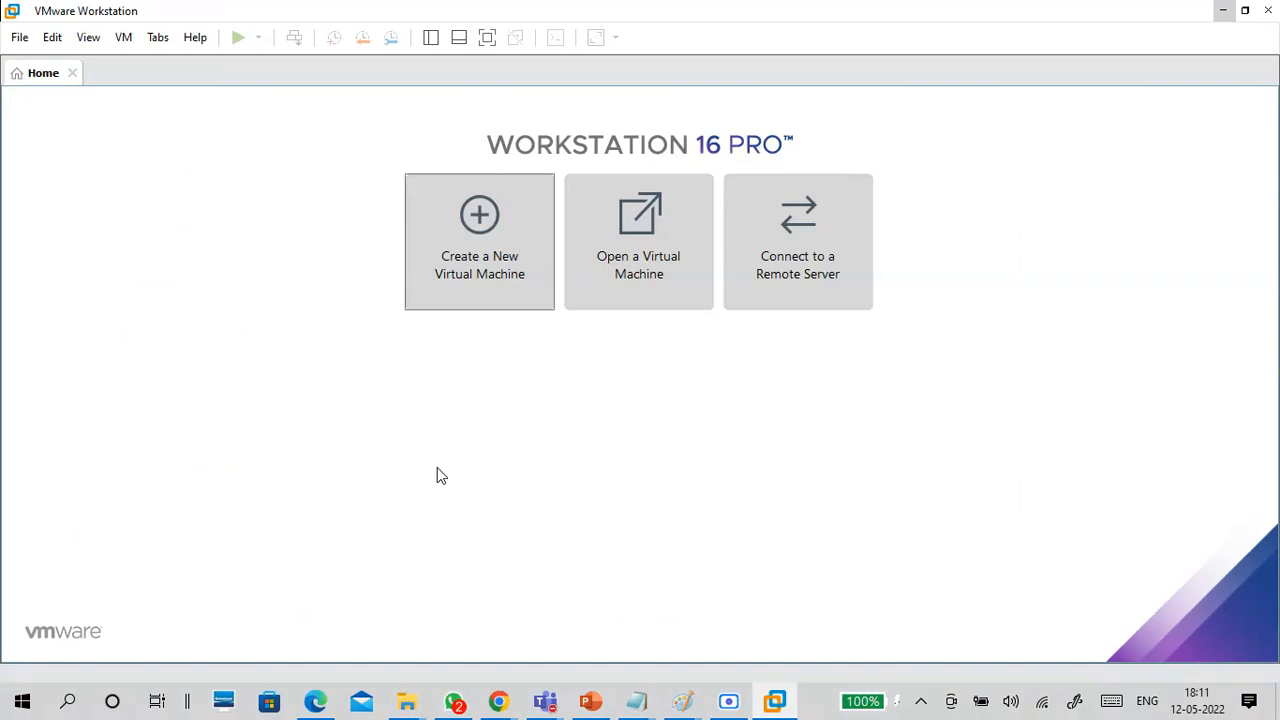
pyautogui.click(726, 699)
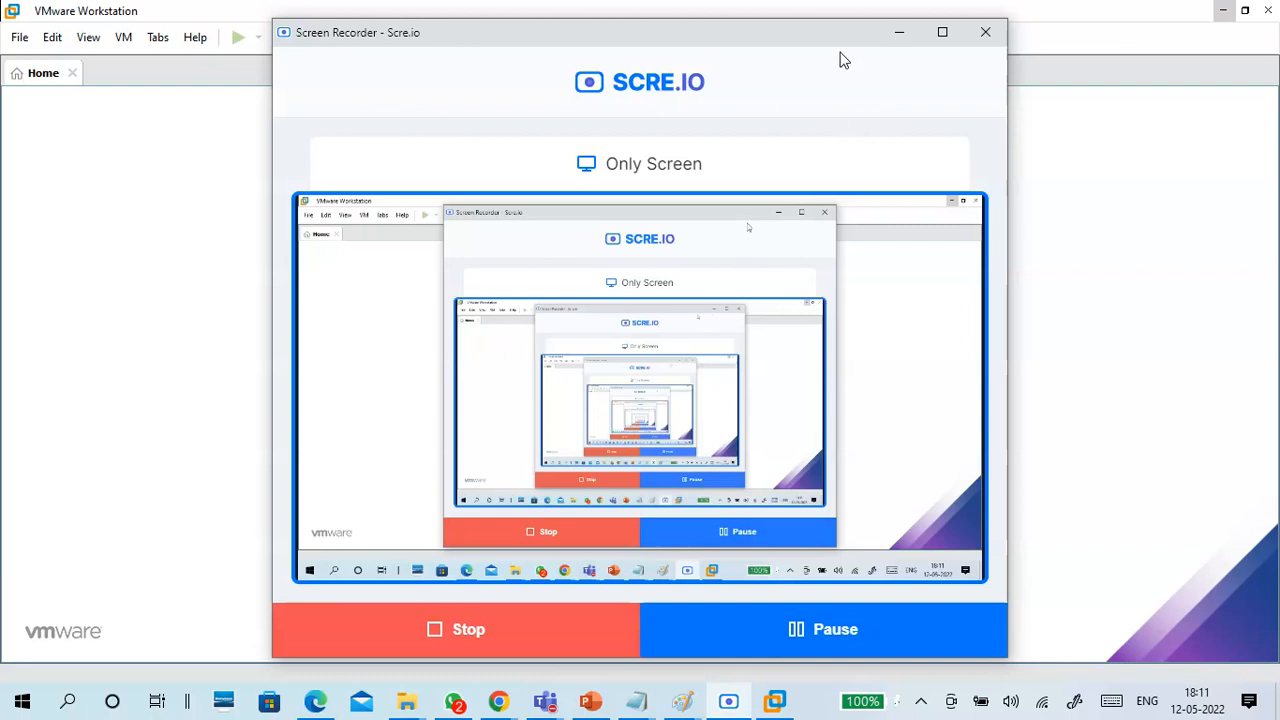
pyautogui.click(899, 32)
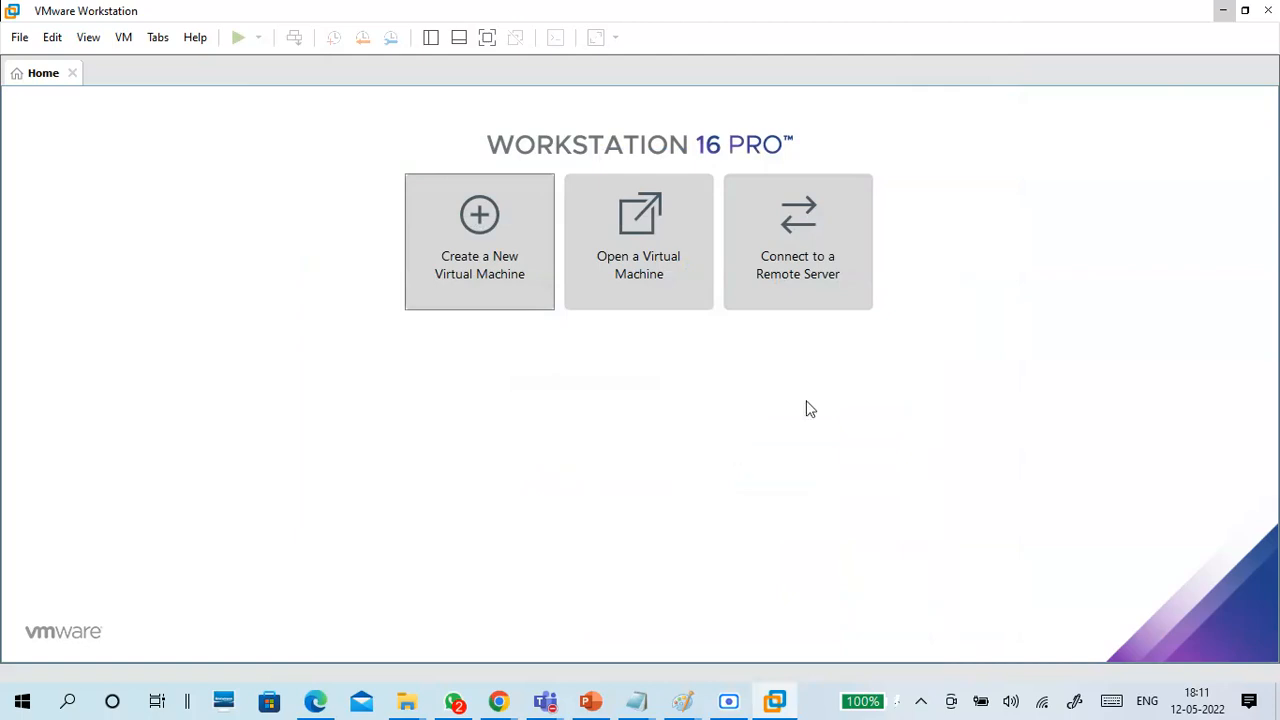
pyautogui.click(1267, 10)
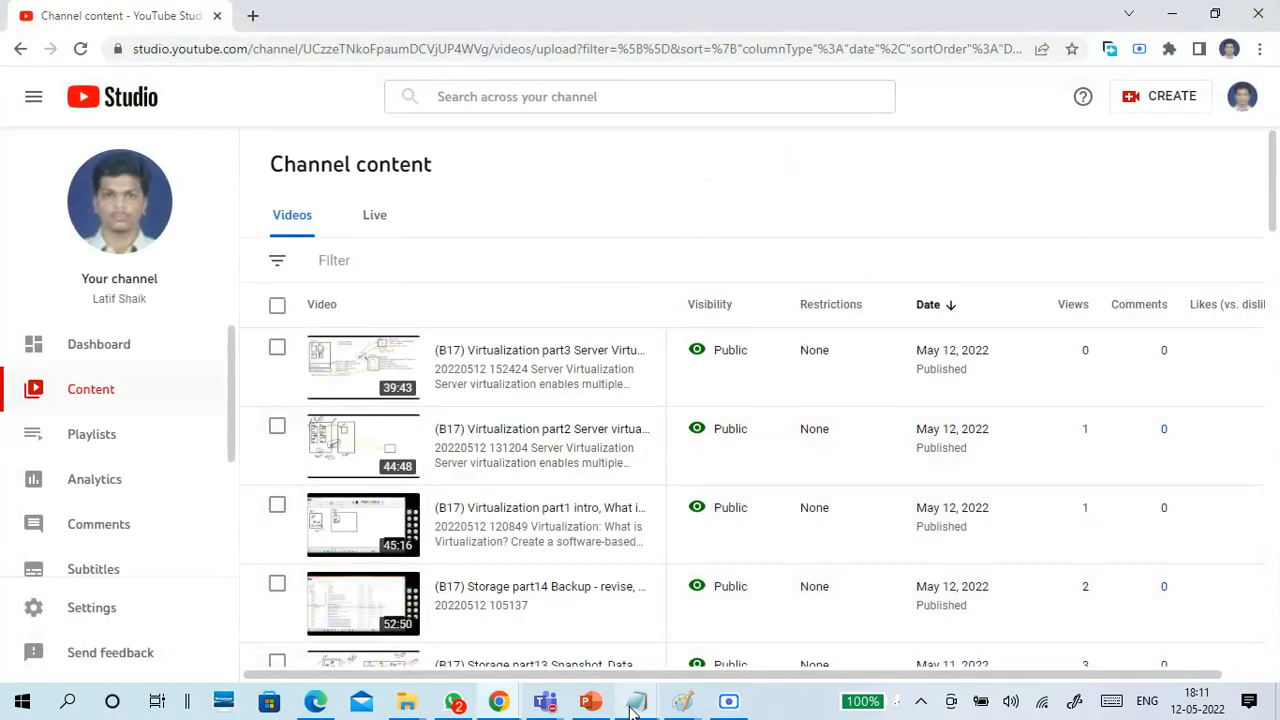
# Switch to the 12-05 Virtualization.txt notes in Notepad, save the file, and reposition its window fully on screen.
pyautogui.moveTo(636, 701)
pyautogui.click(735, 622)
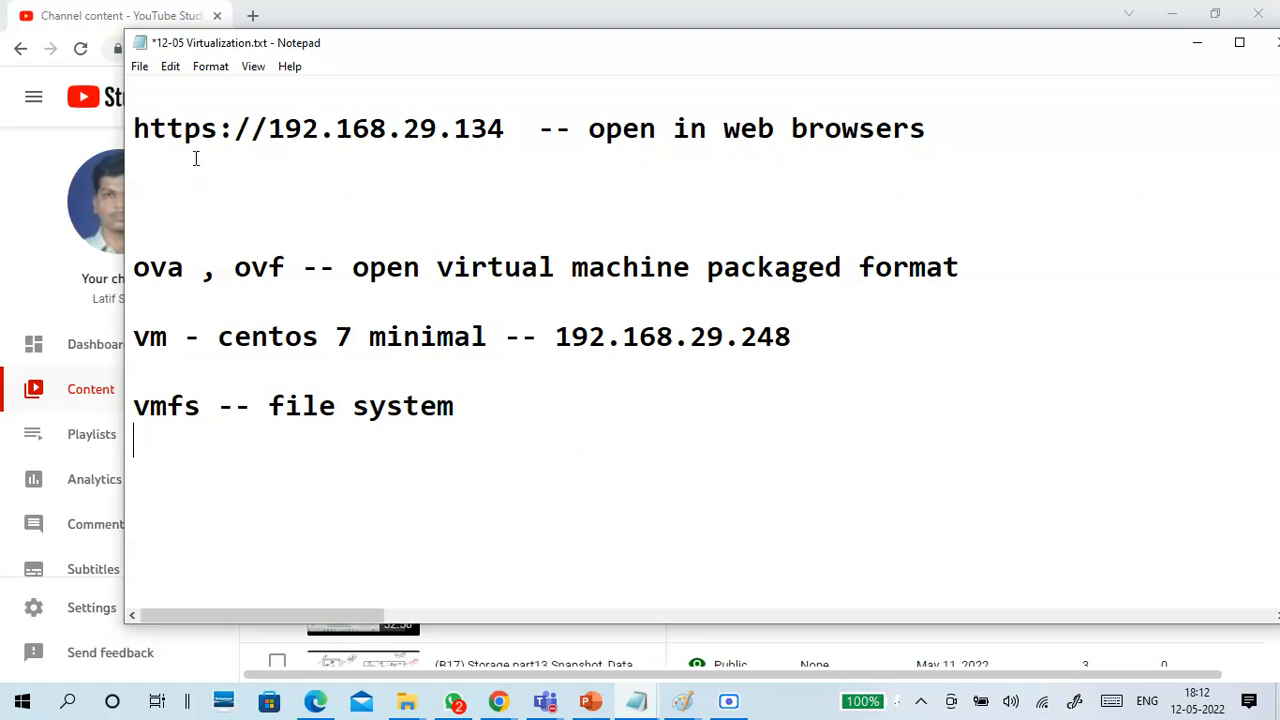
pyautogui.click(140, 66)
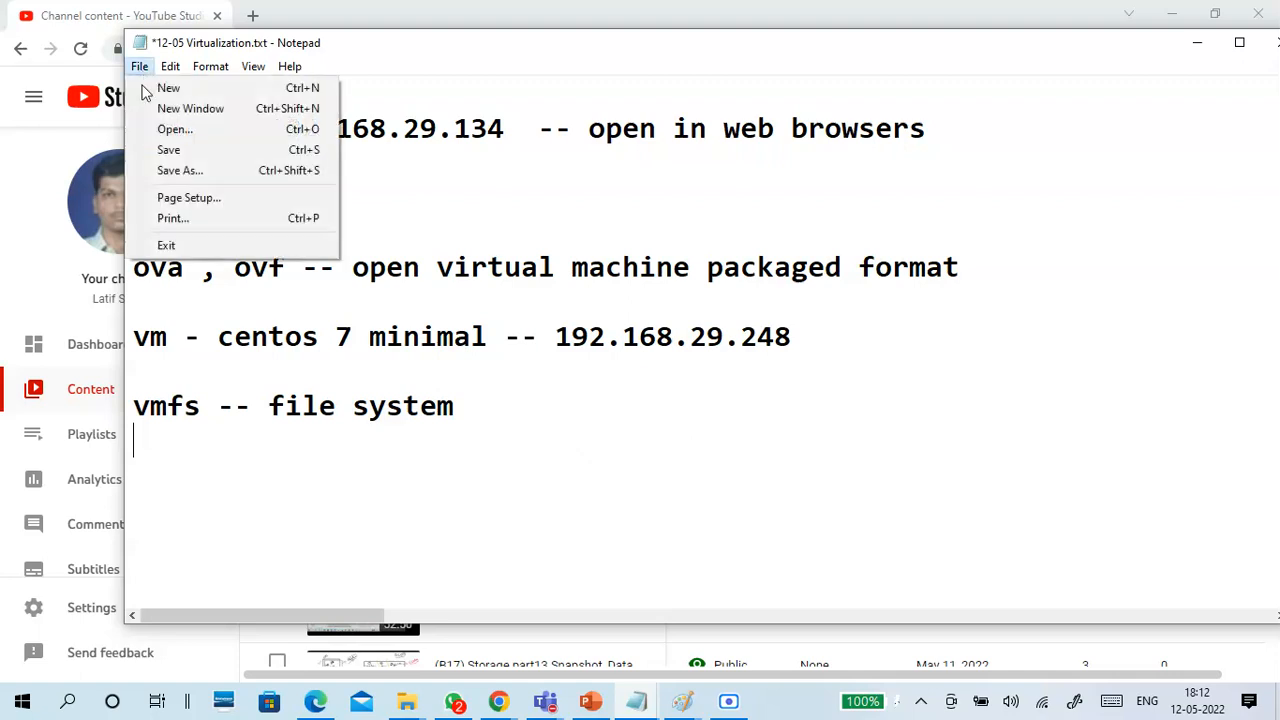
pyautogui.click(149, 150)
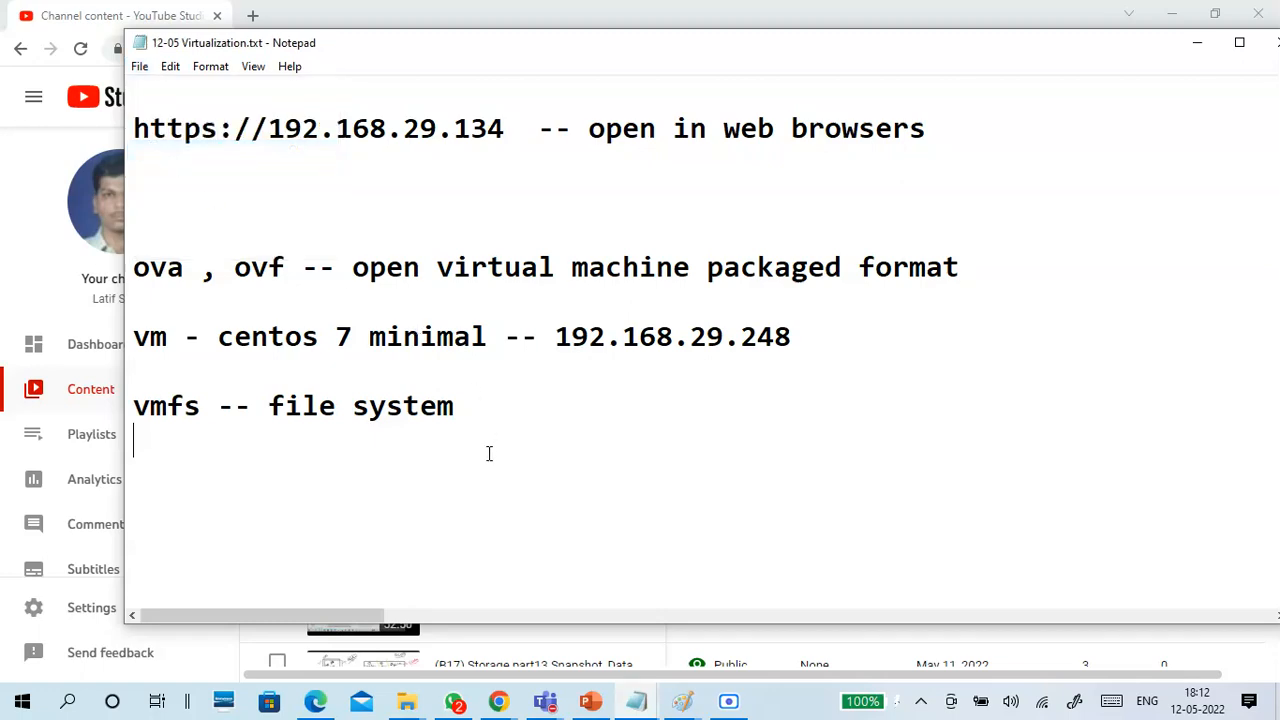
pyautogui.moveTo(1114, 51); pyautogui.dragTo(1072, 65)
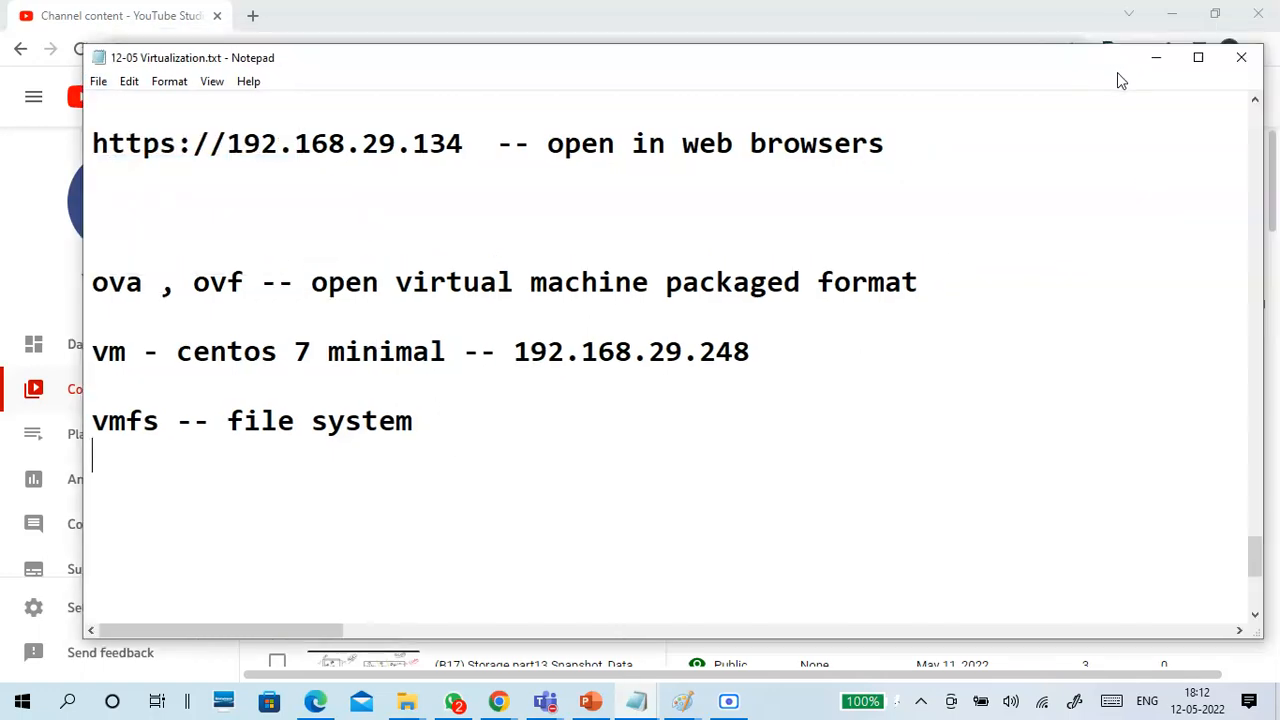